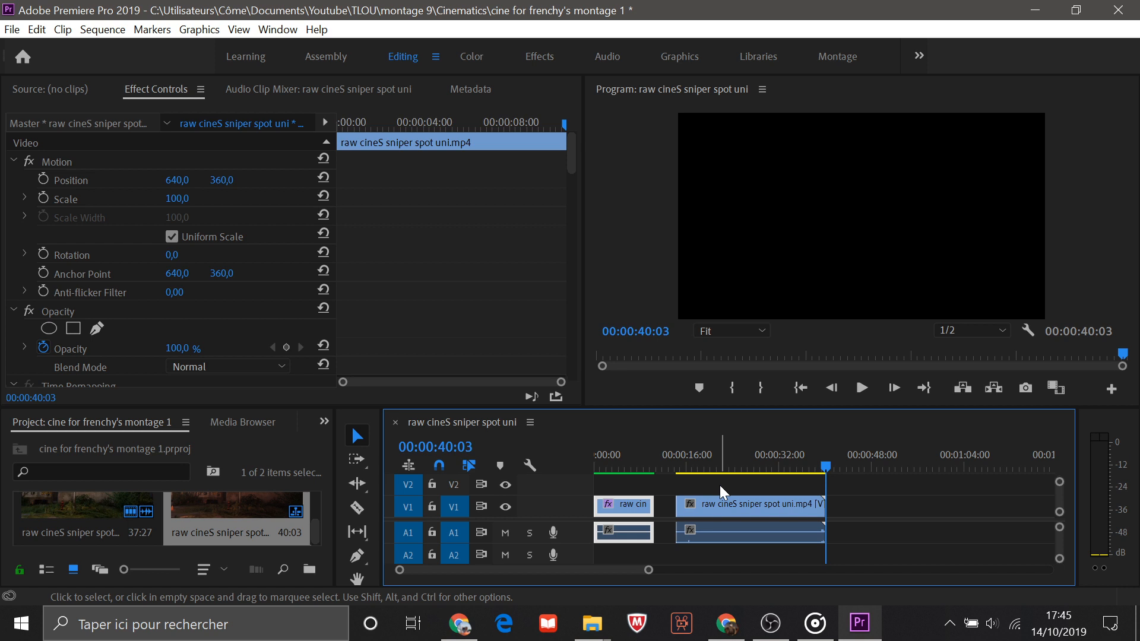
Step: Scrub through the second sniper spot clip in the timeline to about 00:00:26:10
click(728, 470)
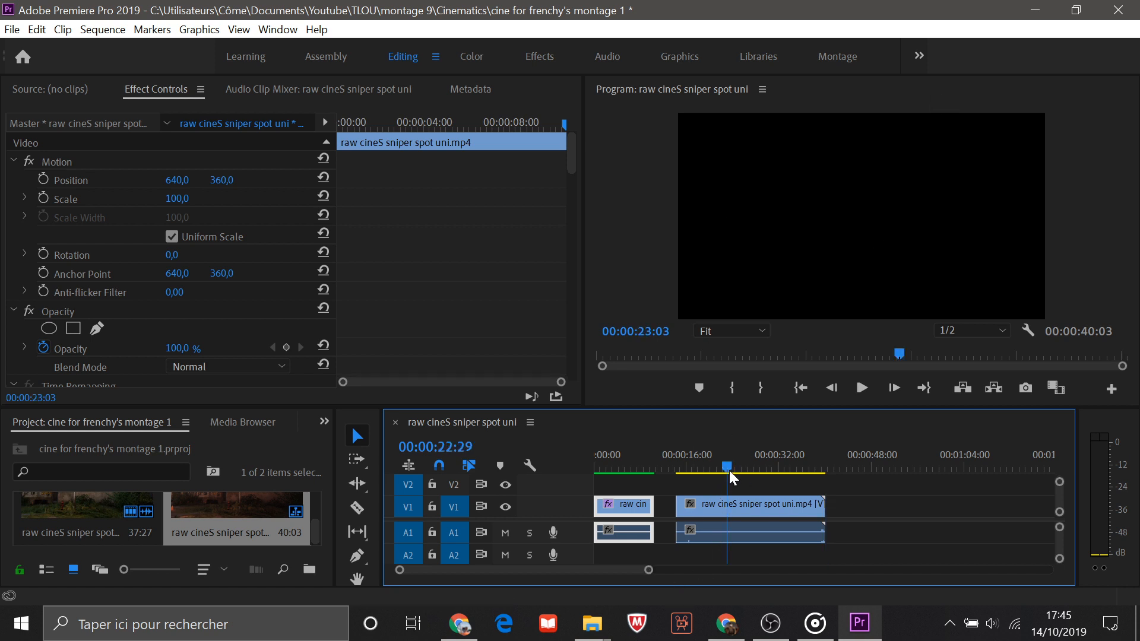
drag(729, 471, 745, 472)
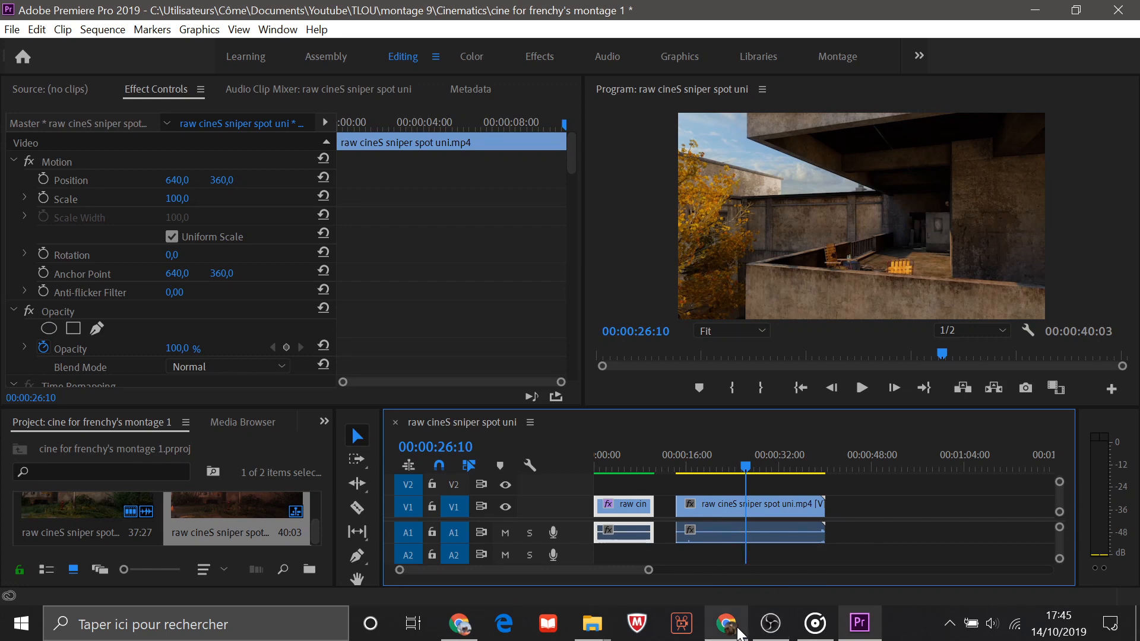
Step: Switch to Chrome, open the livestream "Editing Livestream : Cinematics on Adobe Premiere Pro" on YouTube in a new tab, and copy its address
click(726, 623)
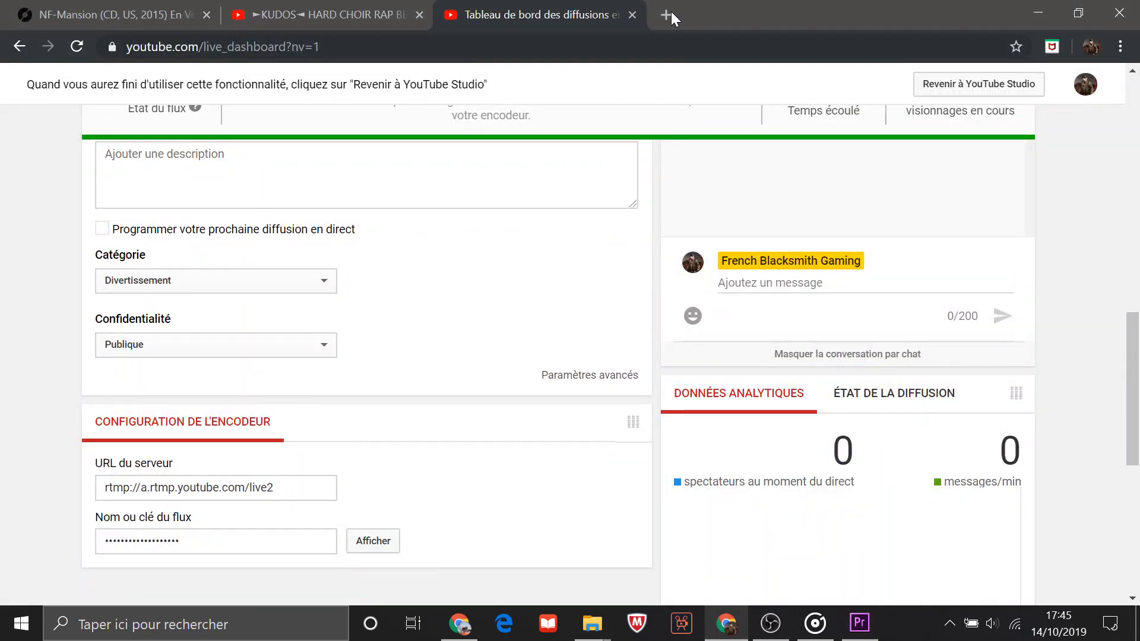
key(ctrl+t)
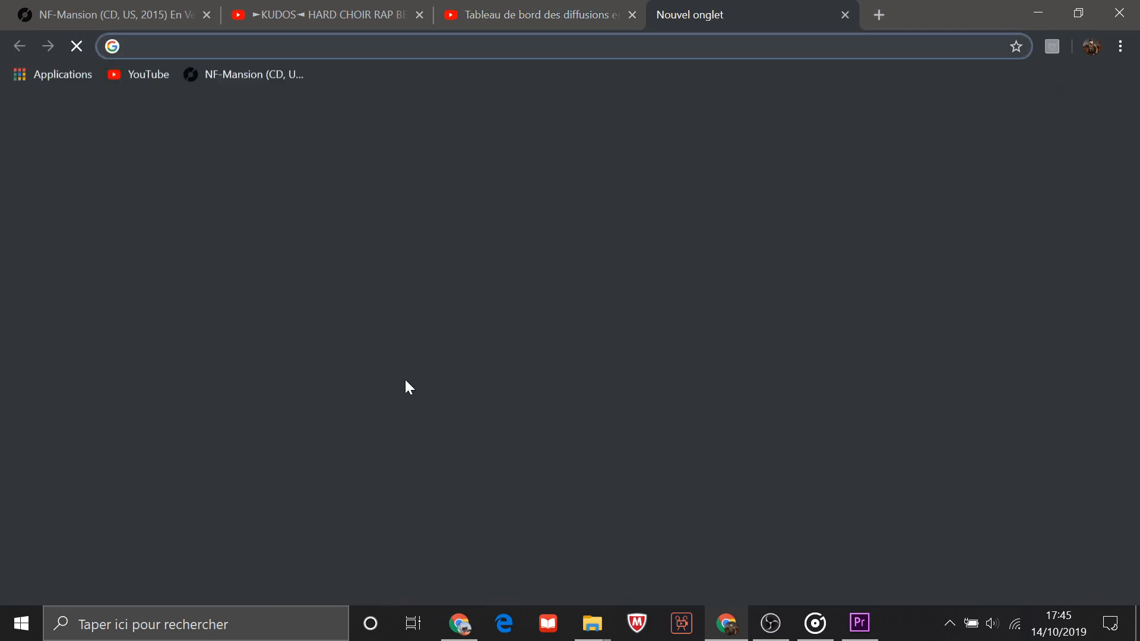
click(459, 469)
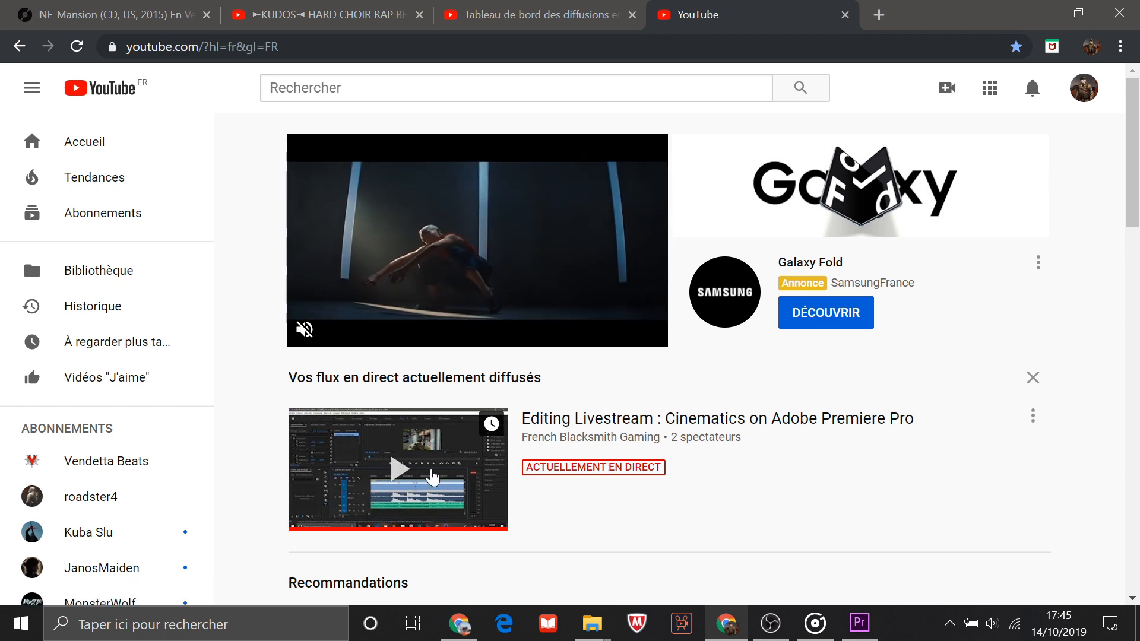
click(433, 474)
drag(331, 47, 101, 62)
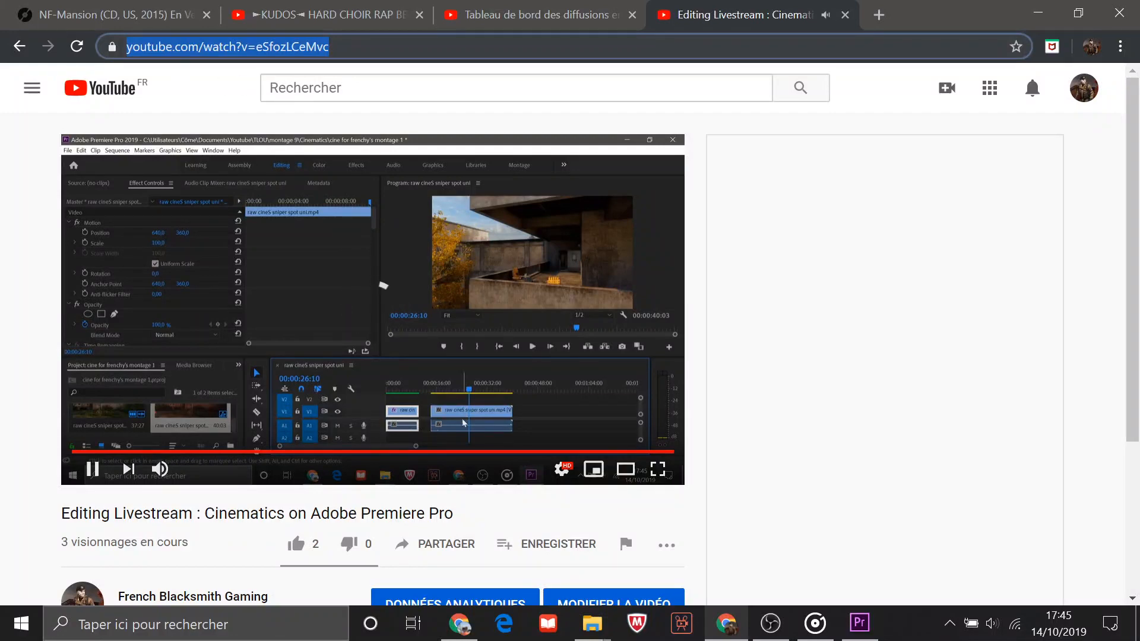
click(144, 440)
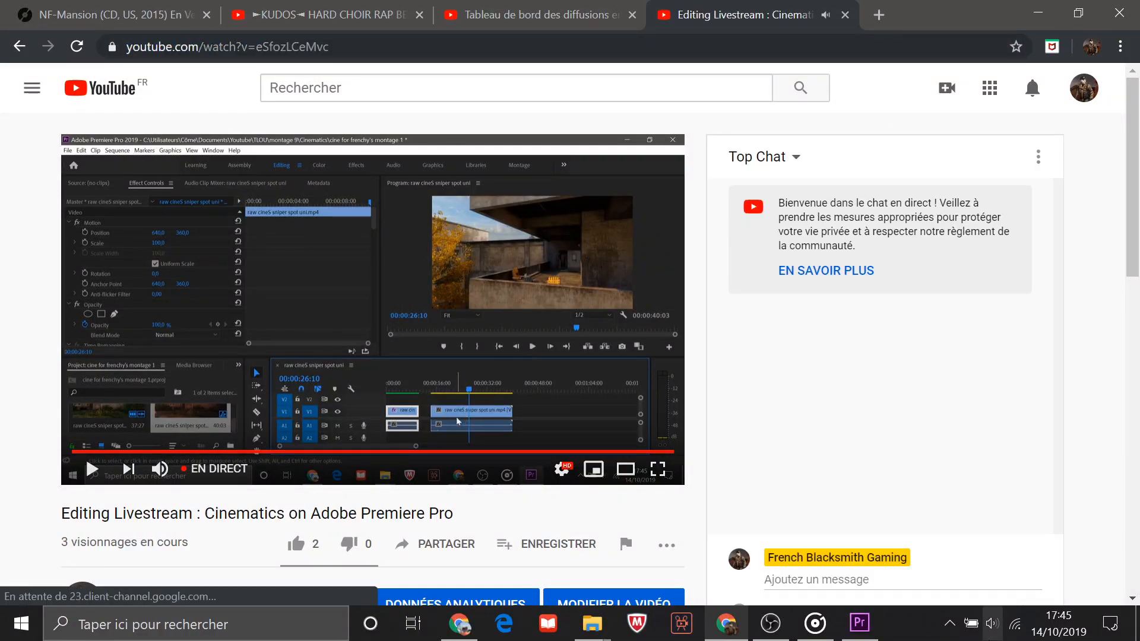
Step: Minimise the open windows to reach the desktop and open the topmost Chrome profile shortcut in a maximised window
click(1037, 13)
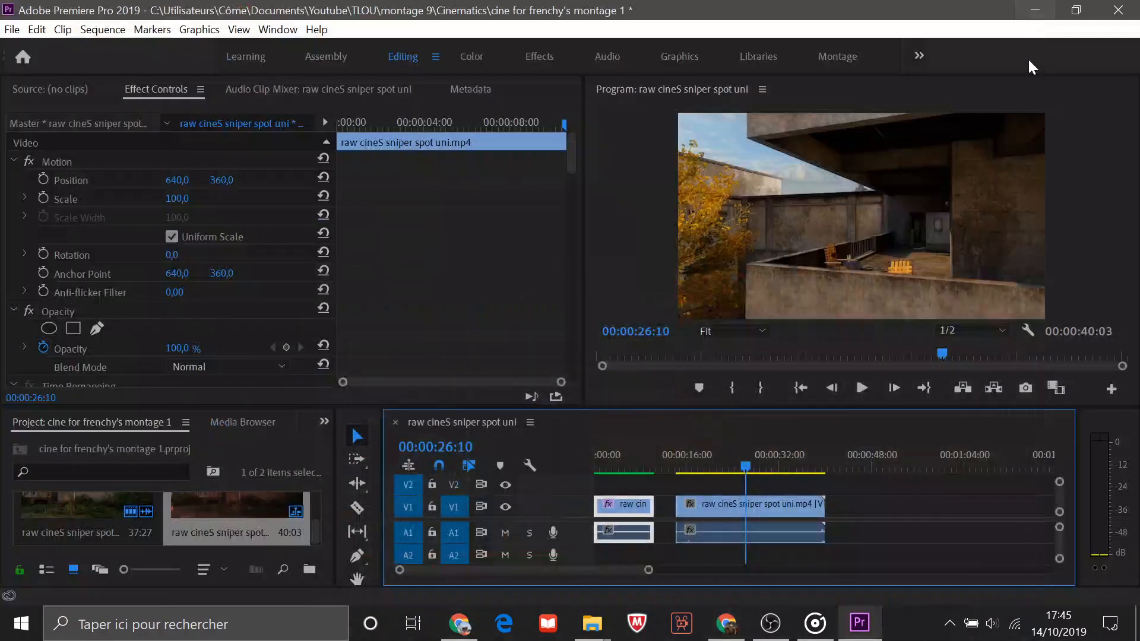
click(1035, 9)
click(1034, 7)
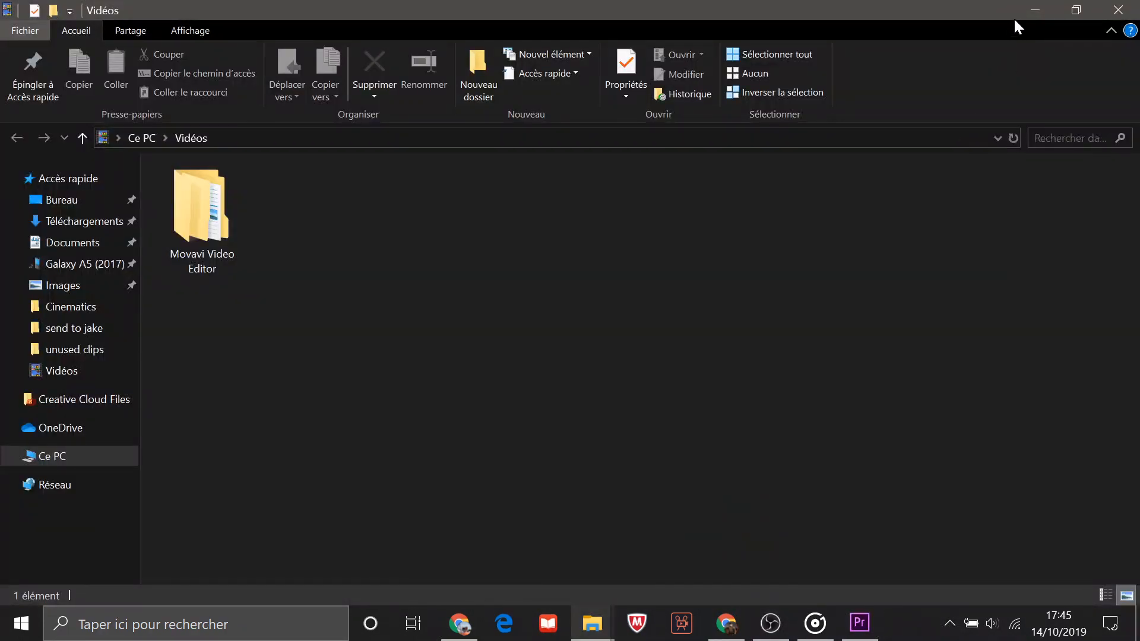
click(1023, 13)
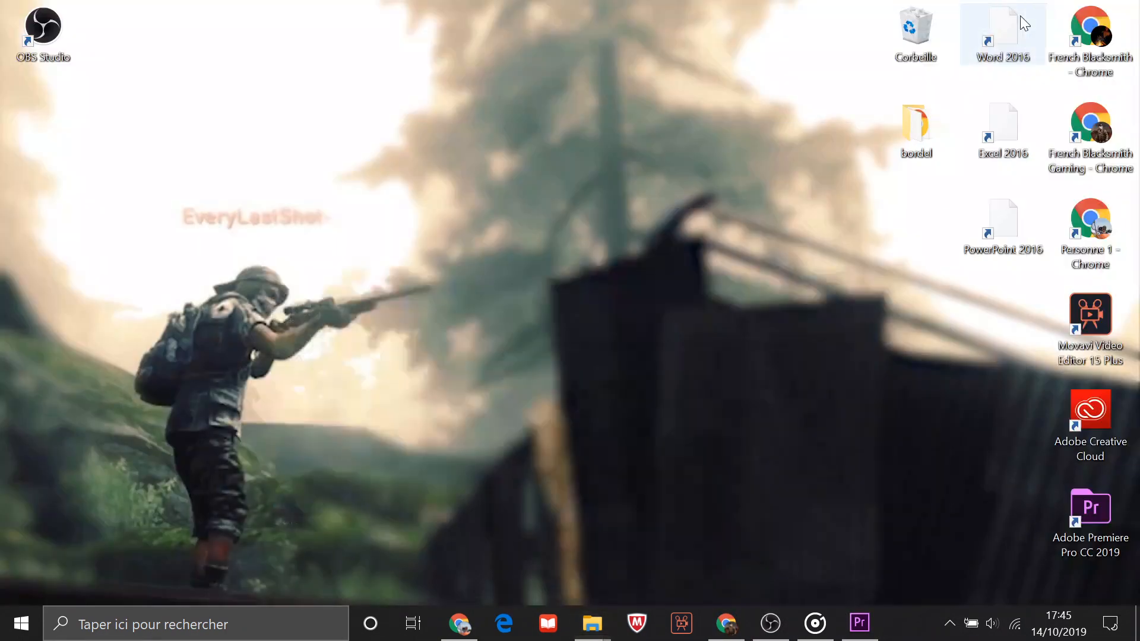
double_click(1109, 18)
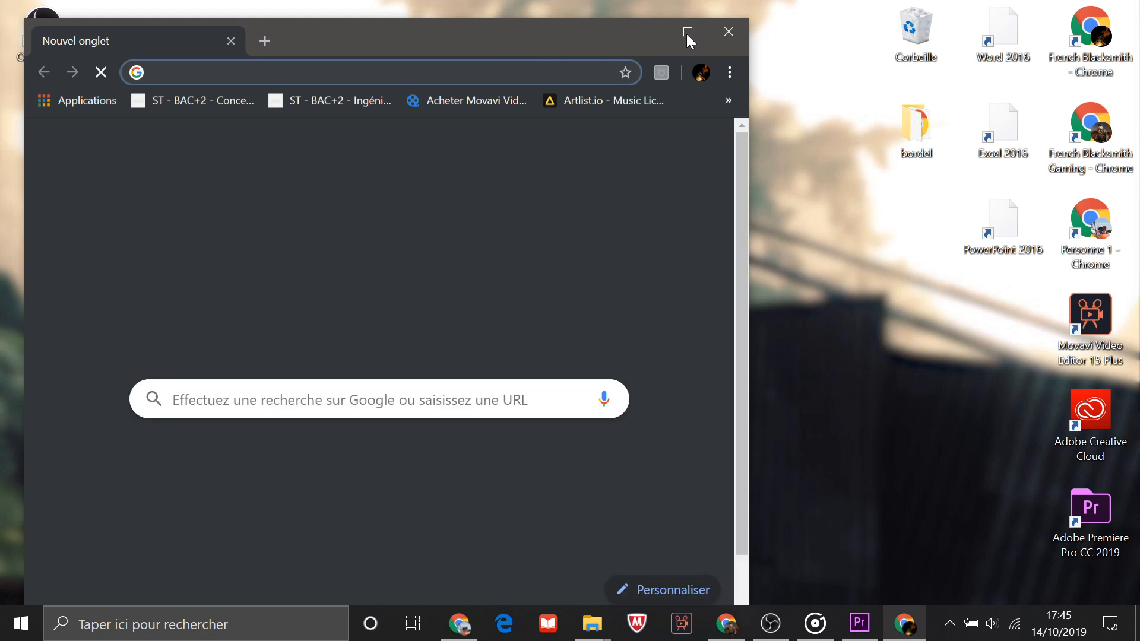
click(687, 33)
Step: Load the Twitter home page in the new Chrome window
click(376, 480)
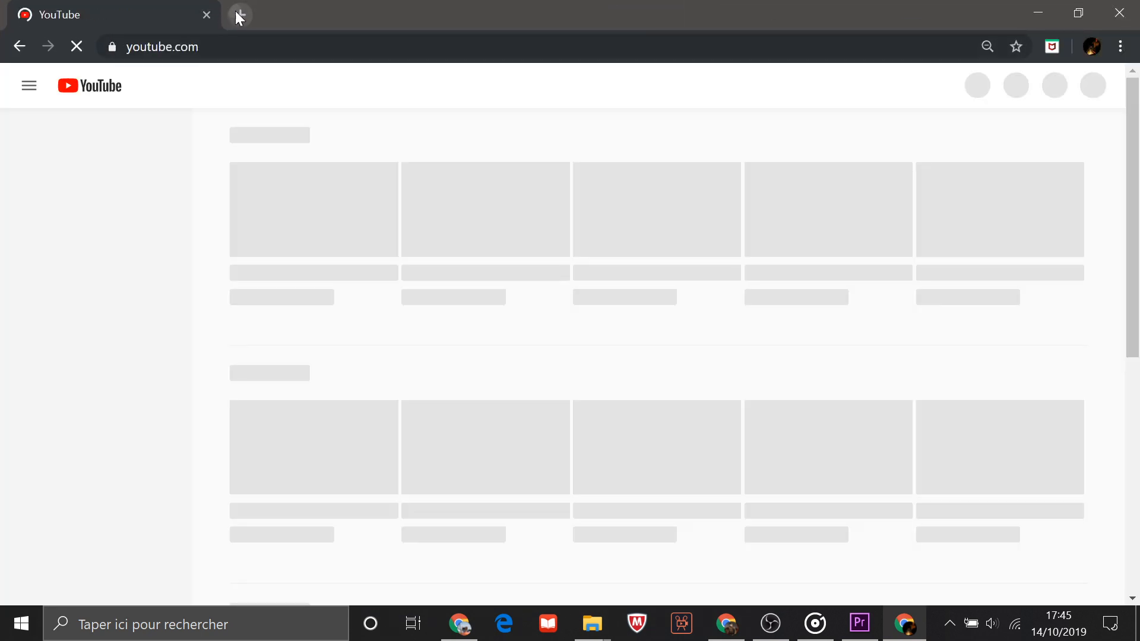
click(237, 14)
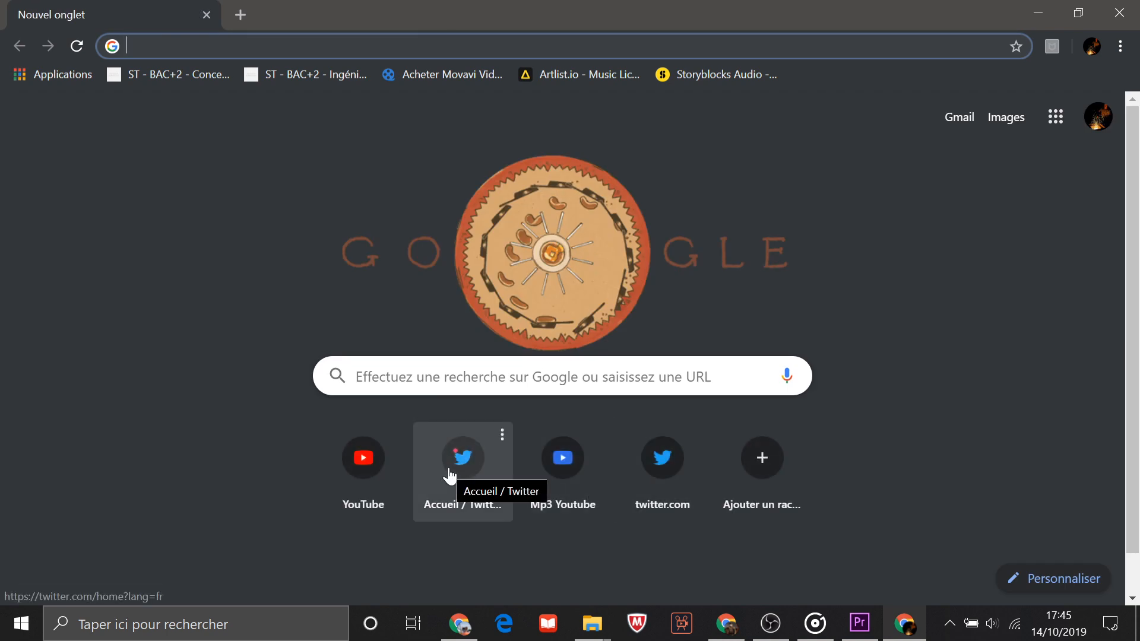
click(449, 472)
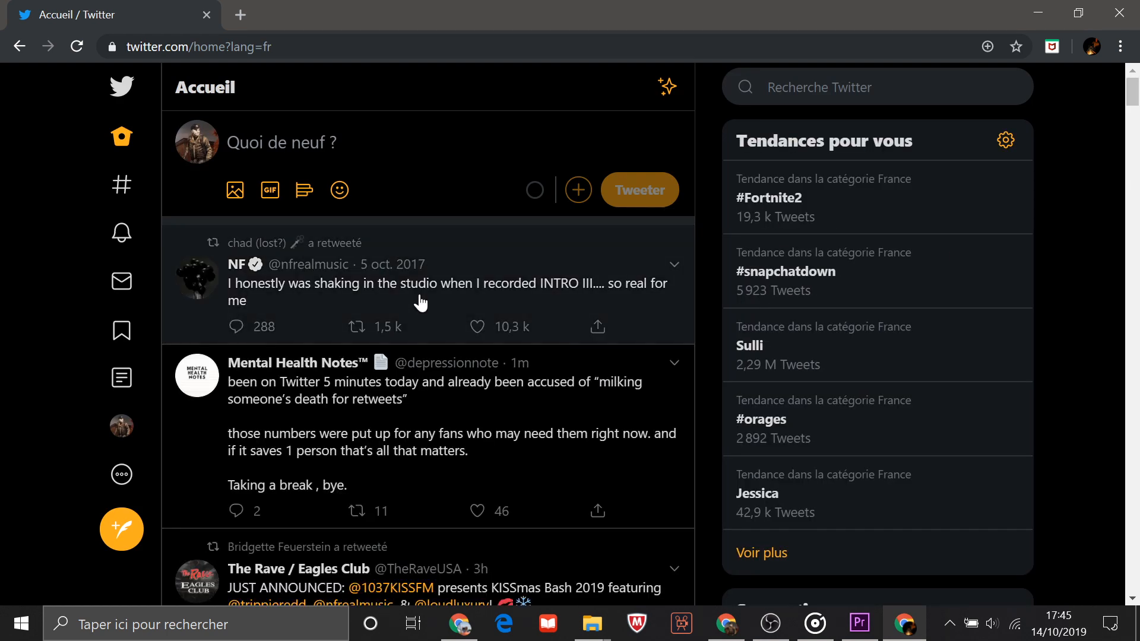
Step: Write the tweet text "Hey guys come check my first ever livestream here editing a cine!"
click(331, 134)
key(Caps_Lock)
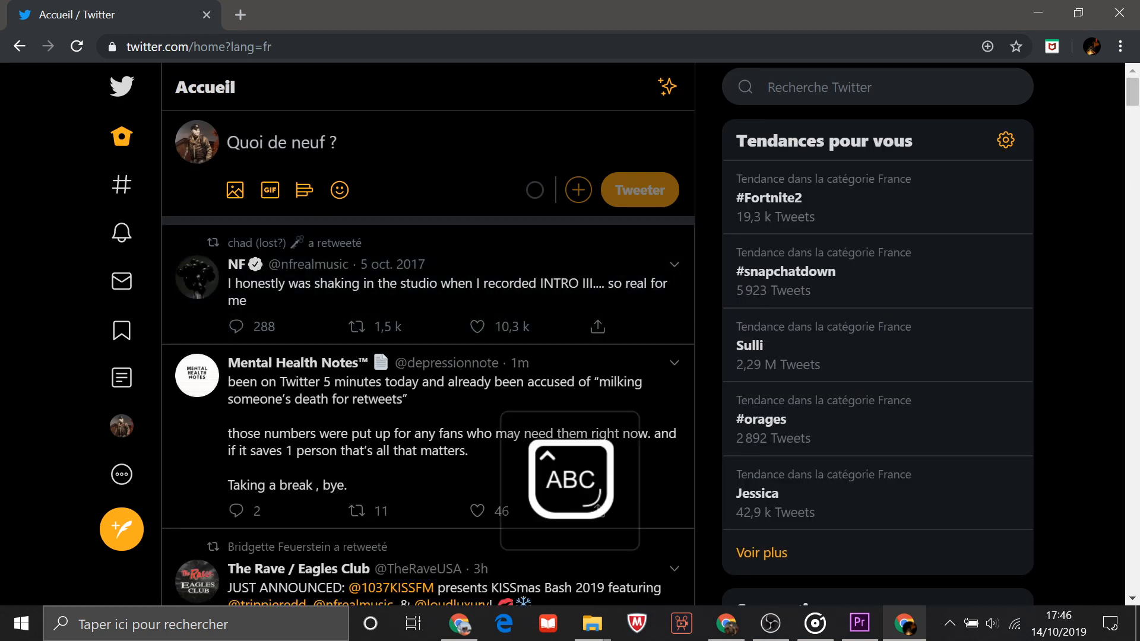
text(H)
key(Caps_Lock)
text(ey guys c)
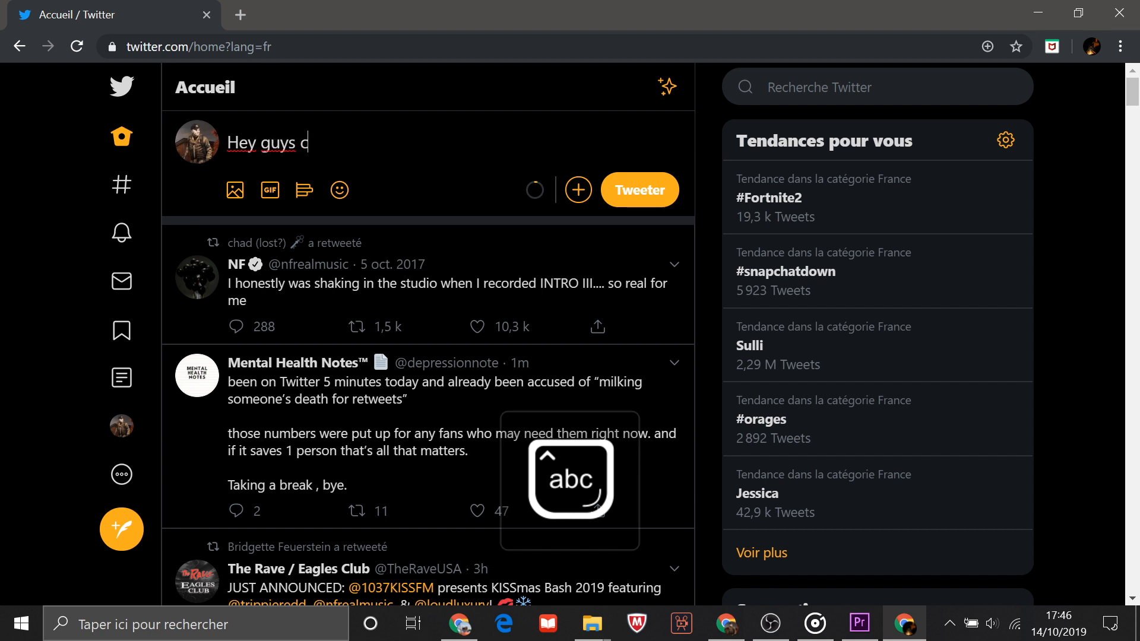
text(ome check)
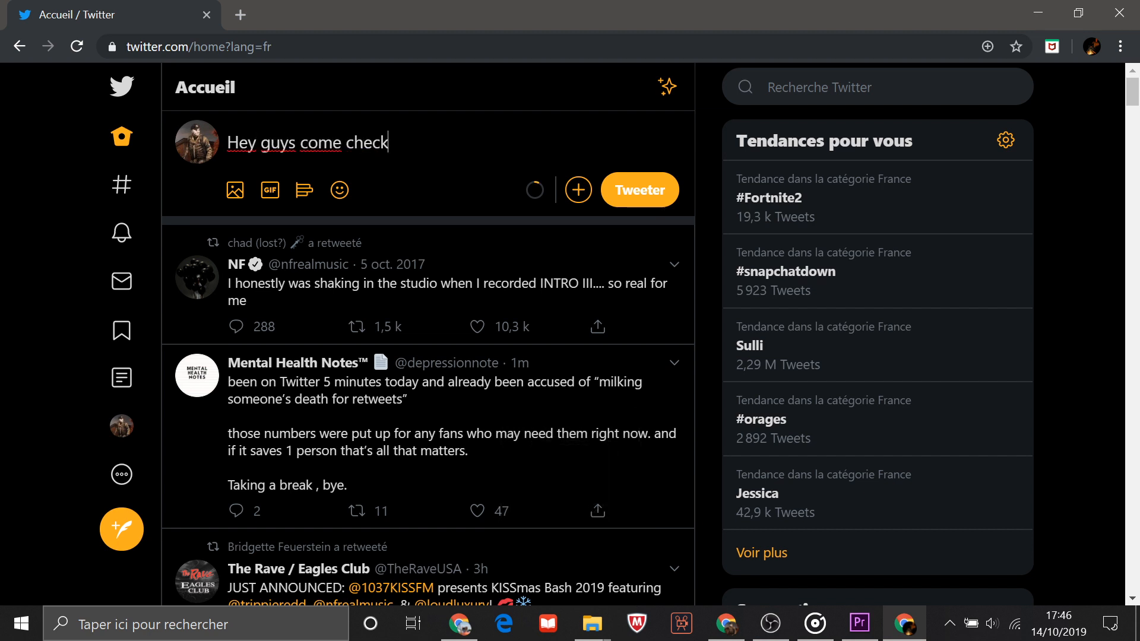
text( my )
text(first e)
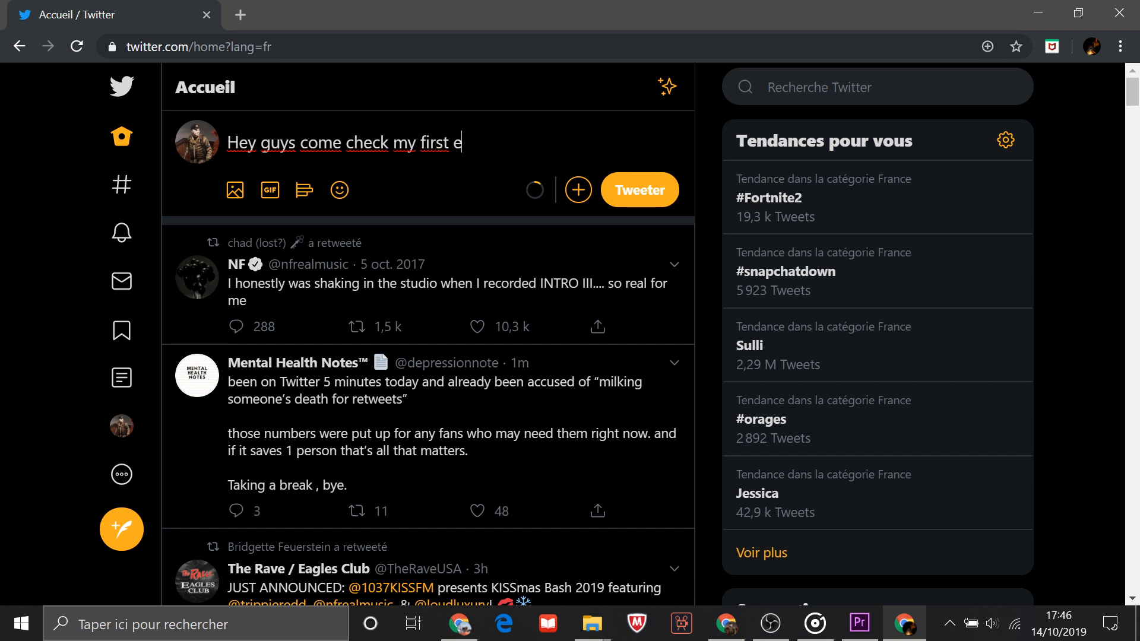
text(ver livestream )
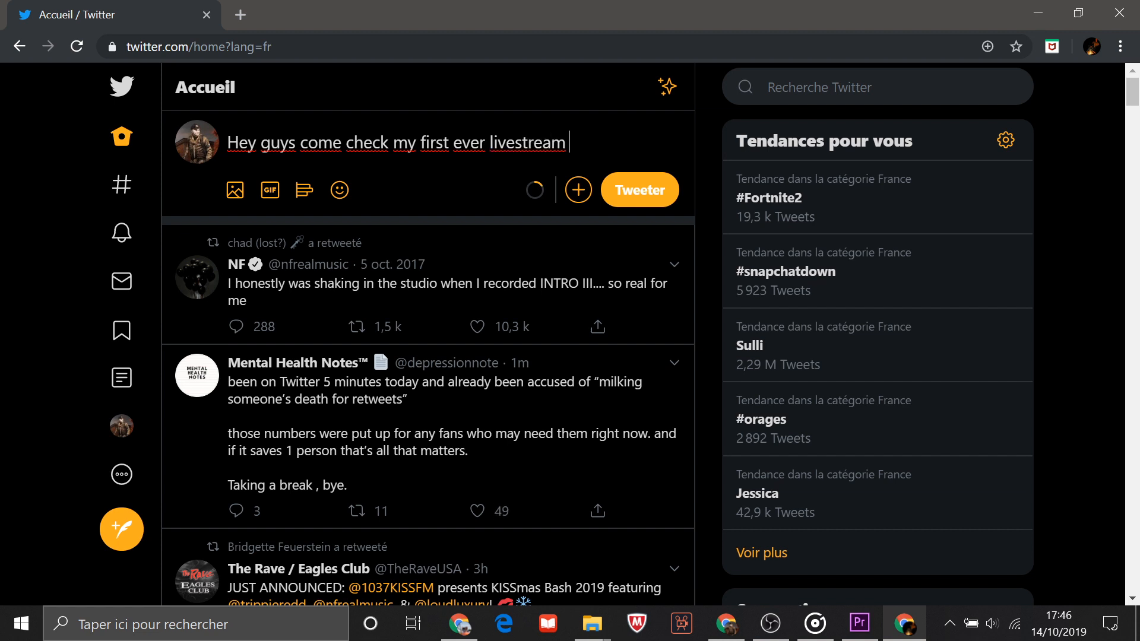
text(here editing a c)
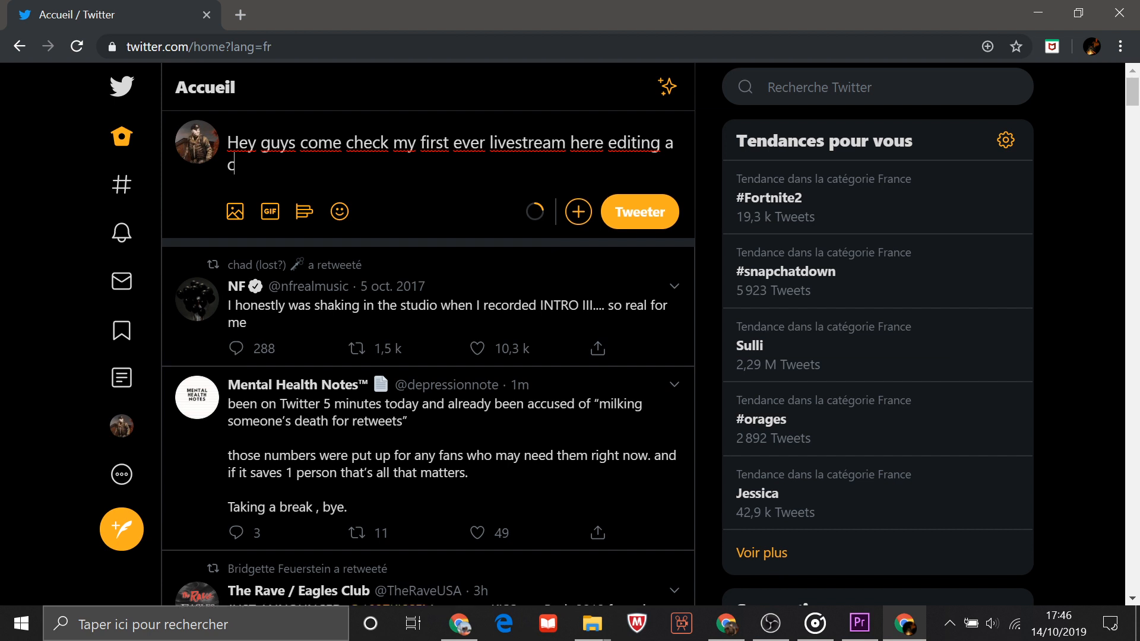
text(ine!)
Step: Add a beaming grin emoji with smiling eyes to the end of the tweet text
right_click(344, 170)
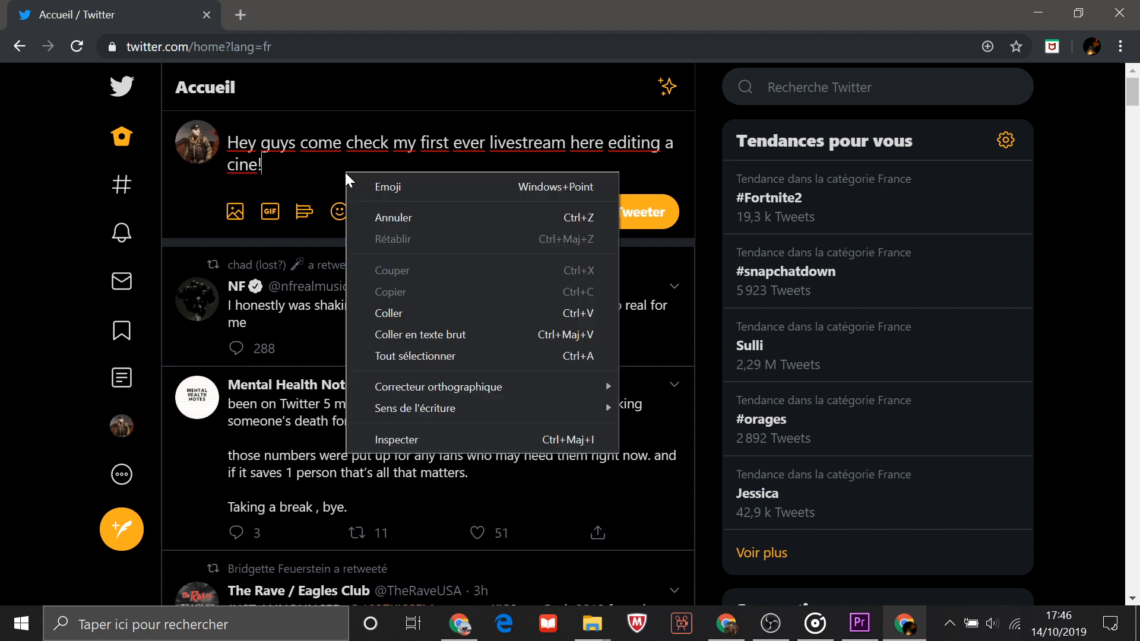
click(478, 184)
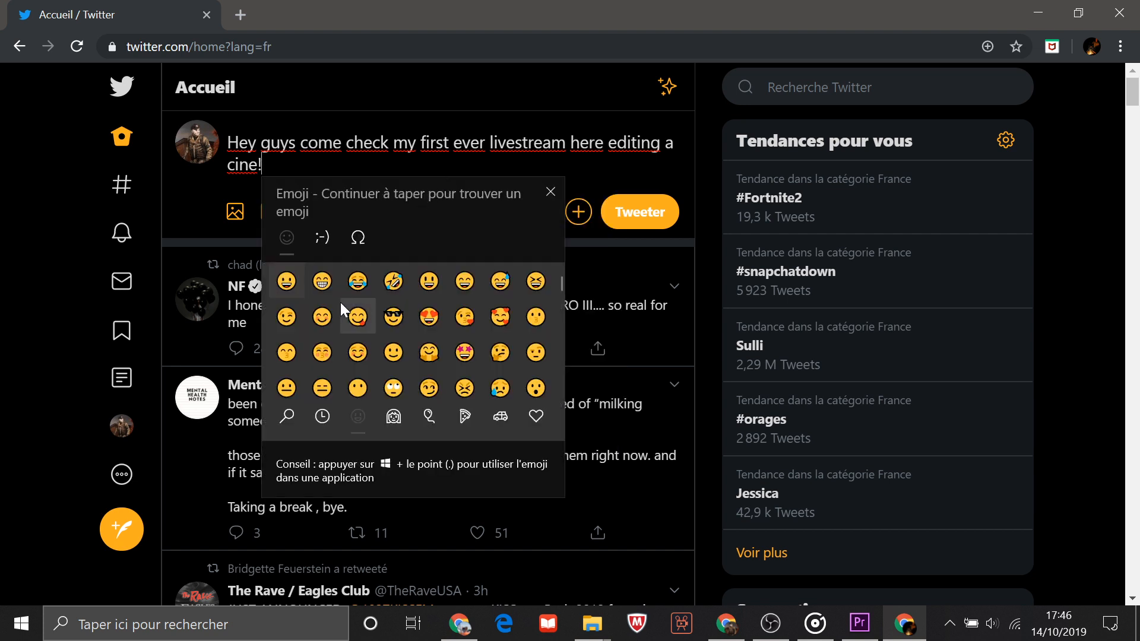
click(324, 282)
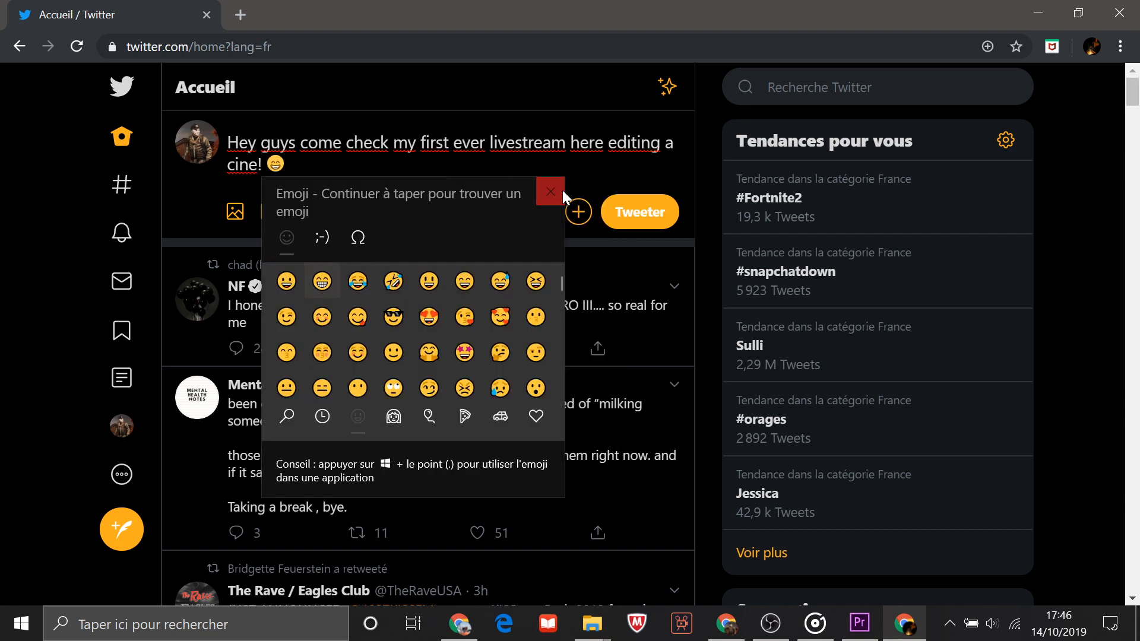
click(550, 191)
key(Return)
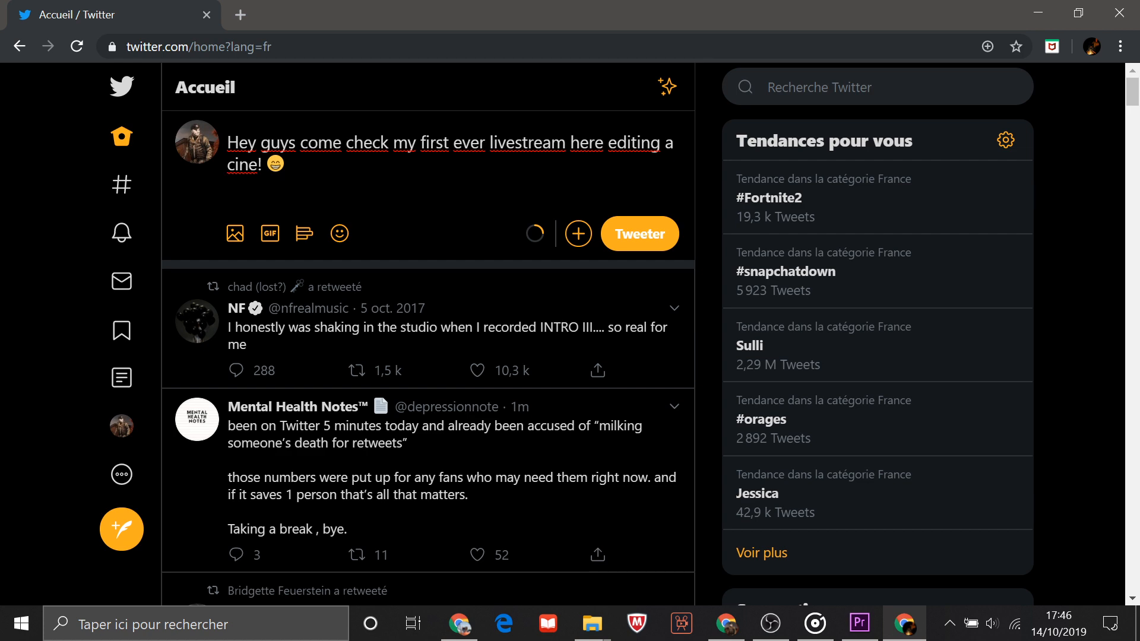
text(https://www.youtube.com/watch?v=eSfozLCeMvc)
click(636, 235)
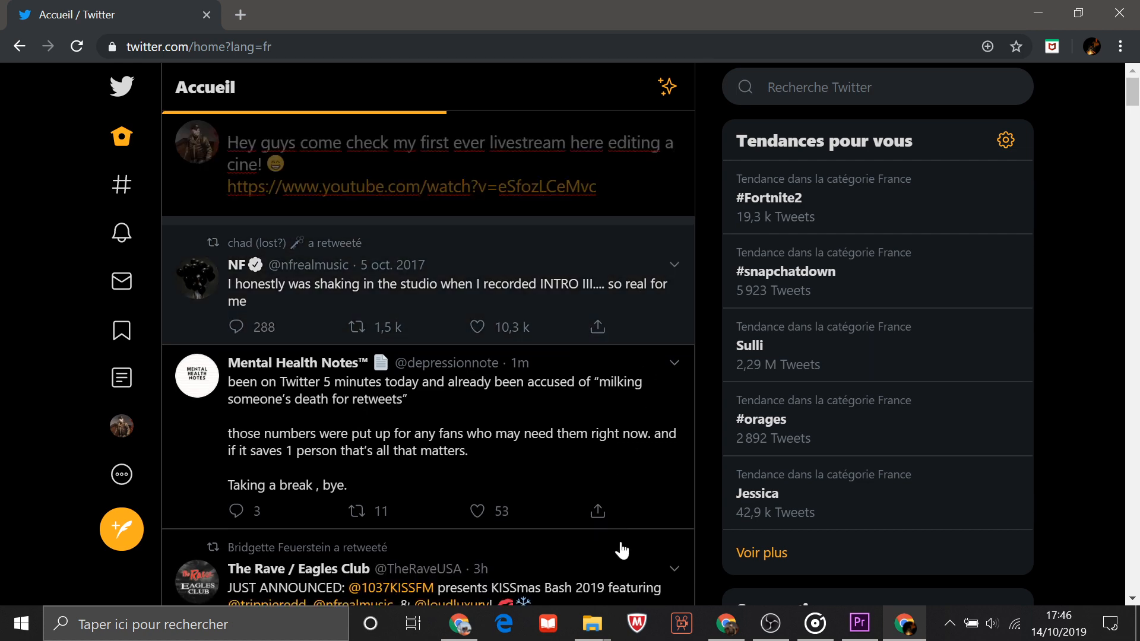
Step: Switch to Premiere Pro and import the "cine uni entry" video from the Cinematics folder into the project
click(862, 624)
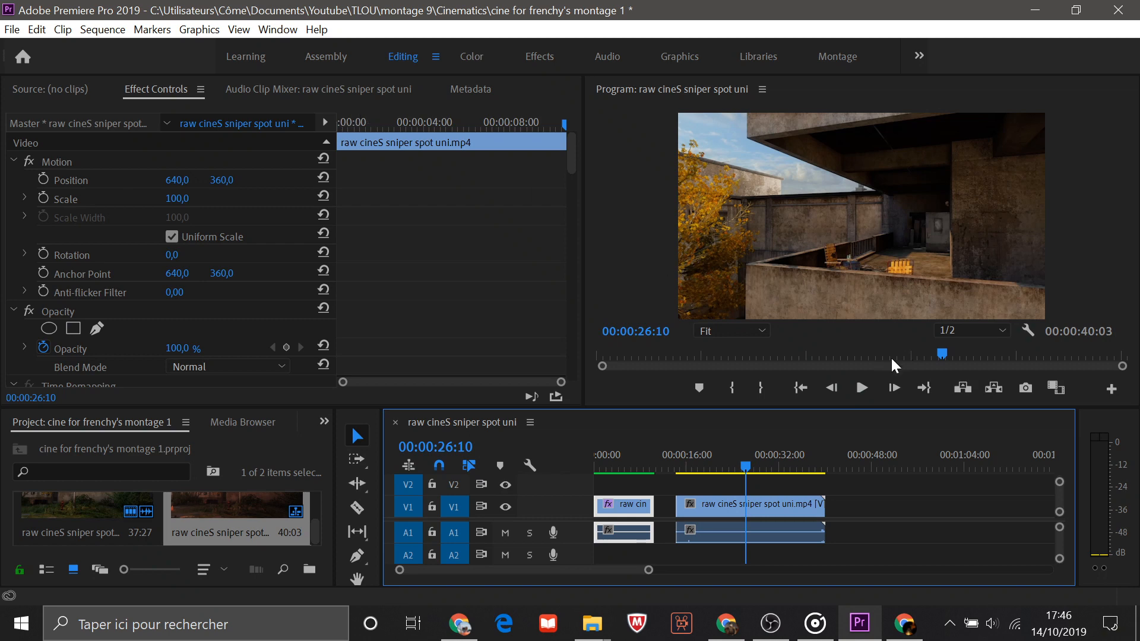
click(164, 499)
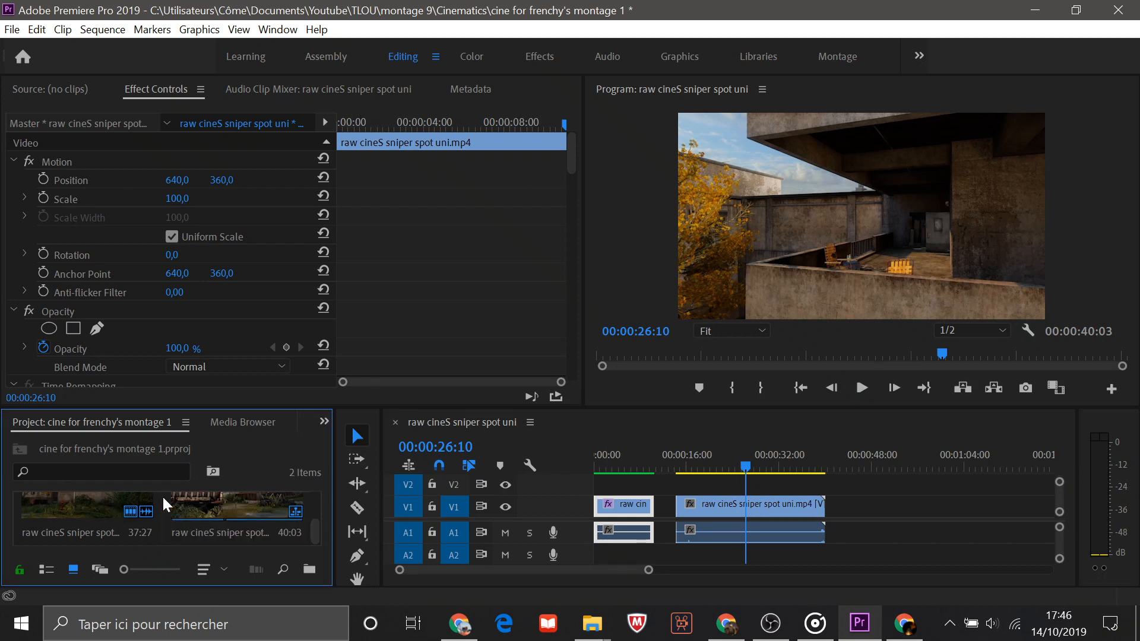
double_click(164, 499)
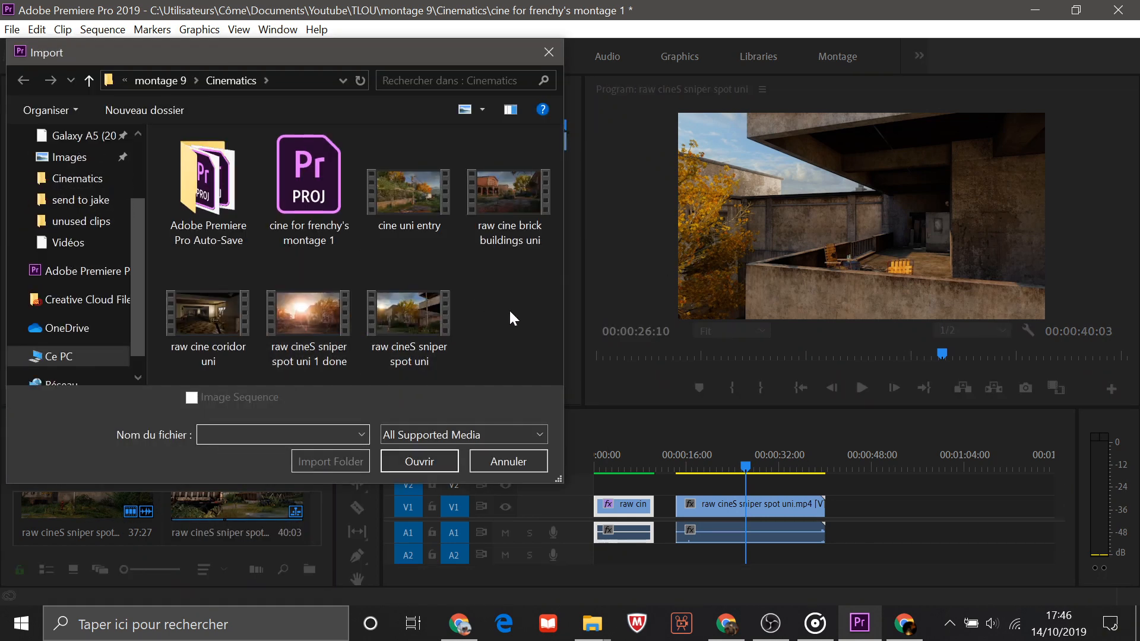
click(419, 186)
click(429, 466)
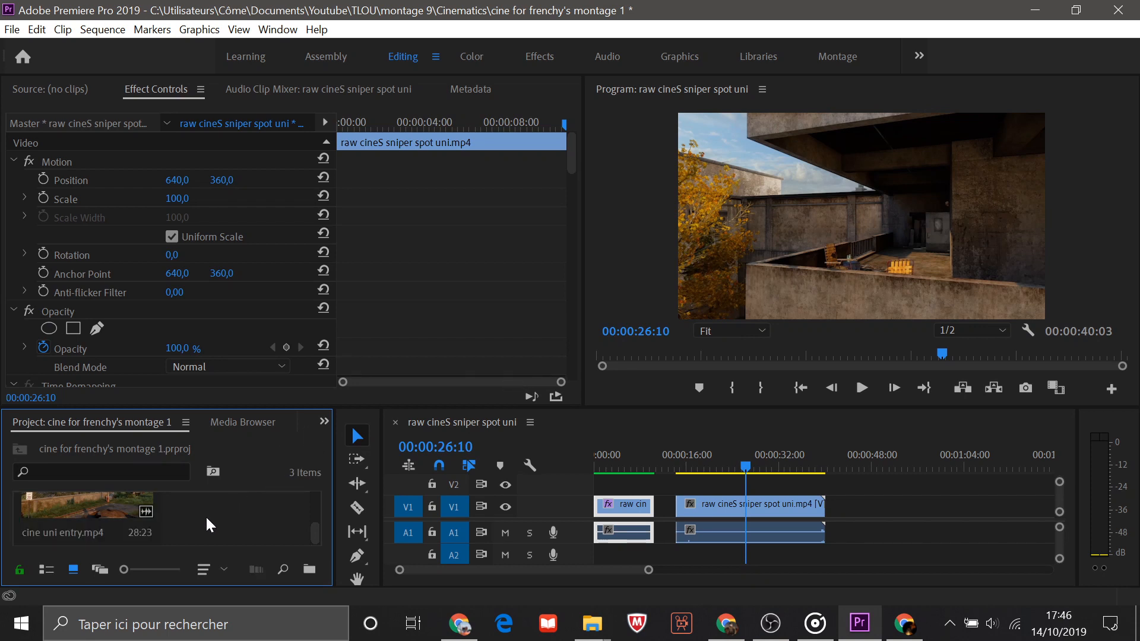
Step: Place cine uni entry.mp4 on V1 and A1 after a gap behind the second clip, and move the playhead to its start
drag(75, 500, 870, 534)
click(871, 467)
Step: Scrub through the cine uni entry clip and stop at about 00:01:06:17 to examine its footage
scroll(879, 533, down, 1)
scroll(879, 534, down, 3)
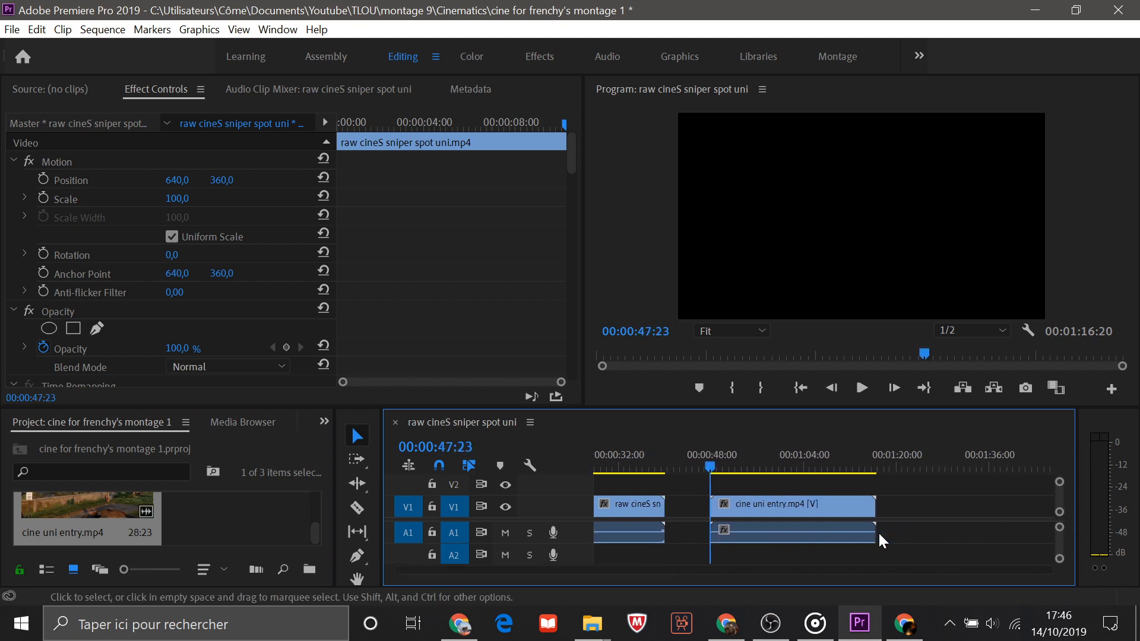
drag(710, 467, 793, 473)
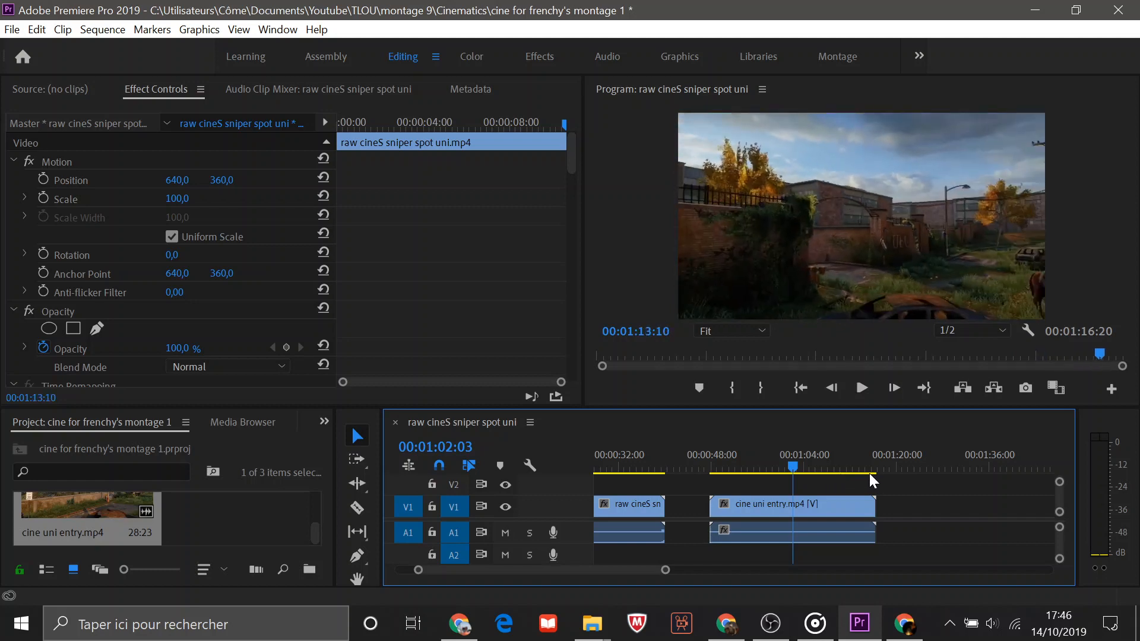
drag(870, 473, 817, 474)
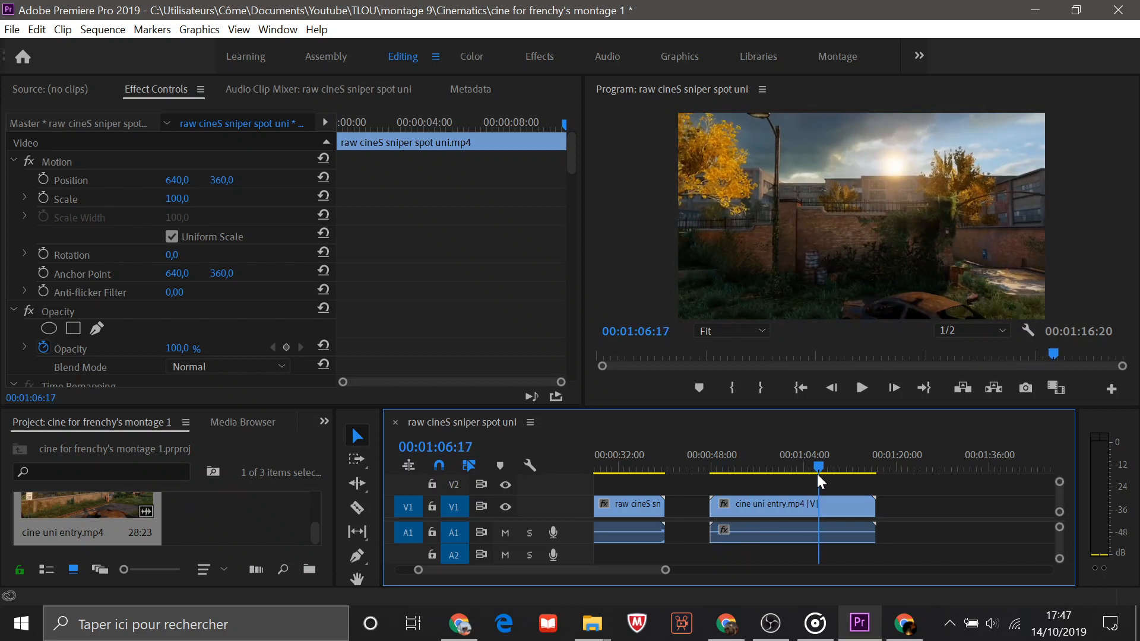
Step: Play the sequence from its start to review the first, already edited clip
scroll(747, 494, up, 5)
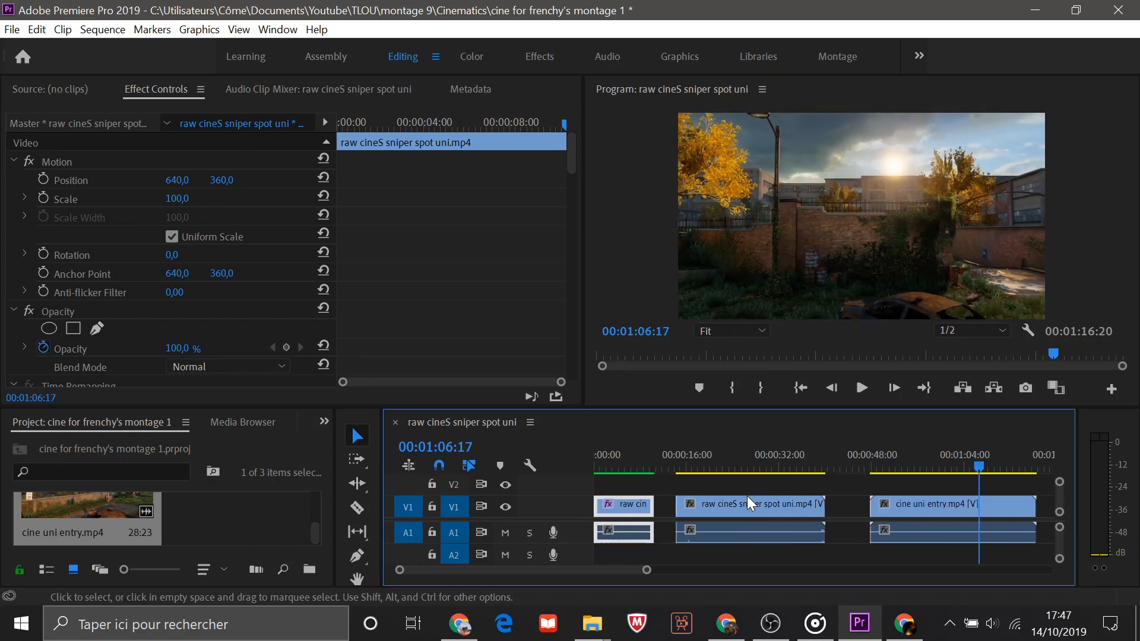
click(601, 465)
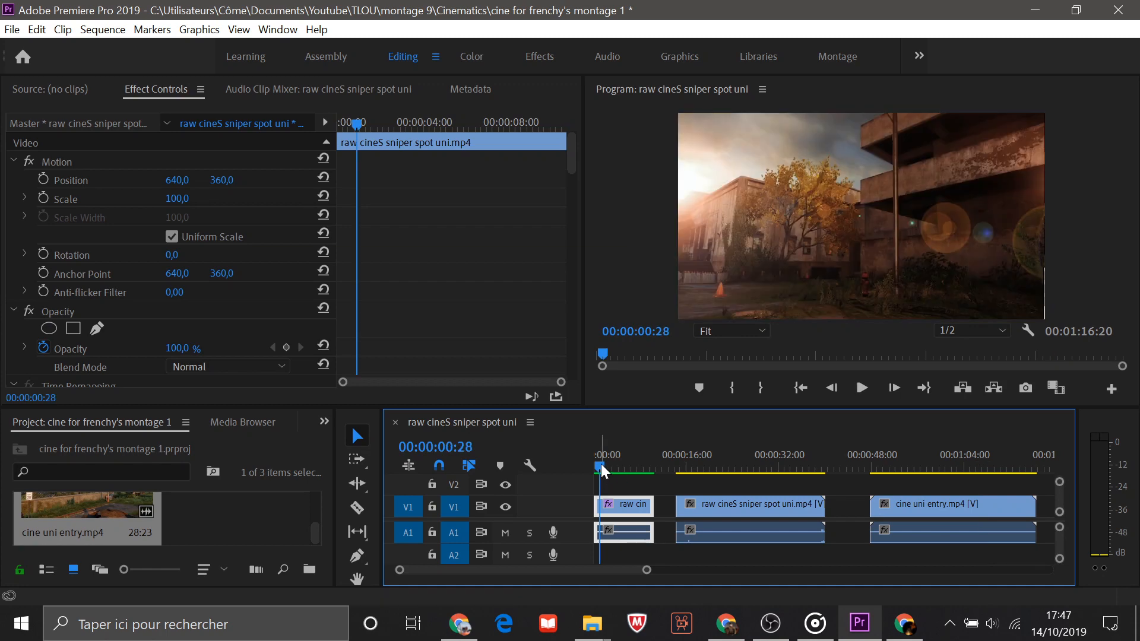
drag(601, 464, 594, 465)
key(space)
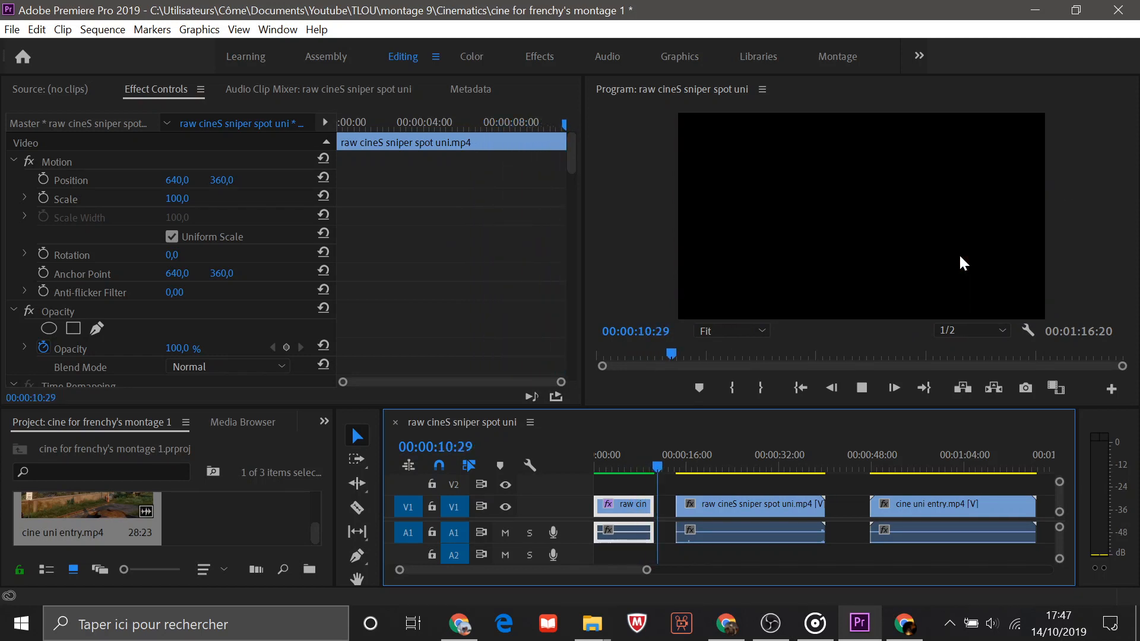
Step: Stop playback and park the playhead at 00:00:04:05 in the first clip to examine its edited look
click(861, 388)
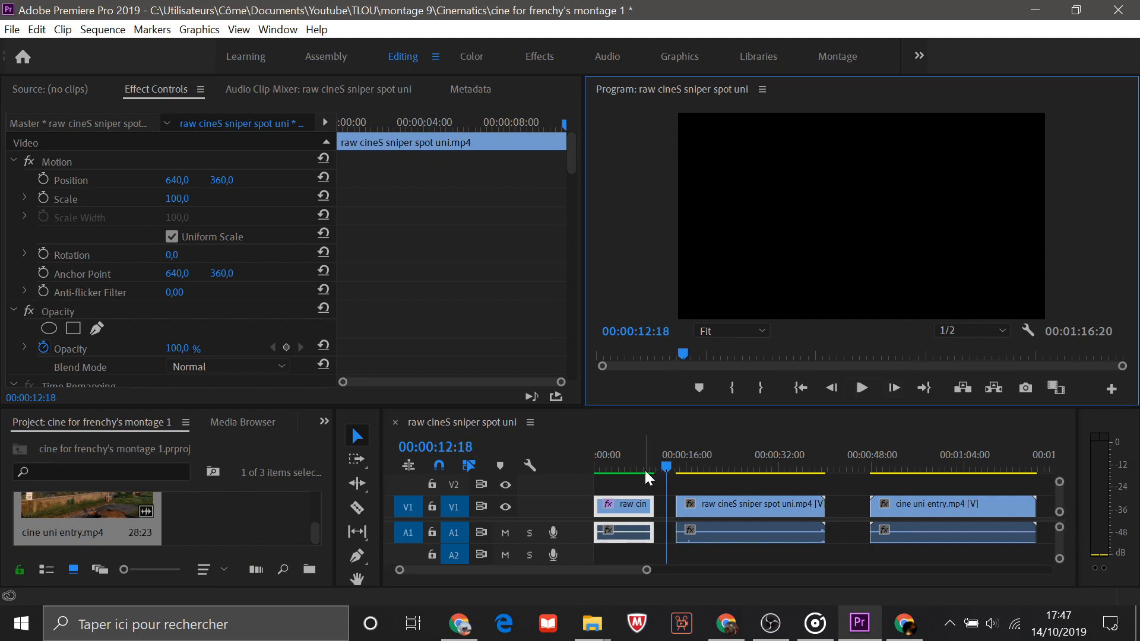
click(620, 466)
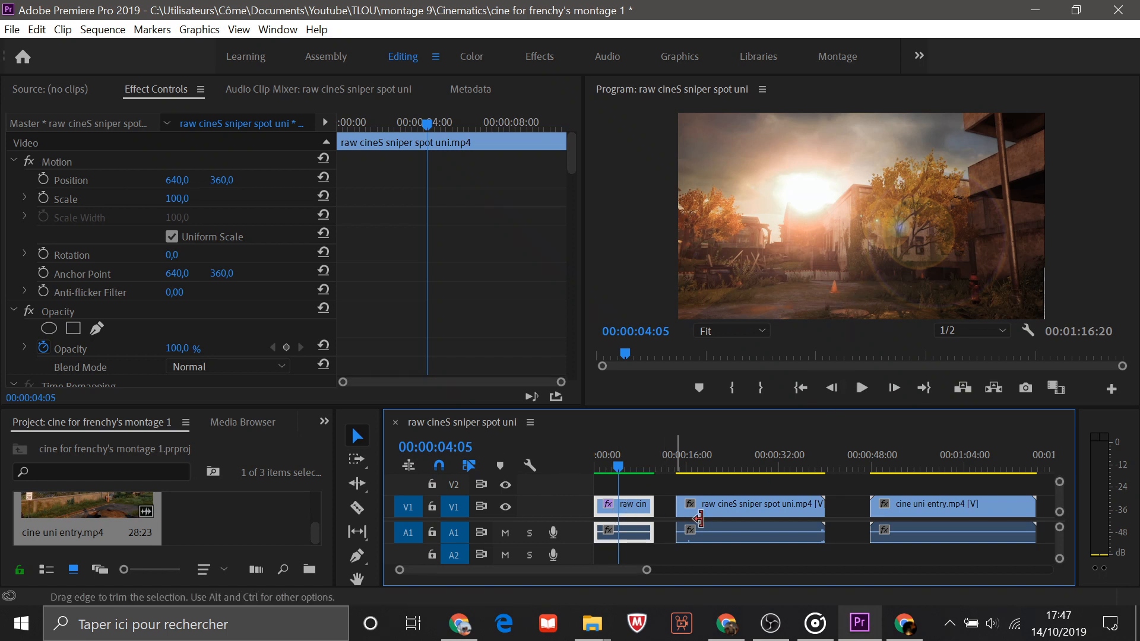
Step: Scrub the cine uni entry clip, play it from its start, and stop near its end at about 00:01:15:20
scroll(827, 467, down, 3)
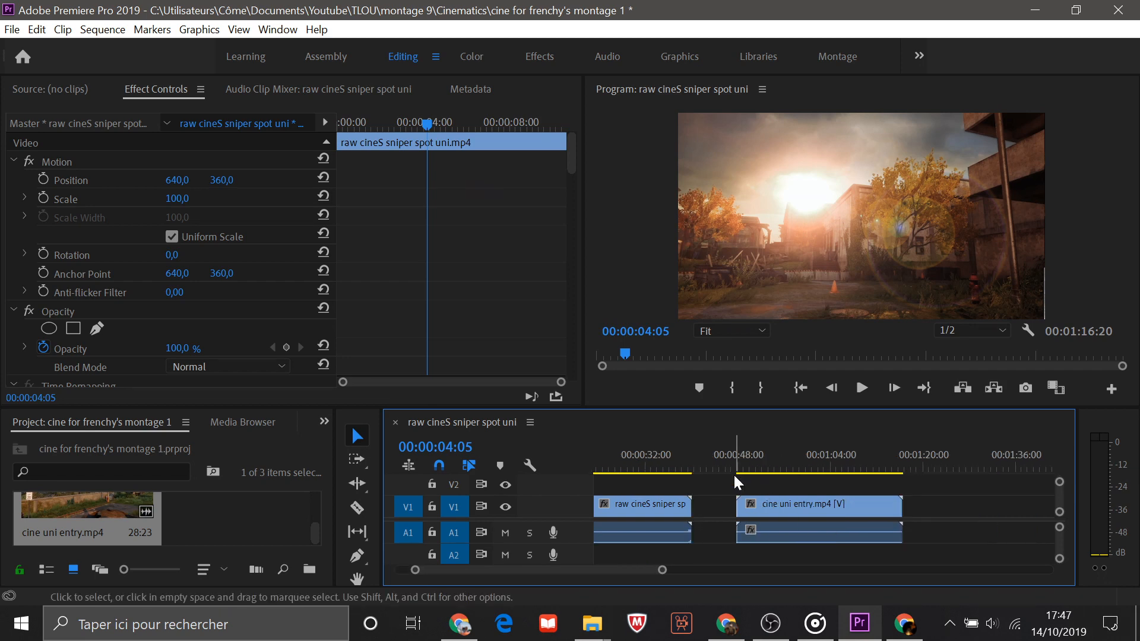
click(746, 465)
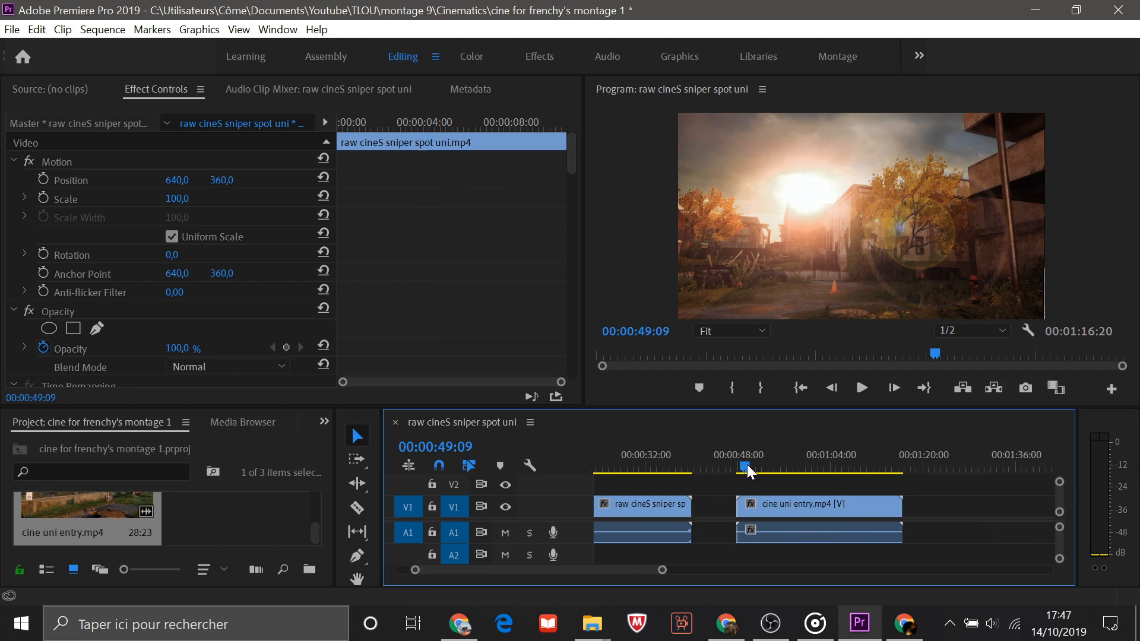
drag(735, 469, 798, 472)
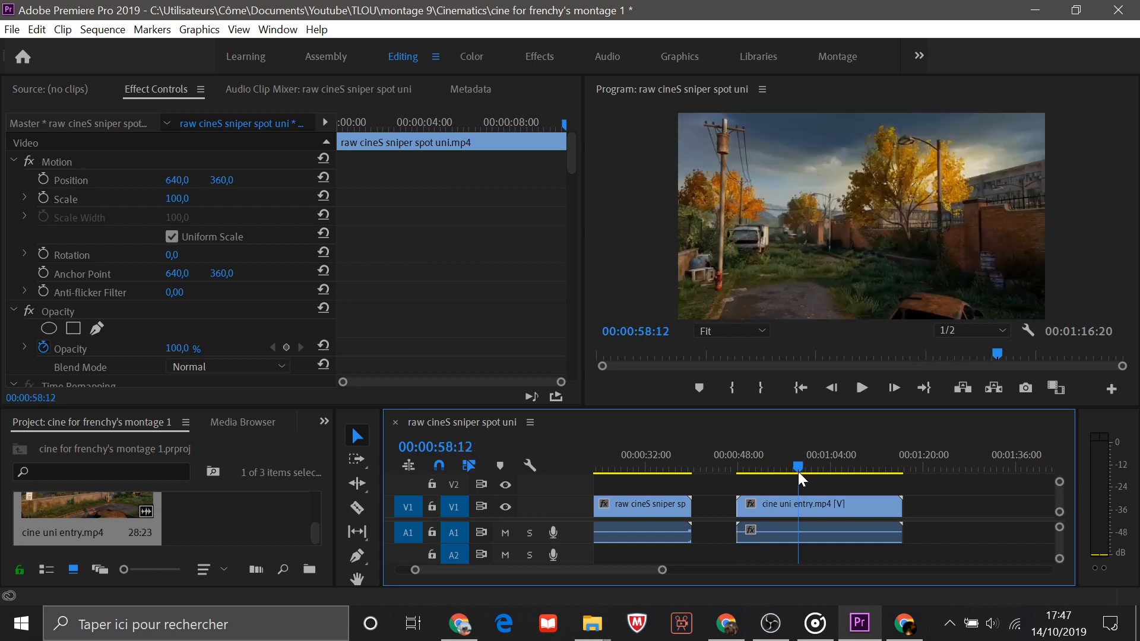
scroll(833, 518, down, 1)
scroll(776, 504, up, 1)
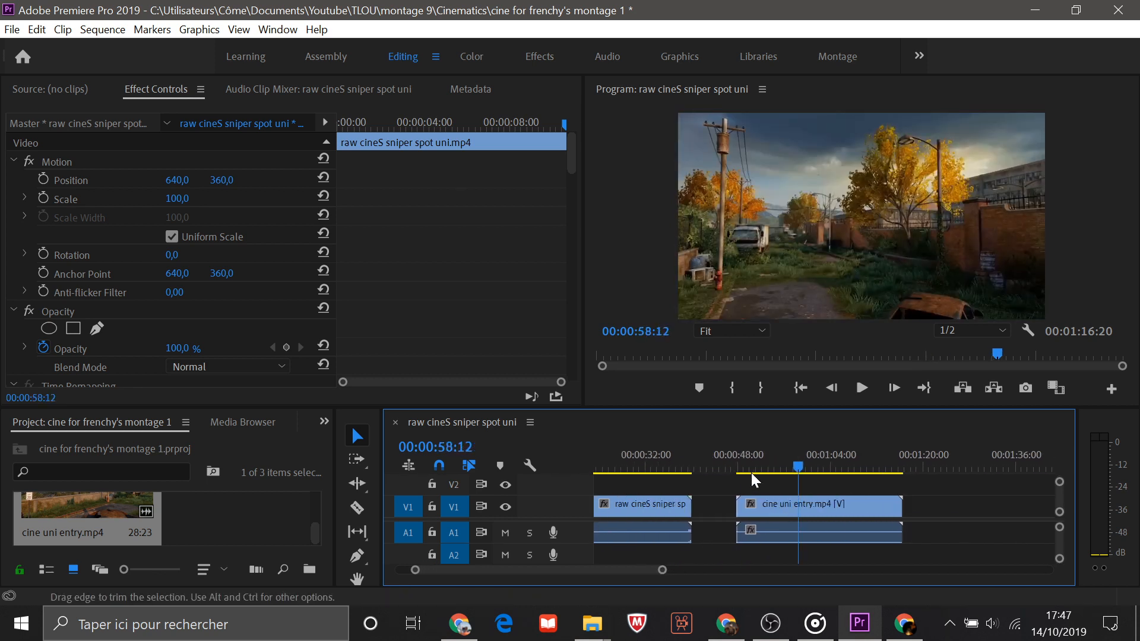
click(735, 468)
click(856, 386)
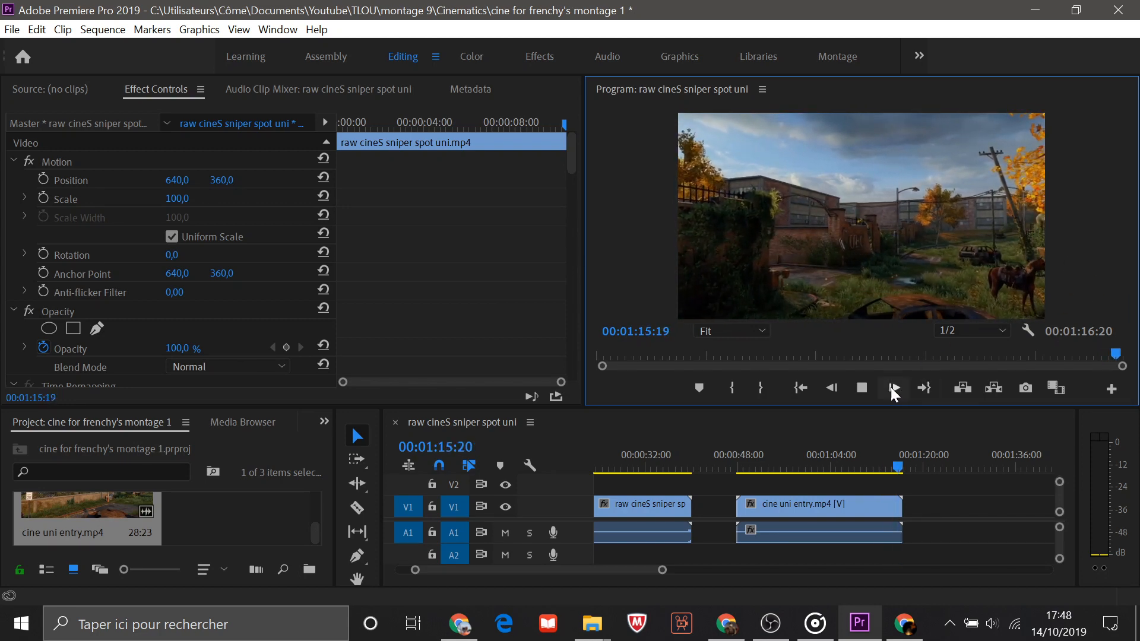
click(861, 388)
Step: Split the cine uni entry clip with the Razor tool at 00:00:50:04, just after its start
drag(904, 470, 747, 471)
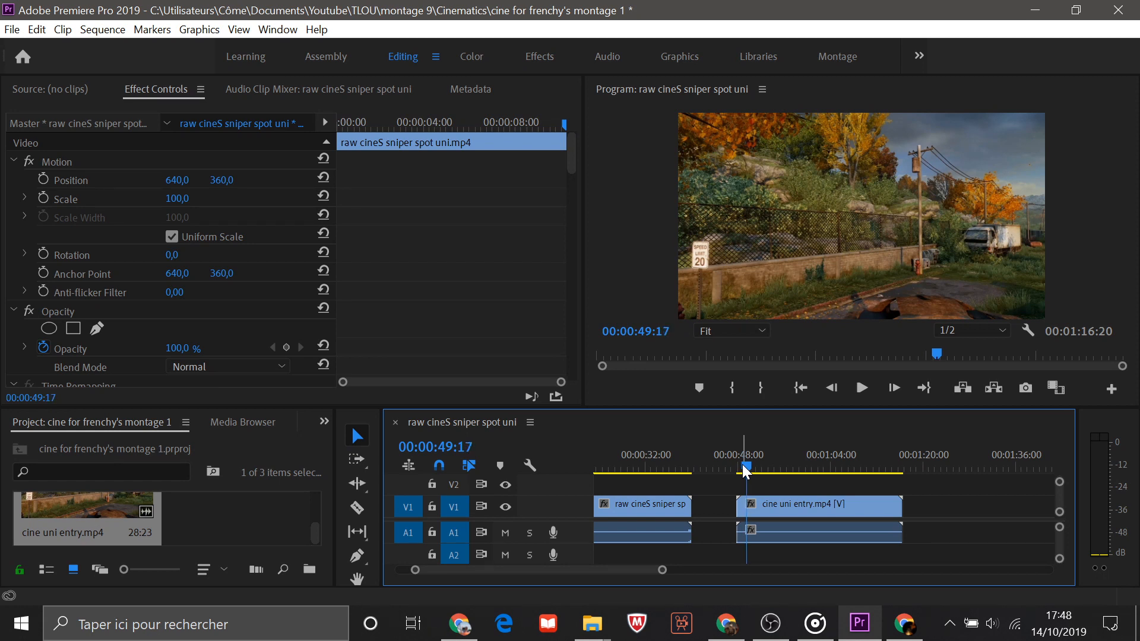
key(Right)
key(Right)
key(Right)
key(Right)
key(Right)
key(Right)
key(Right)
key(Right)
drag(750, 465, 753, 470)
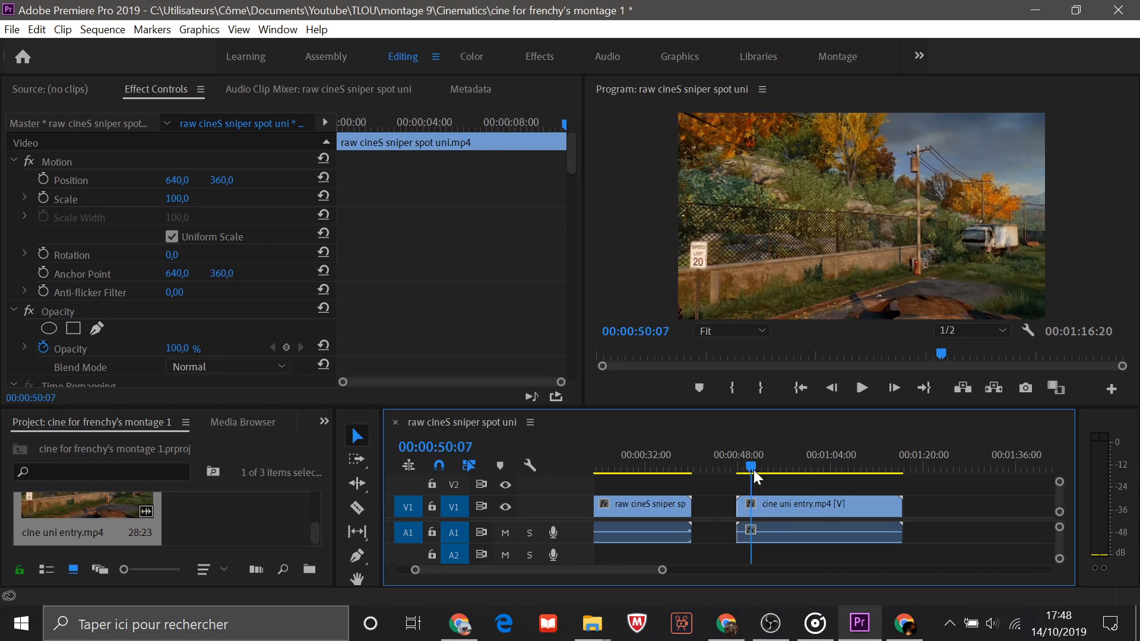
key(Right)
key(Right)
key(Right)
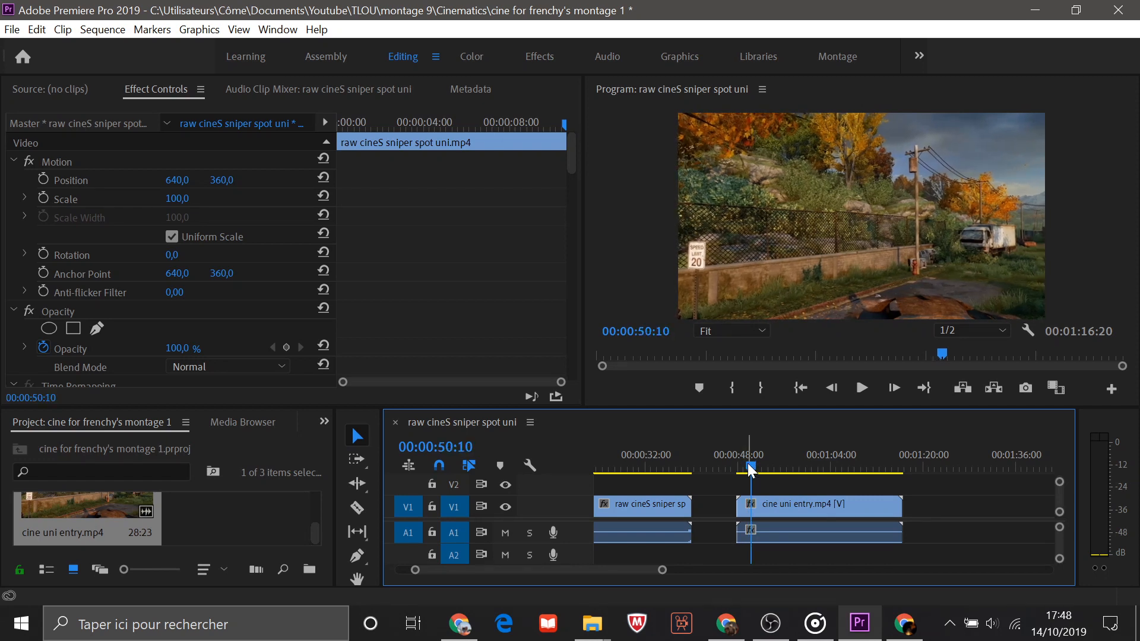
key(Left)
key(Left)
key(Left)
key(Left)
key(Left)
key(Left)
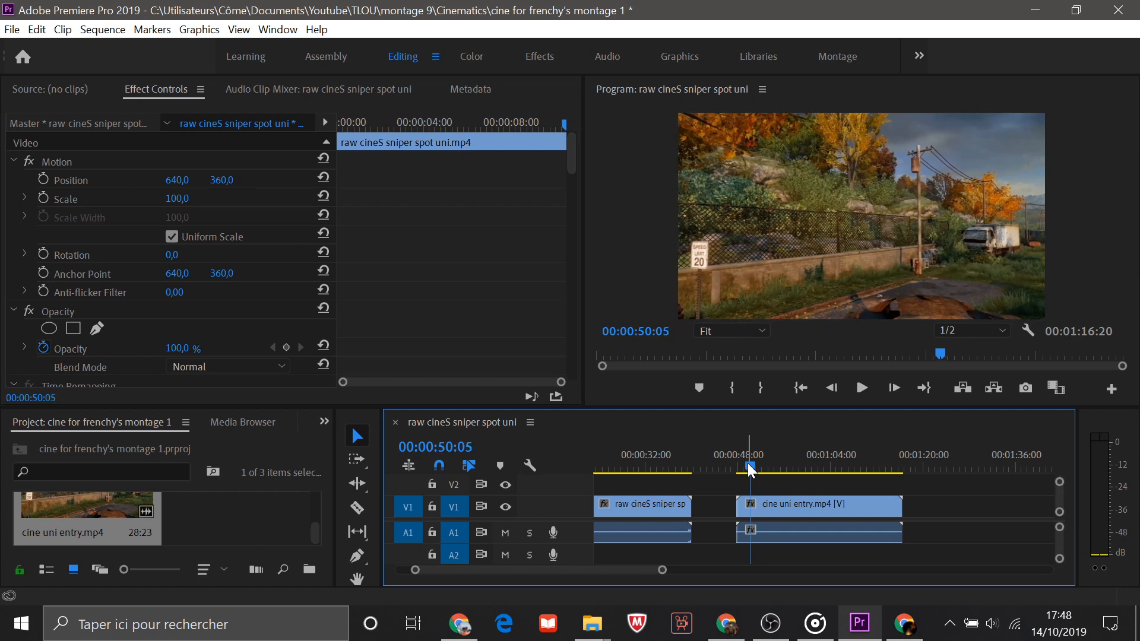
key(c)
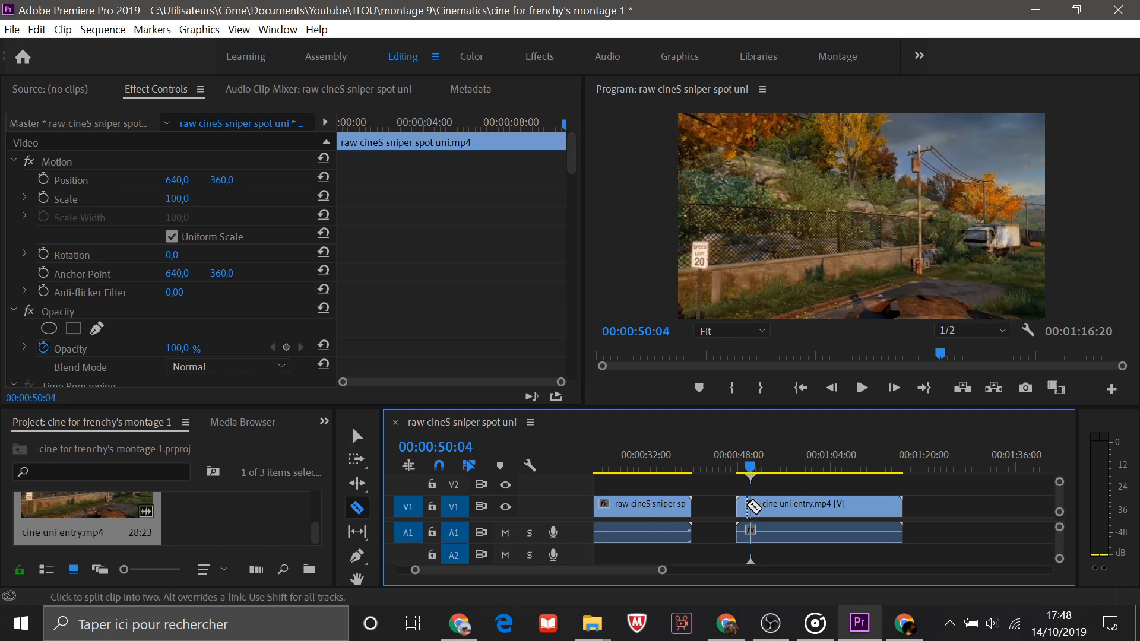
click(763, 526)
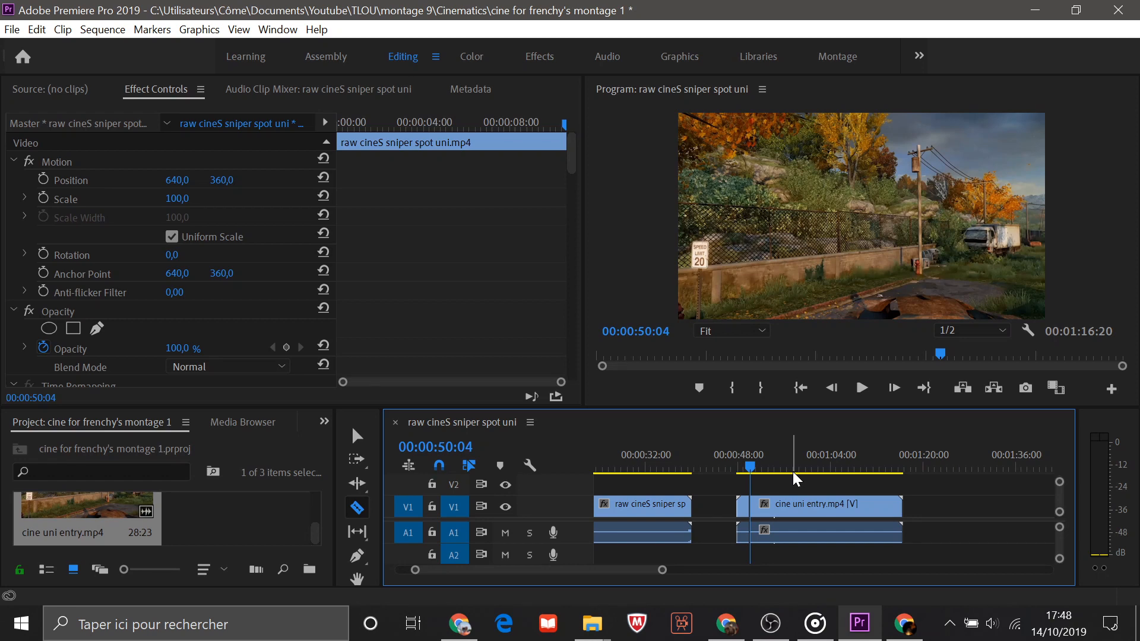
Step: Split the cine uni entry clip near its end with the Razor tool at 00:01:12:23
drag(752, 469, 906, 473)
key(Left)
key(Left)
key(Left)
key(Left)
key(Left)
key(Left)
key(Left)
key(Left)
key(Left)
key(Left)
key(Left)
key(Left)
key(Left)
key(Left)
key(Left)
key(Left)
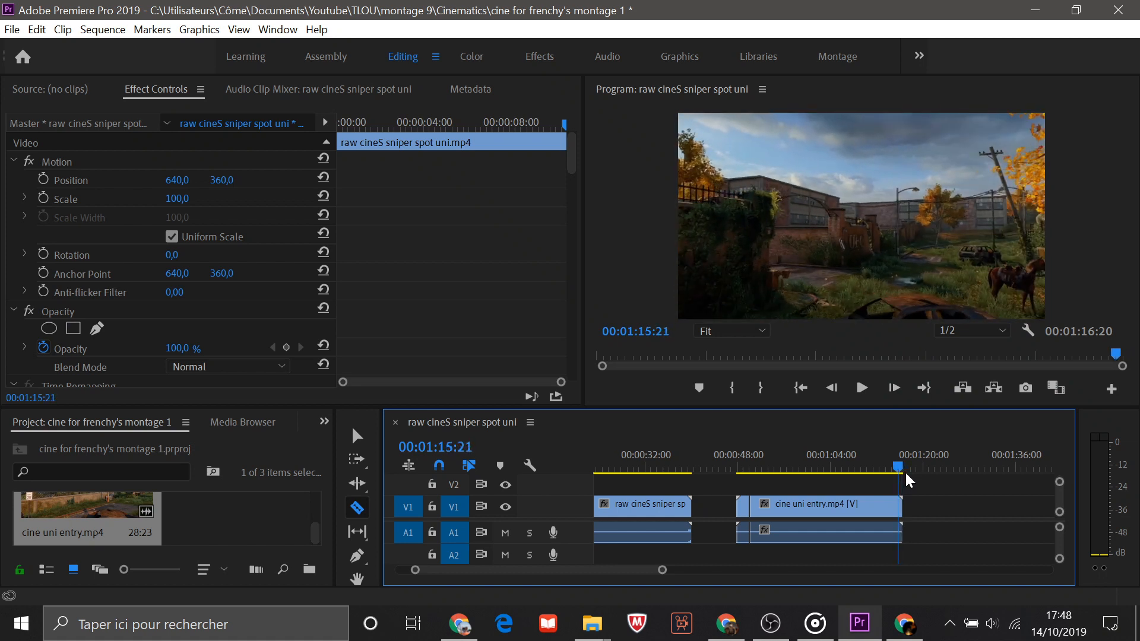
key(Left)
key(Left)
key(Left)
key(Left)
key(Left)
key(Left)
key(Left)
key(Left)
key(Left)
key(Left)
key(Left)
key(Left)
key(Left)
key(Left)
key(Left)
key(Left)
key(Left)
key(Left)
key(Left)
key(Left)
key(Left)
key(Left)
key(Left)
key(Left)
key(Left)
key(Left)
key(Left)
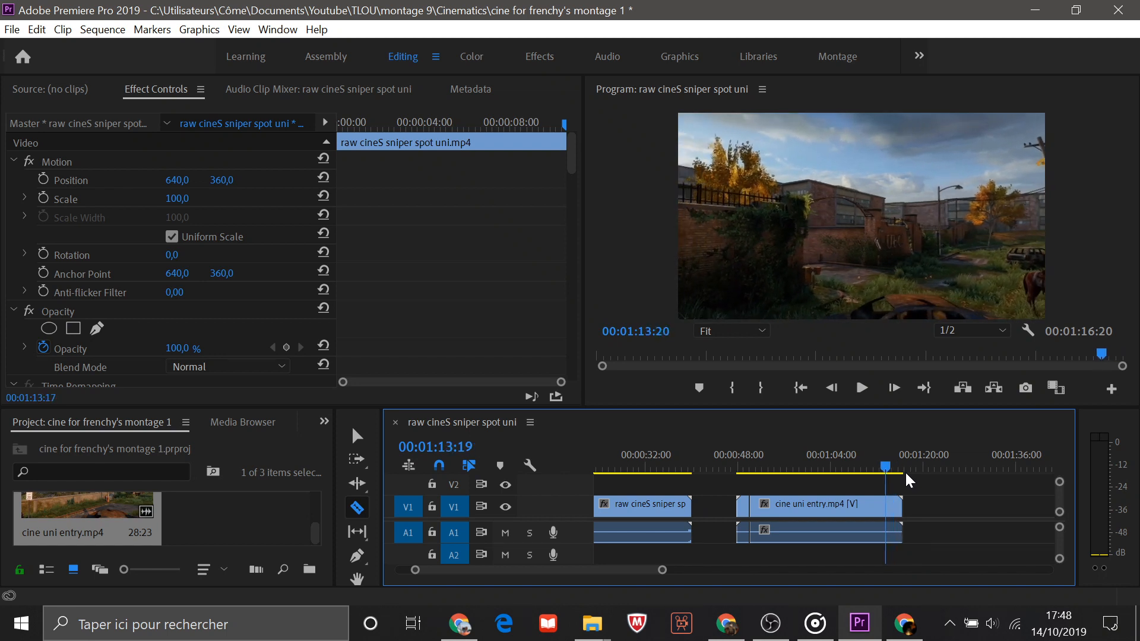
key(Left)
key(Left)
key(Left)
key(Left)
key(Left)
key(Left)
key(Left)
key(Left)
key(Left)
key(Left)
key(Left)
key(Left)
key(Left)
key(Left)
key(Left)
key(Left)
key(Left)
key(Left)
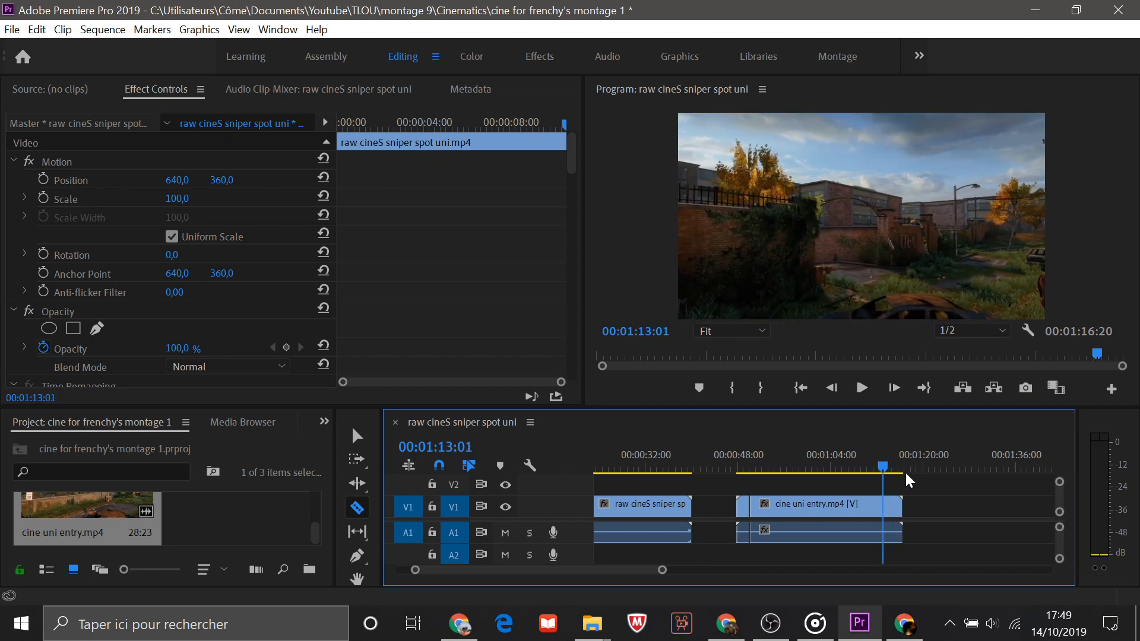
key(Left)
key(Left)
key(Left)
key(Left)
key(Left)
key(Left)
key(Left)
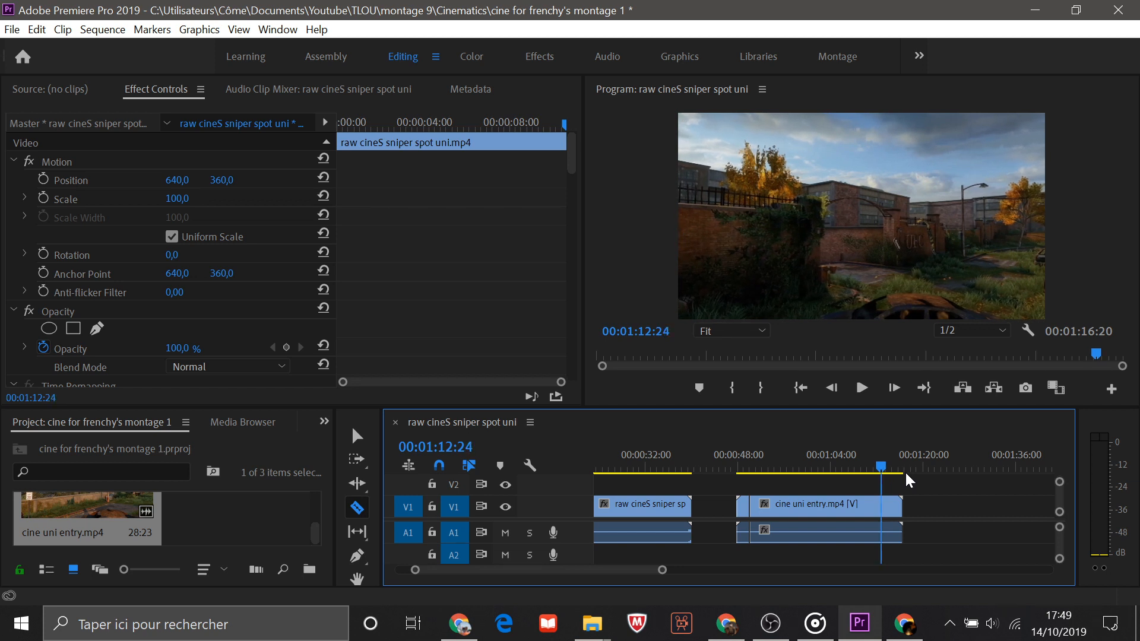
click(883, 509)
Step: Delete the short cut-off pieces at the end and start of the cine uni entry clip, leaving the gaps in place
click(357, 437)
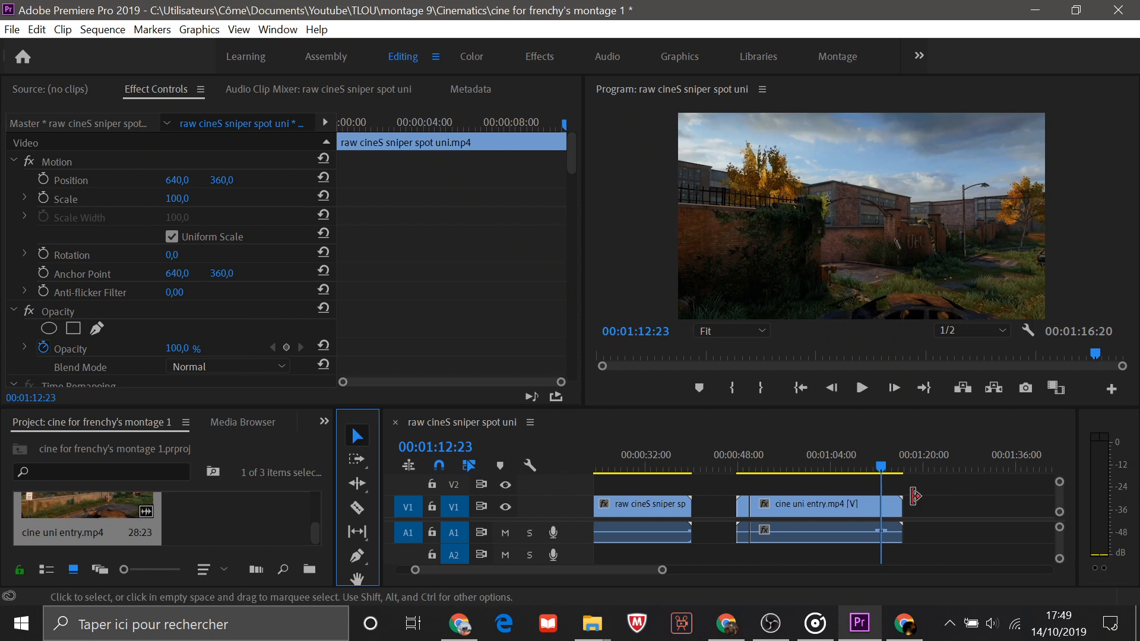
click(891, 510)
key(Delete)
click(743, 509)
key(Delete)
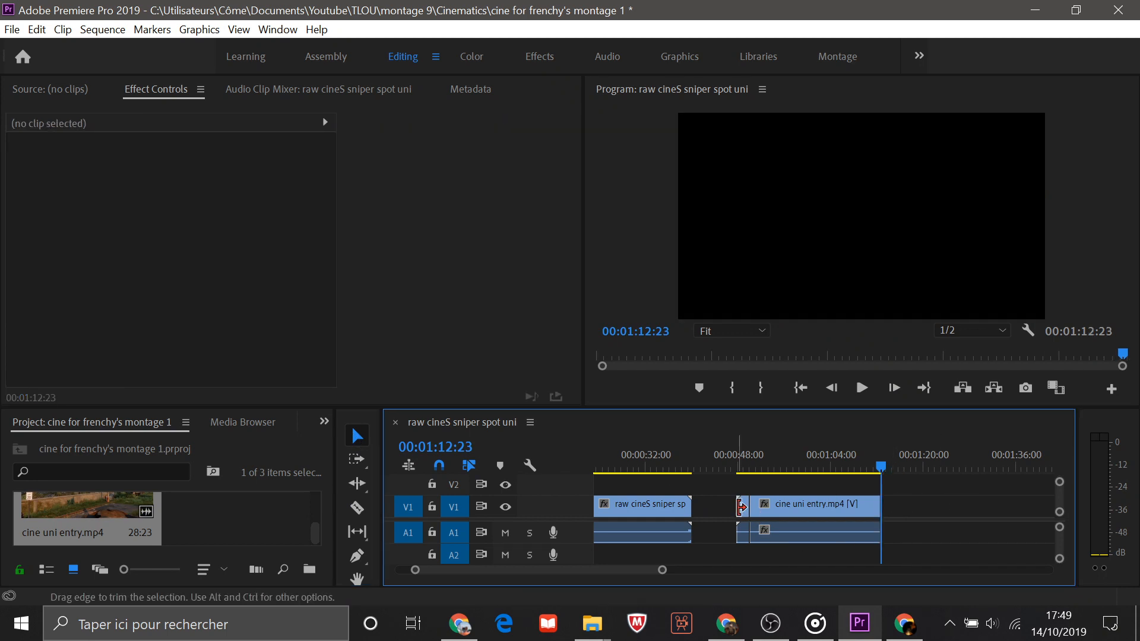
Step: Play the trimmed cine uni entry clip from just before its start and scrub through it to examine the sunlight around 00:01:06:12
click(746, 468)
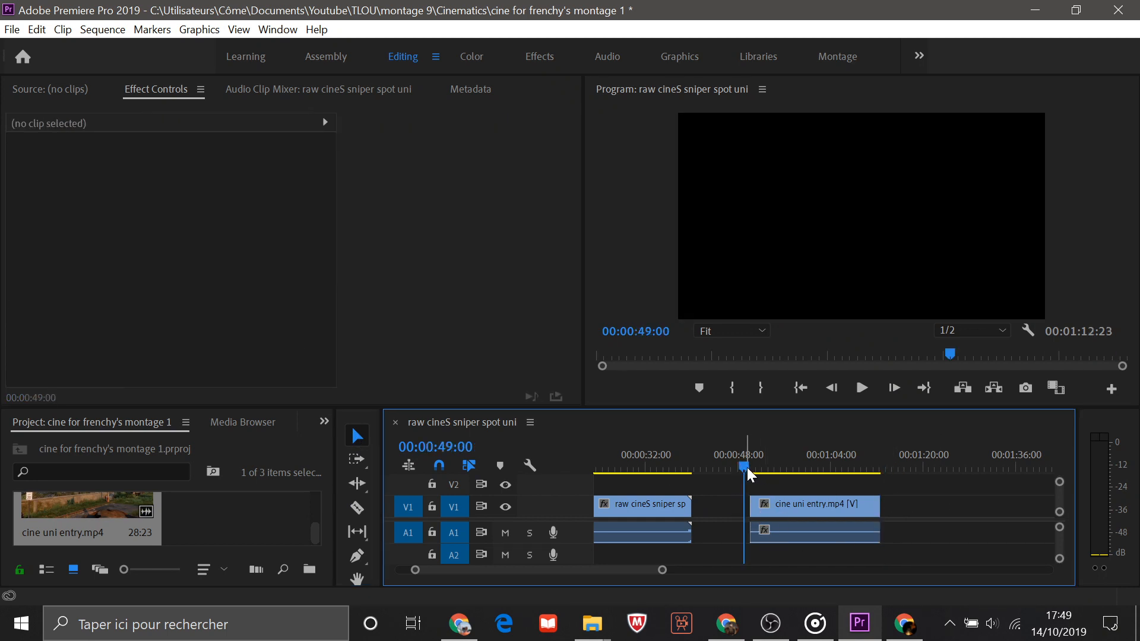
key(space)
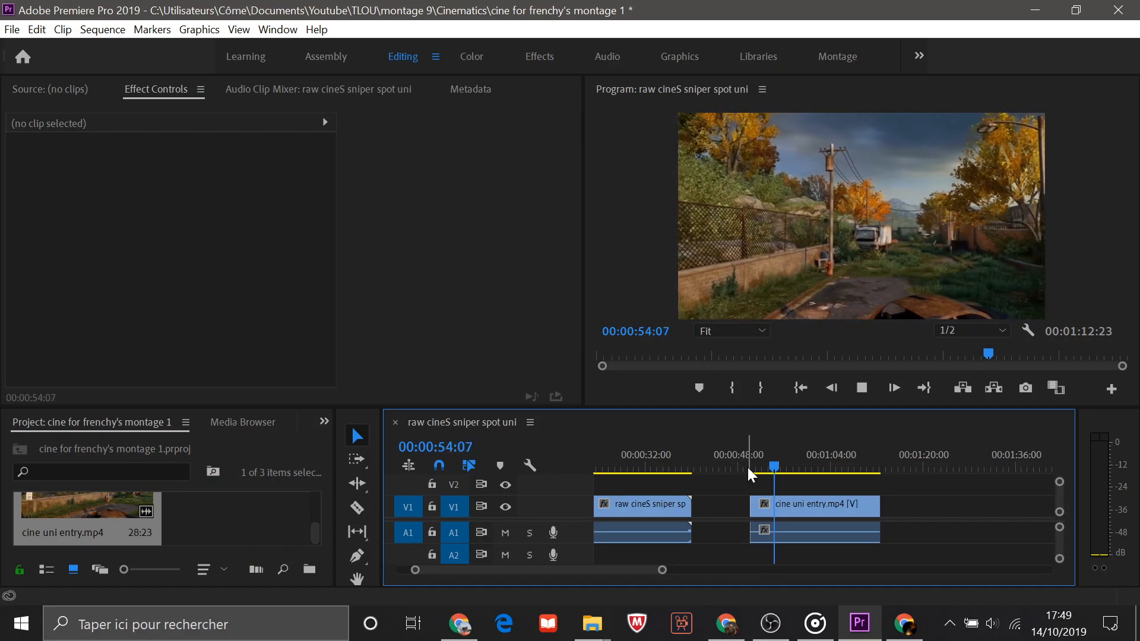
drag(783, 467, 832, 461)
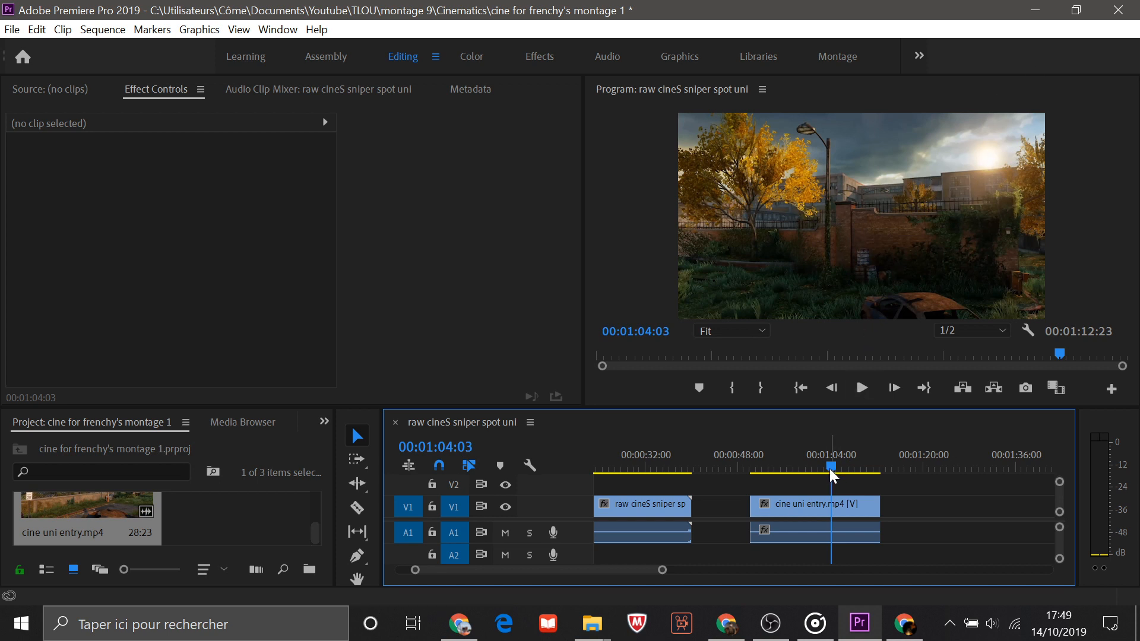
drag(833, 465, 791, 466)
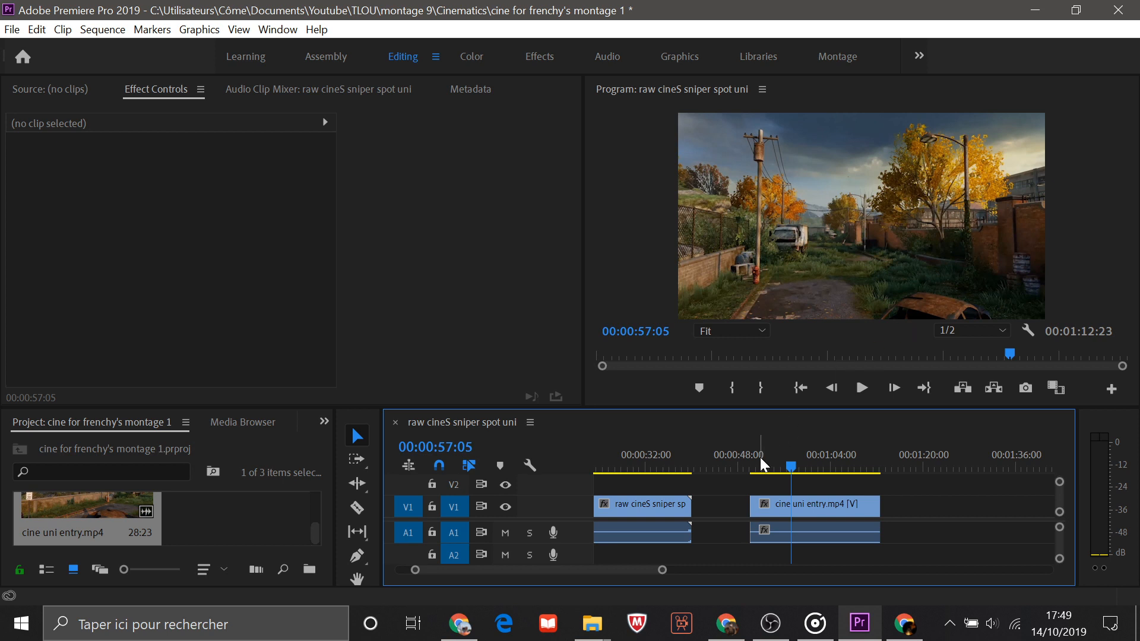
drag(791, 467, 844, 472)
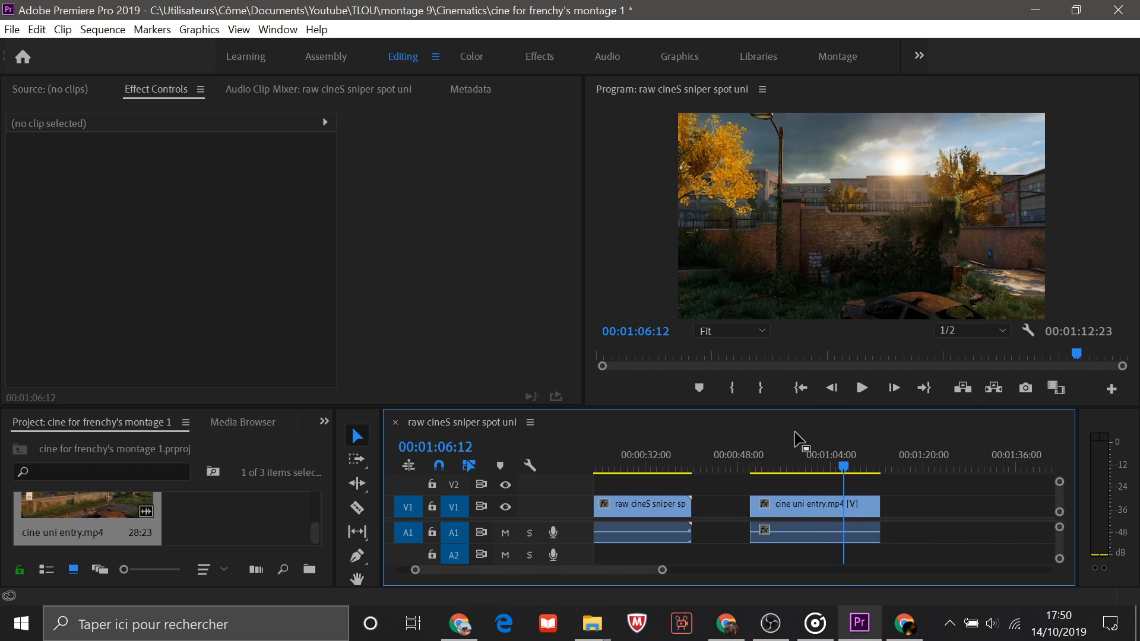
Step: Apply the VR Glow video effect twice to the cine uni entry clip, with the playhead parked at 00:00:50:25 for preview
click(812, 508)
drag(792, 467, 755, 467)
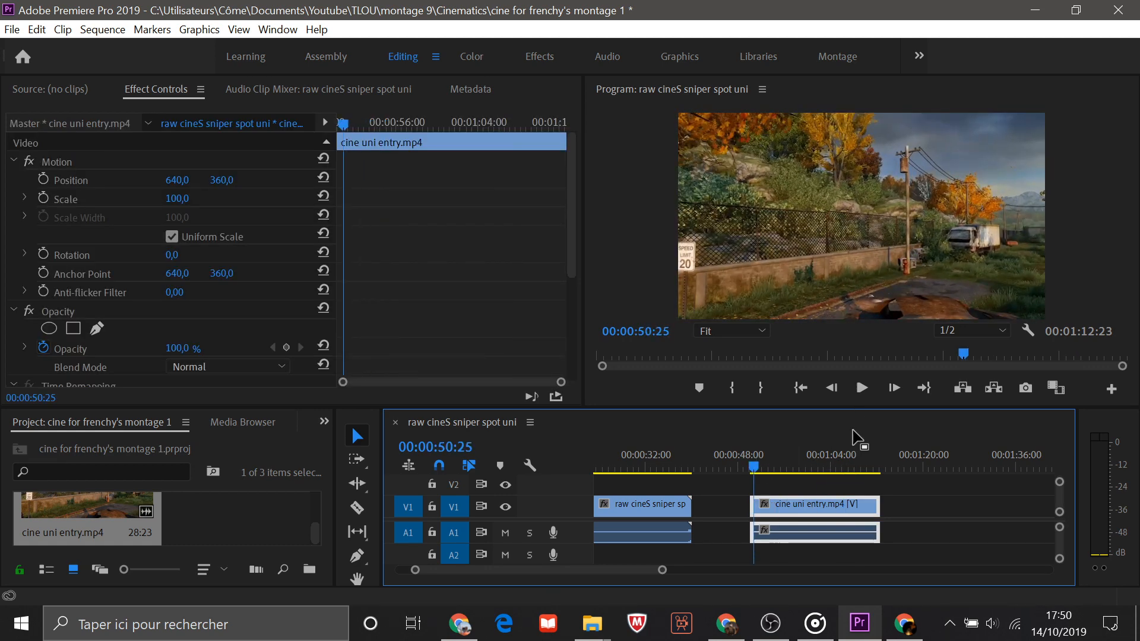
click(324, 421)
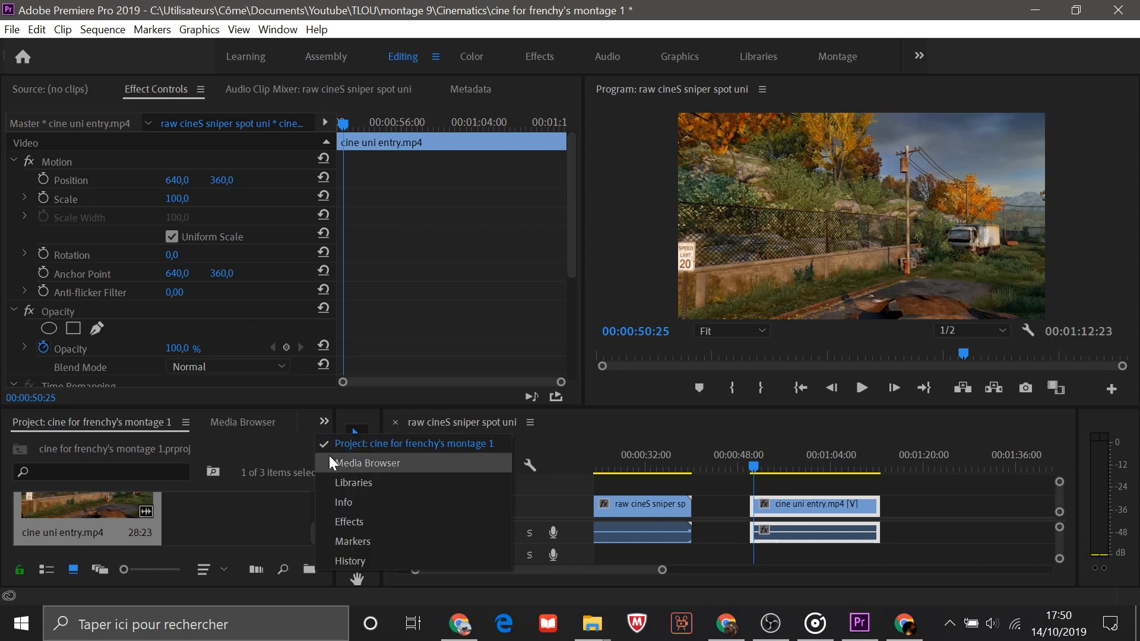
click(374, 522)
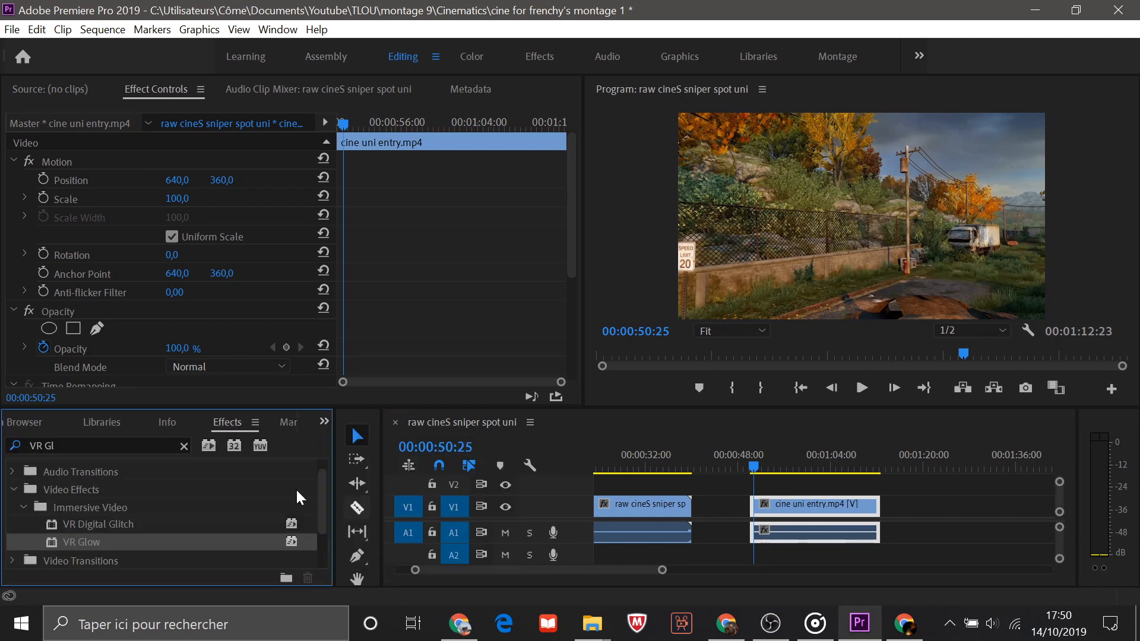
click(3, 447)
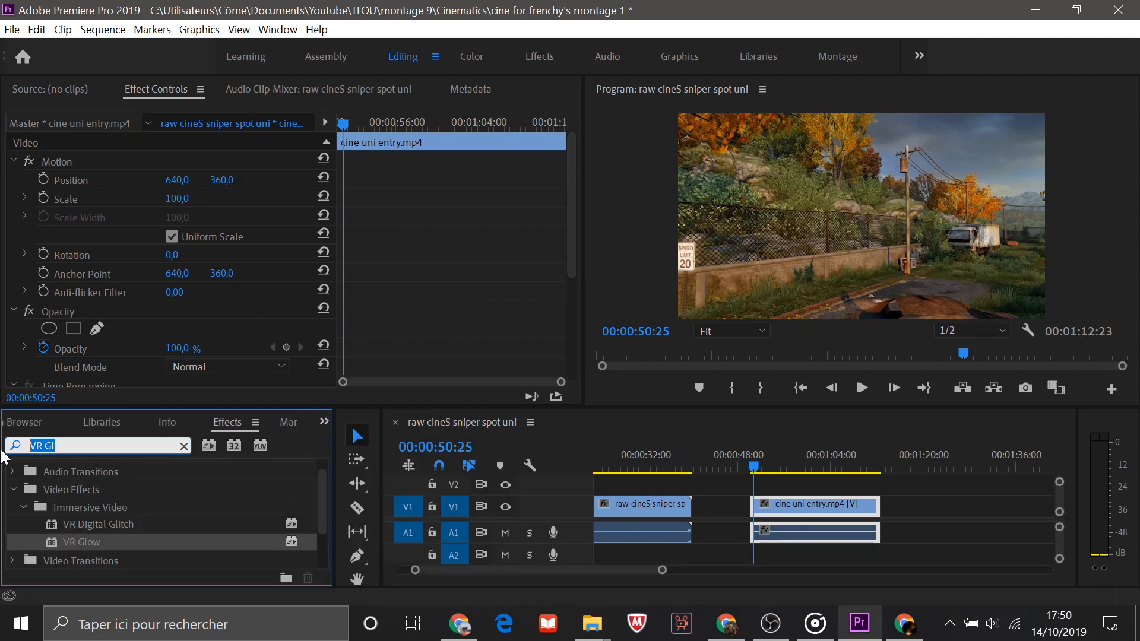
drag(86, 542, 825, 509)
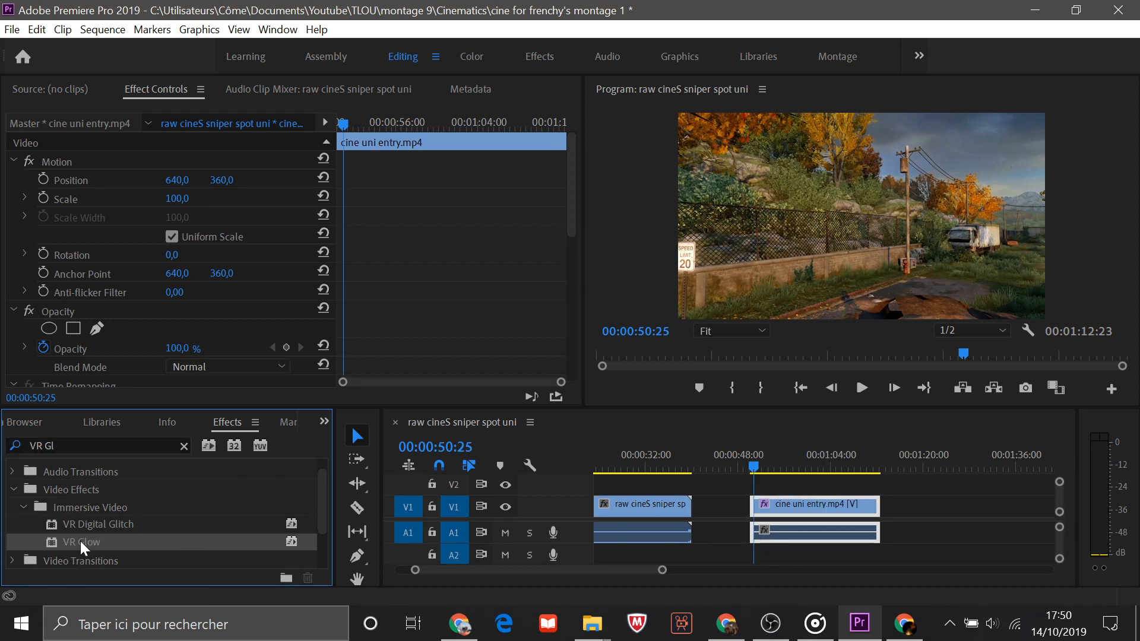
drag(83, 547, 807, 502)
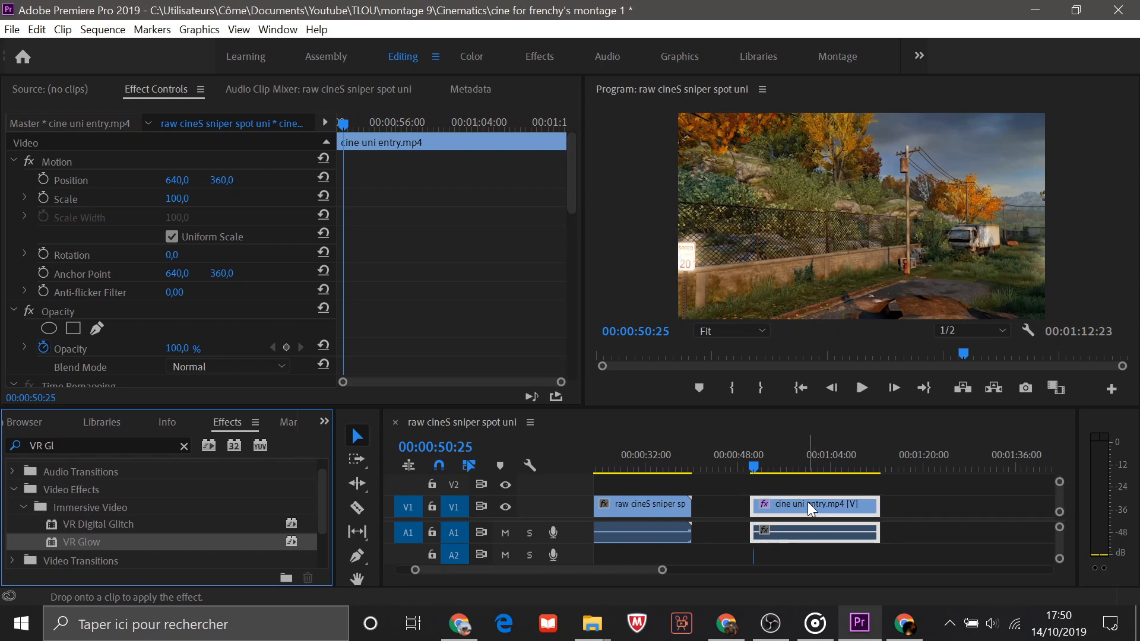
Step: Preview the glow on the cine uni entry clip at 00:01:07:01 and examine the VR Glow parameters, especially the first effect's Luma Threshold
scroll(449, 262, down, 8)
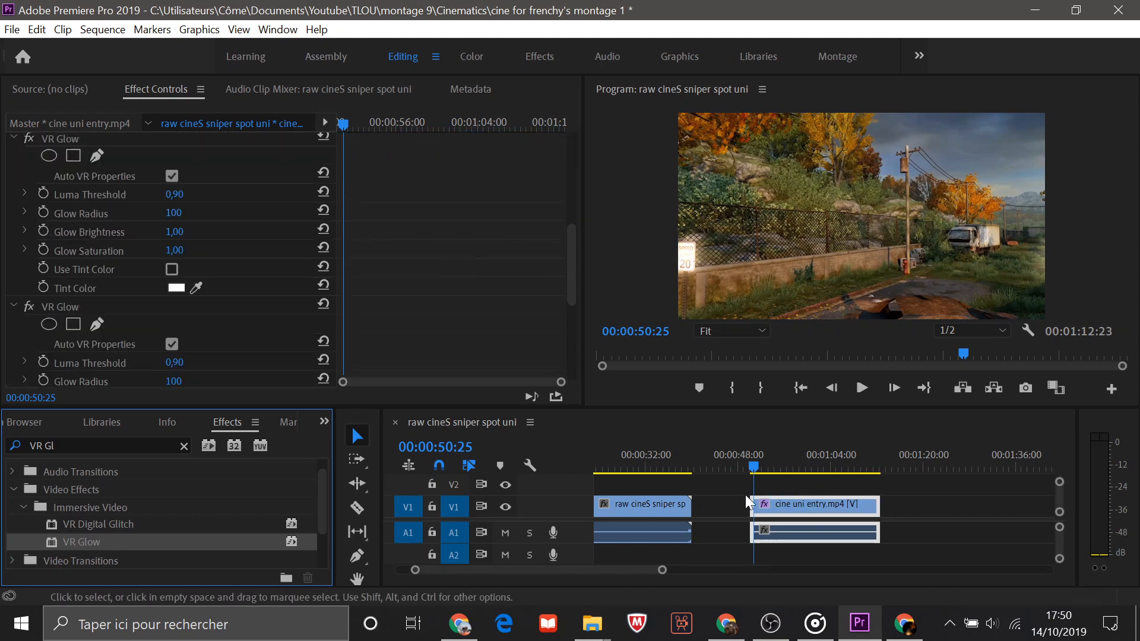
drag(753, 464, 848, 472)
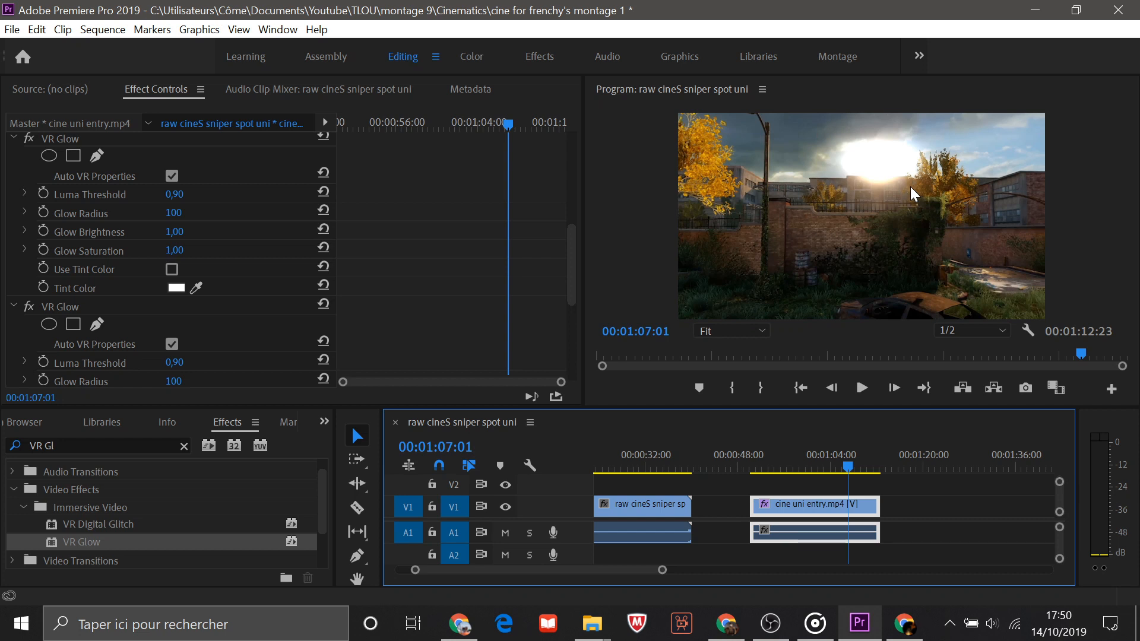
scroll(419, 304, down, 3)
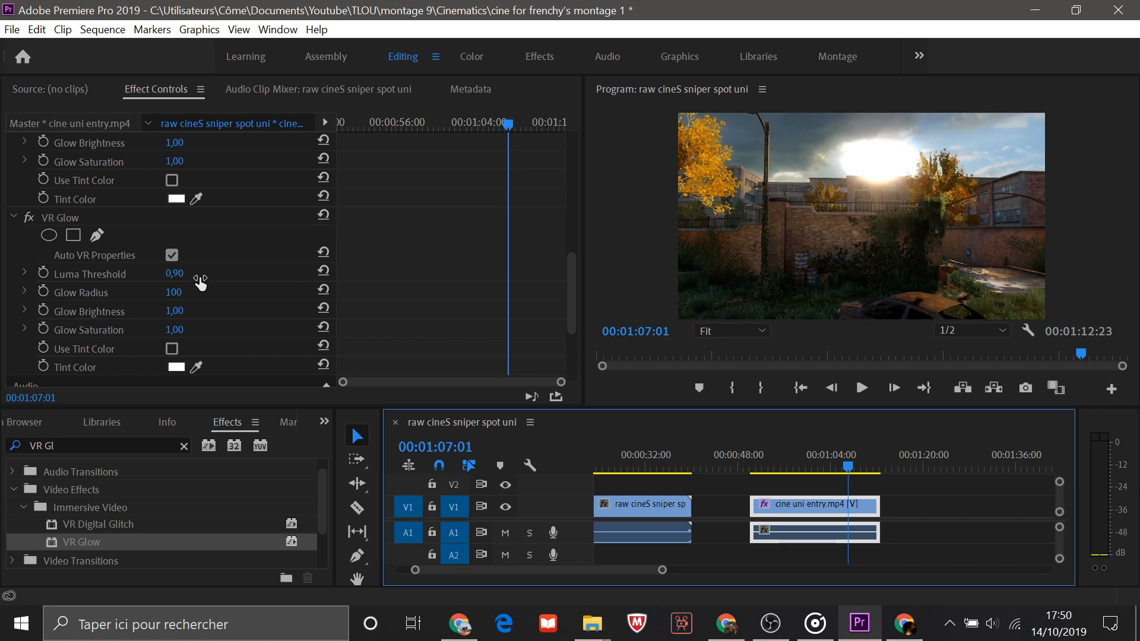
scroll(398, 322, up, 5)
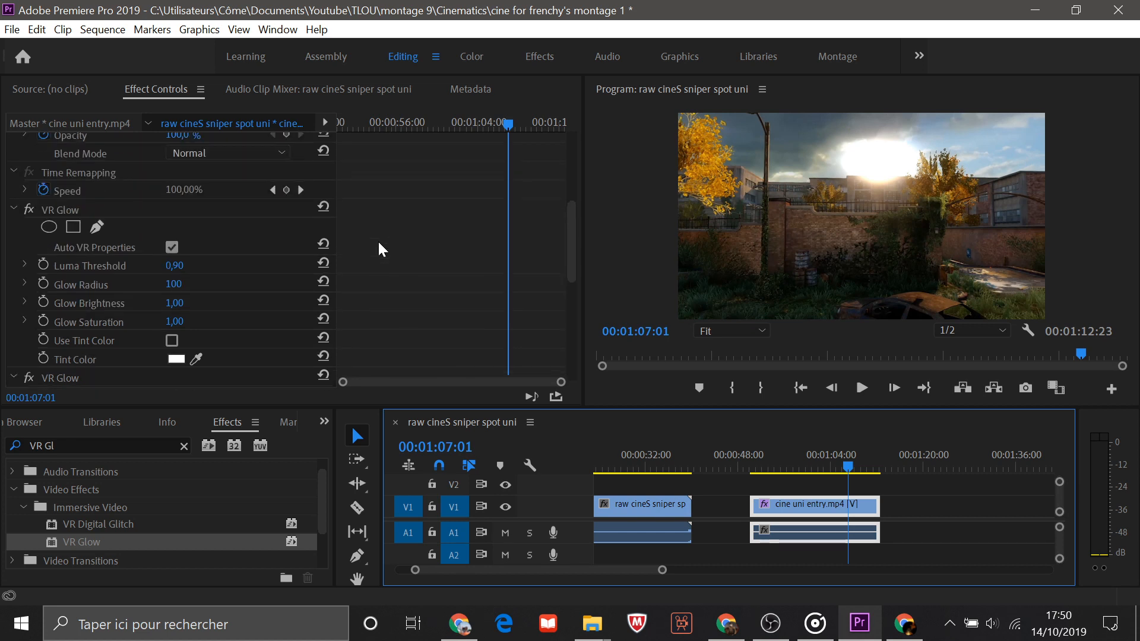
click(173, 265)
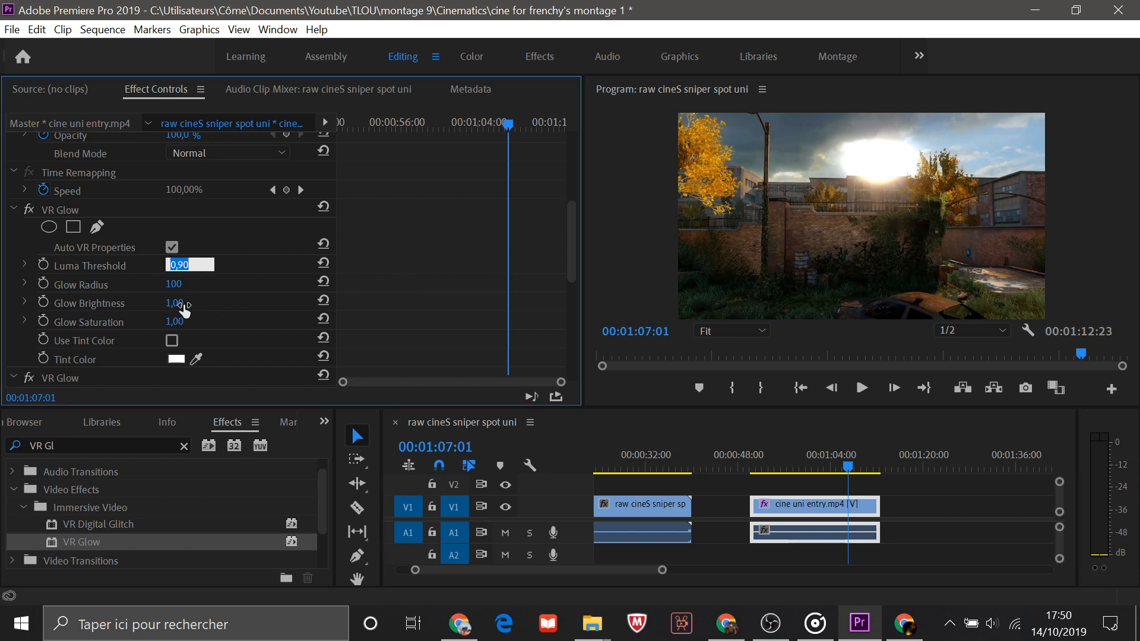
click(390, 276)
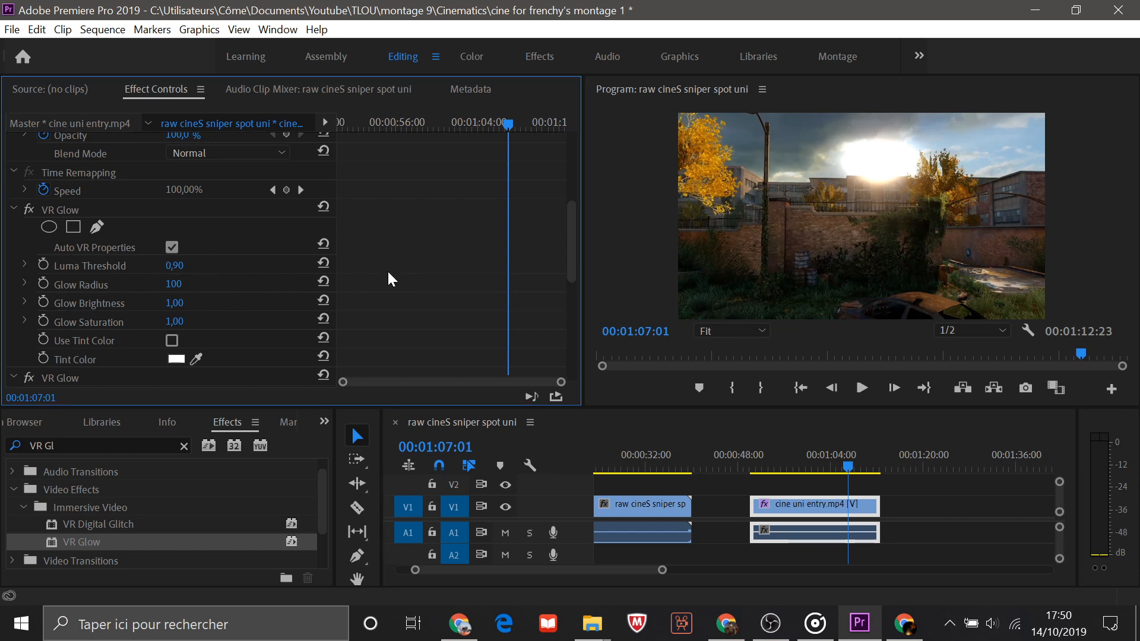
click(91, 268)
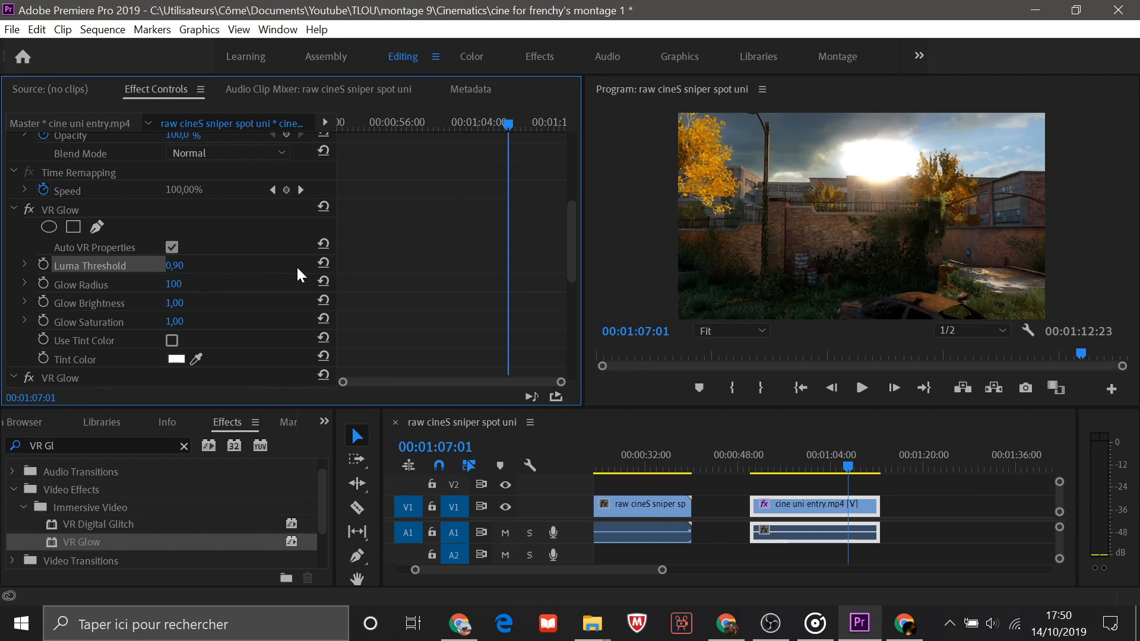
click(180, 266)
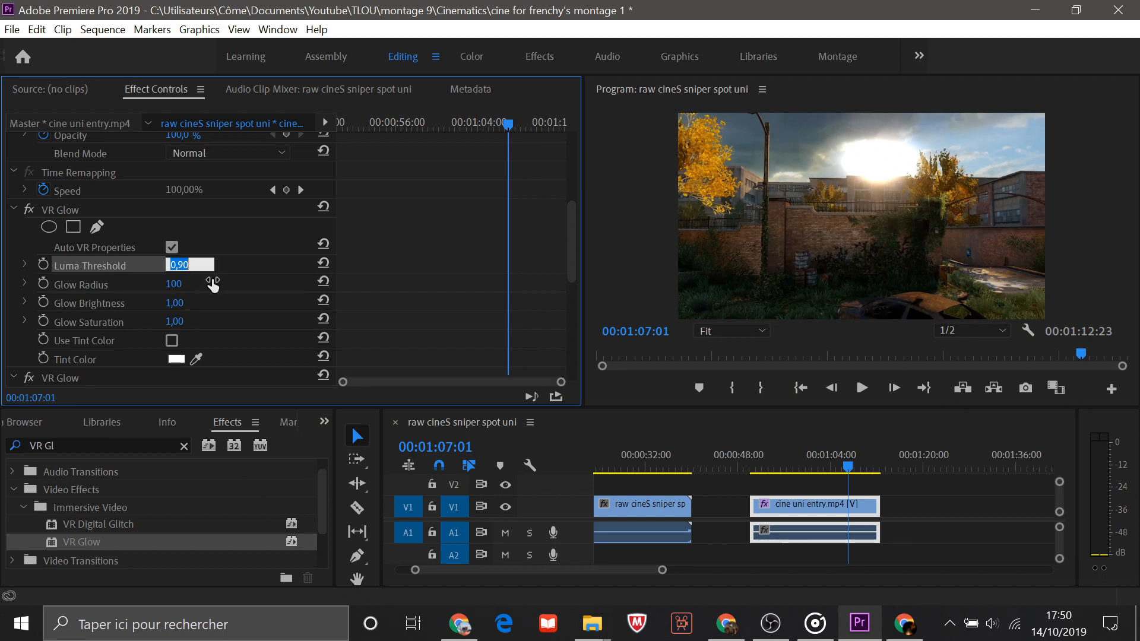
click(237, 265)
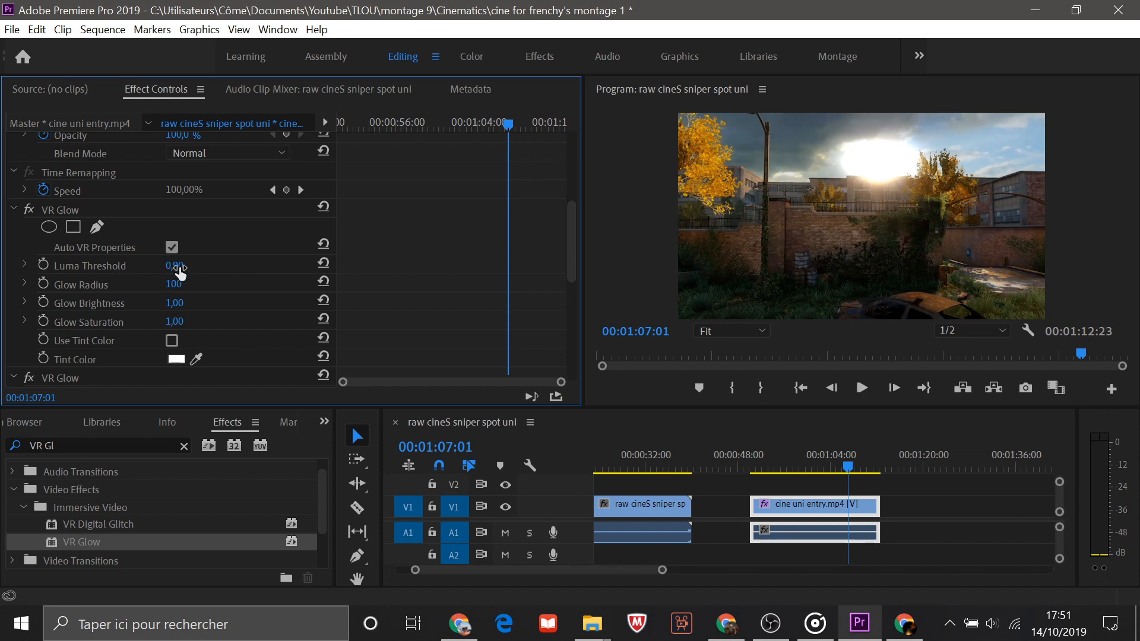
scroll(249, 274, down, 2)
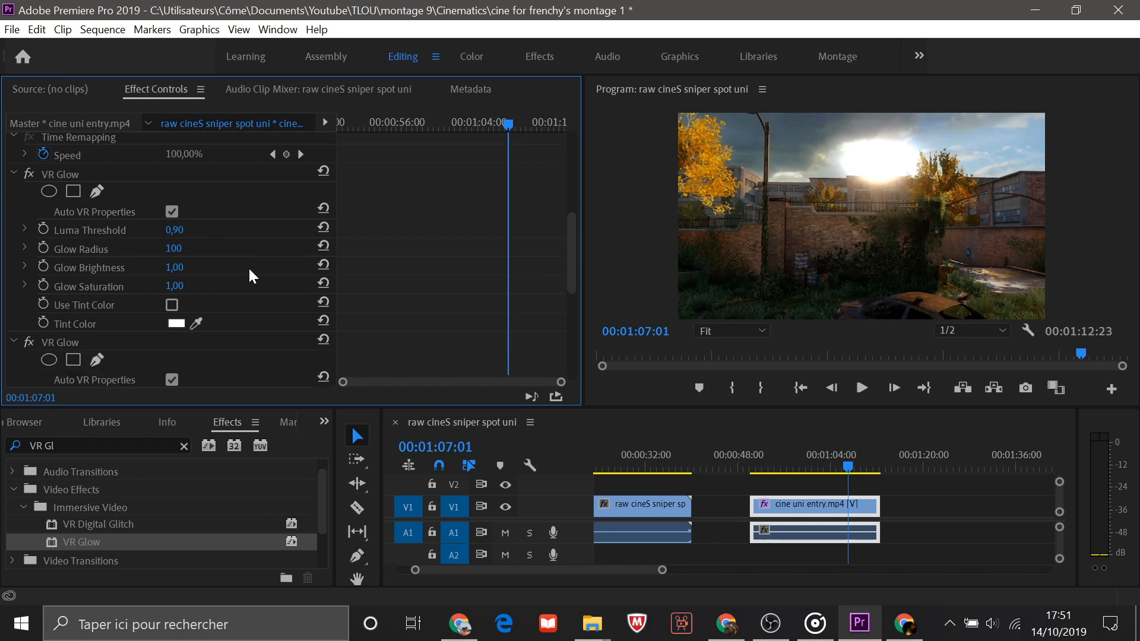
Step: Set the first VR Glow's Glow Radius to 95 and check the clip at 00:00:50:25 and 00:01:05:19
drag(181, 254, 222, 252)
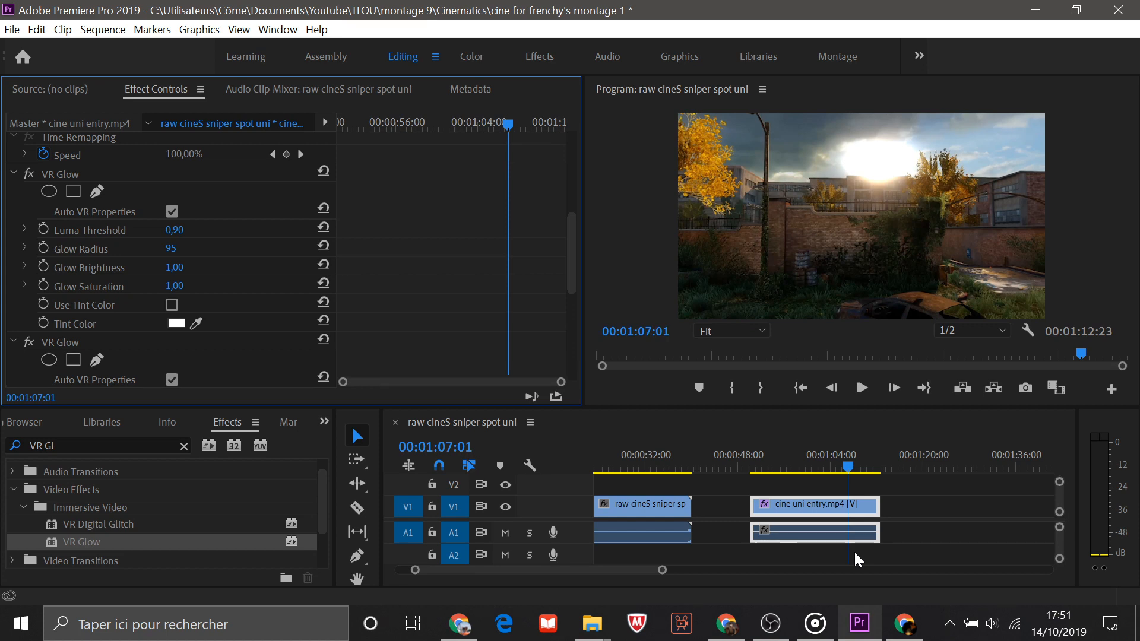
drag(766, 469, 754, 468)
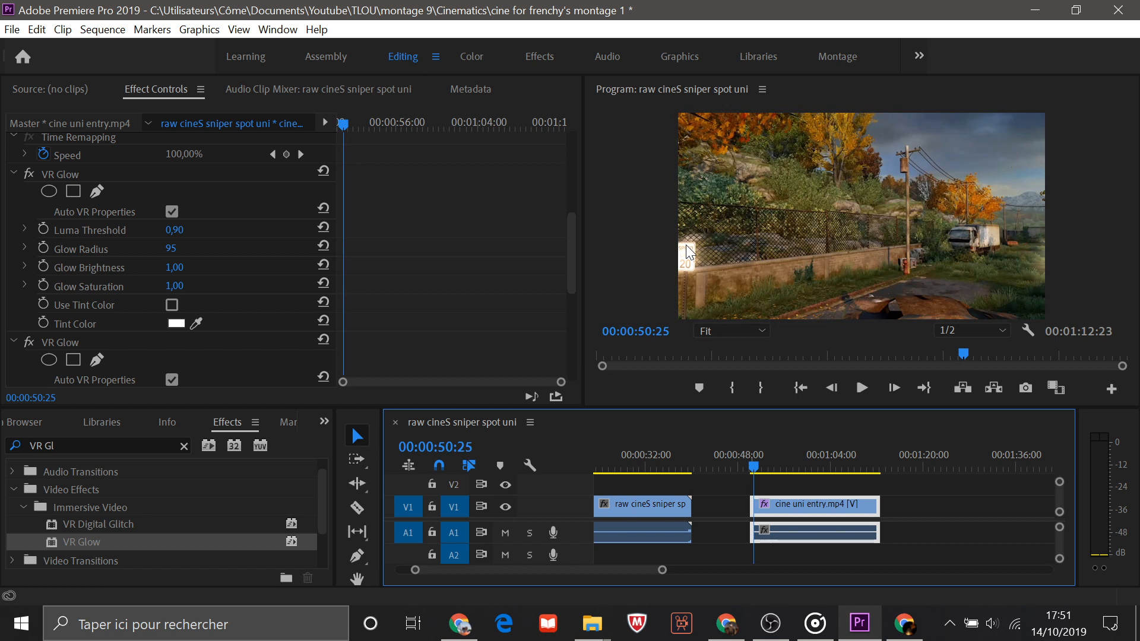
click(841, 467)
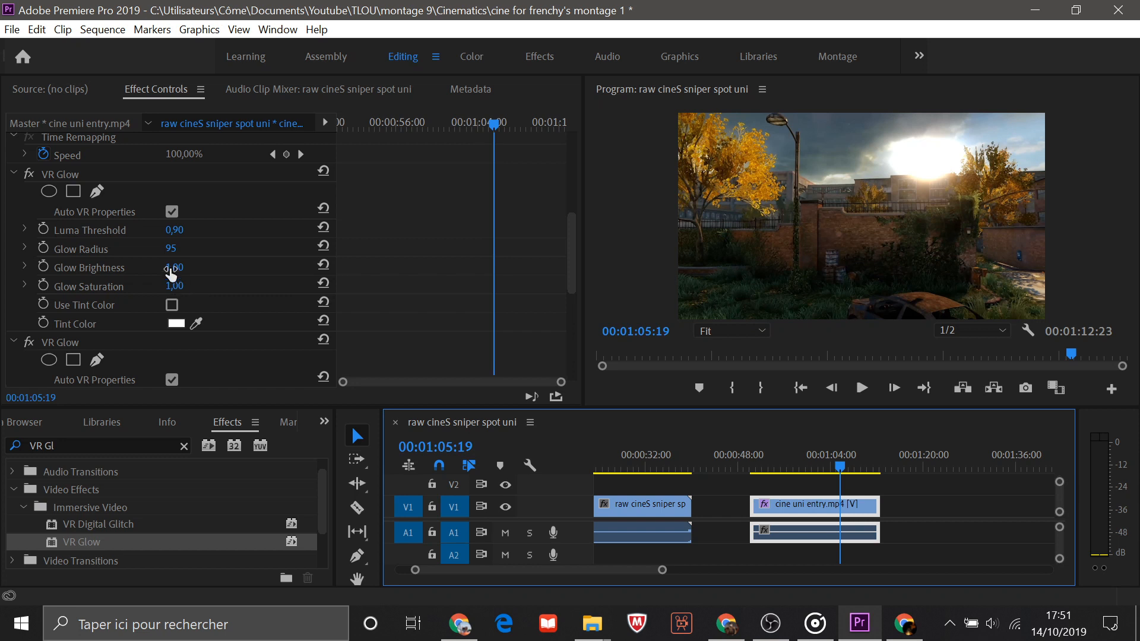
Step: Try a different Glow Brightness on the first VR Glow, reset it, and set it to 0,80
drag(177, 269, 212, 267)
click(324, 265)
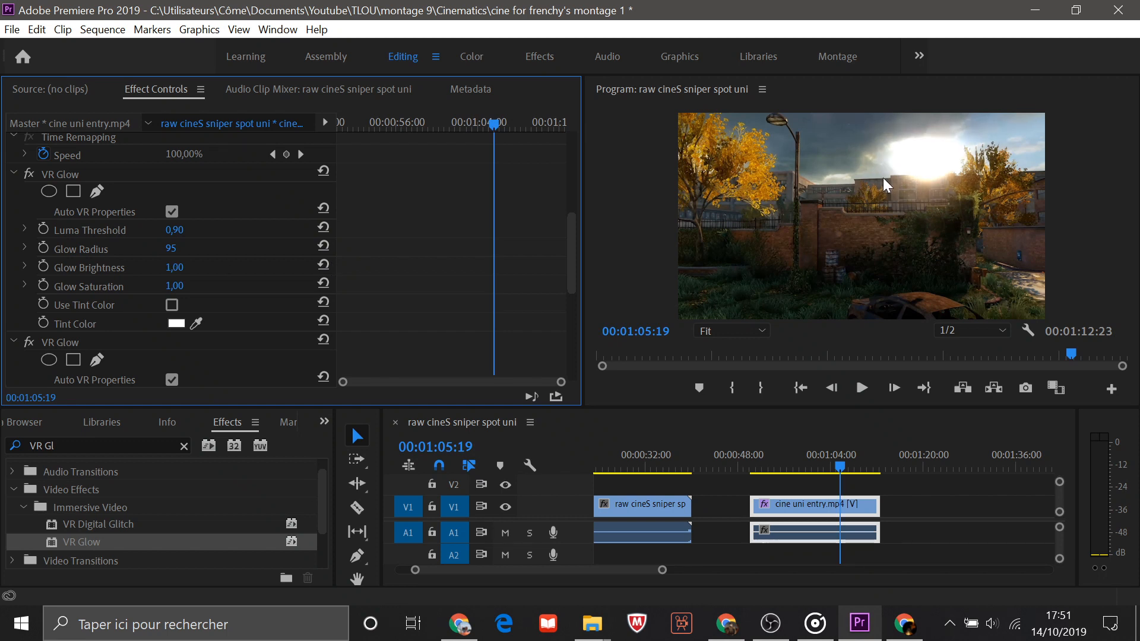
click(175, 268)
key(Caps_Lock)
text(0)
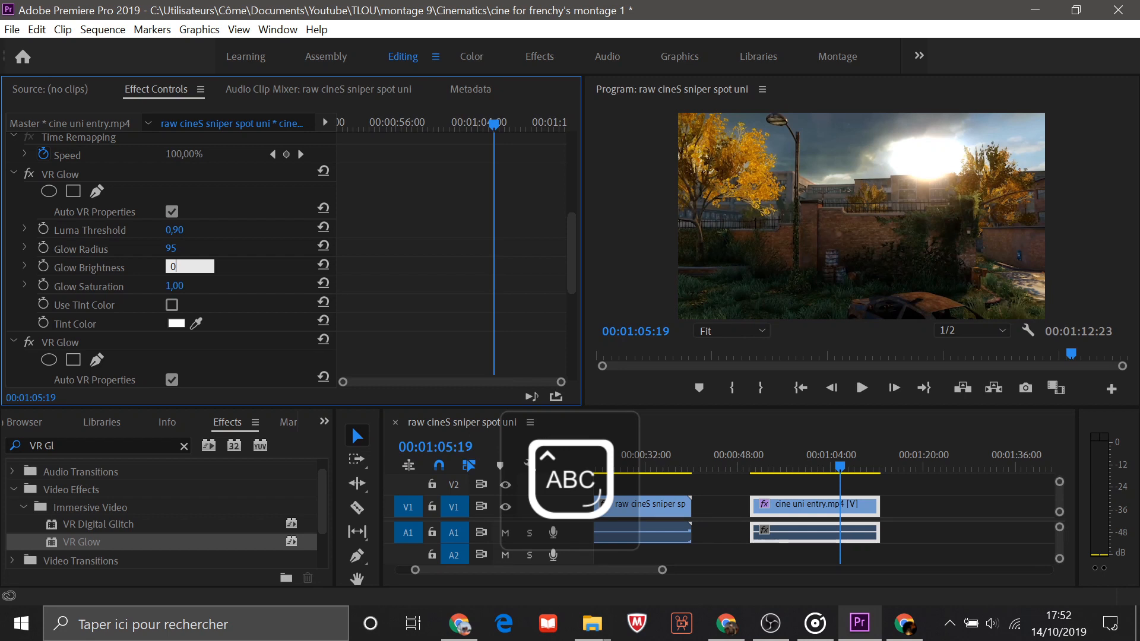
text(,8)
key(Return)
key(Caps_Lock)
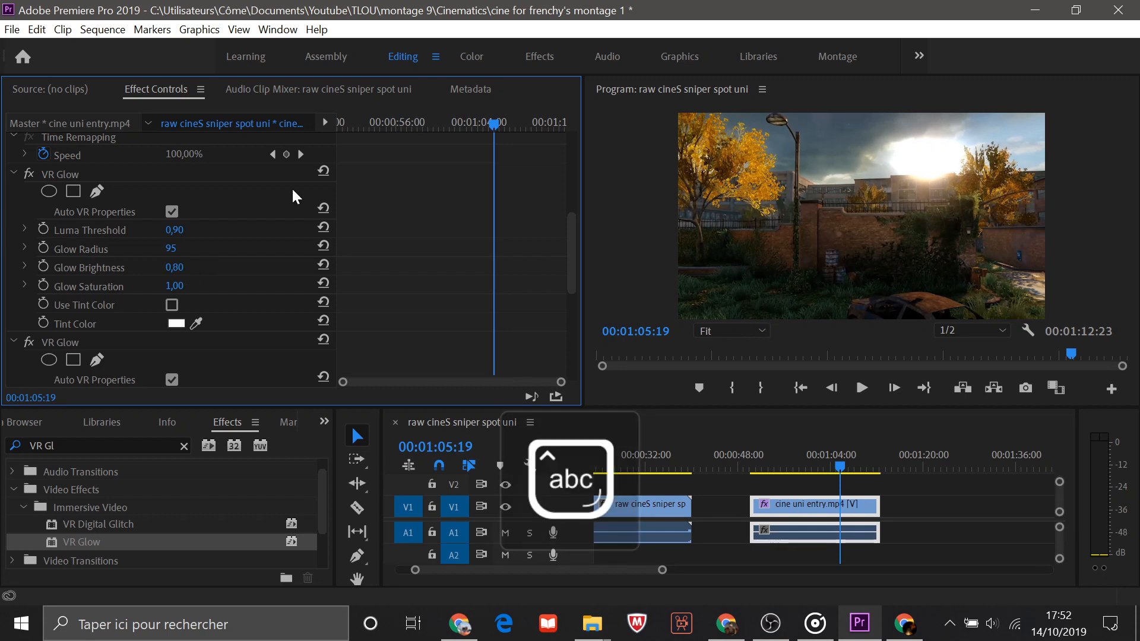
Step: Try a Glow Saturation of 10,00 on the first VR Glow, lower it to 0,00, and view the tint color picker before dismissing it
click(174, 285)
text(10)
key(Return)
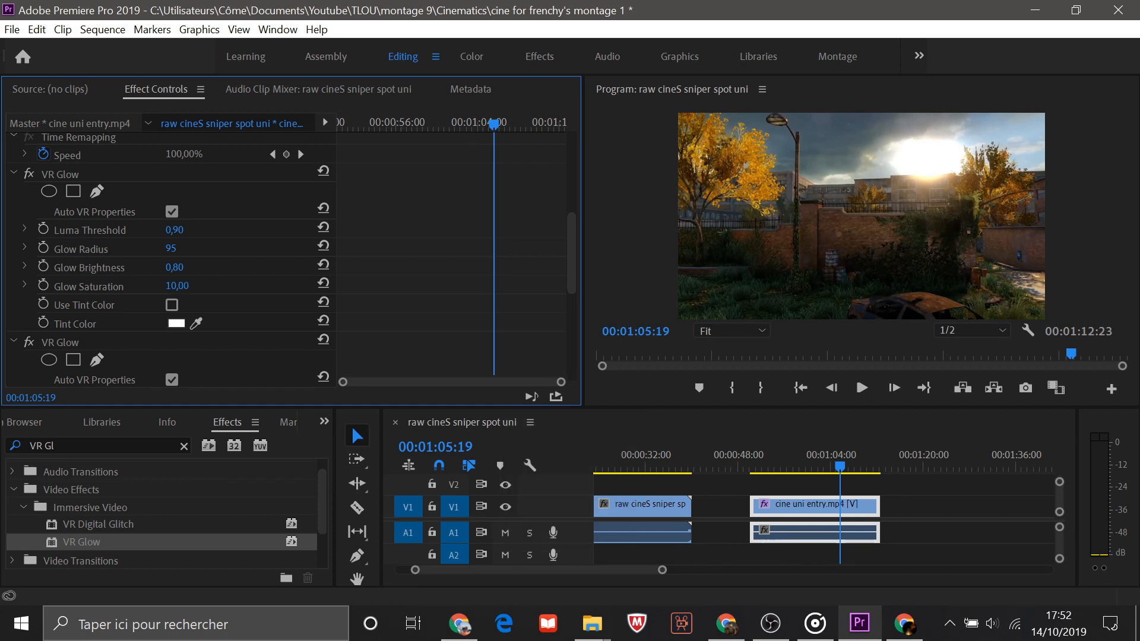
drag(177, 285, 118, 286)
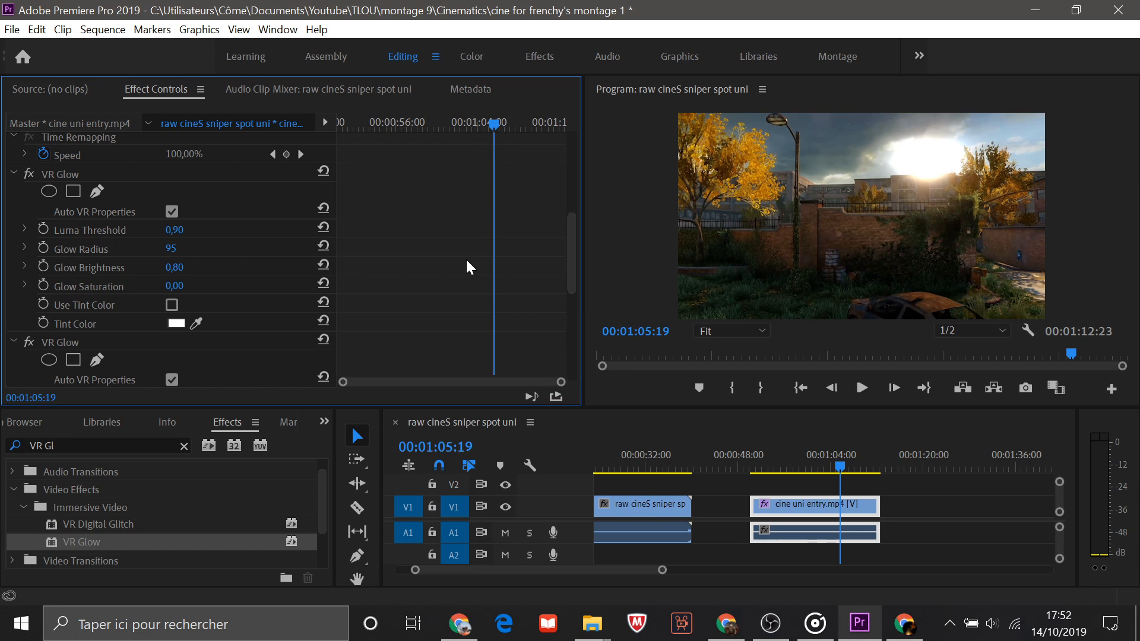
click(177, 323)
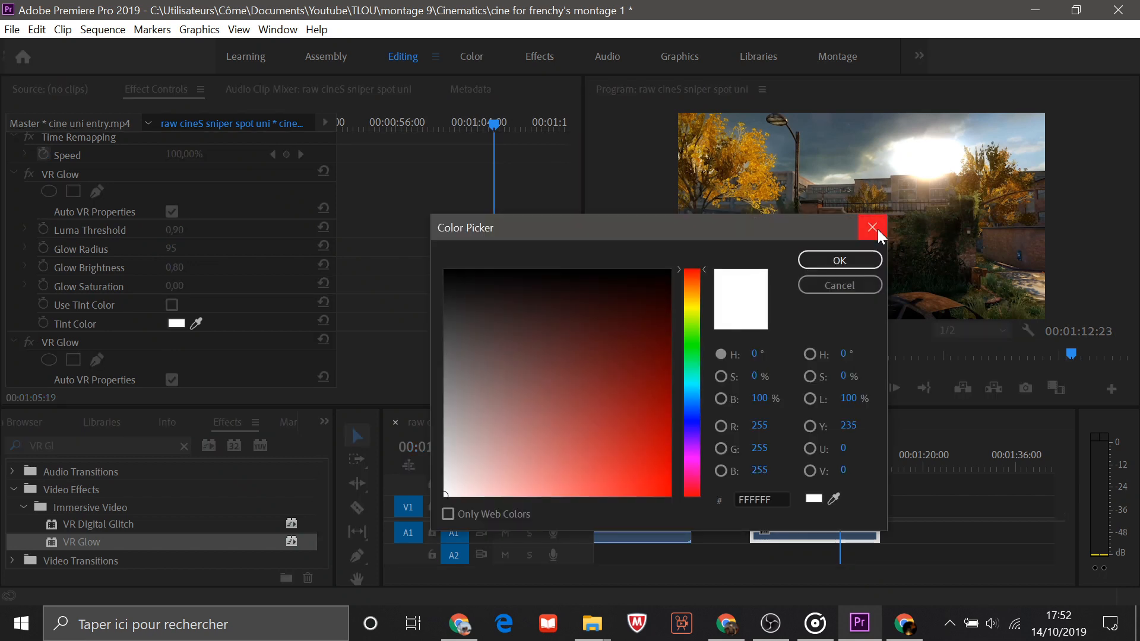
click(872, 228)
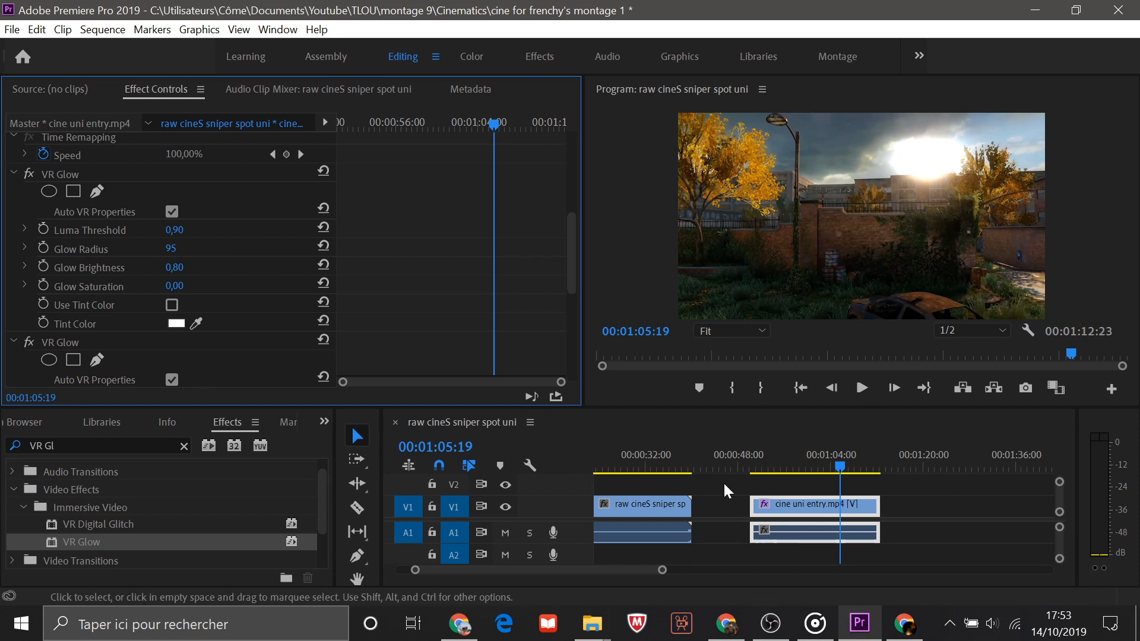
Step: Compare the first clip's glow at 00:00:02:19 with frames of the cine uni entry clip between 00:00:52:07 and 00:01:05:05
scroll(725, 484, left, 3)
click(610, 471)
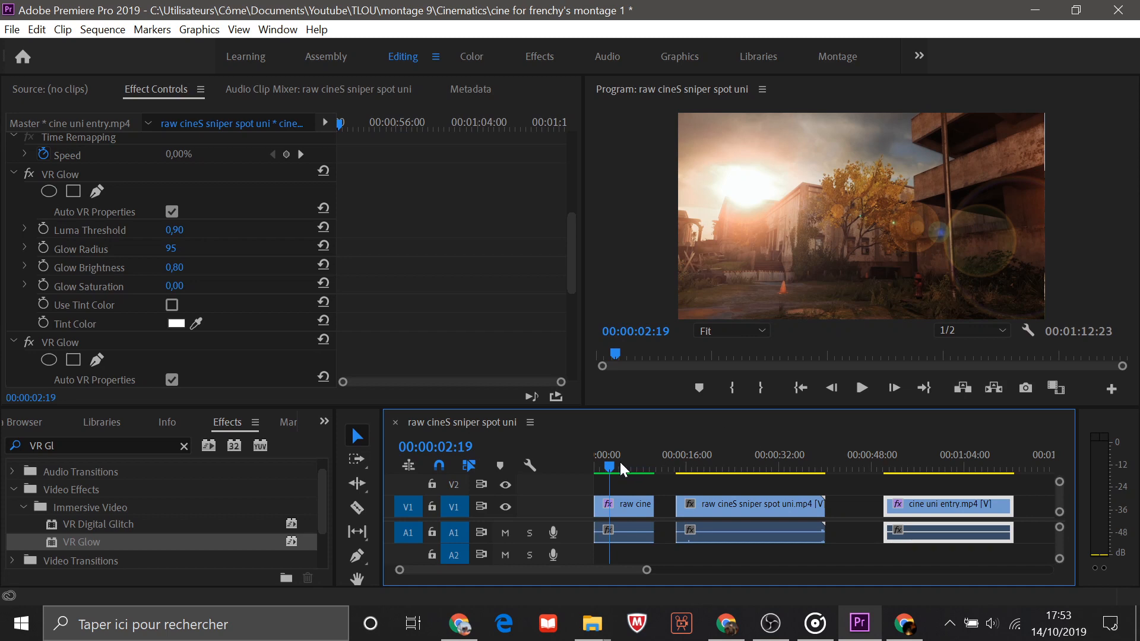
click(898, 466)
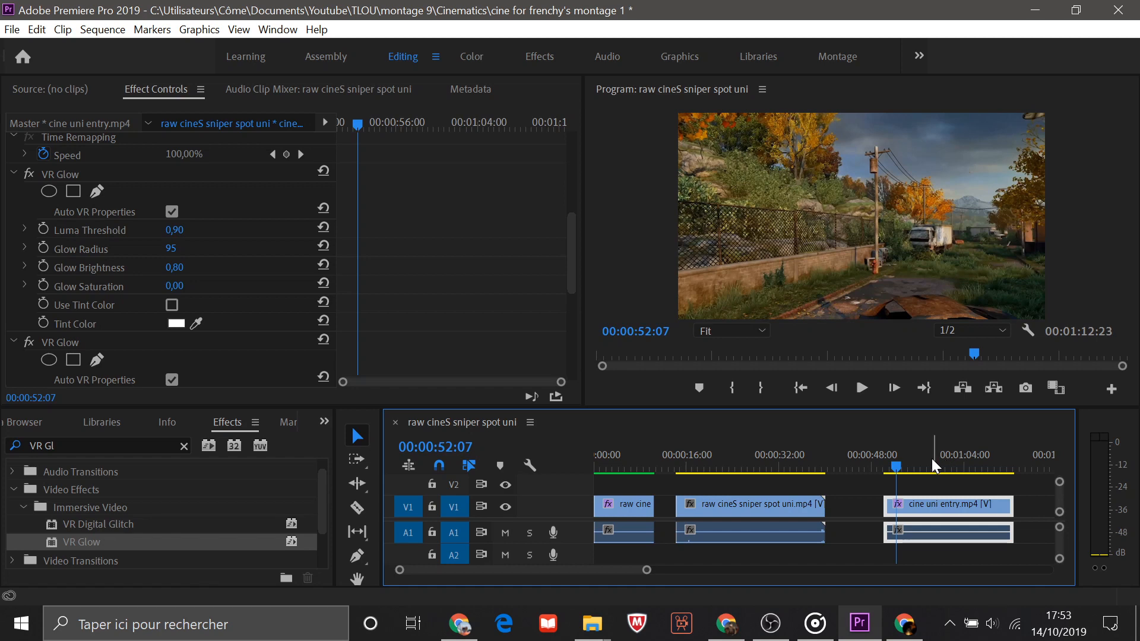
click(918, 468)
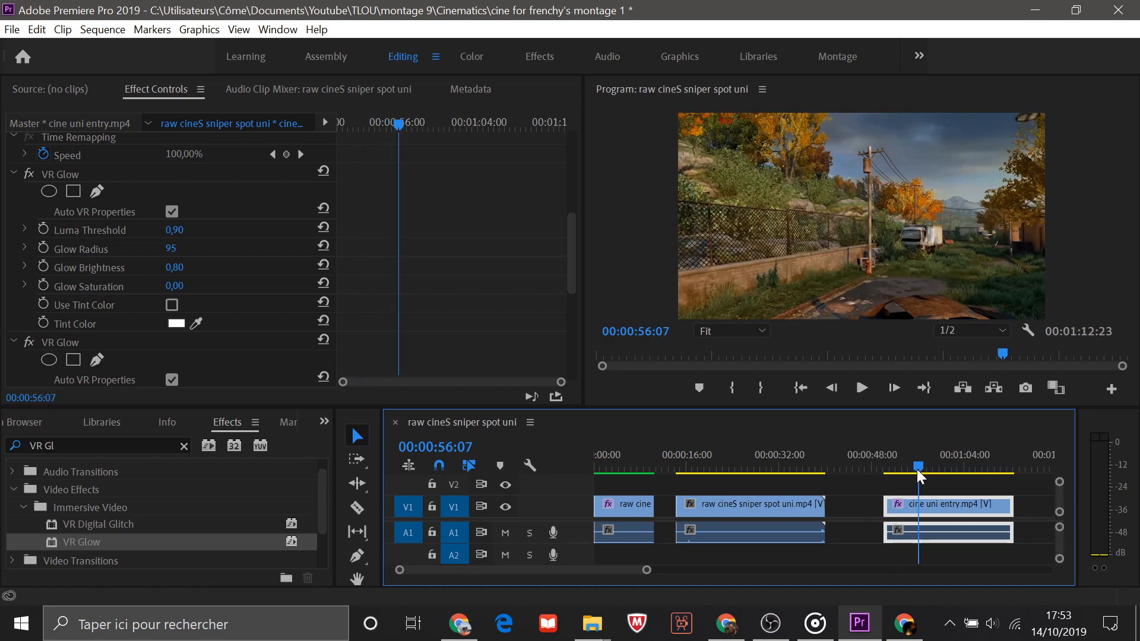
click(958, 466)
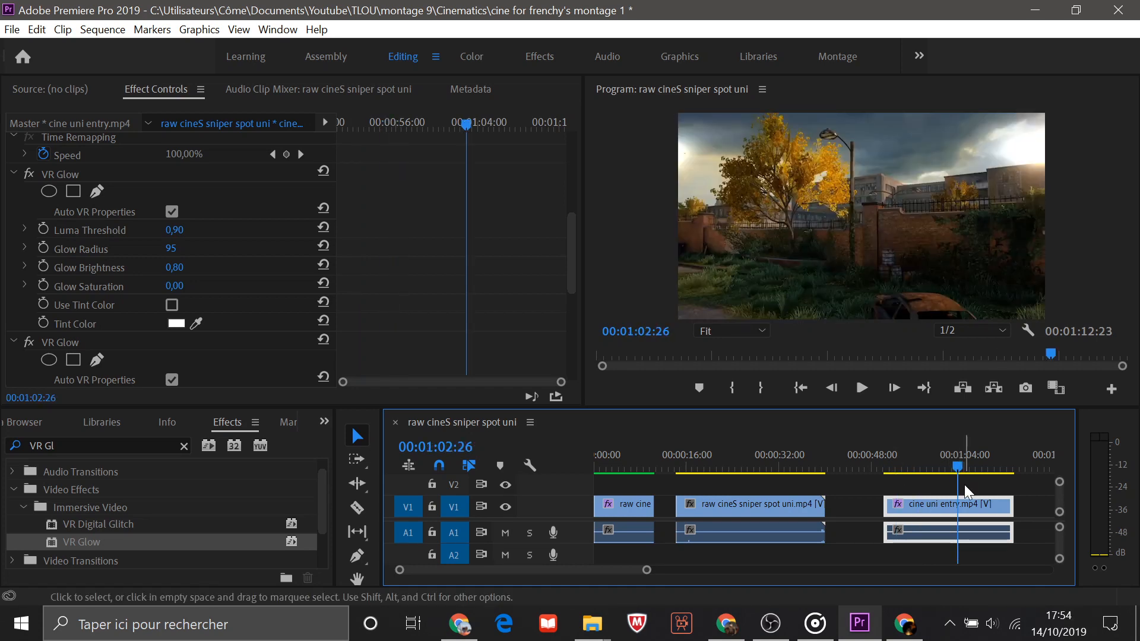
click(972, 469)
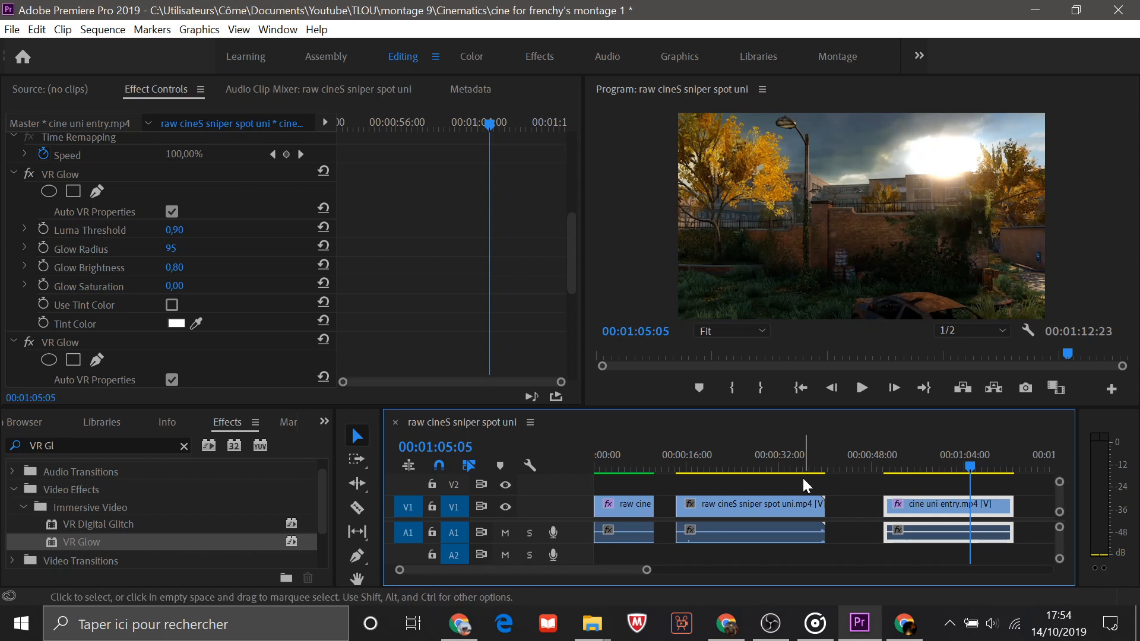
Step: Set the second VR Glow's Luma Threshold to 1,00 on the cine uni entry clip
scroll(942, 488, down, 2)
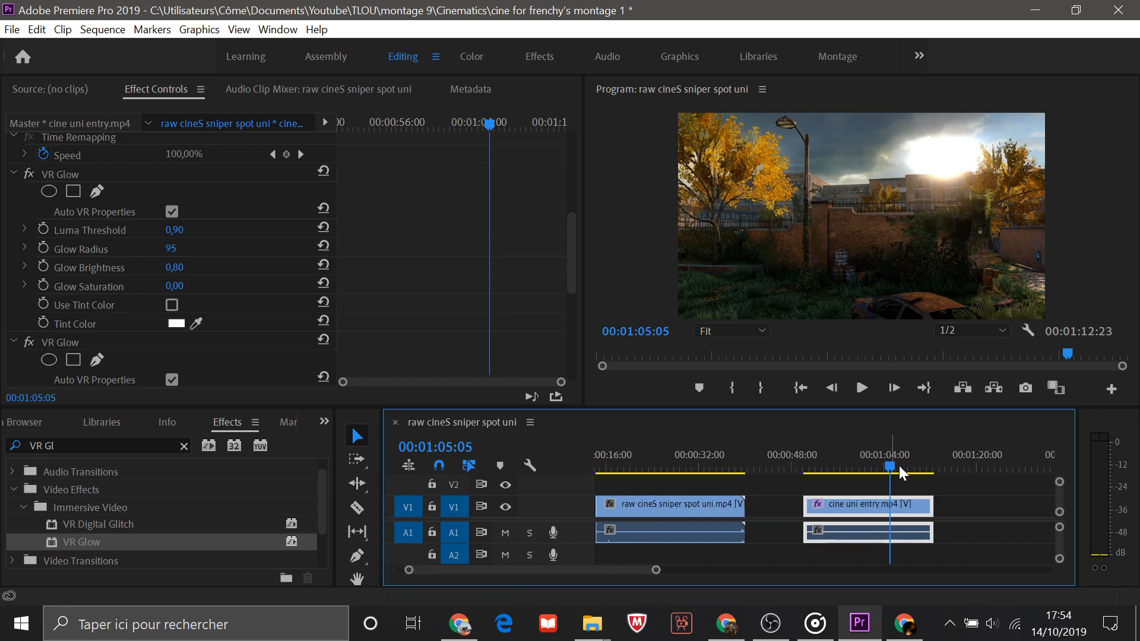
scroll(472, 258, down, 5)
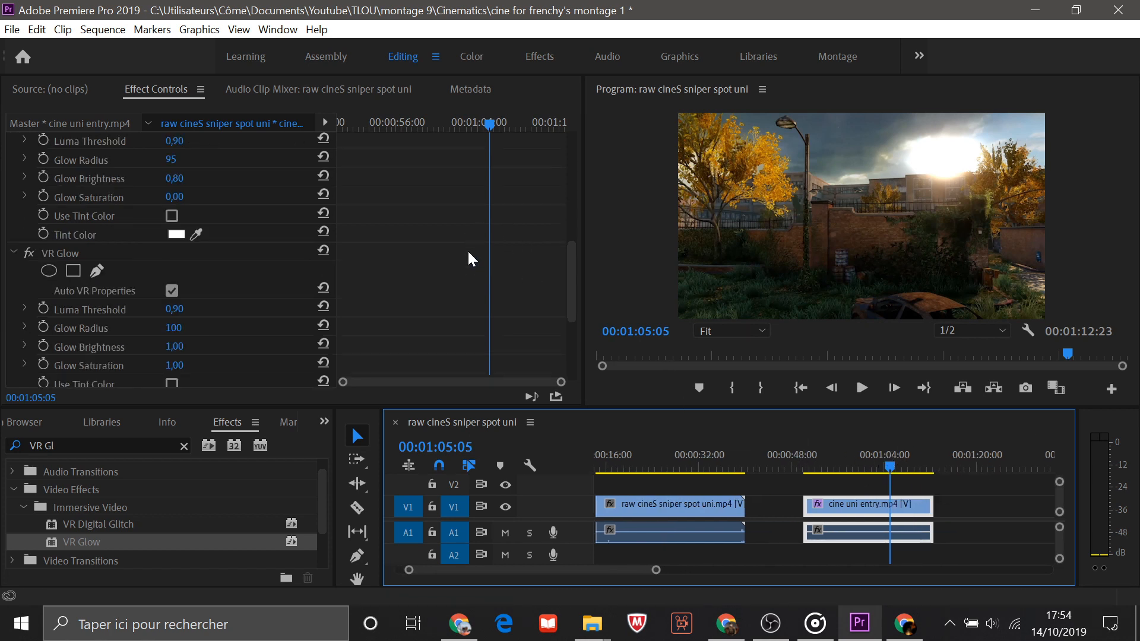
scroll(473, 259, down, 1)
scroll(472, 259, up, 6)
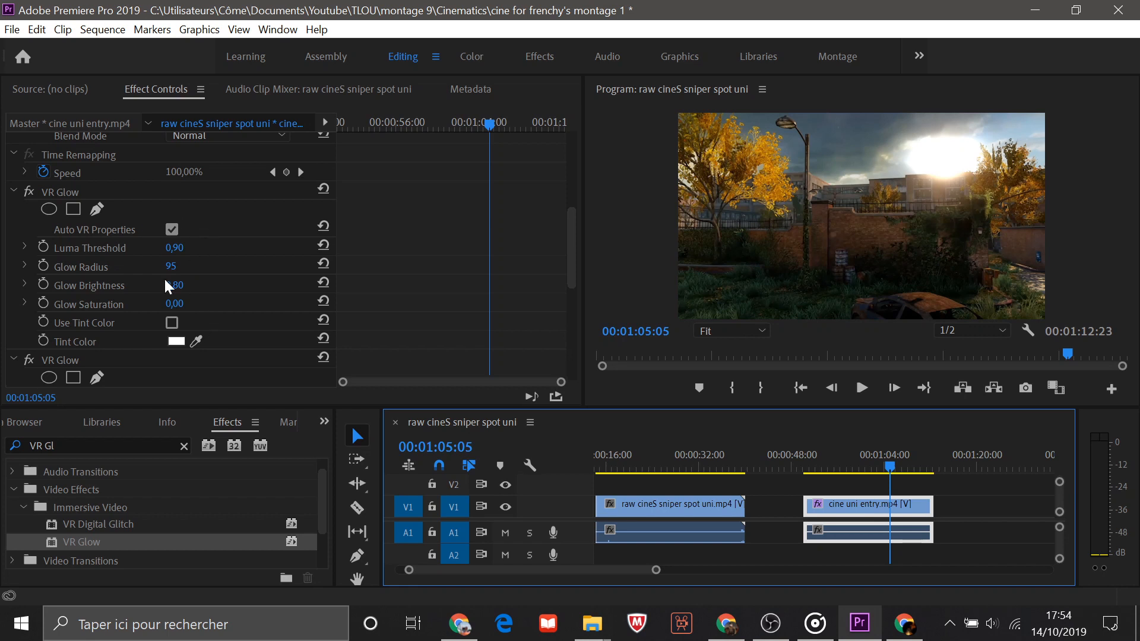
scroll(401, 281, down, 3)
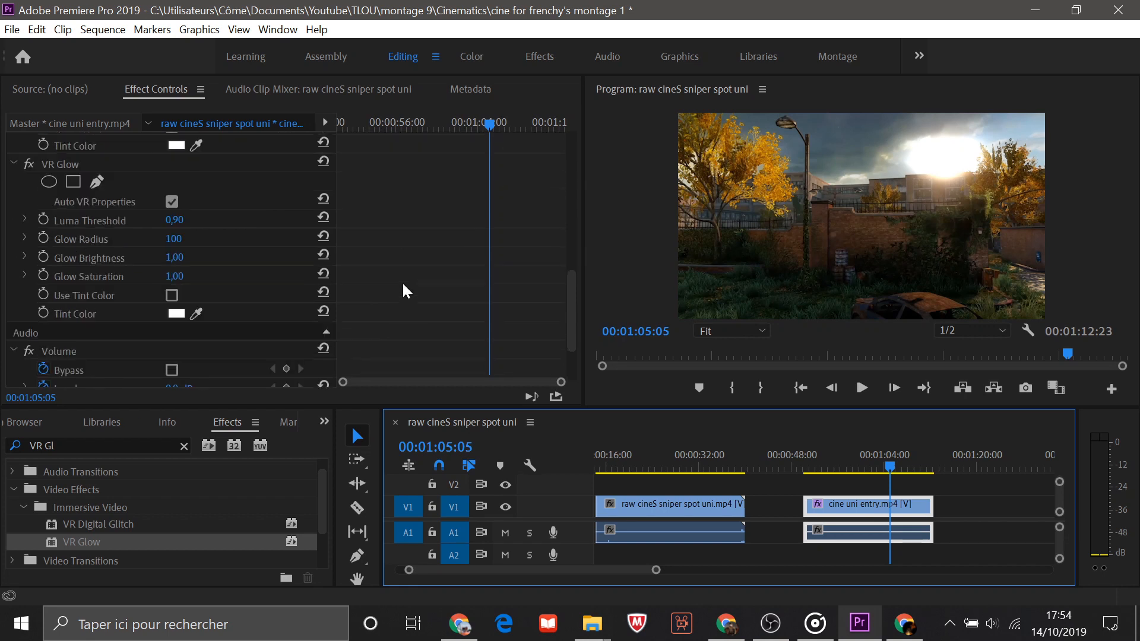
click(176, 220)
key(Caps_Lock)
text(0)
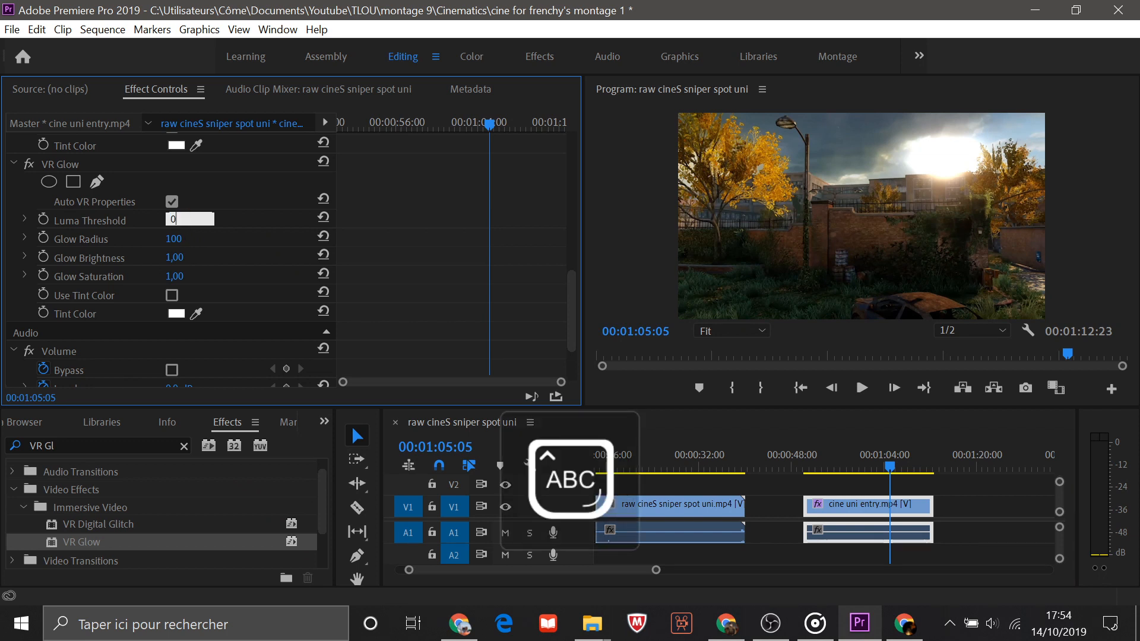
text(8)
key(Return)
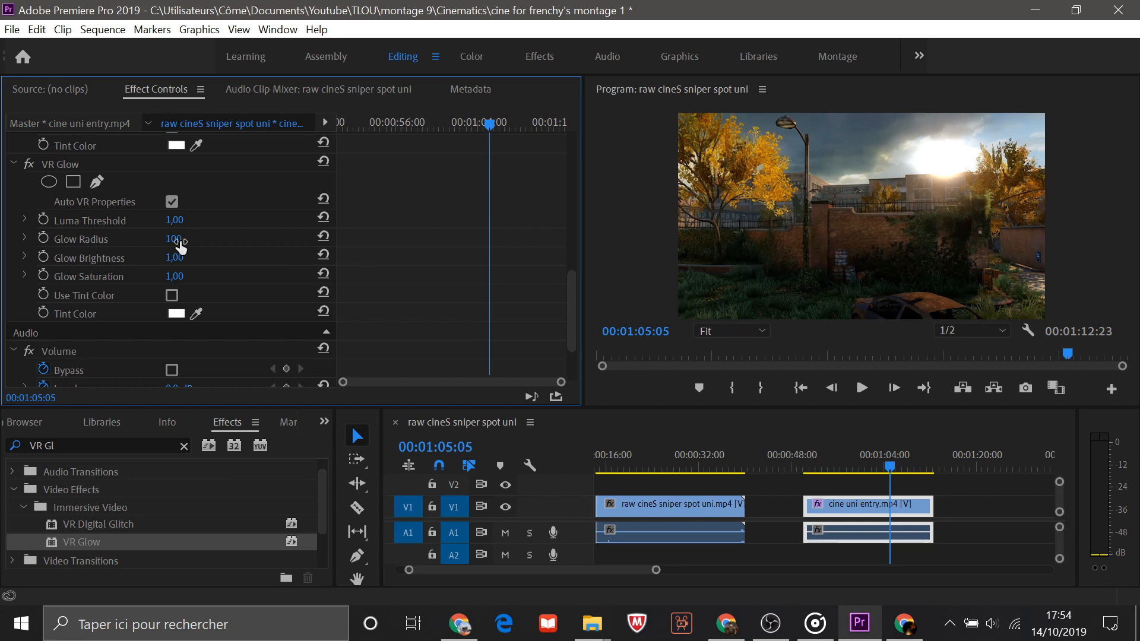
Step: Try raising the second VR Glow's Glow Brightness to 9,90 and beyond, and reset it to its default
mouse_move(174, 258)
mouse_down()
mouse_move(228, 257)
mouse_move(191, 257)
mouse_up()
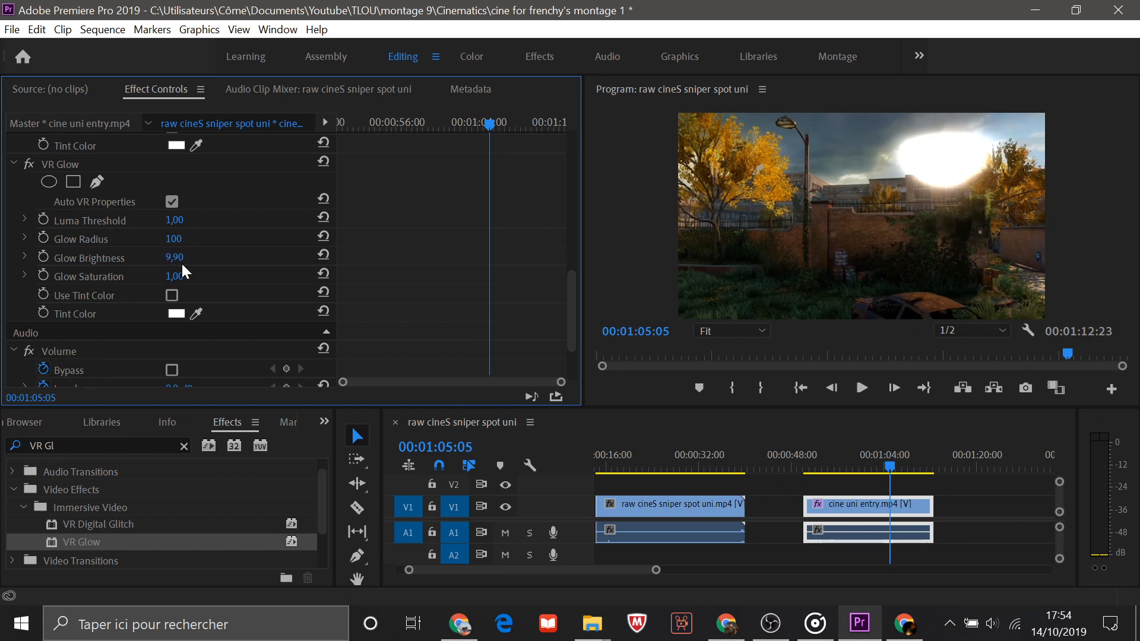
drag(175, 257, 271, 239)
click(323, 255)
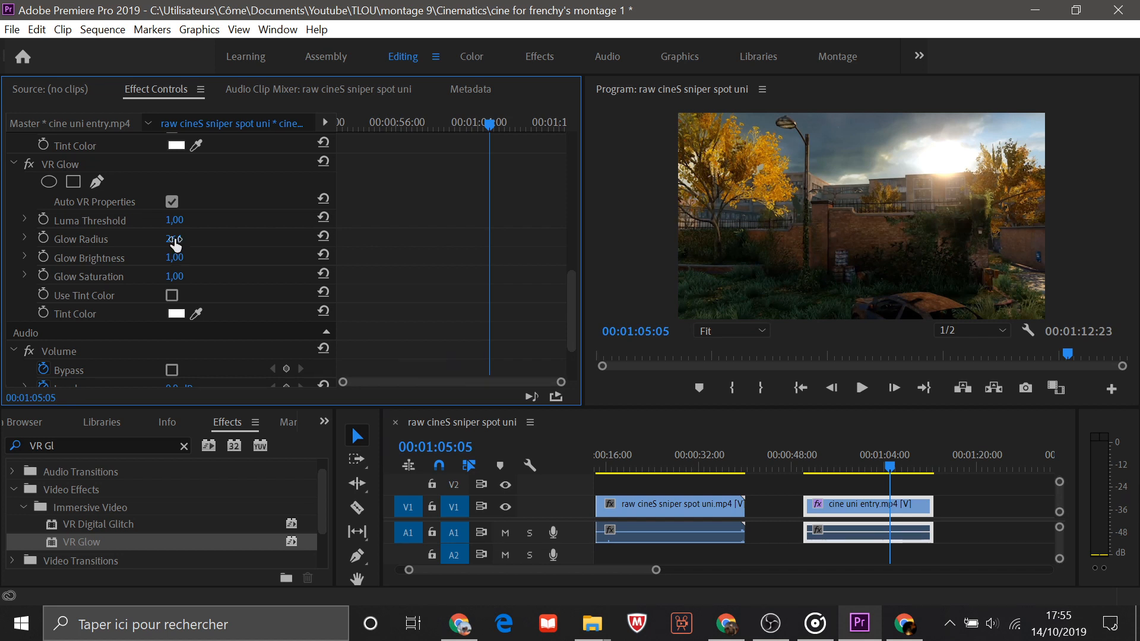
Step: Try Glow Radius values of 400 and 0 on the second VR Glow, and set it to 296
drag(175, 241, 256, 240)
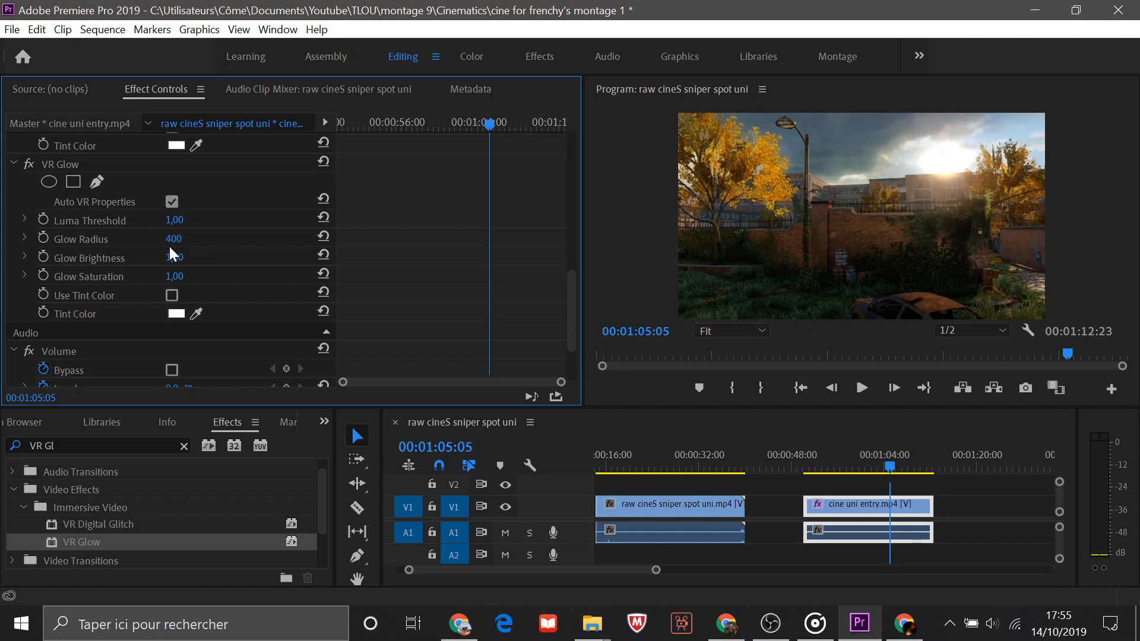
drag(174, 239, 3, 239)
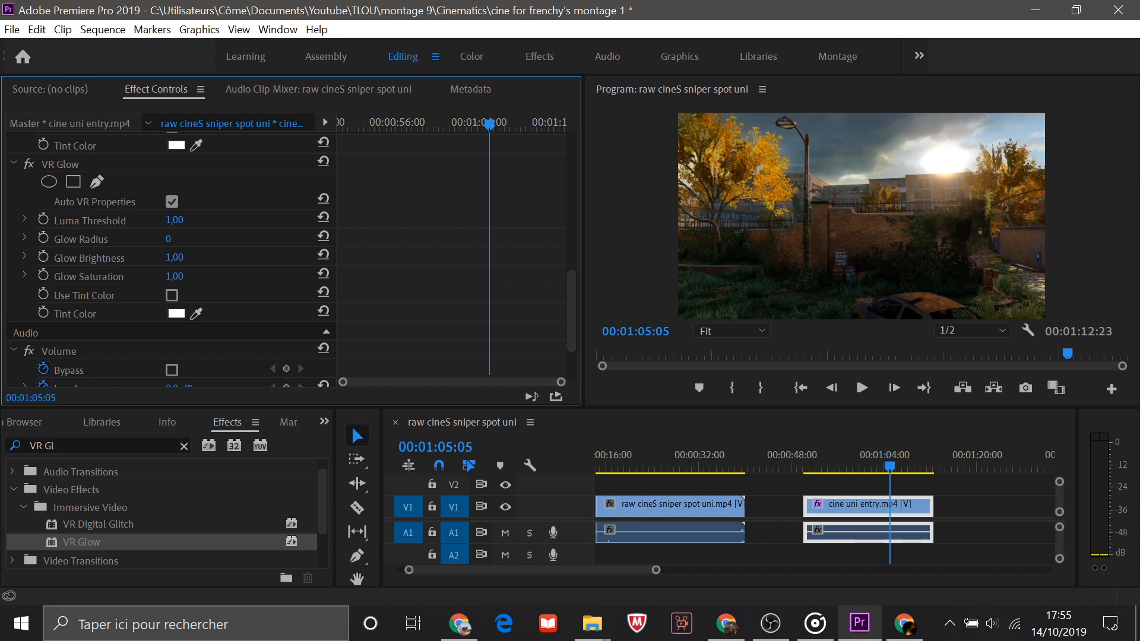
drag(168, 239, 727, 230)
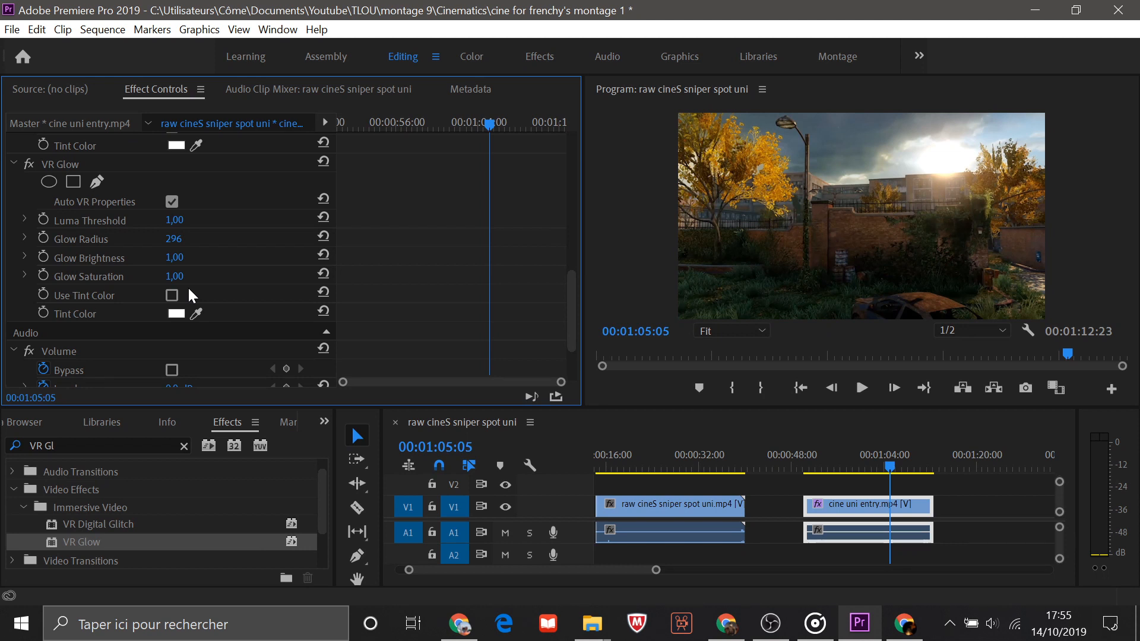
Step: Set the second VR Glow's Glow Saturation to 4,80 and enable its tint with a light orange color
drag(175, 276, 190, 277)
drag(190, 276, 174, 297)
click(185, 306)
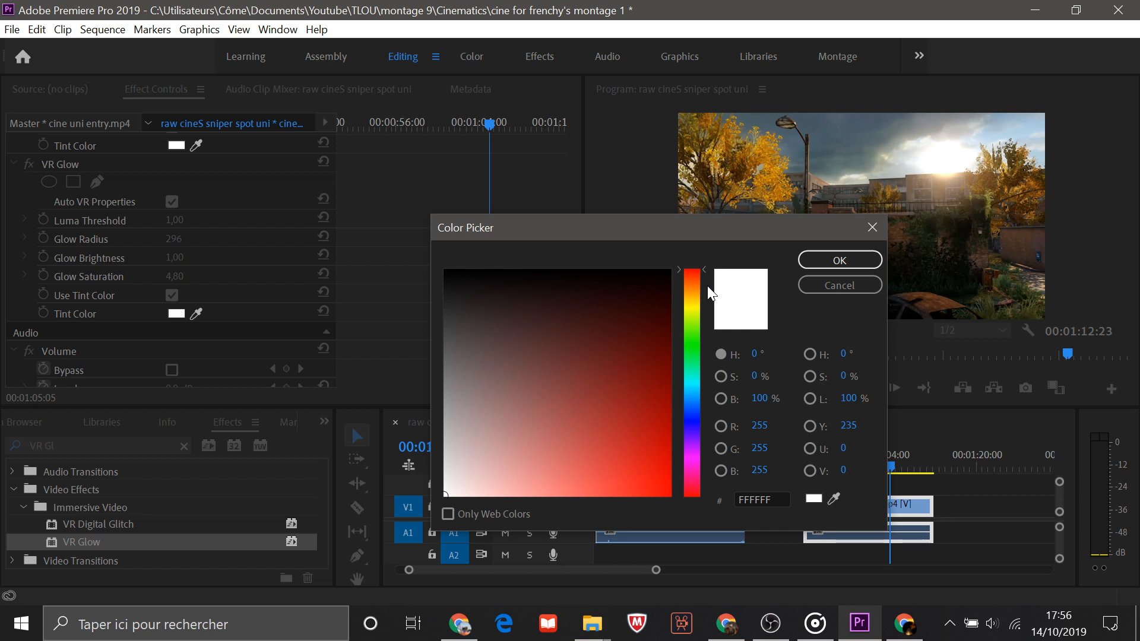
click(839, 259)
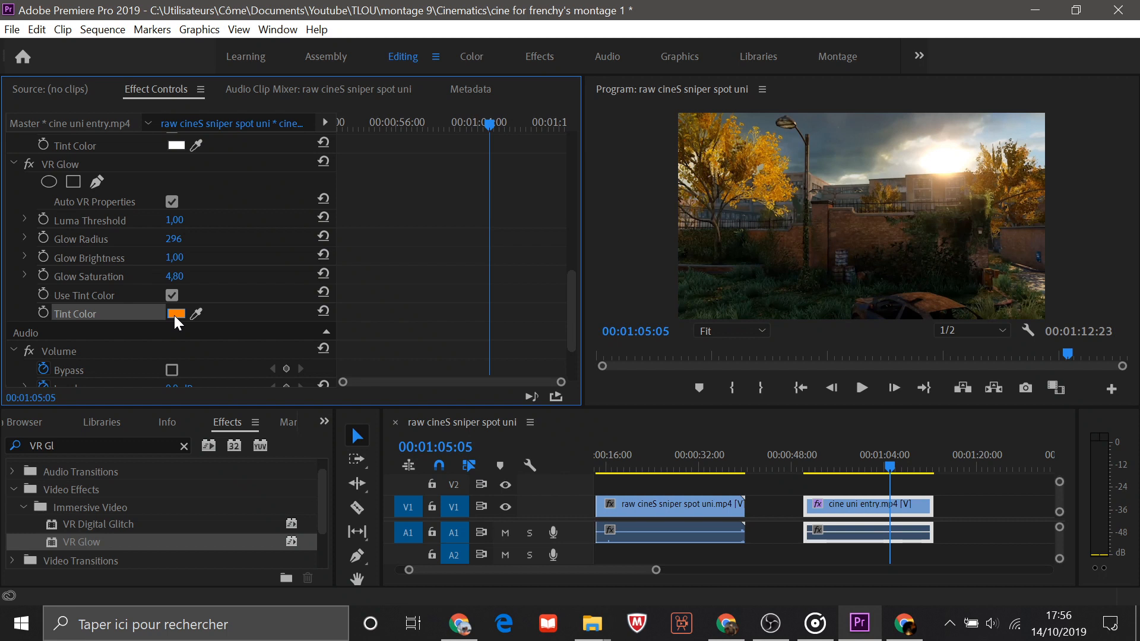
Step: Compare the glow with its tint switched off and on, and play the cine uni entry clip from 00:01:05:05
click(172, 296)
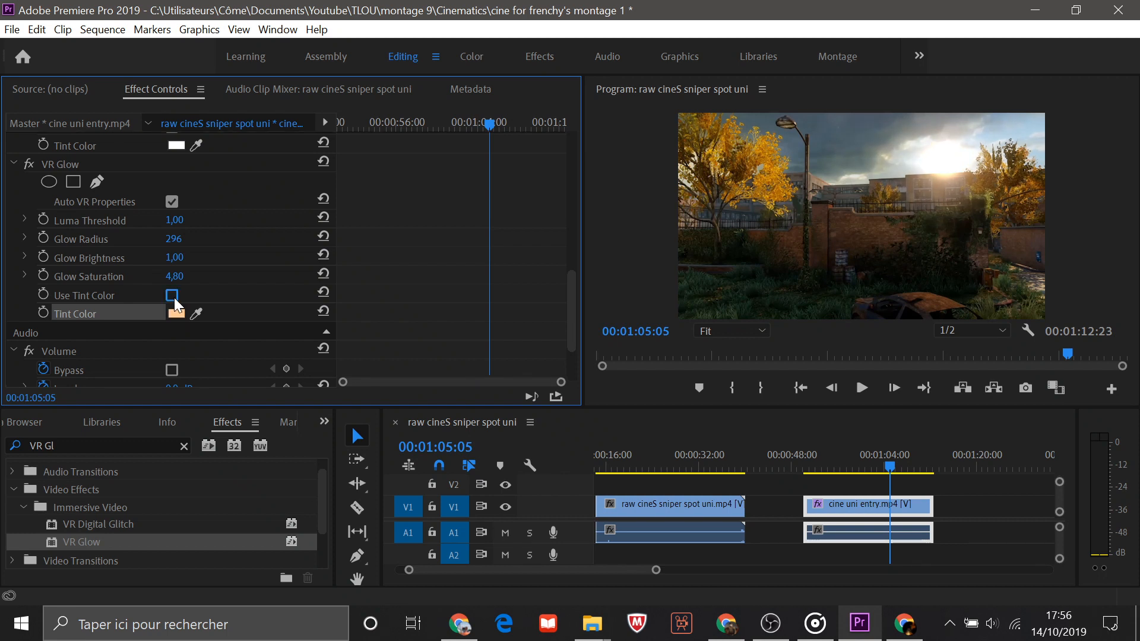
click(173, 296)
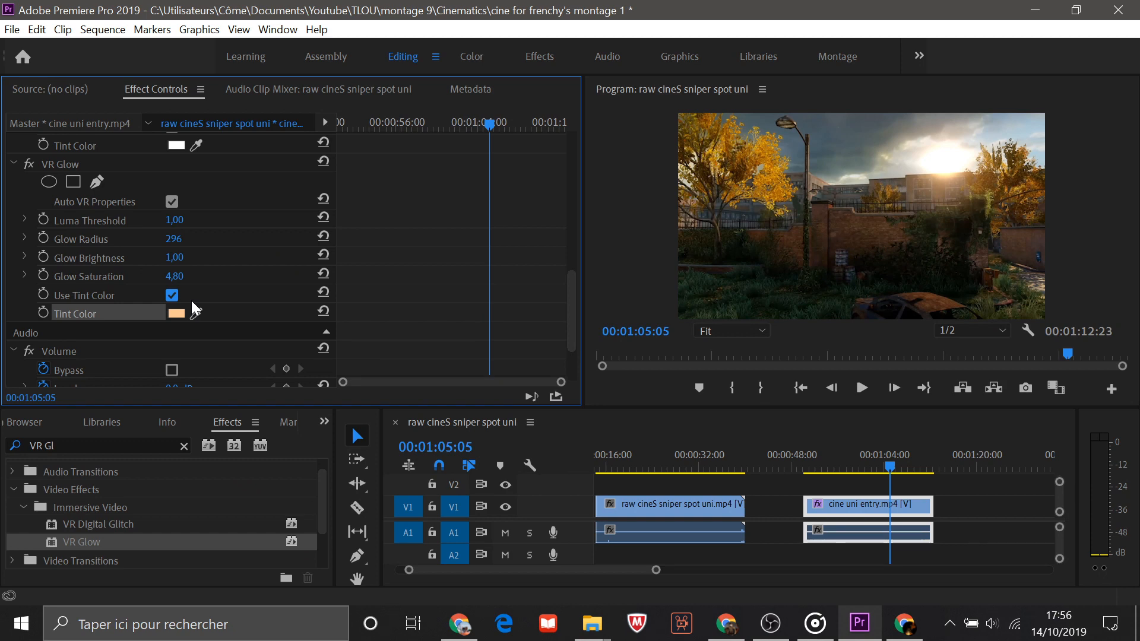
click(862, 388)
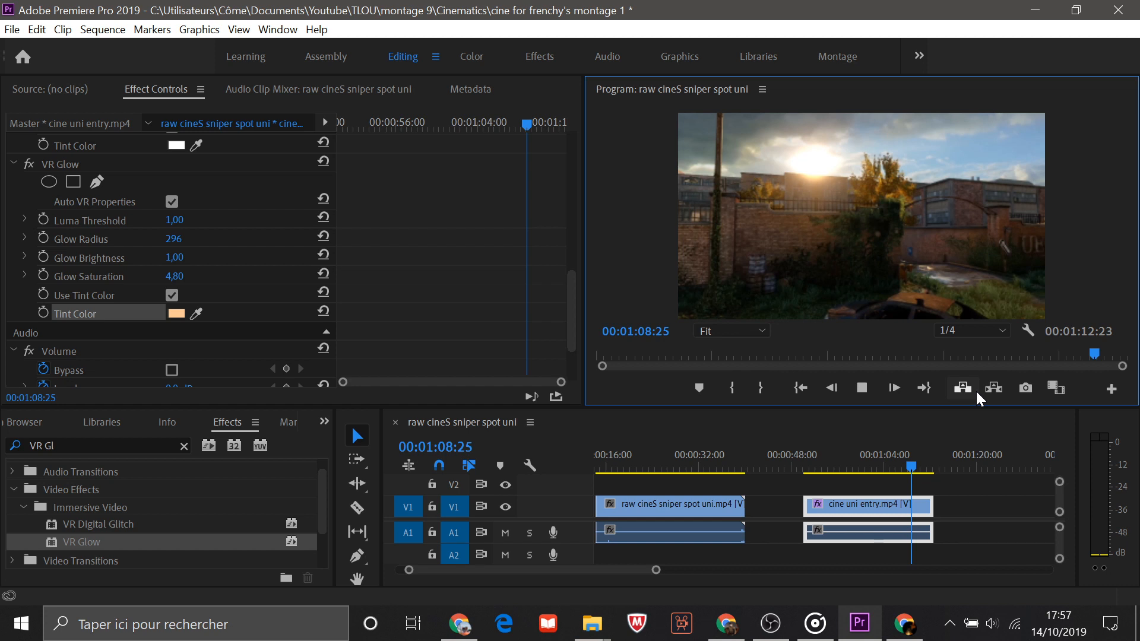
click(894, 468)
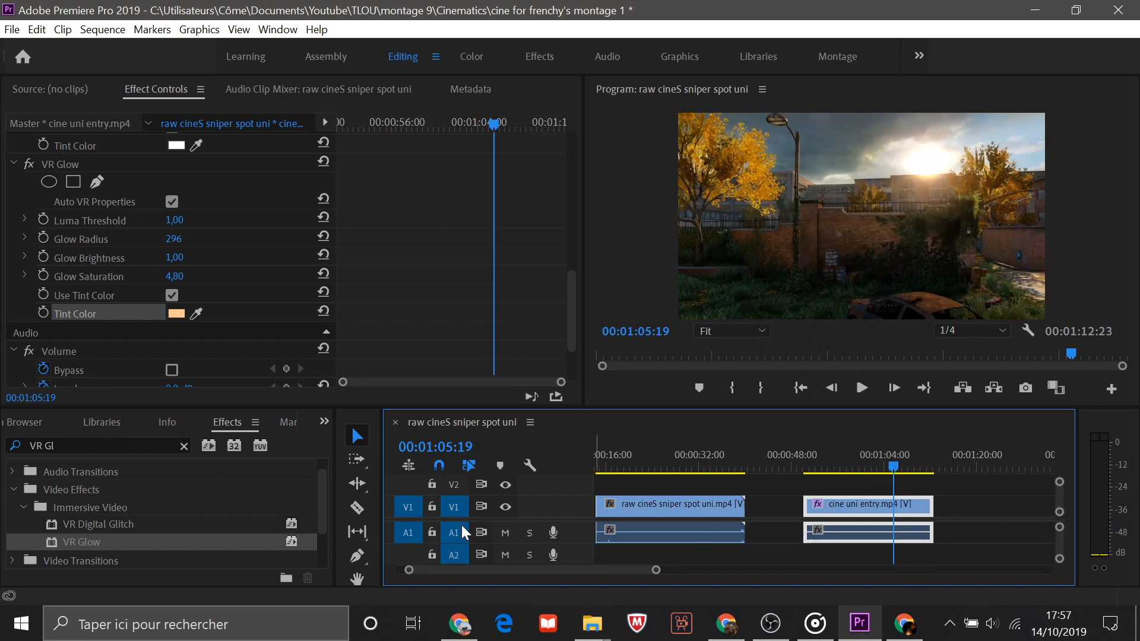
Step: Search the effects for "Lens" and apply the Lens Flare effect to the cine uni entry clip
scroll(419, 288, down, 3)
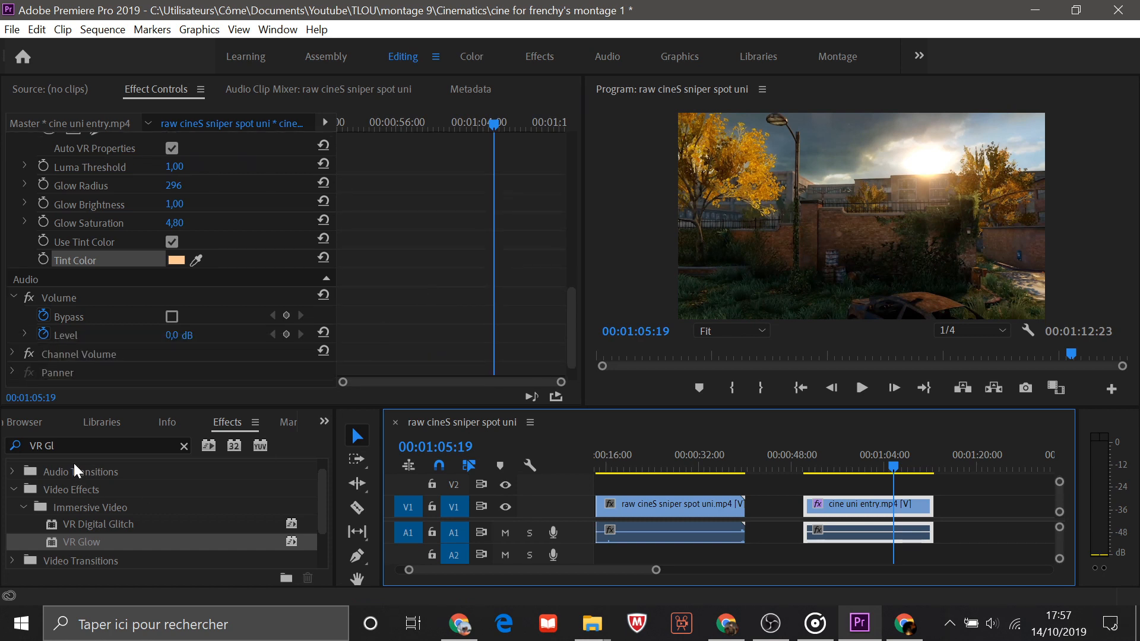
click(184, 446)
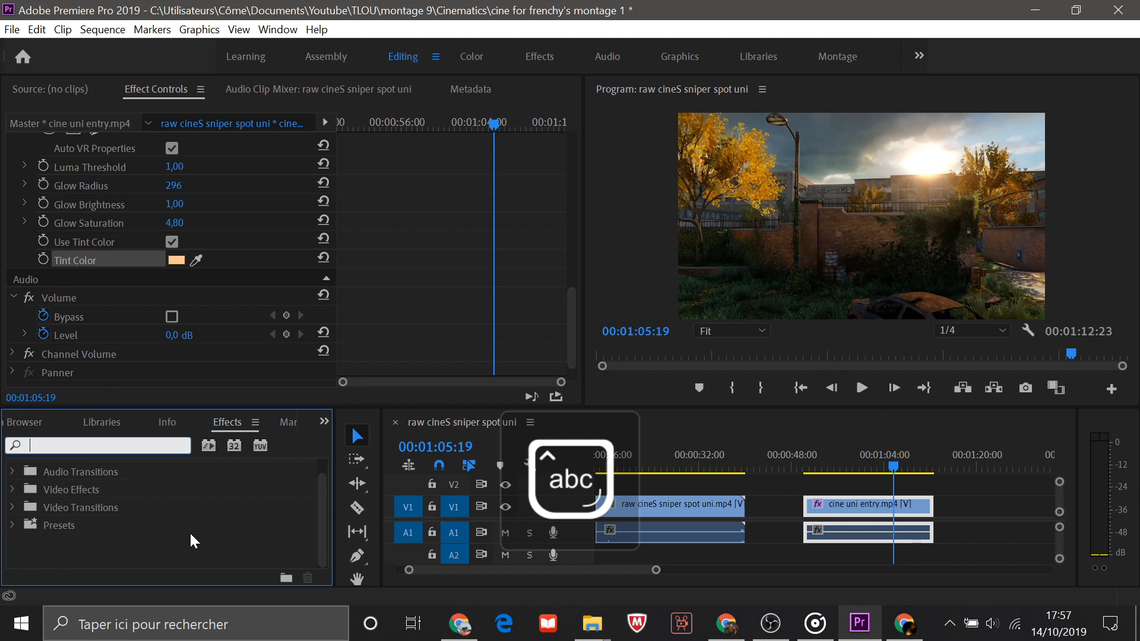
text(Lens)
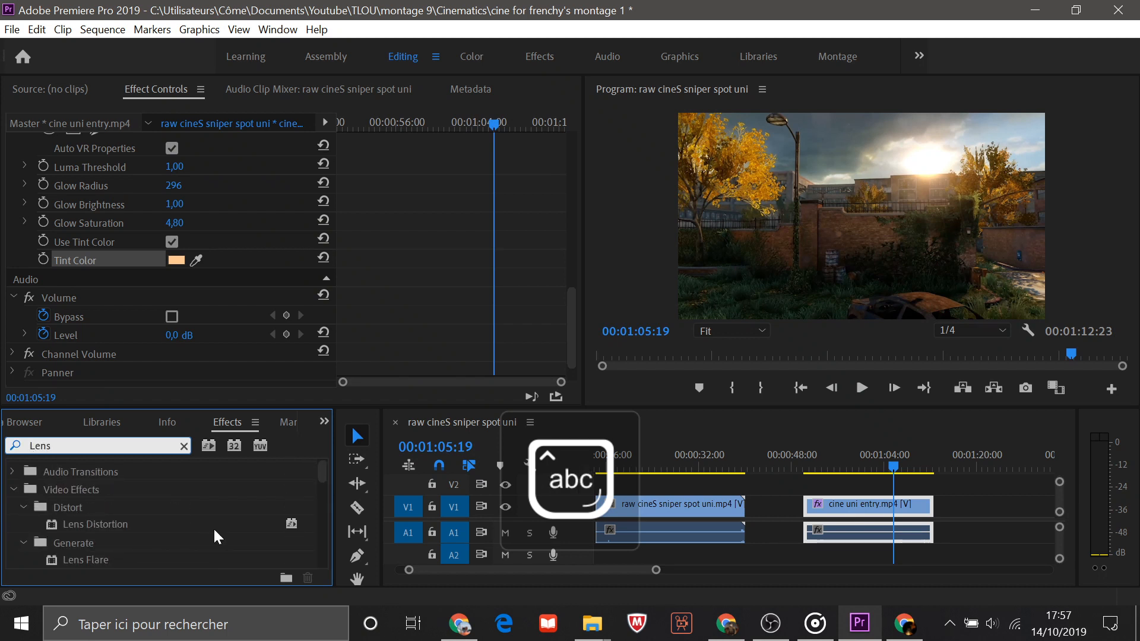
drag(84, 560, 834, 510)
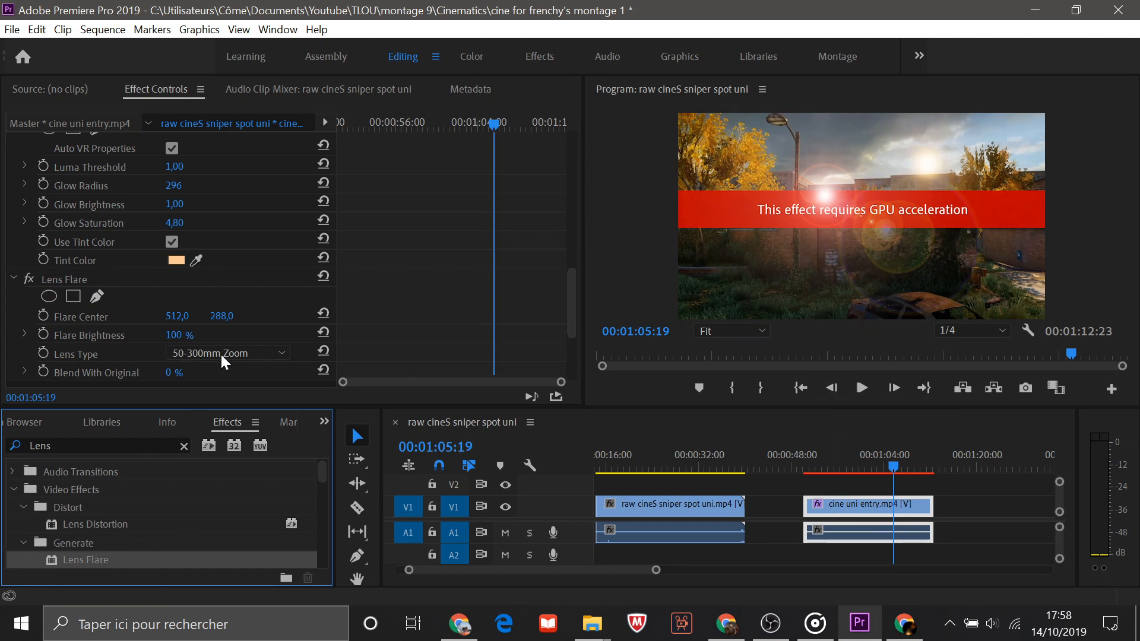
Step: Compare the Lens Flare on the cine uni entry clip at 00:01:00:26 and 00:01:03:23 with the first clip at 00:00:04:09
scroll(455, 220, down, 3)
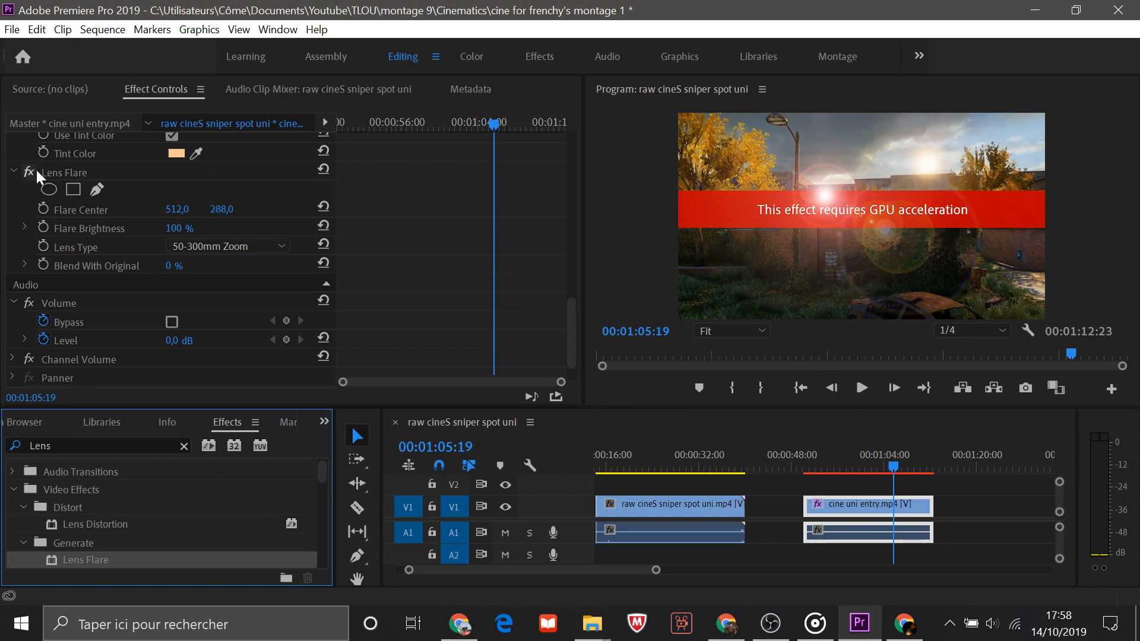
click(52, 170)
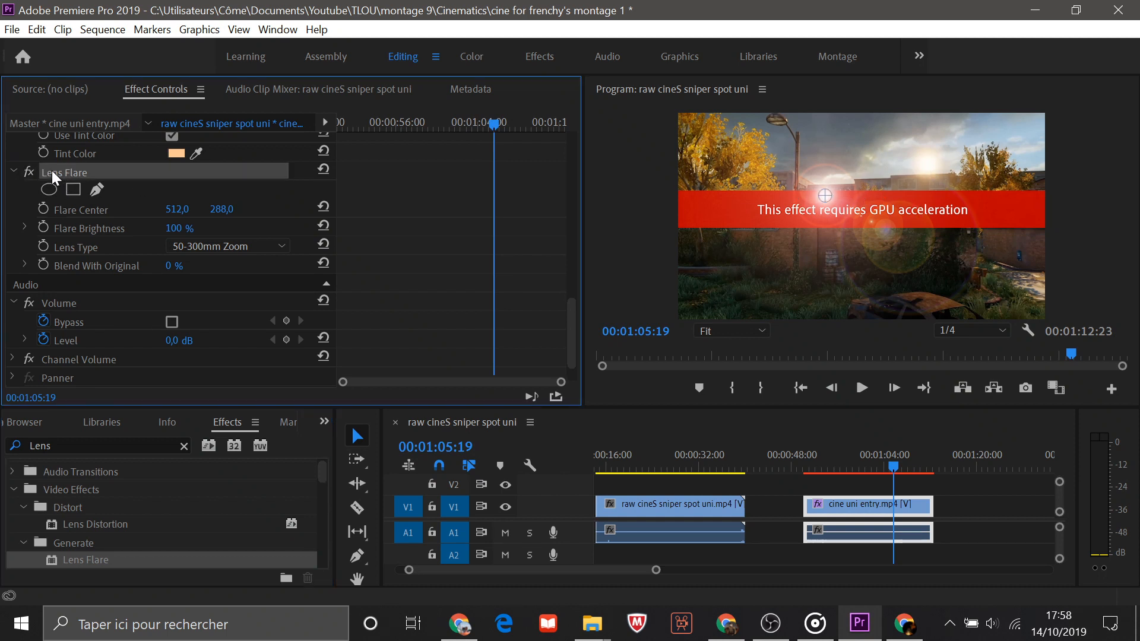
scroll(623, 470, up, 2)
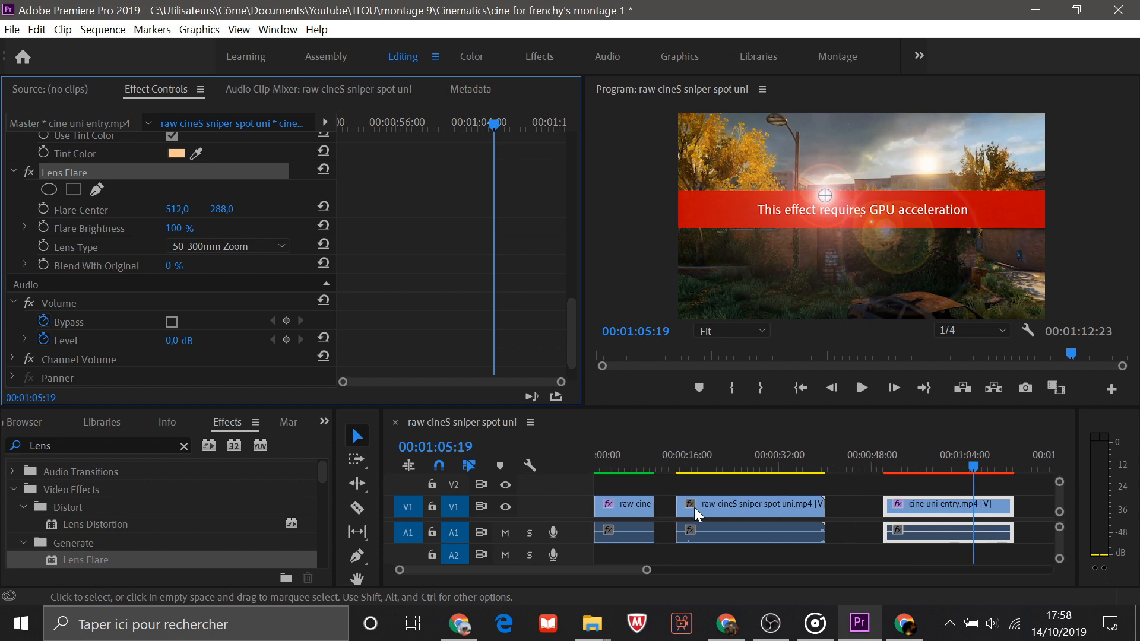
click(619, 468)
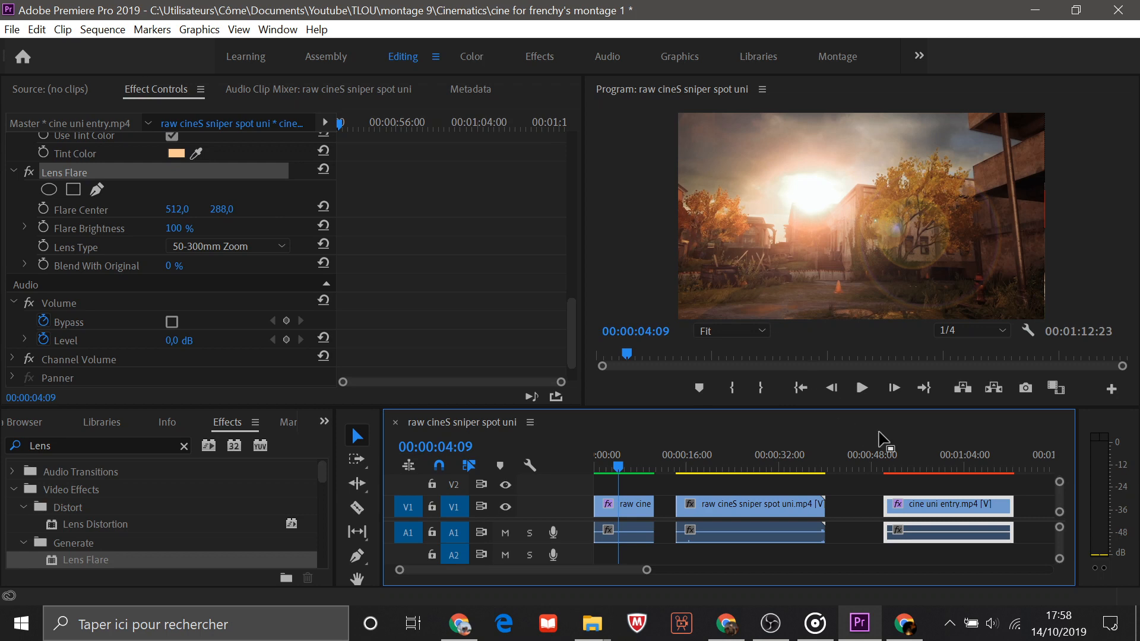
click(947, 468)
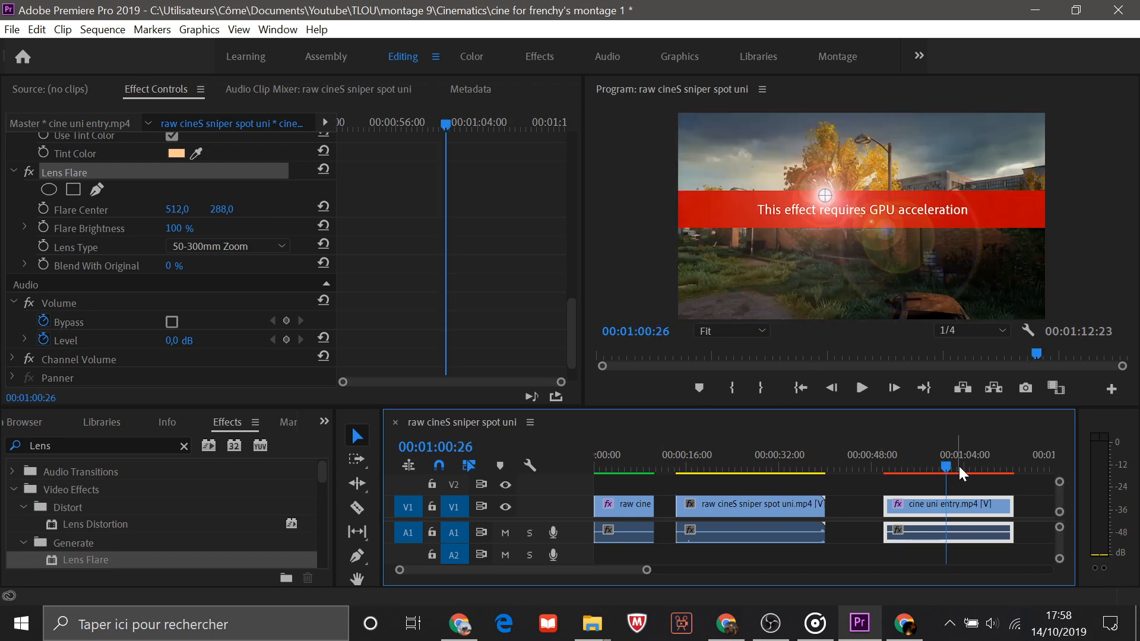
click(962, 468)
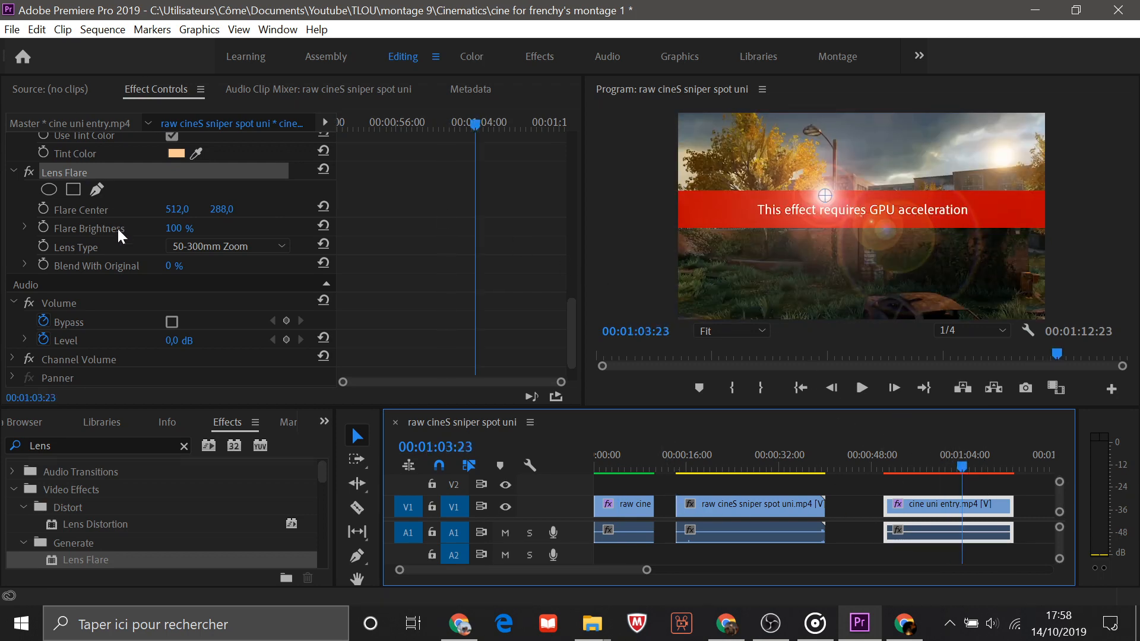
click(95, 215)
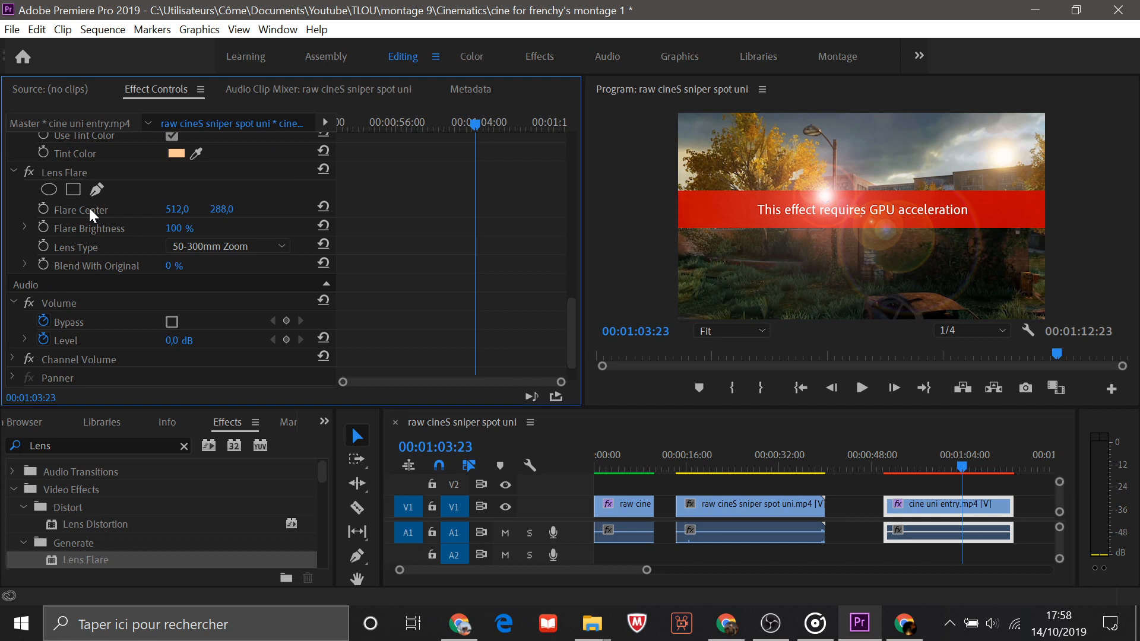
Step: Remove the Lens Flare effect from the cine uni entry clip
click(95, 174)
right_click(95, 173)
click(159, 301)
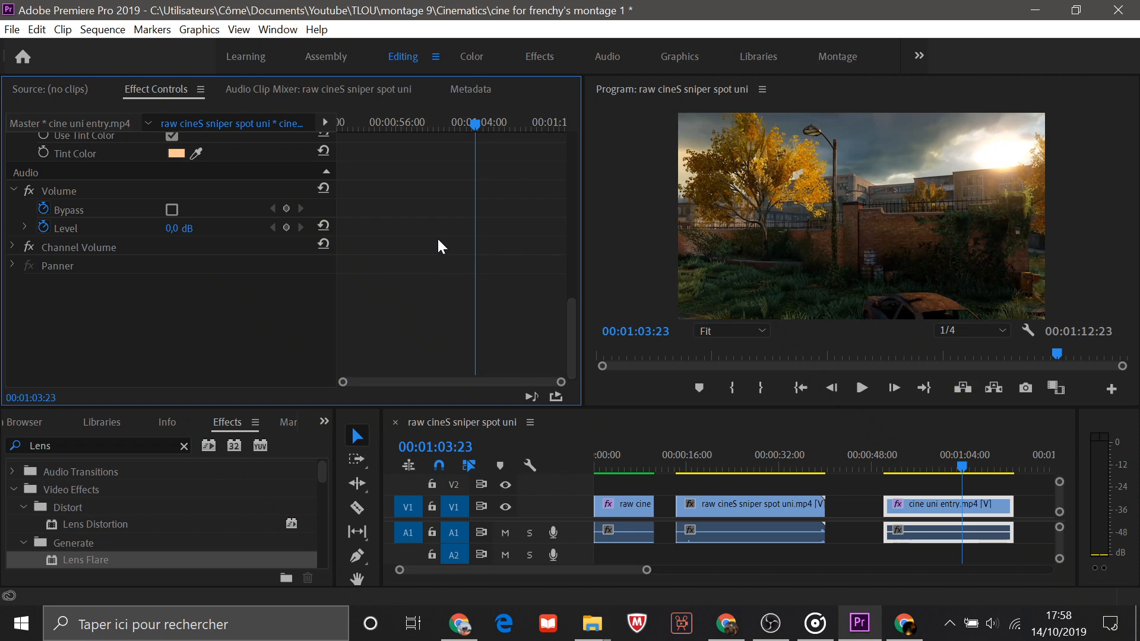
Step: Open the general project settings and check the renderer choices, keeping Mercury Playback Engine GPU Acceleration (OpenCL)
click(12, 29)
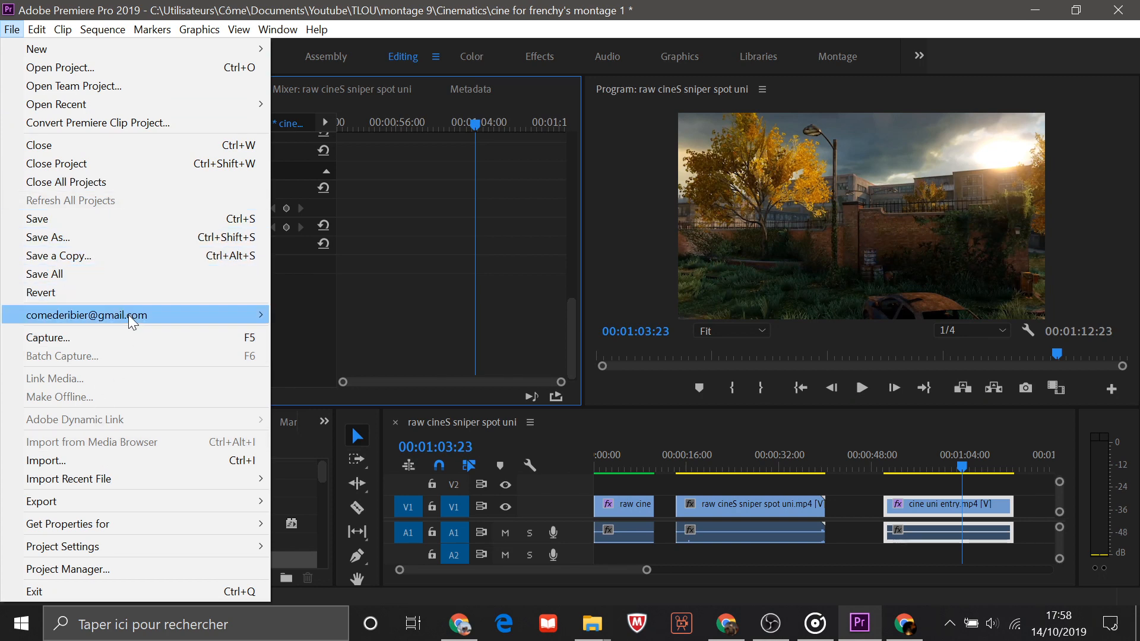
mouse_move(113, 550)
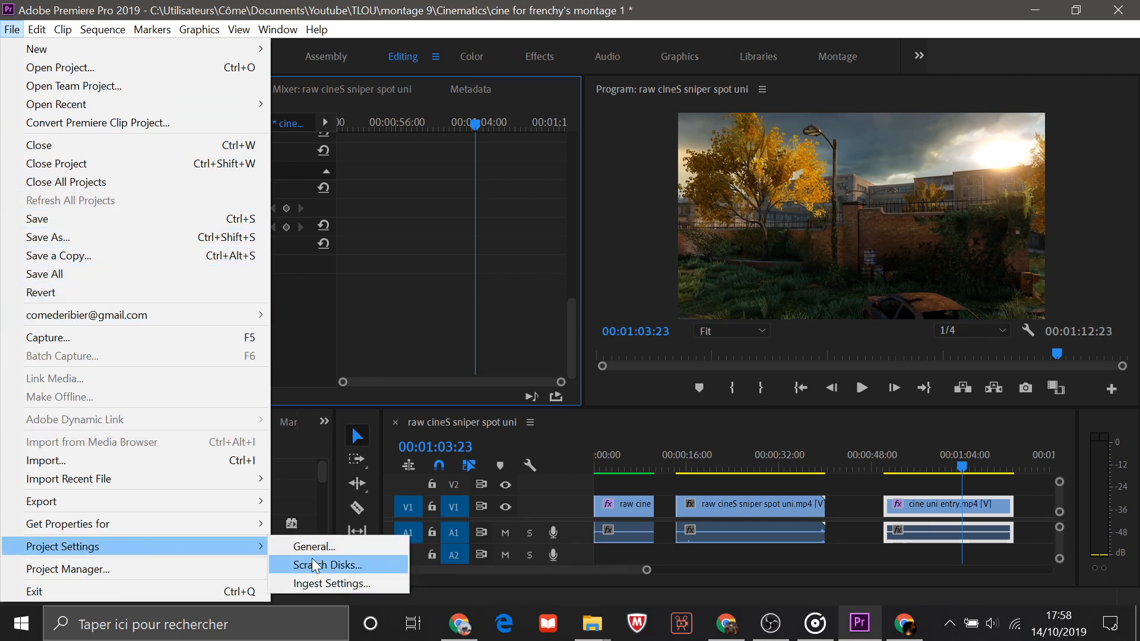
click(341, 549)
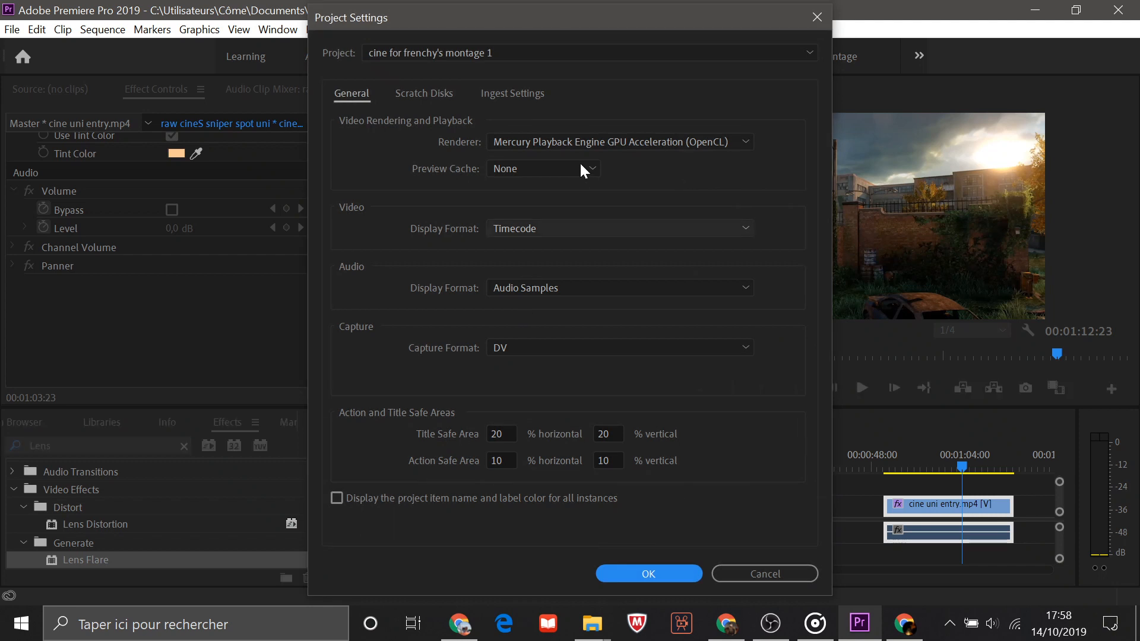
click(748, 142)
click(662, 159)
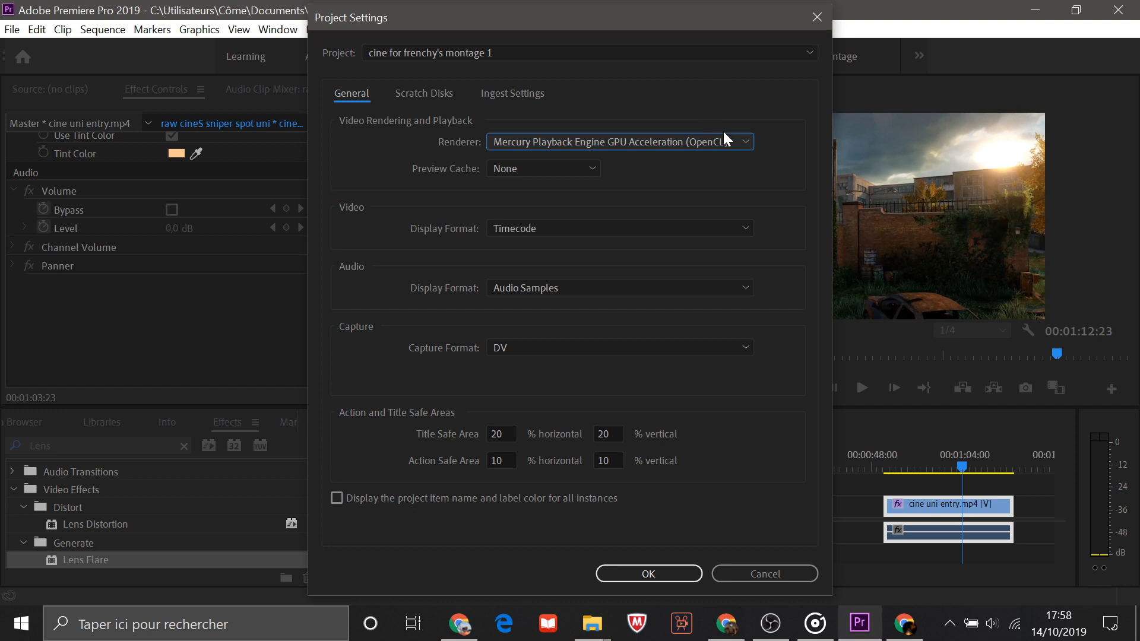
Step: Try the Mercury Playback Engine Software Only renderer and switch back to GPU Acceleration (OpenCL)
click(746, 143)
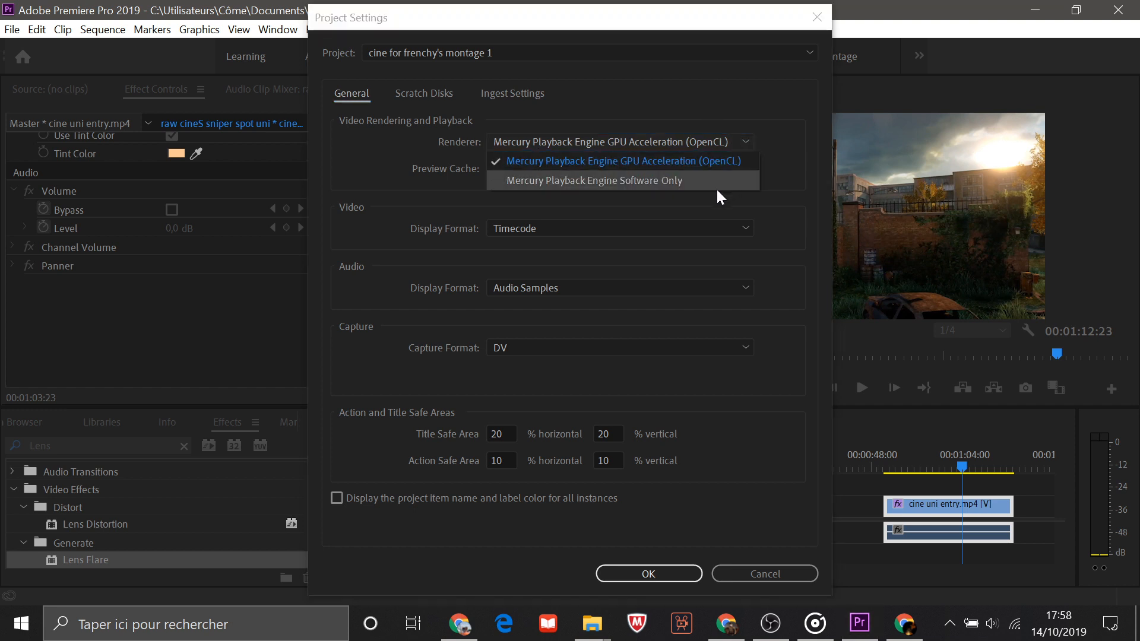
click(670, 186)
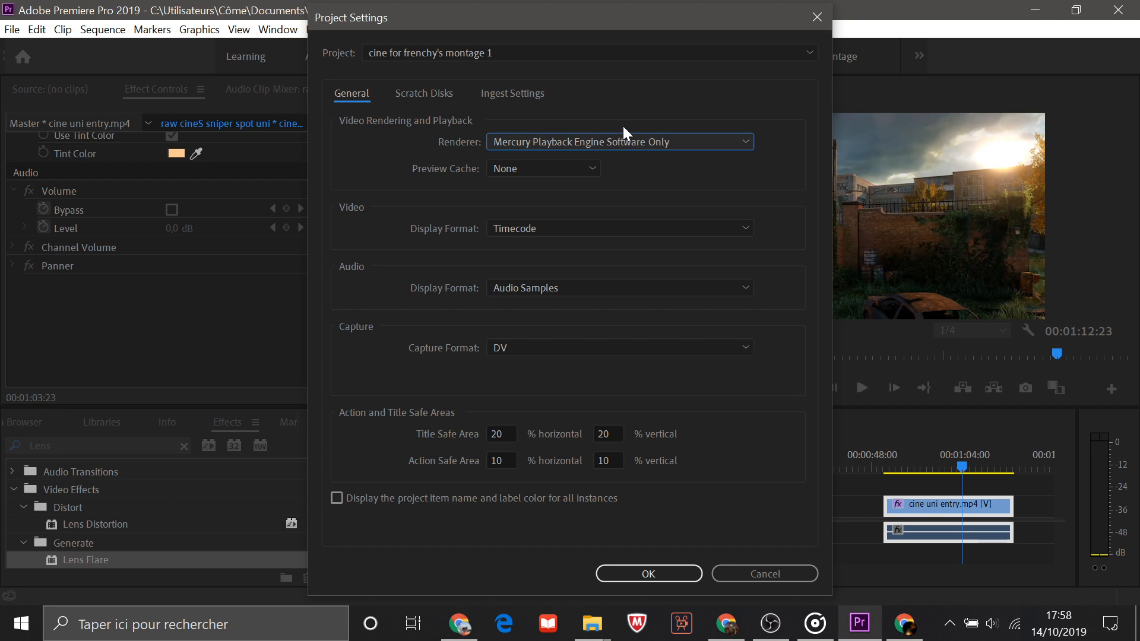
click(742, 142)
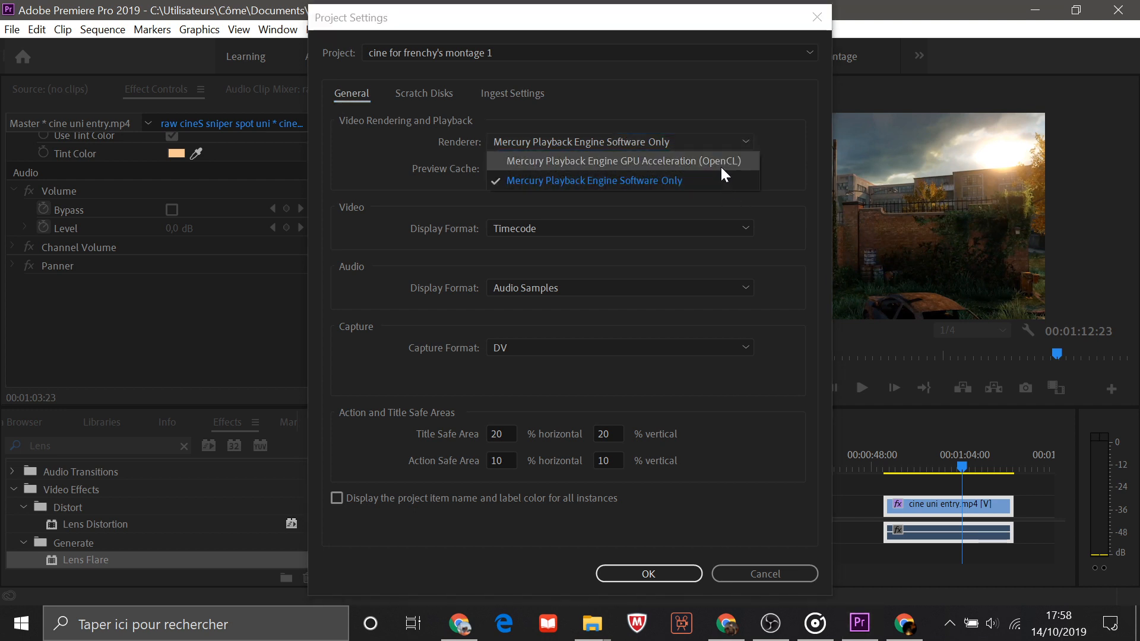
click(517, 158)
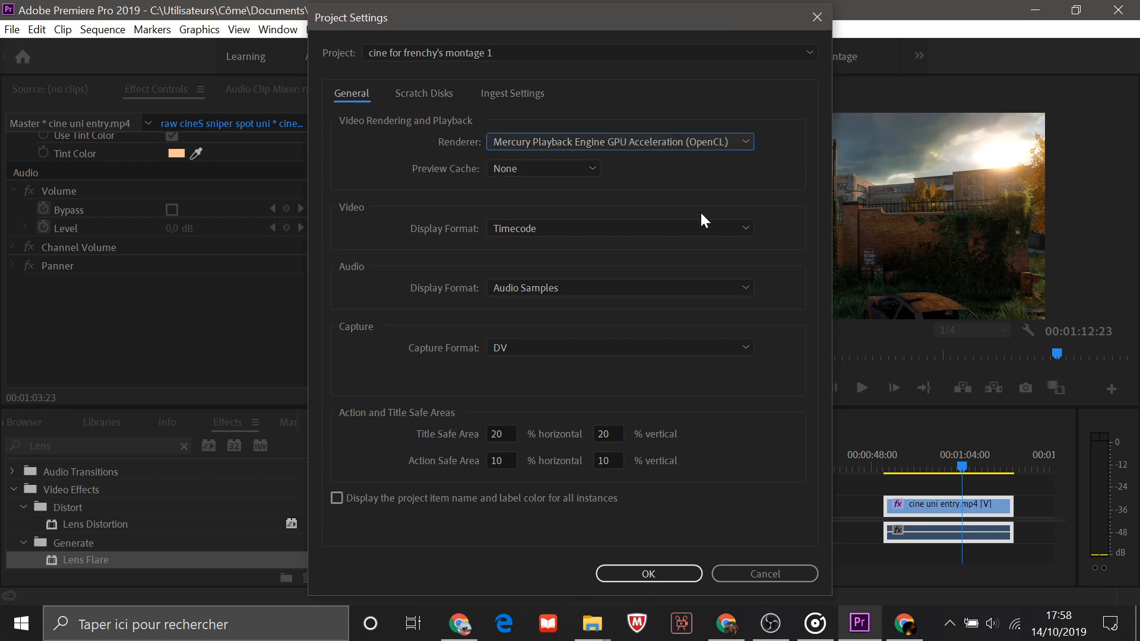
Step: Check the preview cache choices, keeping None, and review the project's ingest and scratch disk settings
click(592, 169)
click(573, 183)
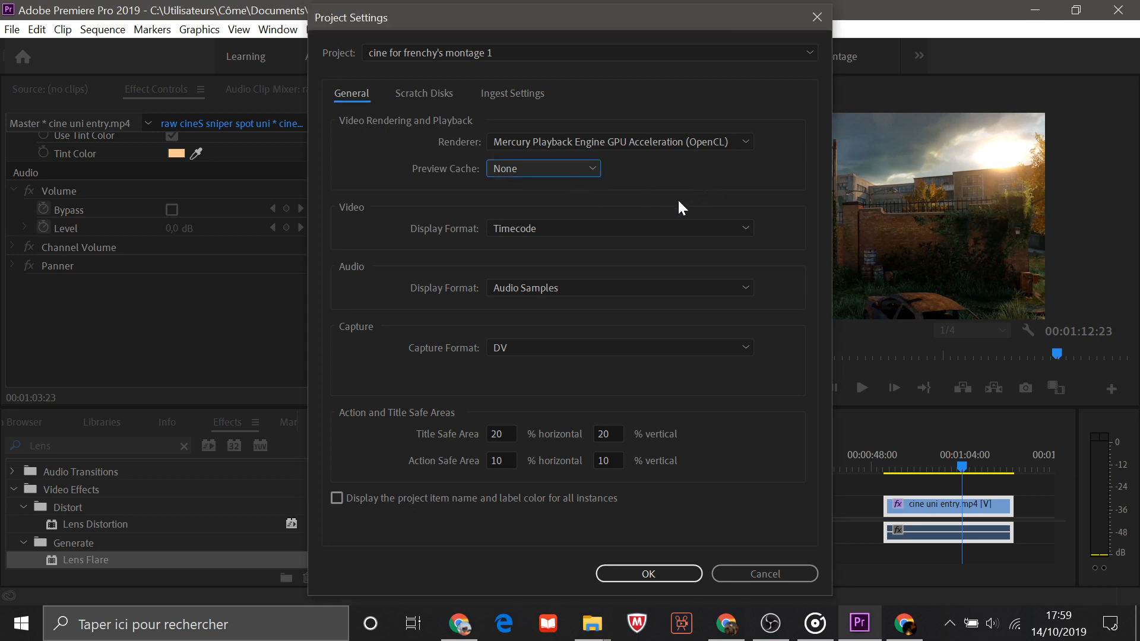
click(514, 95)
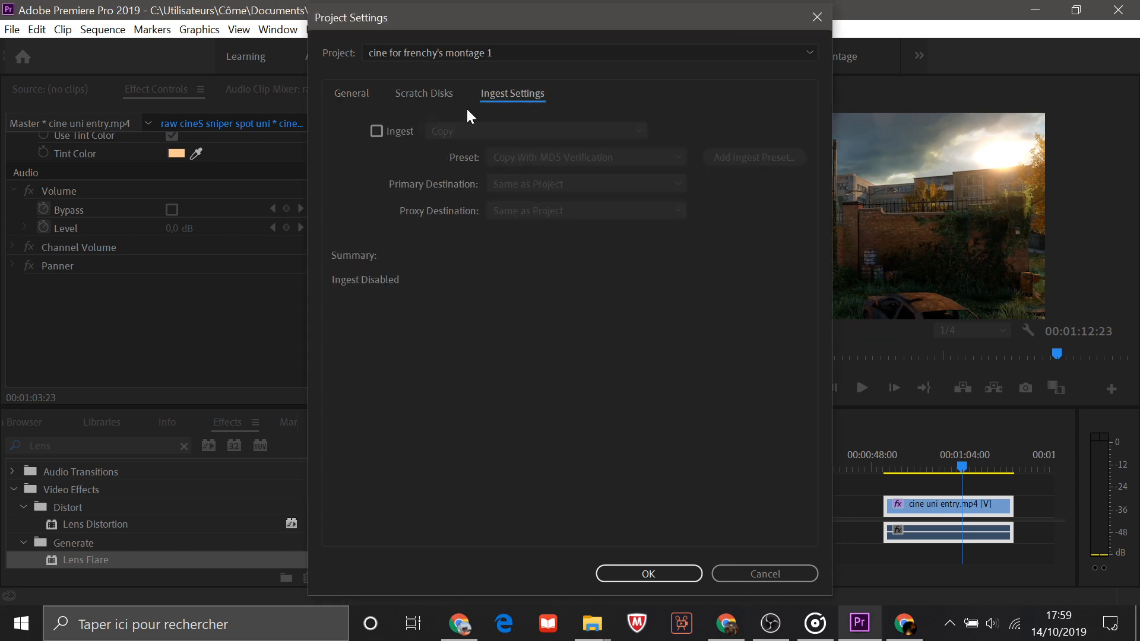
click(426, 93)
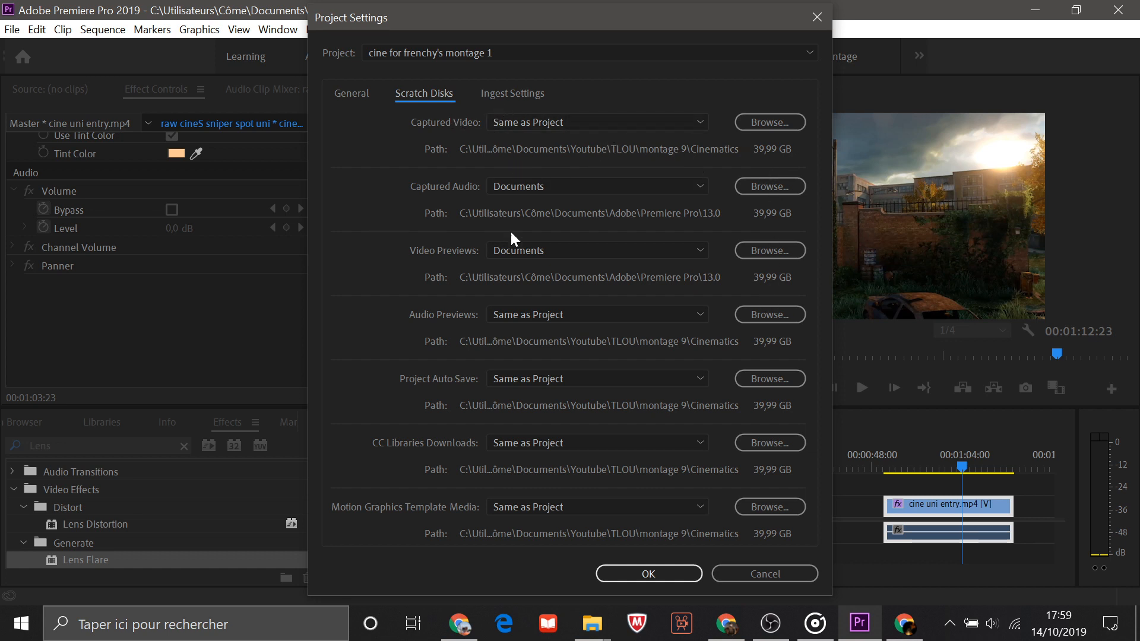
click(352, 95)
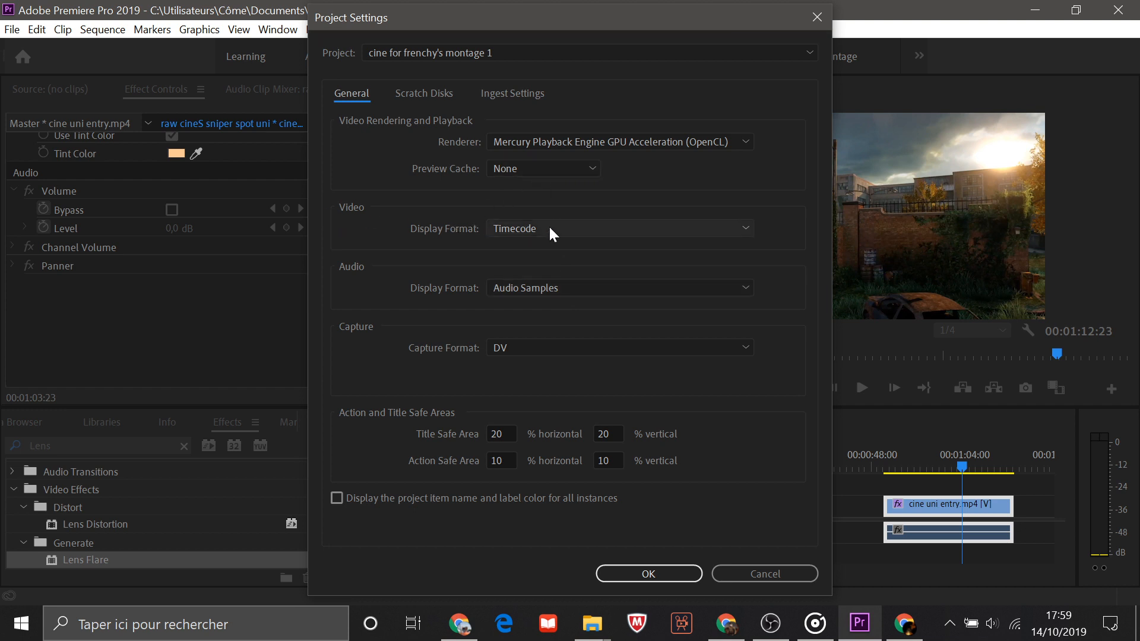
Step: Check the video display format and capture format choices, keeping Timecode and DV, and close the project settings
click(745, 228)
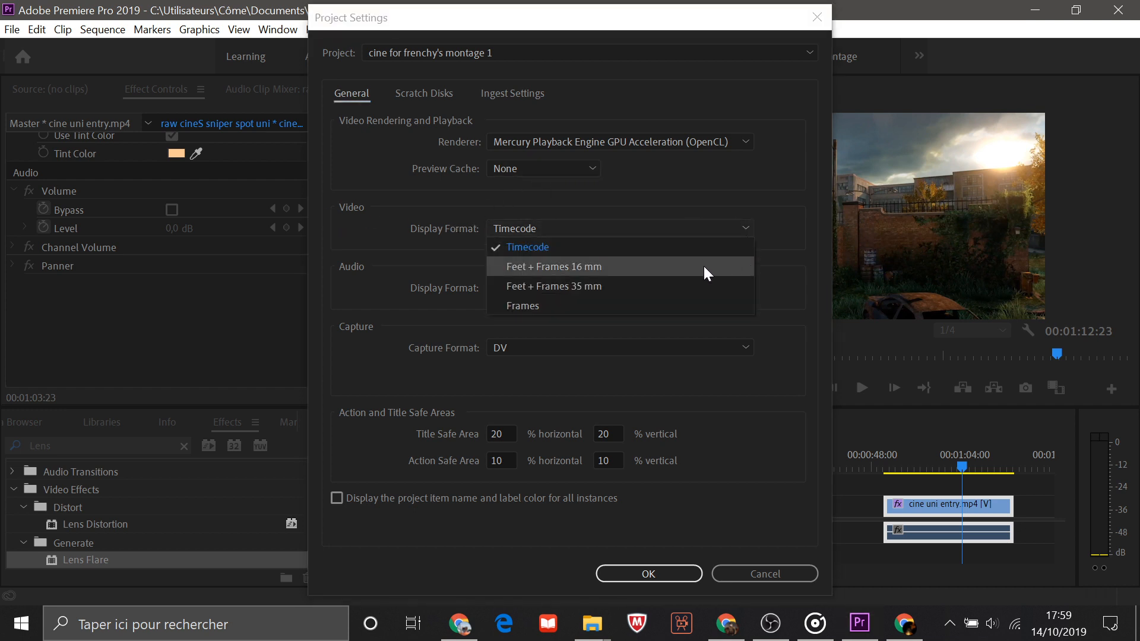
click(673, 246)
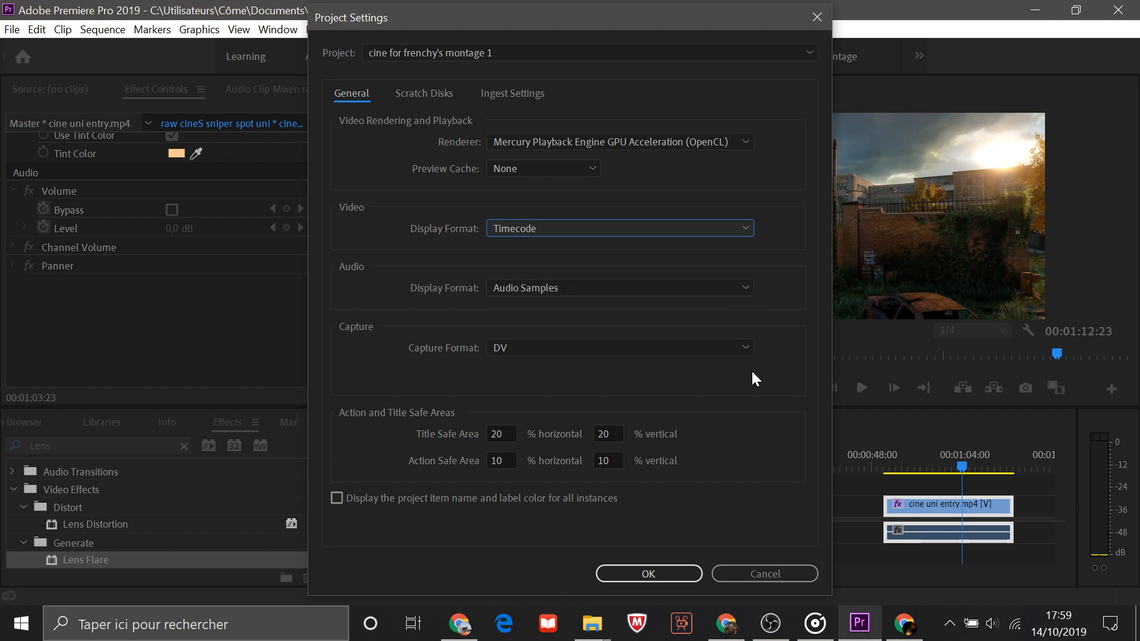
click(750, 347)
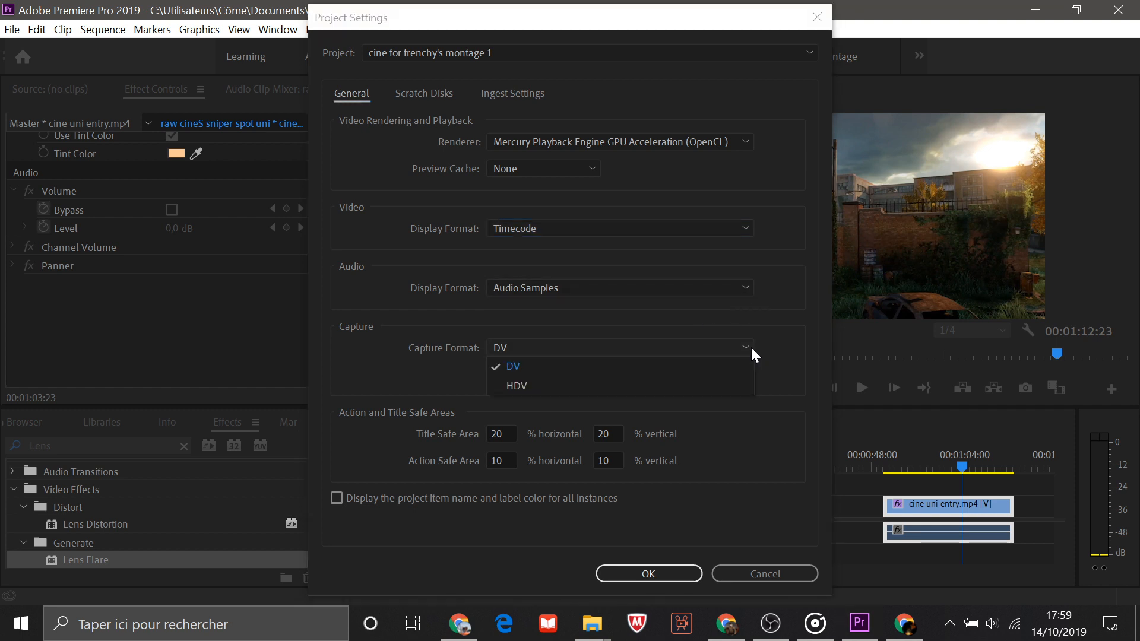
click(802, 337)
click(682, 573)
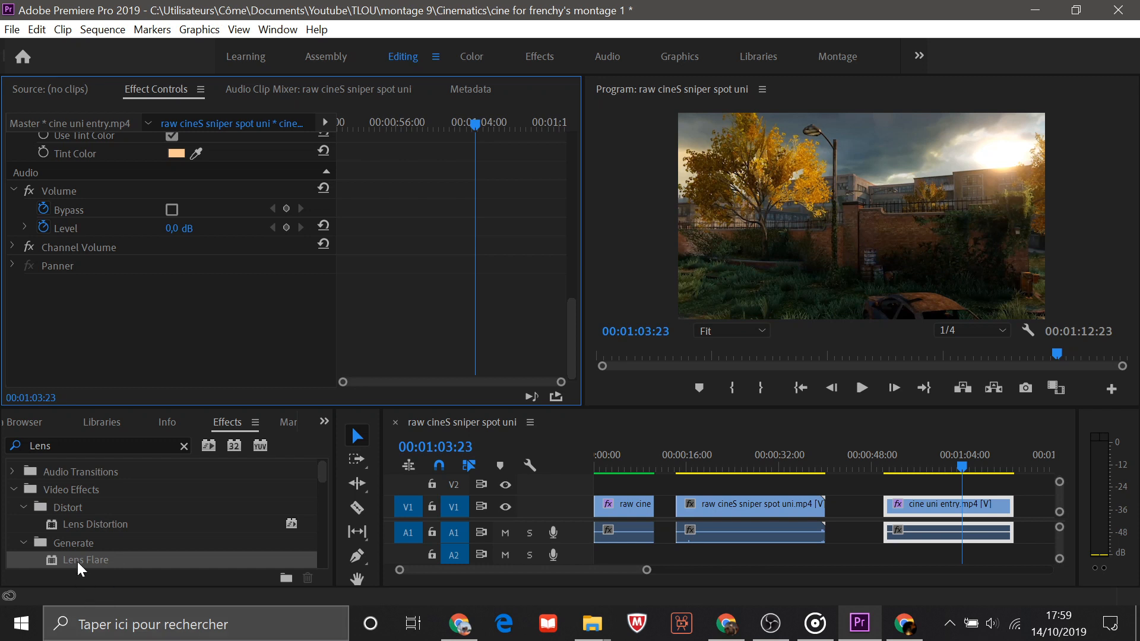
Step: Try the Lens Flare effect on the cine uni entry clip again and compare it with the first clip at 00:00:03:26
drag(83, 560, 933, 504)
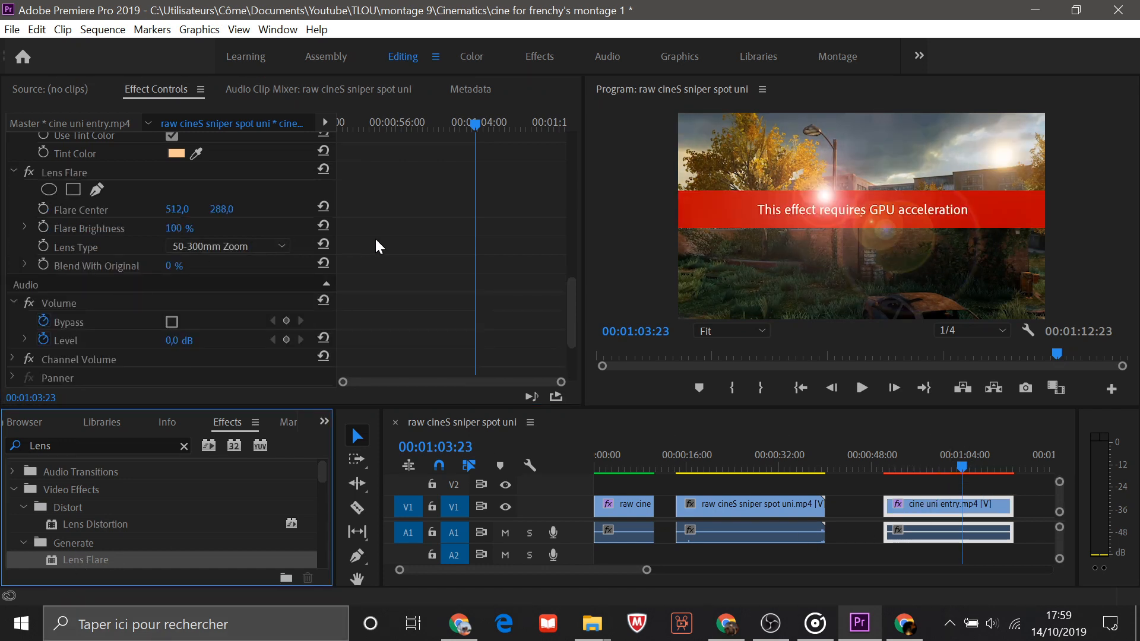
click(76, 171)
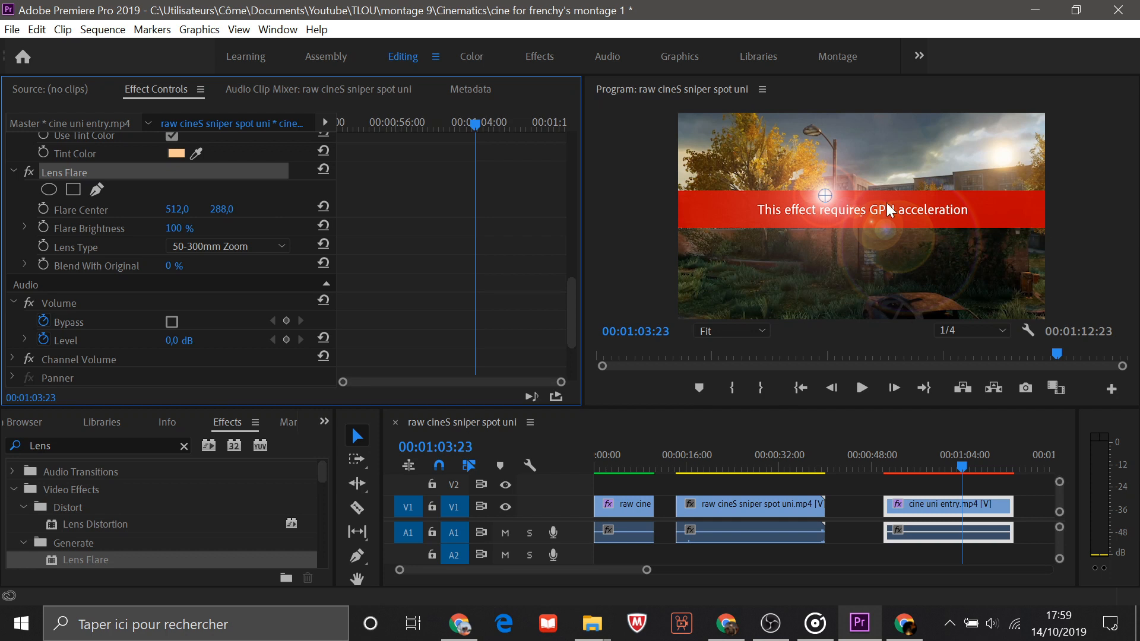
click(617, 462)
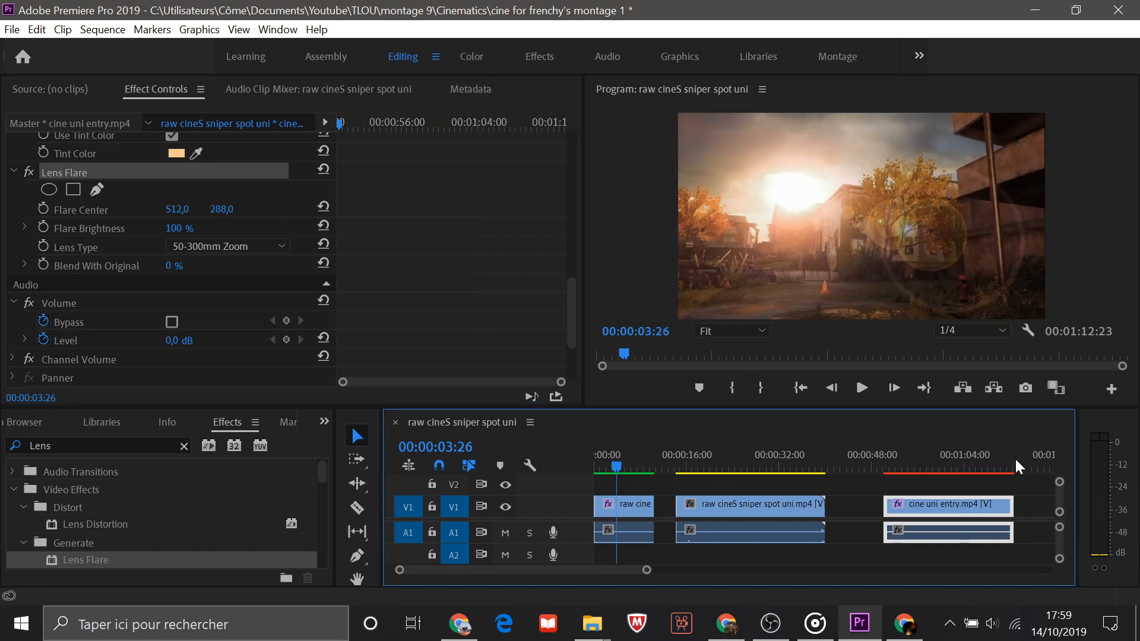
click(949, 468)
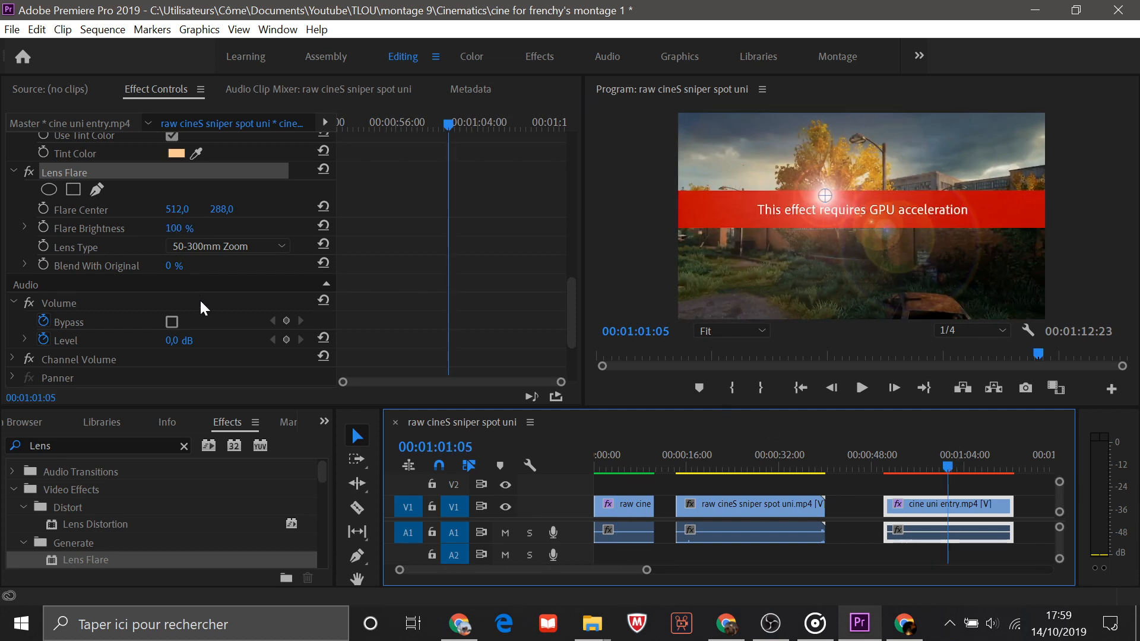
Step: Remove the newly applied Lens Flare effect from the cine uni entry clip
scroll(107, 261, up, 3)
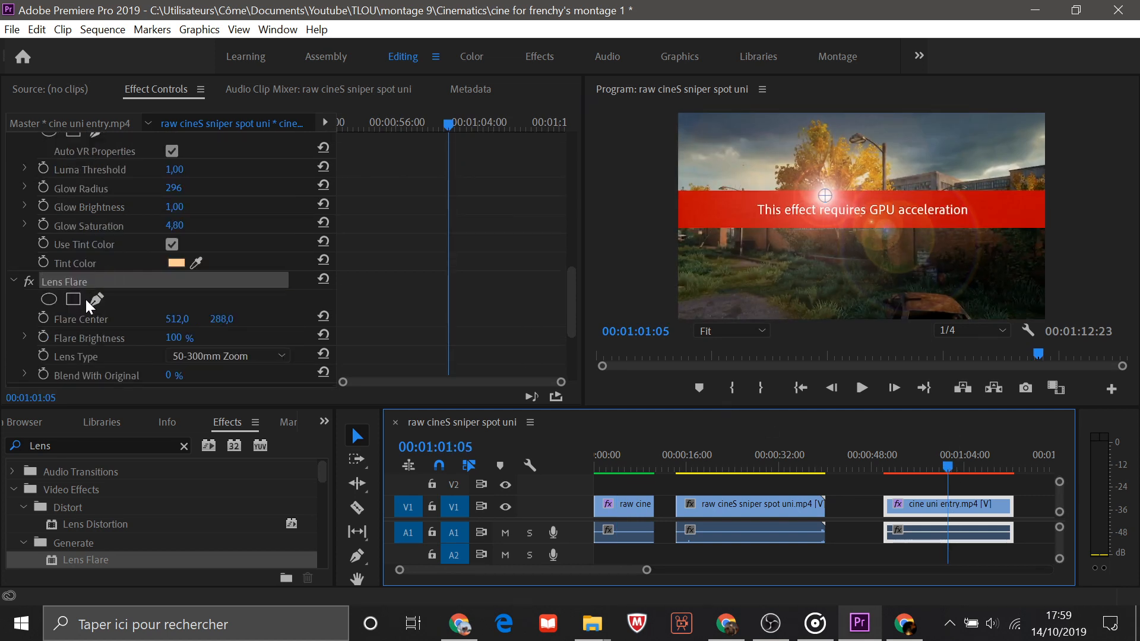
right_click(80, 282)
click(141, 415)
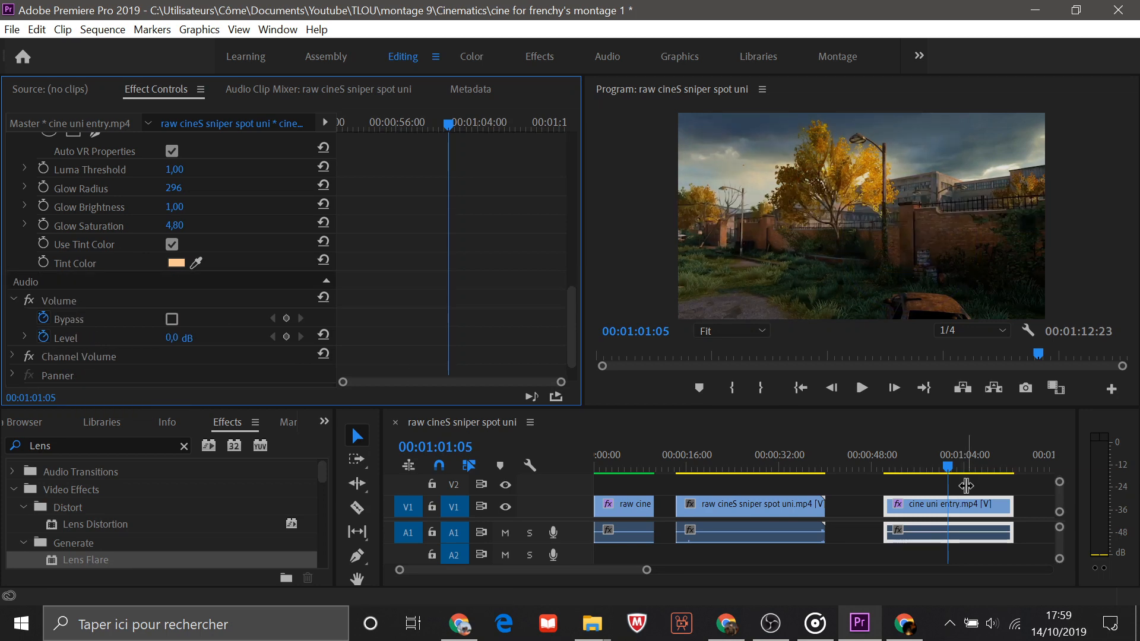
Step: Review the cine uni entry clip without Lens Flare around 00:01:04:12 and 00:00:59:23, and look over its VR Glow settings
click(966, 469)
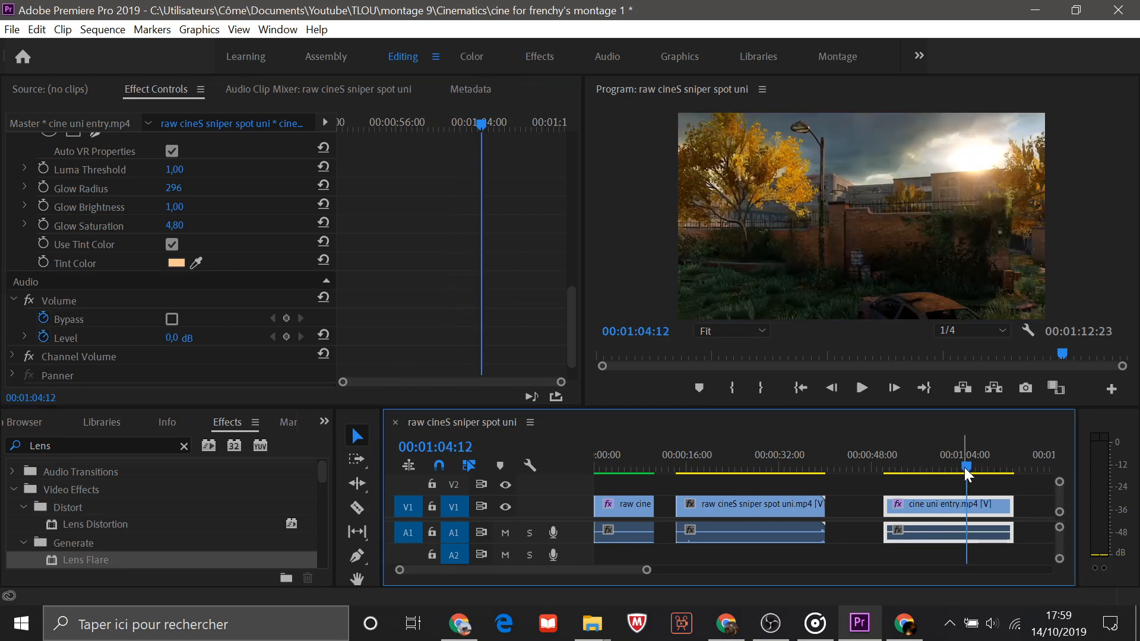
key(space)
click(939, 474)
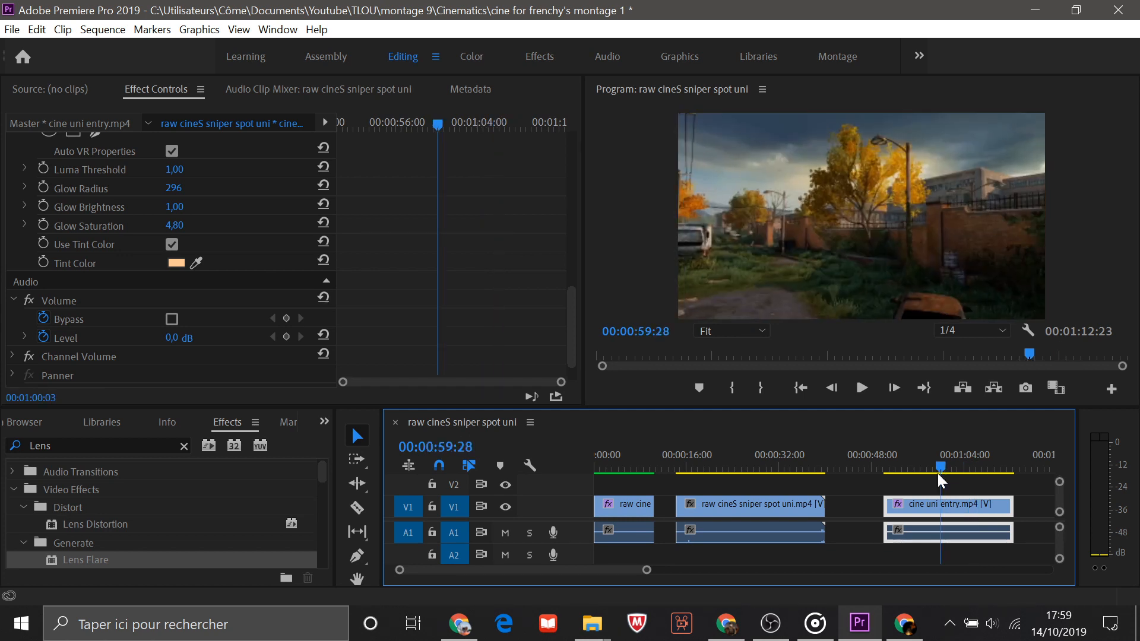
click(939, 468)
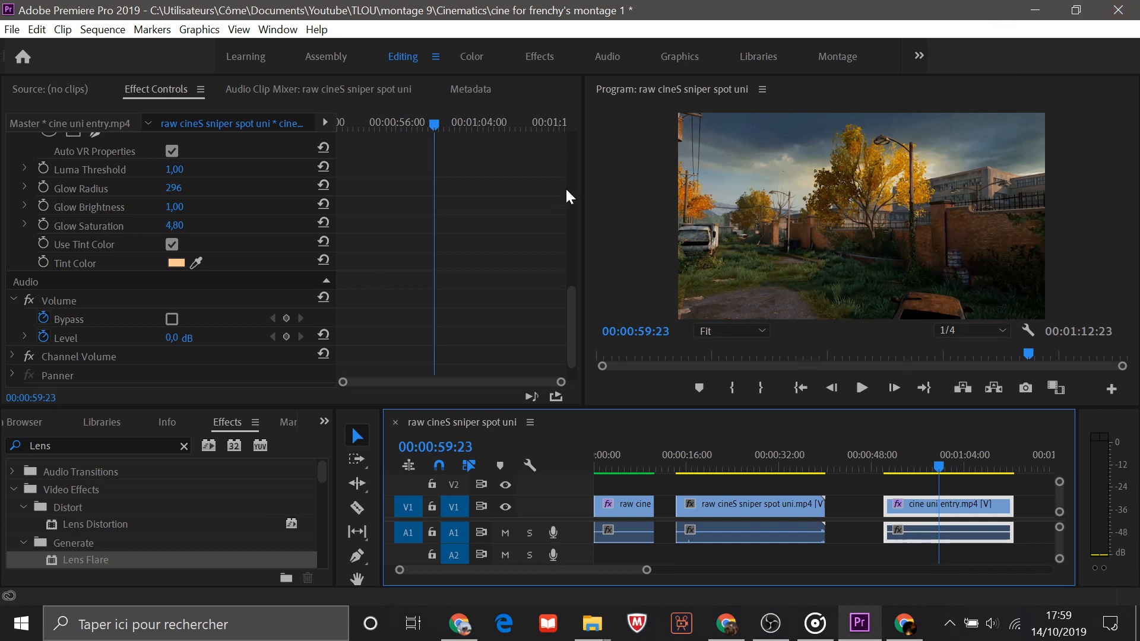
scroll(570, 250, up, 4)
scroll(573, 252, down, 4)
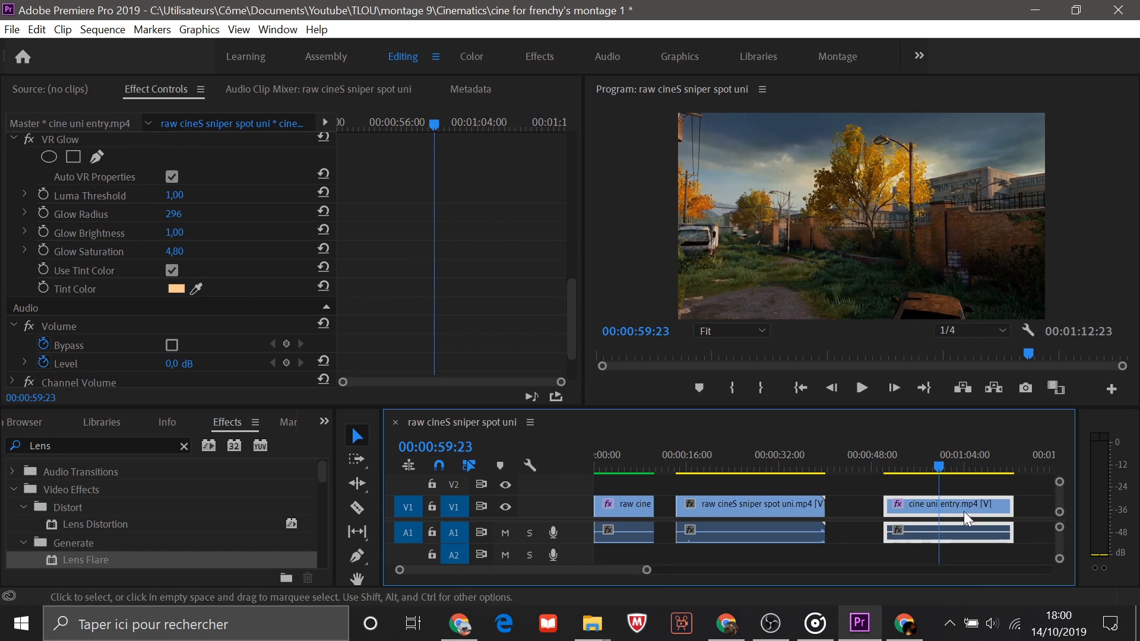
Step: Inspect the raw cineS sniper spot uni clip at 00:00:24:15 and 00:00:31:13, checking the first clip in between
click(765, 520)
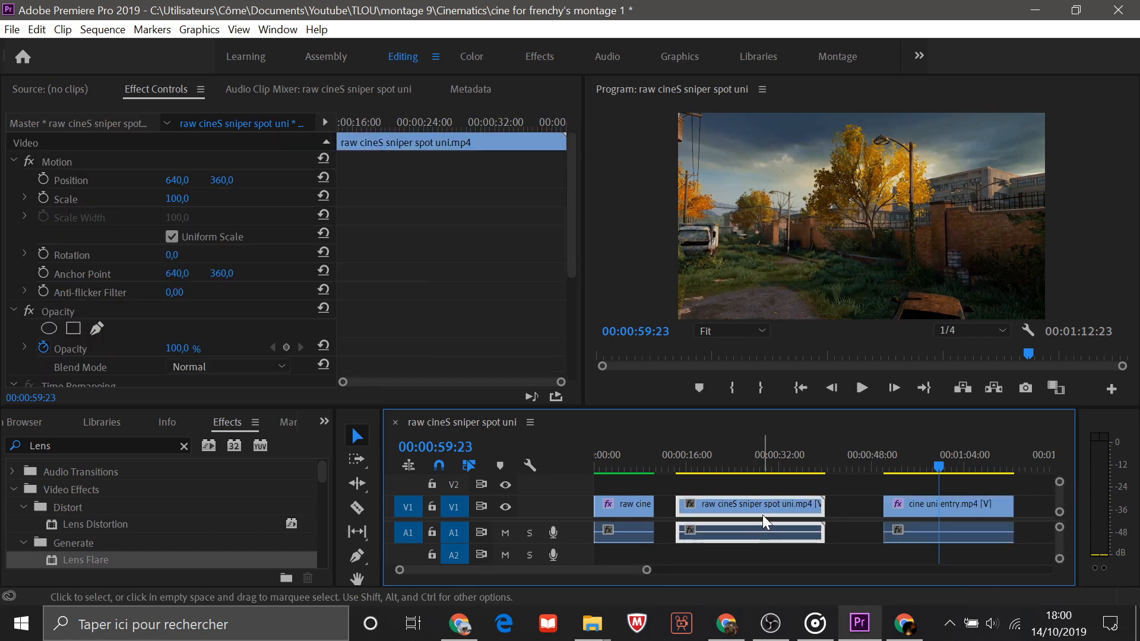
click(737, 469)
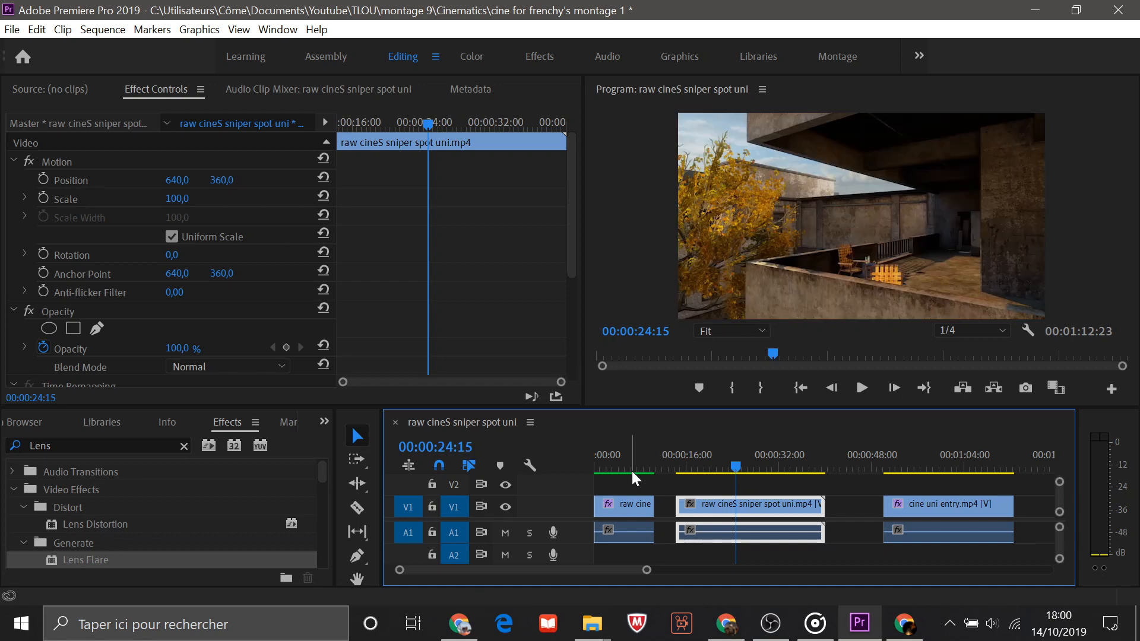
click(624, 469)
click(776, 469)
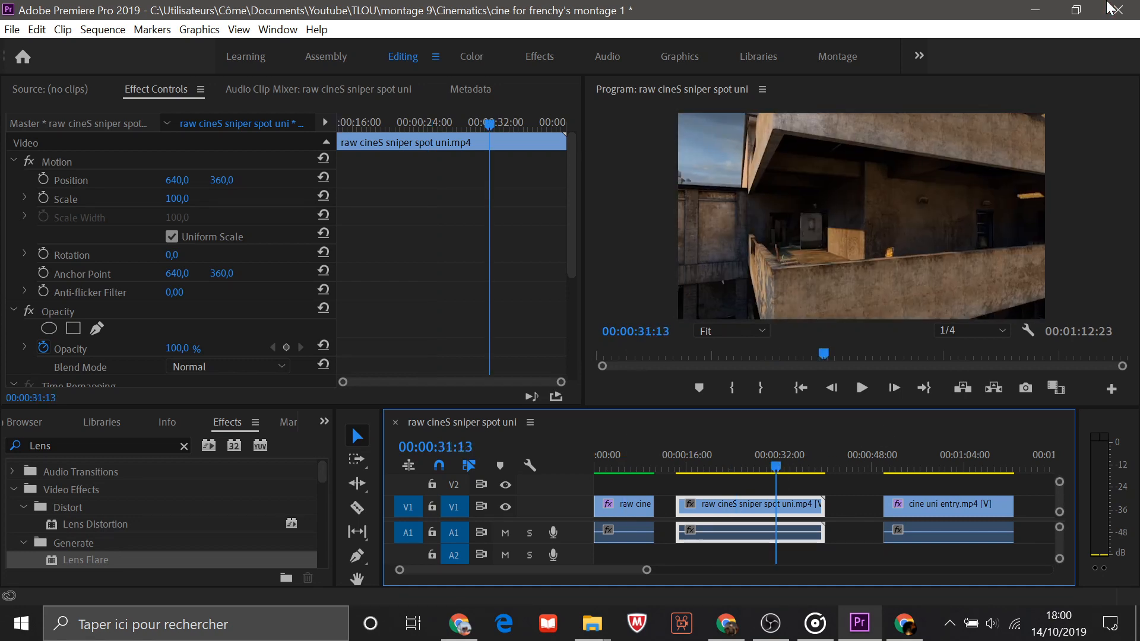
Step: Close Premiere Pro, saving the changes to cine for frenchy's montage 1, and minimise the Twitter browser window
click(1118, 10)
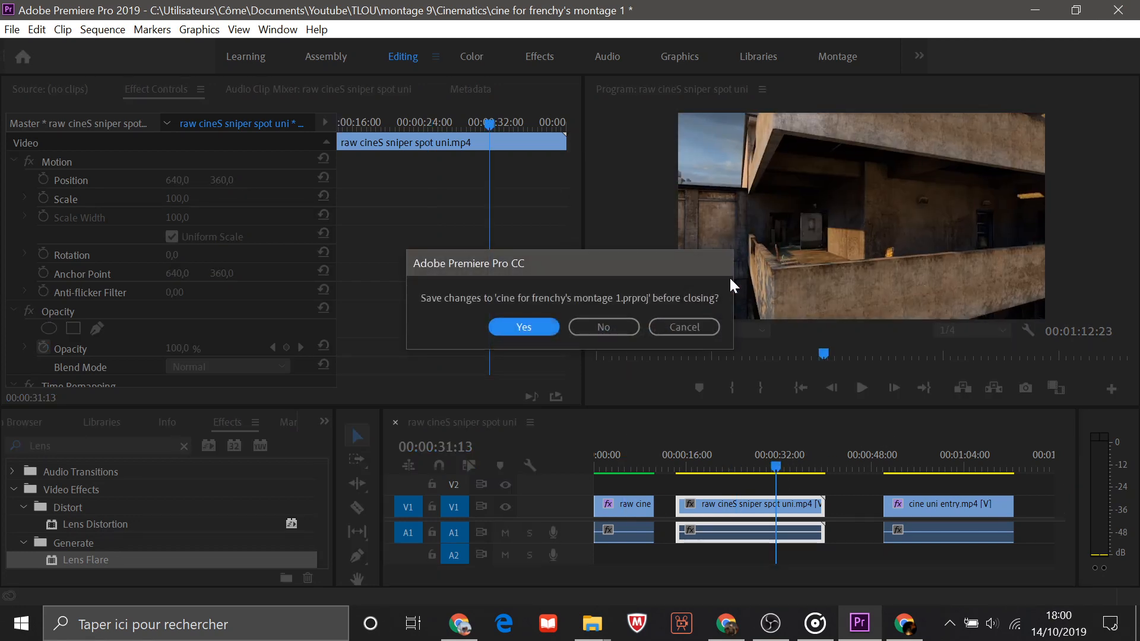
click(543, 326)
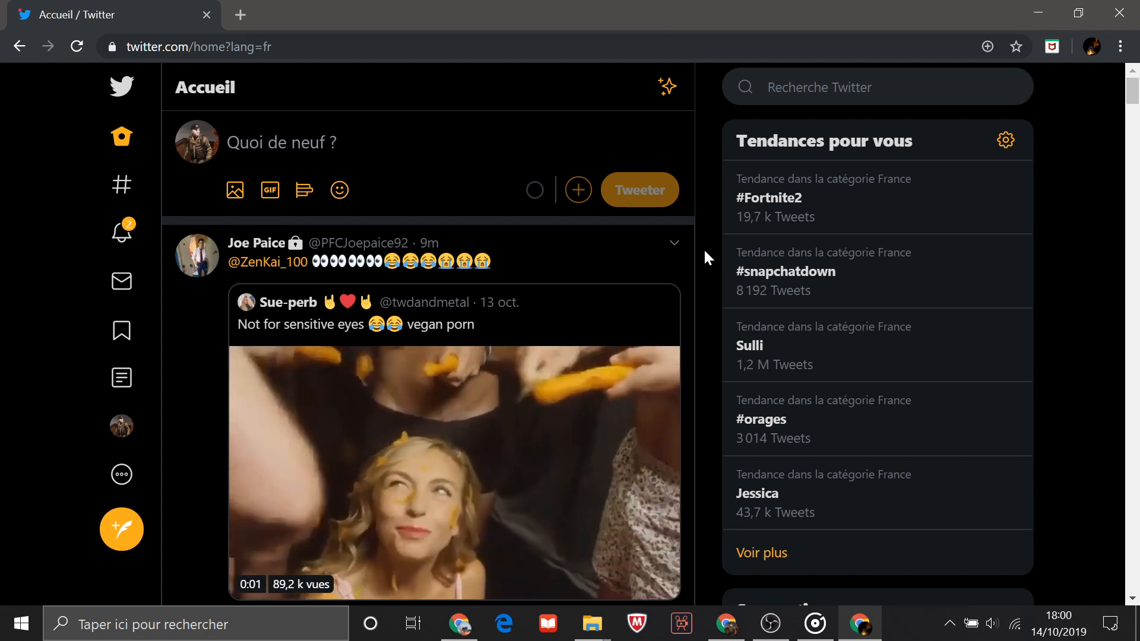
click(1038, 13)
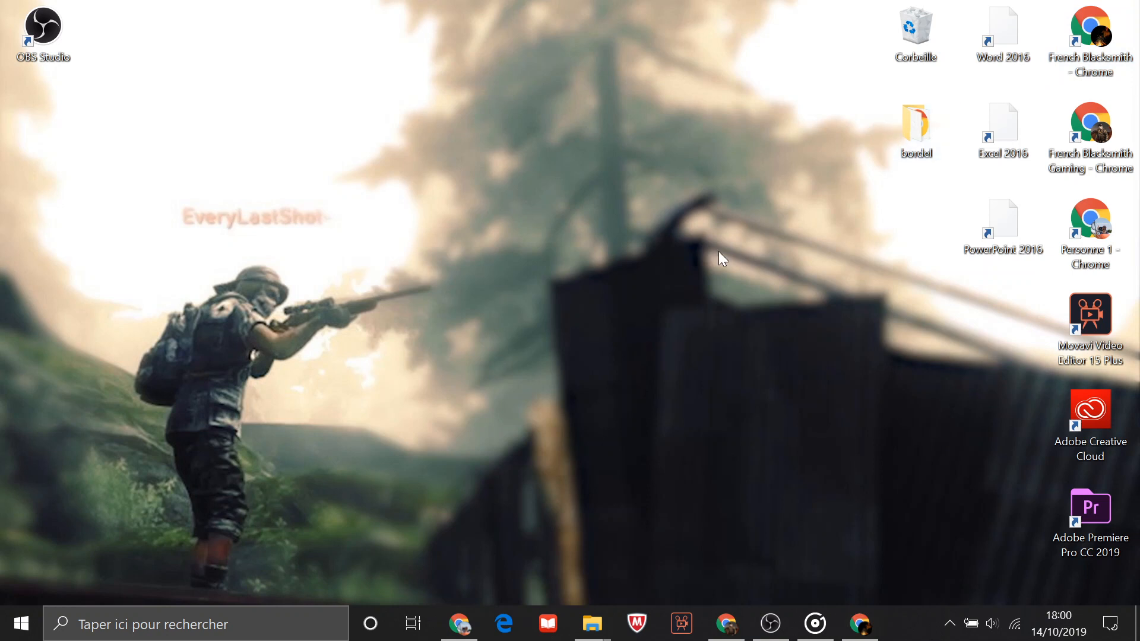
Step: Search the computer for "pre" and launch Adobe Premiere Pro 2019
click(258, 623)
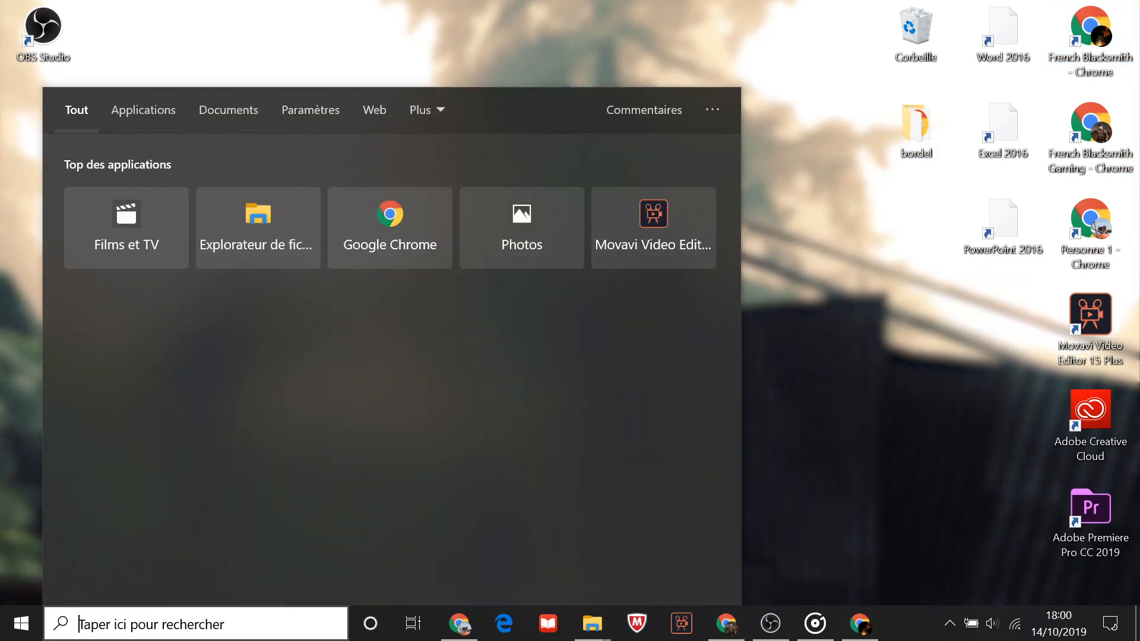
text(pre)
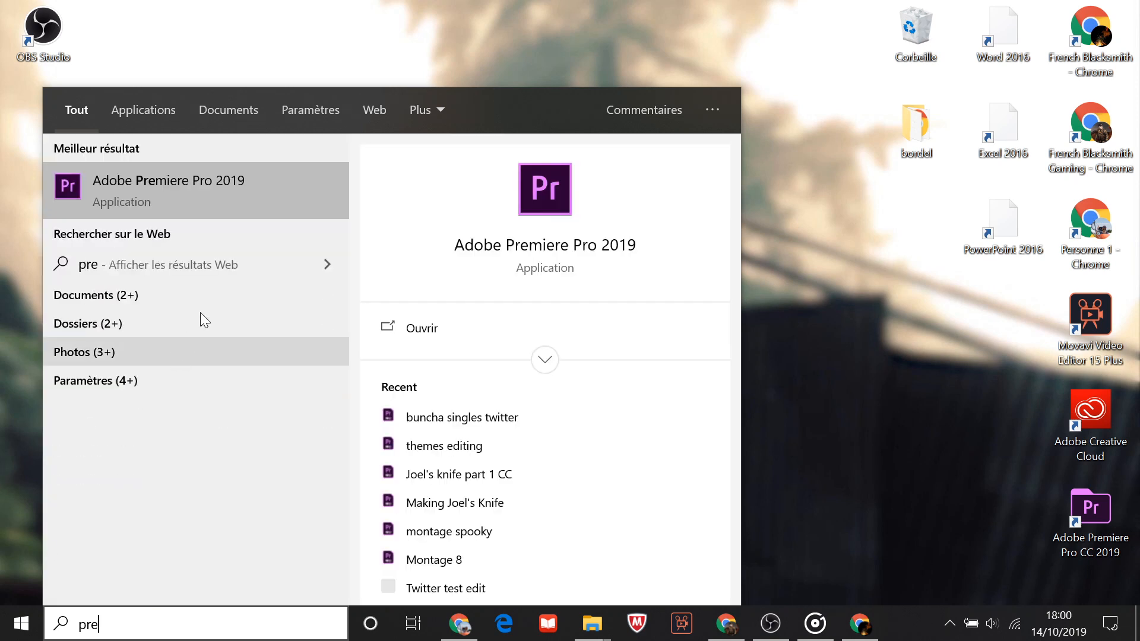
click(218, 191)
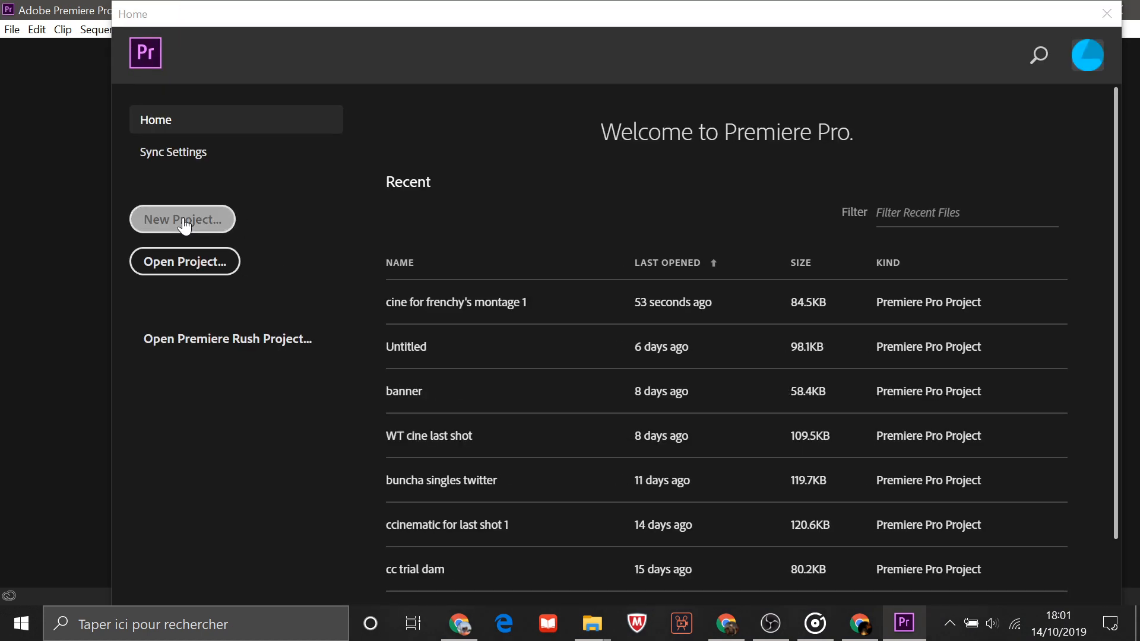
Step: Create a new project named Cinematic time 2 in the montage 9\Cinematics folder with the default settings
click(184, 224)
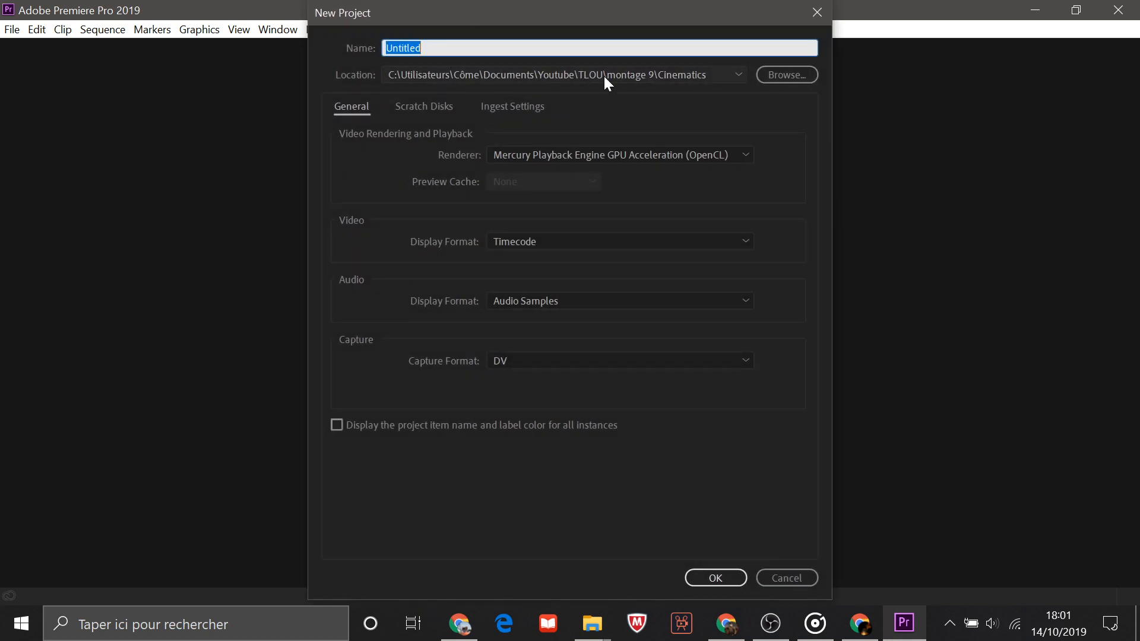
key(BackSpace)
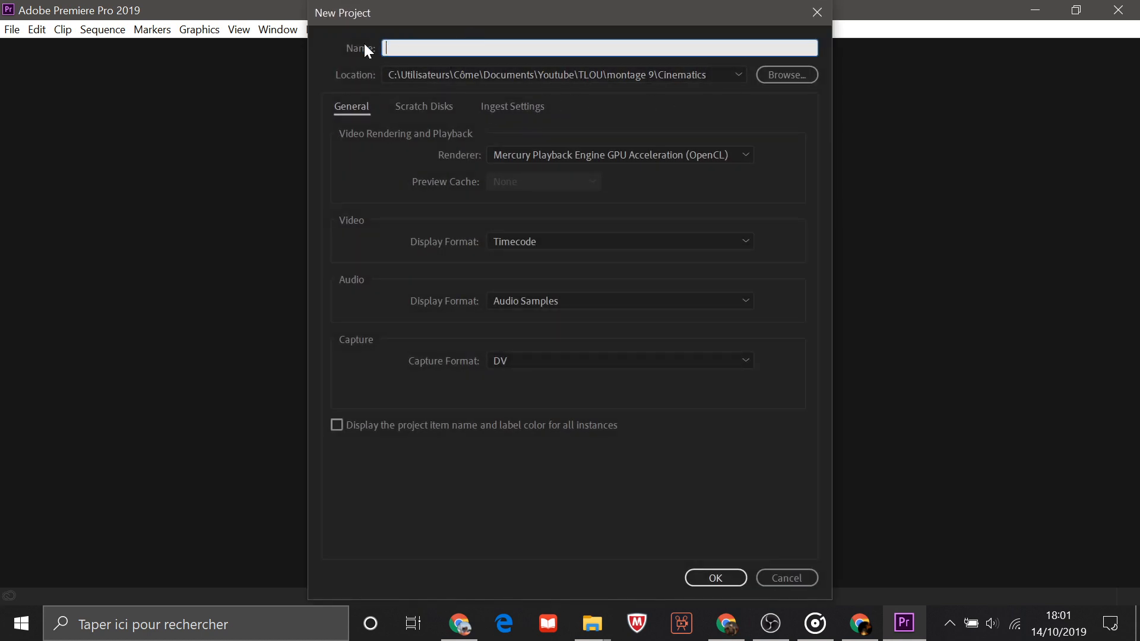
key(Caps_Lock)
text(C)
key(Caps_Lock)
text(inemati)
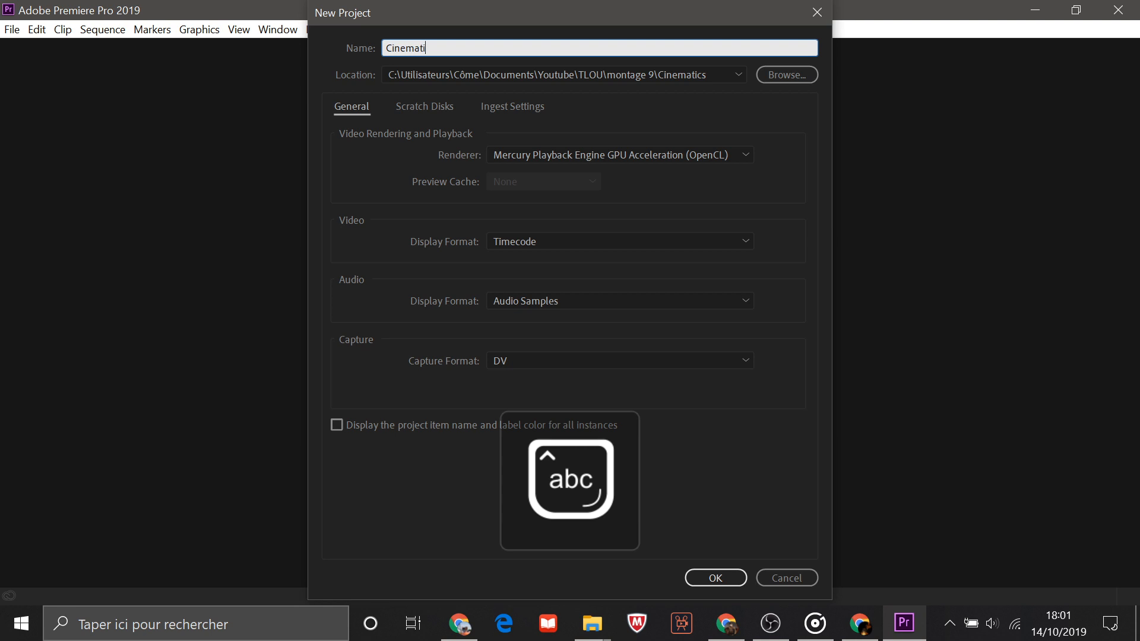
text(c time)
key(Caps_Lock)
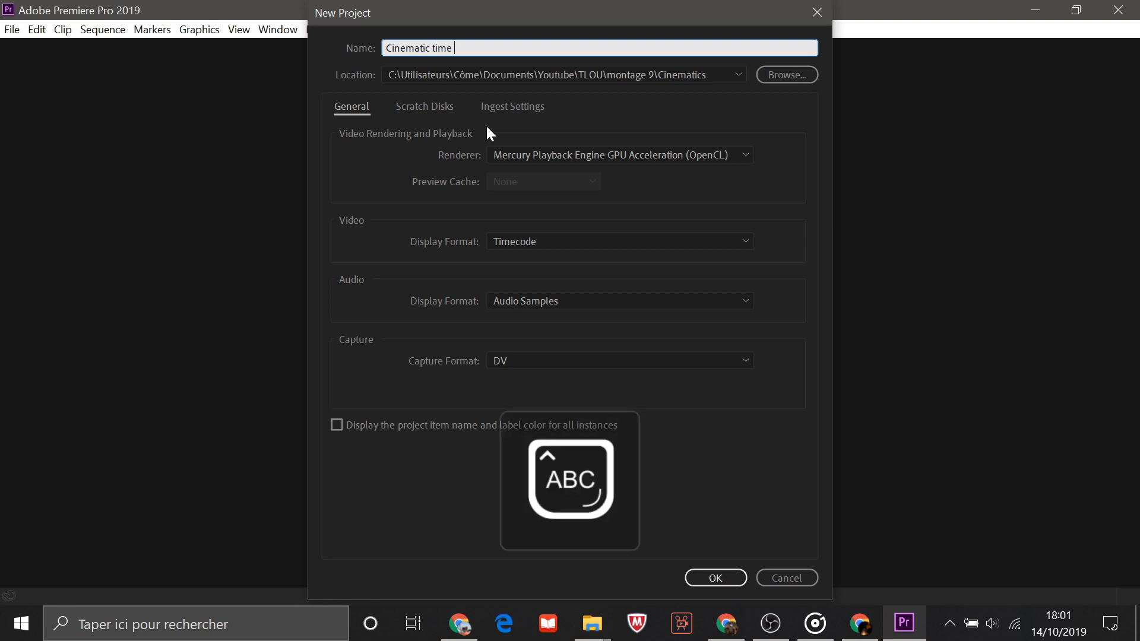
text(2)
key(Caps_Lock)
key(Return)
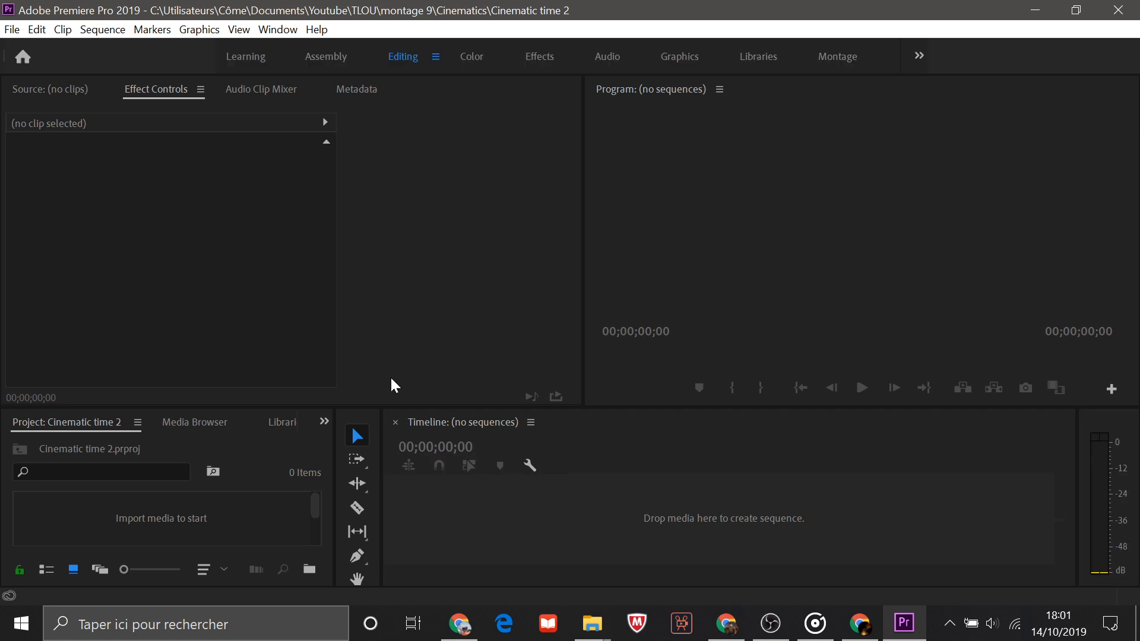
Step: Import the cine uni entry video from the Cinematics folder into the project
double_click(204, 525)
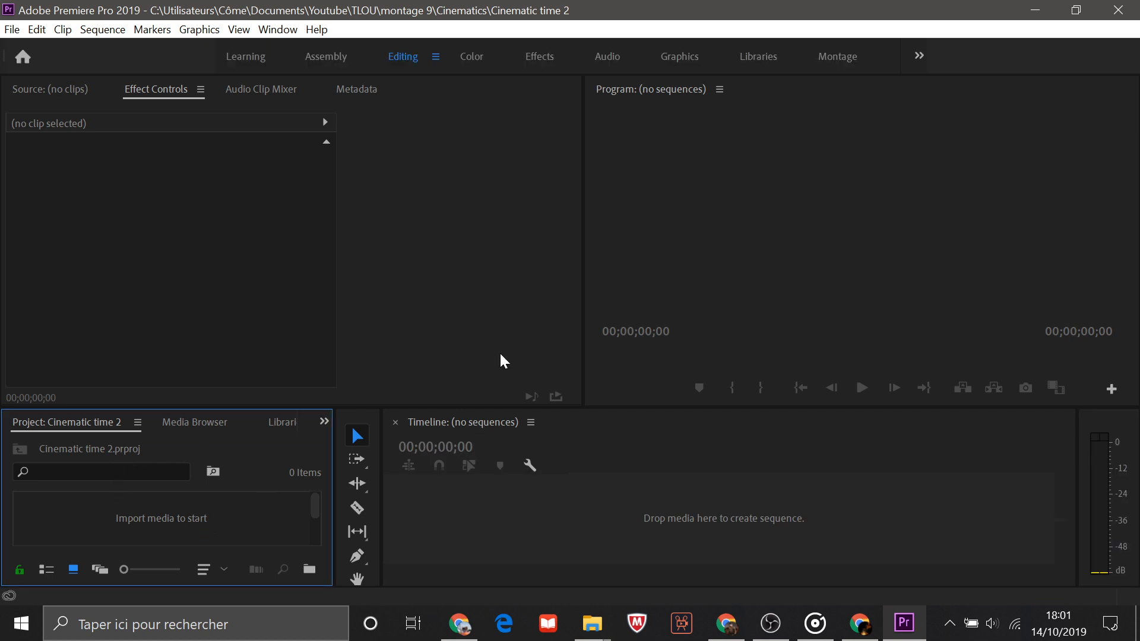
click(448, 203)
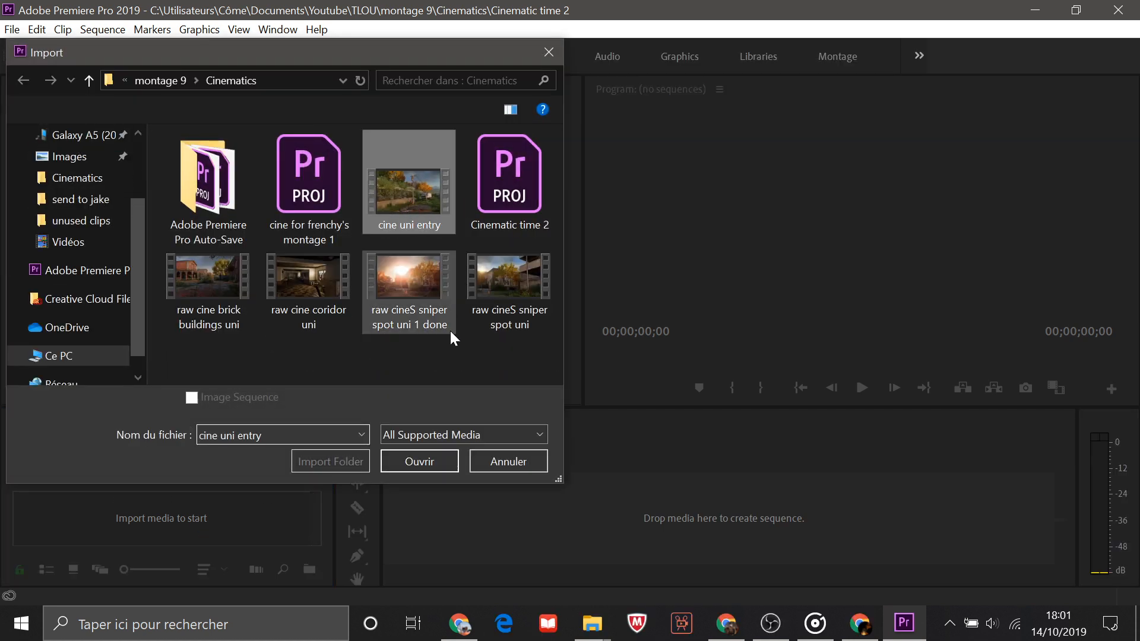
click(419, 462)
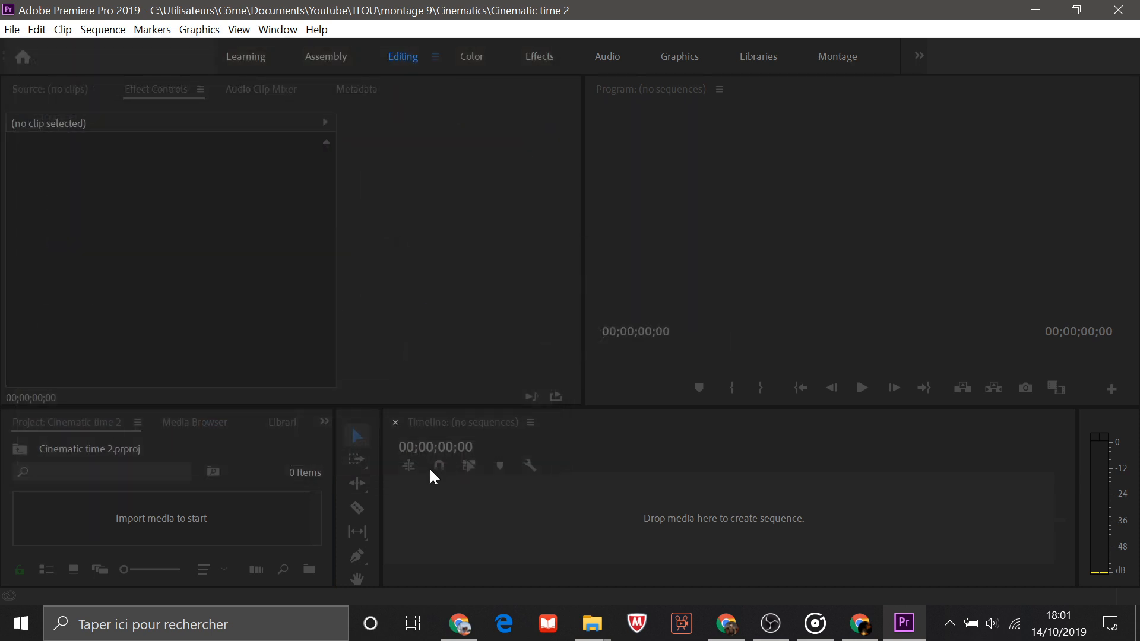
Step: Create a sequence from the cine uni entry video and split the clip at 00:00:02:06
drag(104, 510, 656, 518)
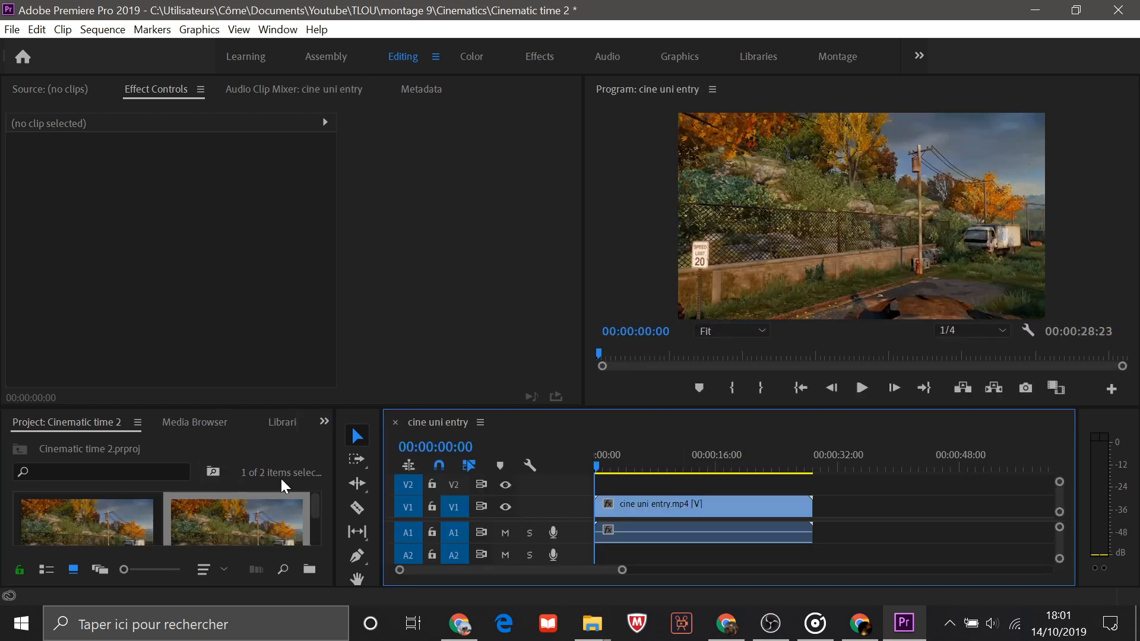
mouse_move(596, 468)
mouse_down()
mouse_move(618, 473)
mouse_move(608, 477)
mouse_up()
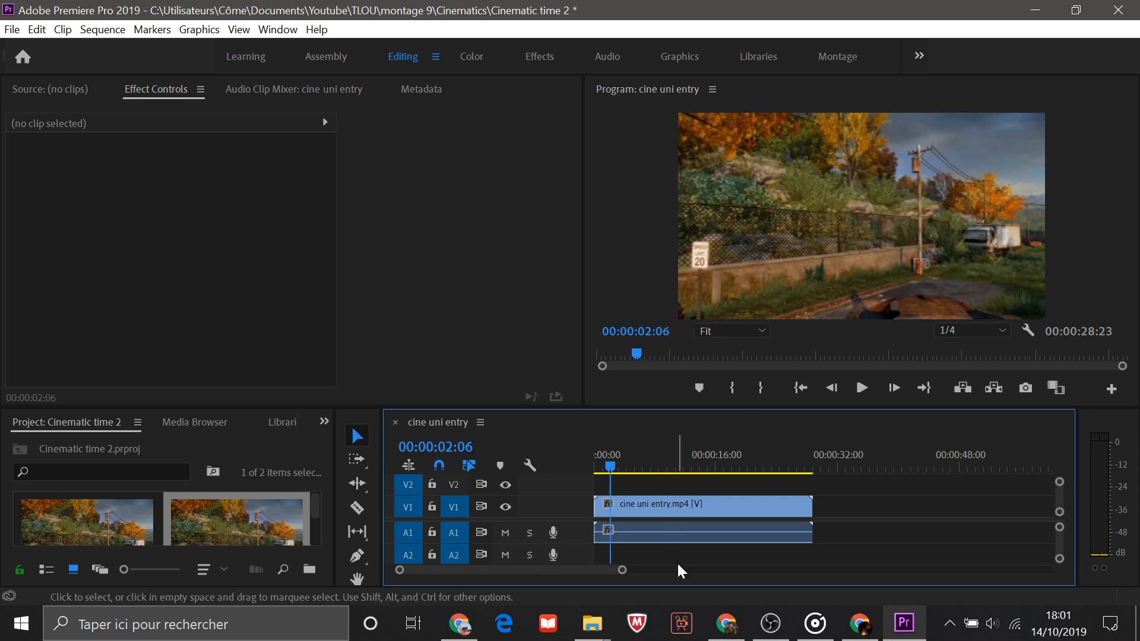
key(c)
click(611, 504)
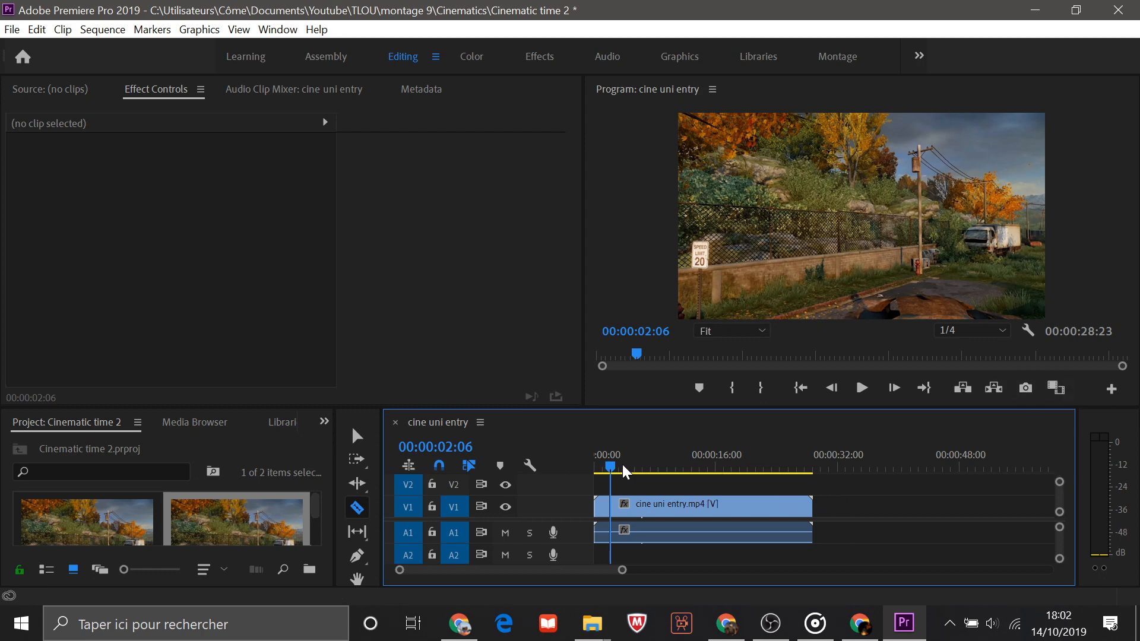
drag(615, 469, 721, 472)
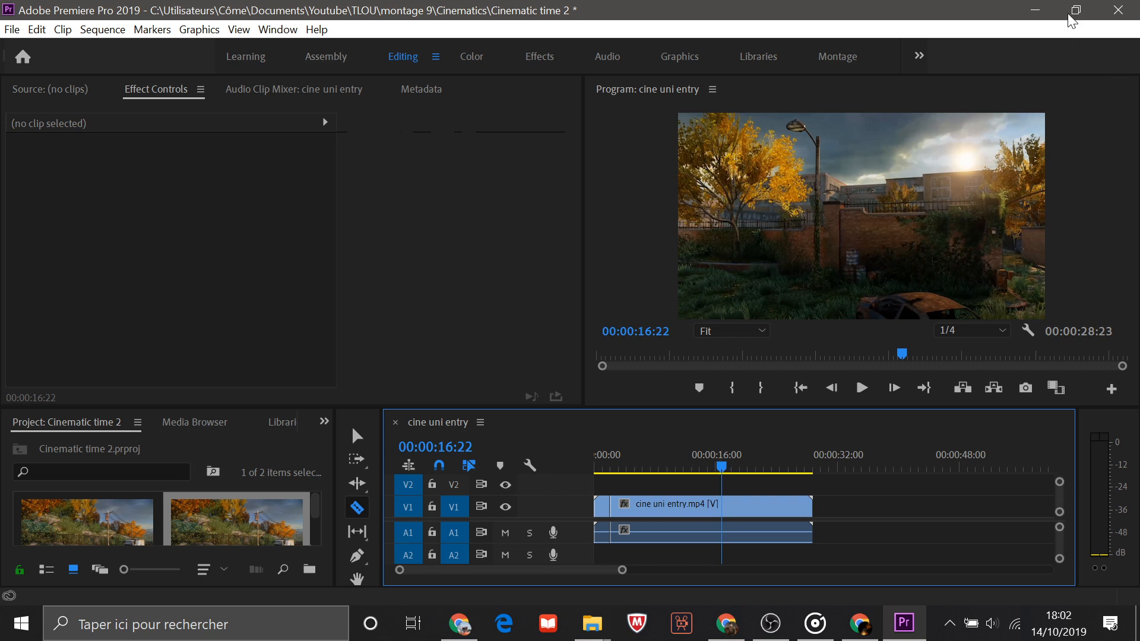
click(1035, 10)
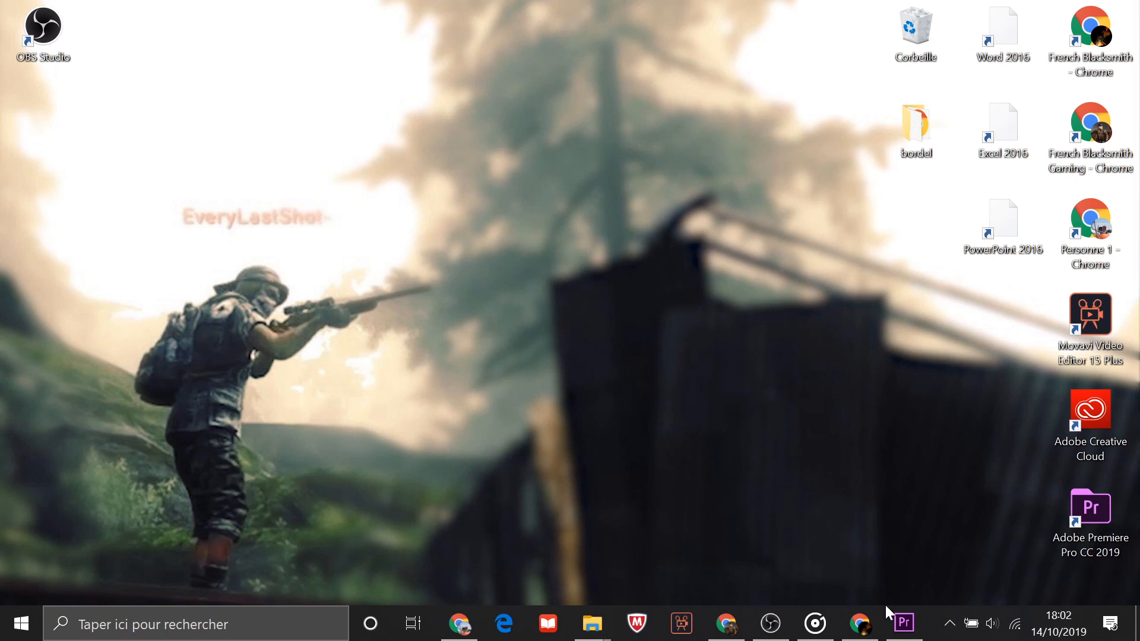
click(904, 622)
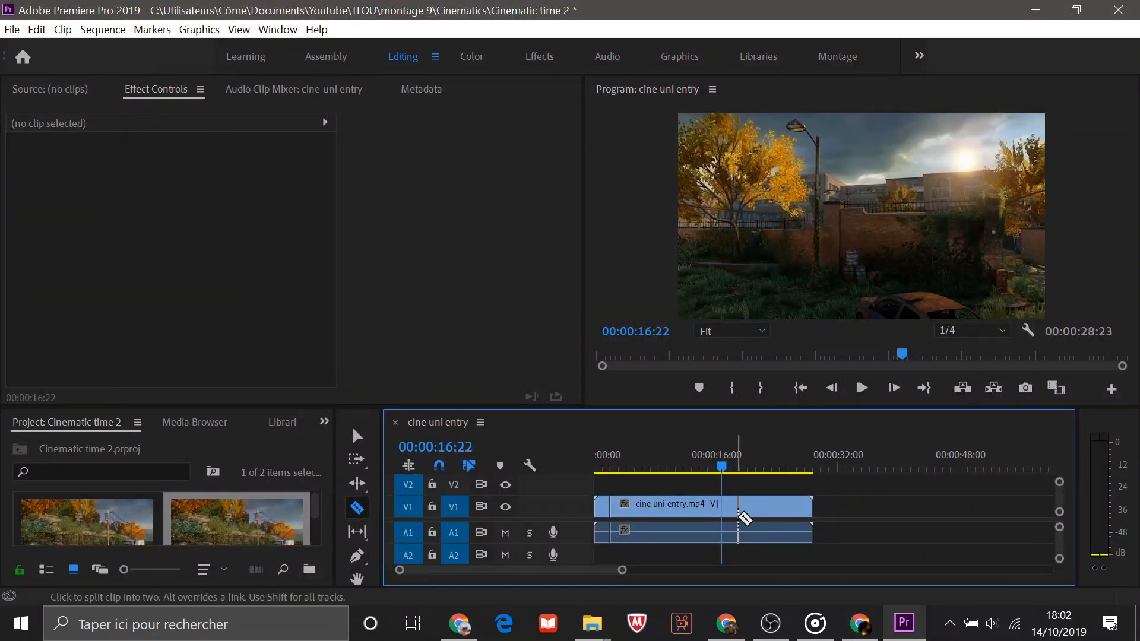
Step: Split the cine uni entry clip near its end, at 00:00:24:26
drag(714, 466, 804, 472)
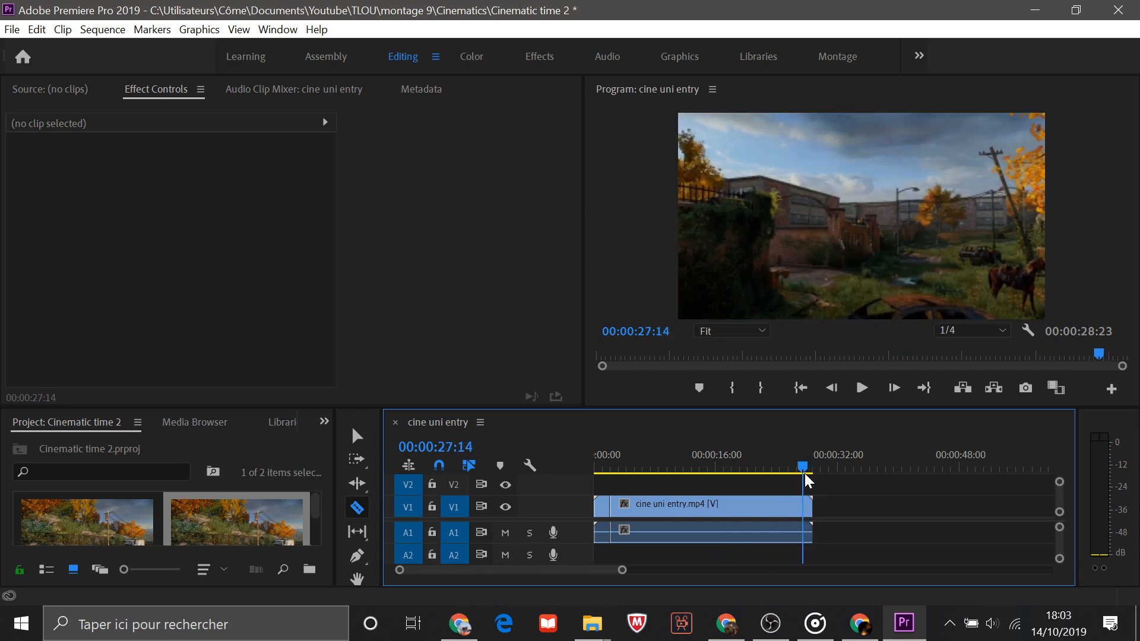
key(Left)
key(Left)
key(Left)
key(Left)
key(Left)
key(Left)
key(Left)
key(Left)
key(Left)
key(Left)
key(Left)
key(Left)
key(Left)
key(Left)
key(Left)
key(Left)
key(Left)
key(Left)
key(Left)
key(Left)
key(Left)
key(Left)
key(Left)
key(Left)
key(Left)
key(Left)
key(Left)
key(Left)
key(Left)
key(Left)
key(Left)
key(Left)
key(Left)
key(Left)
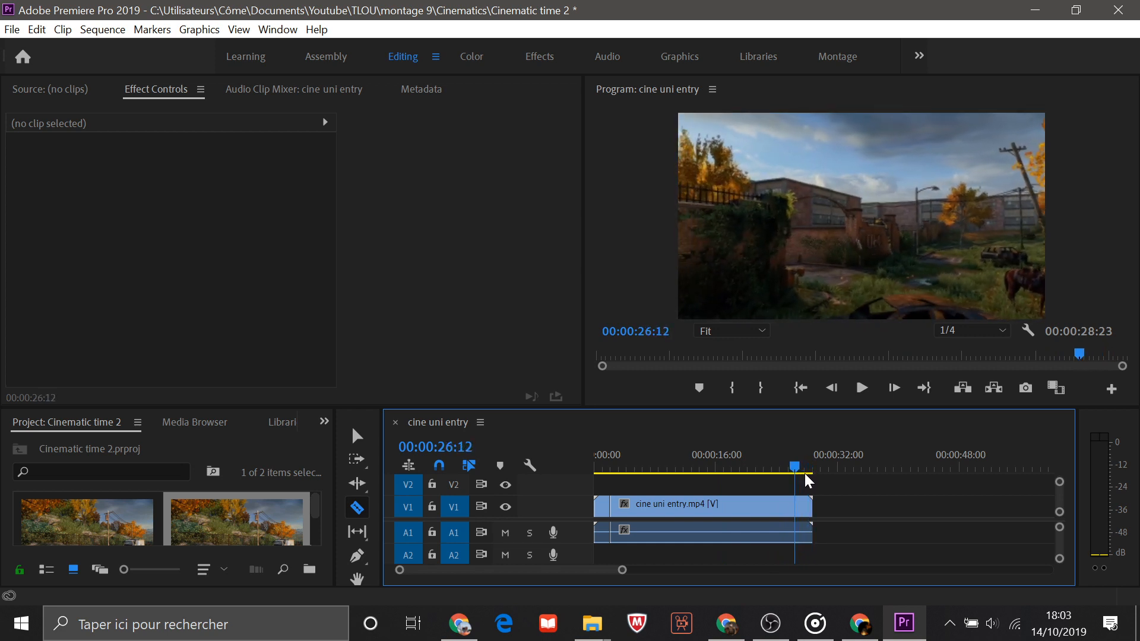
key(Left)
key(Left)
key(Left)
key(Left)
key(Left)
key(Left)
key(Left)
key(Left)
key(Left)
key(Left)
key(Left)
key(Left)
key(Left)
key(Left)
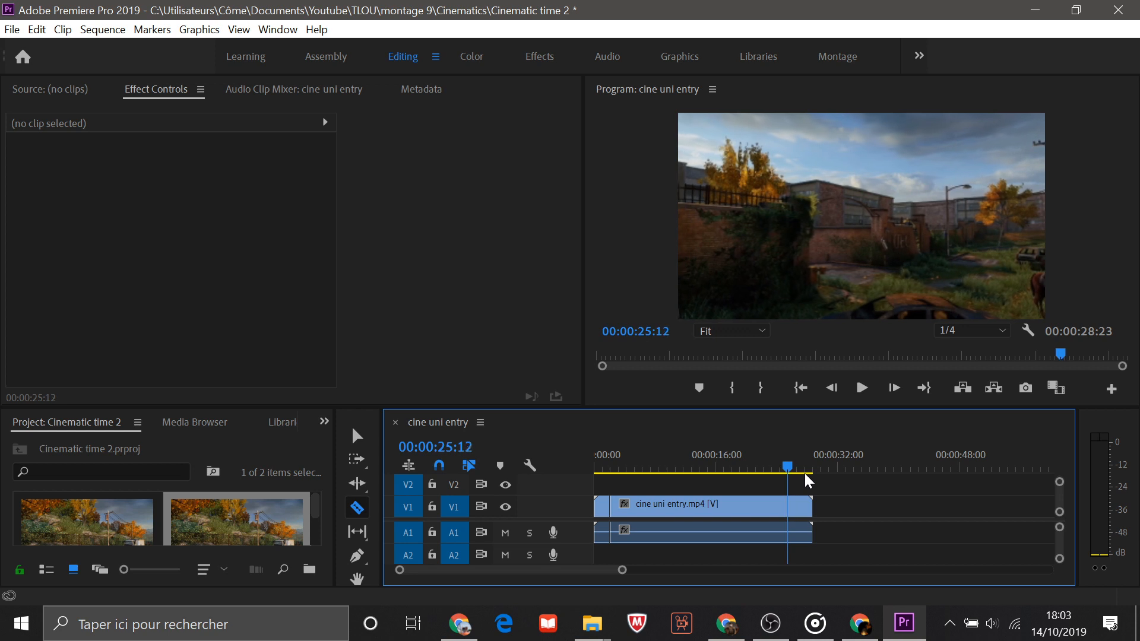
key(Left)
key(Left)
key(Left)
key(Left)
key(Left)
key(Left)
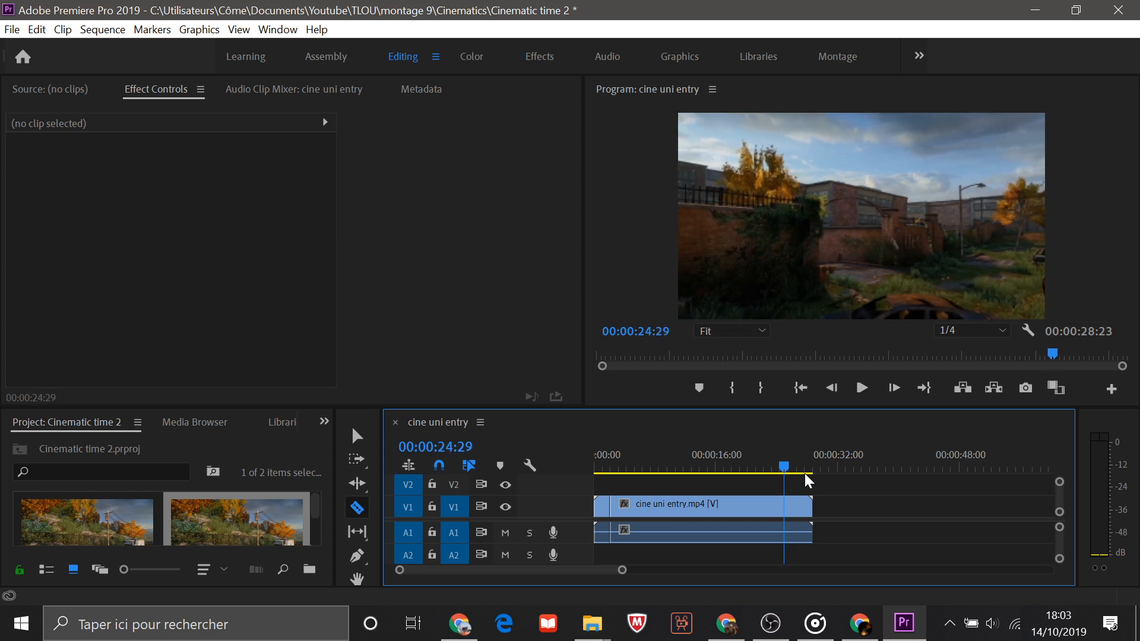
click(785, 505)
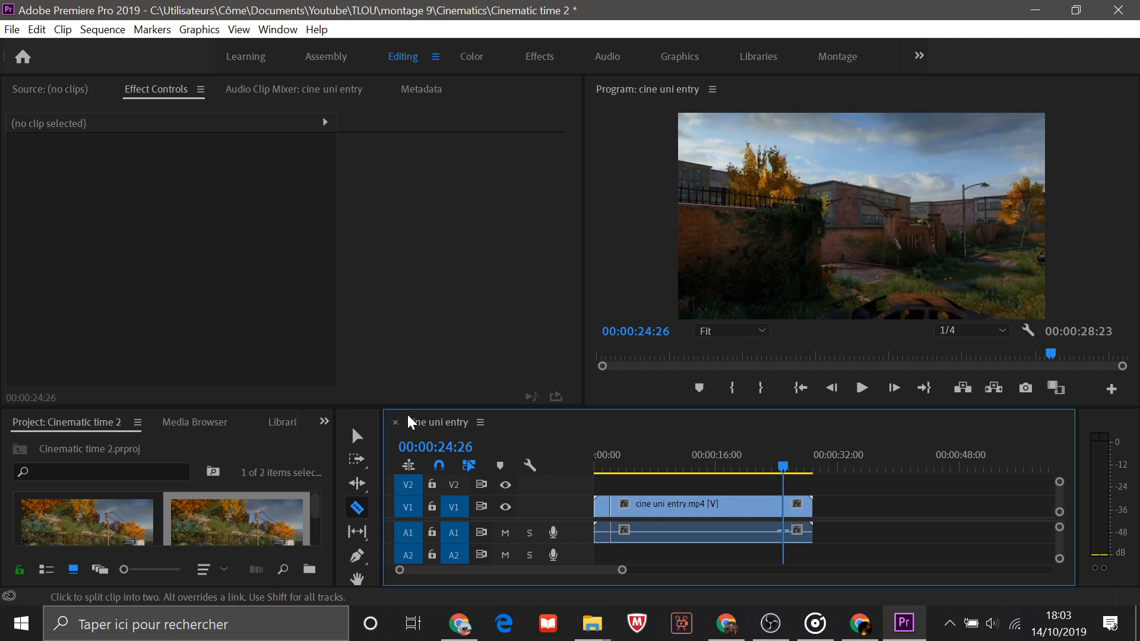
Step: Delete the cut-off pieces at both ends of the clip and move the remaining part to the start of the sequence
click(356, 436)
click(808, 509)
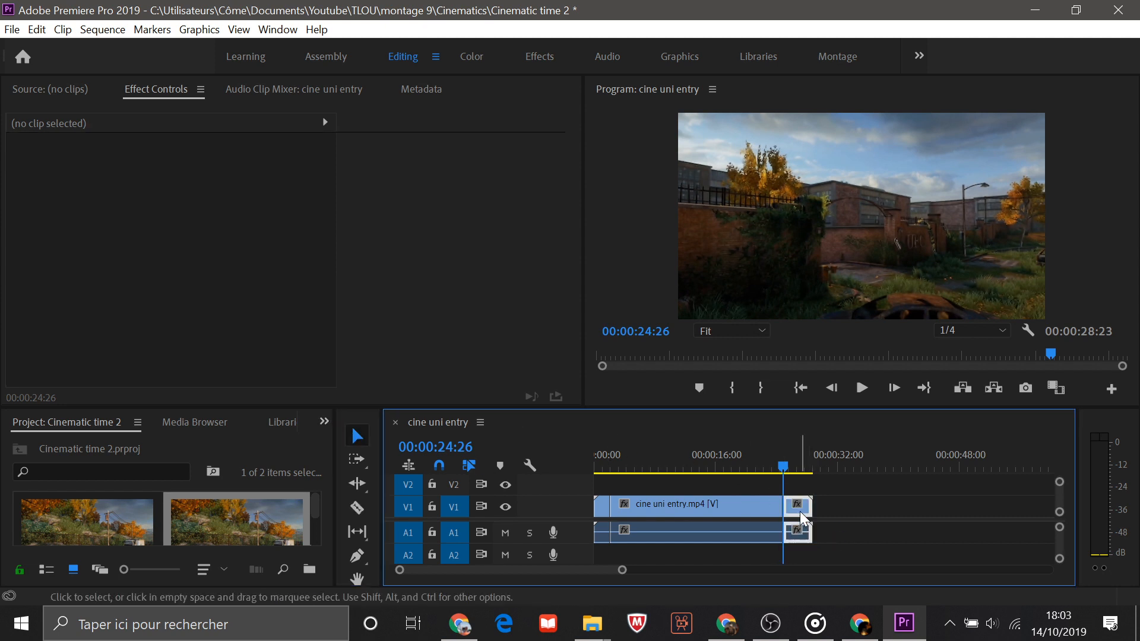
click(800, 511)
key(Delete)
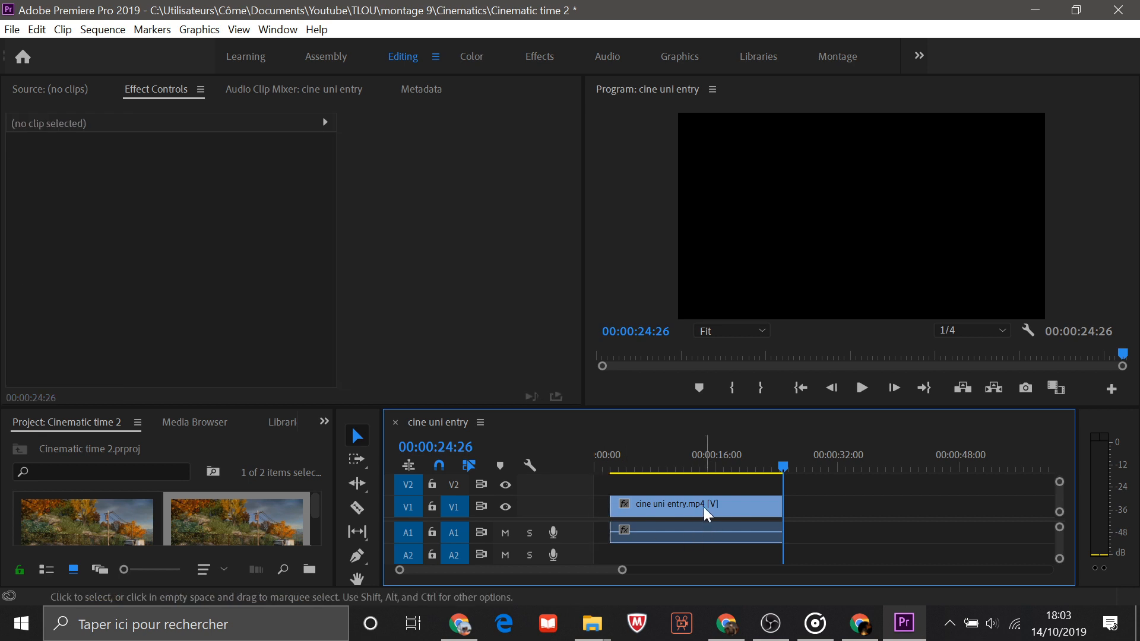
drag(703, 507, 686, 507)
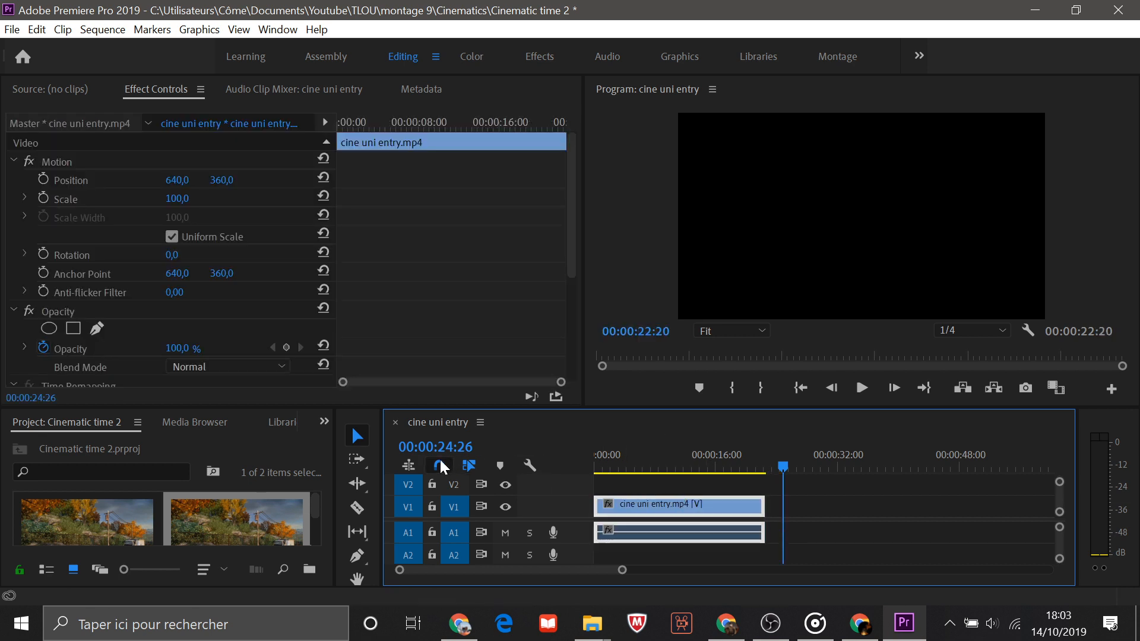
Step: Search the effects for "VR G" and apply VR Glow twice to the cine uni entry clip
click(324, 423)
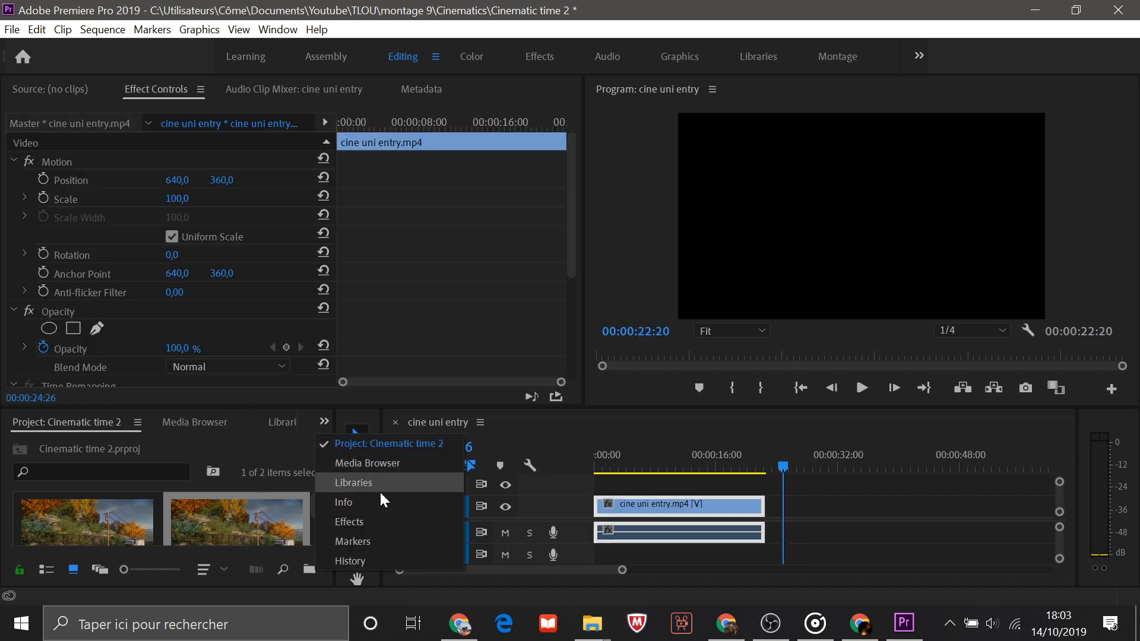
click(368, 522)
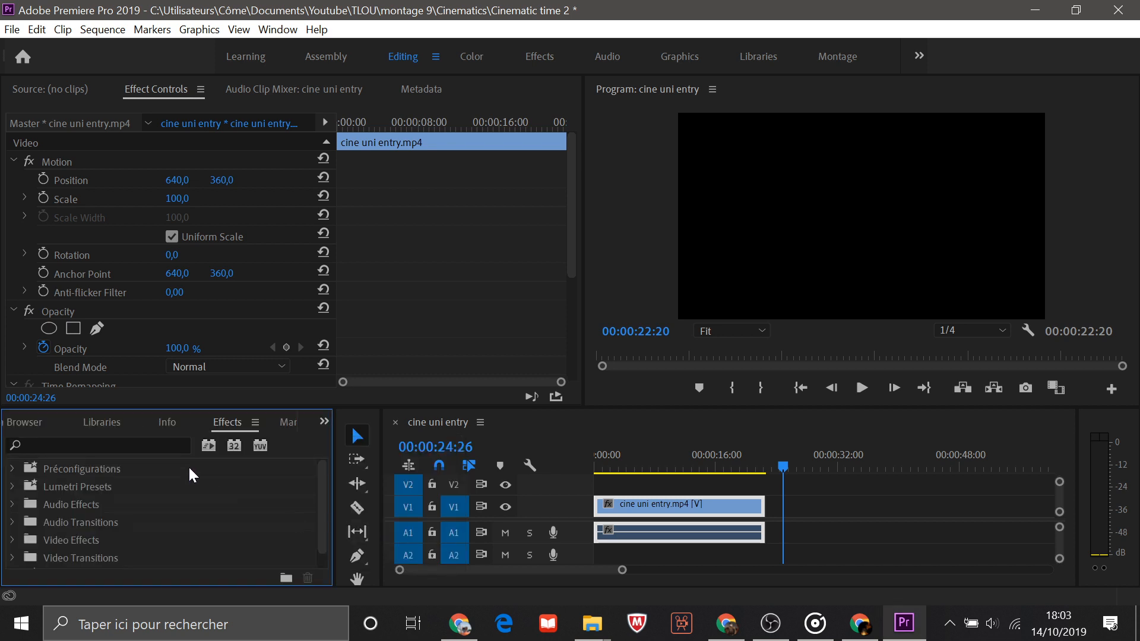
click(90, 442)
key(Caps_Lock)
text(V)
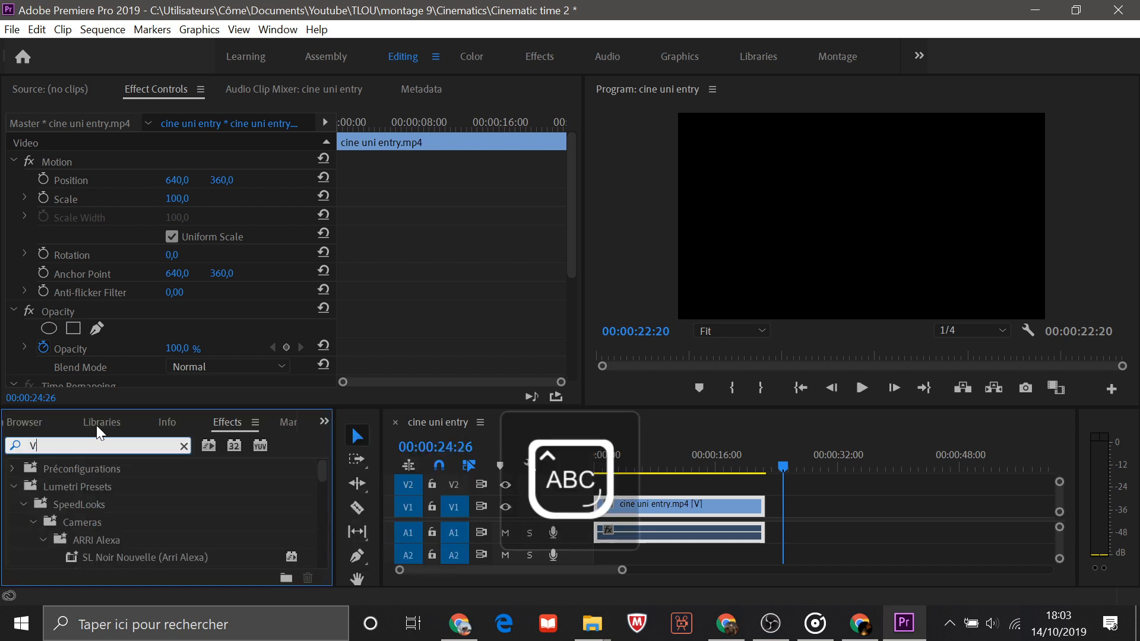
text(R G)
key(Caps_Lock)
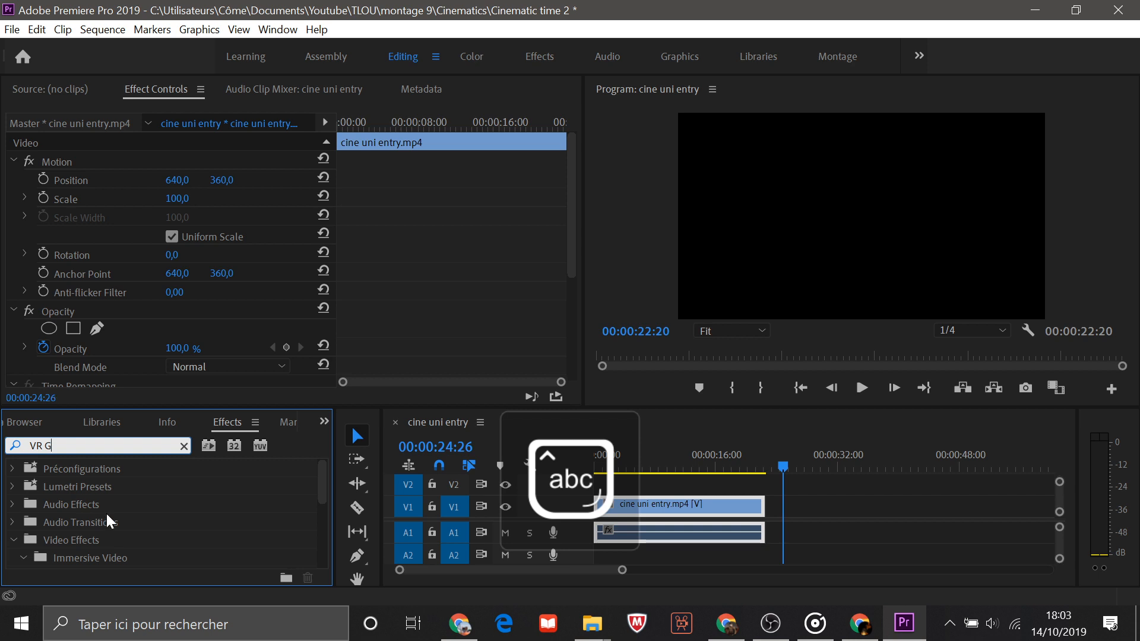
scroll(176, 543, down, 1)
drag(86, 557, 668, 508)
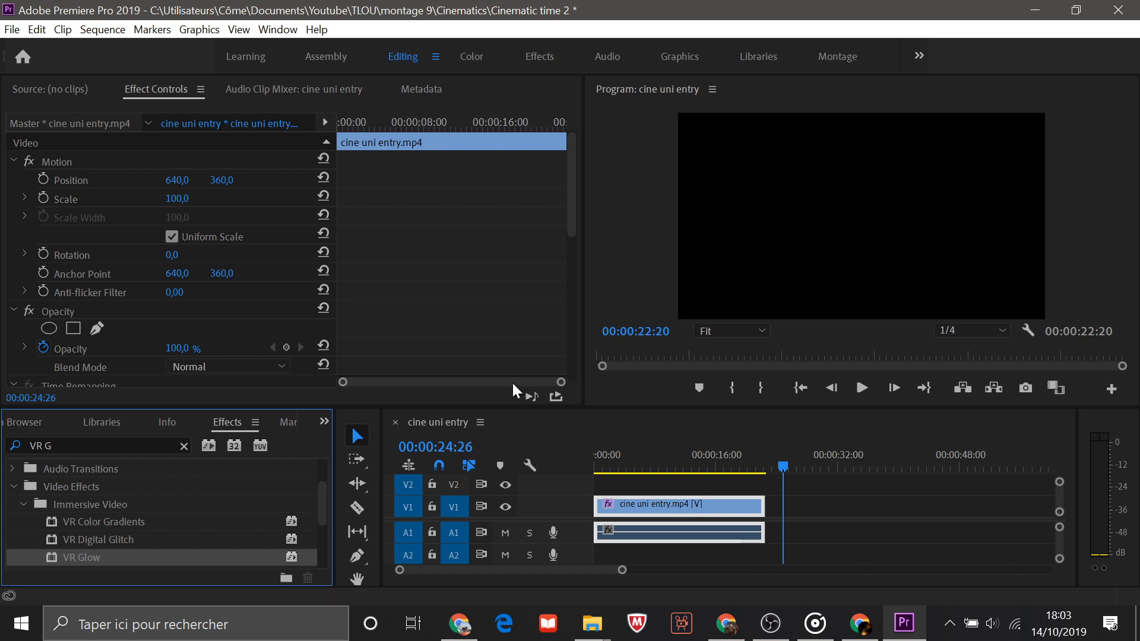
drag(104, 557, 651, 511)
Step: With the sun in view at 00:00:14:26, set the first VR Glow's Glow Radius to 74 and Glow Brightness to 0,90
scroll(461, 300, down, 5)
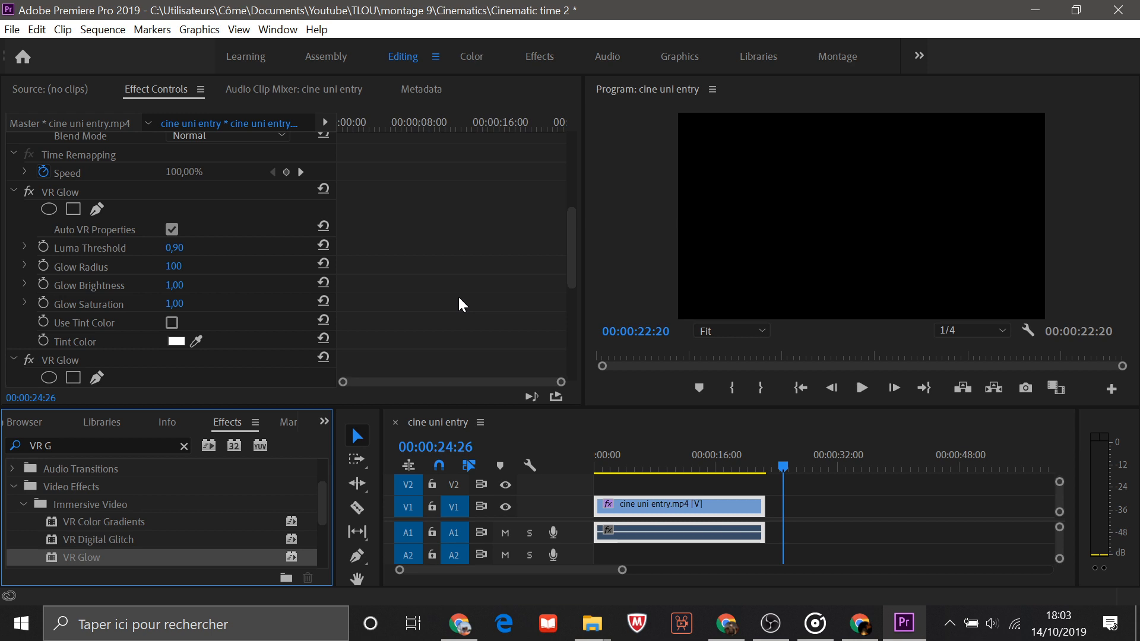
scroll(468, 255, down, 3)
scroll(467, 254, up, 2)
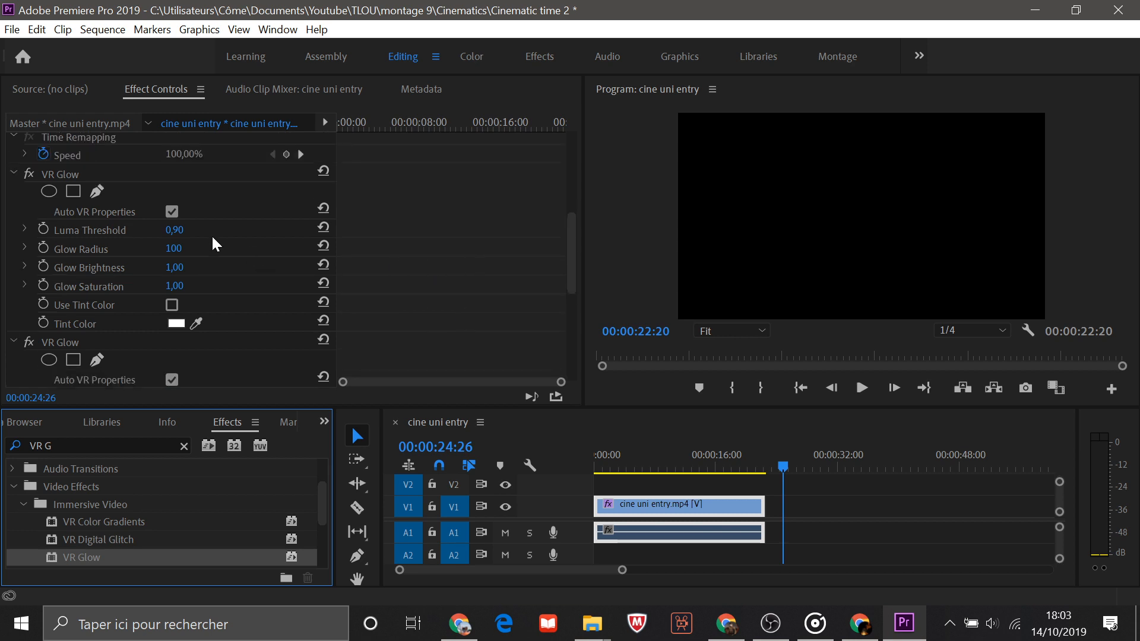
click(176, 250)
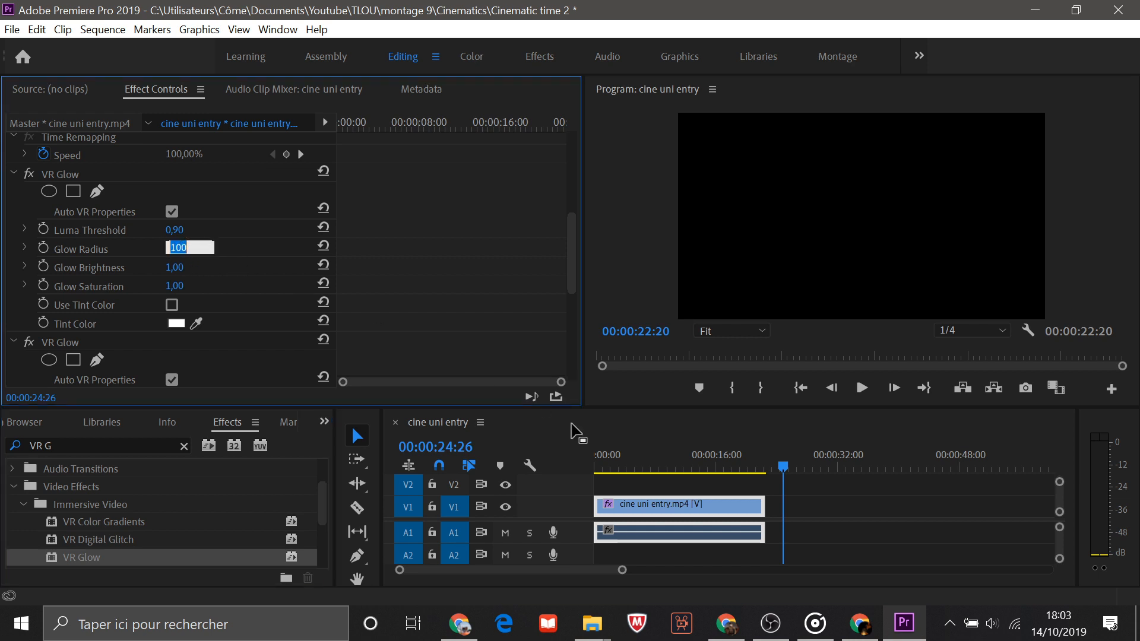
click(660, 468)
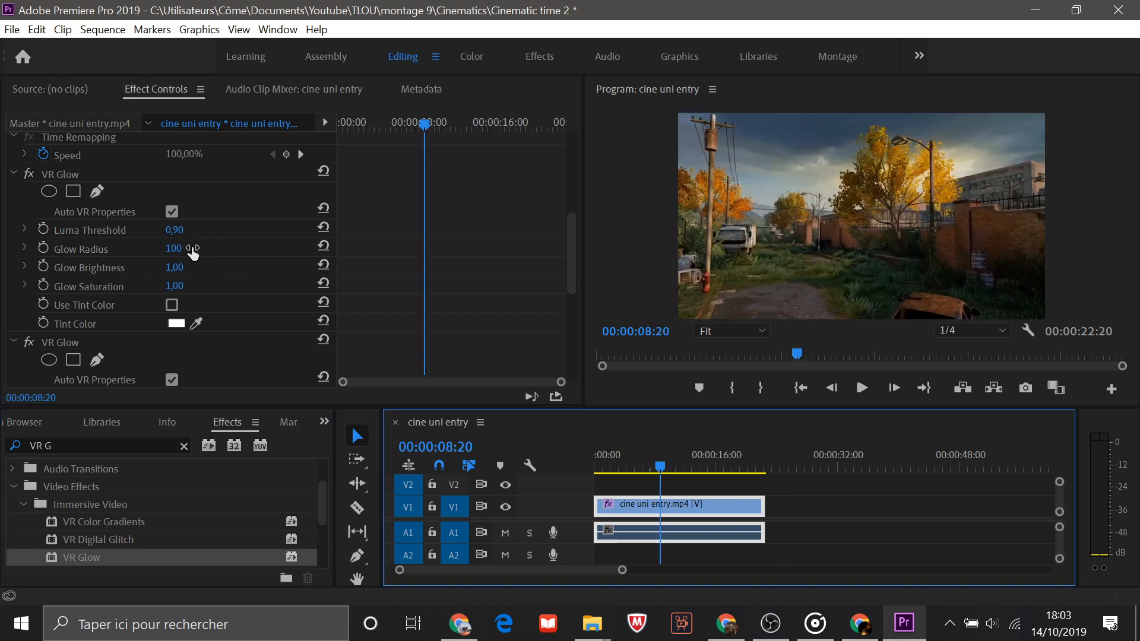
drag(193, 254, 183, 253)
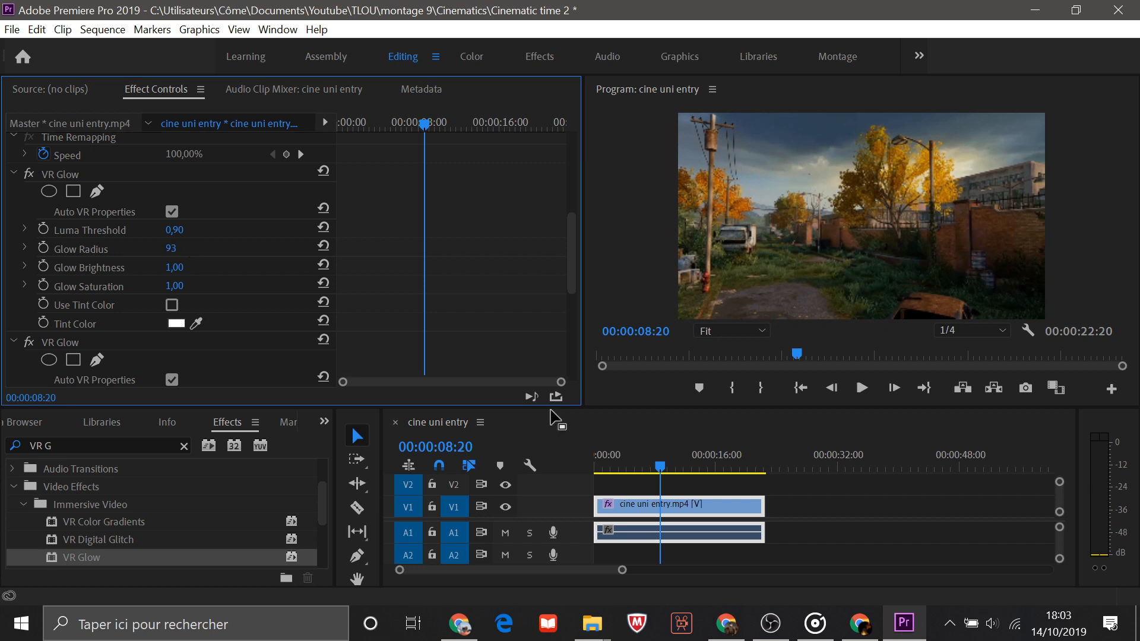
drag(658, 465, 707, 468)
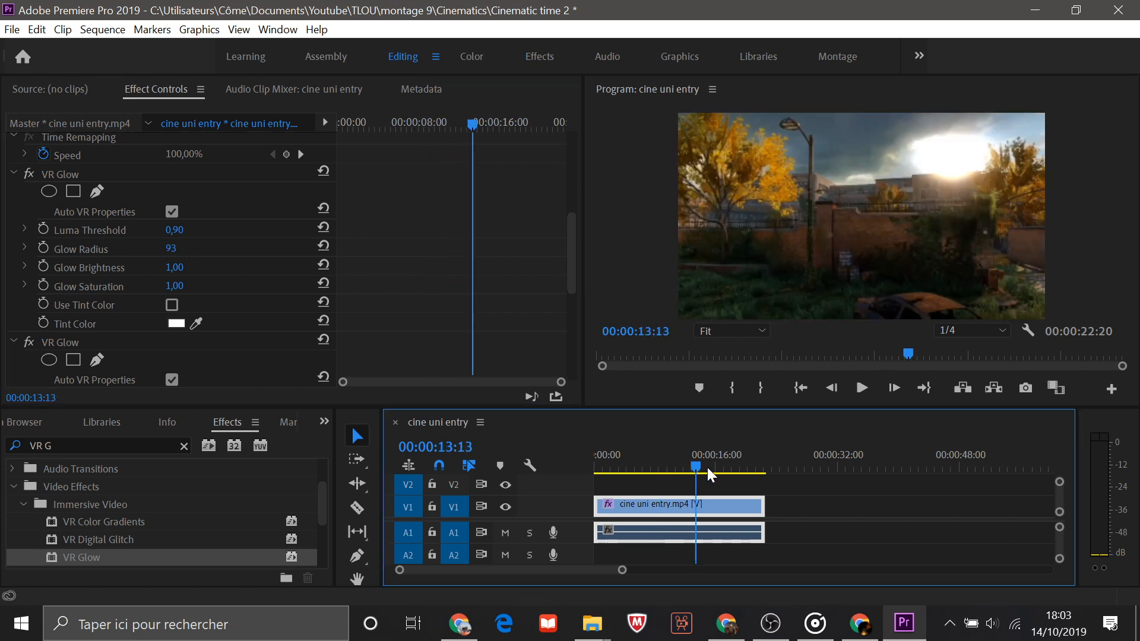
drag(172, 248, 133, 267)
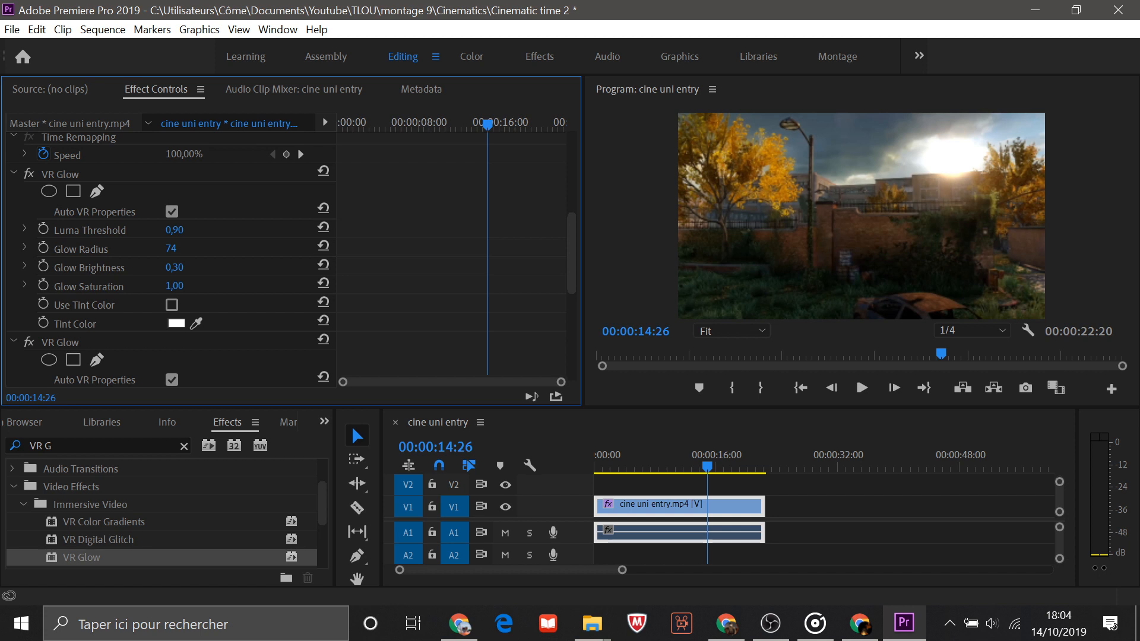
drag(175, 267, 192, 267)
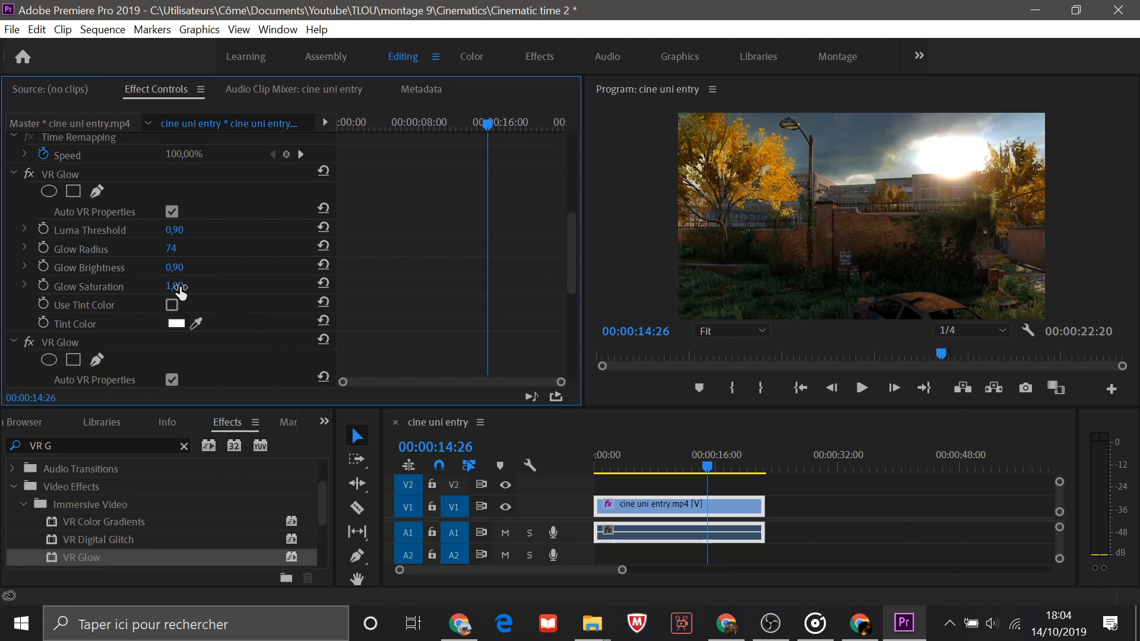
Step: Set the second VR Glow's Luma Threshold to 0,60, Glow Radius to 193 and Glow Brightness to 0,60
key(Delete)
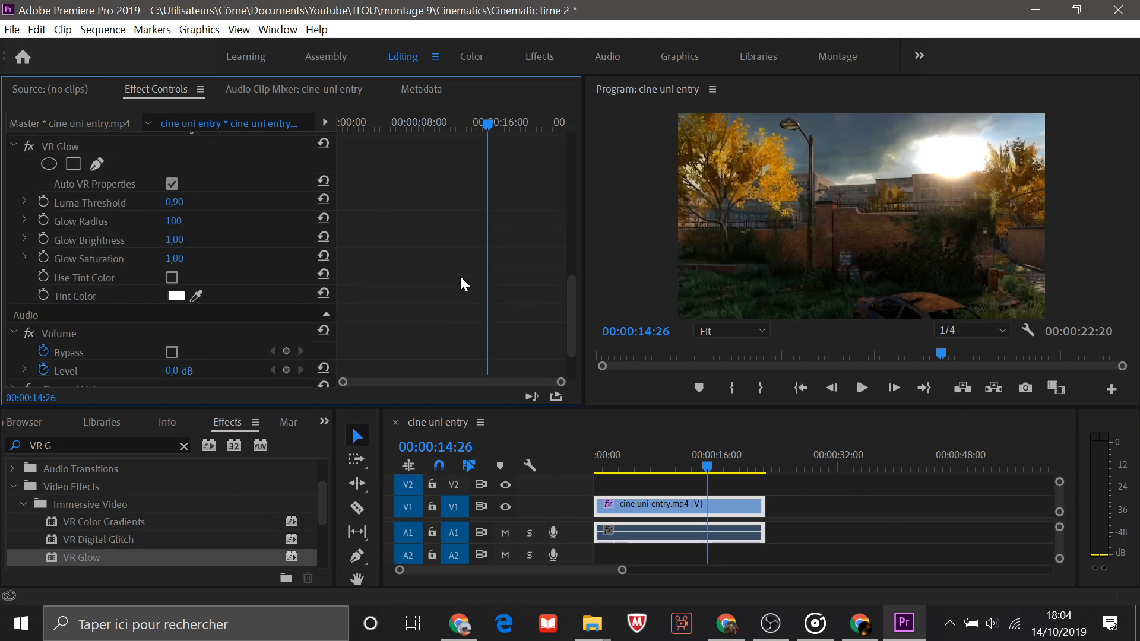
scroll(460, 275, up, 2)
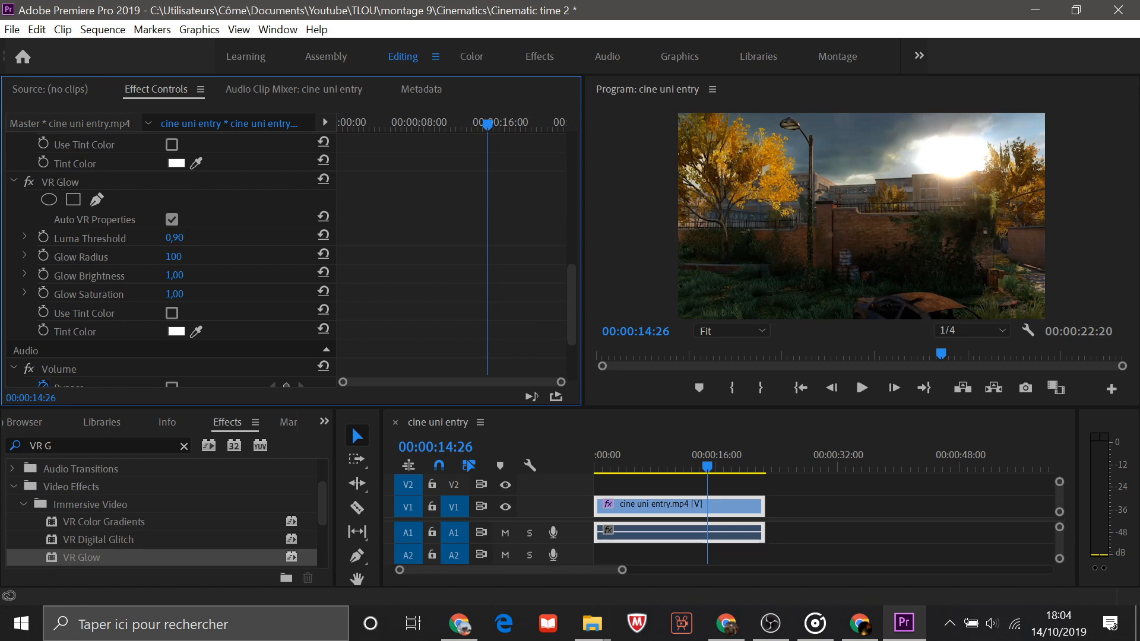
click(177, 237)
key(Caps_Lock)
text(0)
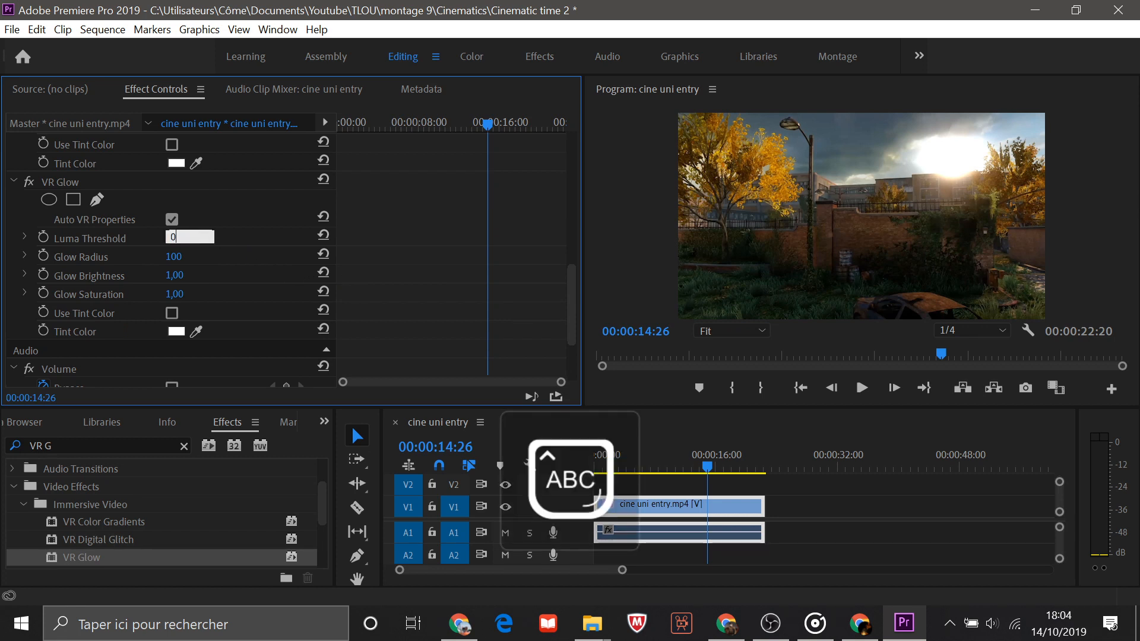
text(.6)
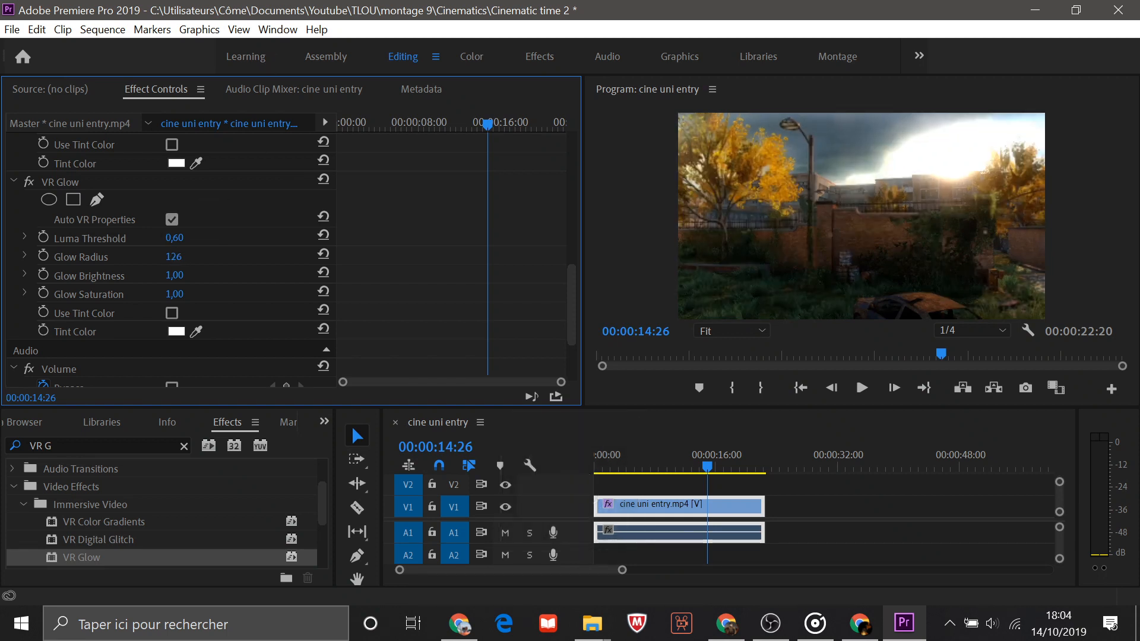
mouse_move(175, 261)
mouse_down()
mouse_move(191, 257)
mouse_move(155, 274)
mouse_move(191, 276)
mouse_up()
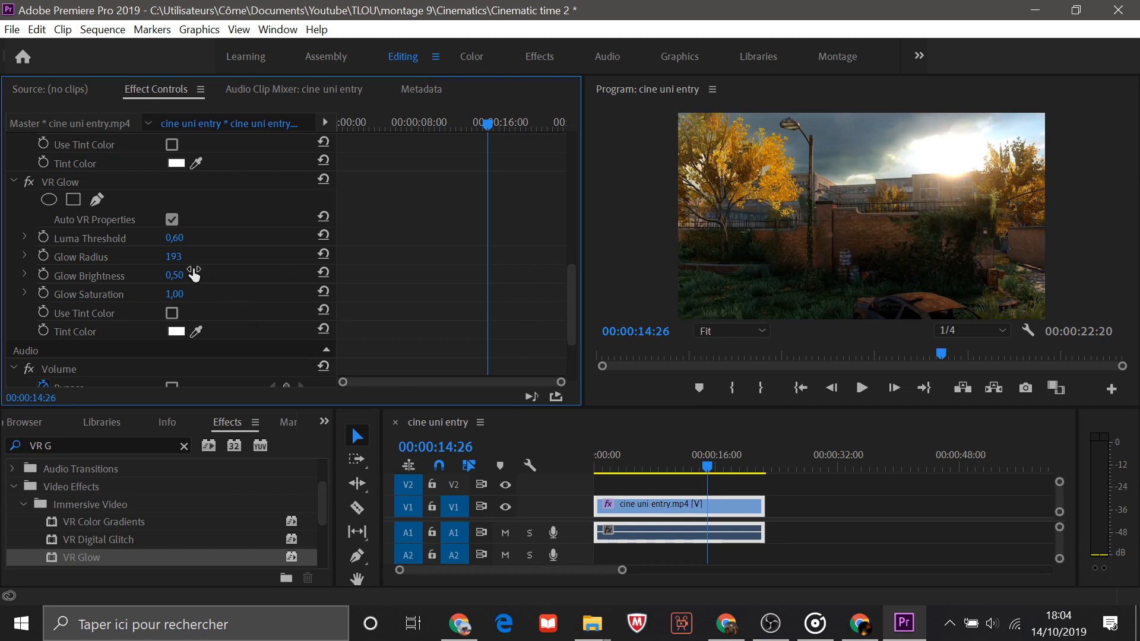
click(175, 274)
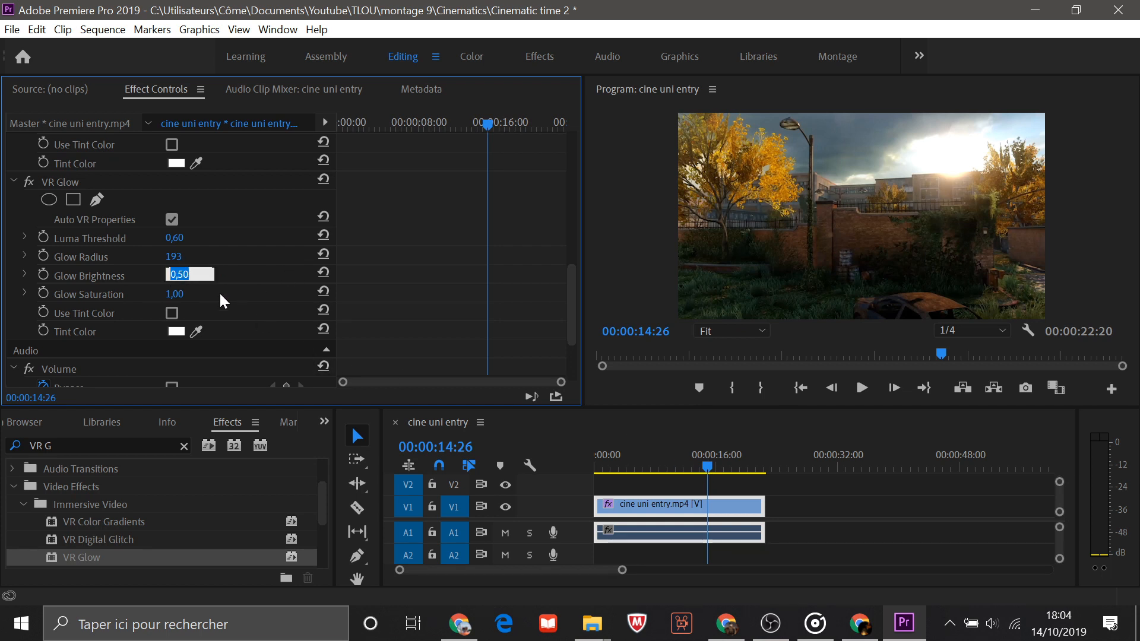
text(0,60)
key(Return)
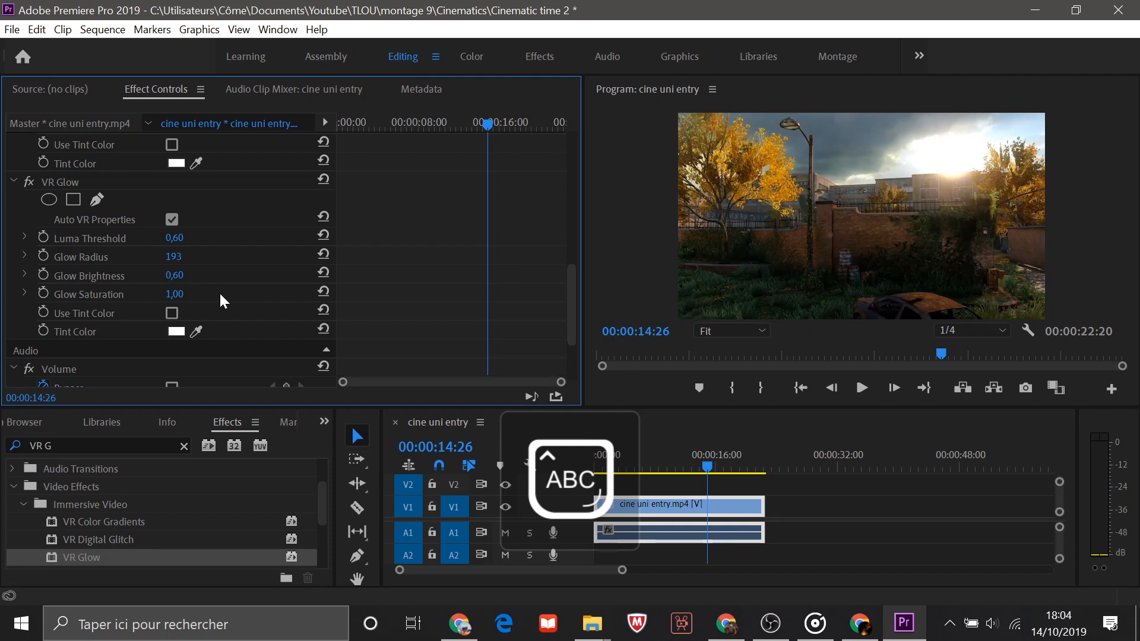
key(Caps_Lock)
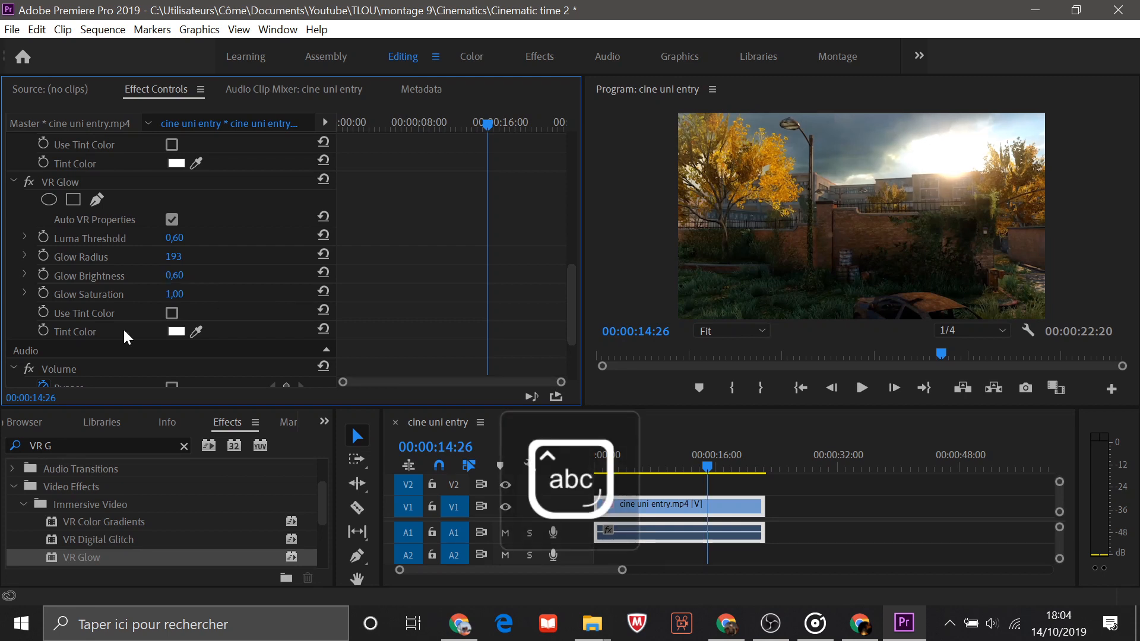
Step: Enable Use Tint Color on the second VR Glow and set its Tint Color to a pale orange with a hue of about 33°
click(172, 313)
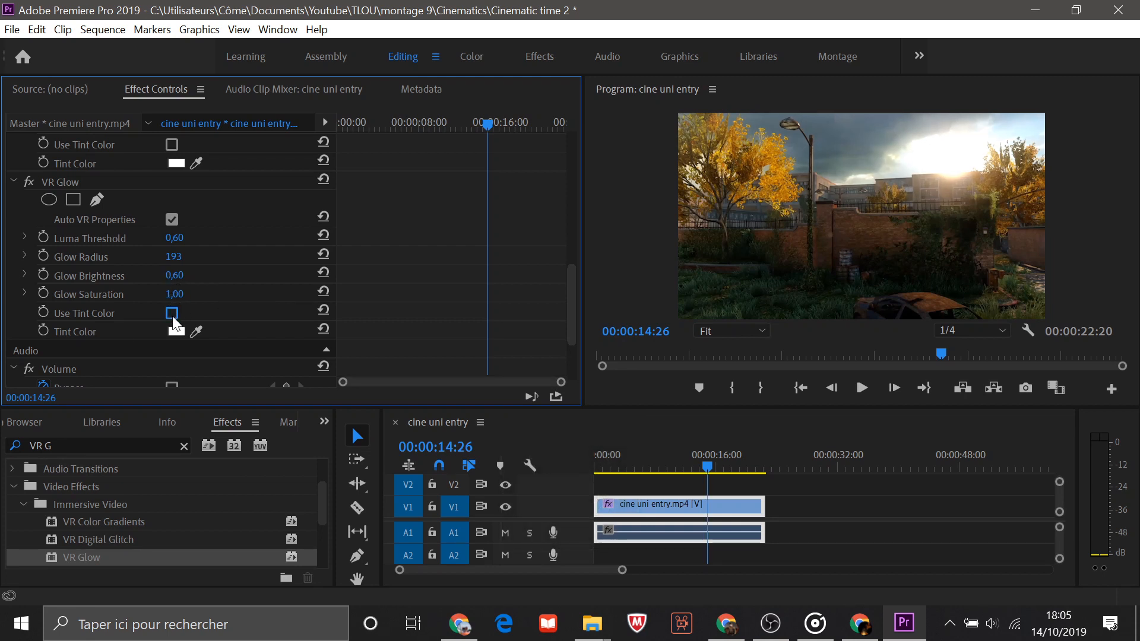
click(176, 331)
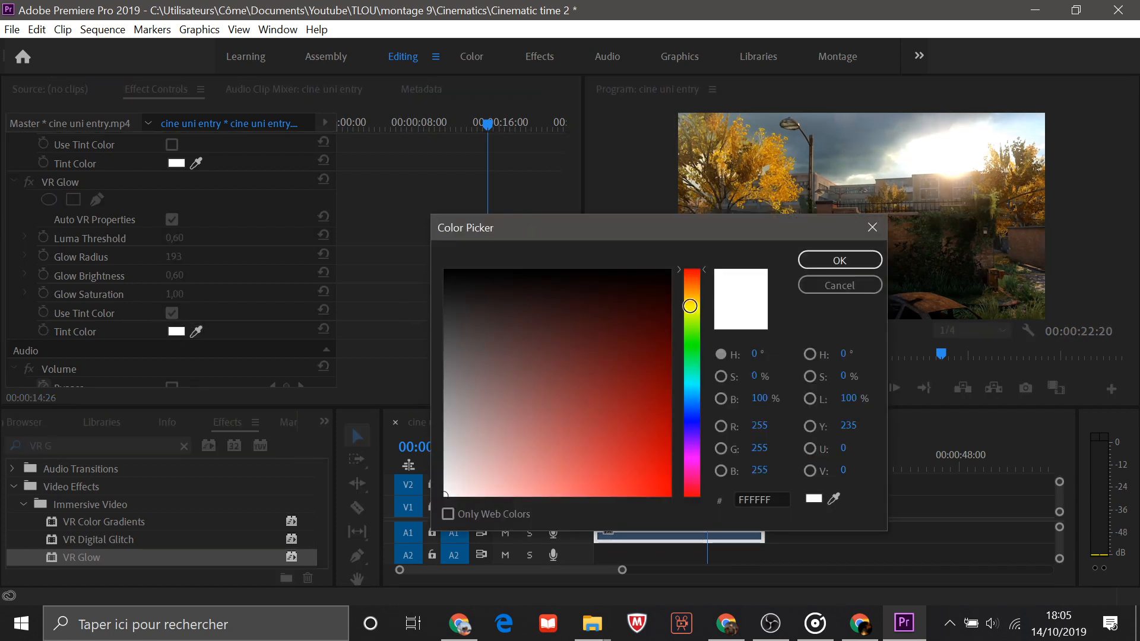
click(695, 287)
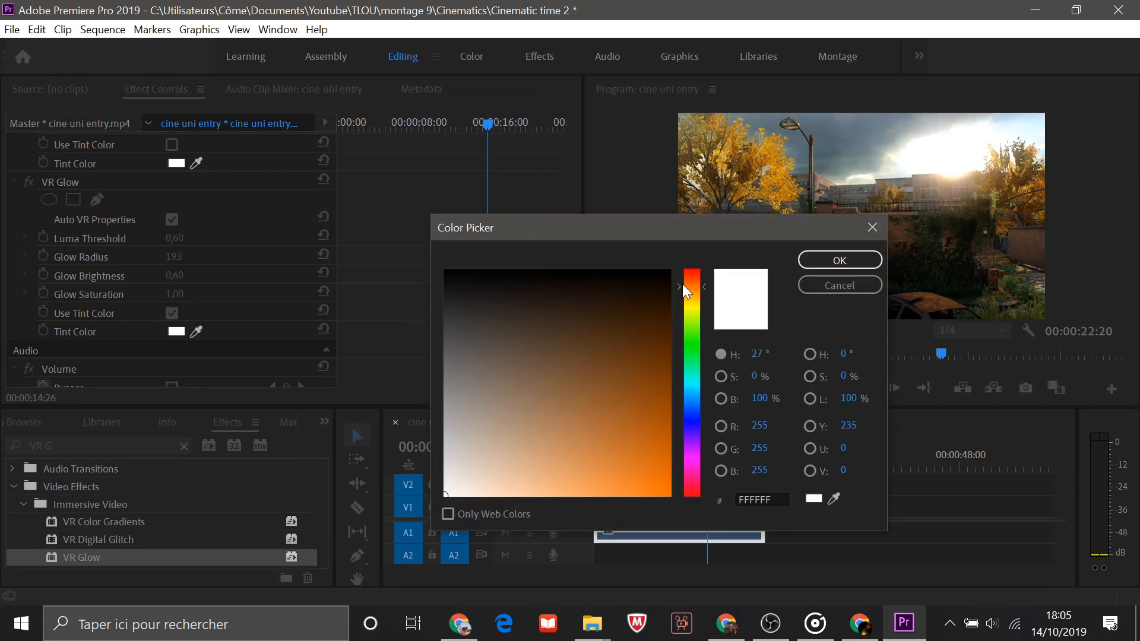
drag(690, 285, 690, 290)
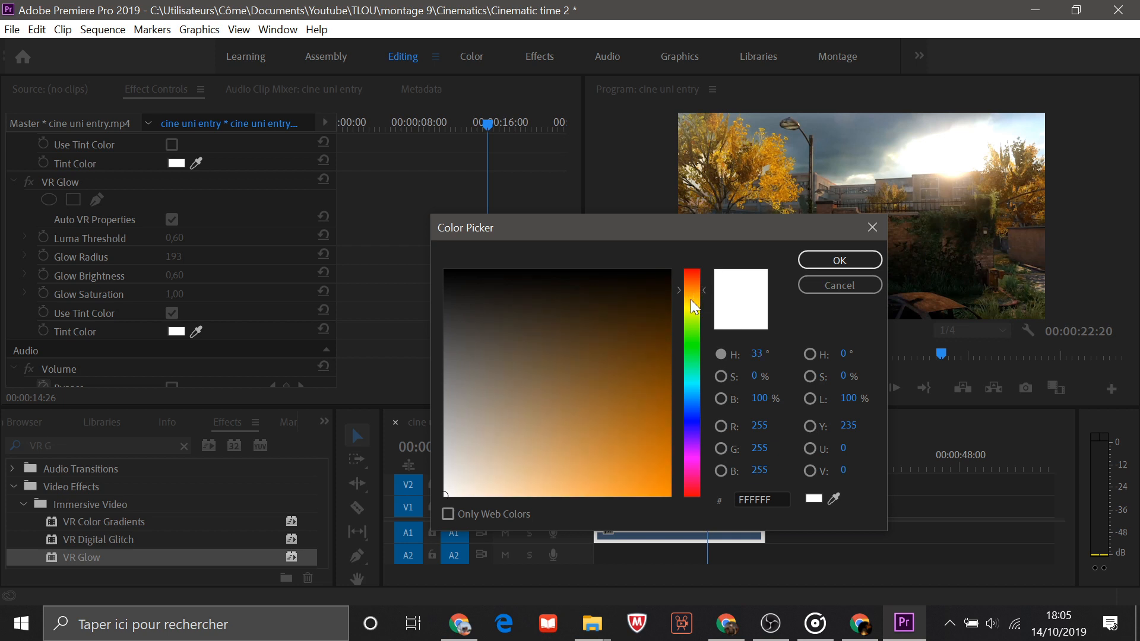
drag(597, 494, 527, 496)
click(840, 260)
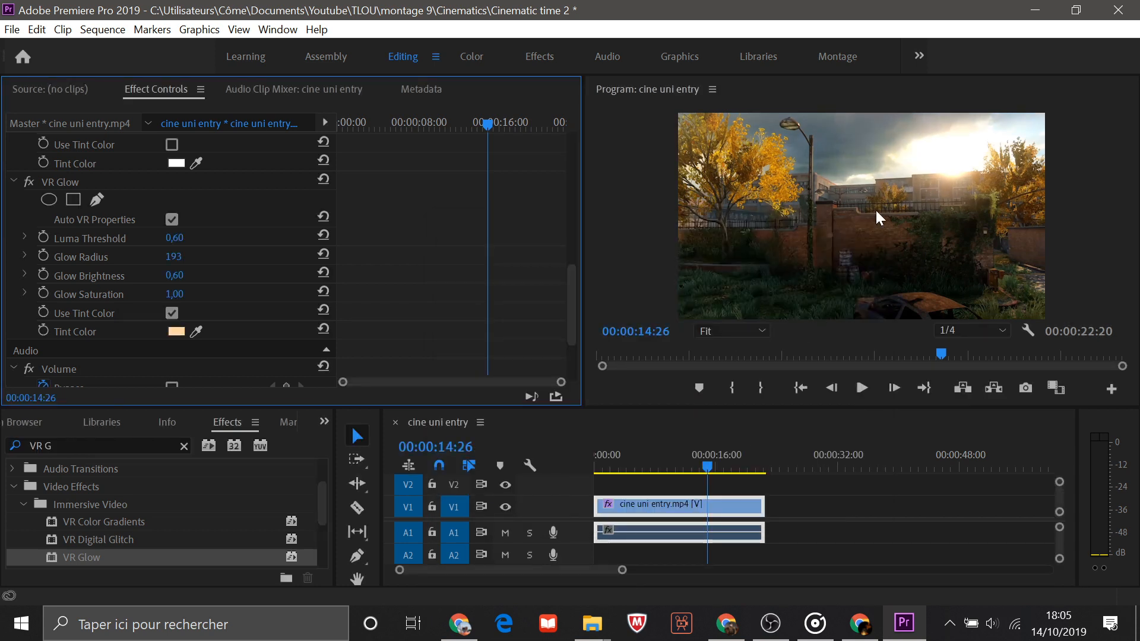
click(172, 313)
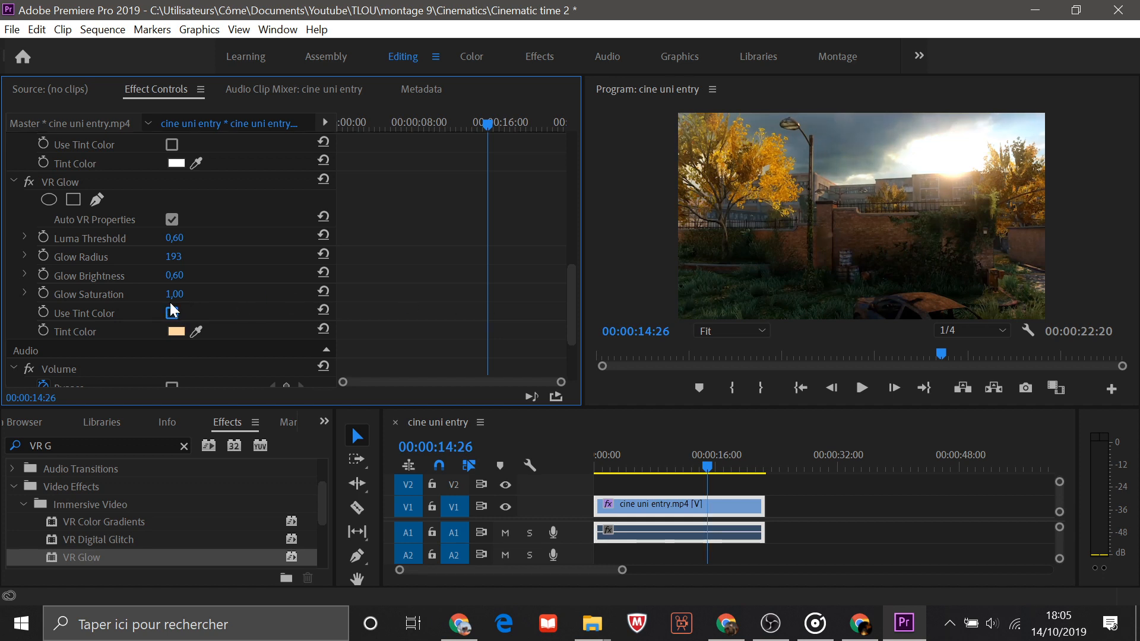
click(173, 313)
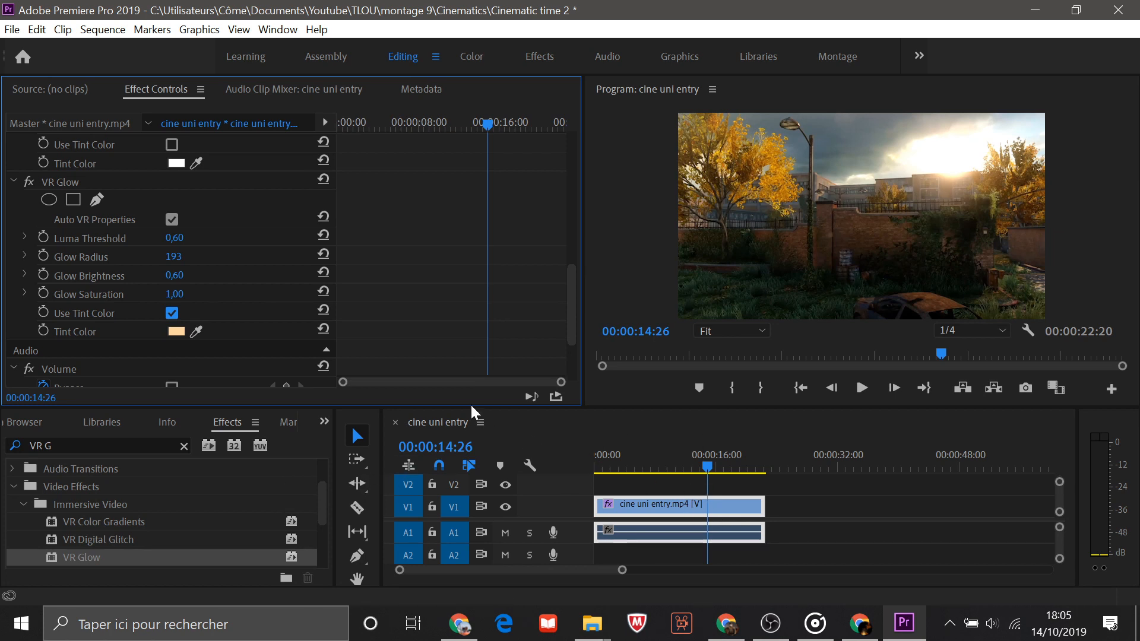
Step: Search the effects for "Lens F" and apply Lens Flare to the cine uni entry clip
click(12, 444)
key(BackSpace)
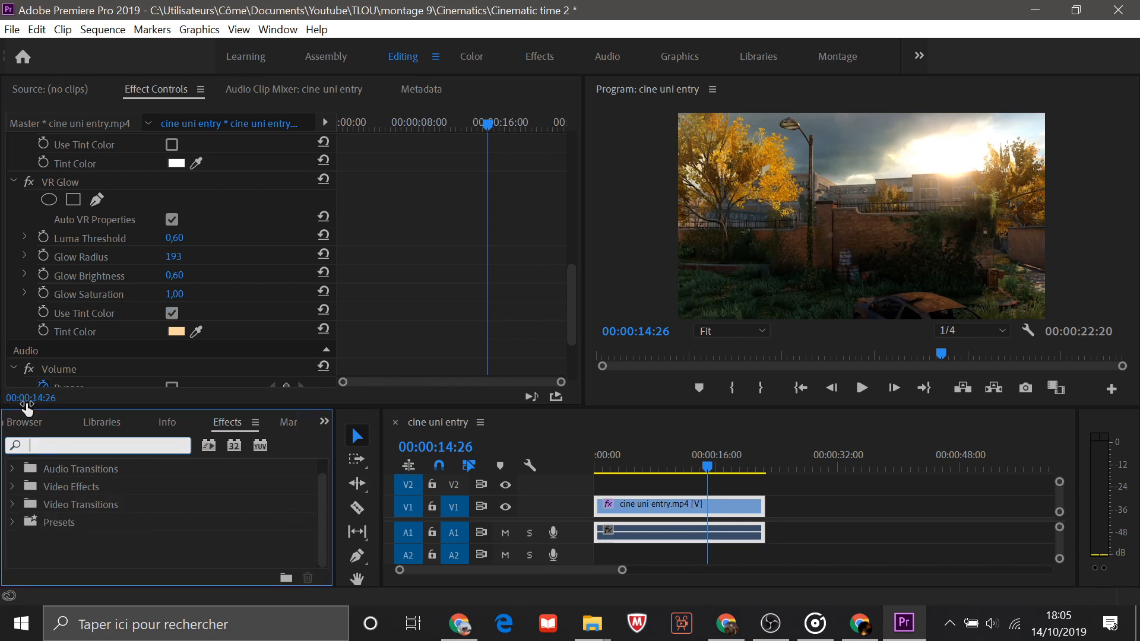
key(Caps_Lock)
text(L)
key(Caps_Lock)
text(ens)
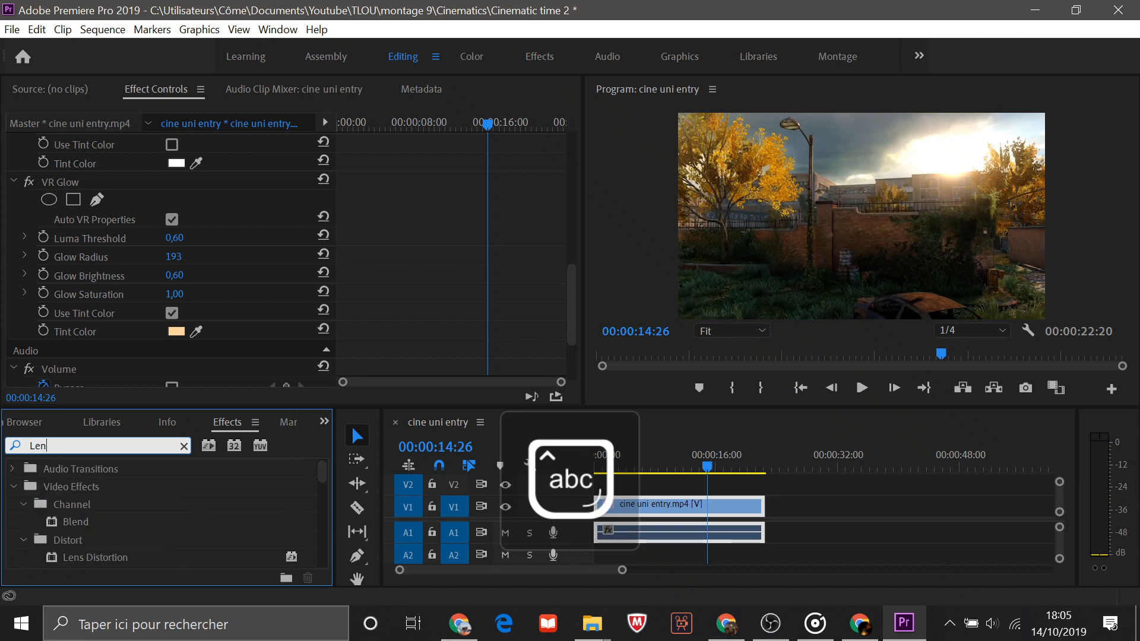
key(Caps_Lock)
text(F)
key(Caps_Lock)
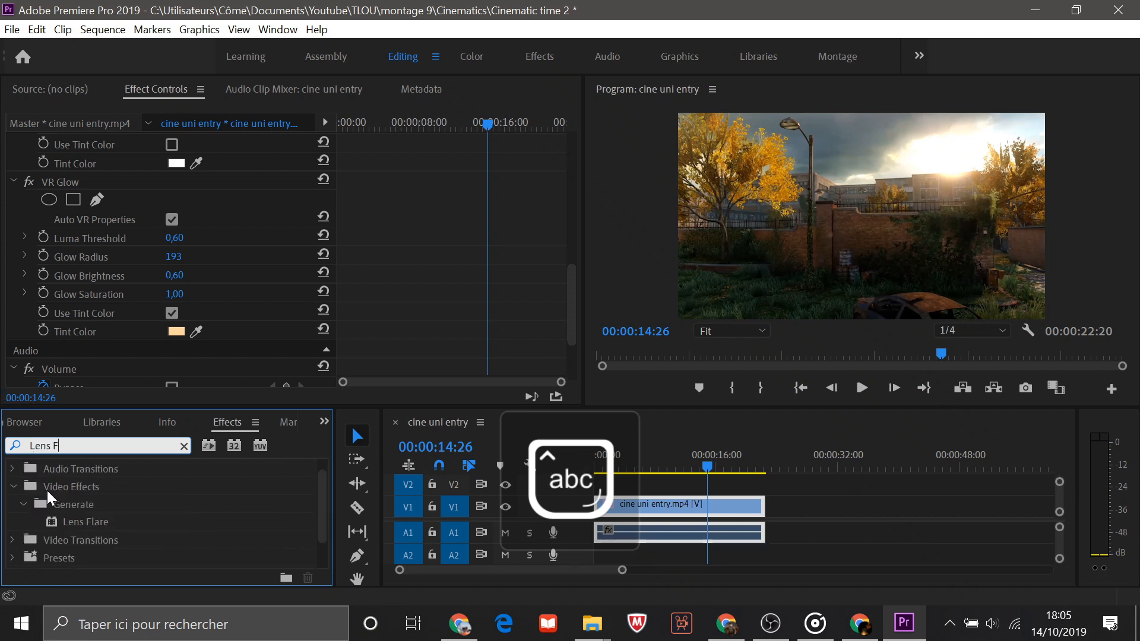
drag(75, 522, 702, 513)
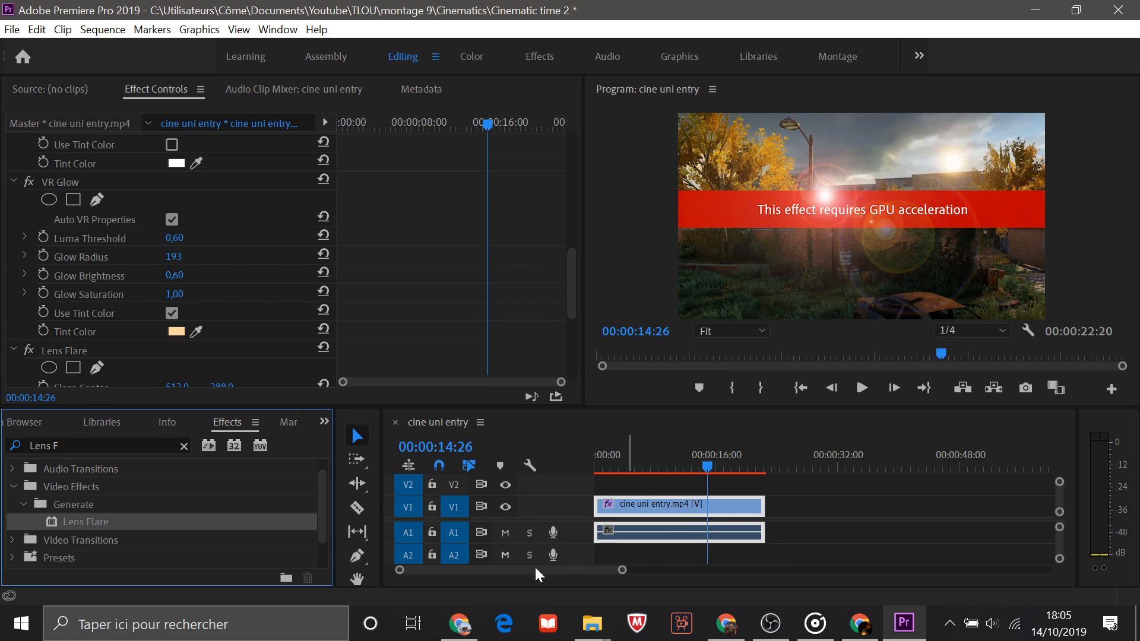
Step: Try the Flare Center at 983,0 and 182,0 over the sun, and delete the Lens Flare effect from the clip
scroll(433, 282, down, 5)
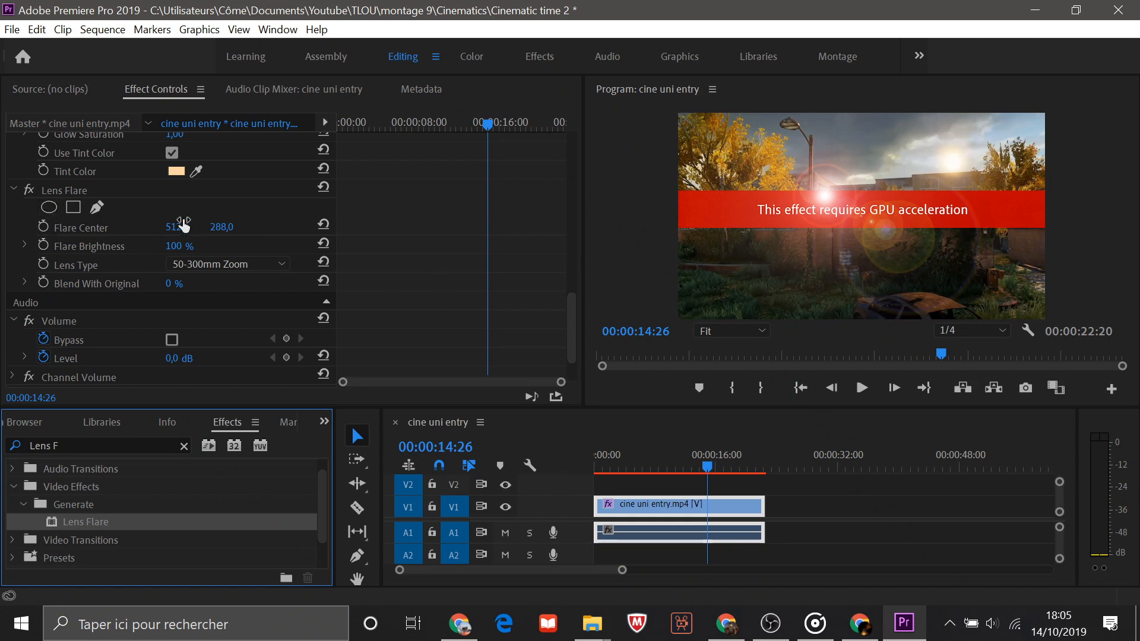
drag(177, 227, 428, 227)
drag(230, 228, 203, 227)
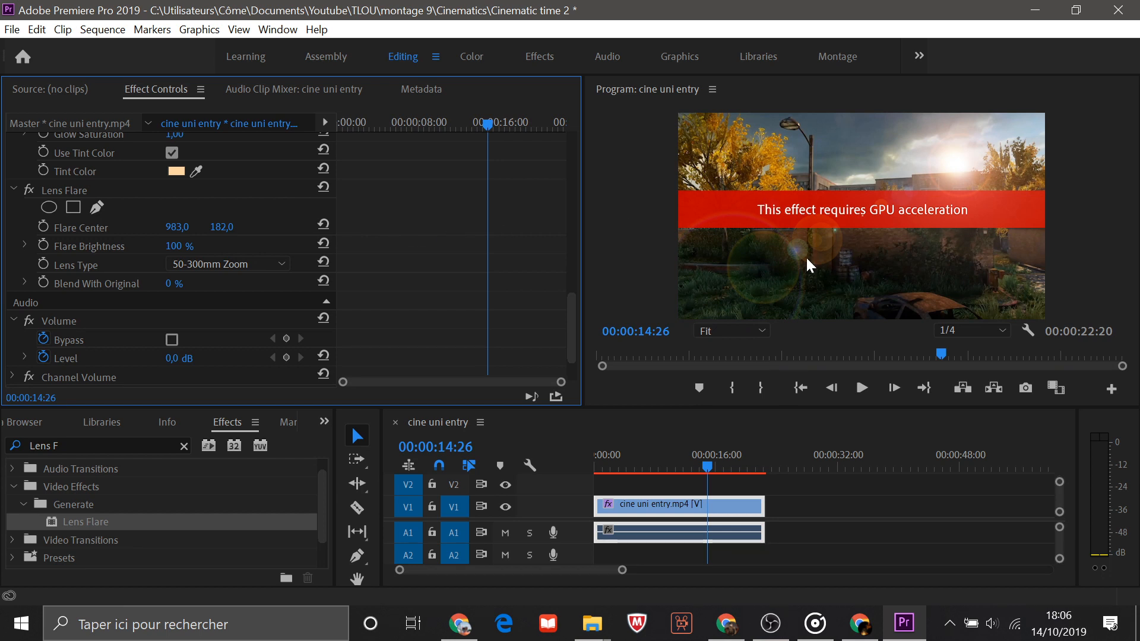
click(53, 189)
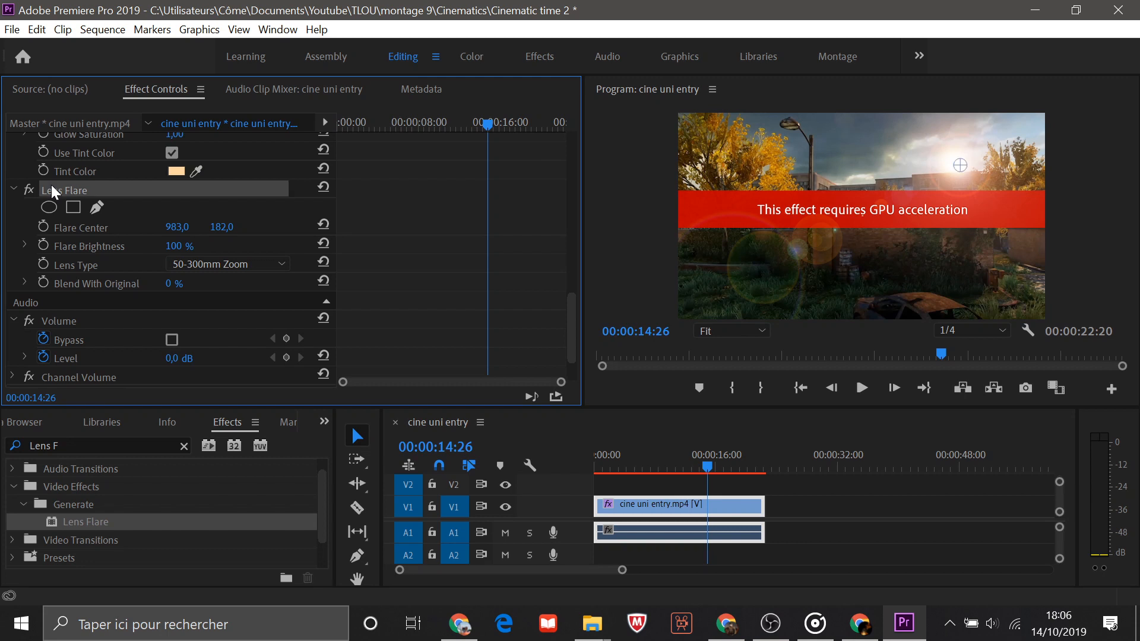
key(Delete)
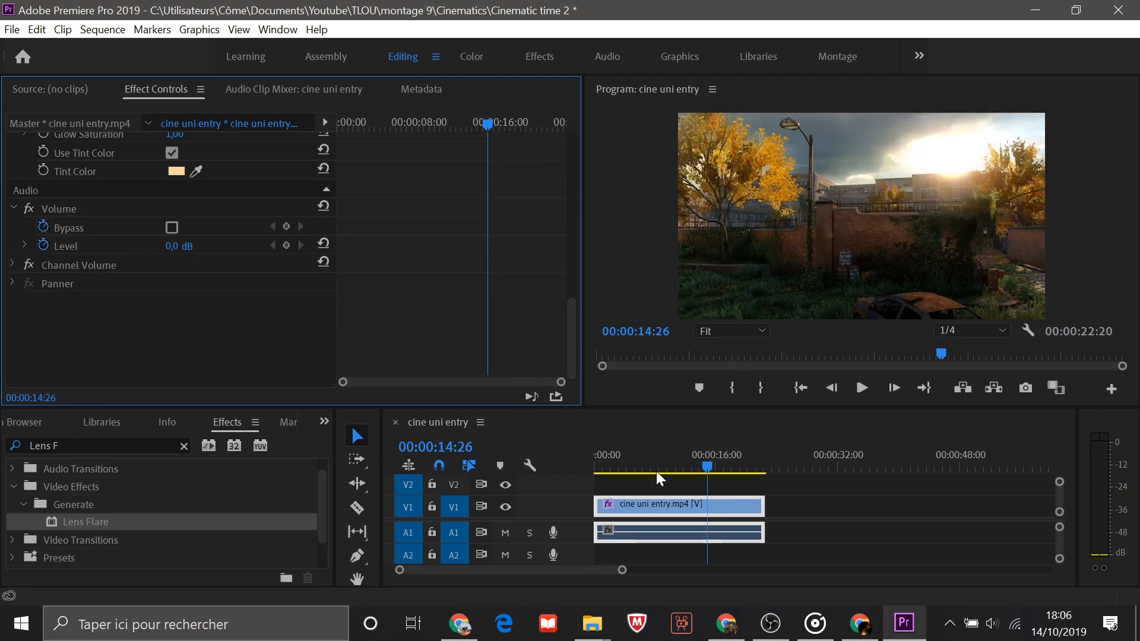
Step: Scrub through the clip to 00:00:08:23 and switch to the Color workspace
click(588, 473)
drag(589, 474, 734, 474)
click(690, 475)
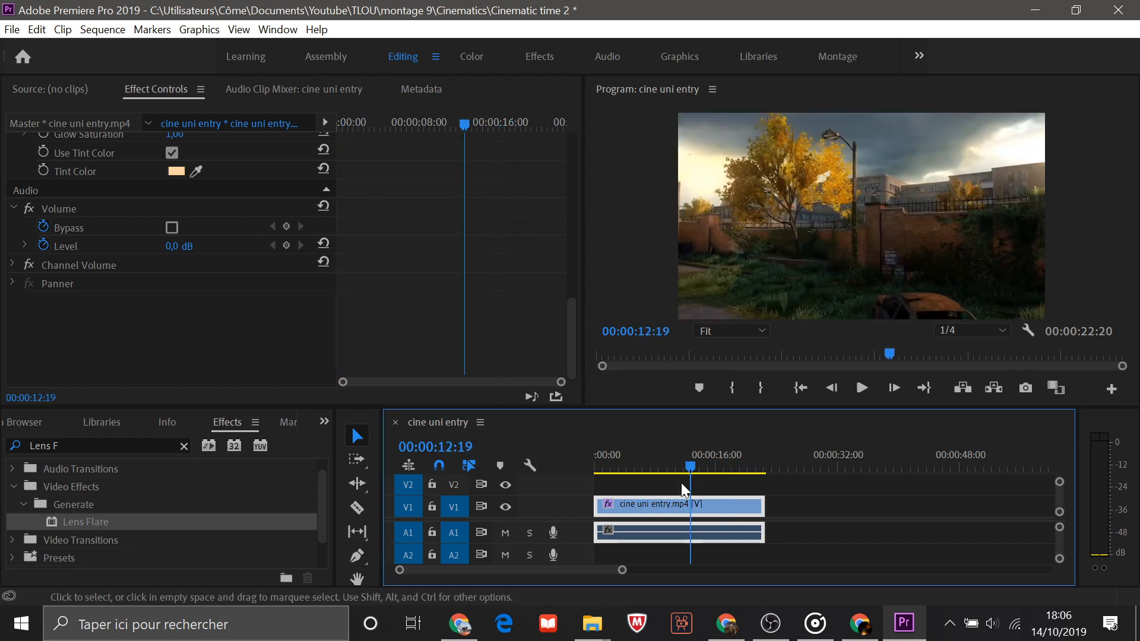
click(627, 468)
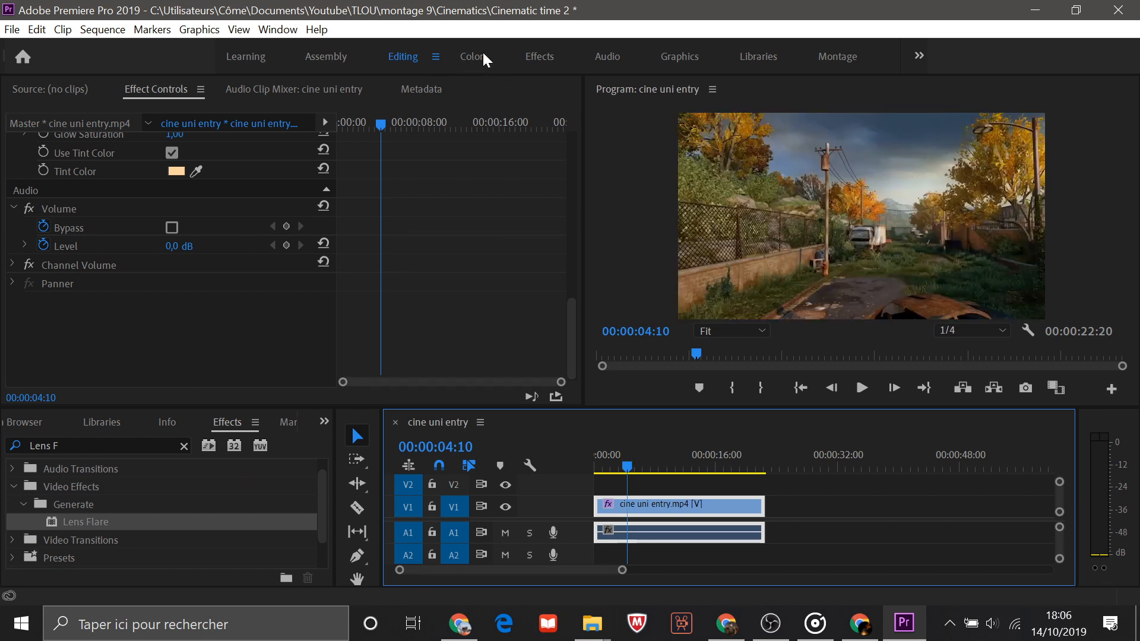
drag(627, 465, 660, 469)
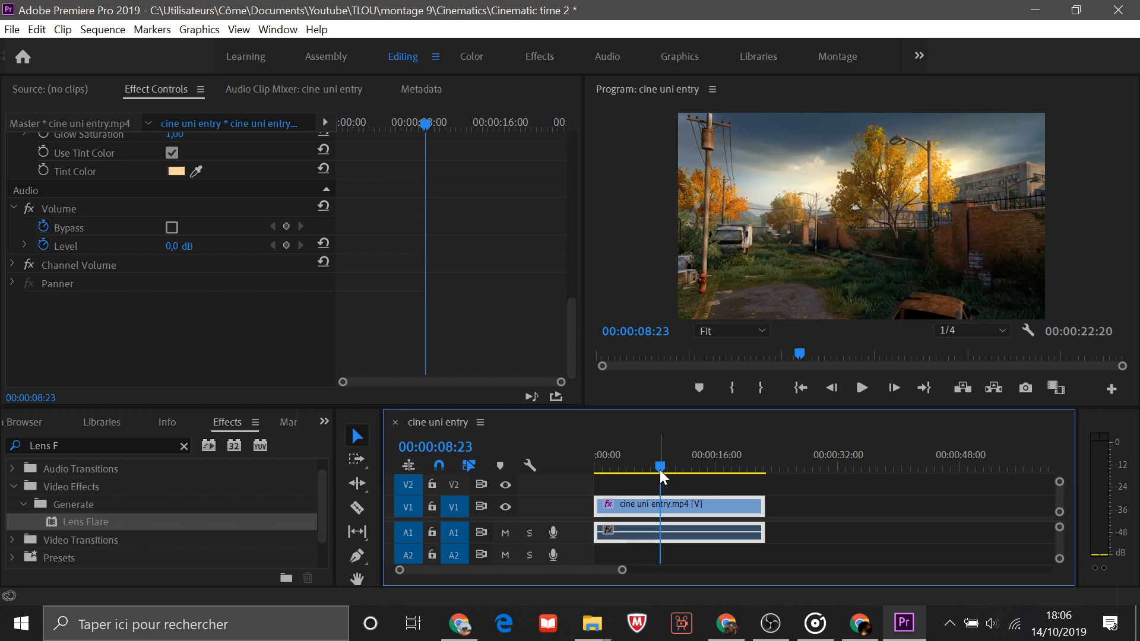
click(473, 56)
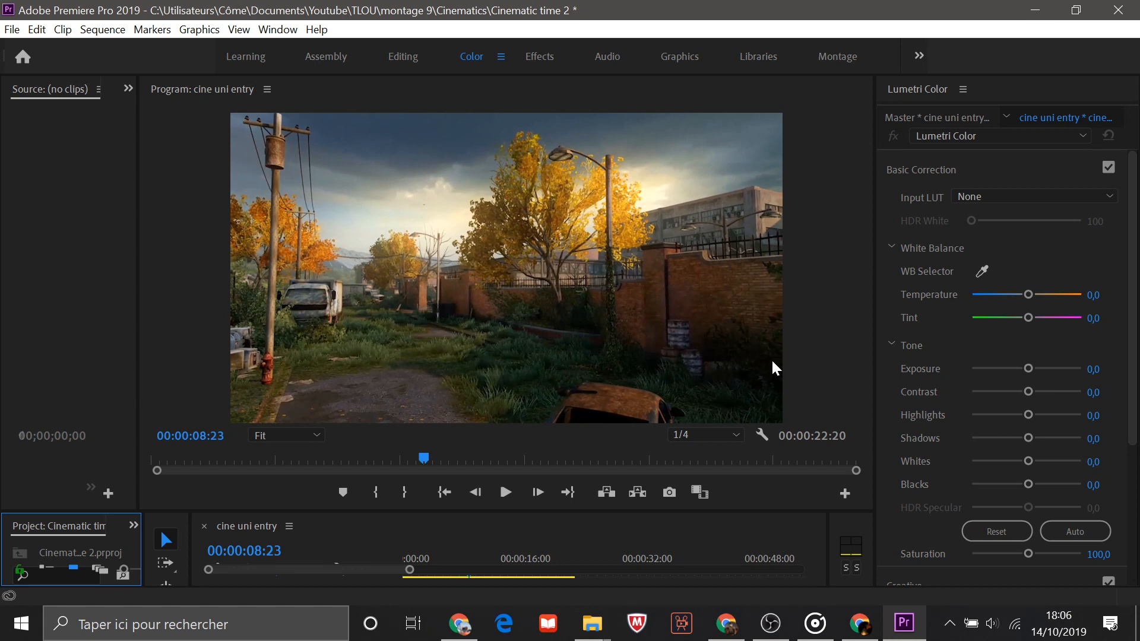
Step: Examine the RGB Curves and the other Lumetri Color sections for the clip
scroll(1007, 242, down, 1)
scroll(1006, 244, down, 3)
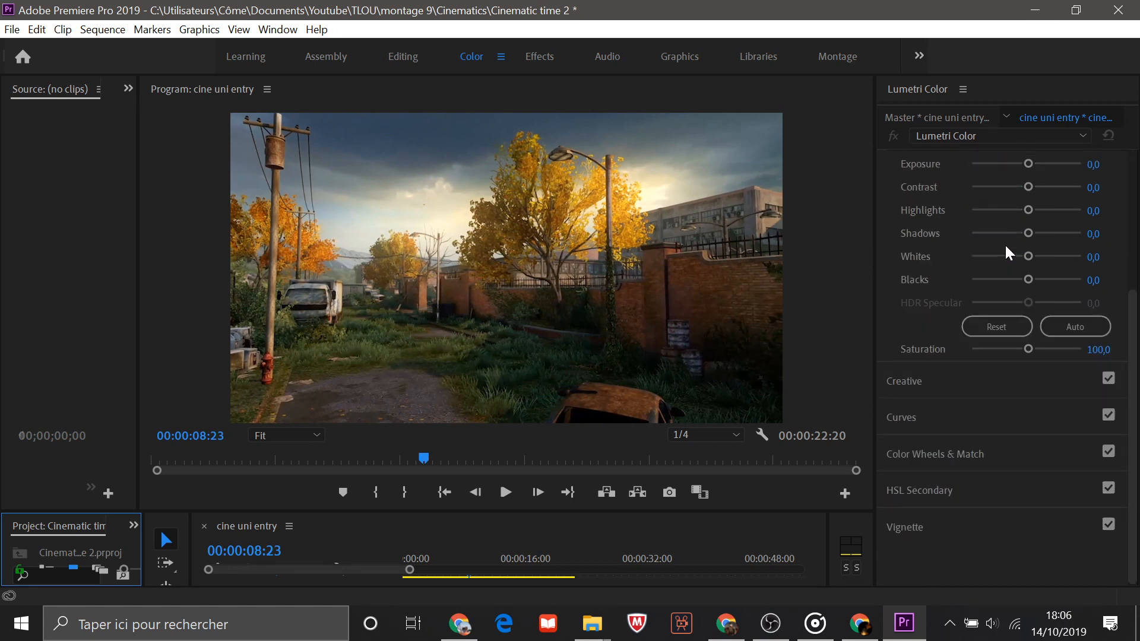
click(889, 419)
scroll(1037, 289, up, 1)
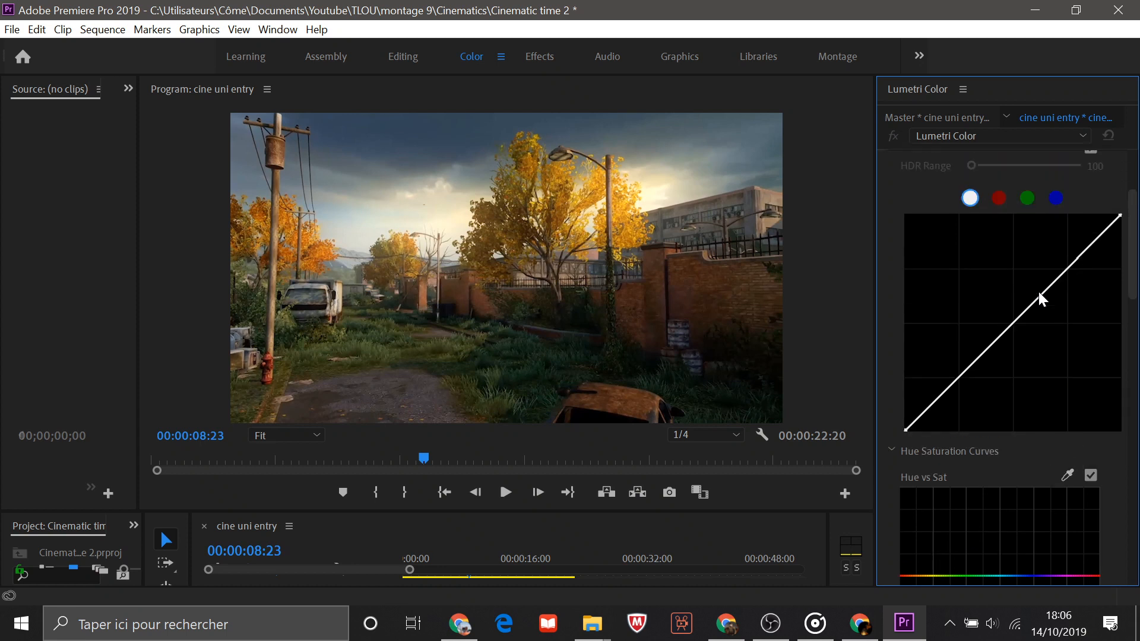
scroll(926, 220, up, 2)
scroll(940, 273, down, 1)
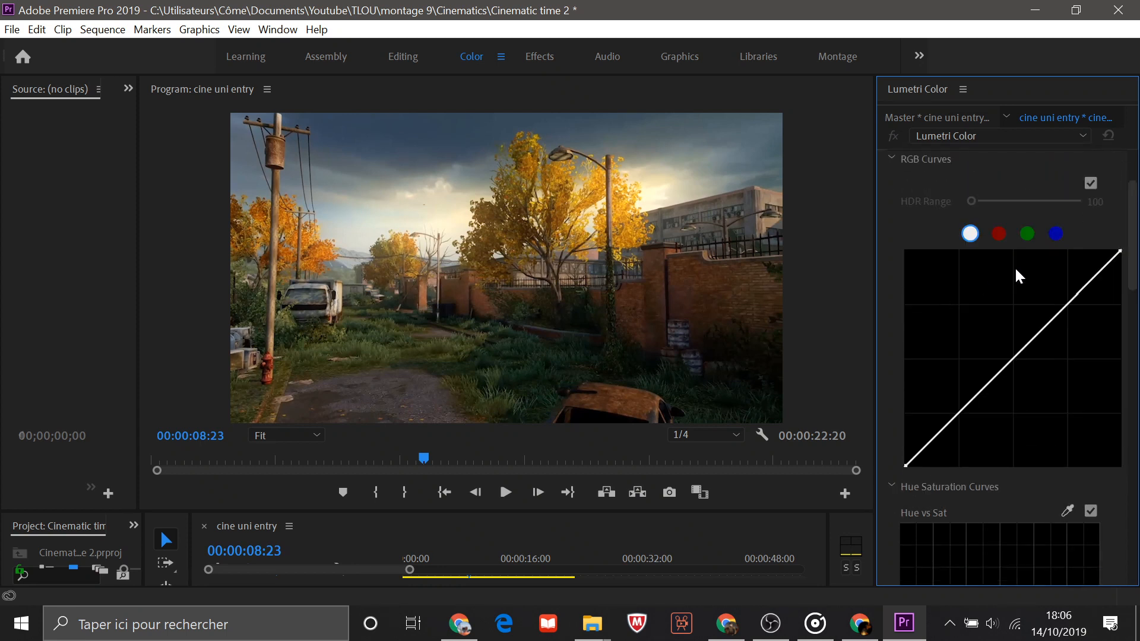
scroll(925, 293, up, 3)
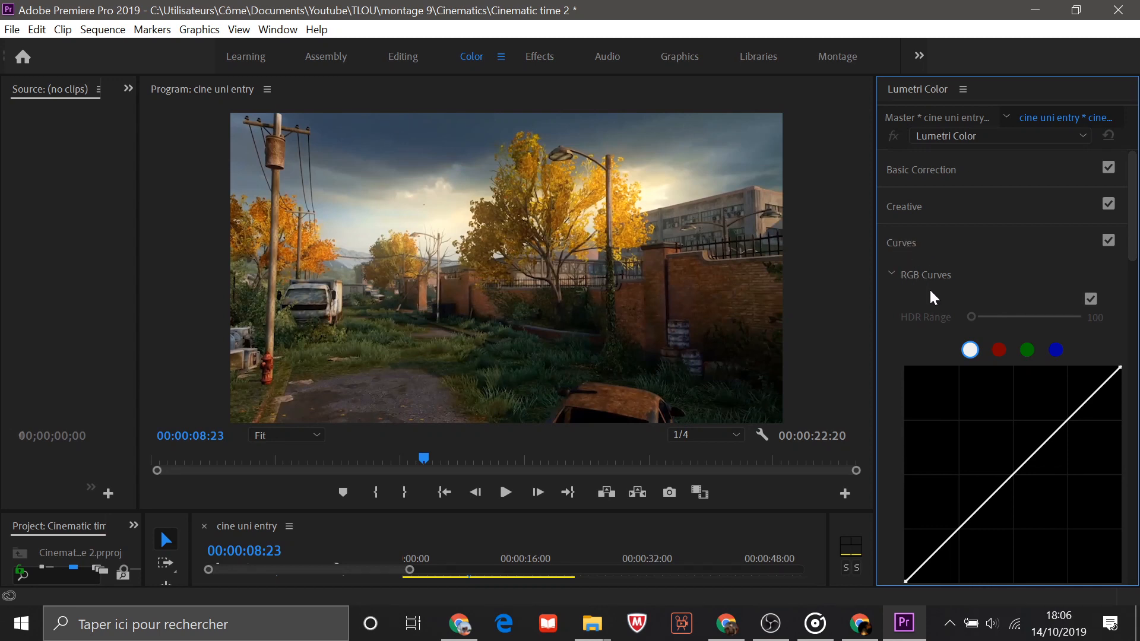
Step: Try an Exposure of 0,6 in the clip's Basic Correction and set it back to 0
click(917, 171)
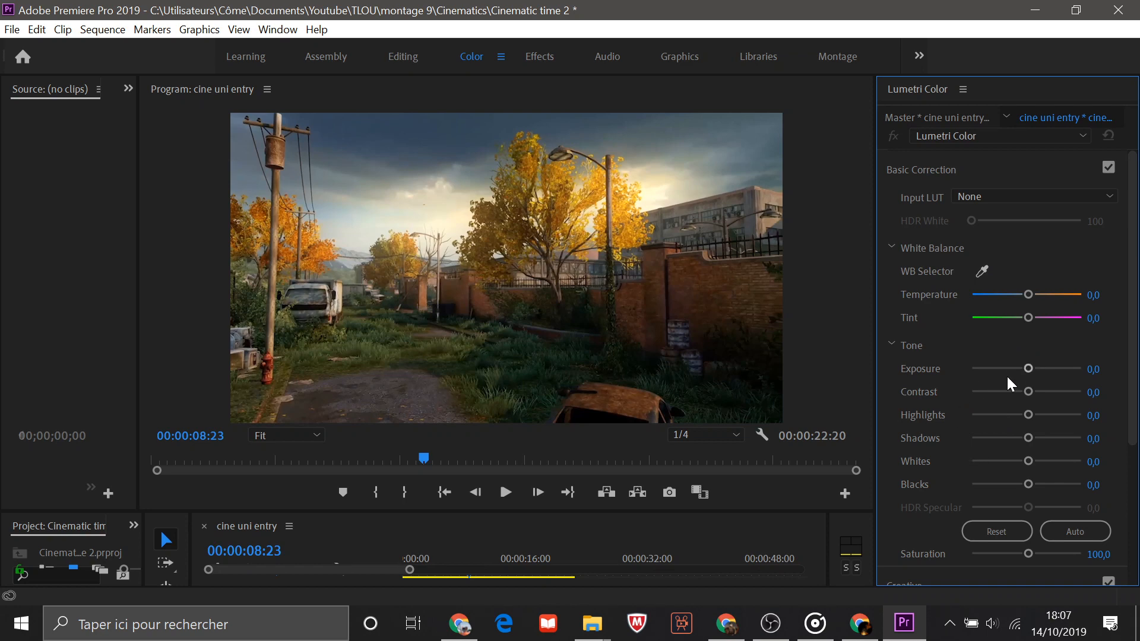
mouse_move(1029, 369)
mouse_down()
mouse_move(966, 368)
mouse_move(1063, 373)
mouse_move(1036, 369)
mouse_move(1032, 383)
mouse_move(1038, 375)
mouse_up()
click(1089, 371)
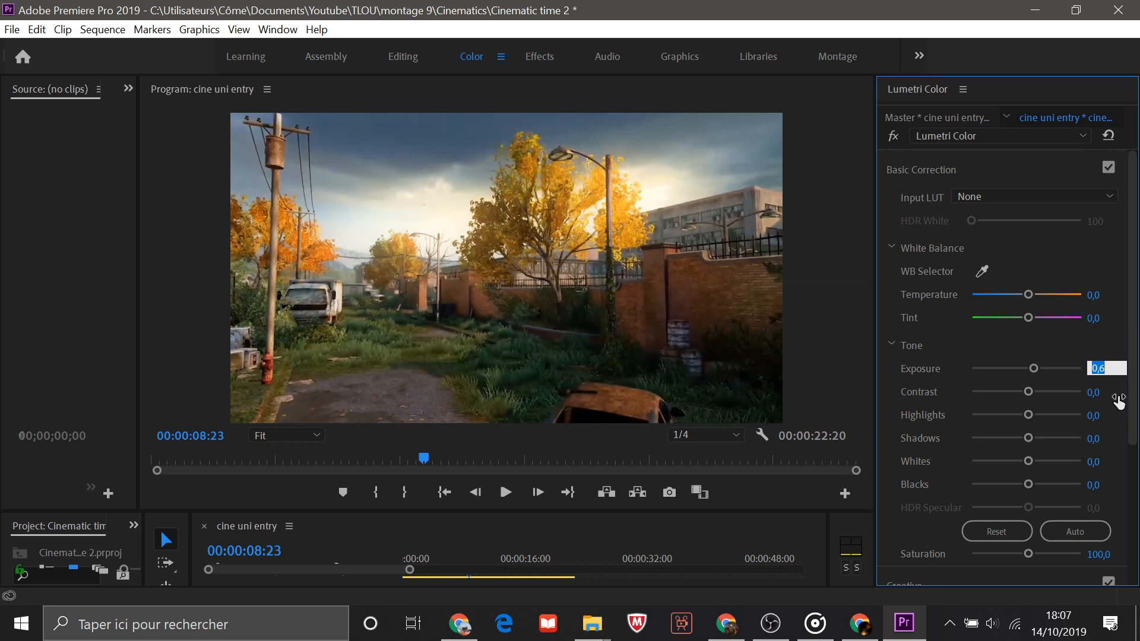
key(Caps_Lock)
text(0)
key(Caps_Lock)
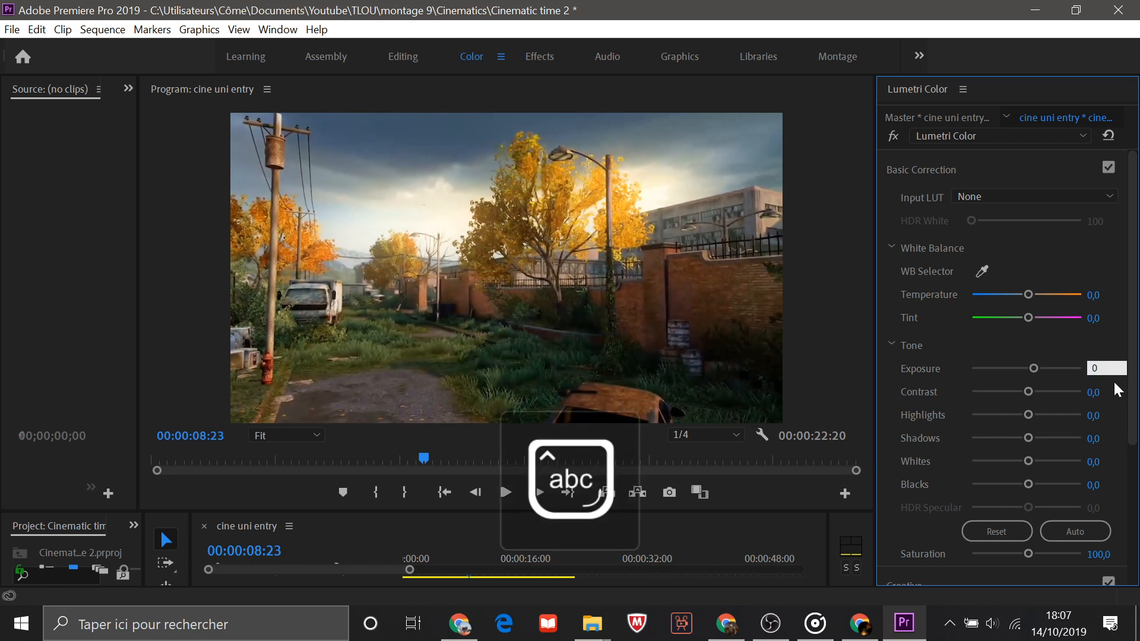
key(Return)
Step: Shape the white RGB curve into a slight S, with one point in the shadows and a slightly raised point in the highlights
scroll(1072, 419, down, 5)
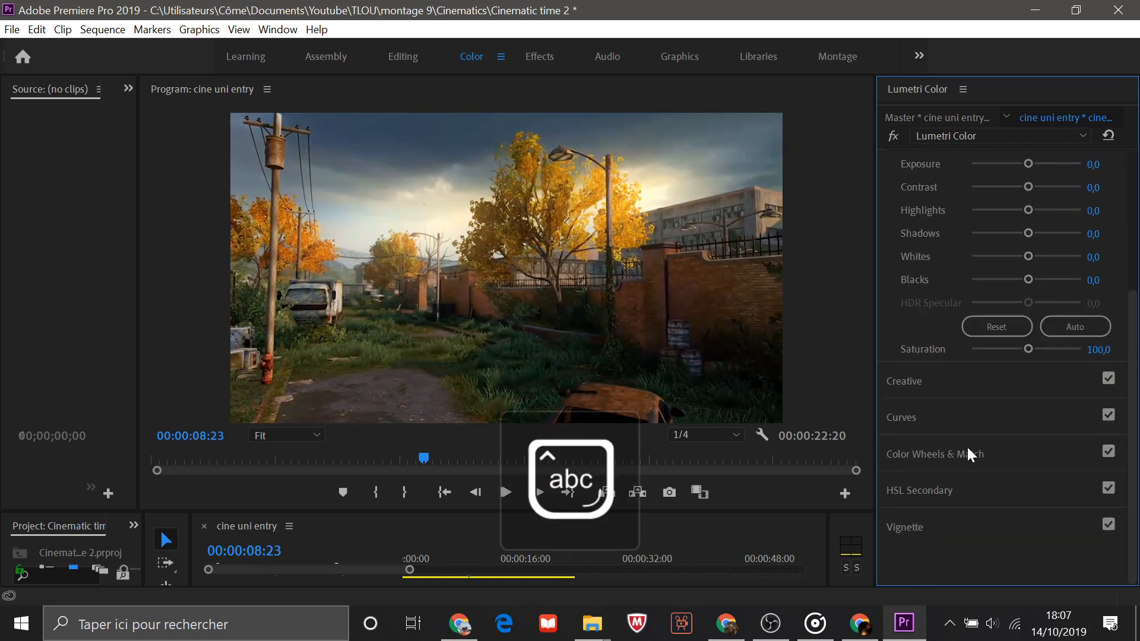
click(944, 419)
scroll(992, 266, up, 2)
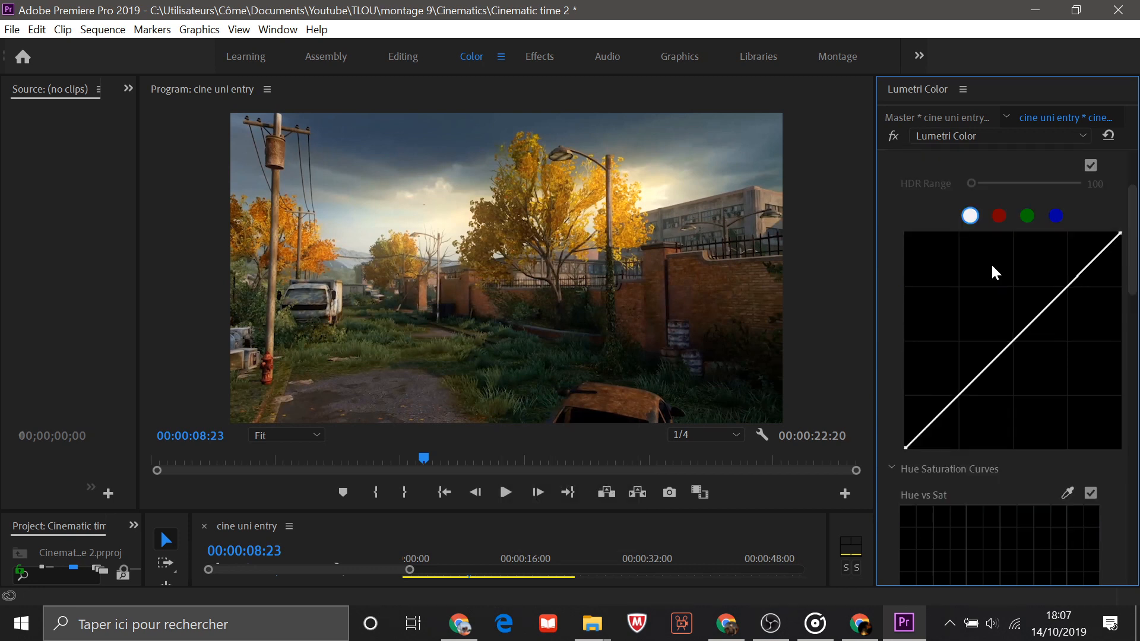
scroll(991, 263, up, 2)
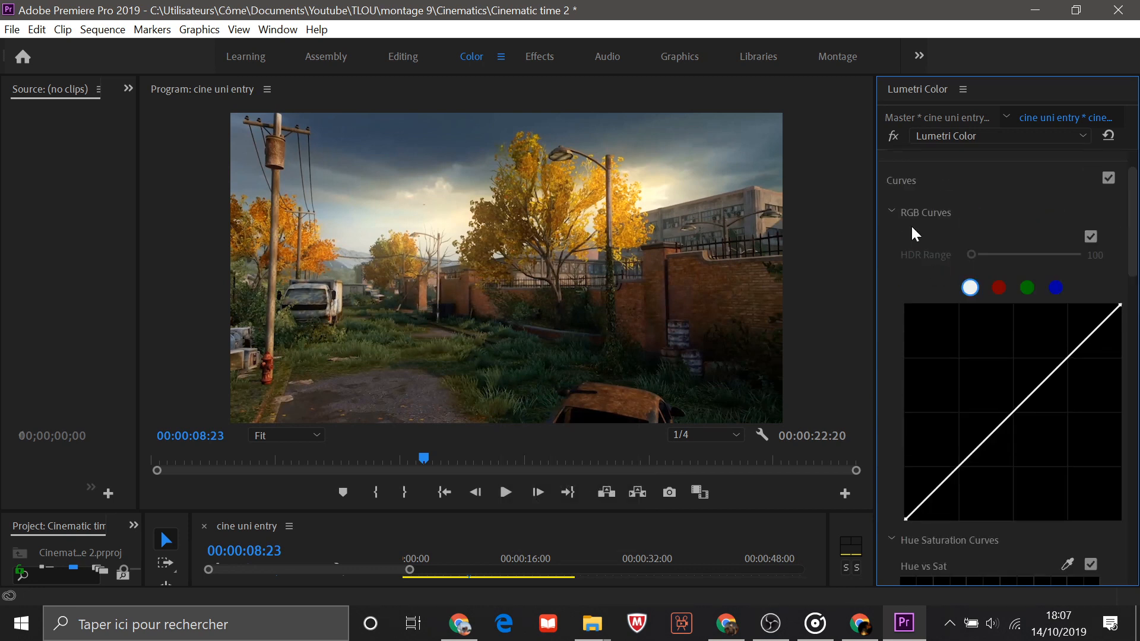
click(1001, 291)
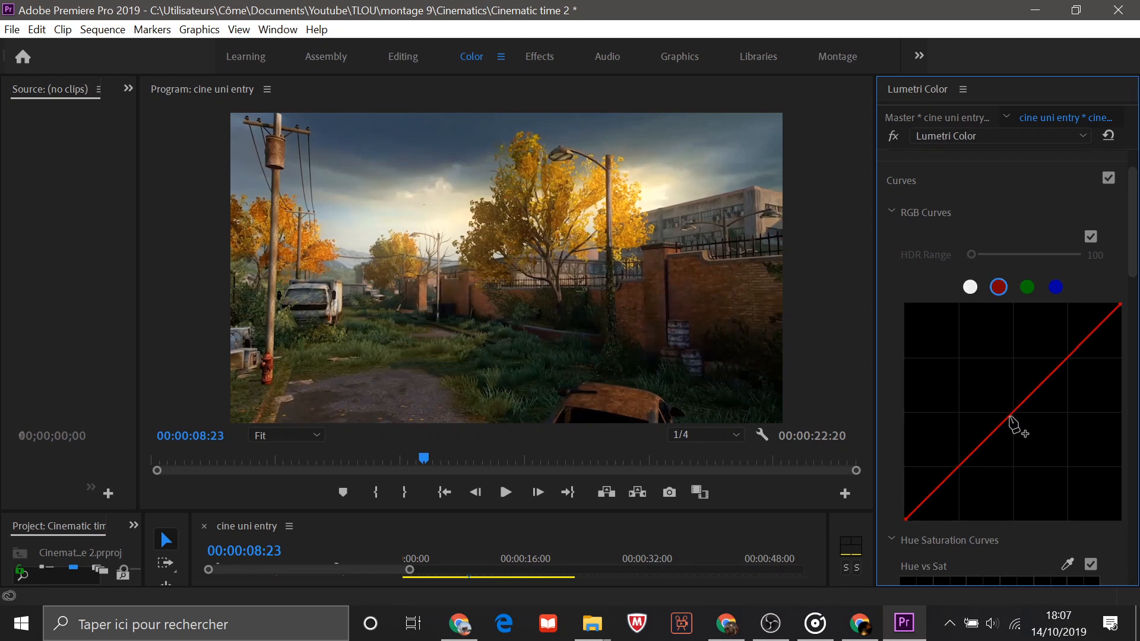
click(970, 287)
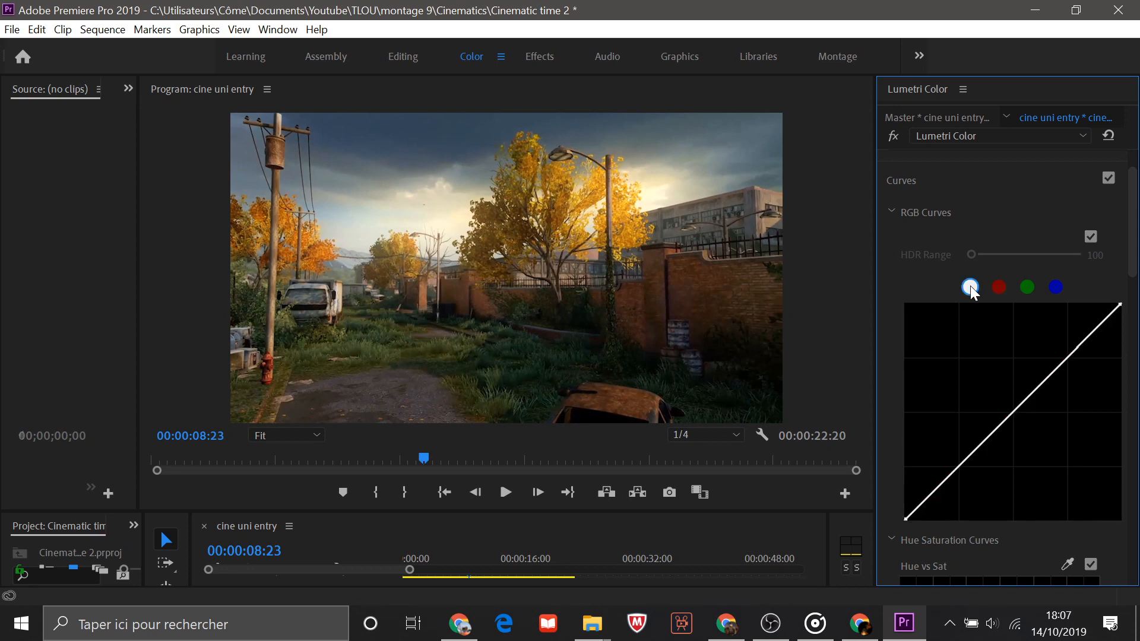
click(999, 287)
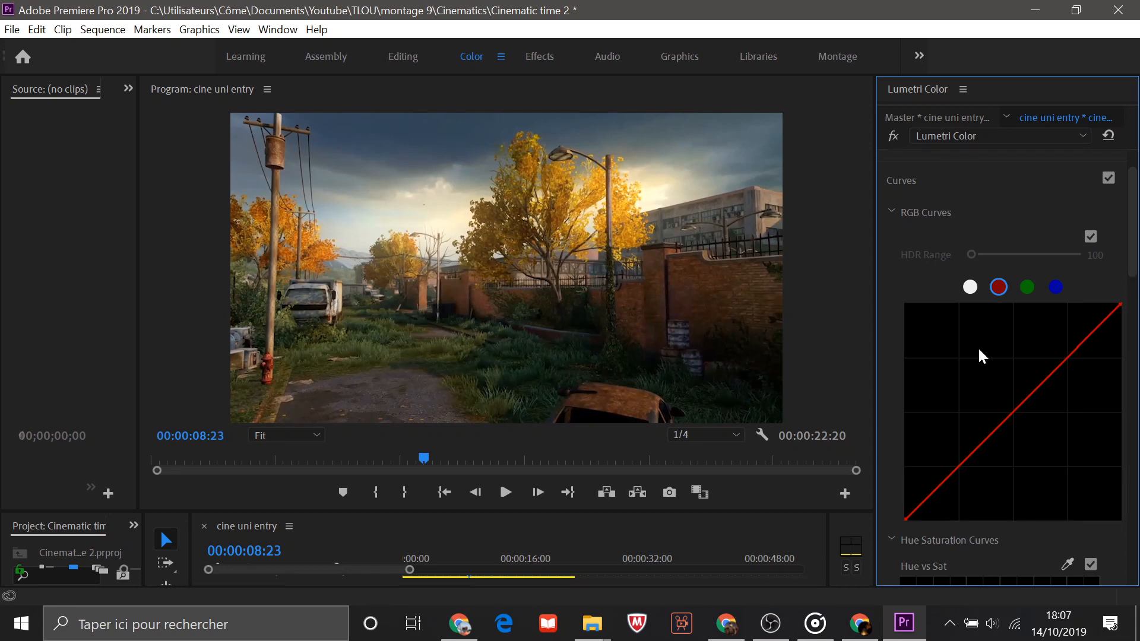
click(970, 287)
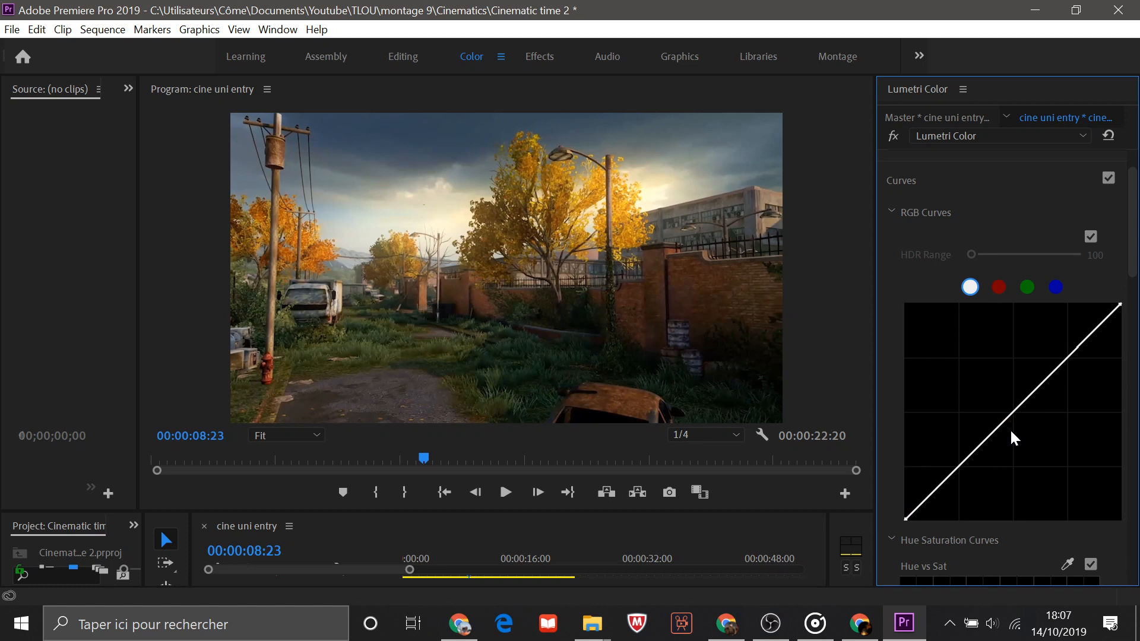
click(1073, 351)
click(957, 471)
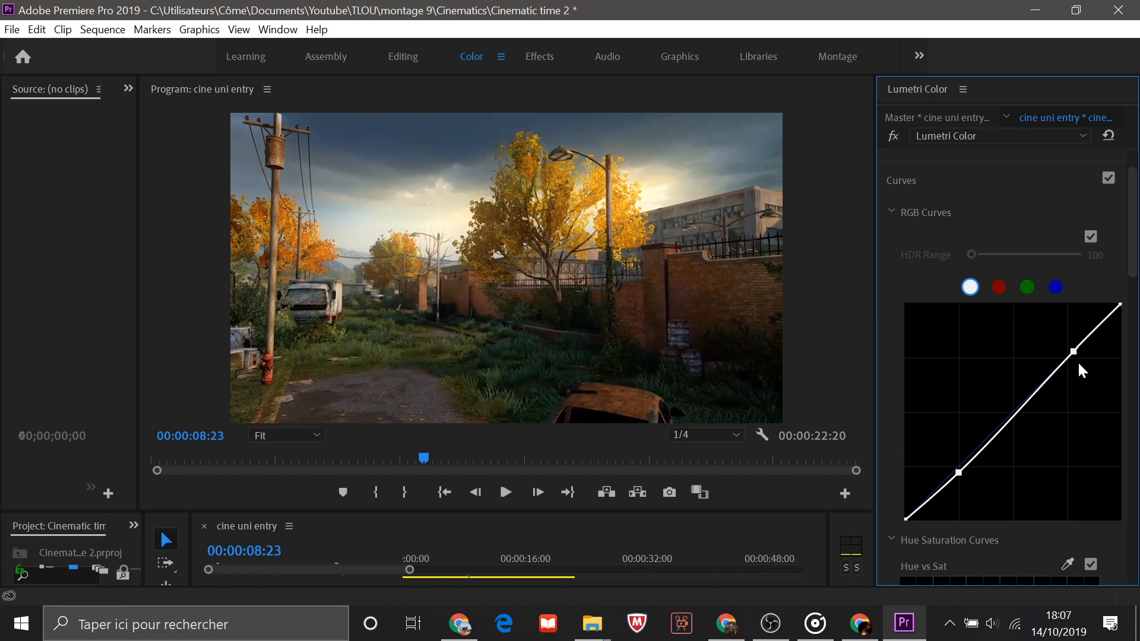
drag(1073, 352, 1072, 346)
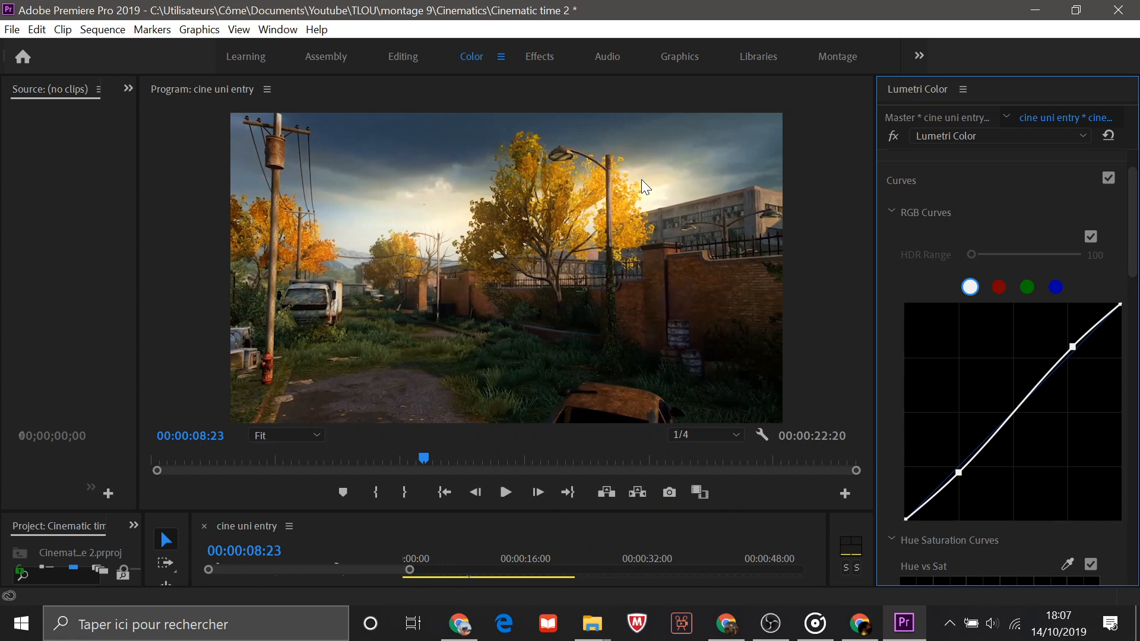
Step: Try stronger contrast on the white RGB curve, settle on a gentle S, and scrub the clip to 00:00:07:11
drag(1073, 346, 1052, 333)
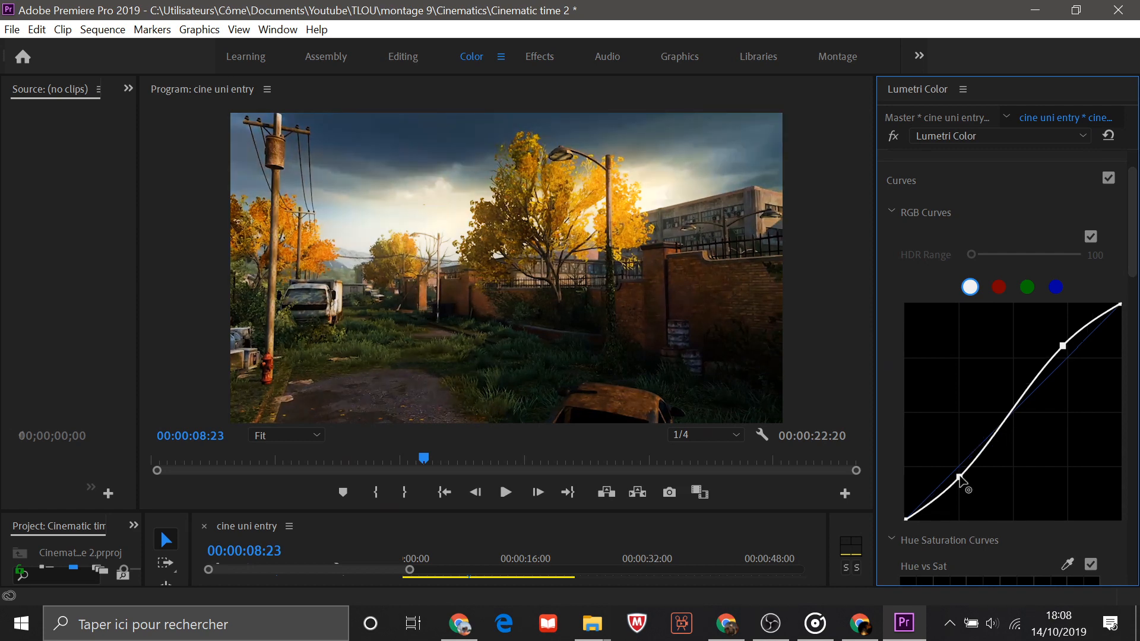
drag(960, 477, 984, 505)
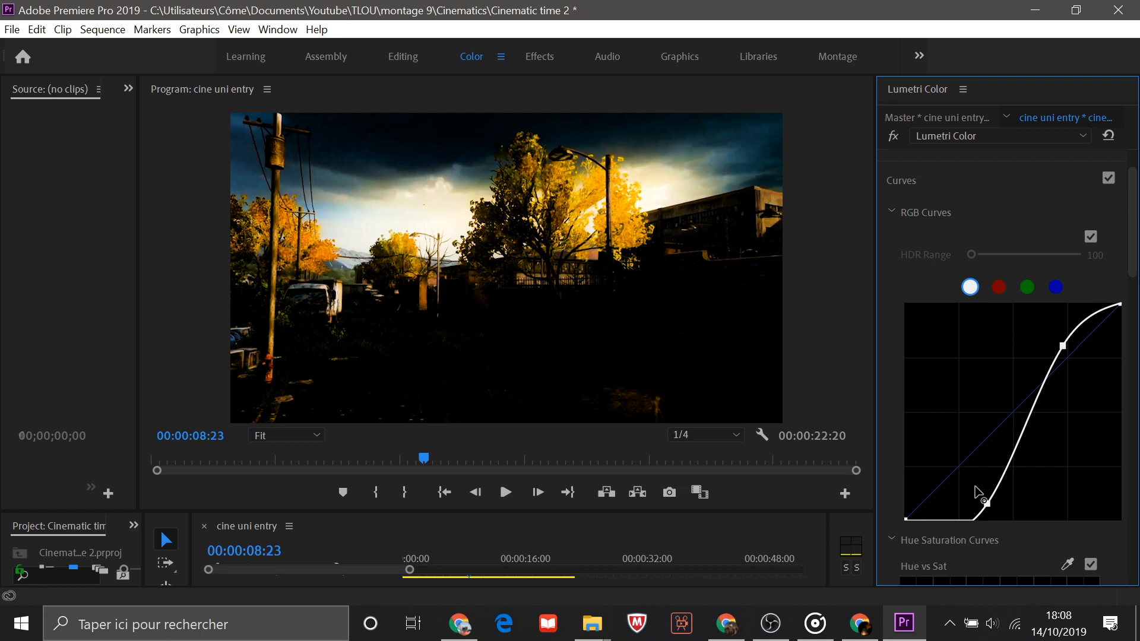
key(ctrl+z)
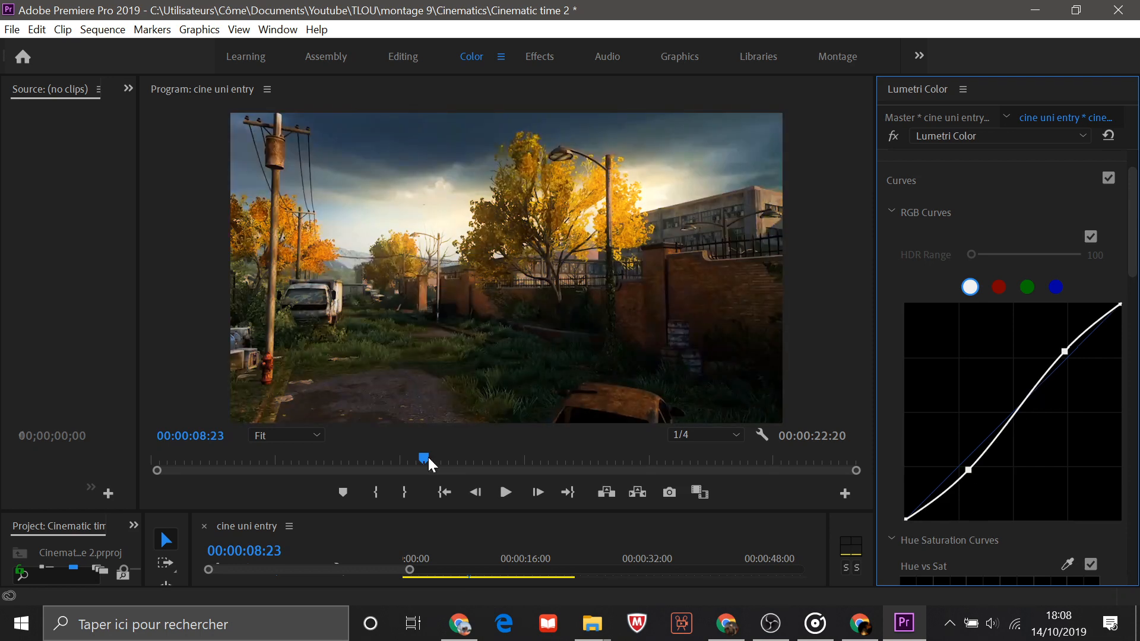
drag(429, 458, 574, 457)
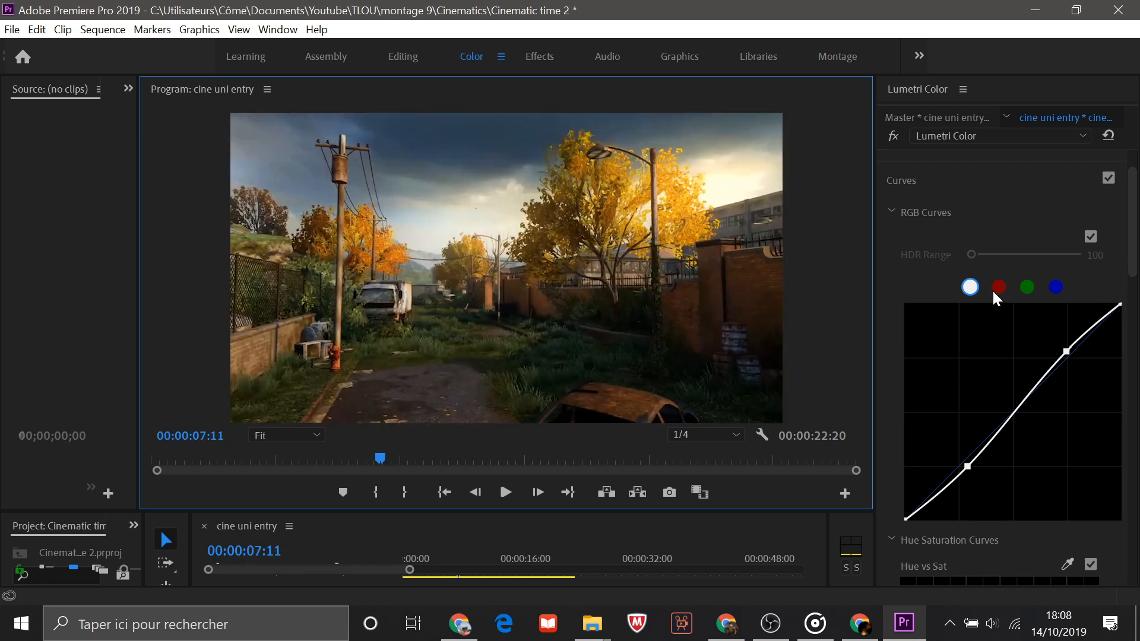
Step: At 00:00:14:16, add midtone and highlight points to the red RGB curve and raise both slightly above the diagonal
click(995, 289)
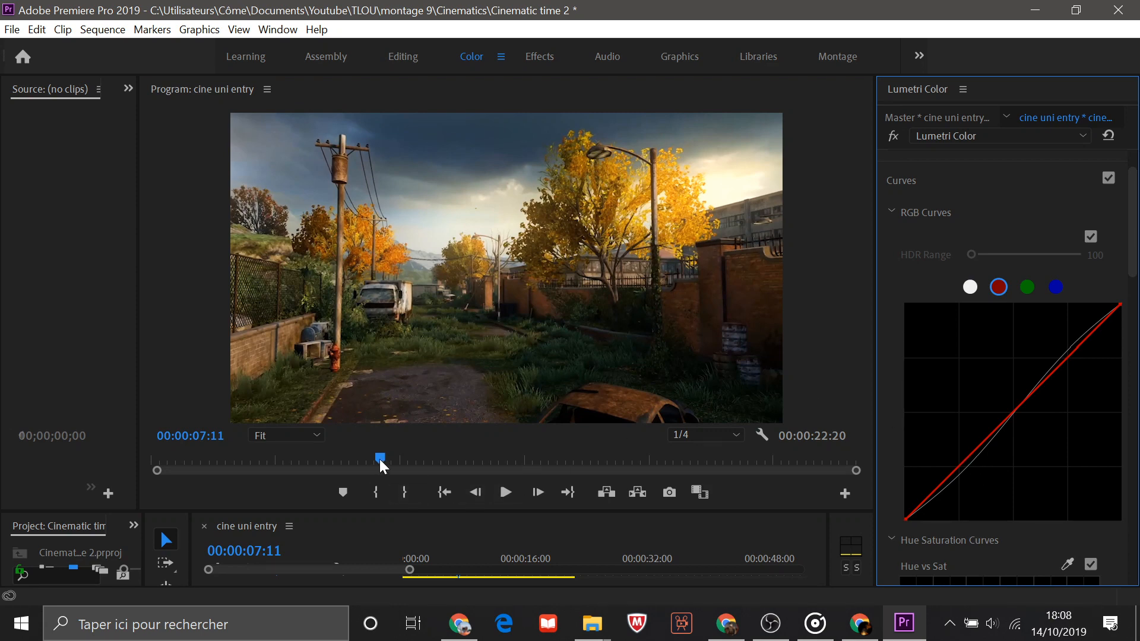
drag(380, 459, 597, 465)
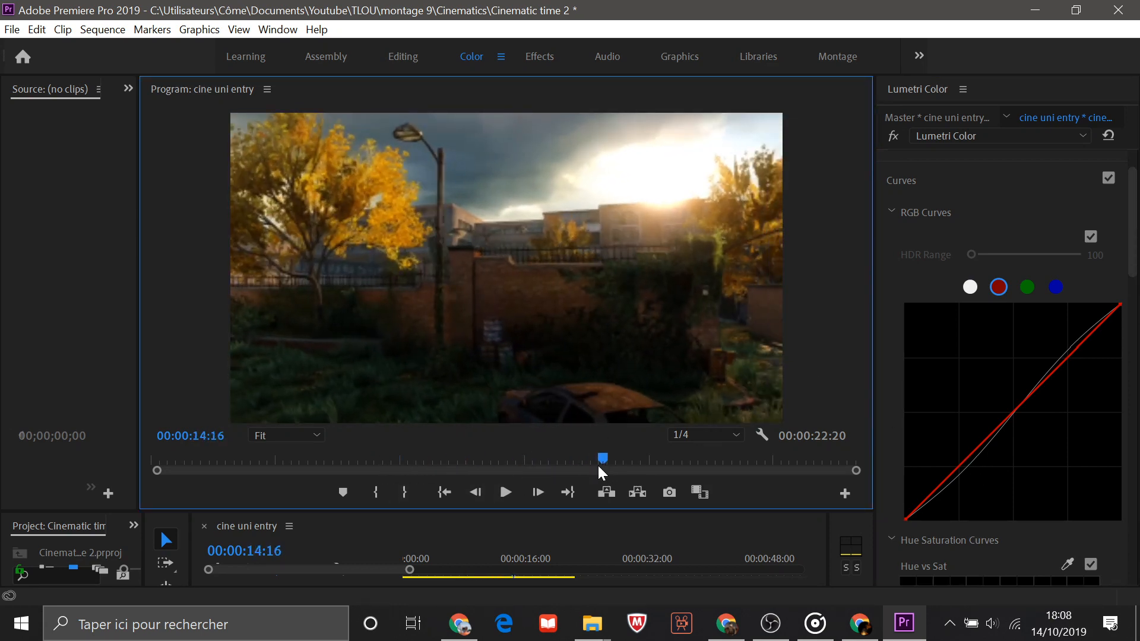
click(1084, 340)
click(1015, 410)
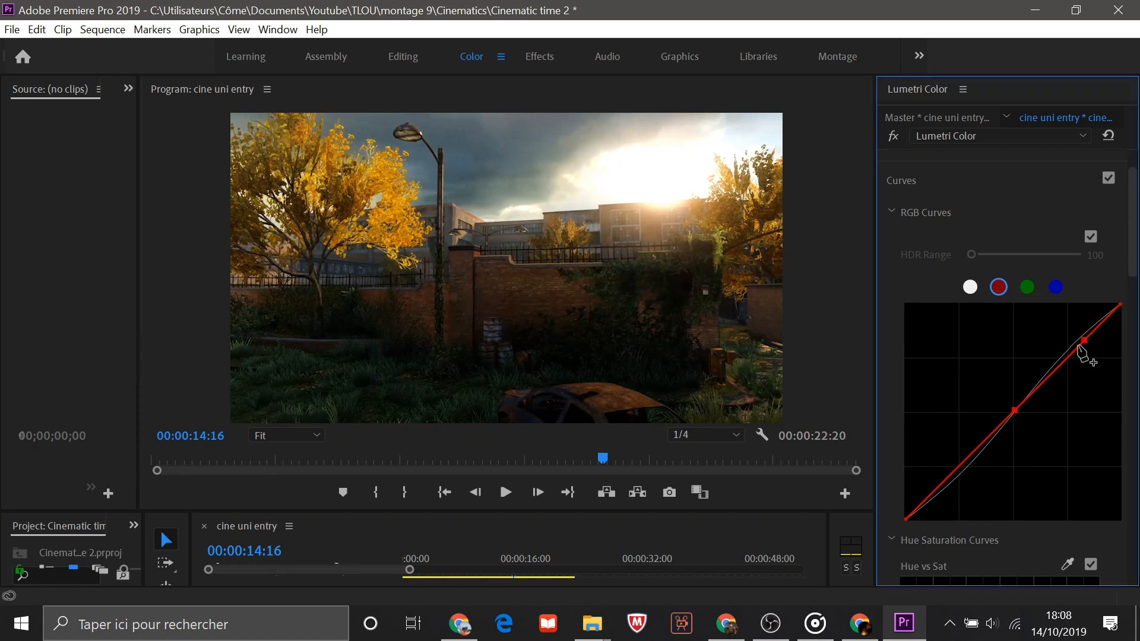
drag(1083, 341, 1074, 341)
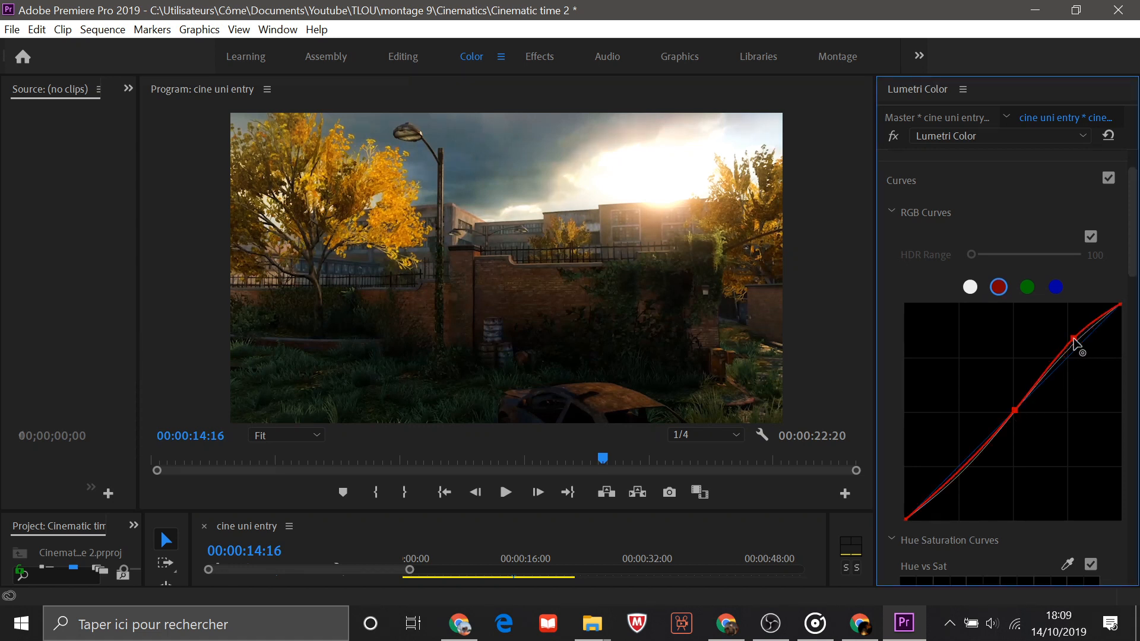
drag(1015, 410, 1012, 404)
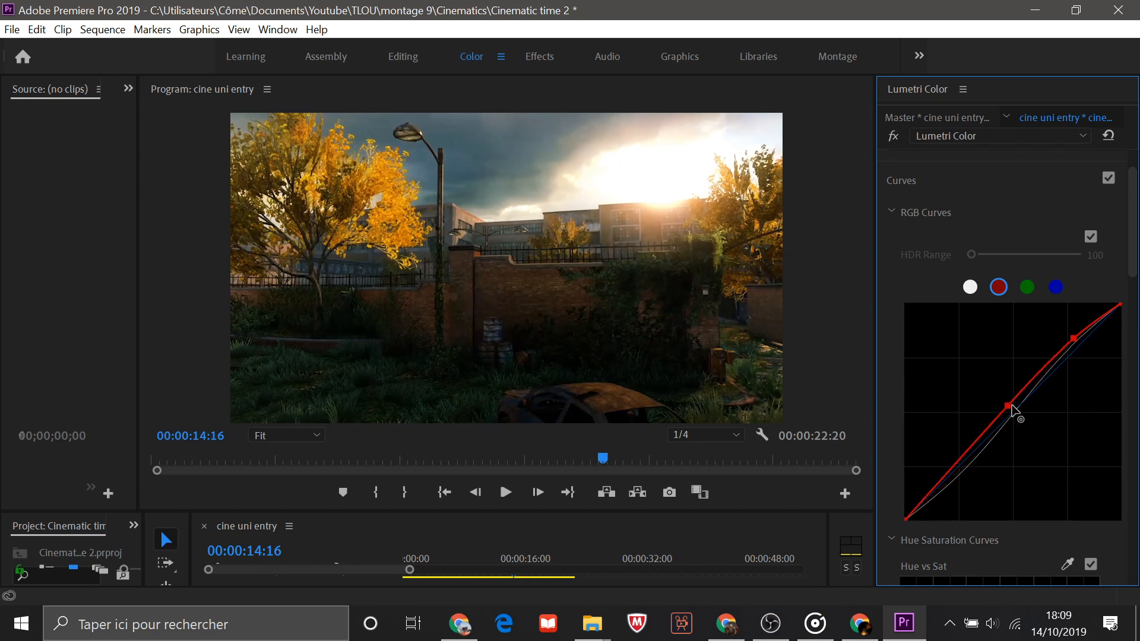
drag(1073, 339, 1064, 338)
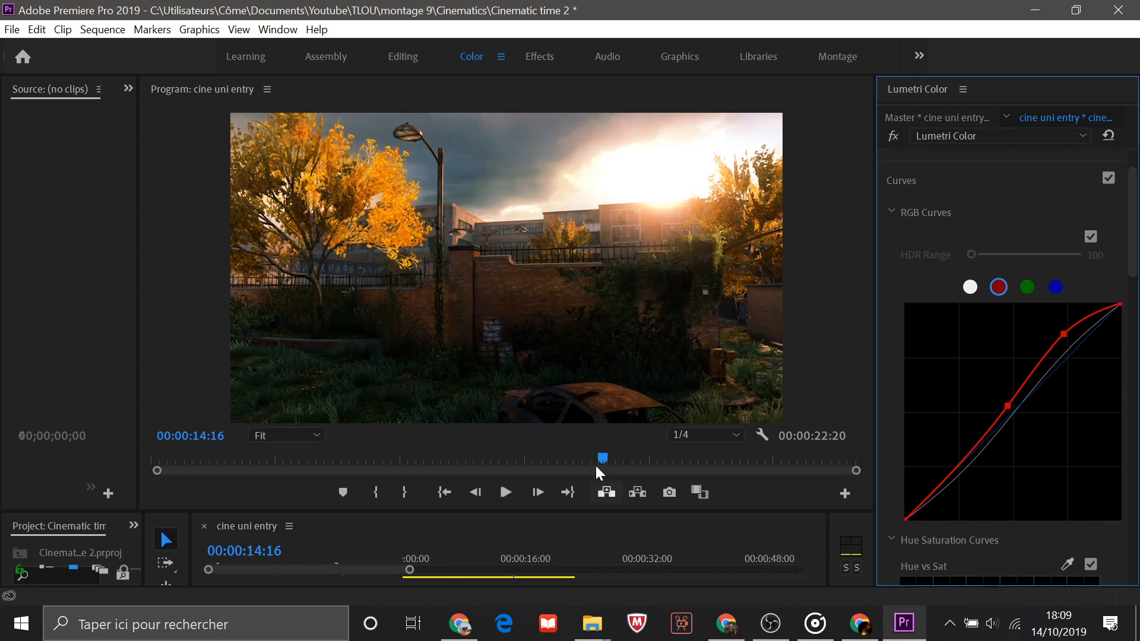
Step: Move the red curve's highlight point close to the upper end at 00:00:06:29, and check the clip at 00:00:09:28
drag(596, 465, 368, 462)
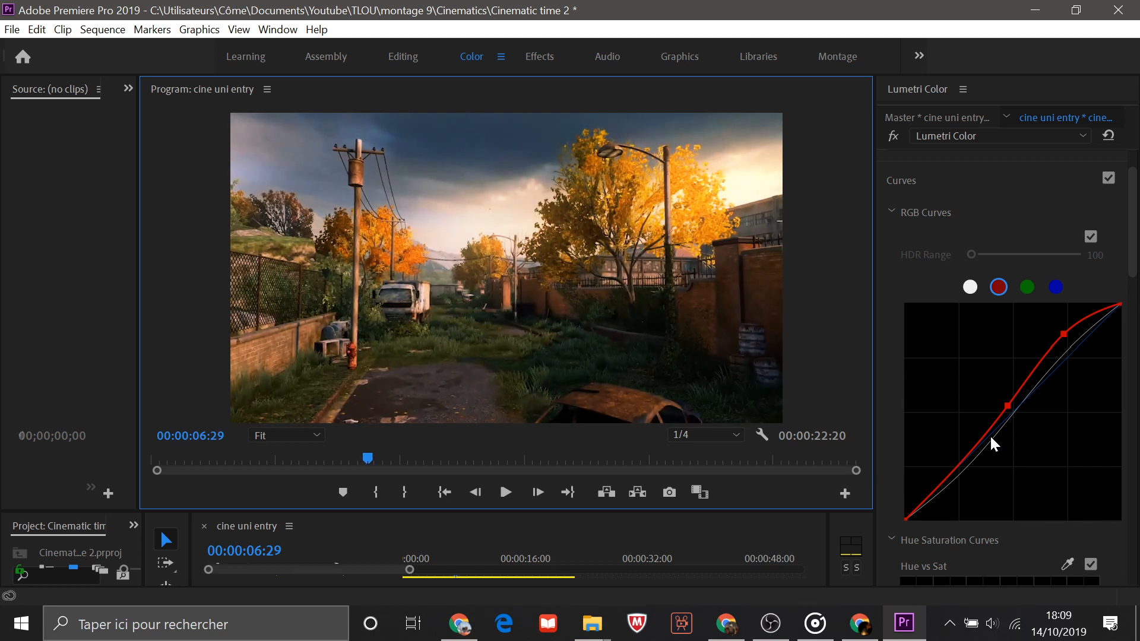
drag(1064, 336, 1064, 342)
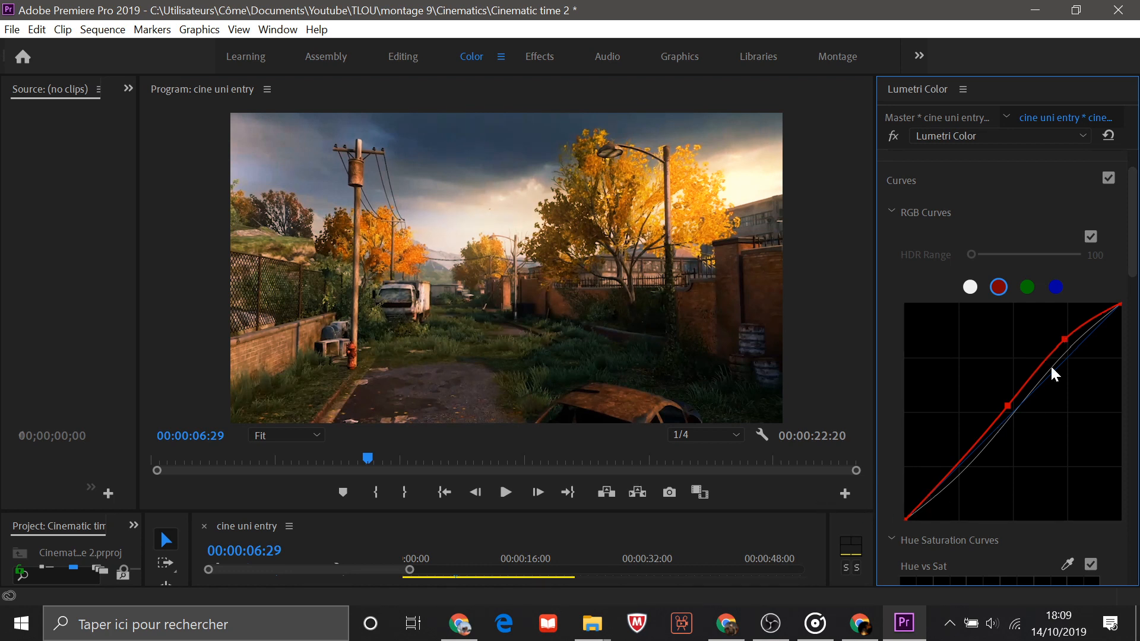
drag(1065, 339, 1091, 315)
click(459, 460)
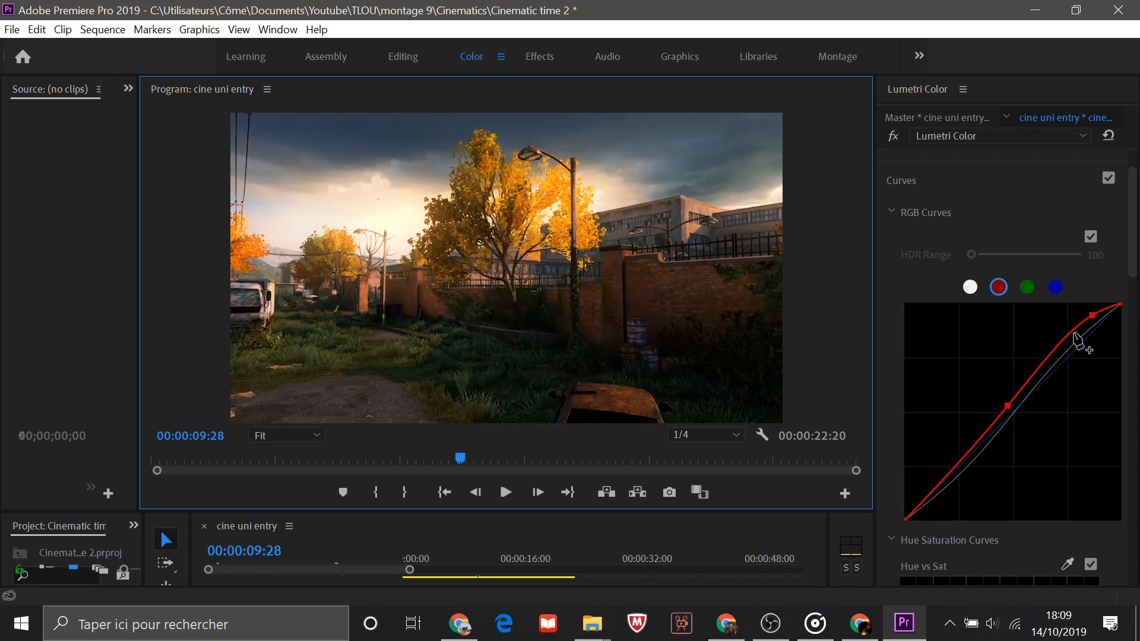
Step: Examine the Basic Correction settings and return to the RGB Curves
scroll(1010, 291, up, 2)
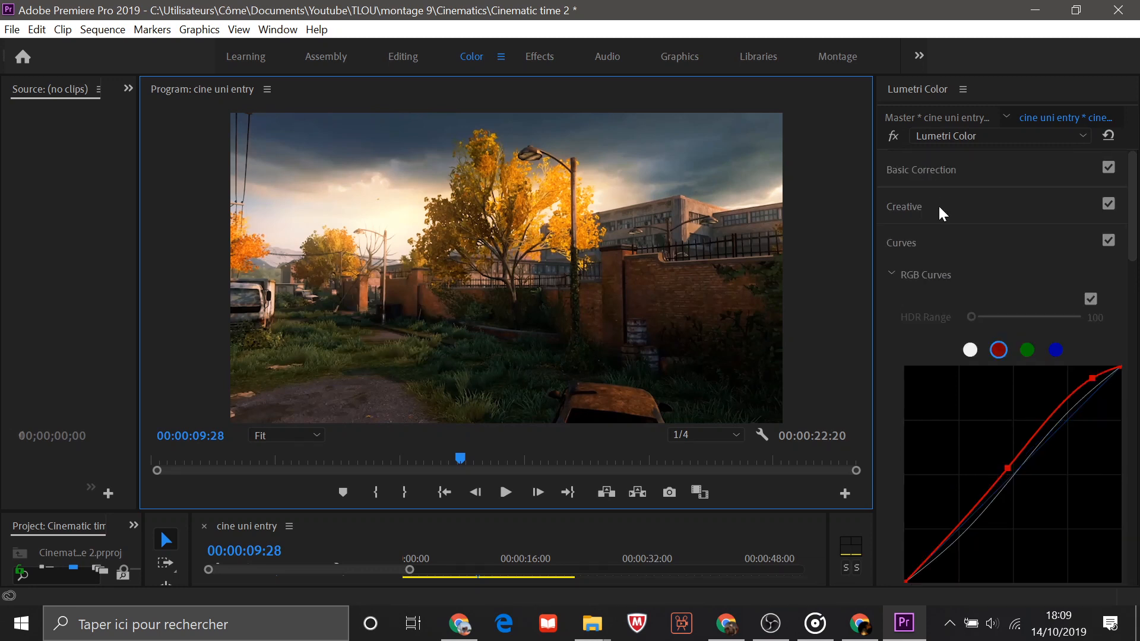
scroll(1057, 466, down, 2)
scroll(961, 369, up, 2)
click(947, 174)
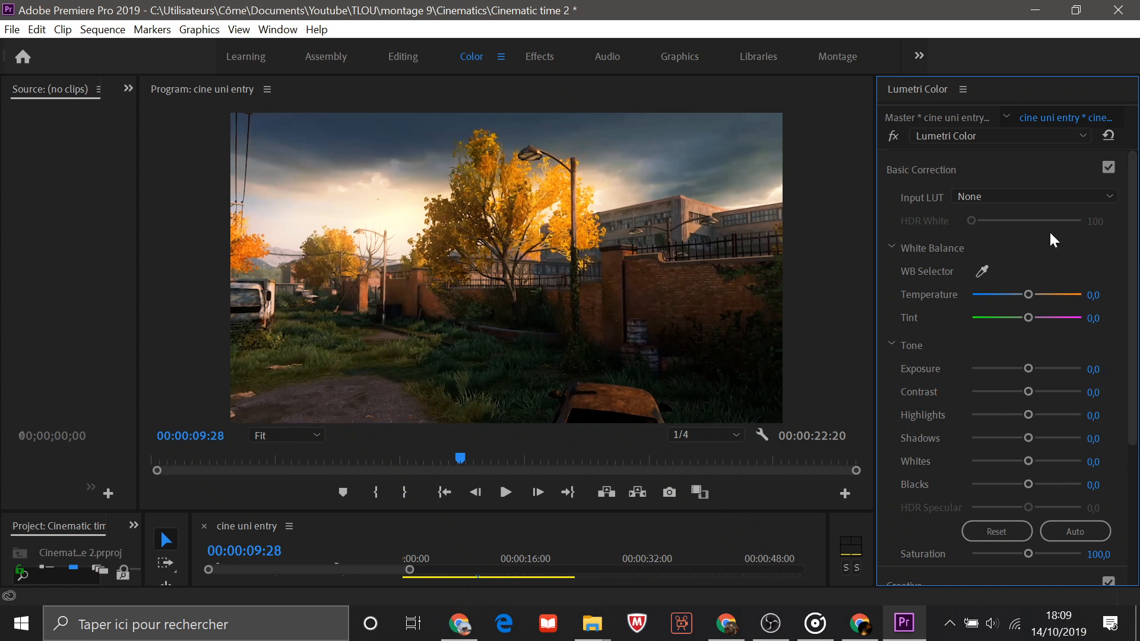
scroll(1005, 523, down, 3)
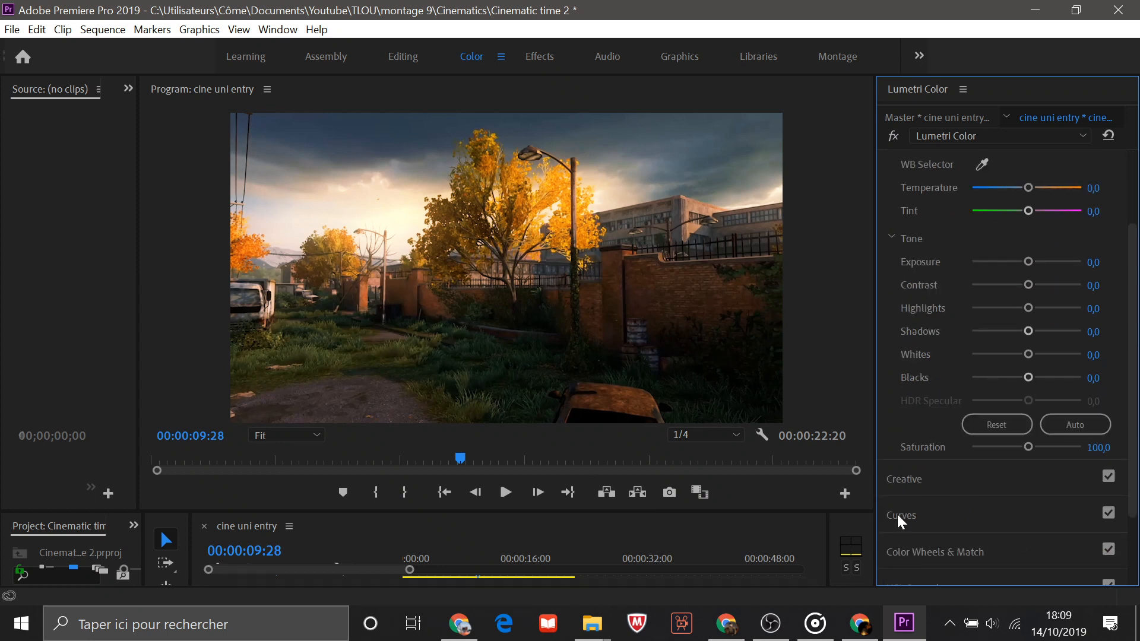
click(949, 519)
scroll(985, 364, down, 2)
scroll(1009, 348, up, 1)
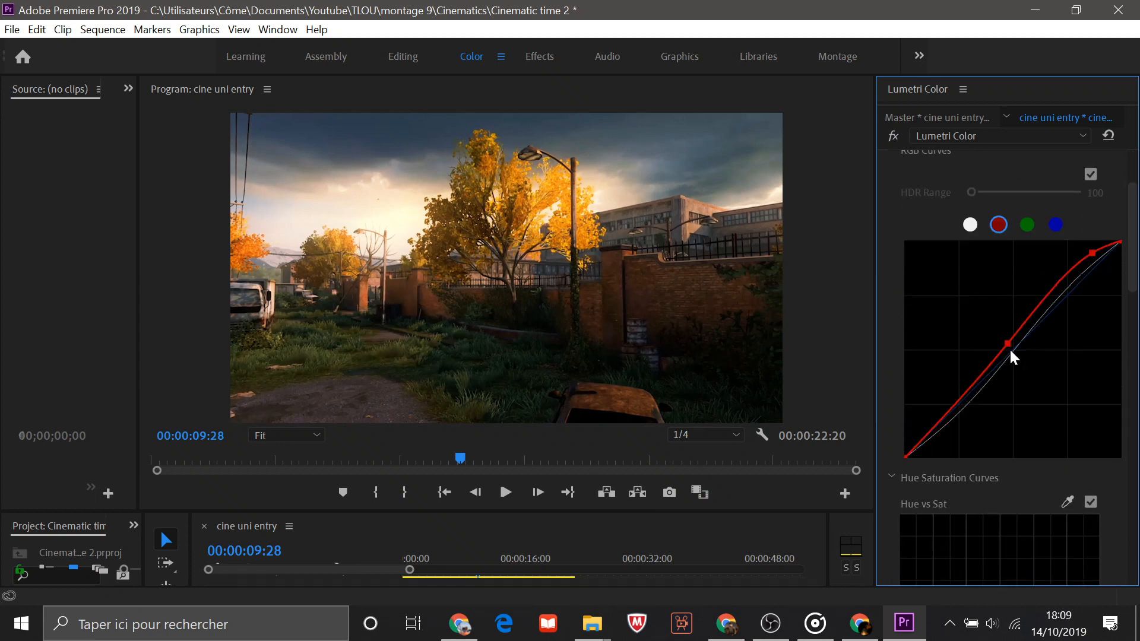
Step: Lower the green RGB curve slightly in the shadows and anchor it with a second point in the lower midtones
click(1028, 228)
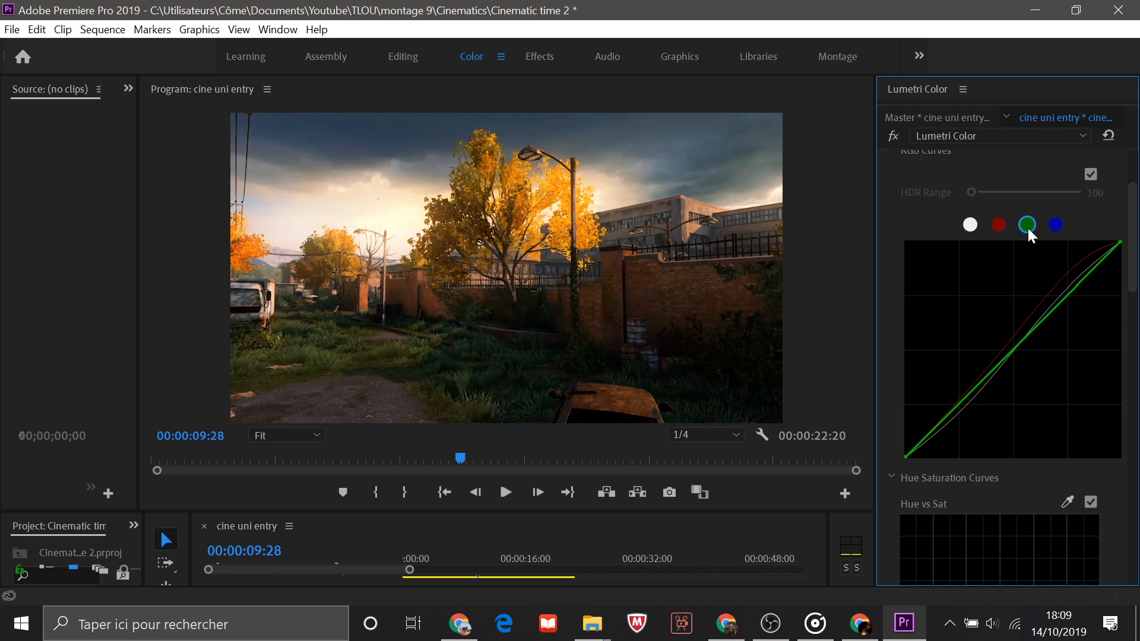
click(1015, 348)
drag(1016, 347, 997, 379)
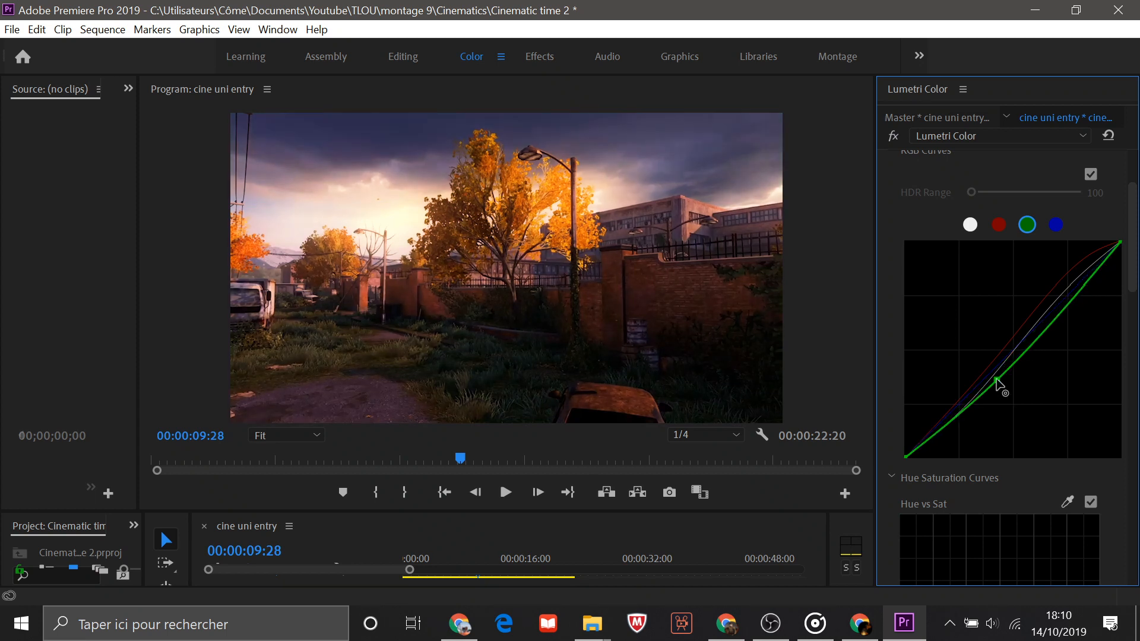
drag(997, 381, 936, 435)
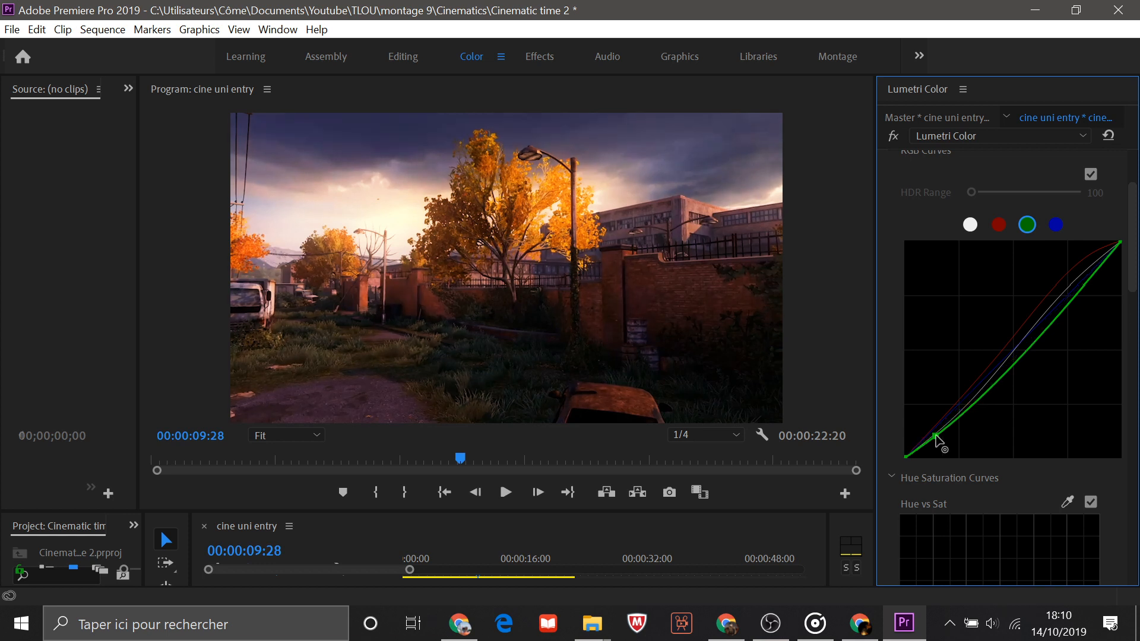
click(981, 393)
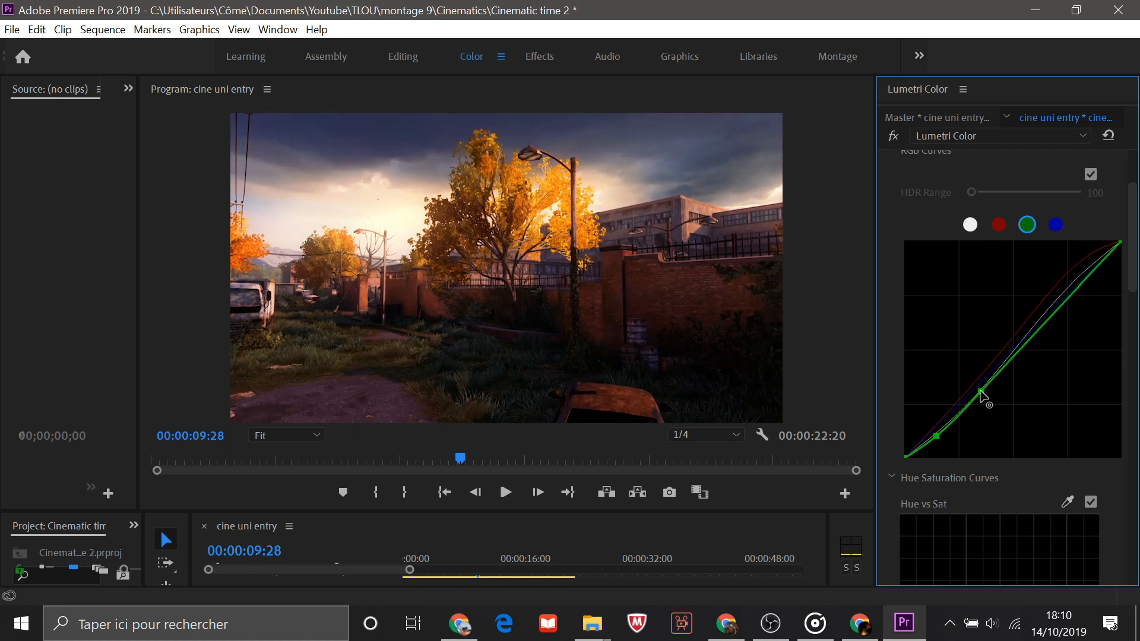
click(936, 435)
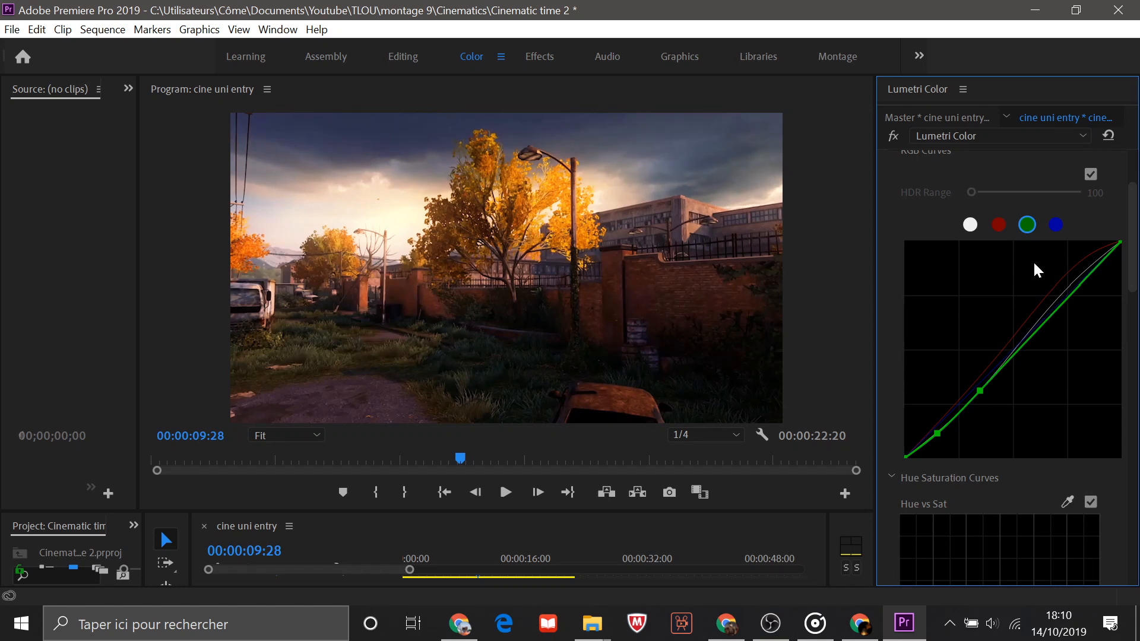
Step: Pull the blue RGB curve slightly down with one point in the midtones and one in the shadows
click(1055, 224)
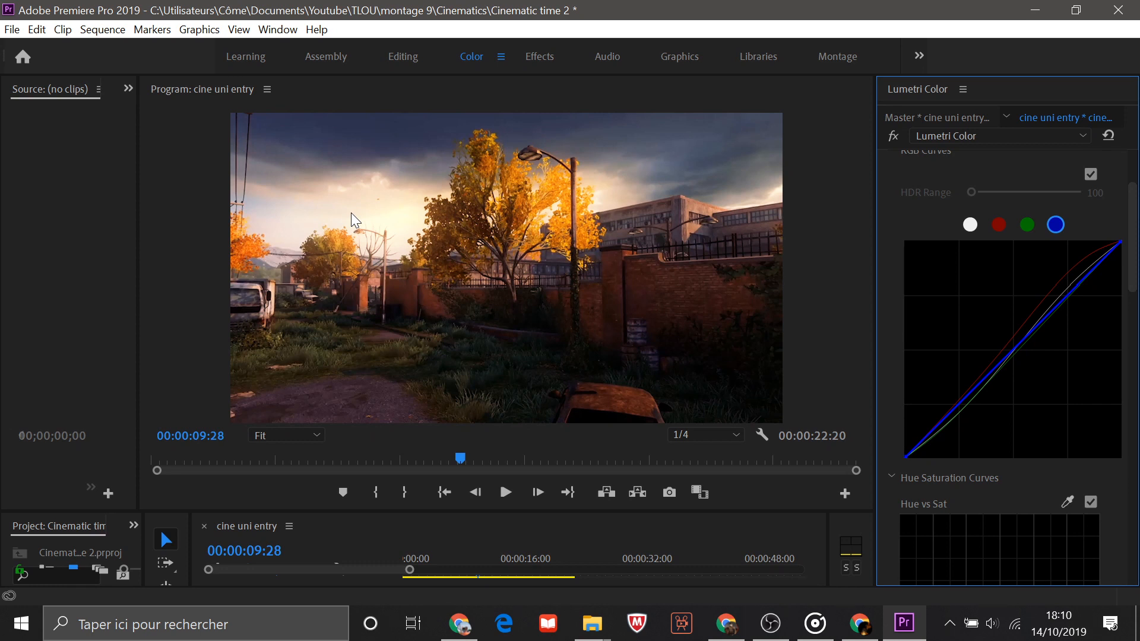
click(1015, 359)
click(945, 422)
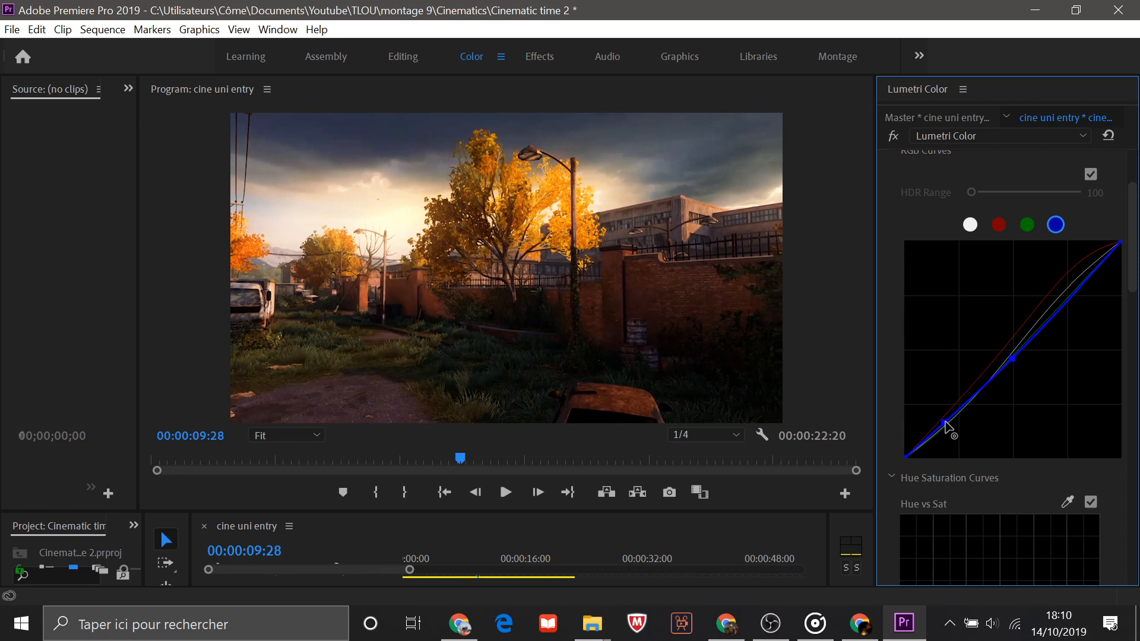
Step: Review the graded clip at 00:00:15:18, 00:00:20:05 and 00:00:07:07, ignoring the Microsoft Visual C++ assertion dialog
click(631, 460)
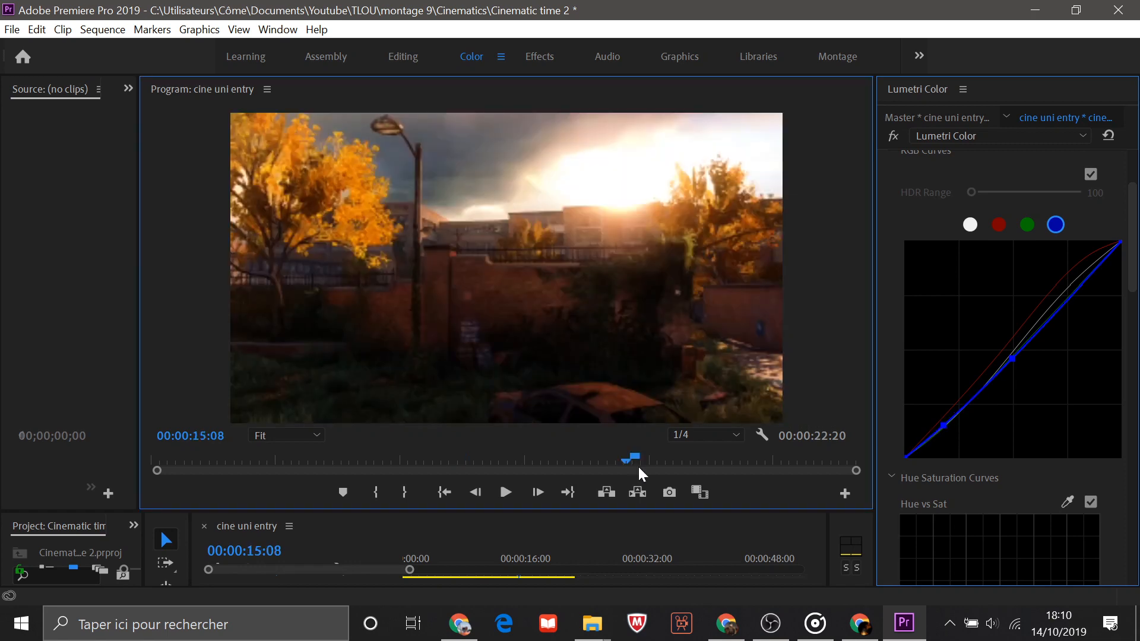
click(637, 469)
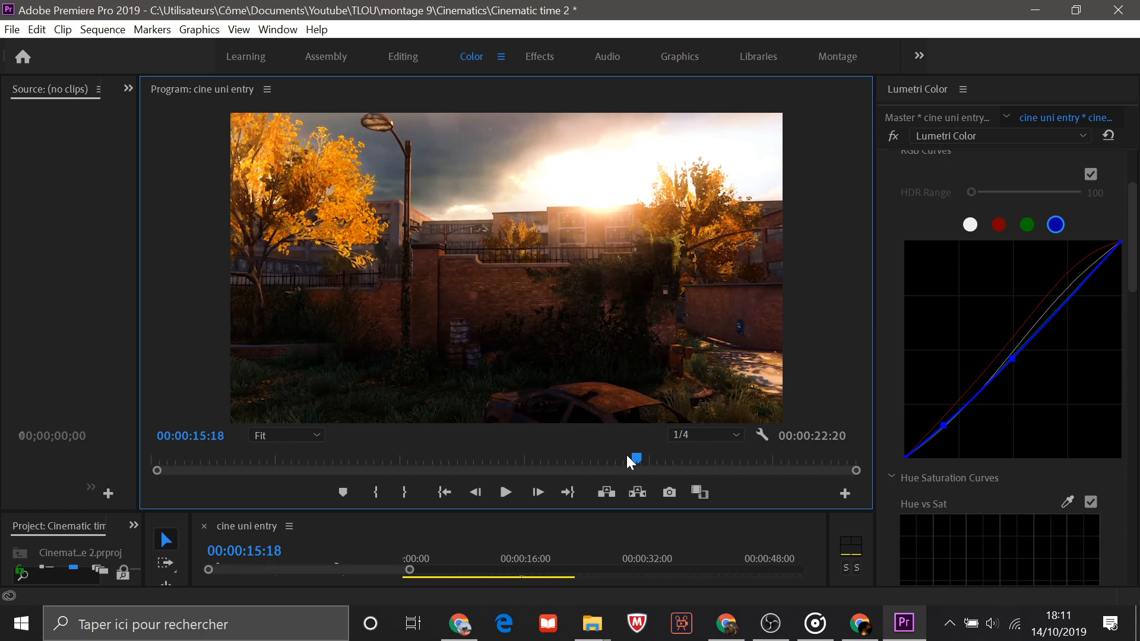
drag(629, 462, 779, 486)
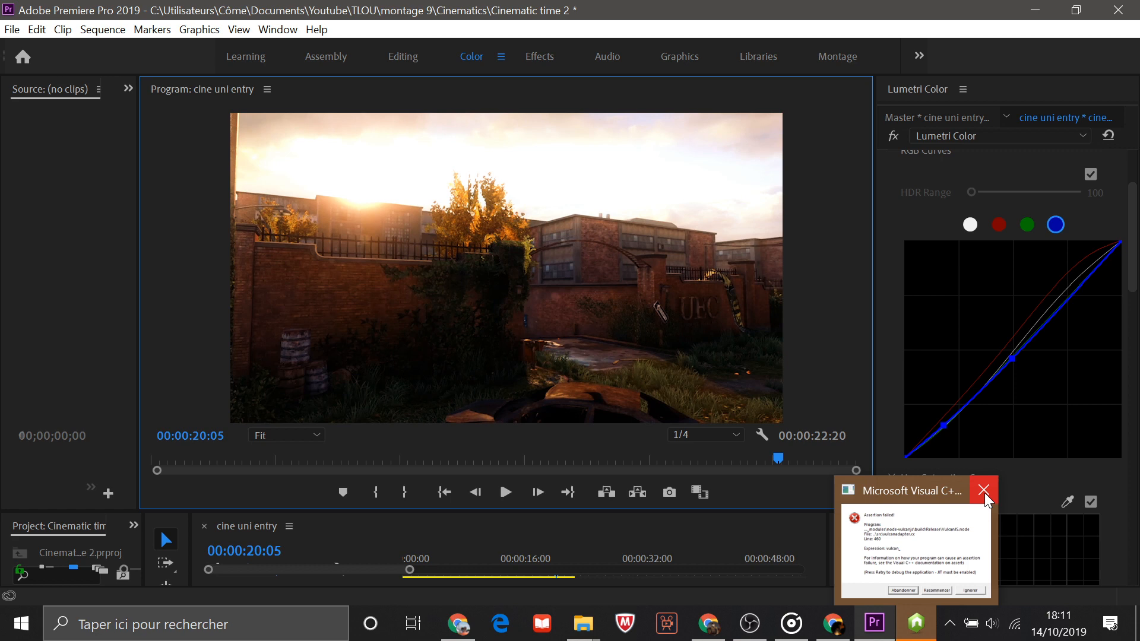
click(984, 498)
click(675, 435)
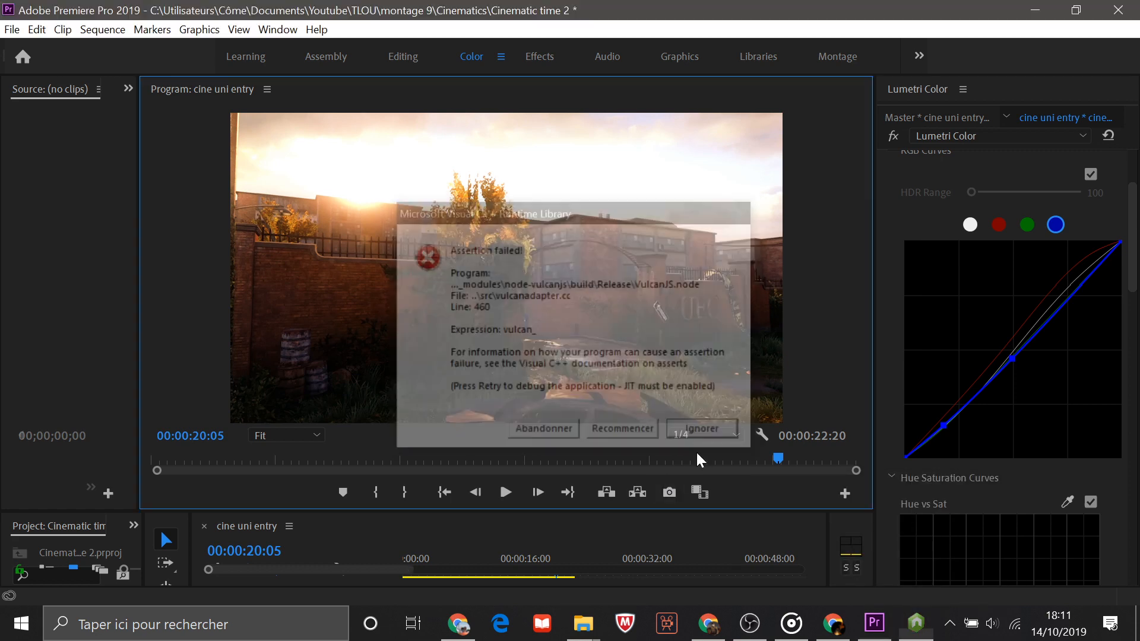
drag(778, 459, 377, 462)
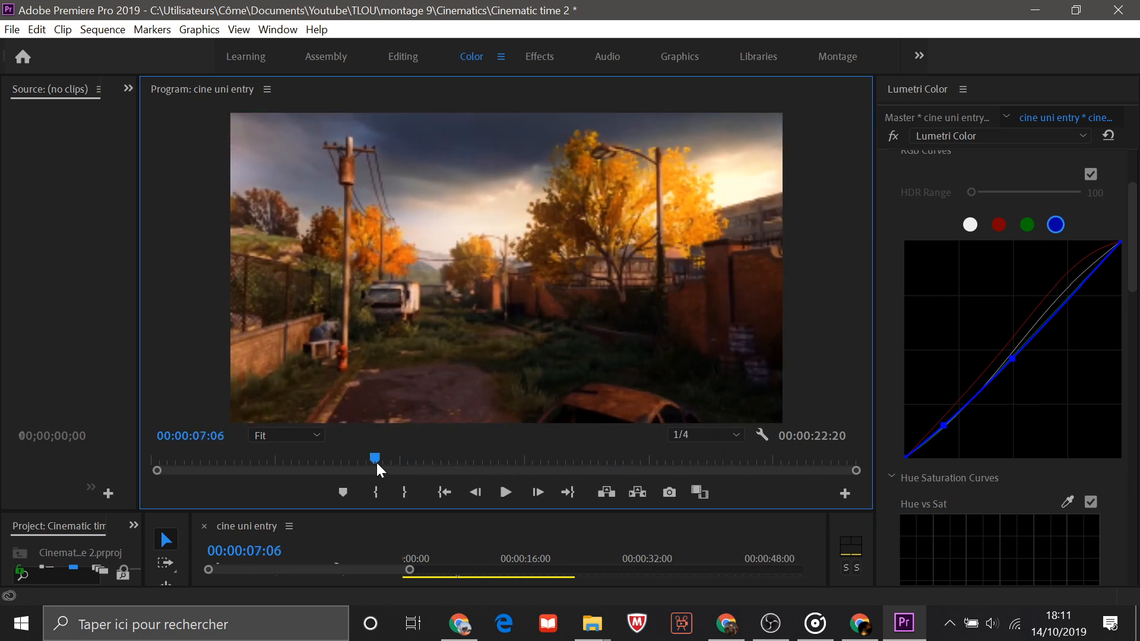
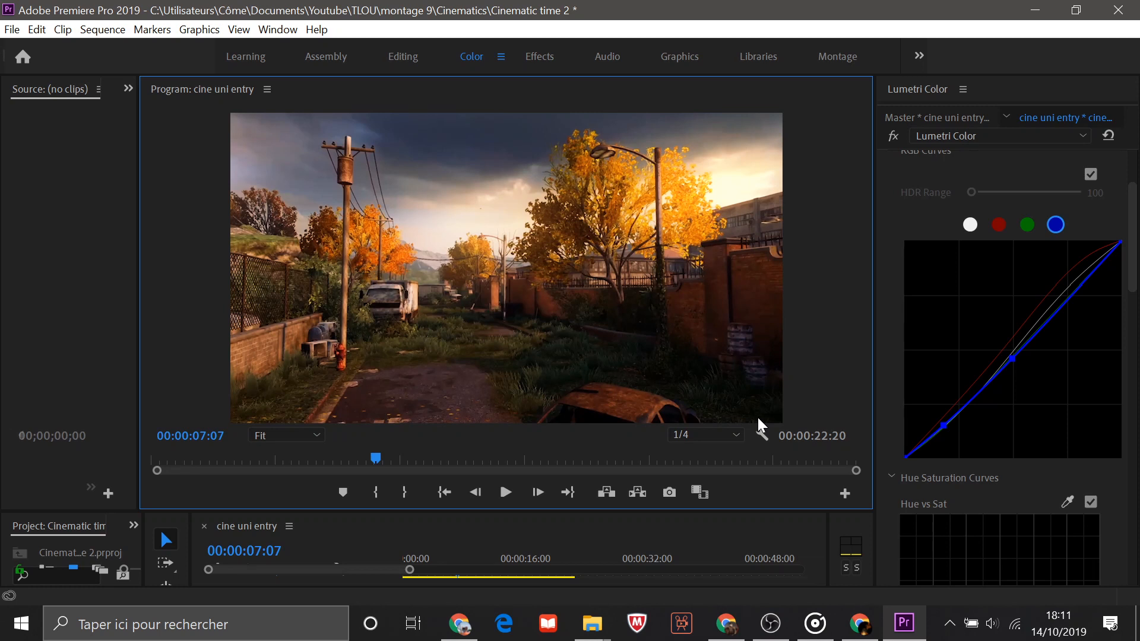
Step: Anchor the Hue vs Sat curve at yellow and pinkish red, and raise an orange point slightly, with the frame at 00:00:00:22
scroll(1009, 390, down, 1)
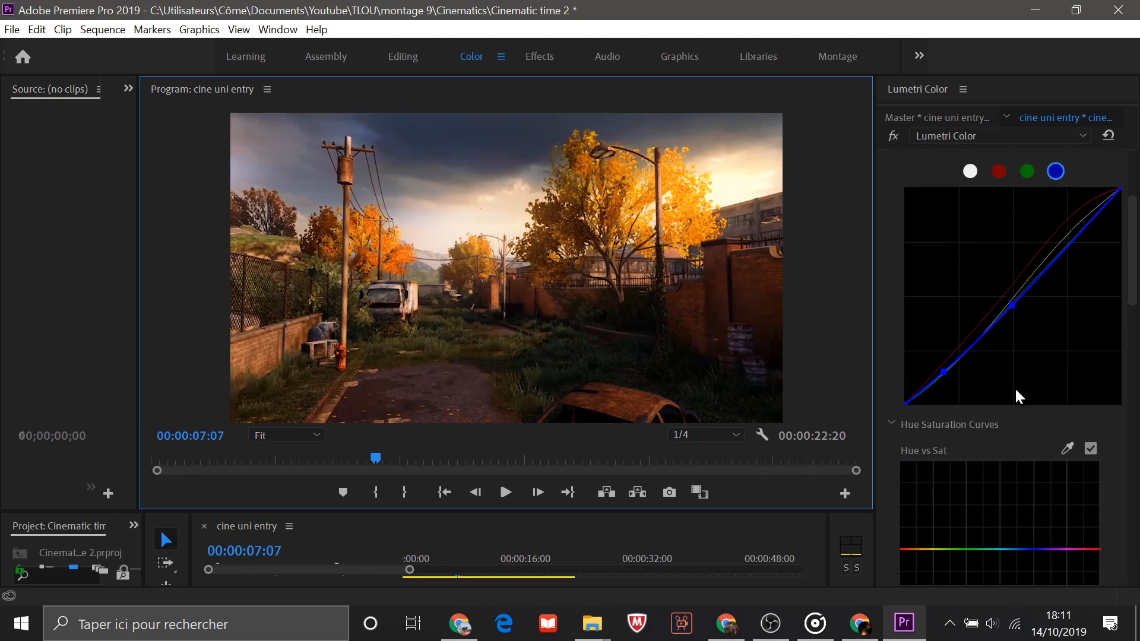
scroll(1015, 387, down, 1)
scroll(1013, 387, down, 2)
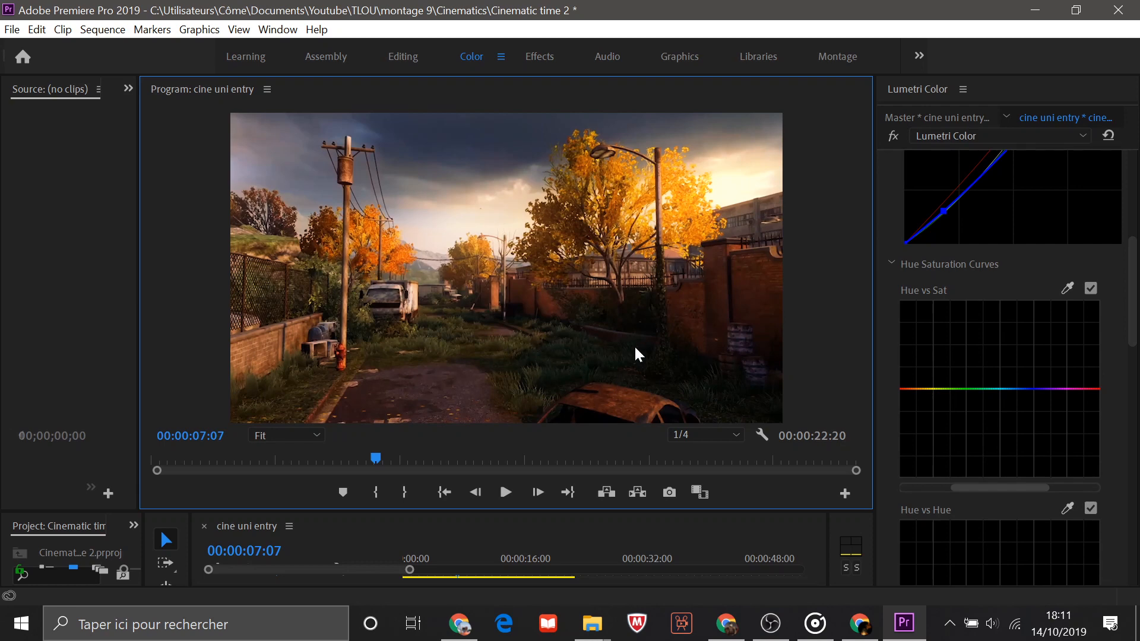
drag(374, 461, 173, 466)
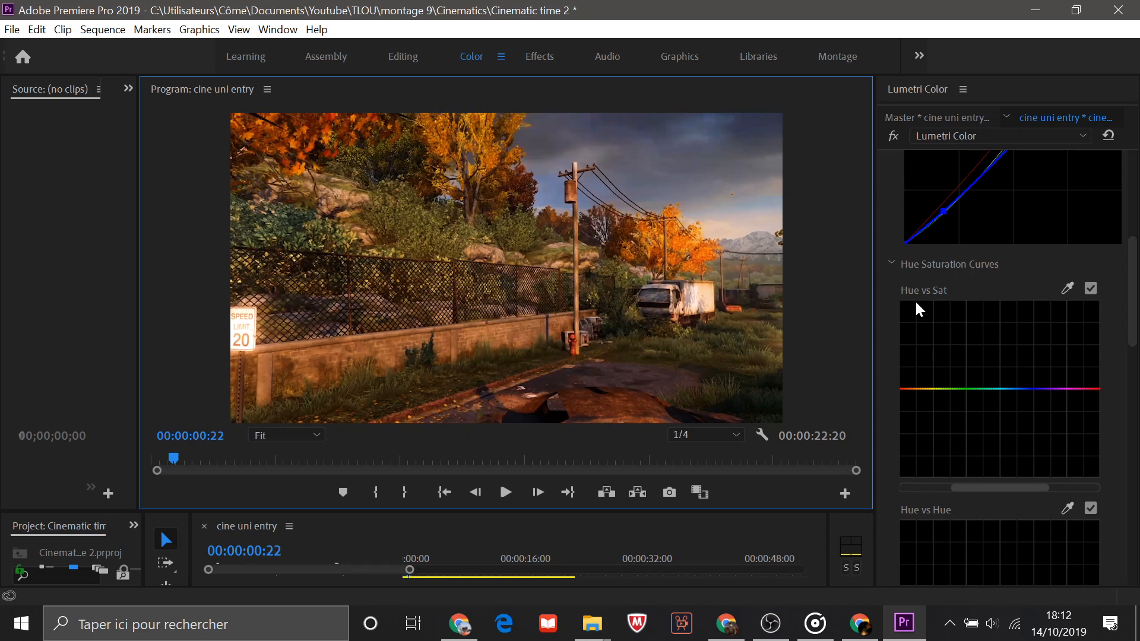
click(938, 389)
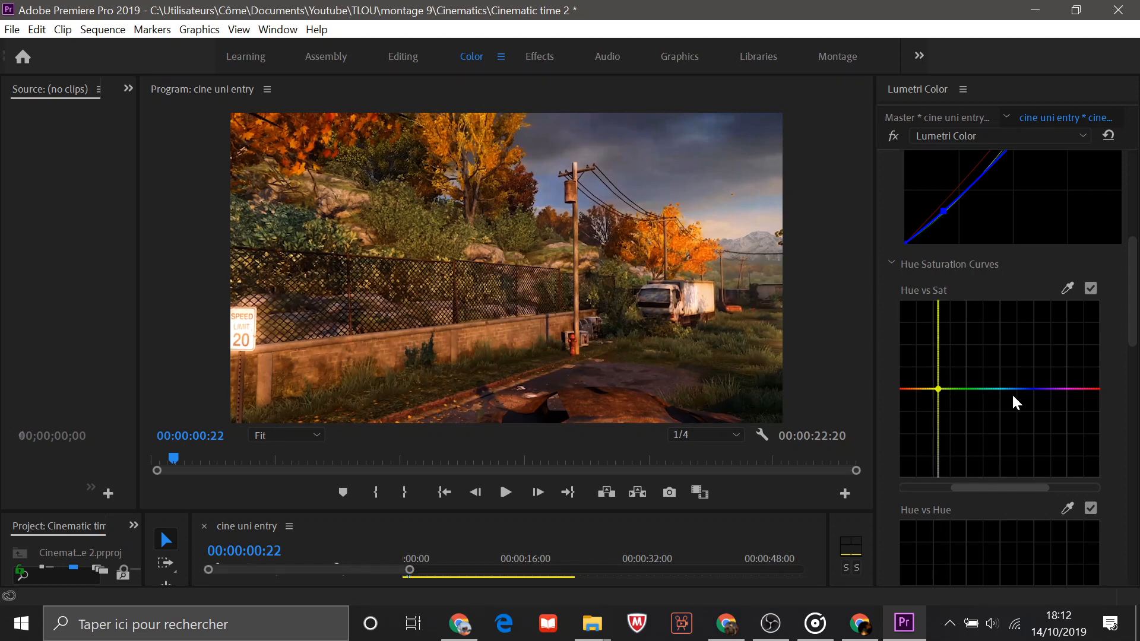
click(1086, 389)
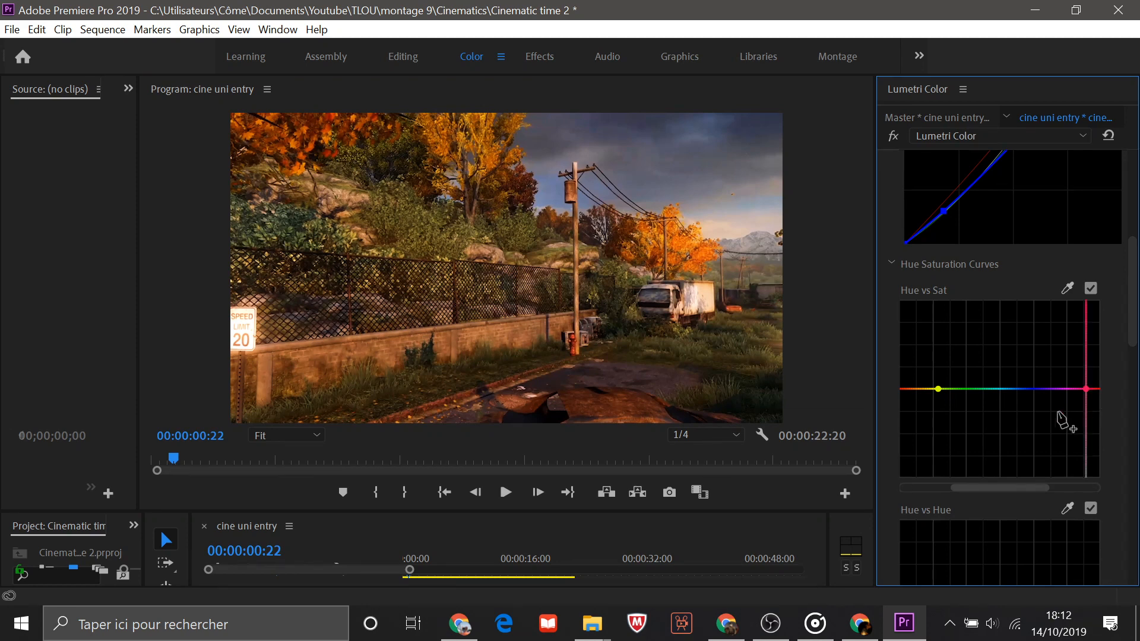
click(908, 389)
drag(908, 393, 909, 377)
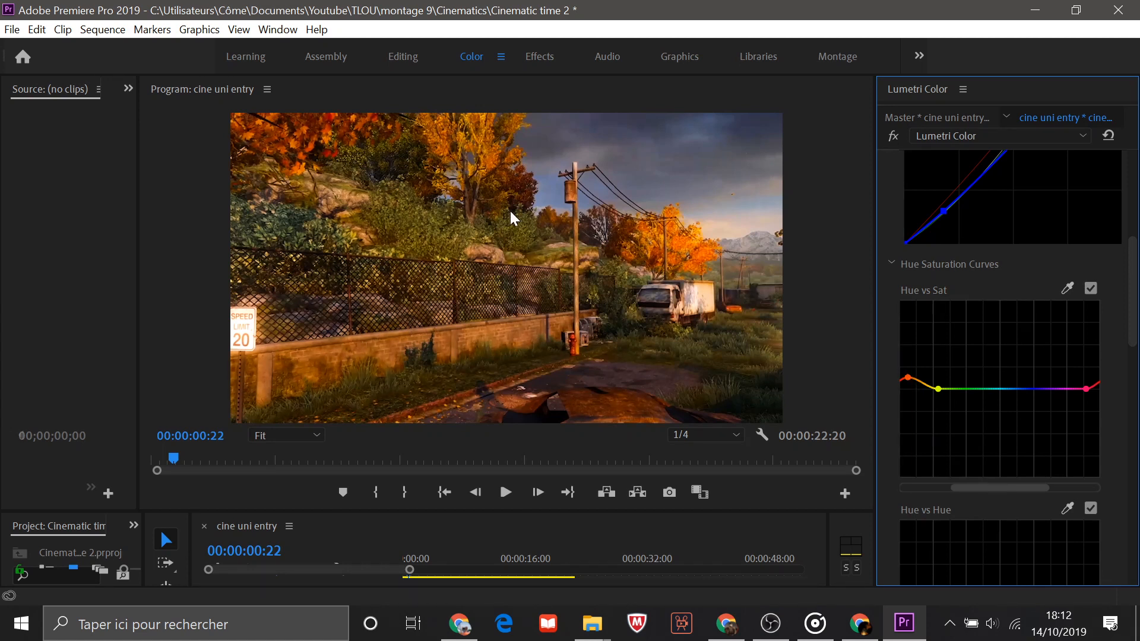
Step: Add green and cyan points to the Hue vs Sat curve and pull both slightly below the neutral line
click(994, 389)
drag(968, 390, 963, 398)
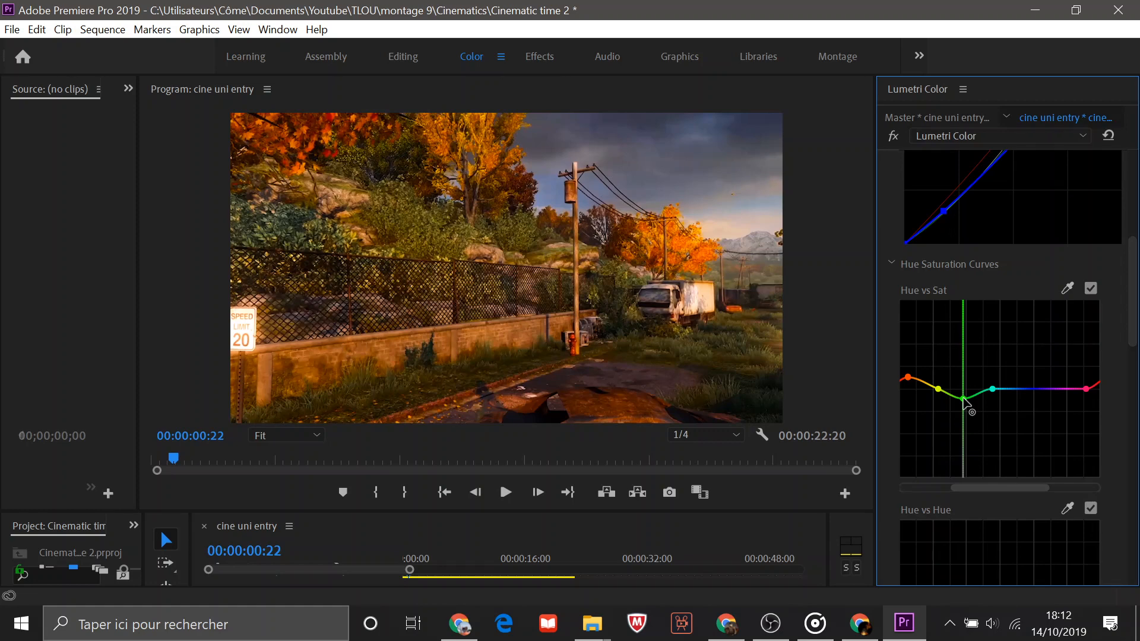
drag(963, 398, 970, 449)
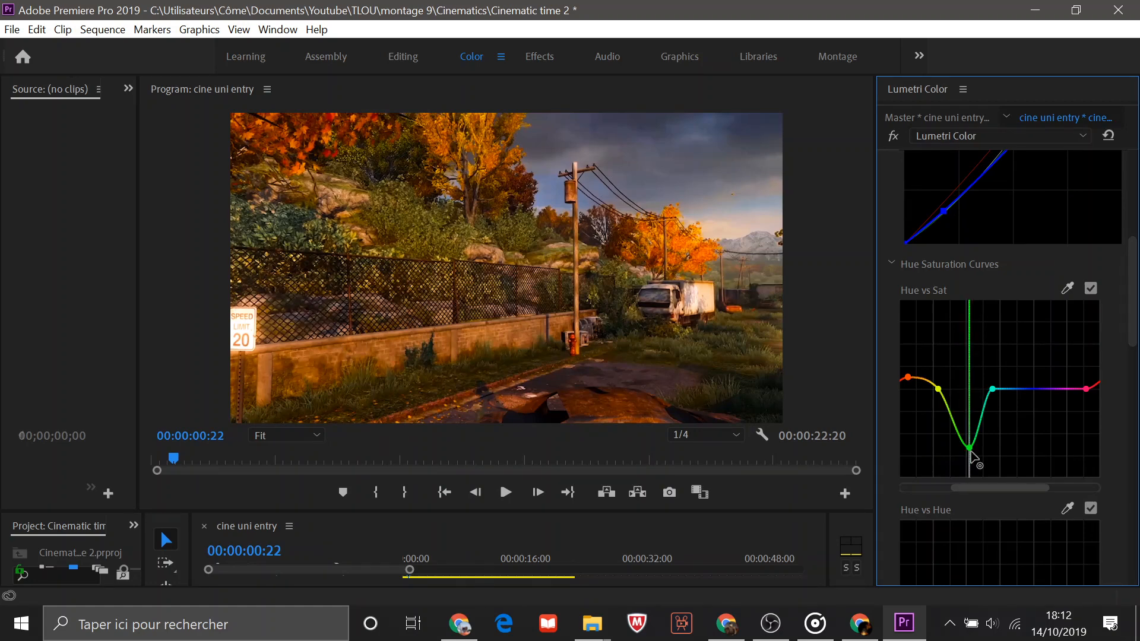
drag(970, 451, 965, 398)
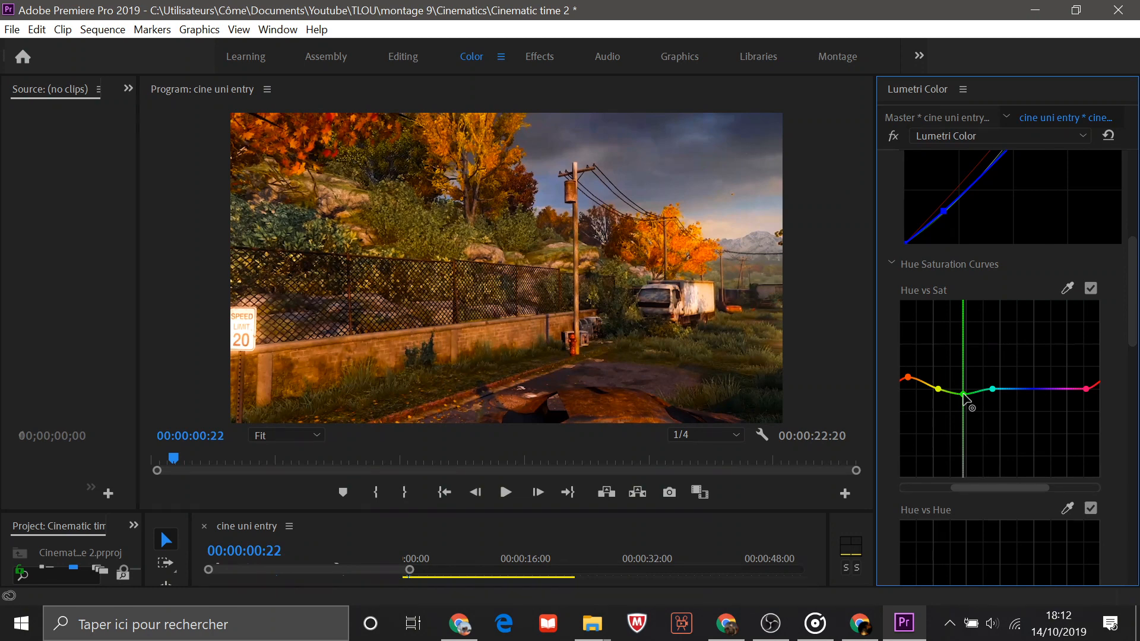
drag(963, 394, 963, 399)
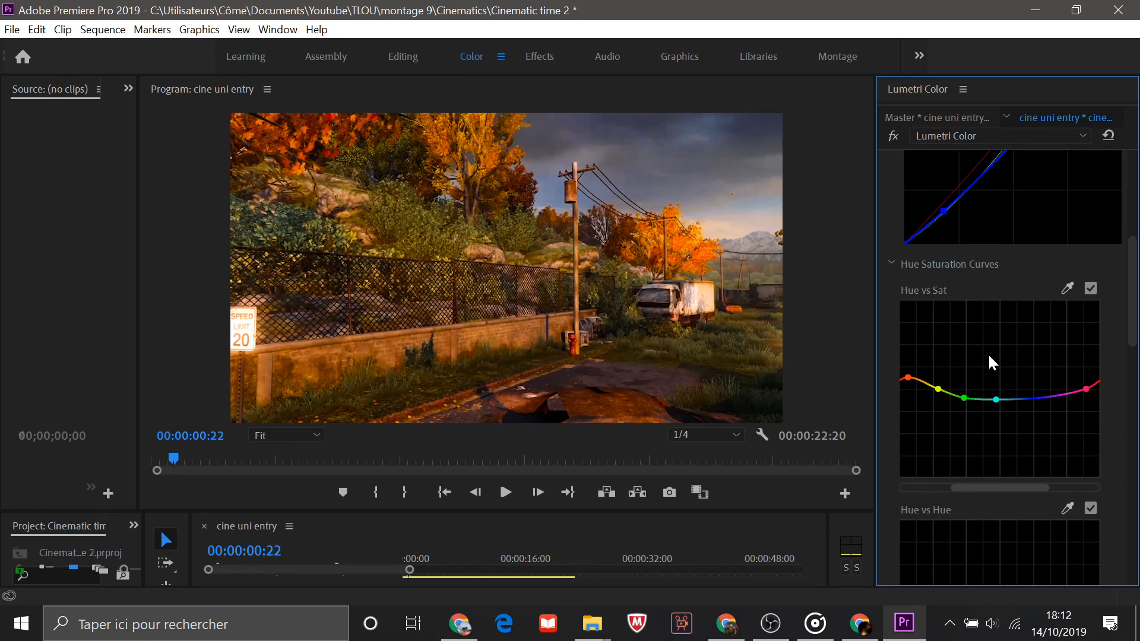
Step: Try shifting the hues with a single orange-red point on the Hue vs Hue curve, and return it to neutral
scroll(989, 358, down, 3)
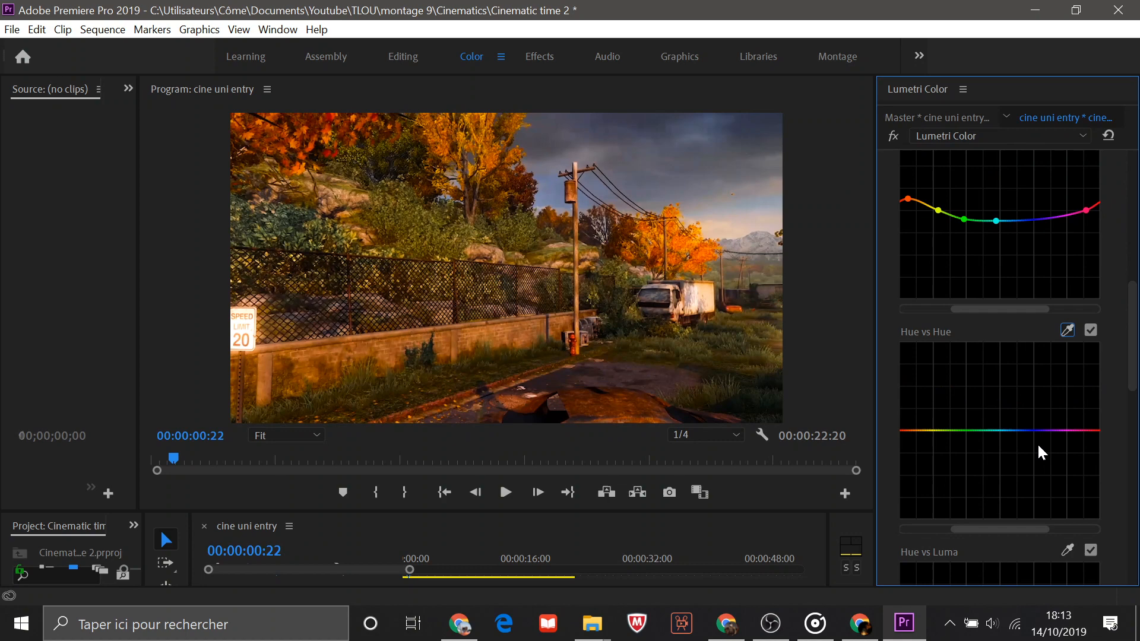
click(901, 430)
drag(900, 432, 905, 431)
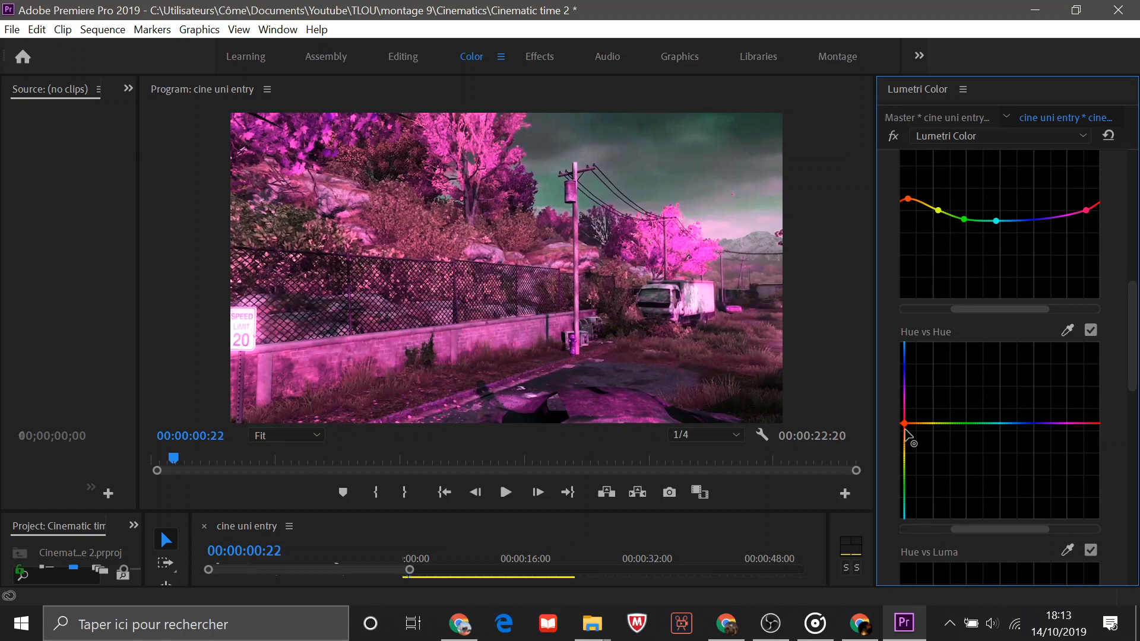
drag(905, 429, 905, 437)
Step: At 00:00:11:16, lower a yellow point moderately on the Hue vs Luma curve between orange and yellow-green anchor points
scroll(945, 385, down, 3)
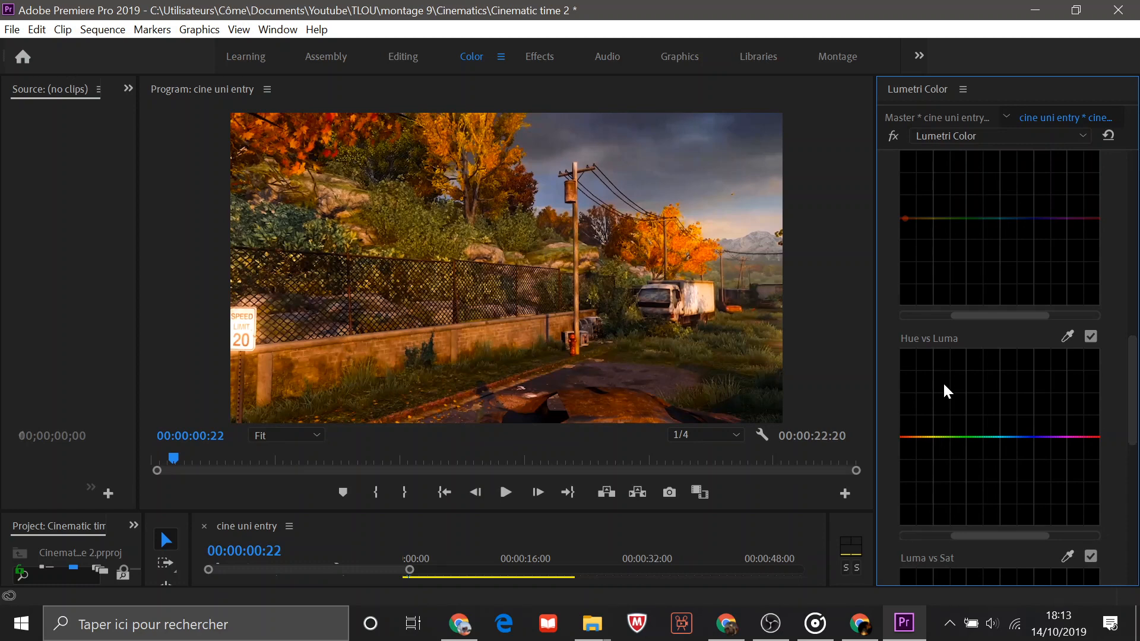
click(231, 470)
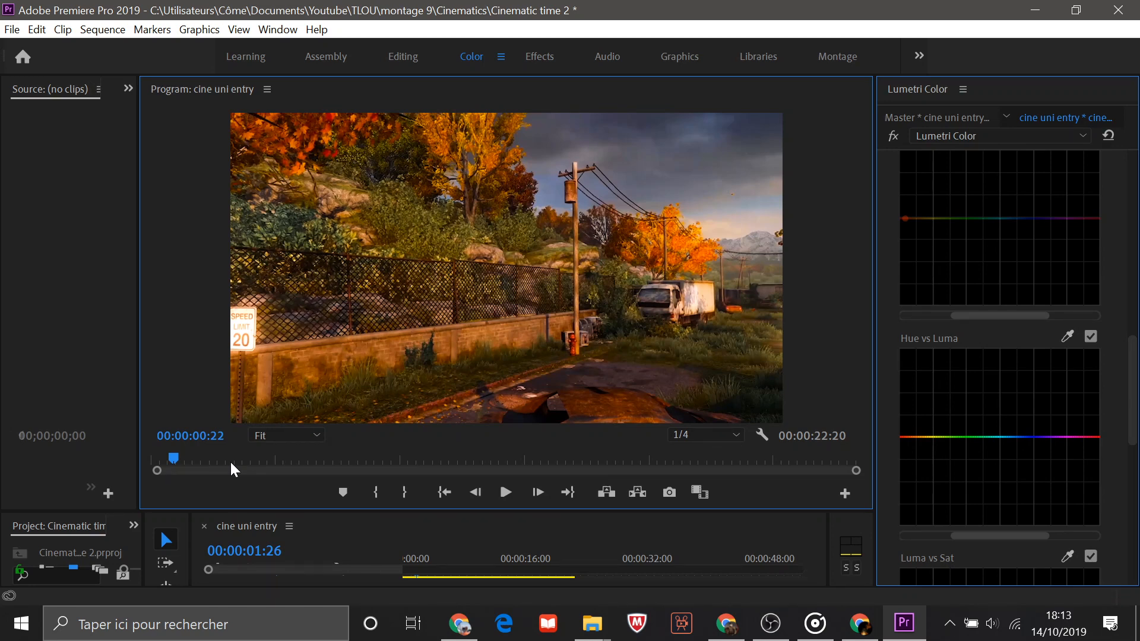
drag(231, 462, 830, 458)
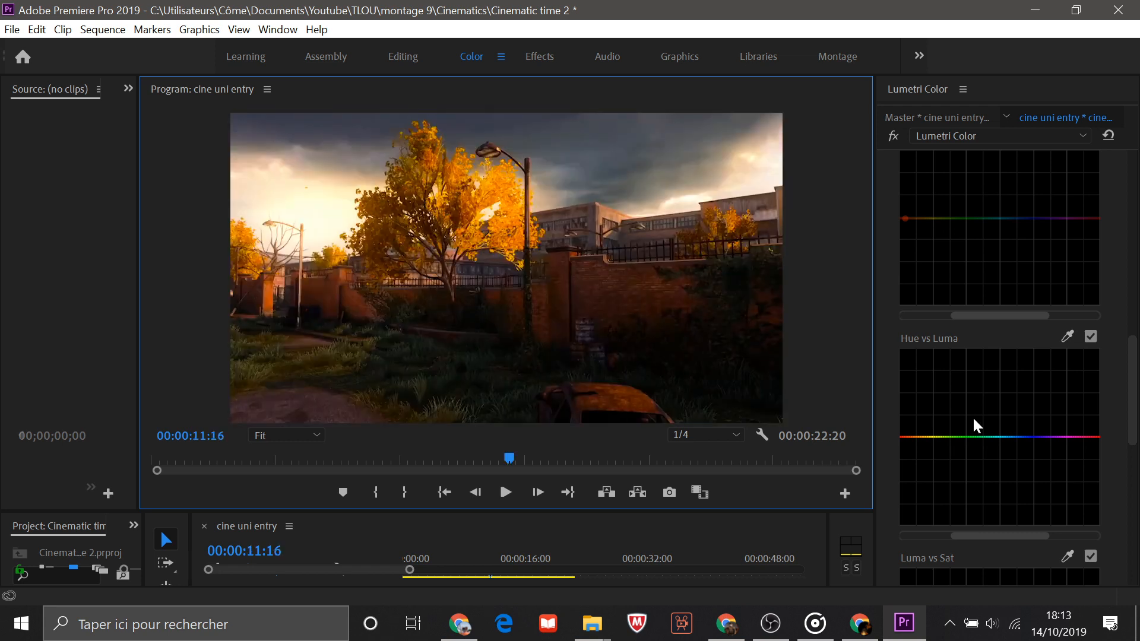
click(931, 437)
drag(933, 442, 934, 481)
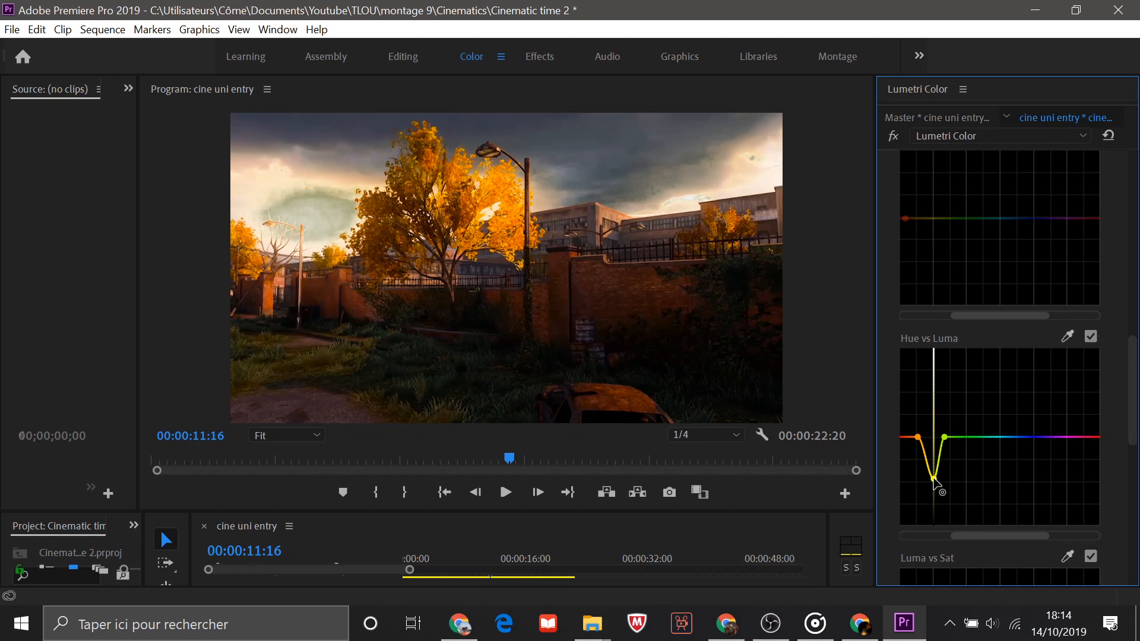
drag(935, 479, 931, 458)
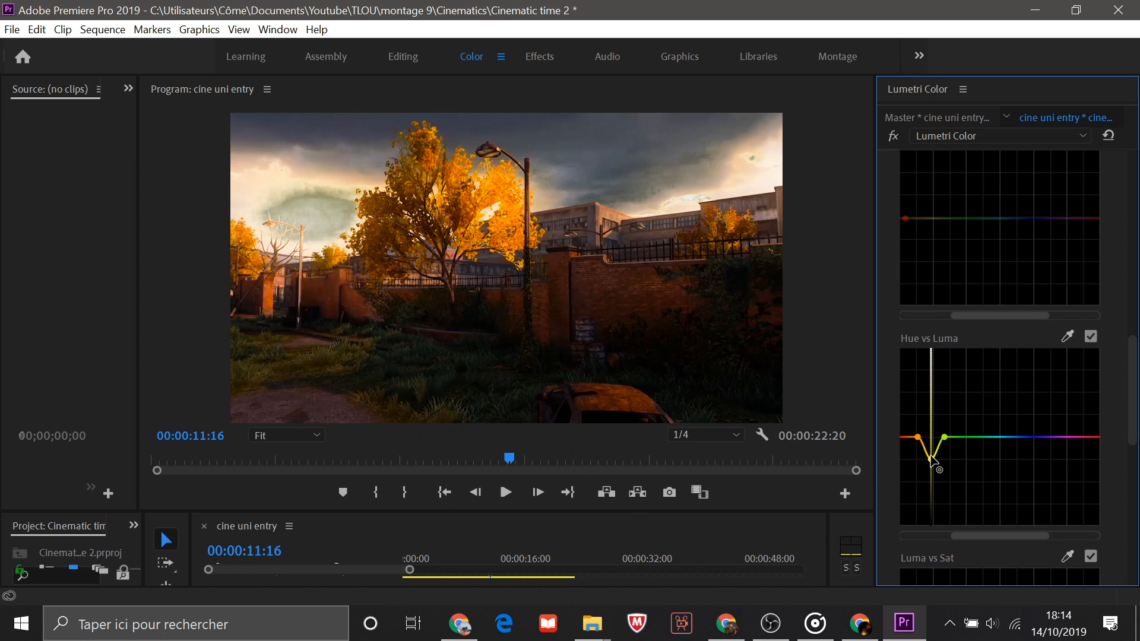
drag(930, 459, 931, 455)
Step: Lower the orange point slightly on the Hue vs Luma curve and add a pink point just above the neutral line
drag(917, 437, 912, 450)
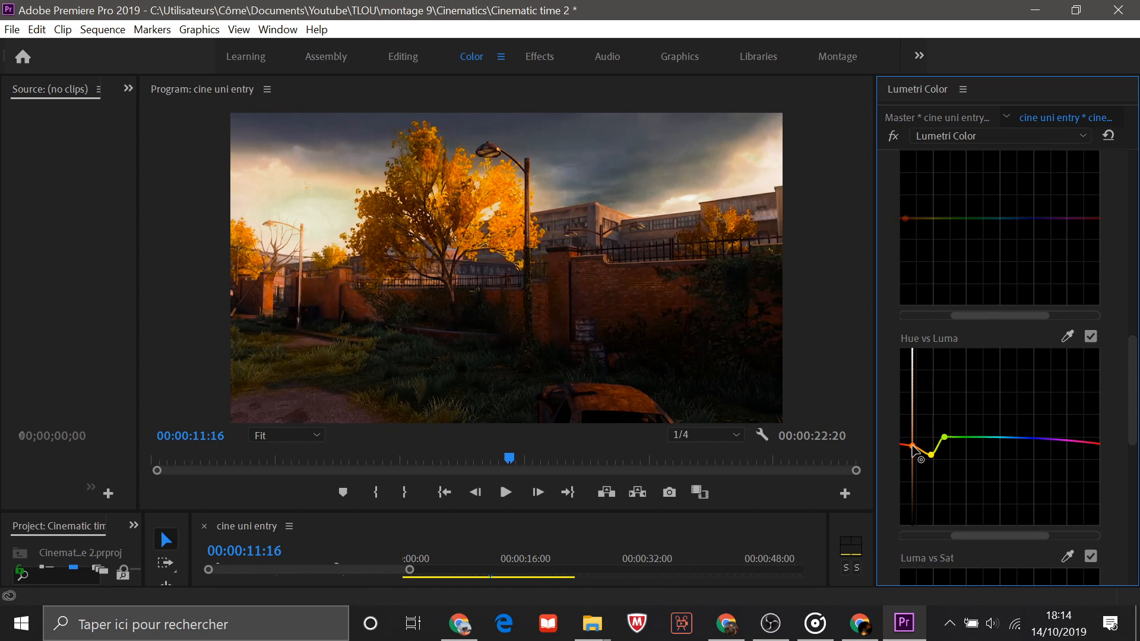
click(1087, 441)
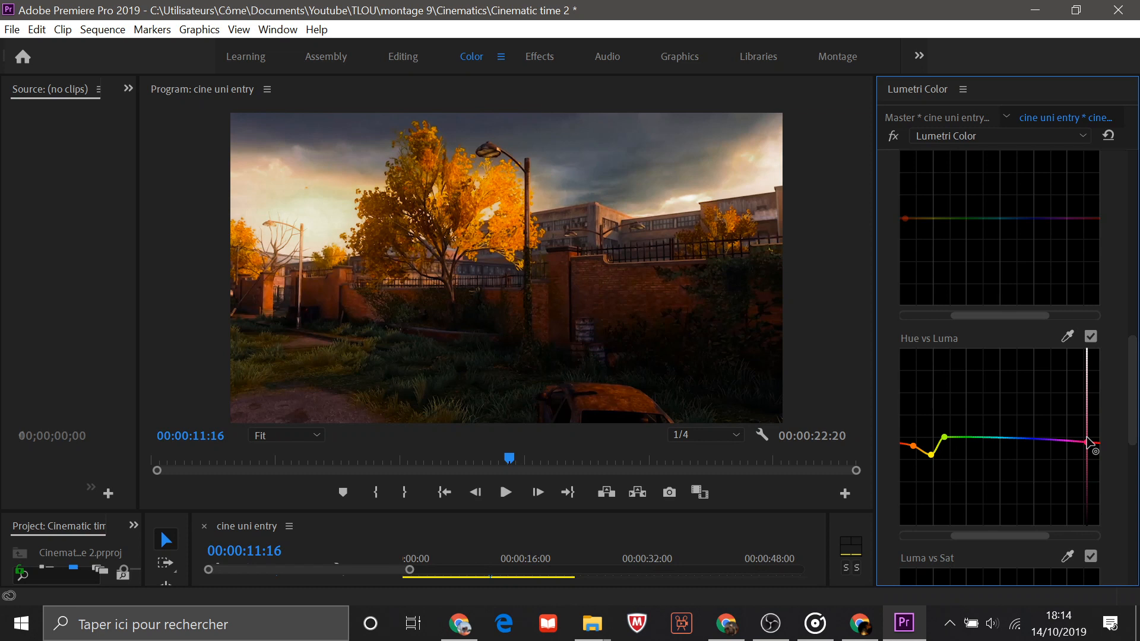
drag(1088, 443, 1086, 435)
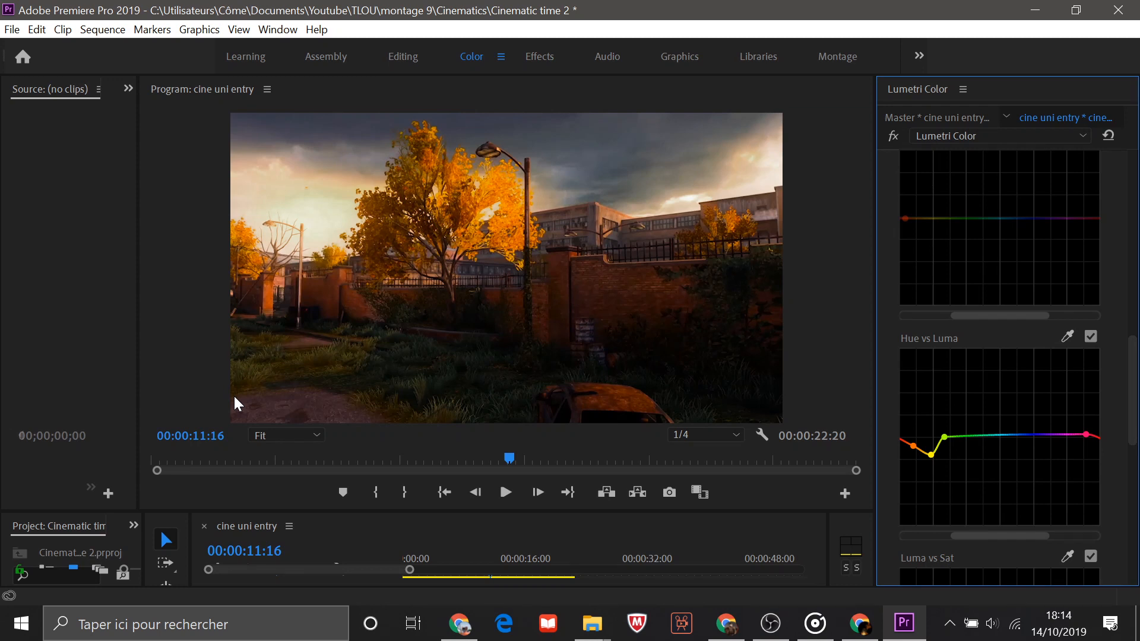
Step: Shape the Luma vs Sat curve with three points, lowering the midtones very slightly and the highlights a little more
scroll(940, 453, down, 3)
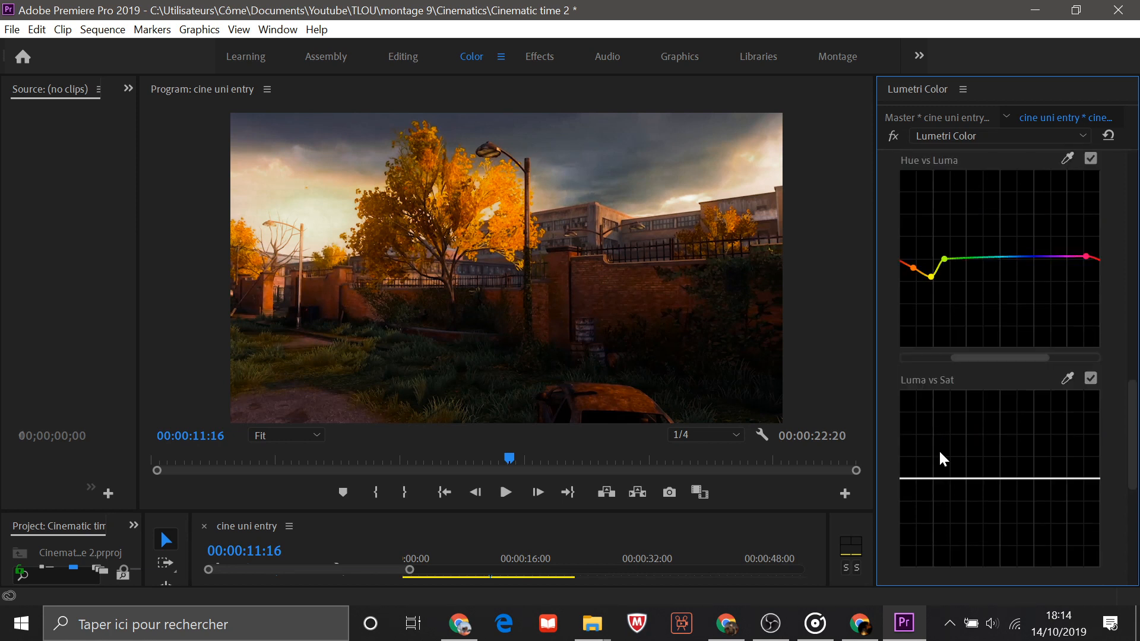
scroll(941, 453, down, 5)
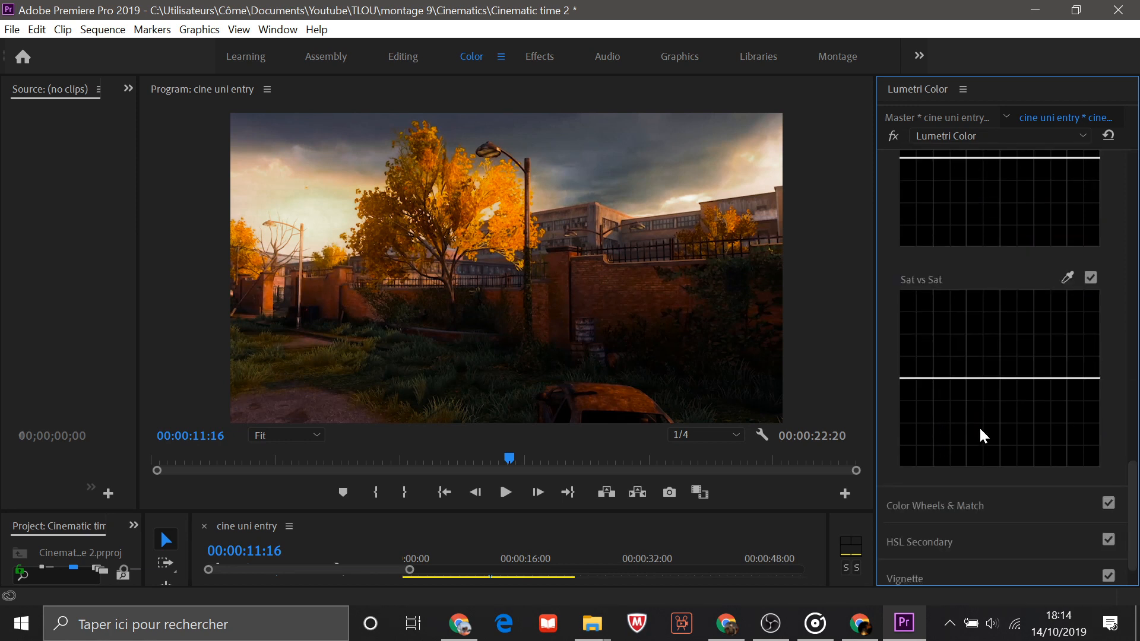
scroll(981, 437, up, 3)
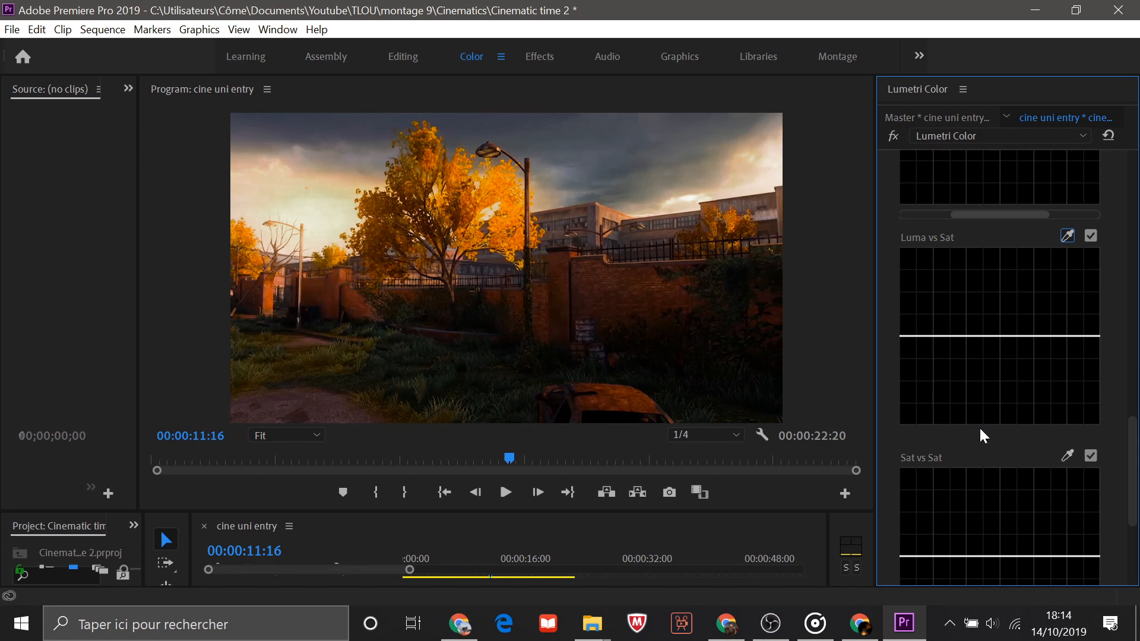
scroll(981, 430, down, 1)
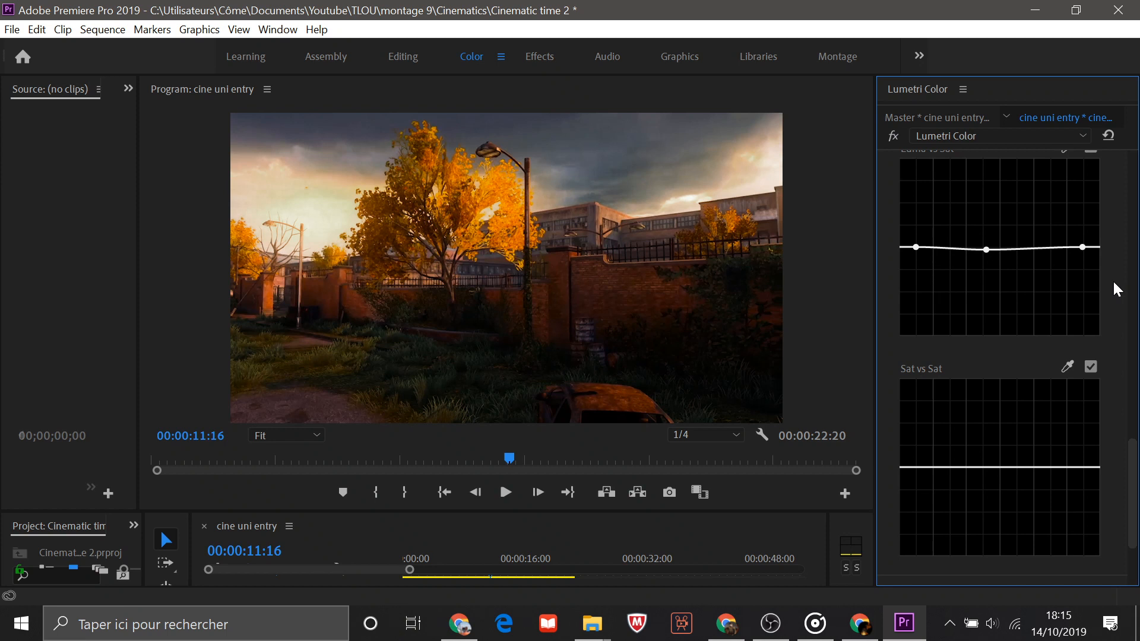
scroll(949, 420, down, 2)
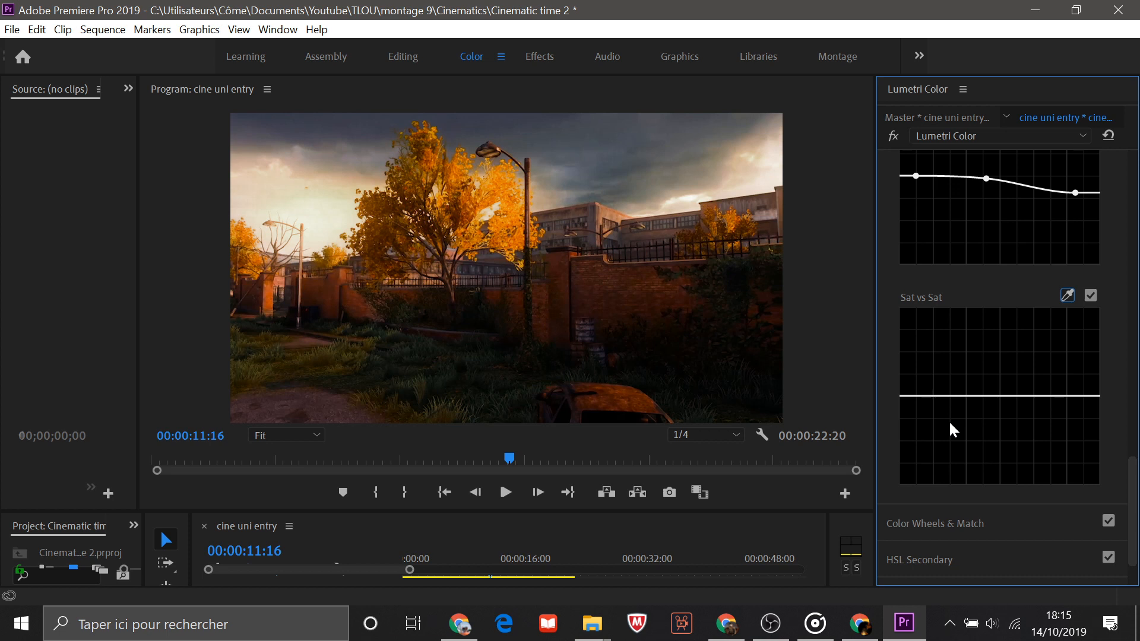
Step: Set the Basic Correction tint to -8,1 and check the graded clip at 00:00:15:14, 00:00:04:19 and 00:00:14:26
scroll(949, 419, up, 10)
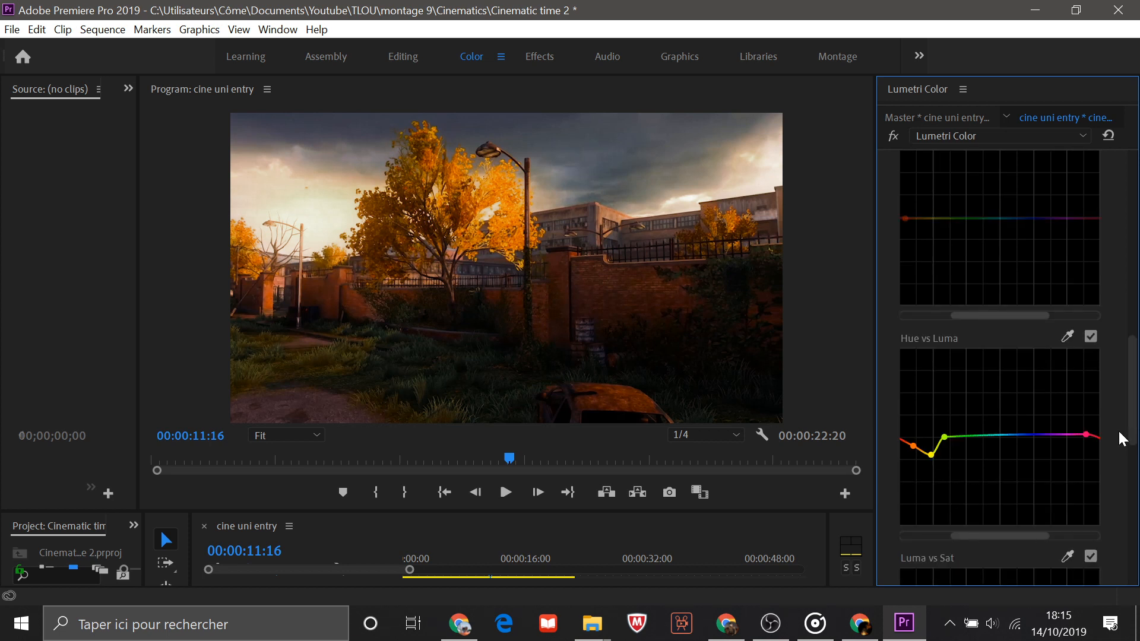
scroll(1120, 433, up, 10)
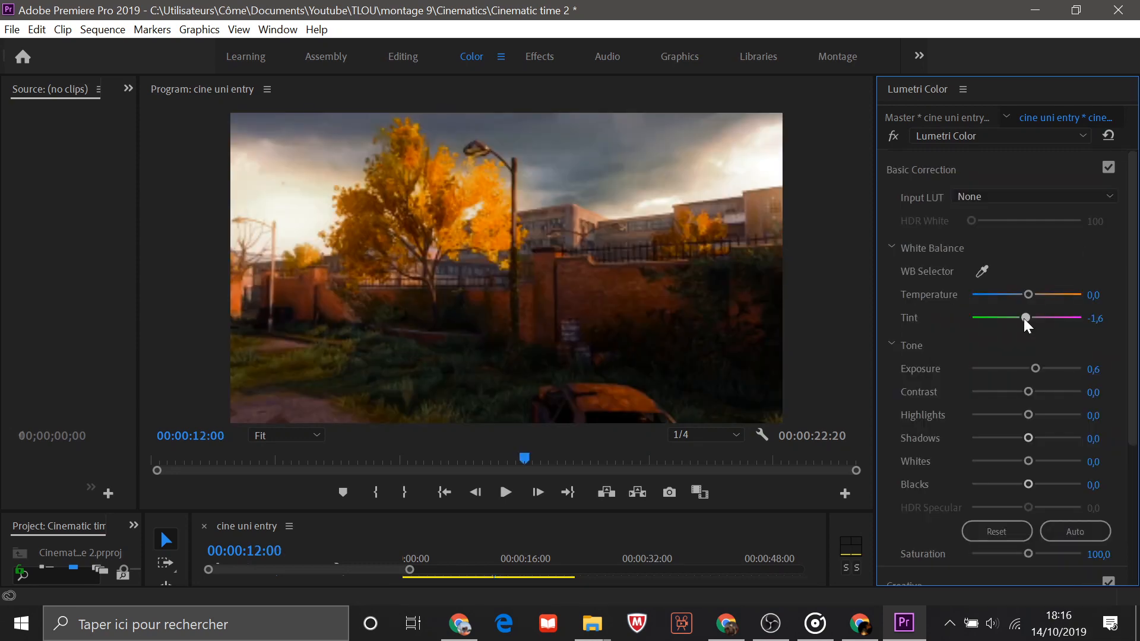
drag(1025, 318, 1023, 319)
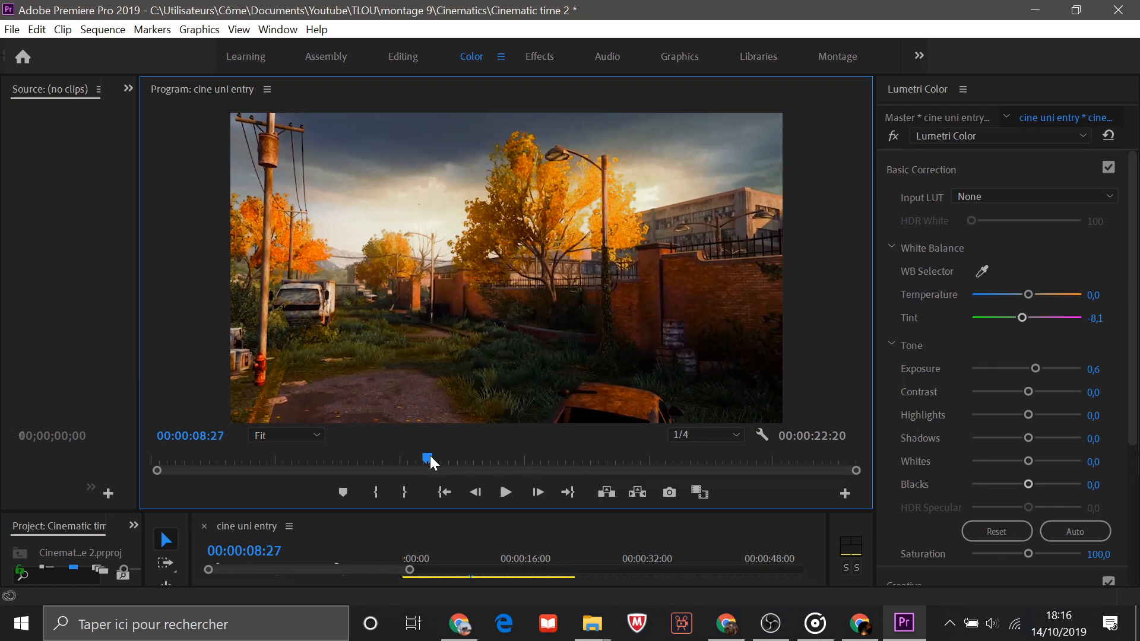
drag(427, 459, 633, 462)
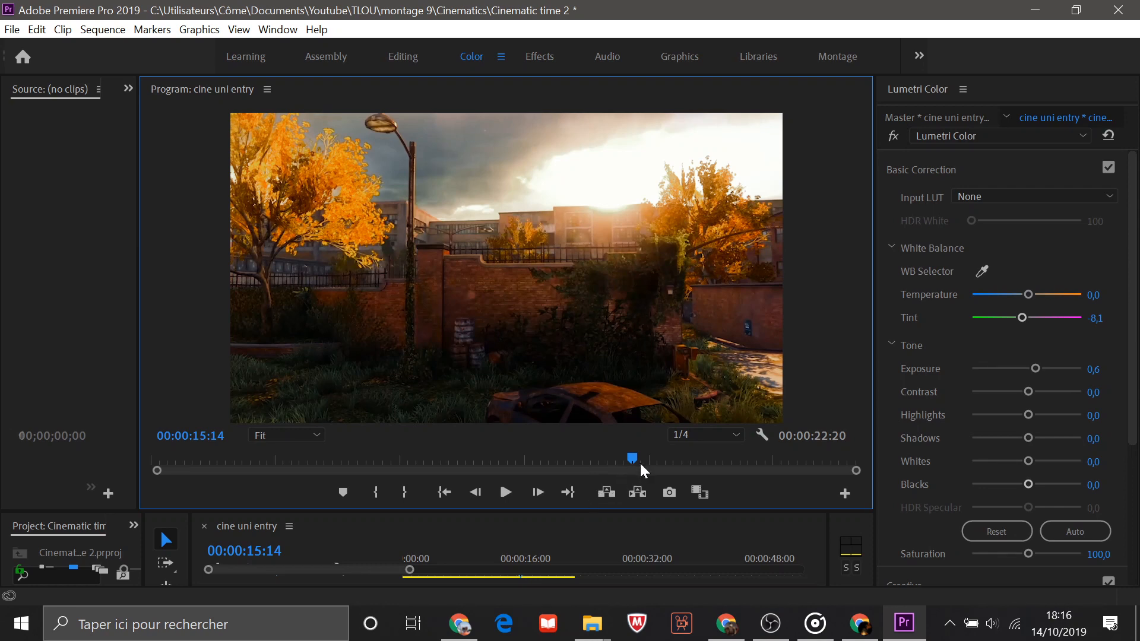
drag(642, 459, 294, 469)
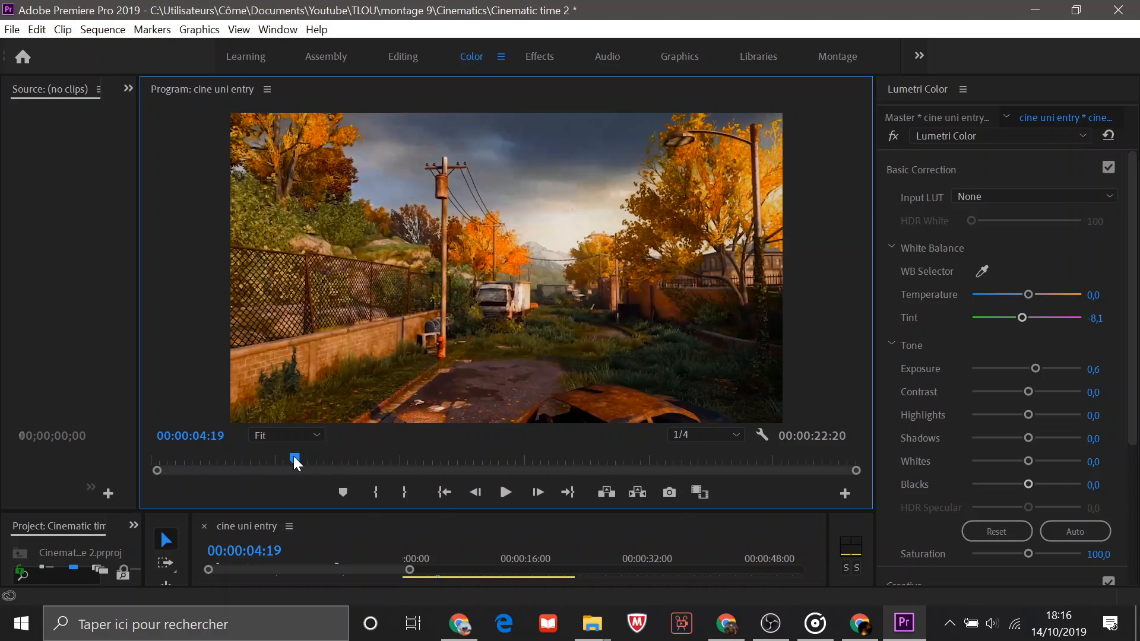
drag(294, 456, 612, 469)
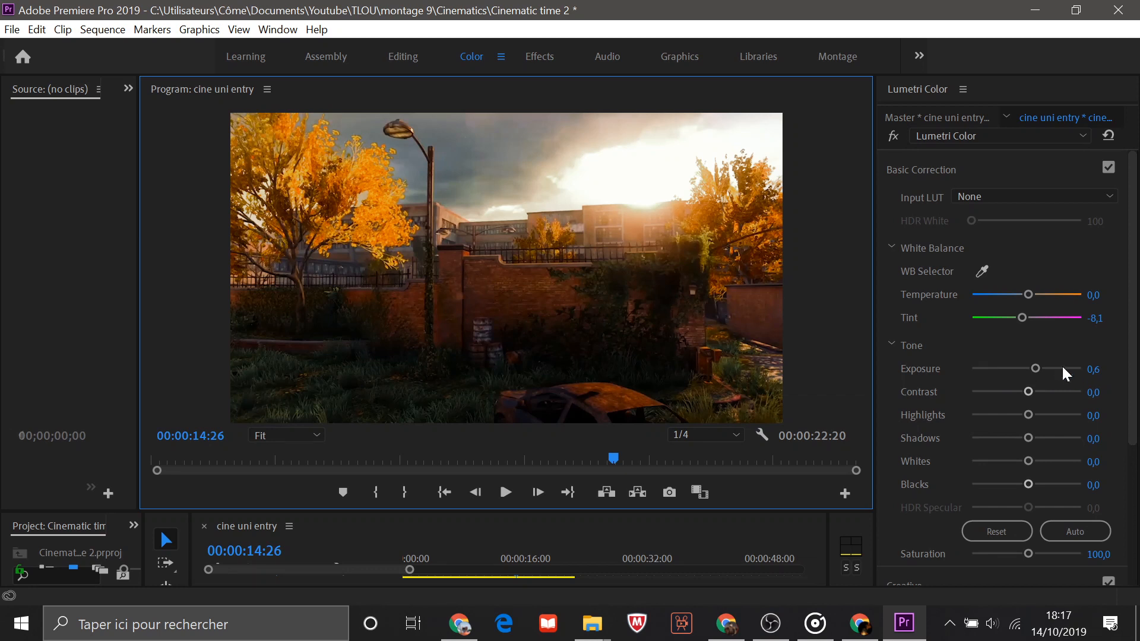
Step: Set the Basic Correction contrast to -4,8
scroll(1060, 363, down, 2)
scroll(983, 307, down, 1)
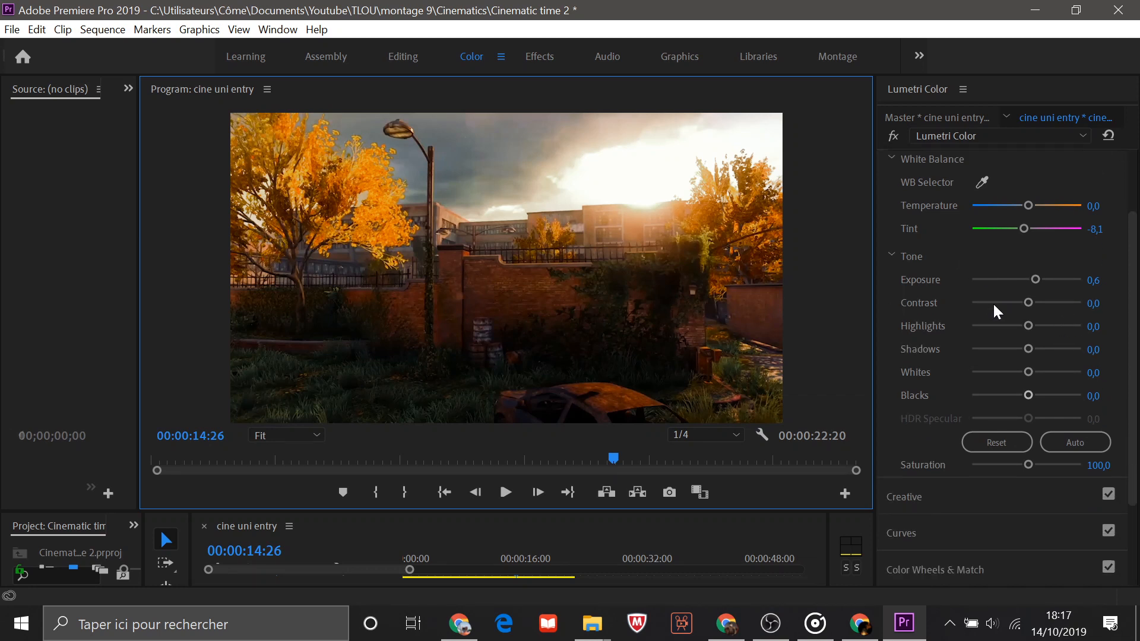
drag(1028, 302, 1025, 304)
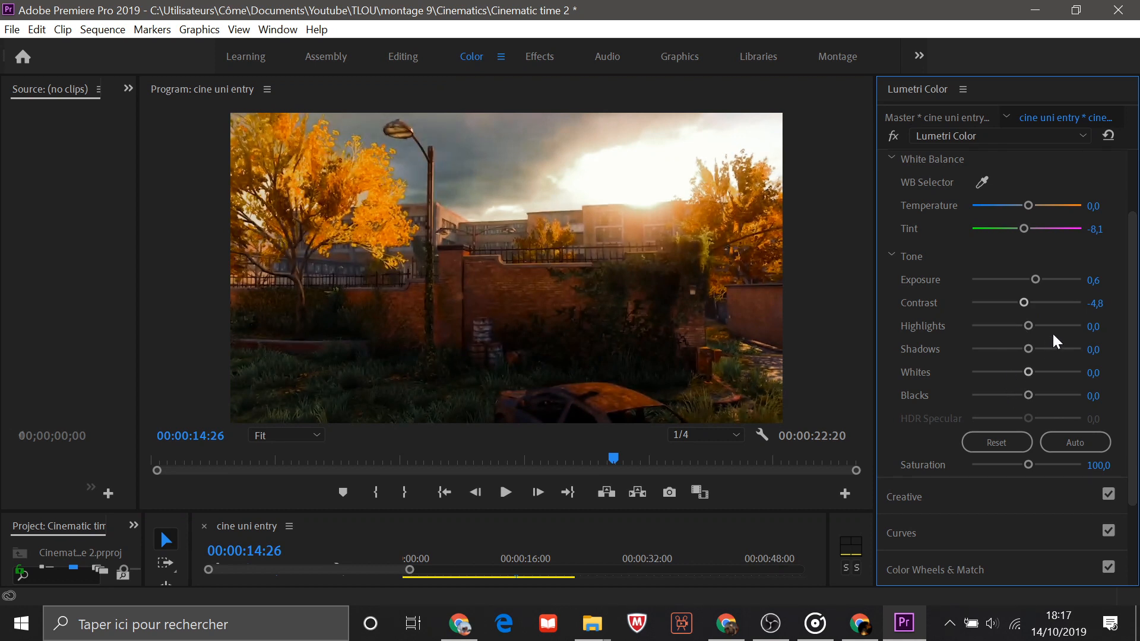
scroll(1052, 333, down, 1)
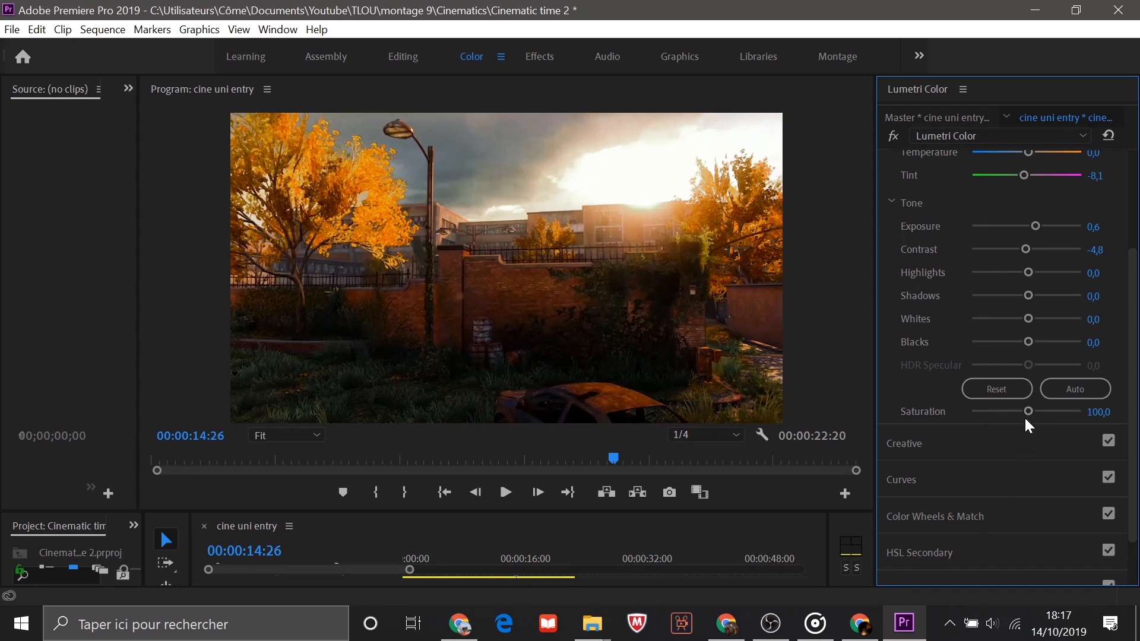
Step: Try lowering the Basic Correction saturation to 79,0 and restore it to 100,0
mouse_move(1029, 411)
mouse_down()
mouse_move(997, 417)
mouse_move(1016, 426)
mouse_up()
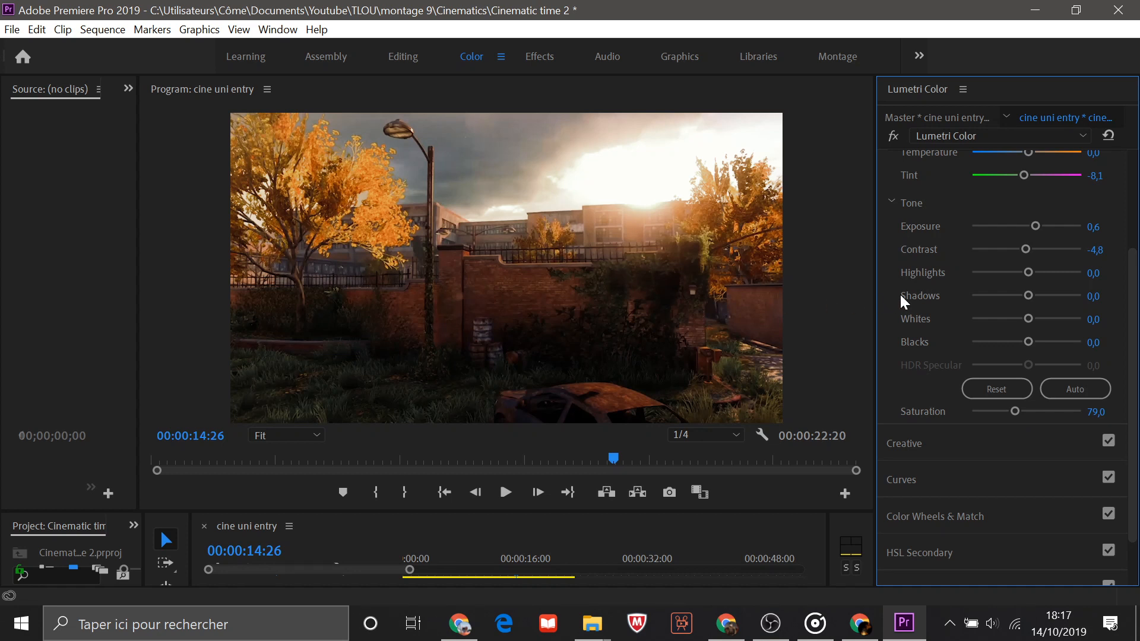
drag(1015, 412, 1024, 412)
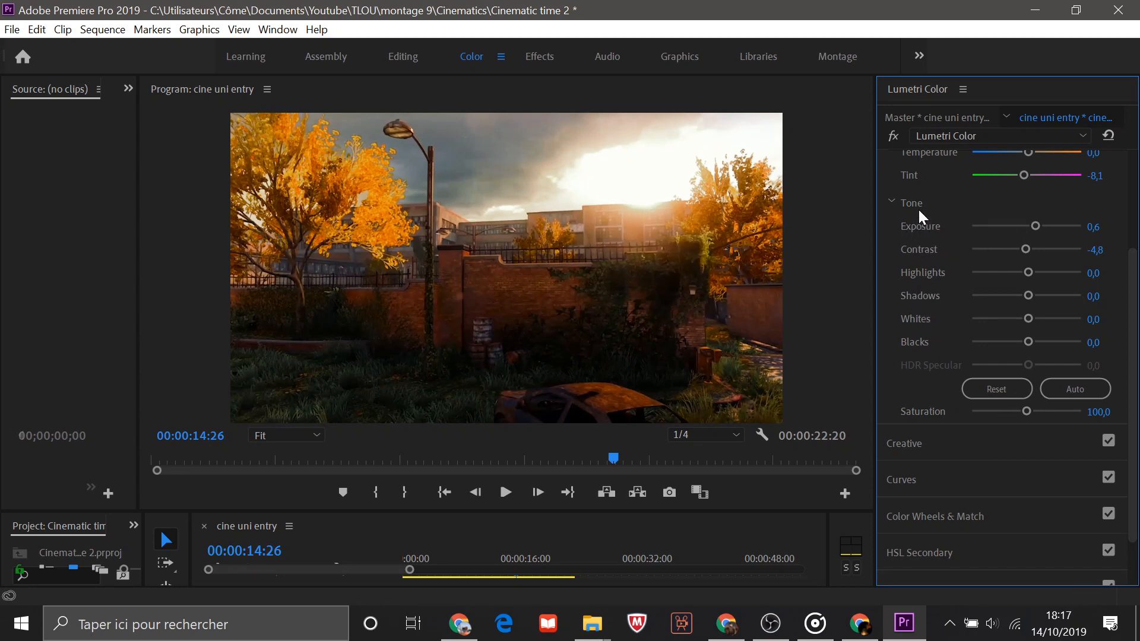
scroll(922, 352, down, 2)
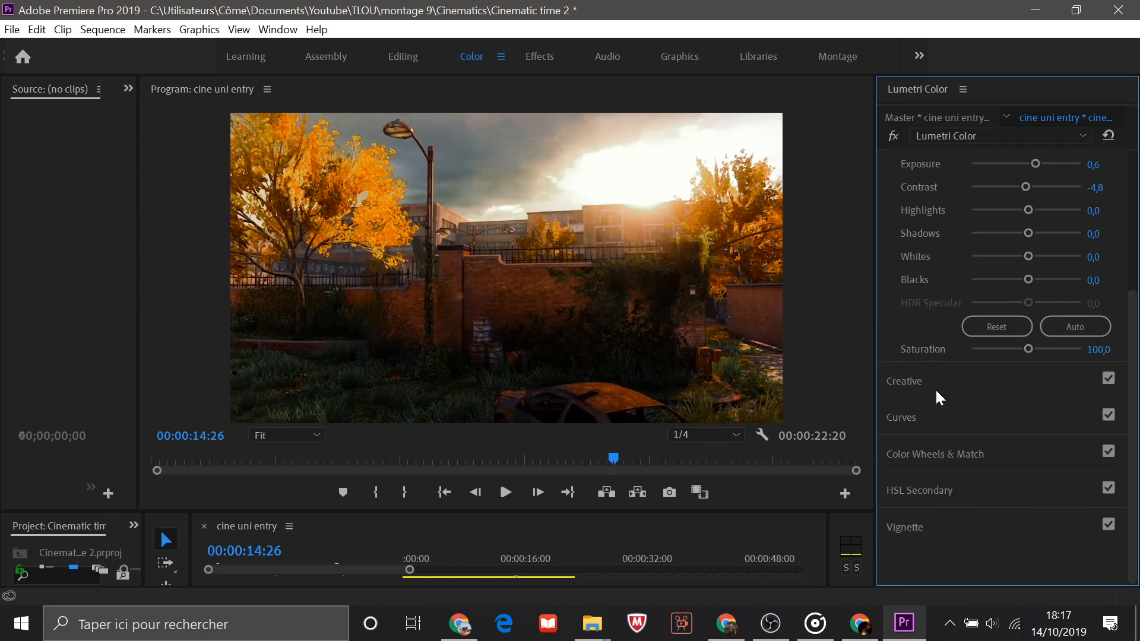
click(942, 412)
scroll(973, 230, up, 1)
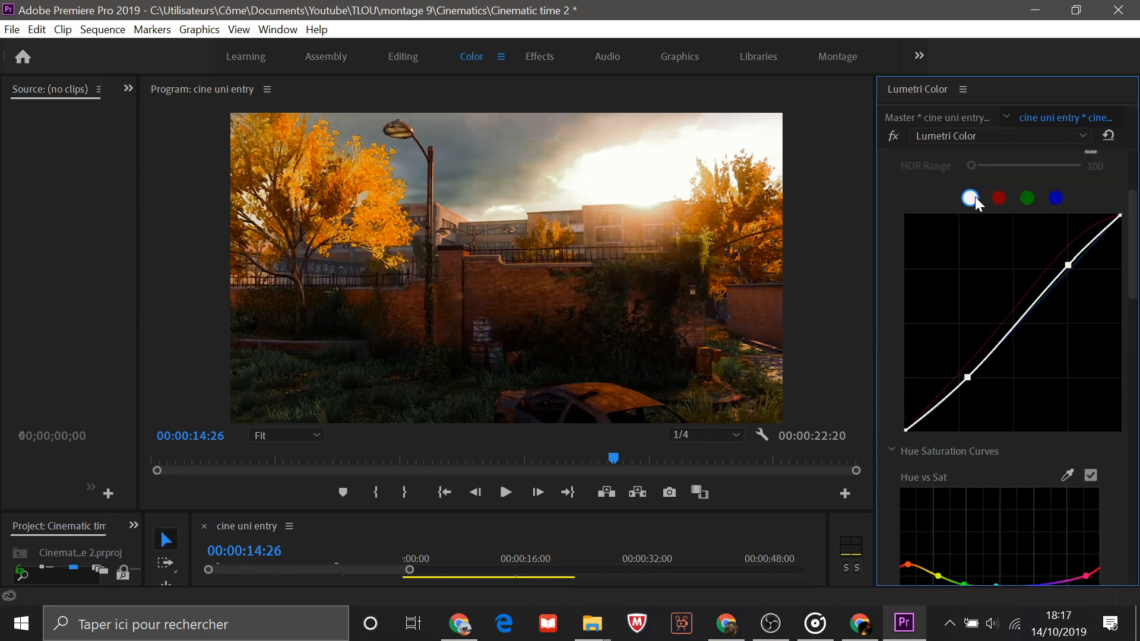
scroll(1078, 384, up, 3)
click(922, 172)
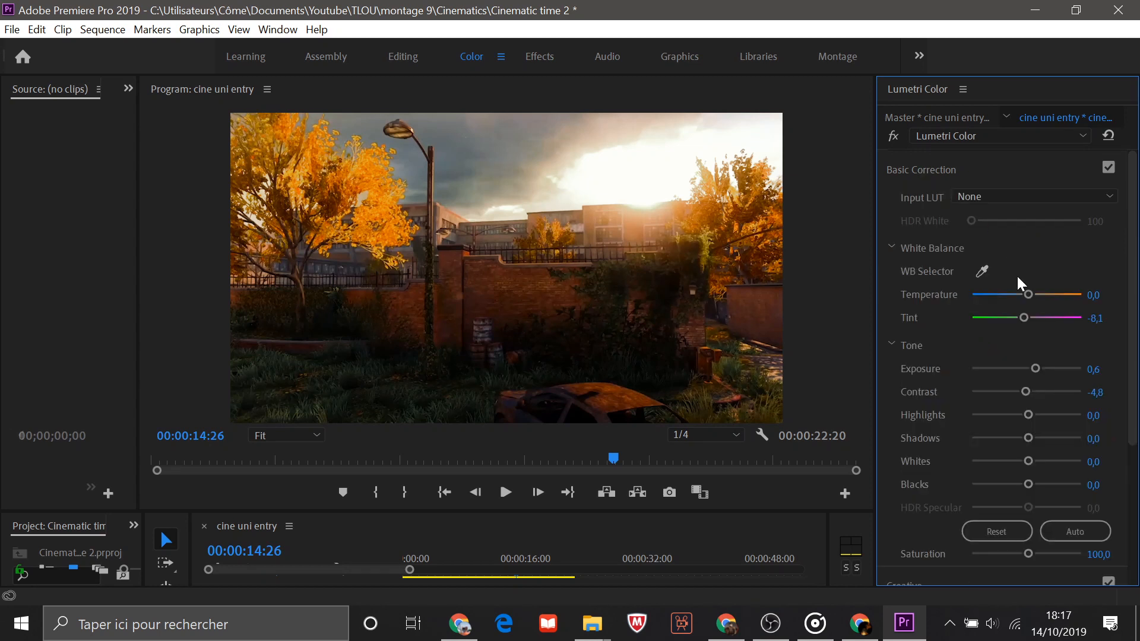
Step: In the Creative adjustments, try weaker and stronger vibrance on the clip and settle on -40,3
scroll(1050, 465, down, 3)
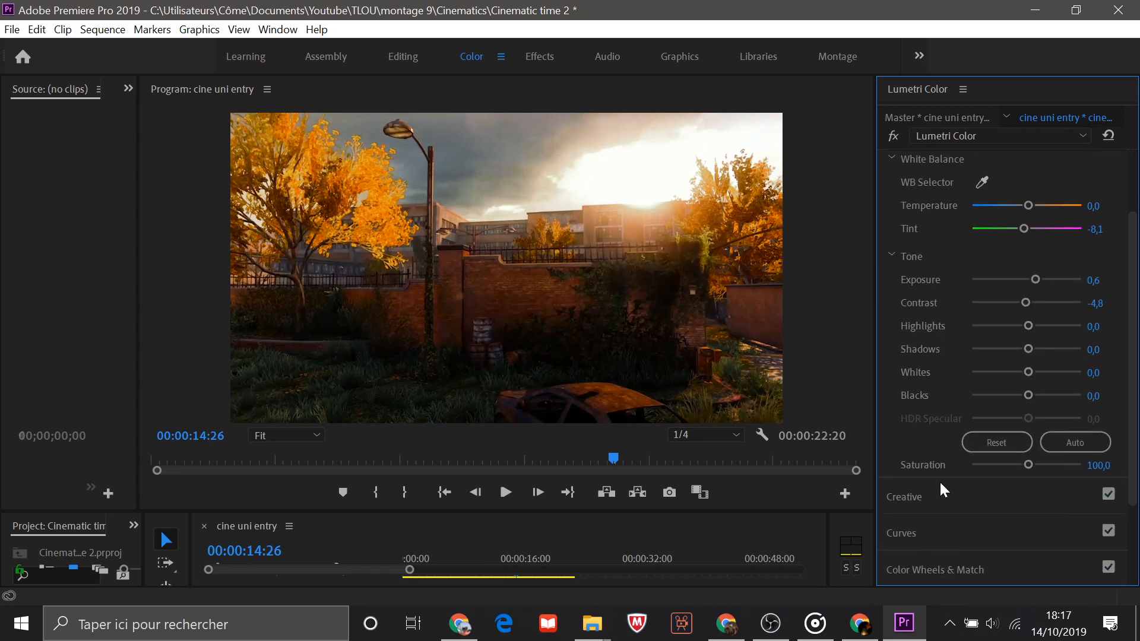
click(935, 497)
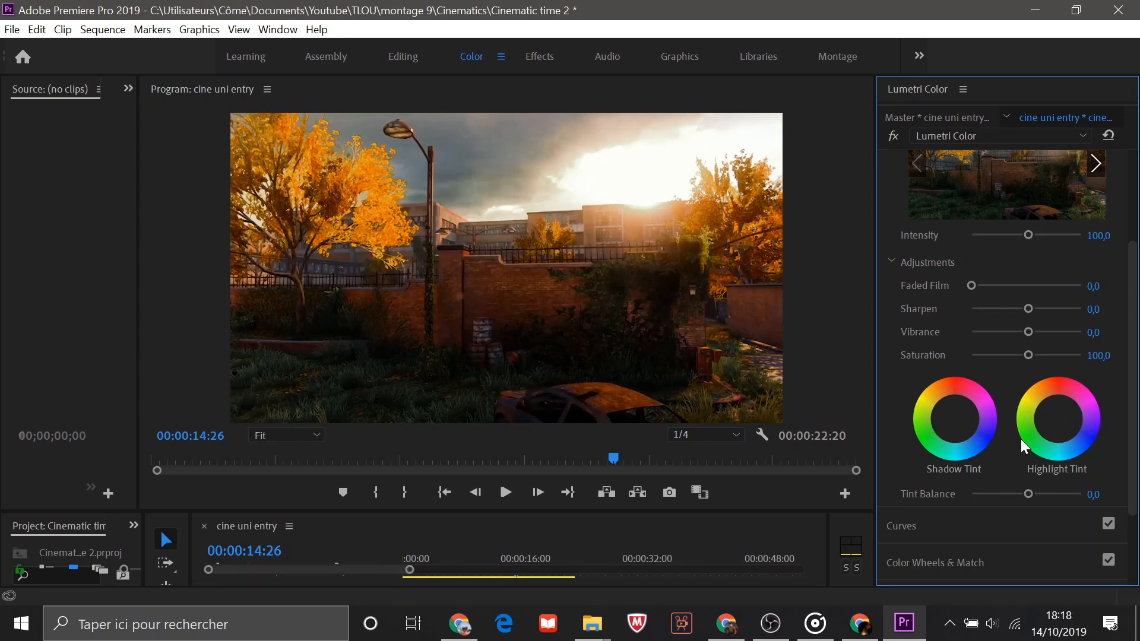
scroll(1017, 454, up, 2)
scroll(1017, 444, down, 1)
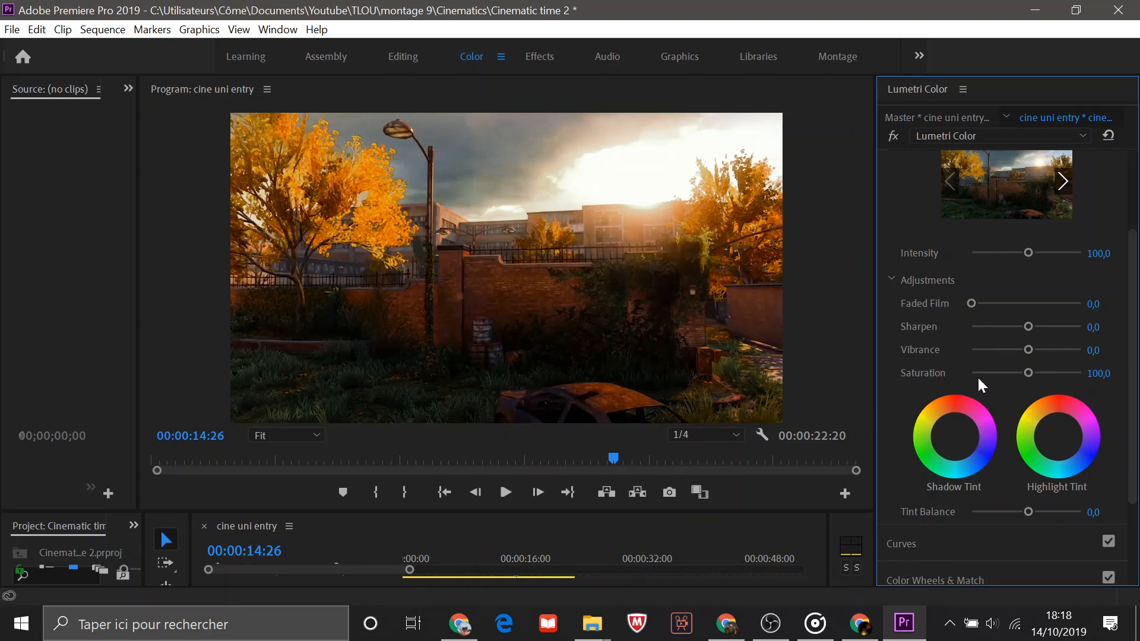
drag(1026, 349, 1006, 352)
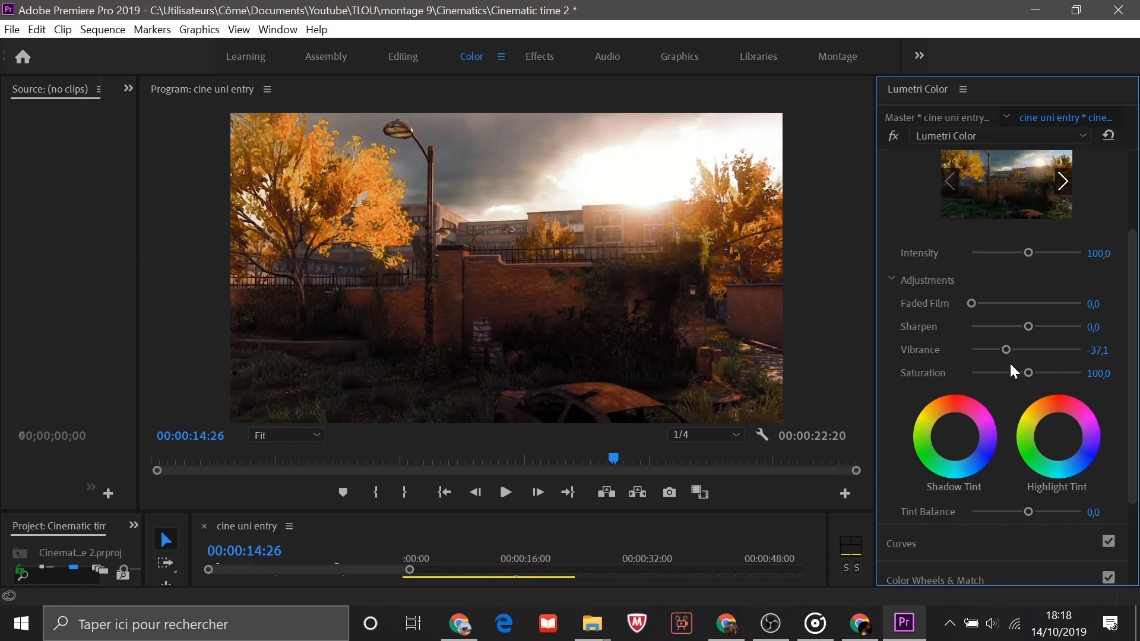
drag(1004, 352, 985, 355)
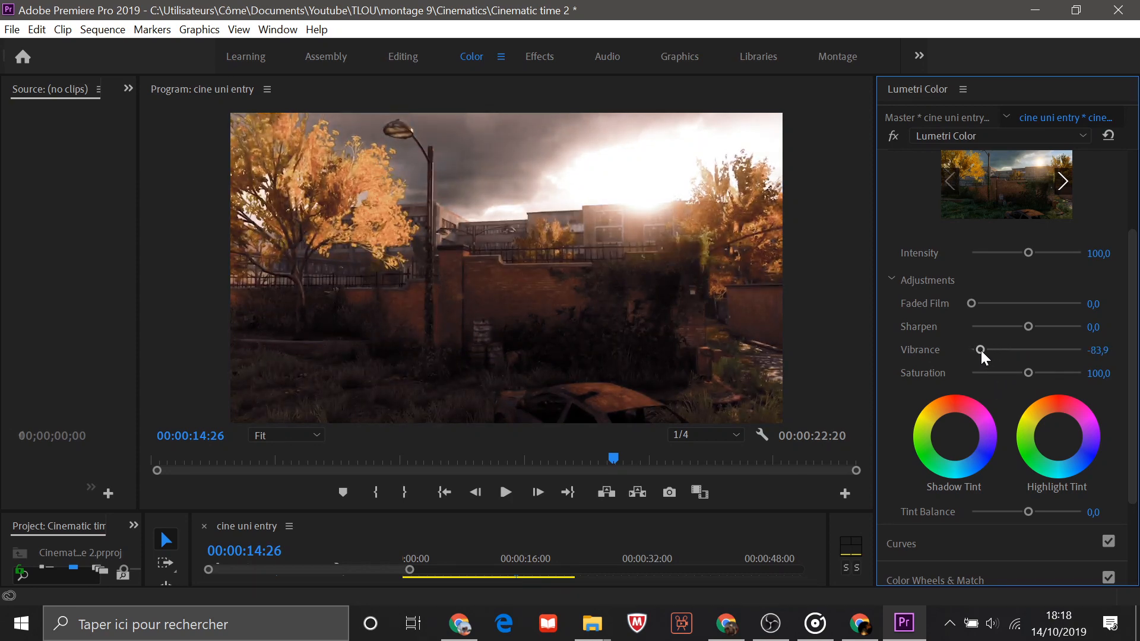
drag(981, 351, 1056, 351)
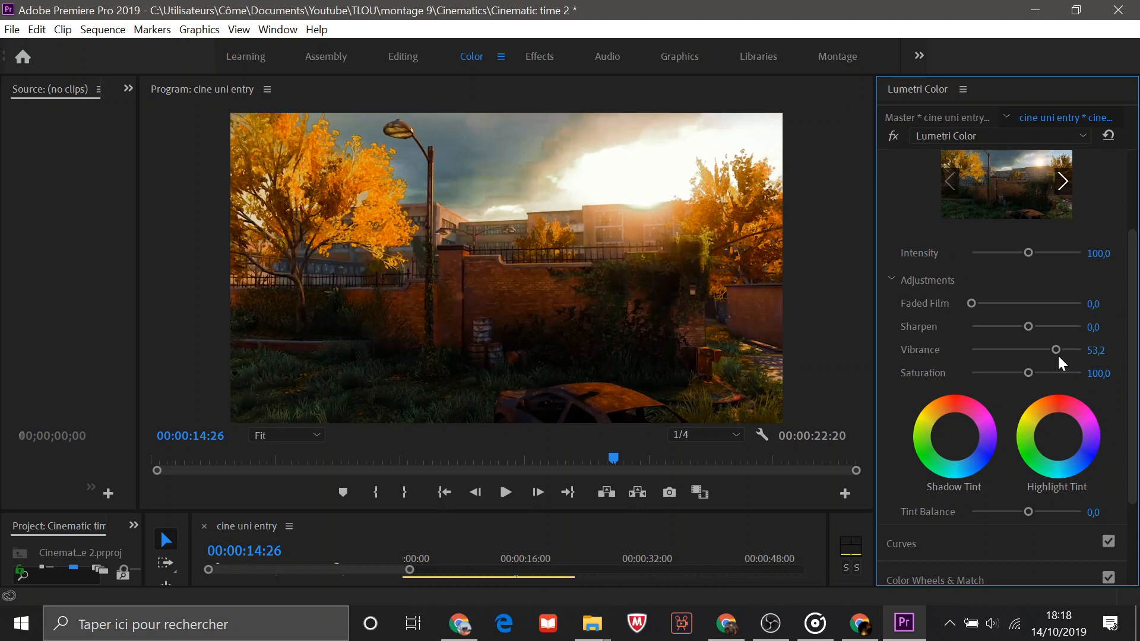
drag(1059, 357, 1004, 354)
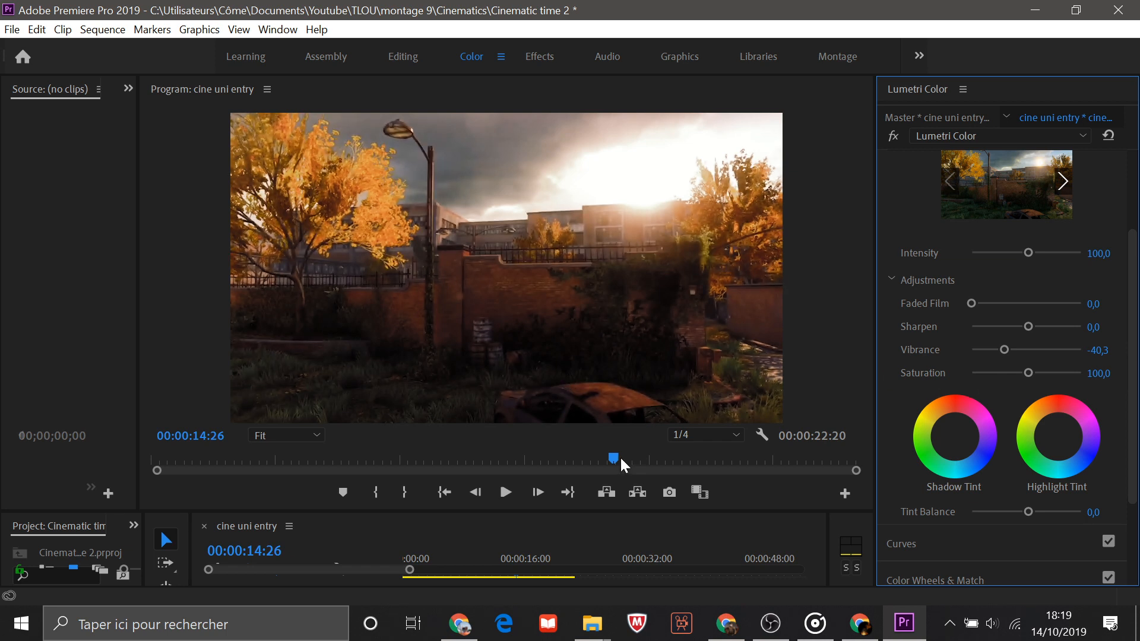
Step: Review the graded footage at 00:00:06:23, 00:00:17:22 and 00:00:19:01
drag(621, 458, 365, 459)
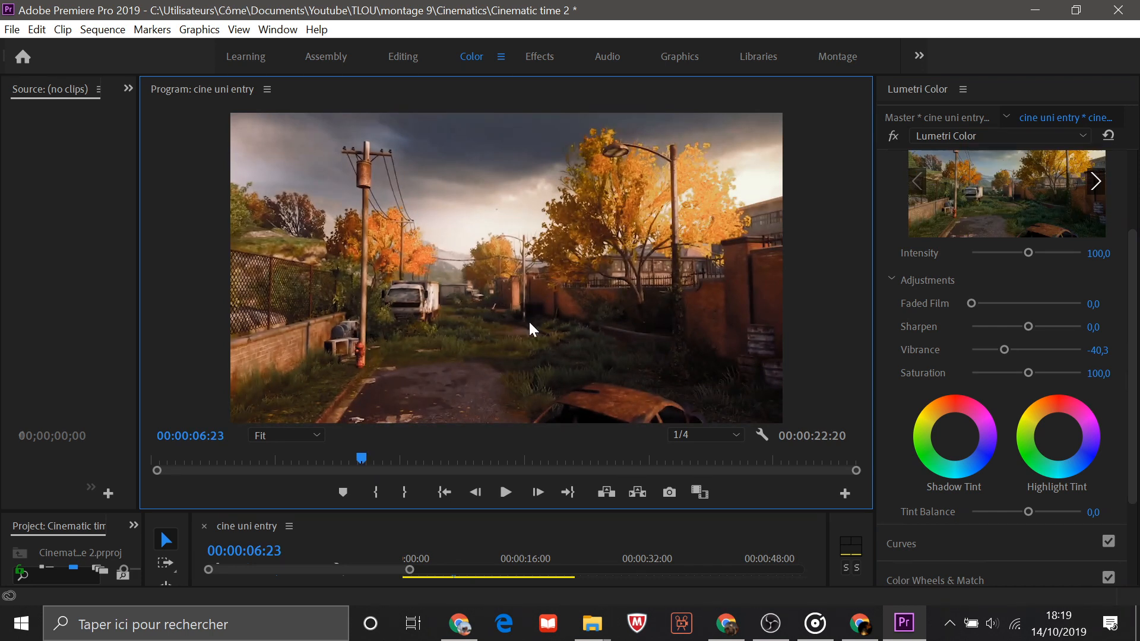
drag(364, 458, 704, 458)
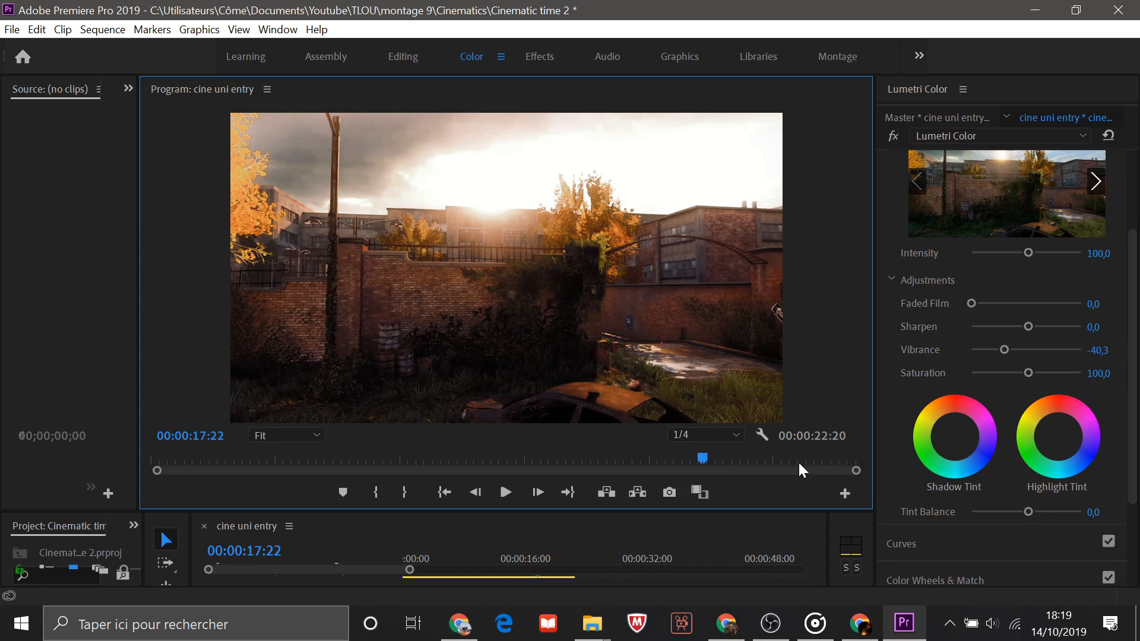
click(744, 461)
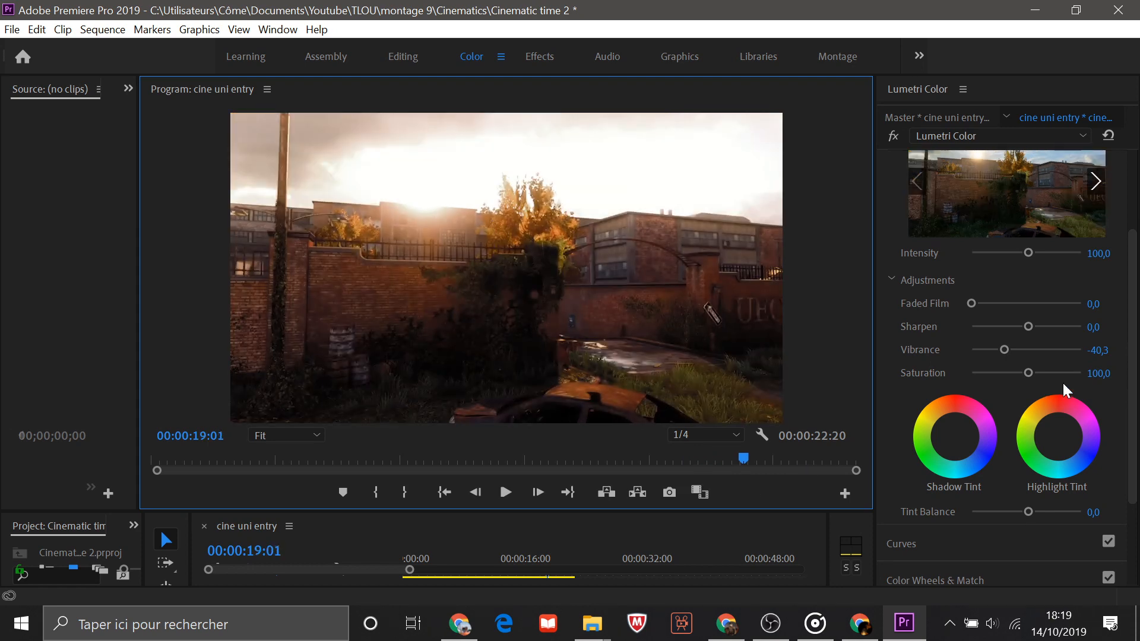
Step: Examine the HSL Secondary key, refine and correction controls with the playhead at 00:00:11:13
scroll(952, 358, down, 3)
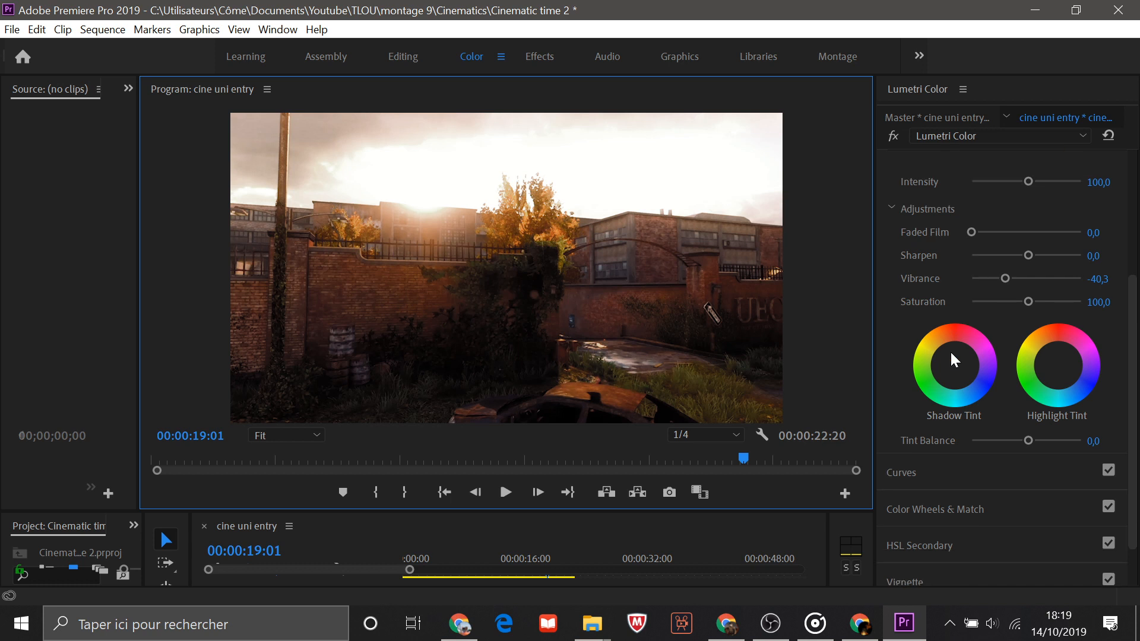
scroll(944, 404, down, 1)
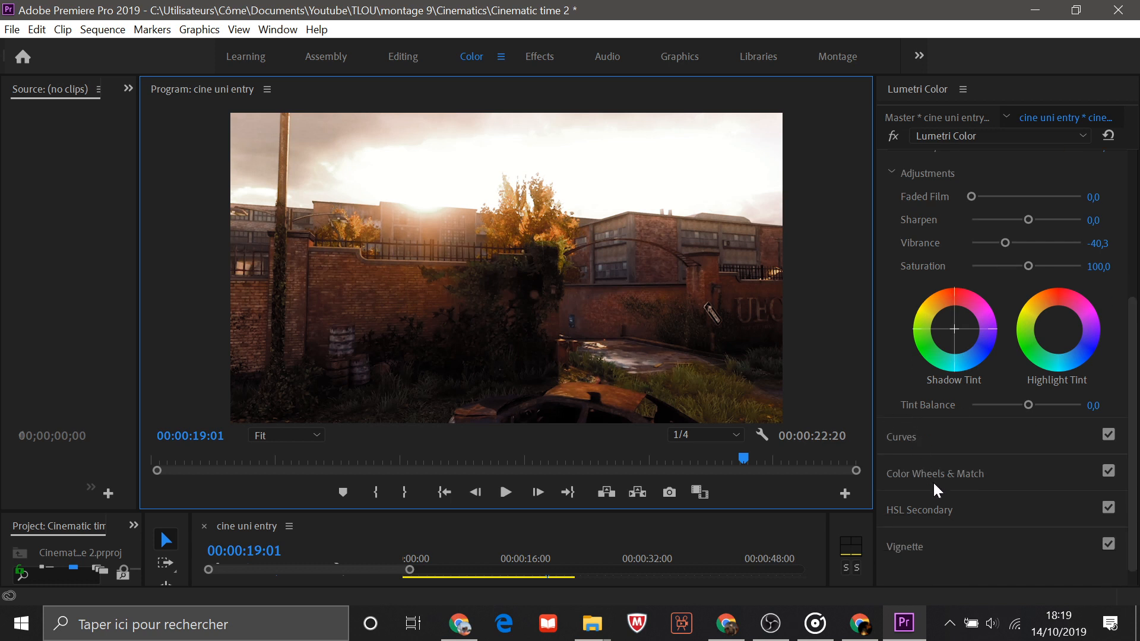
click(934, 526)
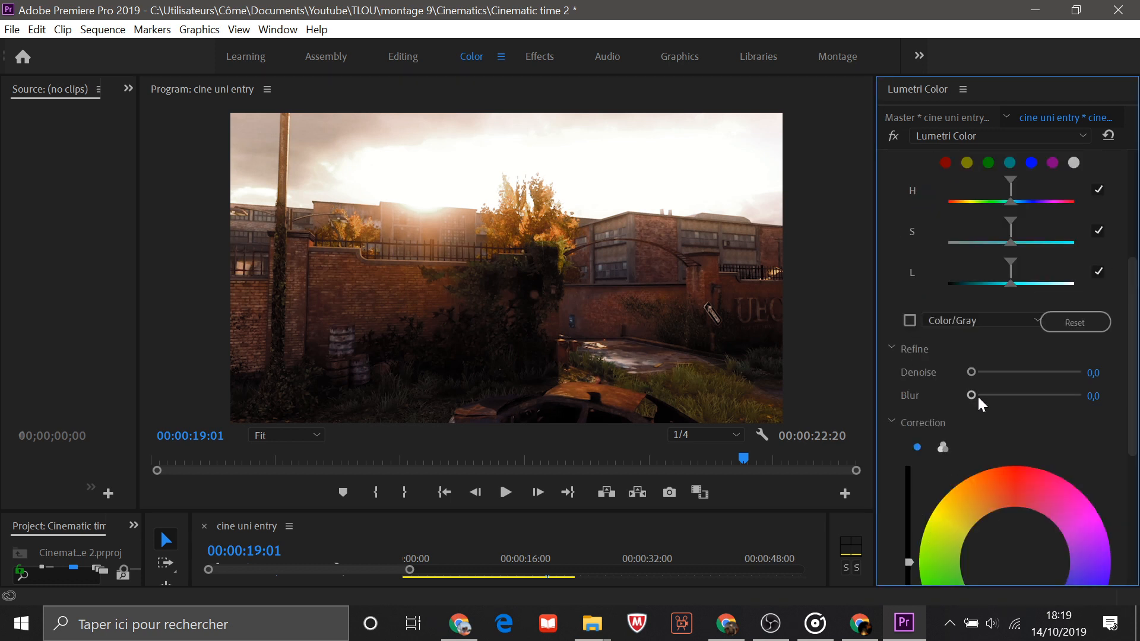
scroll(969, 465, up, 5)
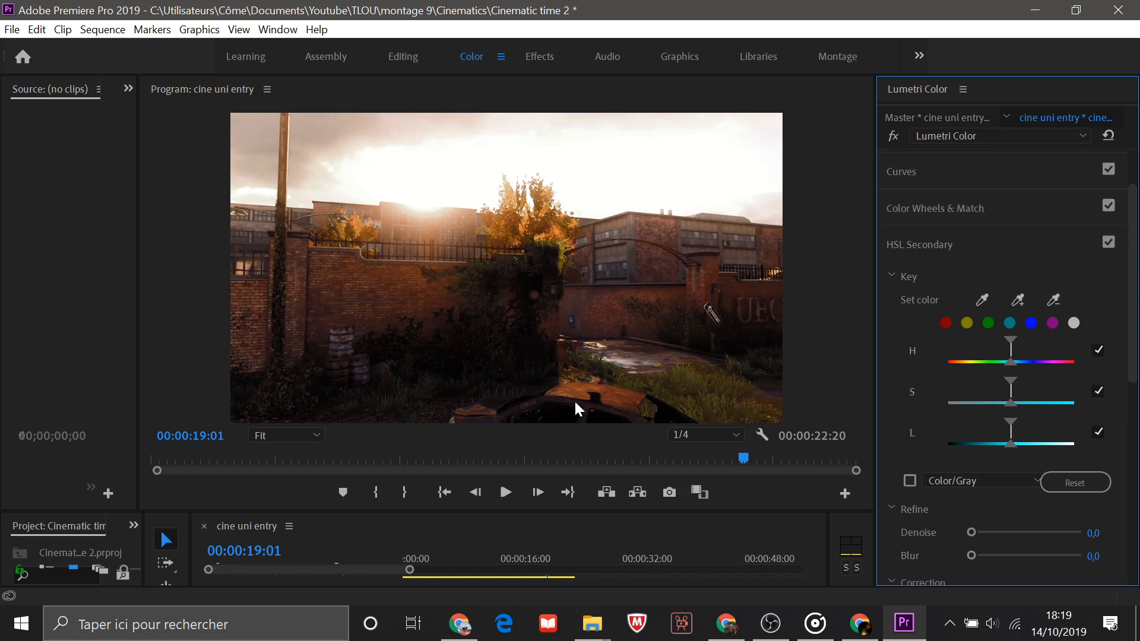
drag(744, 461, 506, 480)
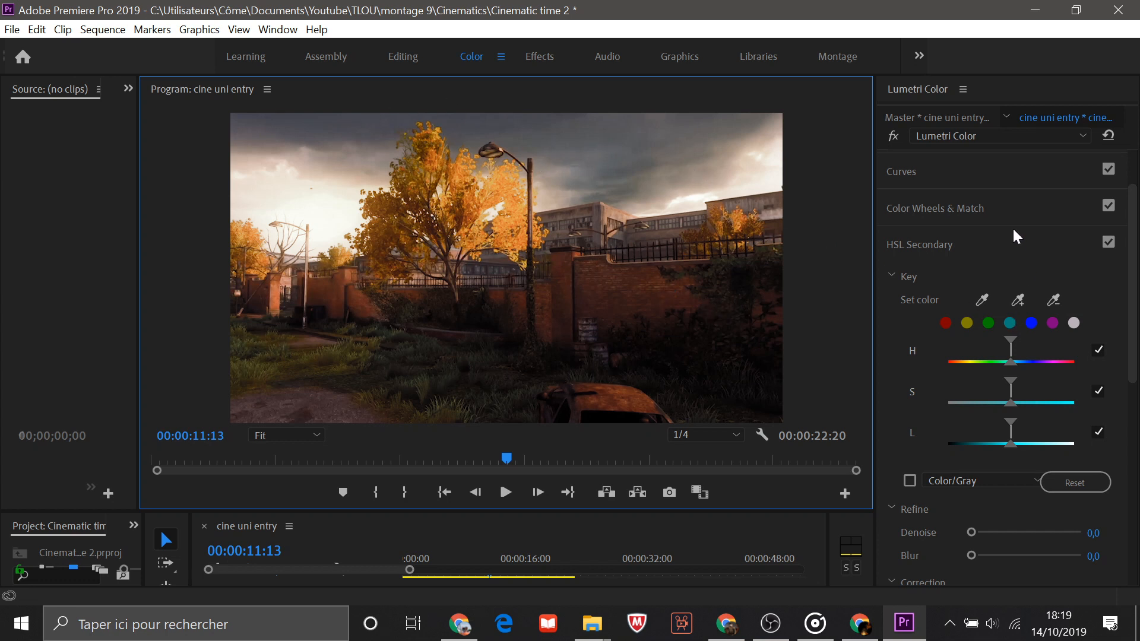
scroll(1013, 237, up, 2)
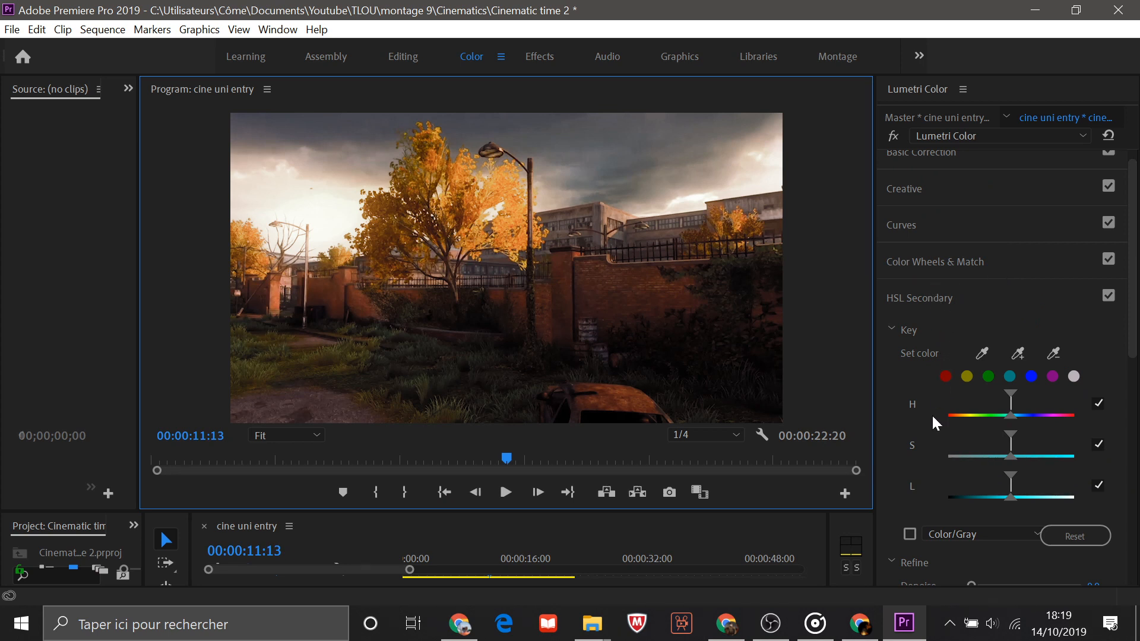
scroll(931, 414, down, 1)
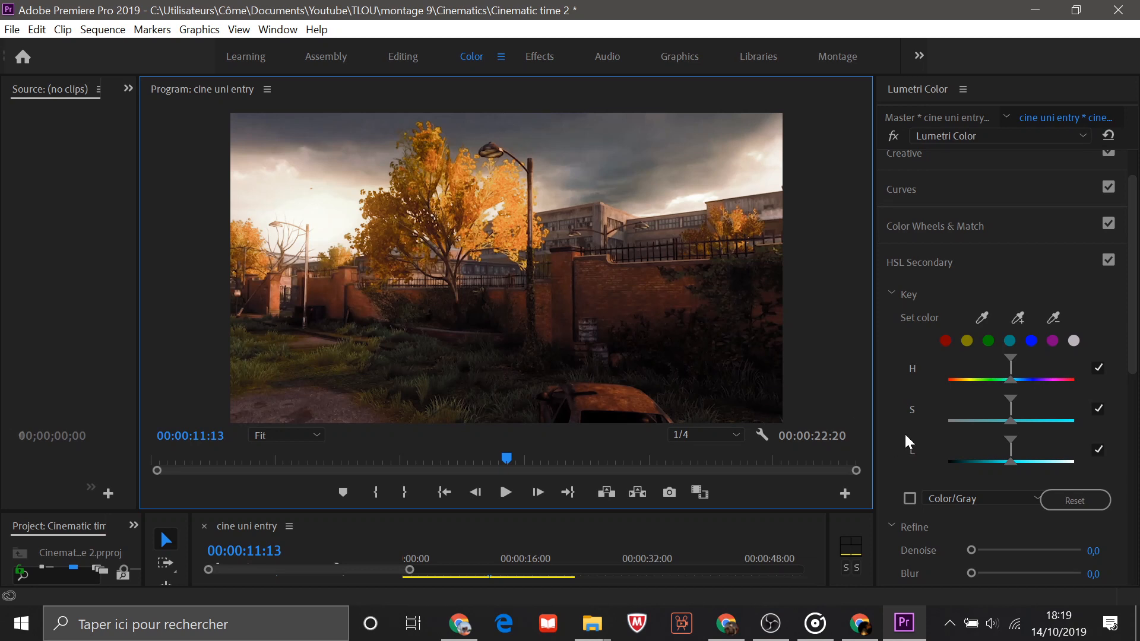
click(921, 259)
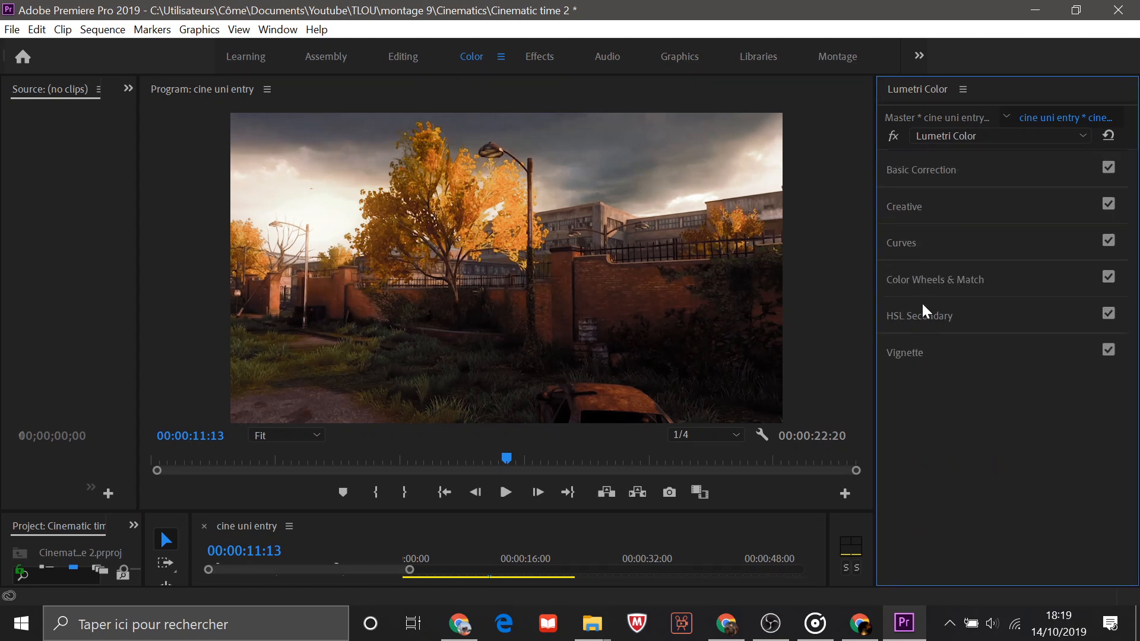
click(921, 311)
scroll(935, 390, down, 2)
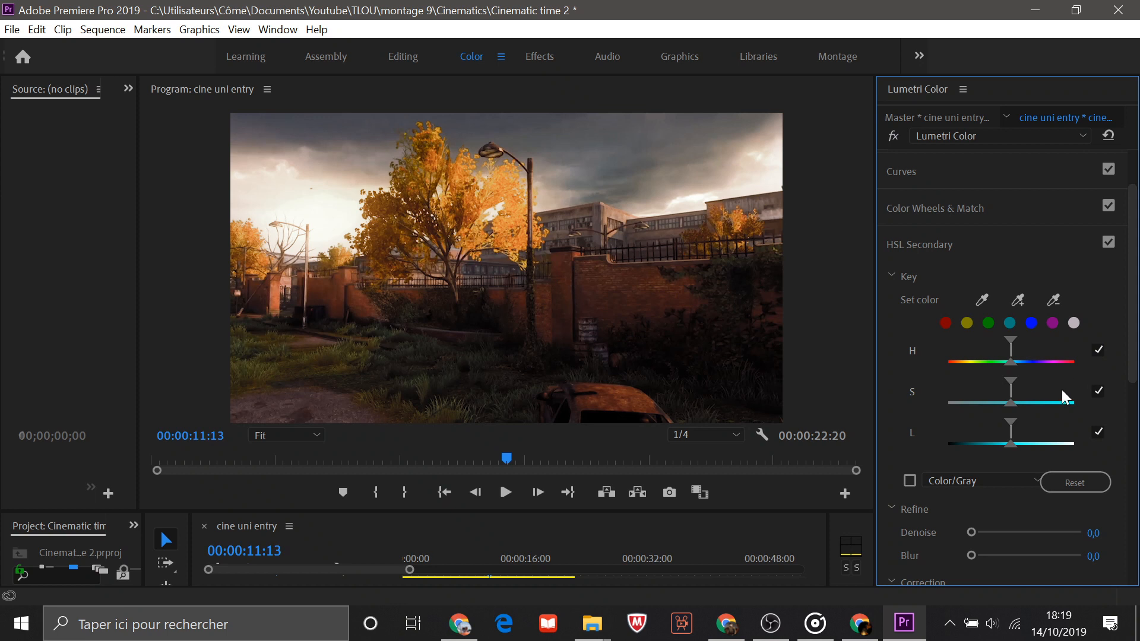
scroll(1024, 440, down, 1)
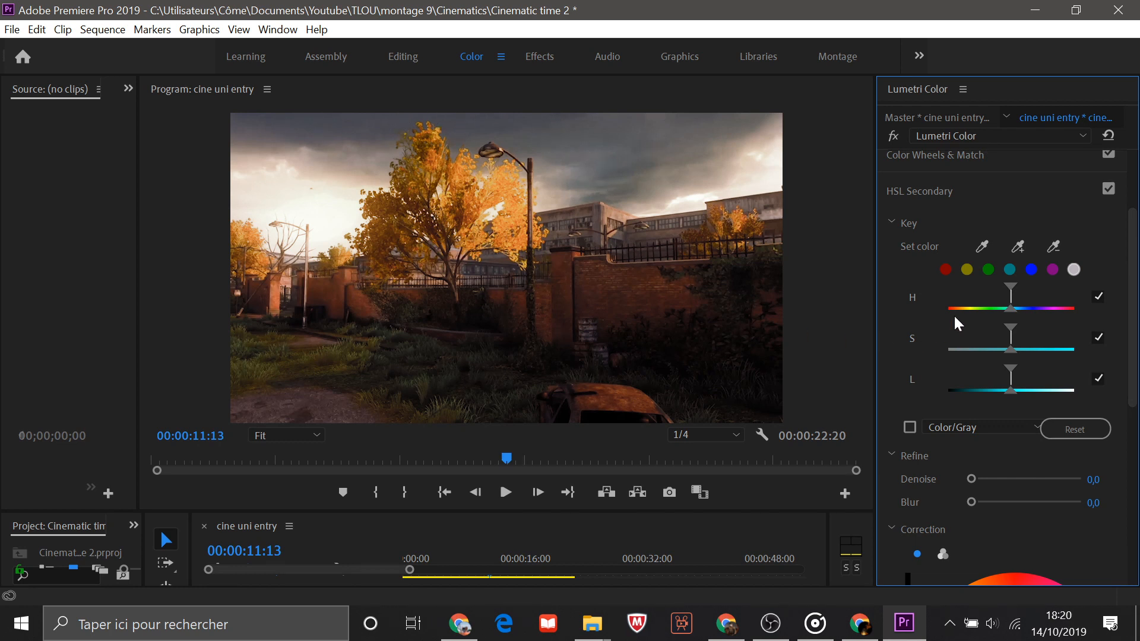
scroll(965, 409, up, 3)
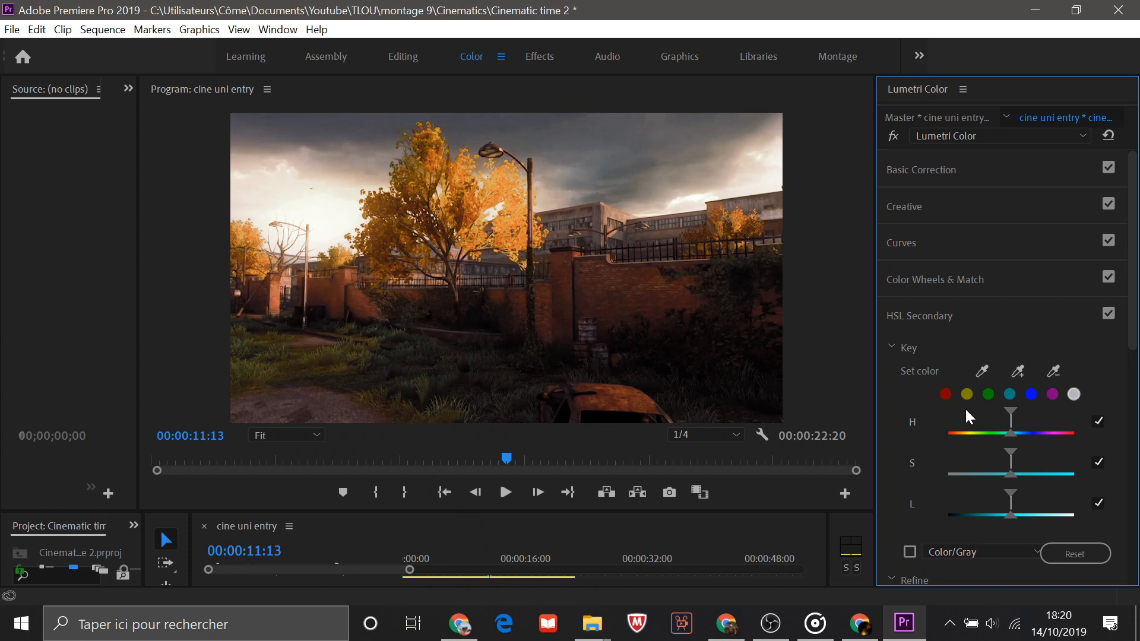
Step: Set the vibrance in the Creative adjustments to -32,3
click(932, 217)
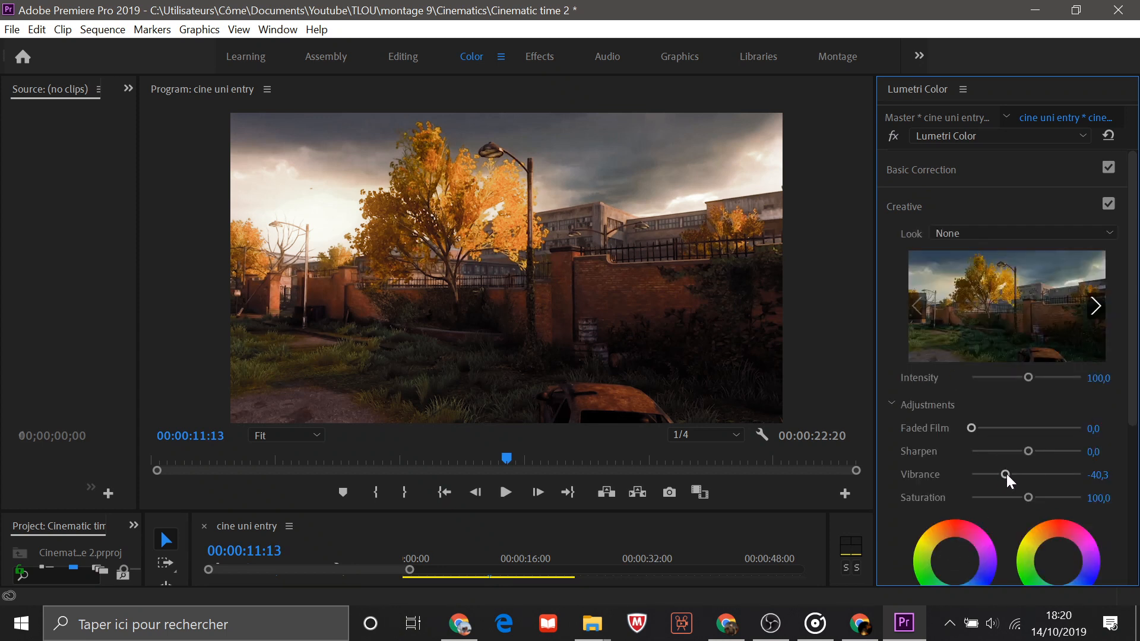
drag(1007, 474, 1003, 472)
drag(1007, 472, 1017, 477)
drag(1011, 475, 1007, 475)
Step: In HSL Secondary, key the dark grey-blue sky by sampling its colour from the frame at 00:00:10:29
scroll(1027, 459, down, 5)
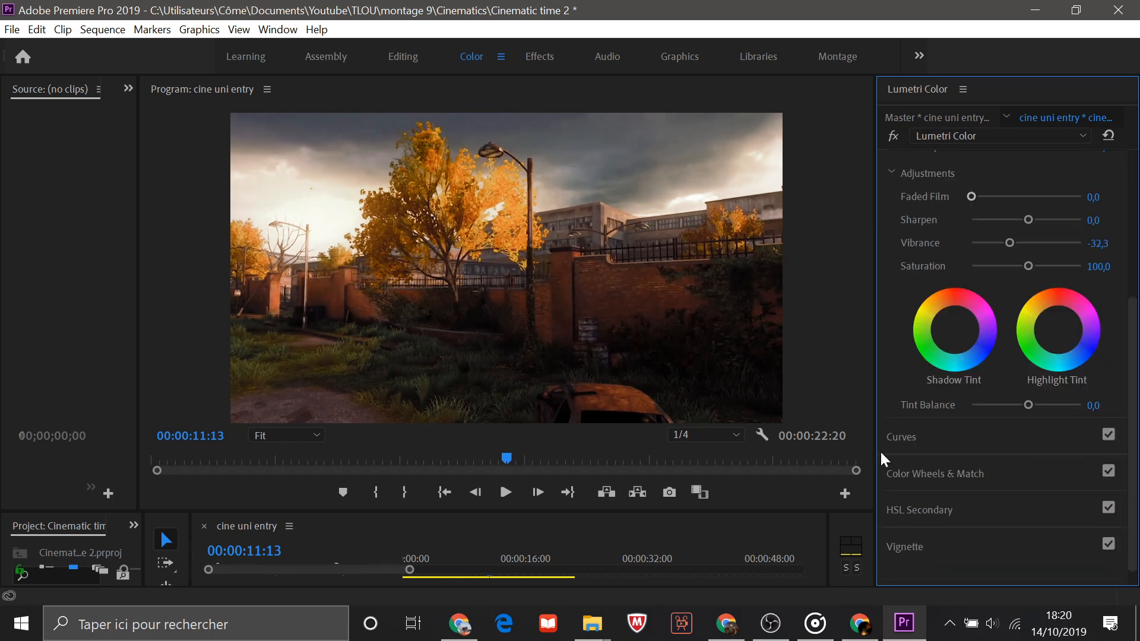
click(939, 500)
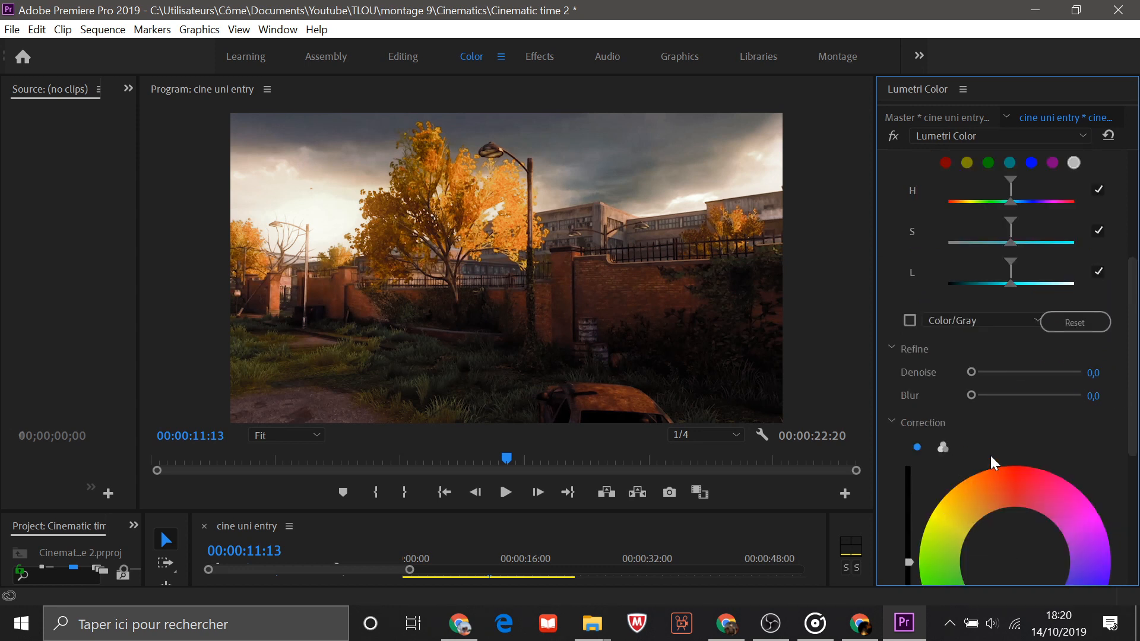
scroll(990, 455, up, 2)
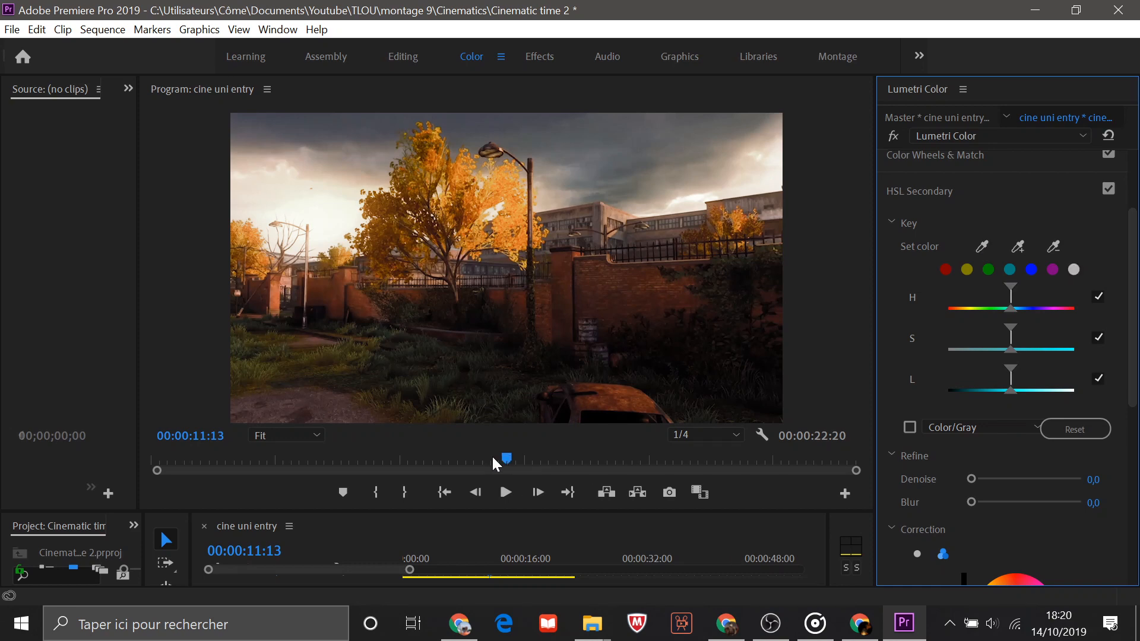
mouse_move(492, 455)
mouse_down()
mouse_move(334, 470)
mouse_move(614, 445)
mouse_move(830, 463)
mouse_move(459, 466)
mouse_move(492, 469)
mouse_up()
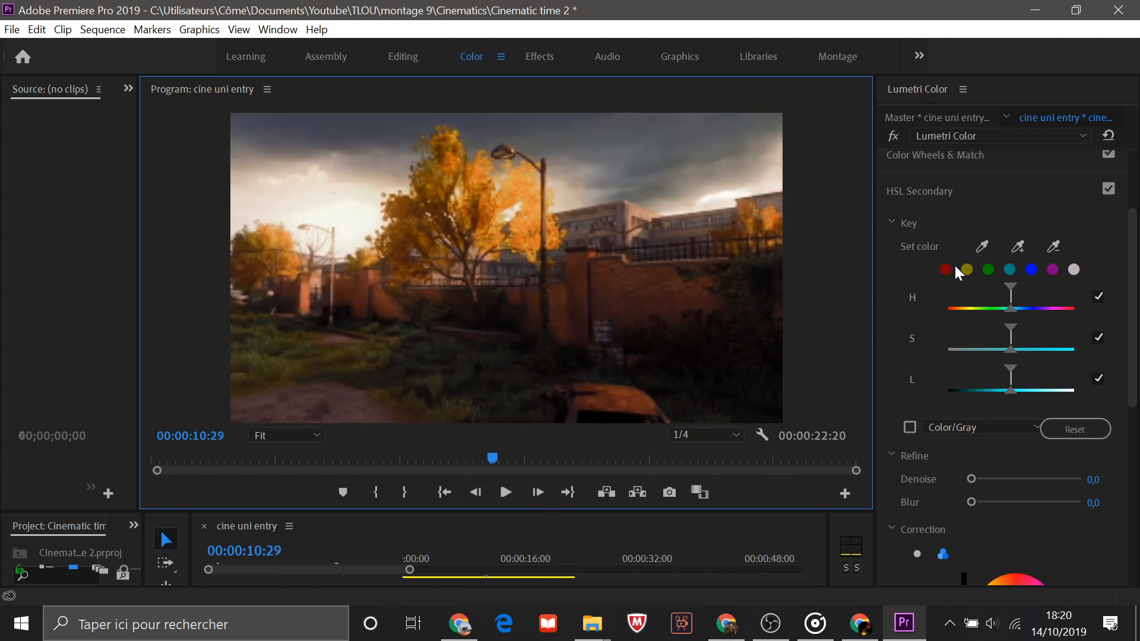
click(982, 246)
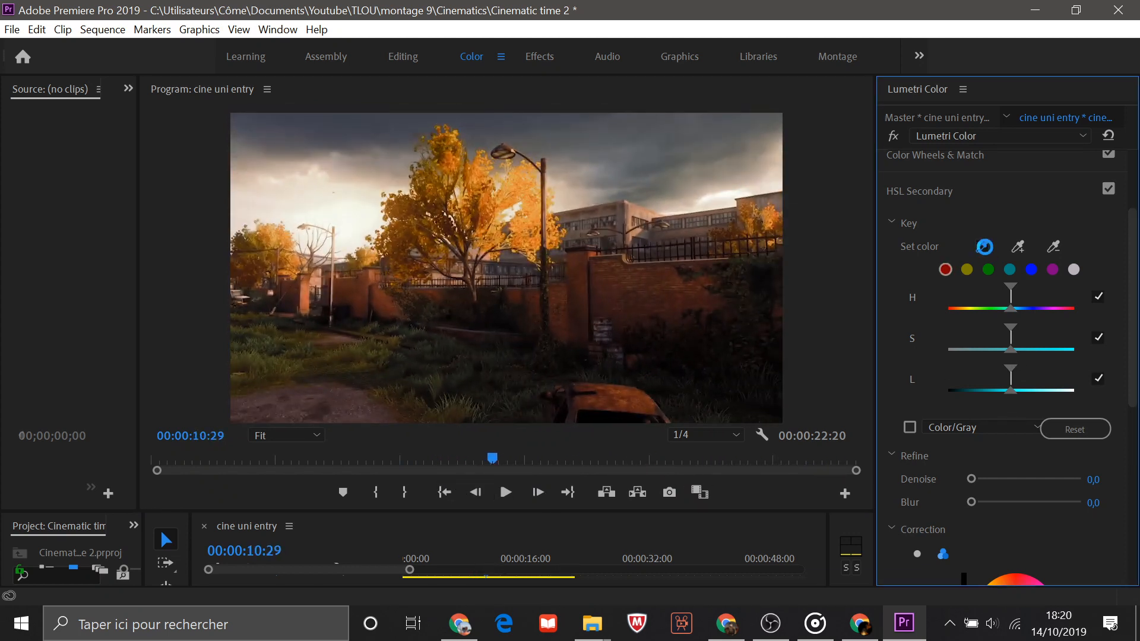
click(506, 120)
Step: Preview the sky key as a Color/Black mask, and turn the mask preview off
click(1038, 427)
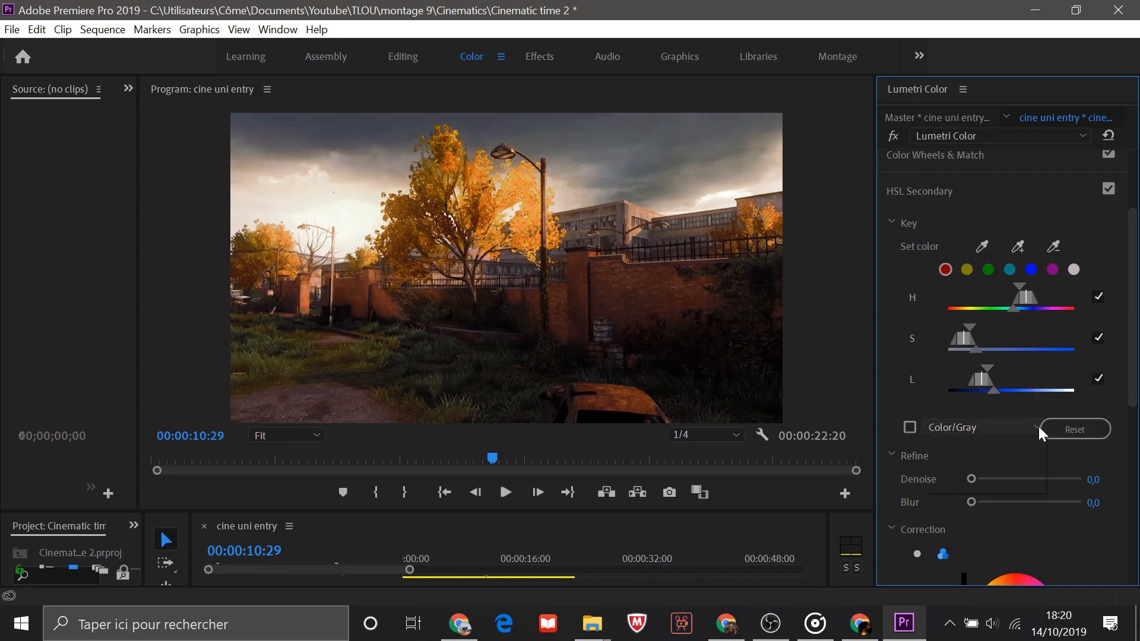
click(1006, 464)
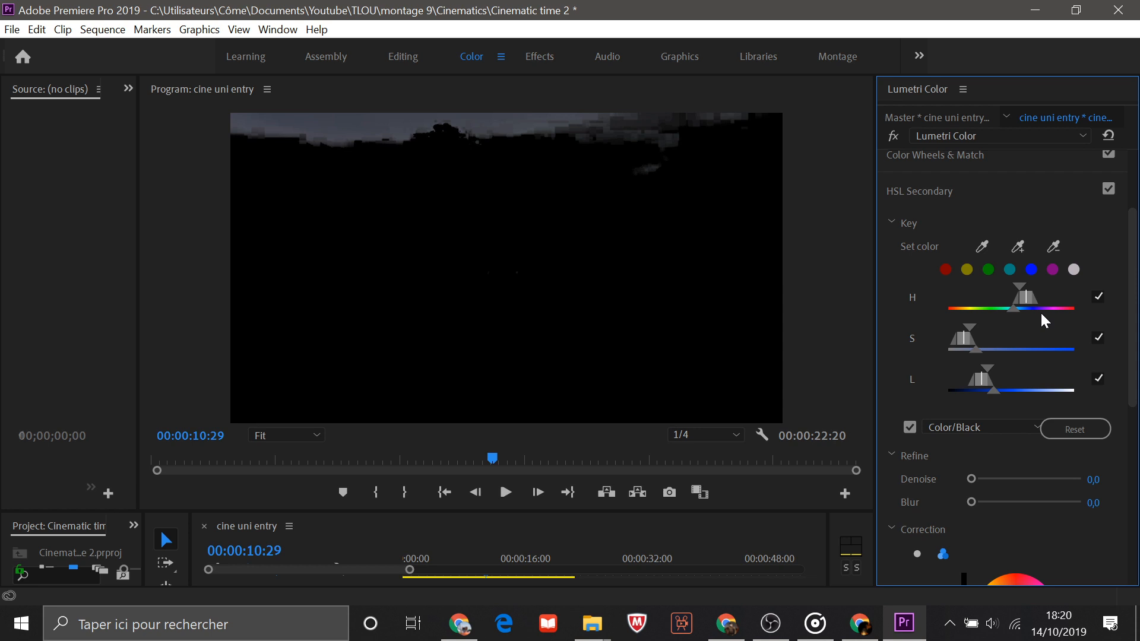
click(909, 426)
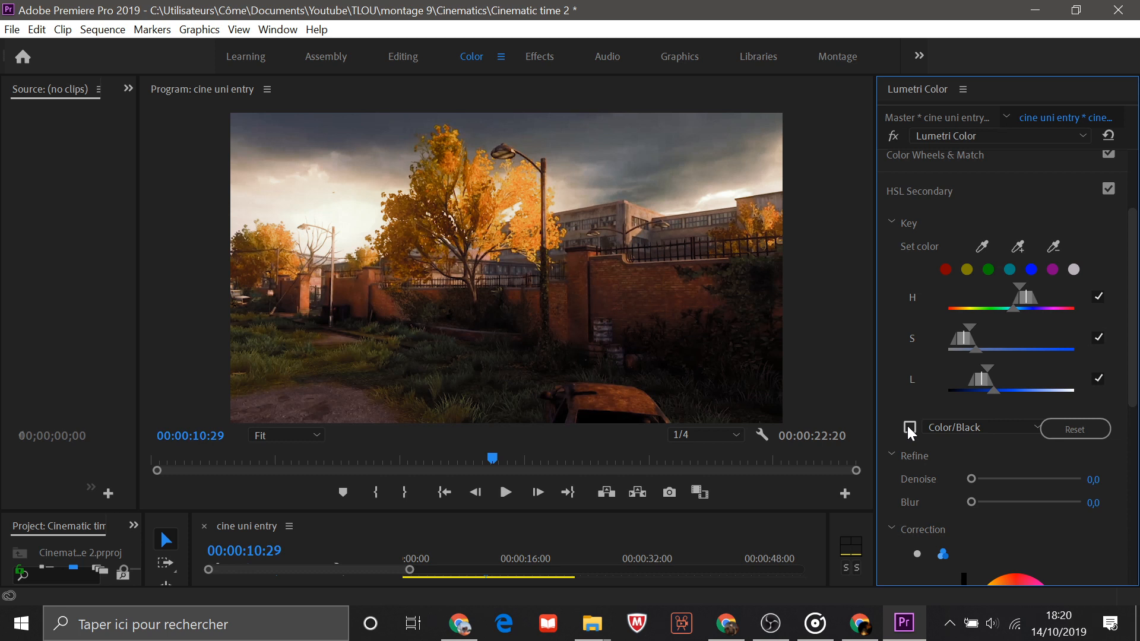
Step: Widen the hue, saturation and lightness ranges of the HSL Secondary sky key, checking the selection against the Color/Black mask
click(908, 426)
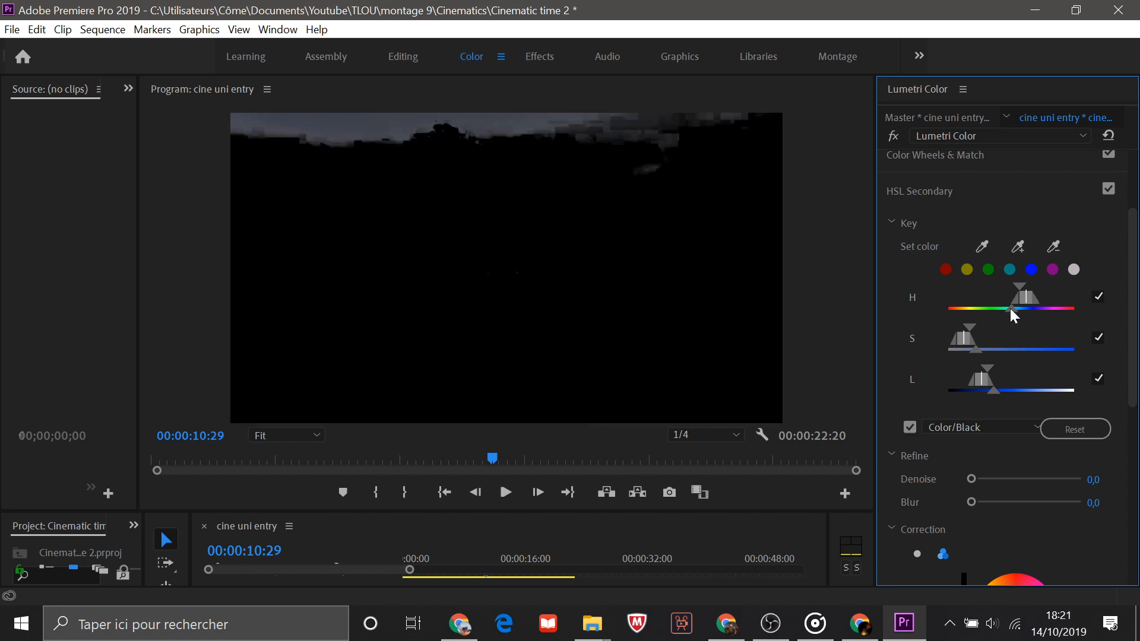
drag(1010, 309, 990, 310)
drag(989, 309, 1014, 283)
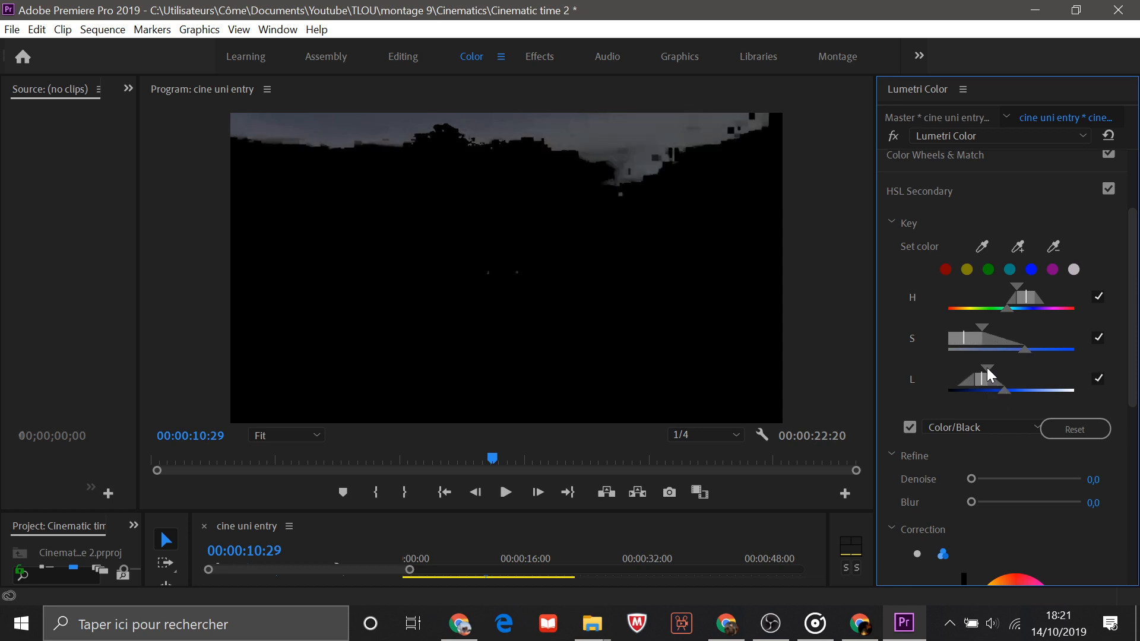
drag(987, 368, 993, 370)
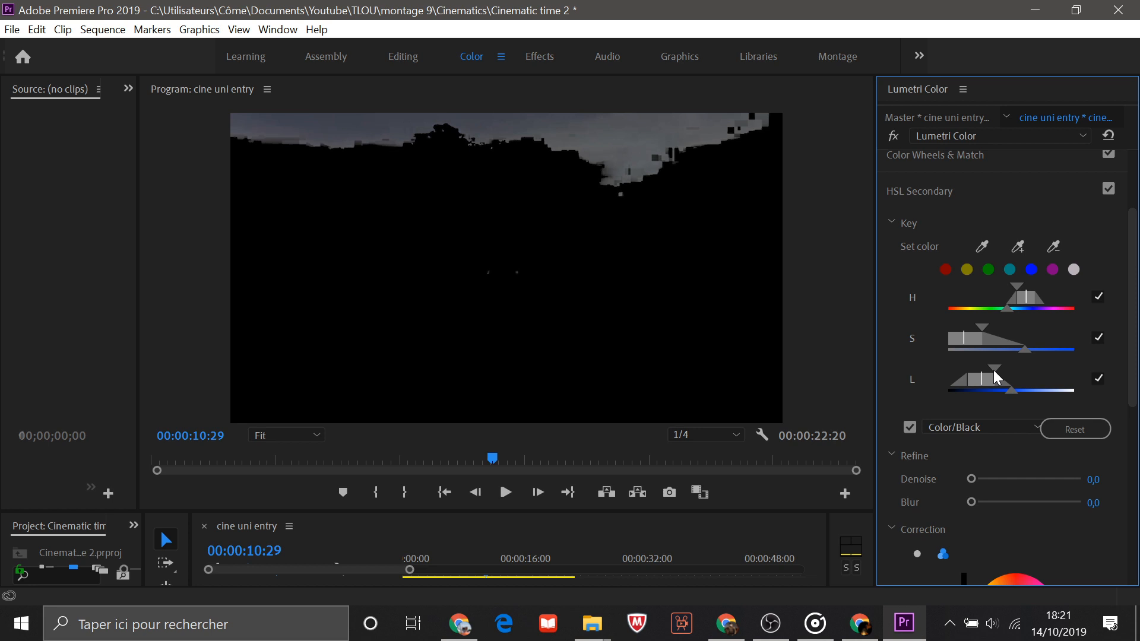
click(908, 427)
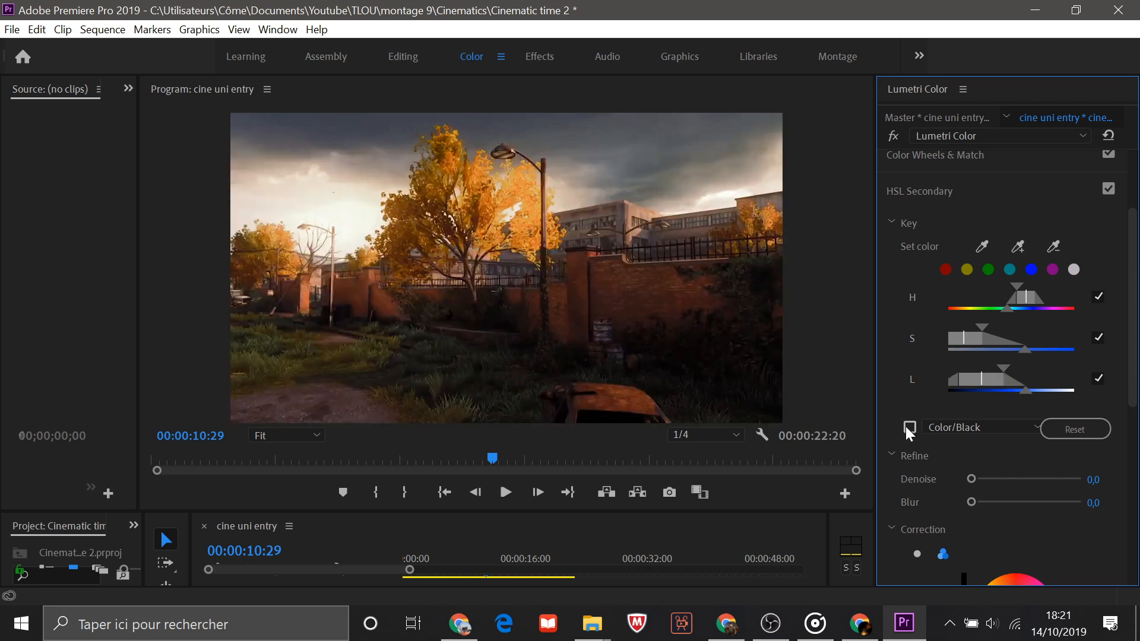
click(908, 427)
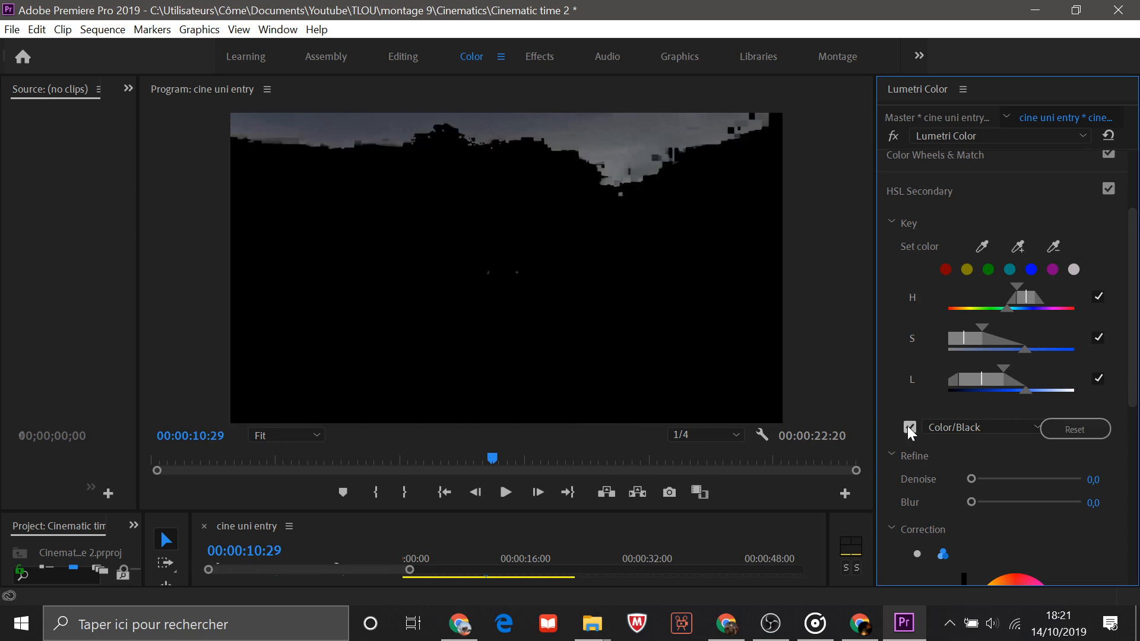
click(908, 427)
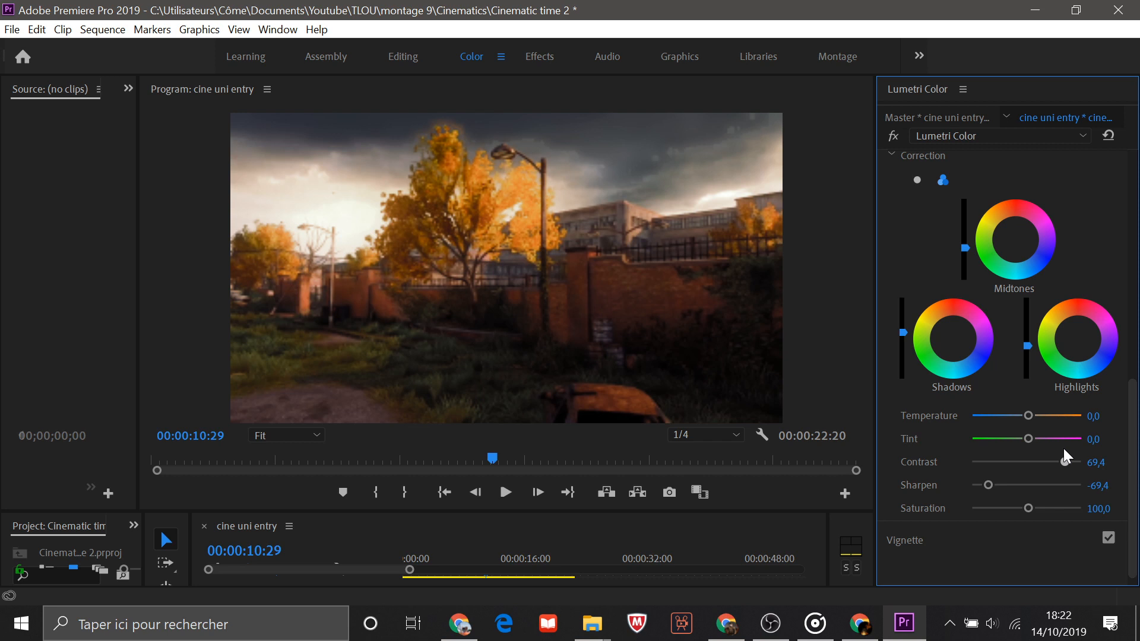
Step: Set the contrast of the HSL Secondary correction to -45,2
drag(1064, 450, 988, 468)
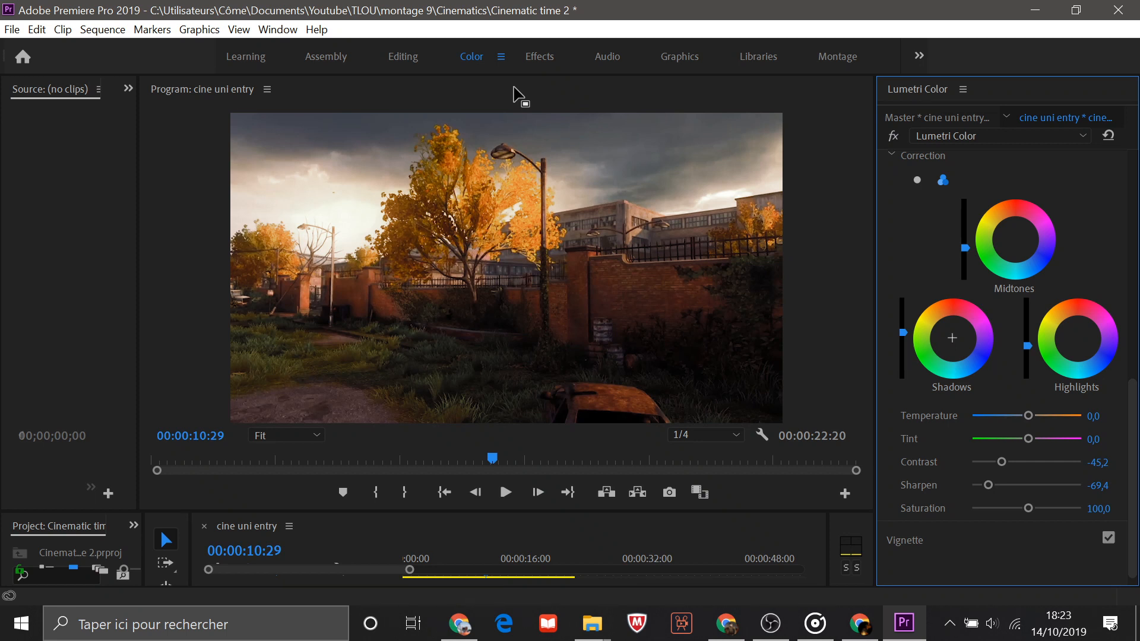
scroll(957, 366, up, 3)
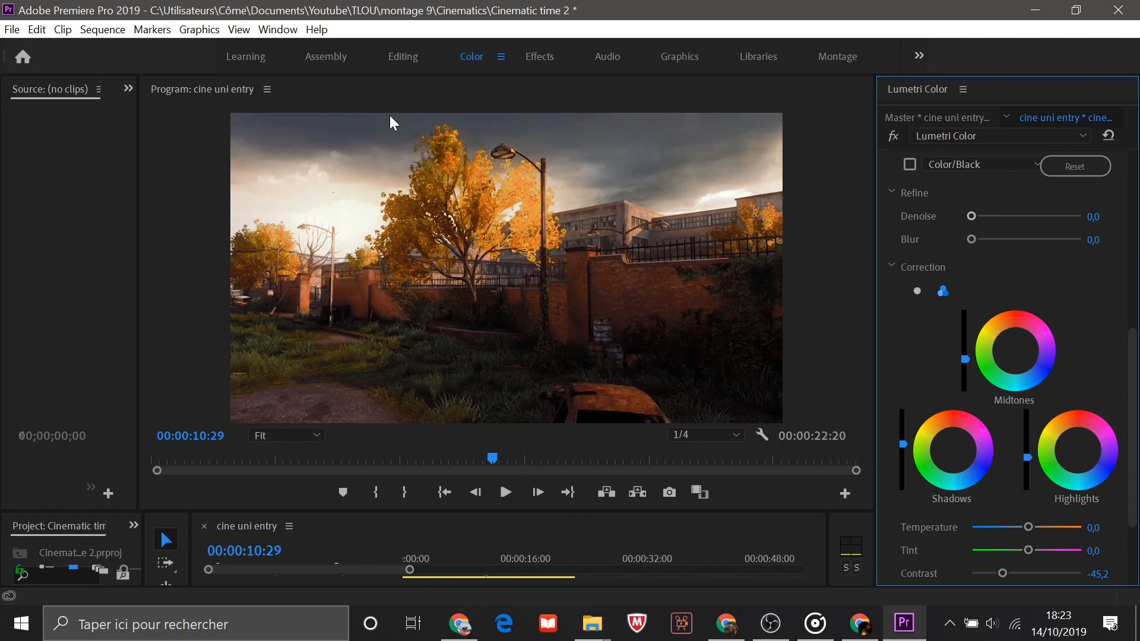
scroll(921, 318, up, 6)
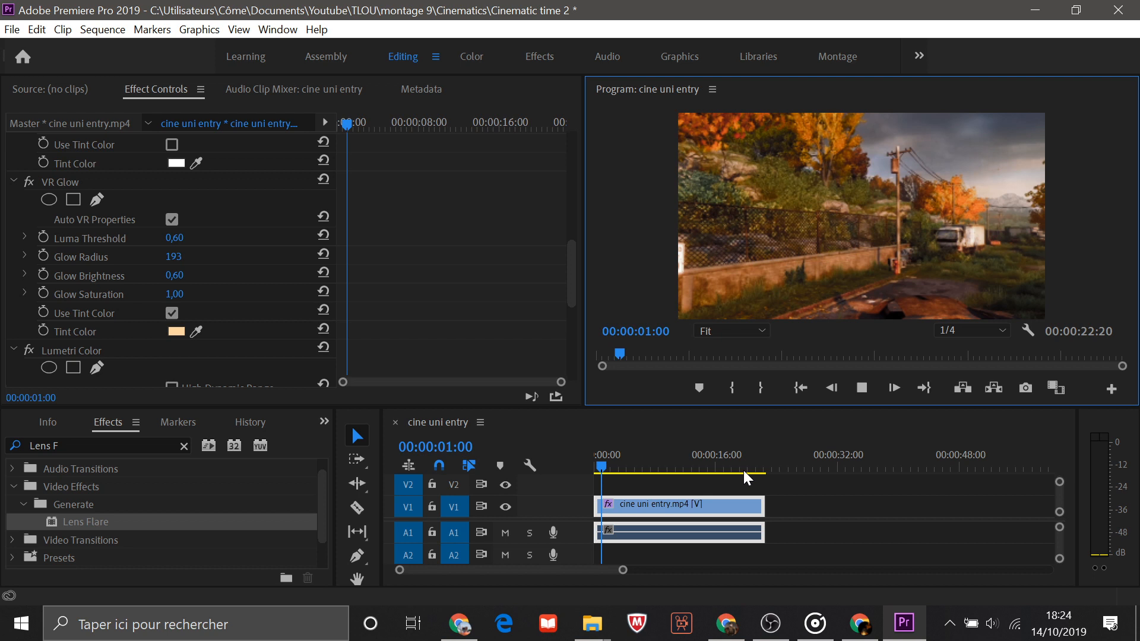
Step: Set the Basic Correction white balance tint to -9,7, comparing the look on frames between 00:00:07:11 and 00:00:20:24
click(749, 469)
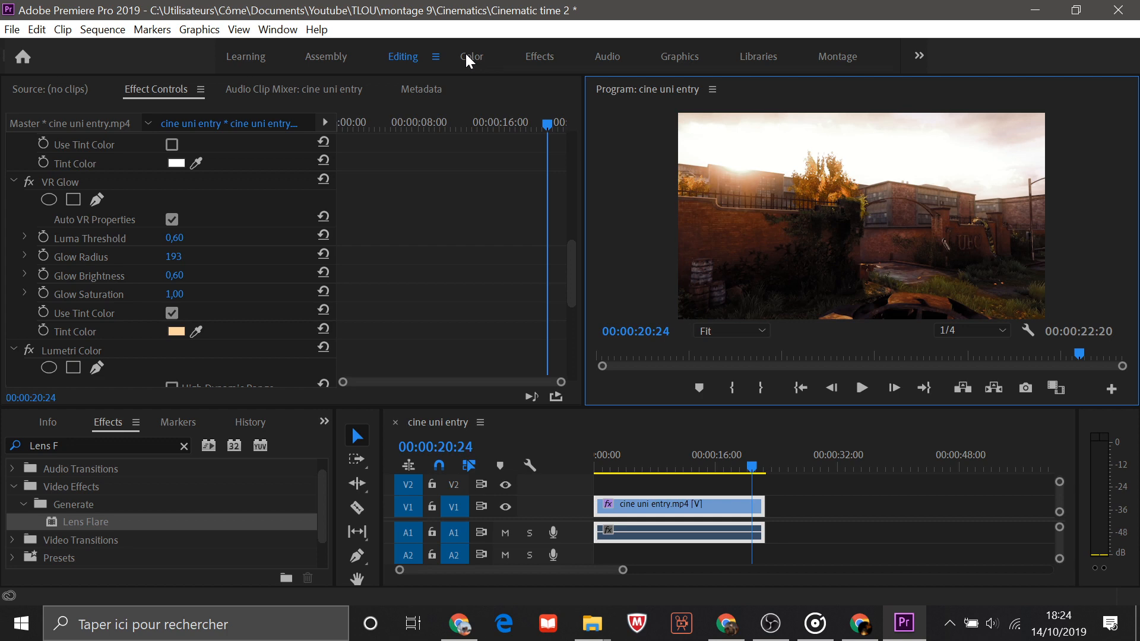
click(469, 57)
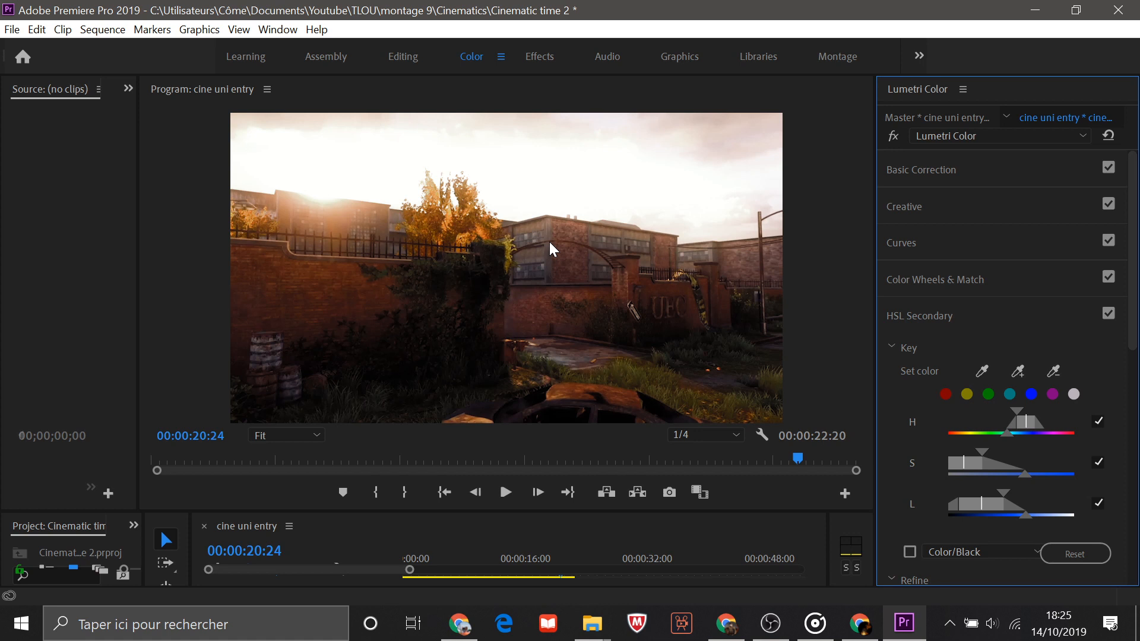
click(924, 172)
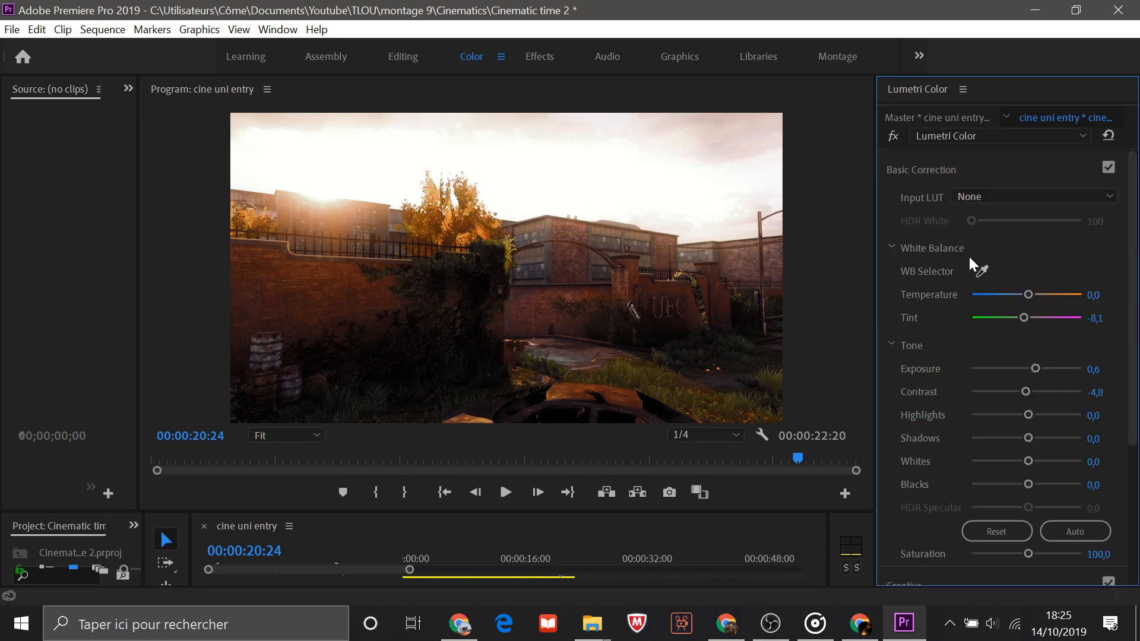
scroll(1002, 462, down, 1)
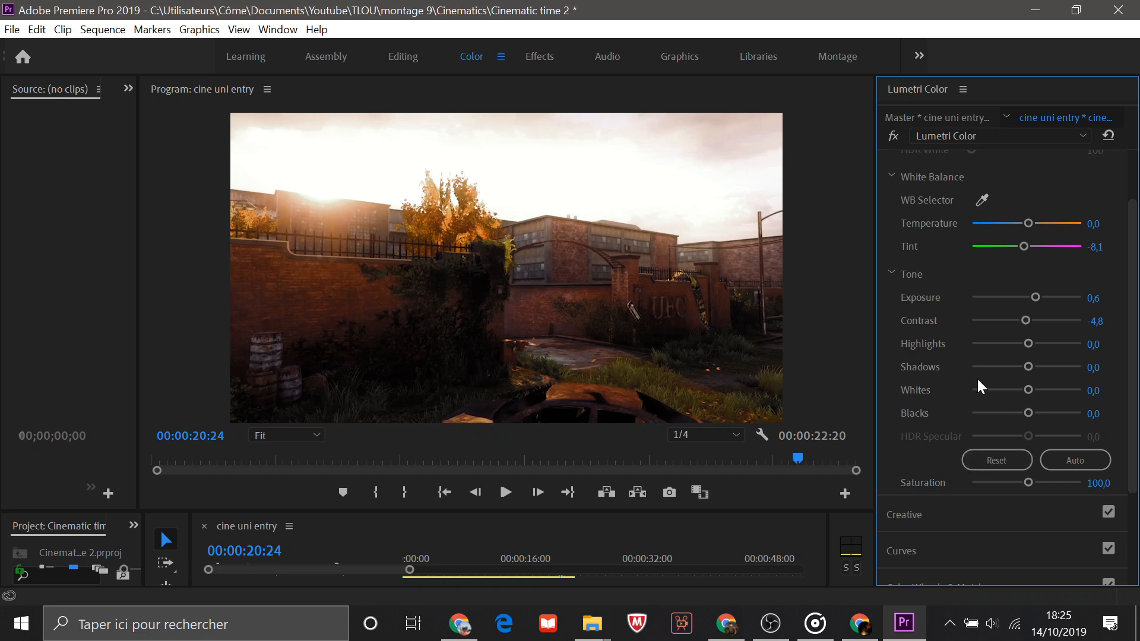
drag(1022, 244, 1019, 244)
drag(799, 459, 401, 440)
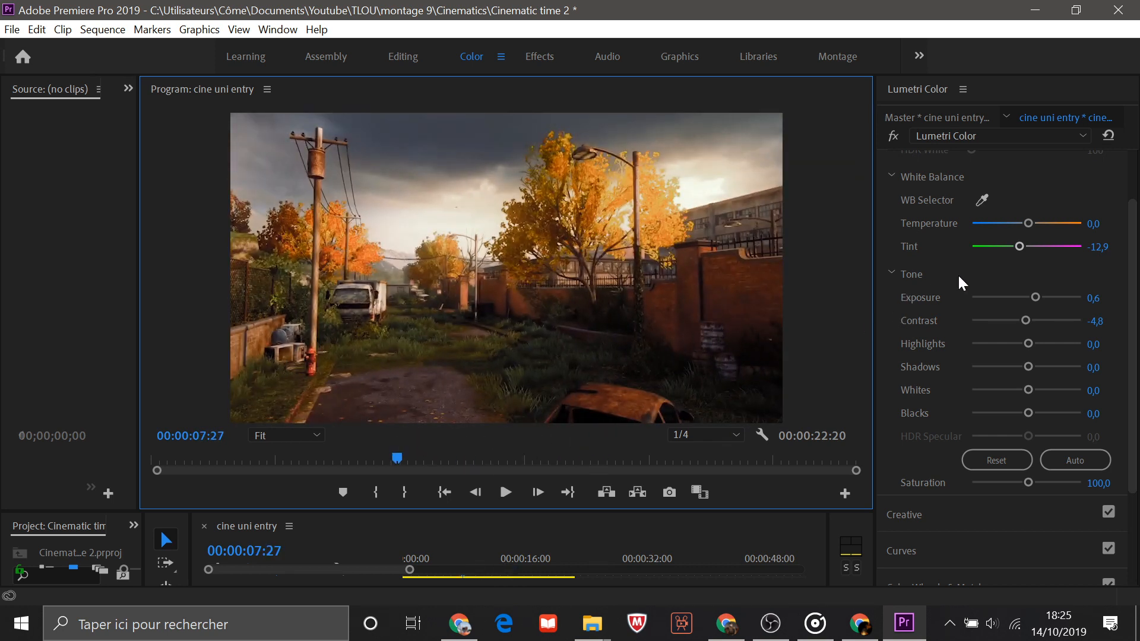
drag(1020, 246, 1021, 247)
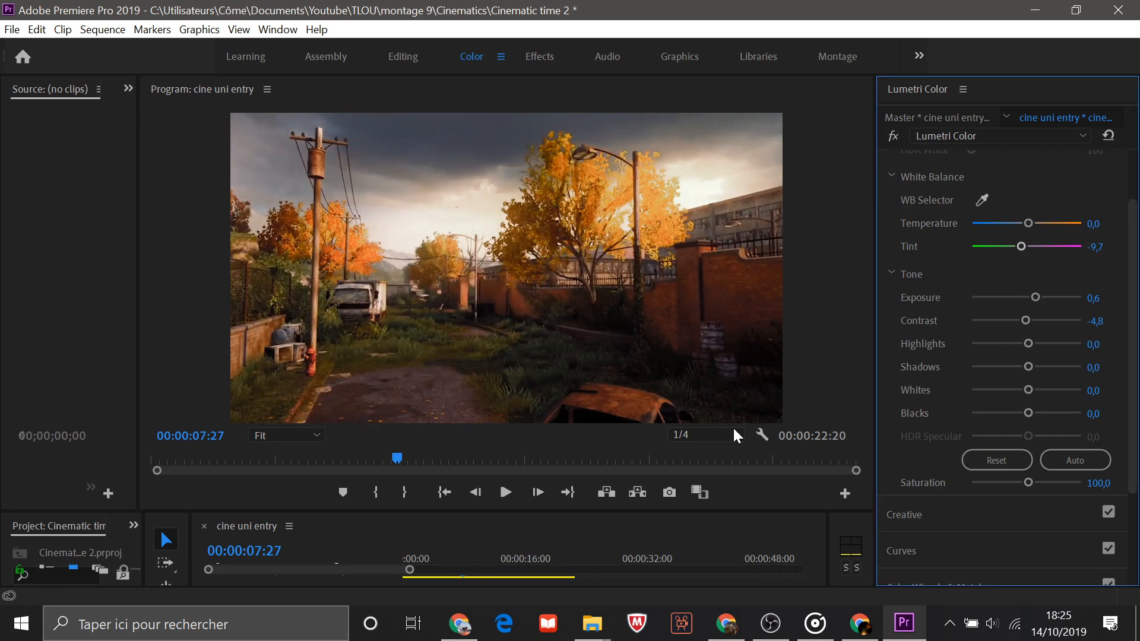
drag(455, 452, 567, 448)
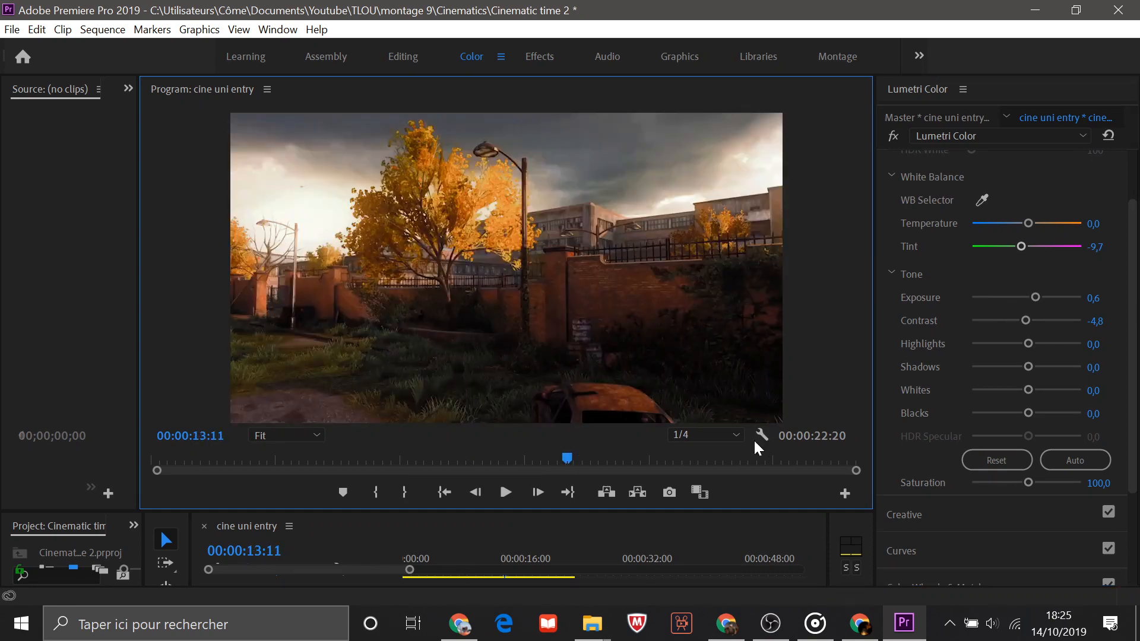
drag(564, 456, 376, 473)
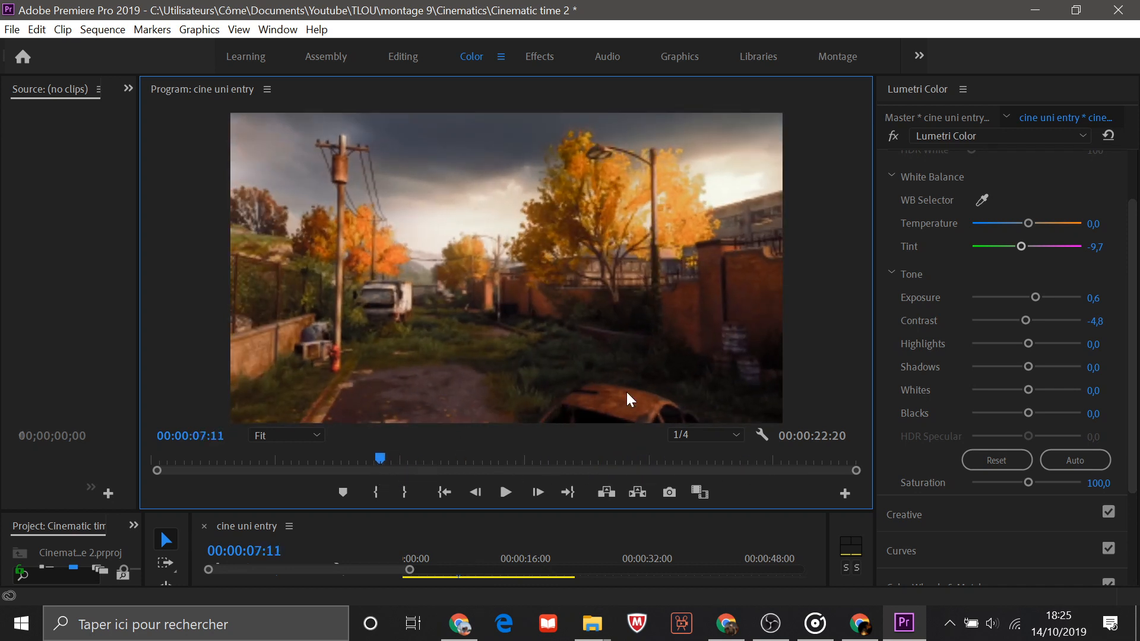
Step: Shift the upper control point of the green RGB curve slightly to the left at 00:00:07:11
scroll(1003, 422, down, 3)
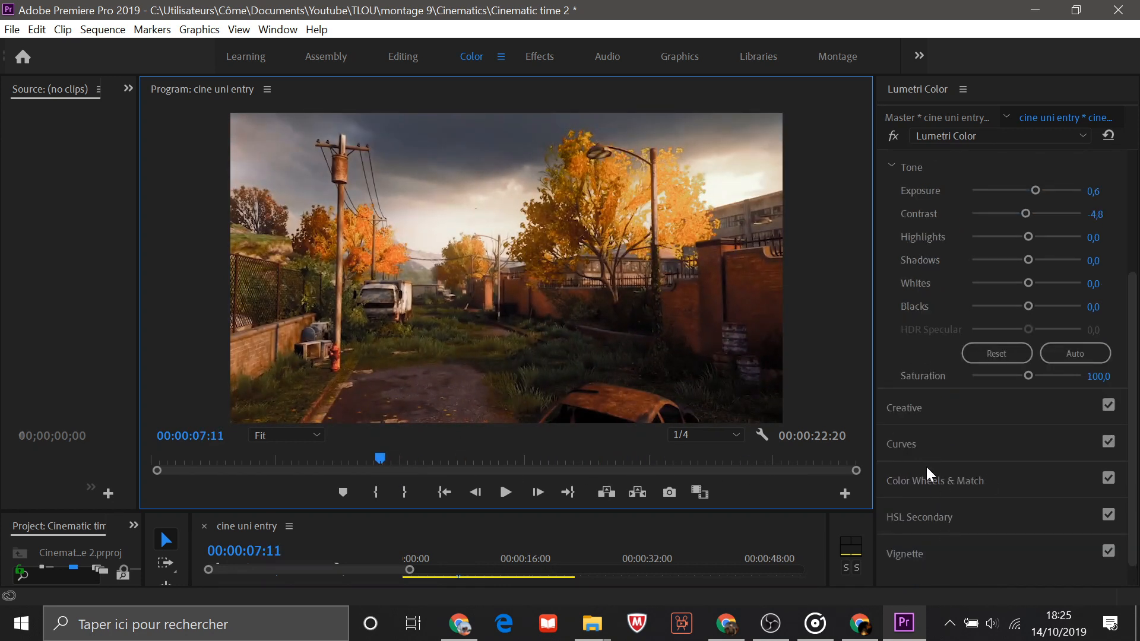
click(919, 446)
scroll(1048, 321, up, 2)
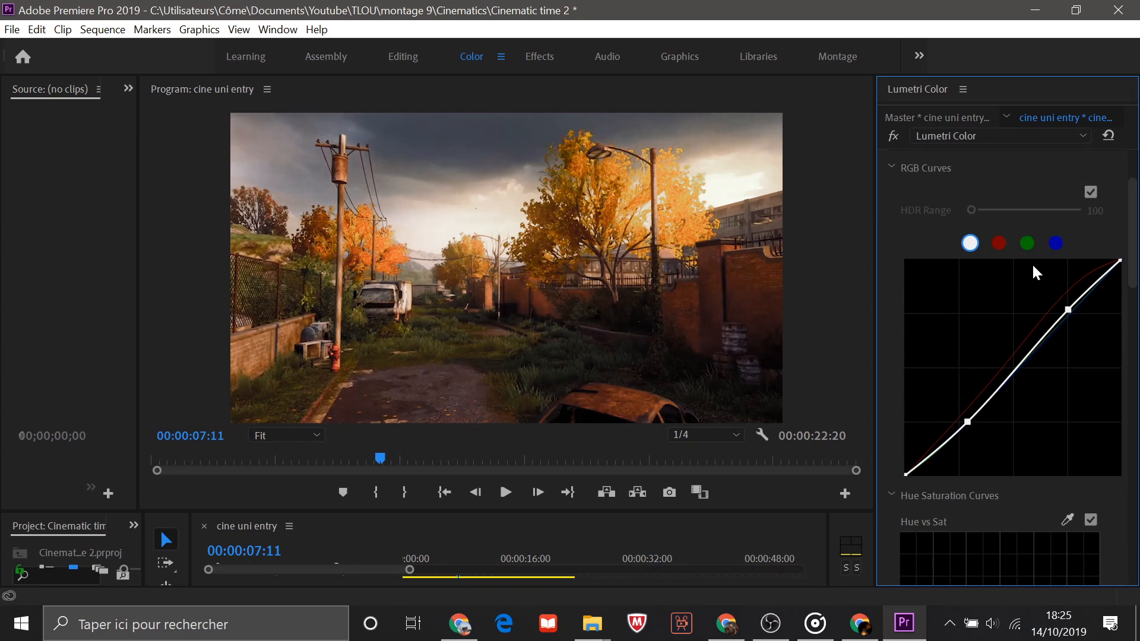
click(1027, 244)
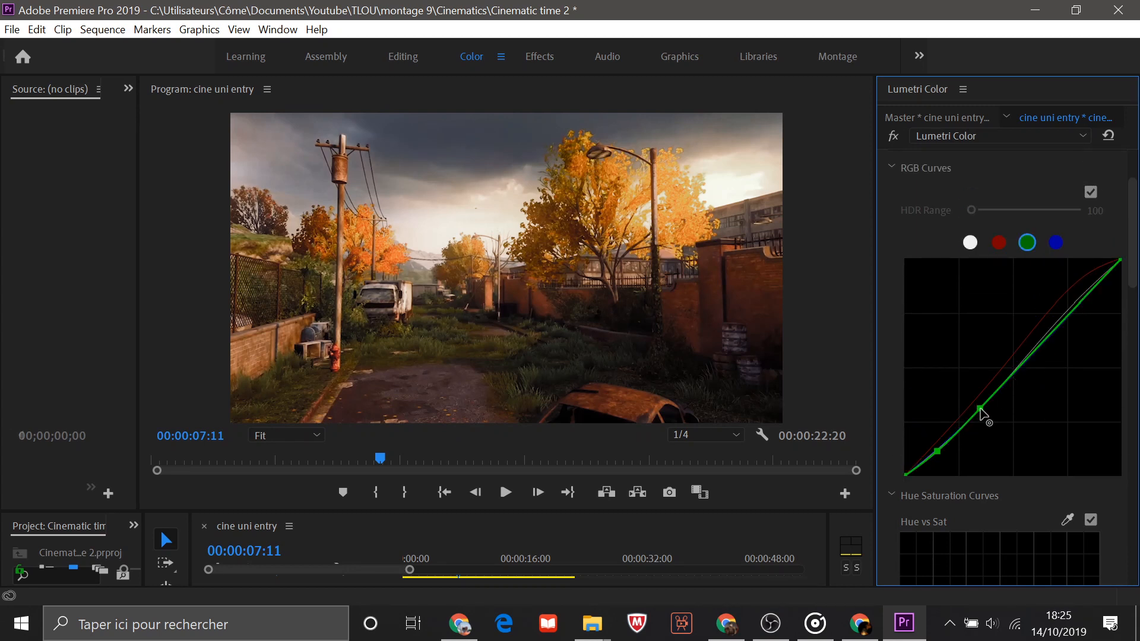
drag(980, 409, 978, 409)
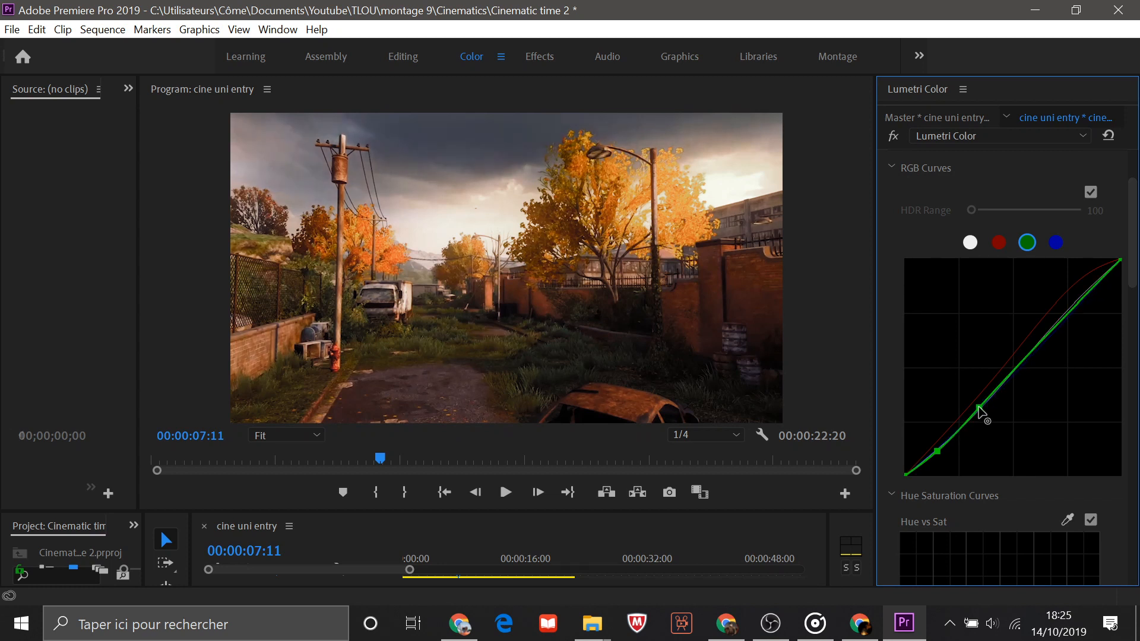
Step: Lower the green point of the Hue vs Sat curve and compare the frame with the curve off and on
scroll(998, 512, down, 5)
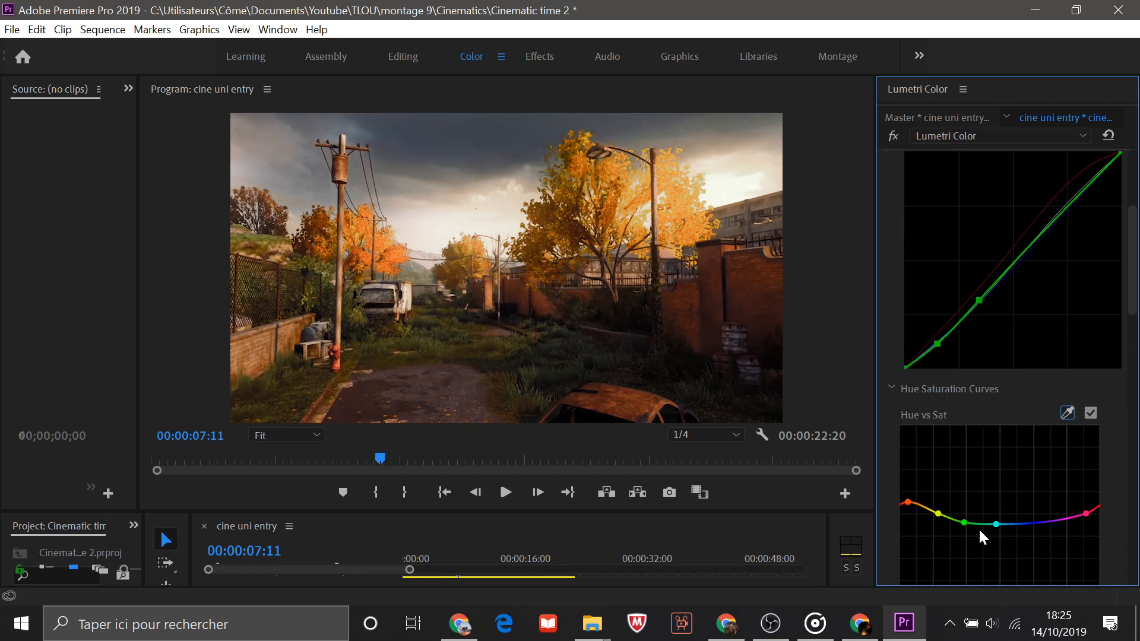
scroll(931, 357, down, 1)
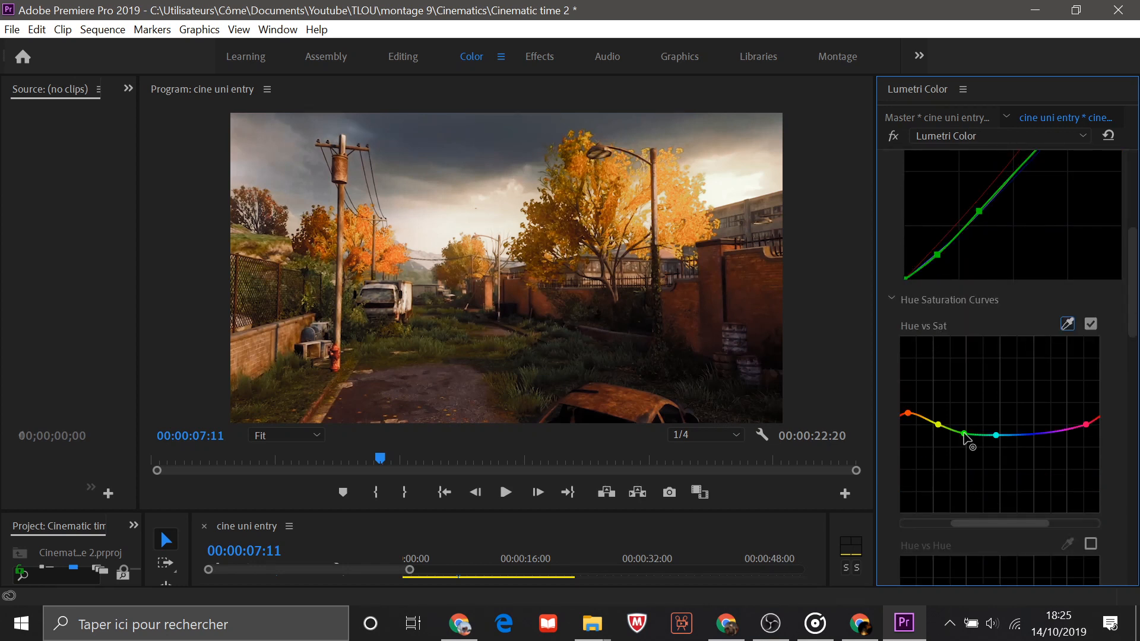
drag(963, 435, 963, 462)
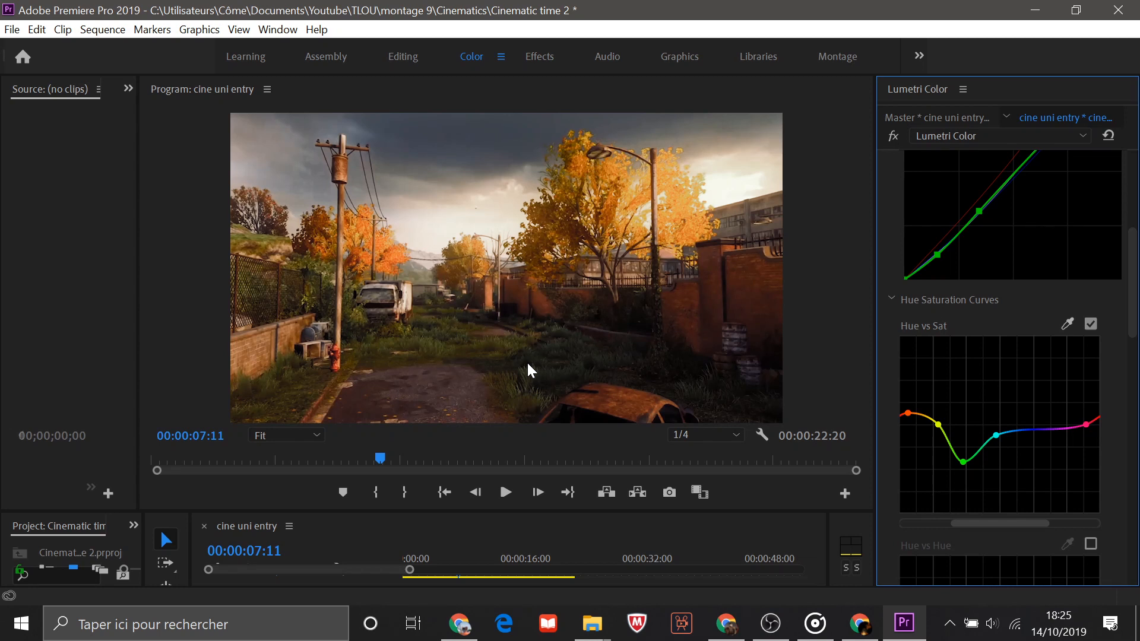
click(1090, 324)
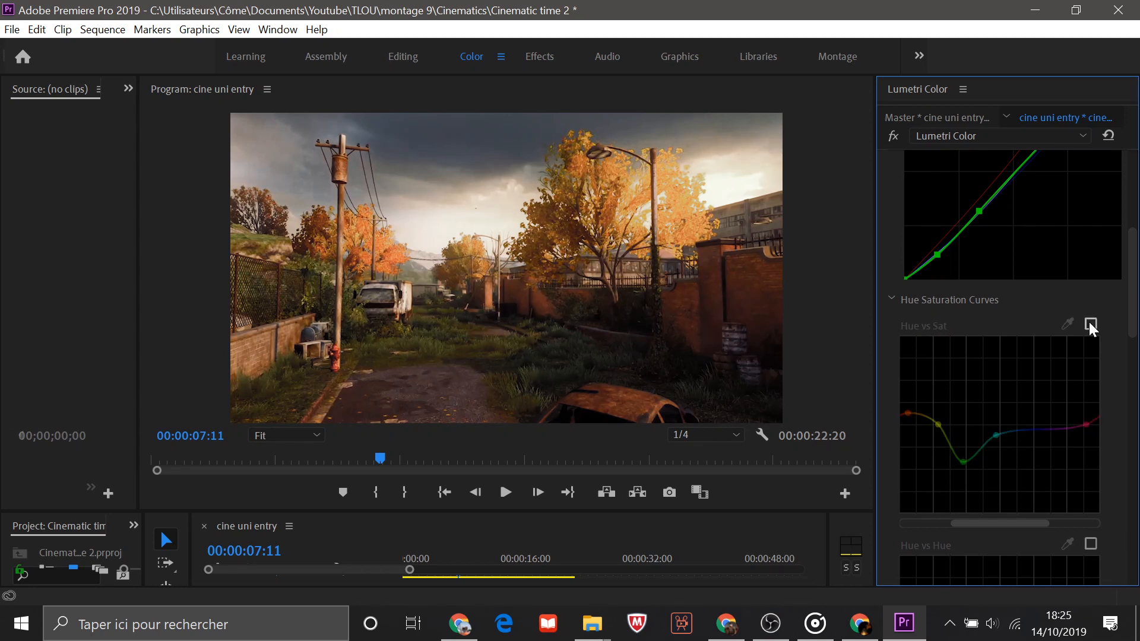
click(1091, 324)
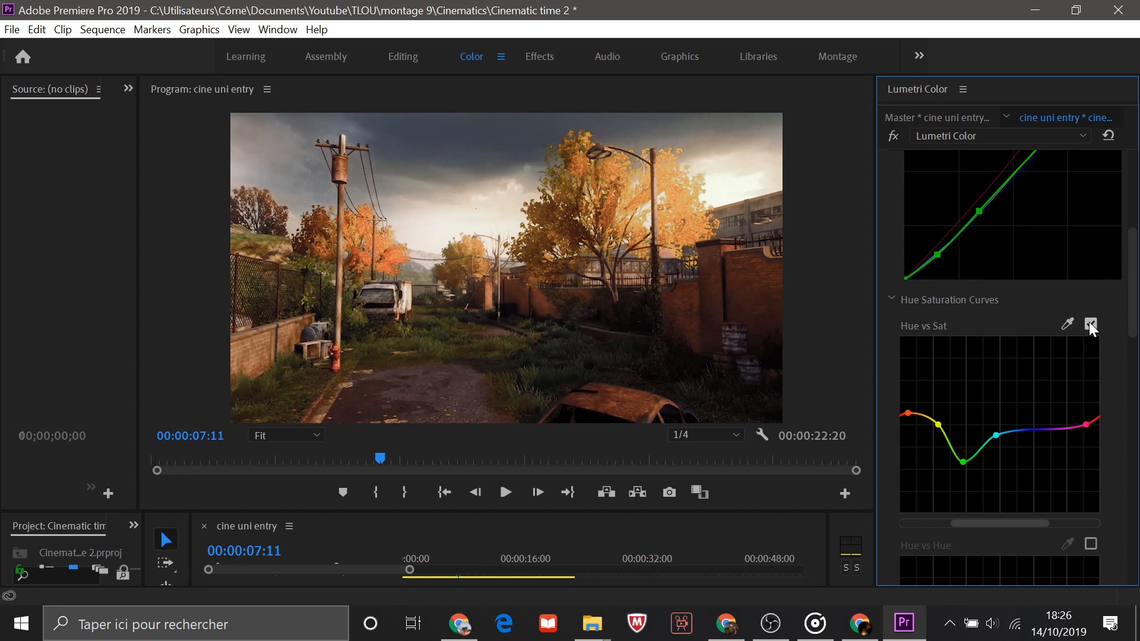
click(1090, 324)
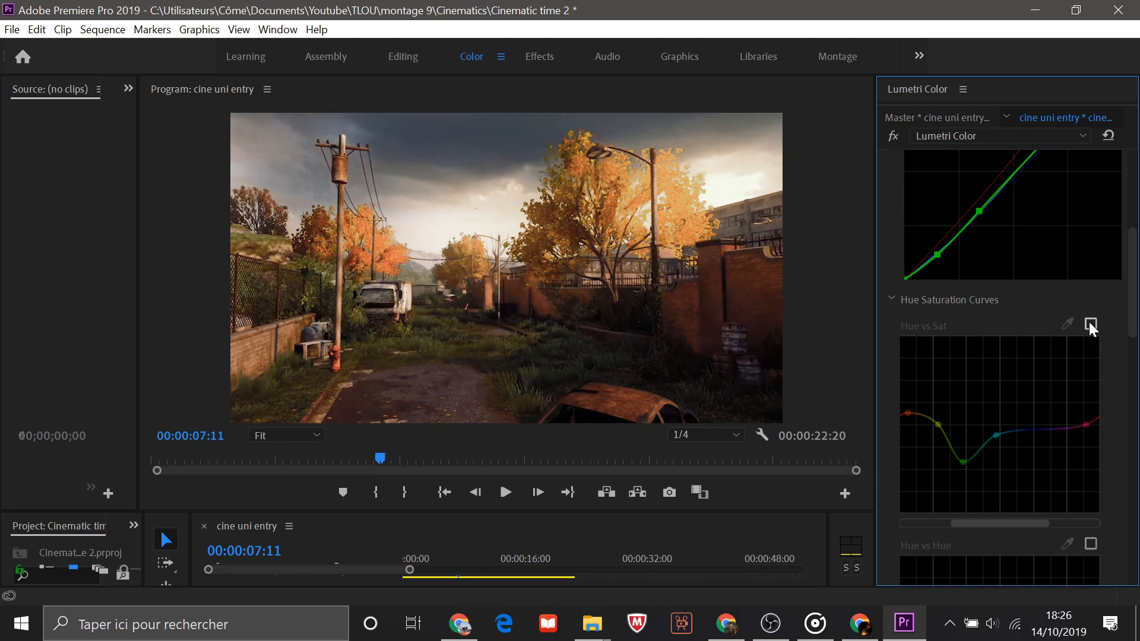
click(1091, 324)
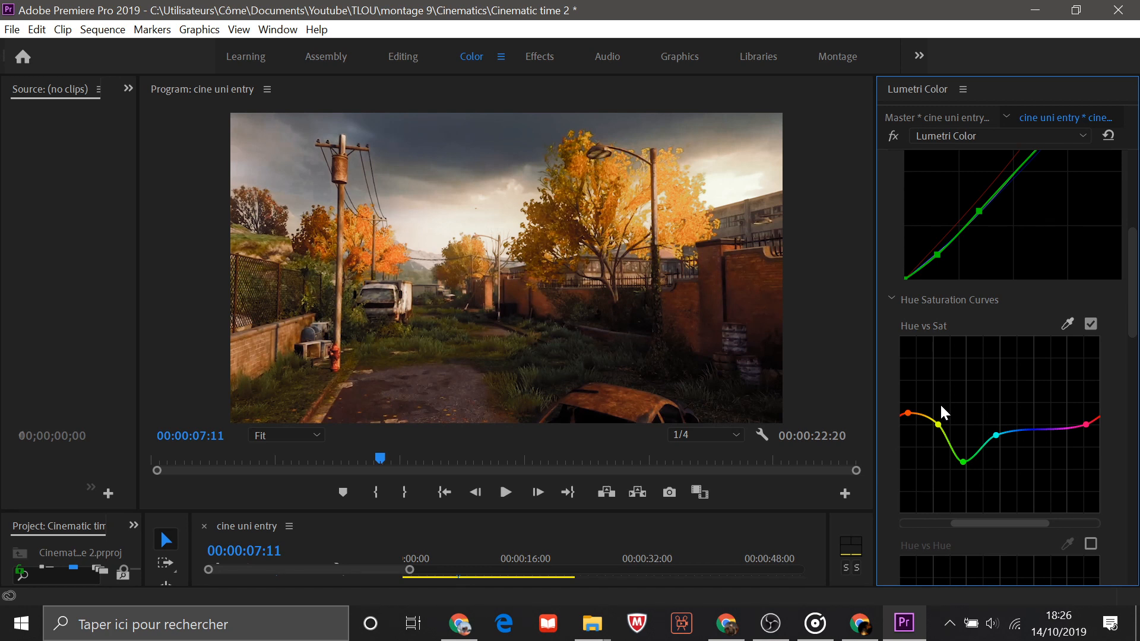
Step: Add cyan and green points to the Hue vs Luma curve and pull the green point down to darken the greens
scroll(1111, 233, down, 5)
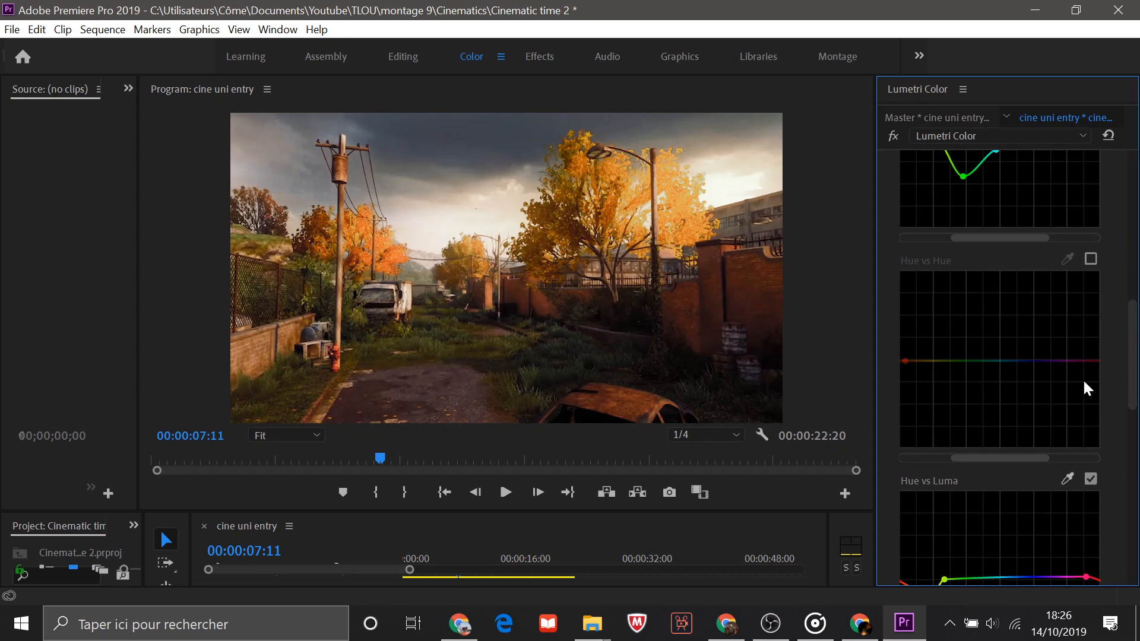
scroll(1087, 389, down, 3)
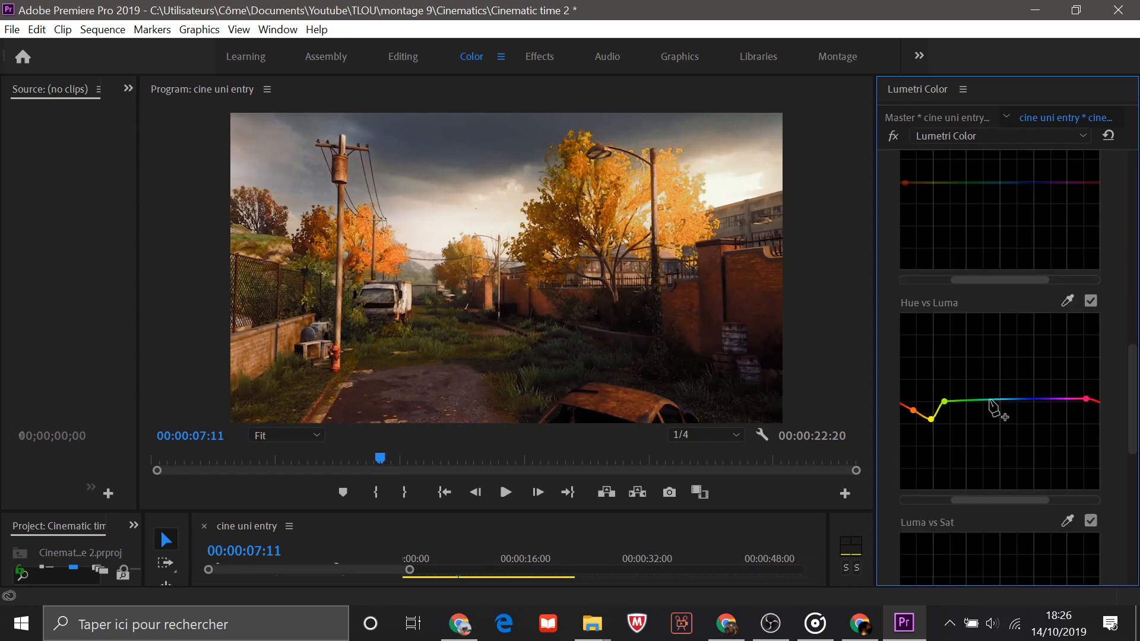
click(969, 400)
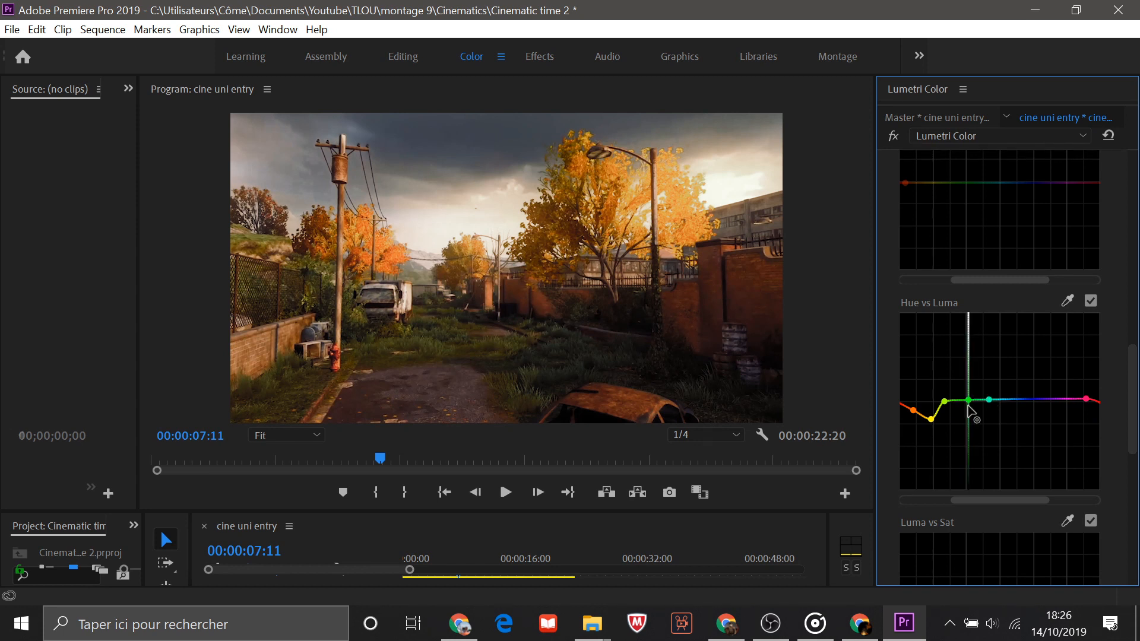
drag(969, 406, 967, 417)
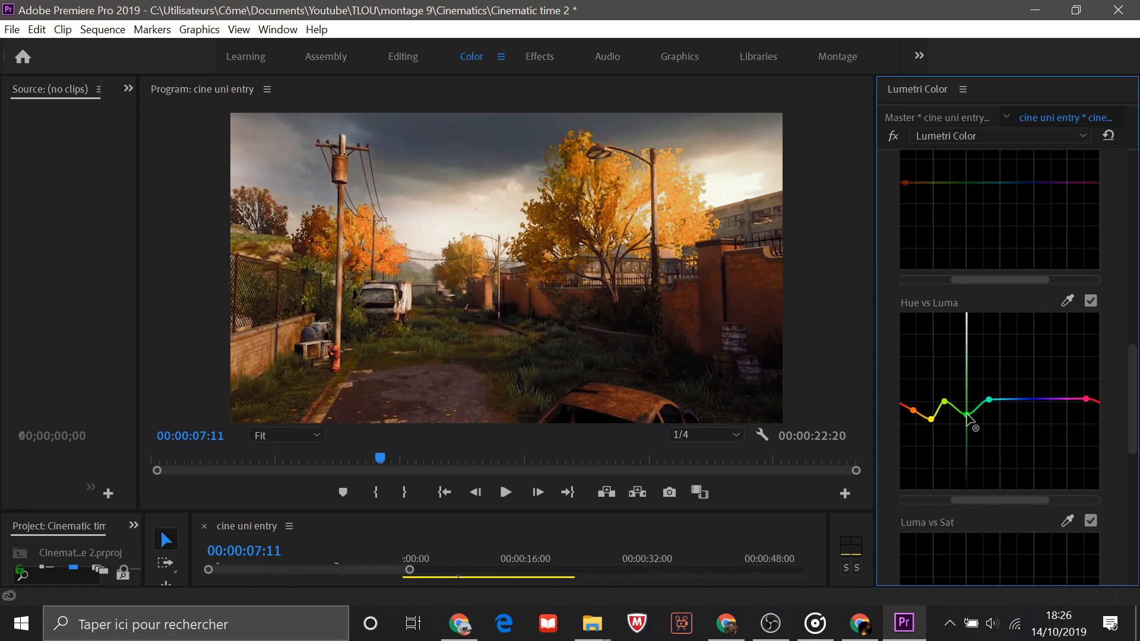
Step: Lower the yellow-green point of the Hue vs Luma curve and raise its orange point
scroll(969, 418, down, 3)
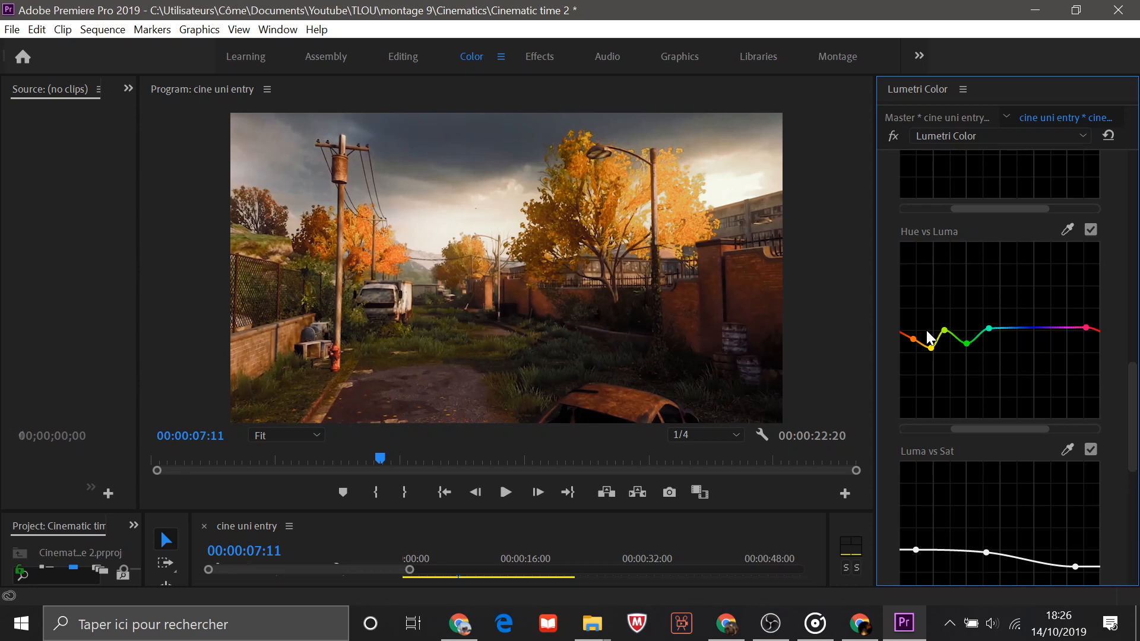
drag(945, 330, 945, 342)
drag(916, 340, 914, 325)
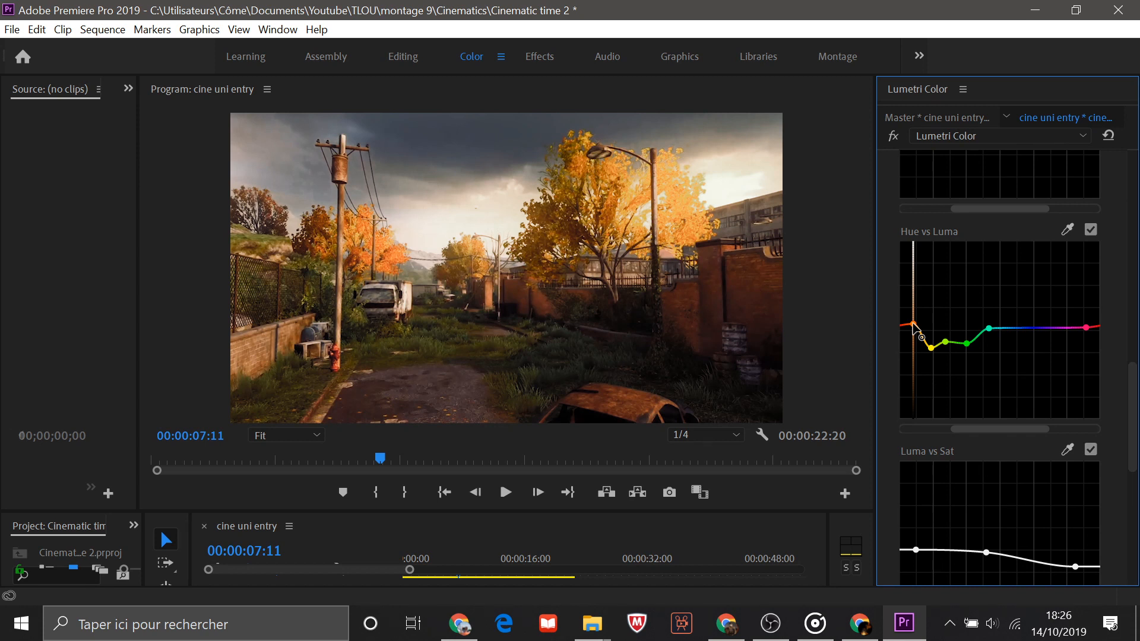
scroll(1040, 433, down, 3)
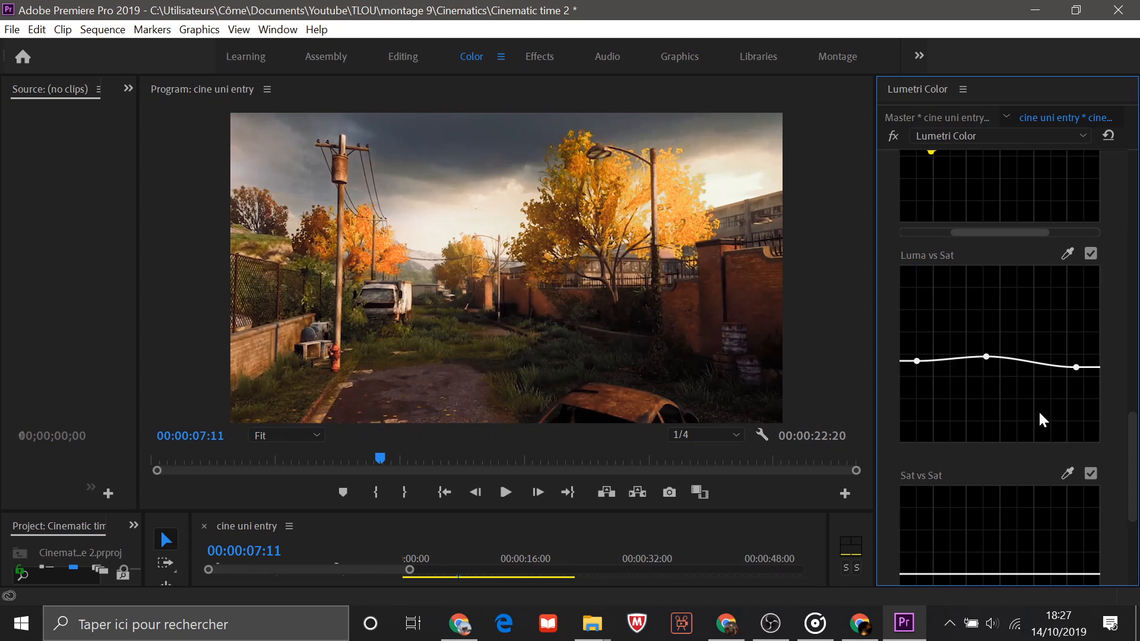
Step: Set the Creative vibrance to -27.4 and play the clip from its start to review the grade
drag(1133, 480, 1135, 316)
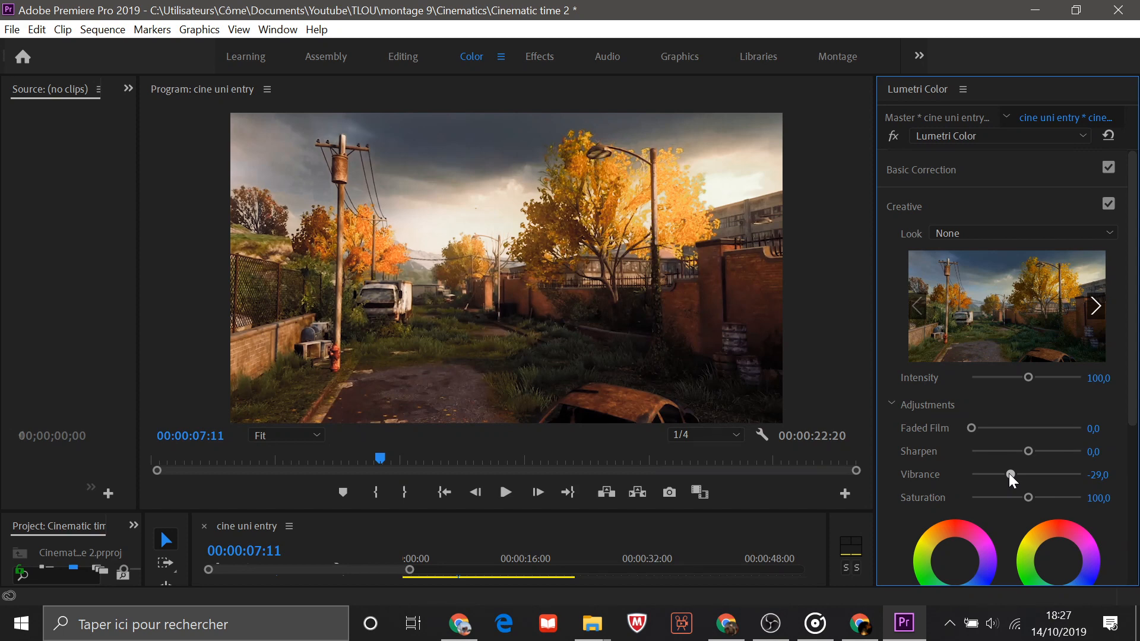
drag(1009, 473, 1012, 475)
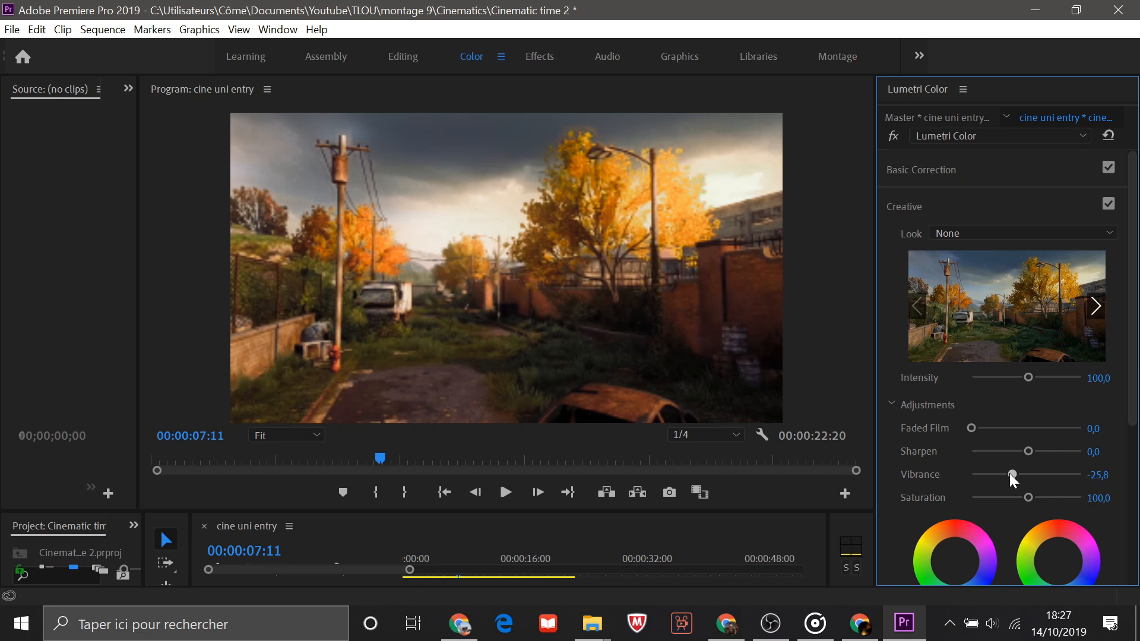
click(148, 458)
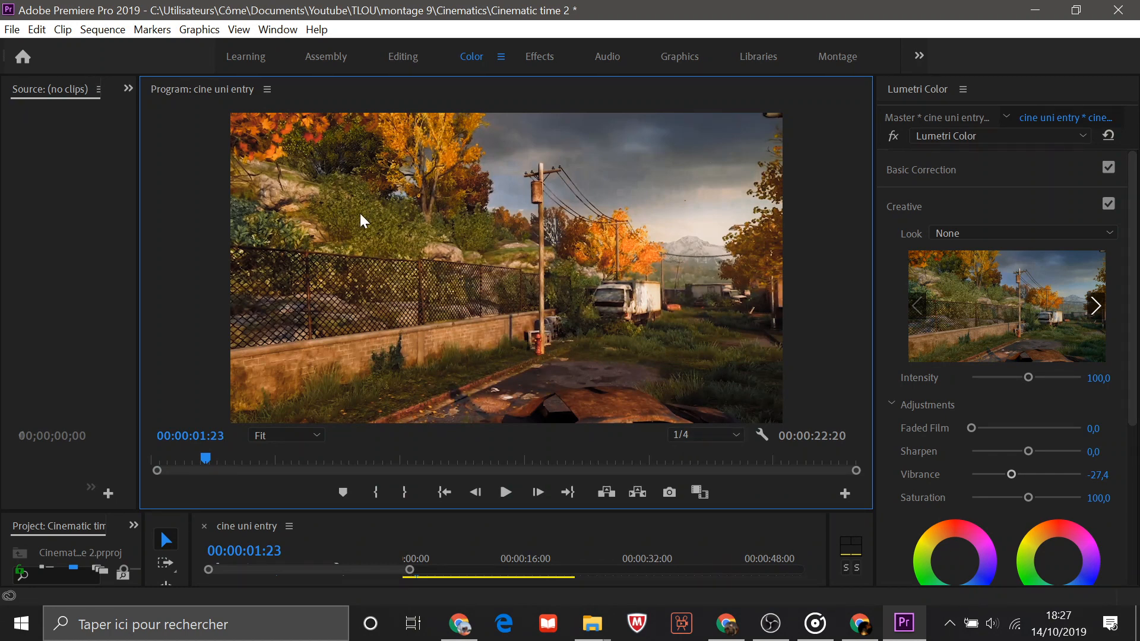
drag(206, 458, 152, 460)
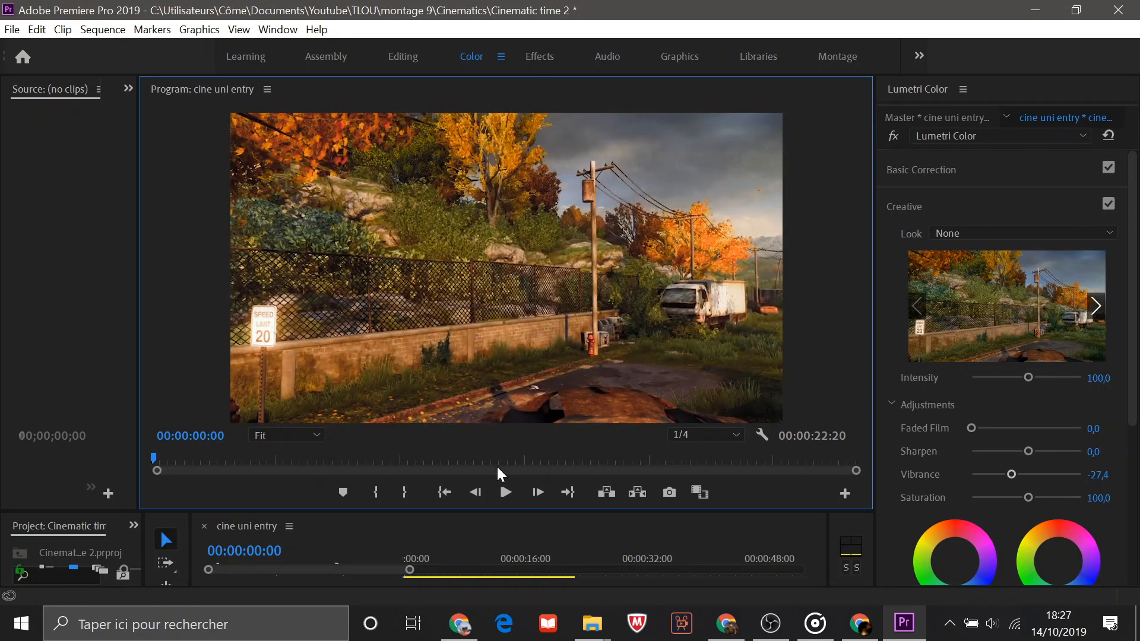
click(505, 492)
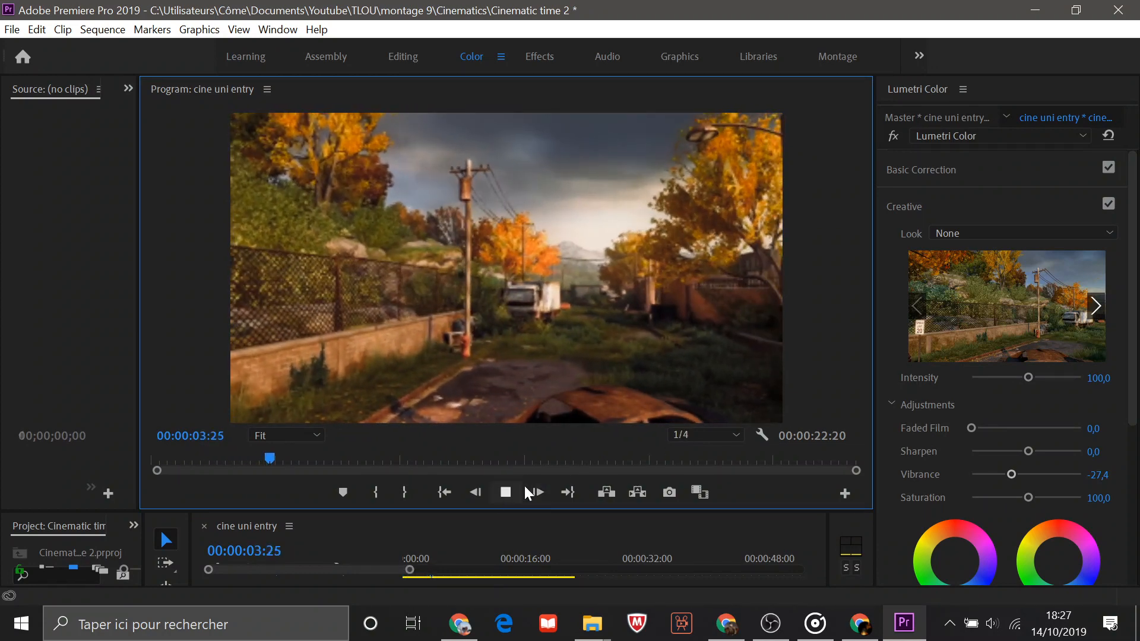
click(506, 493)
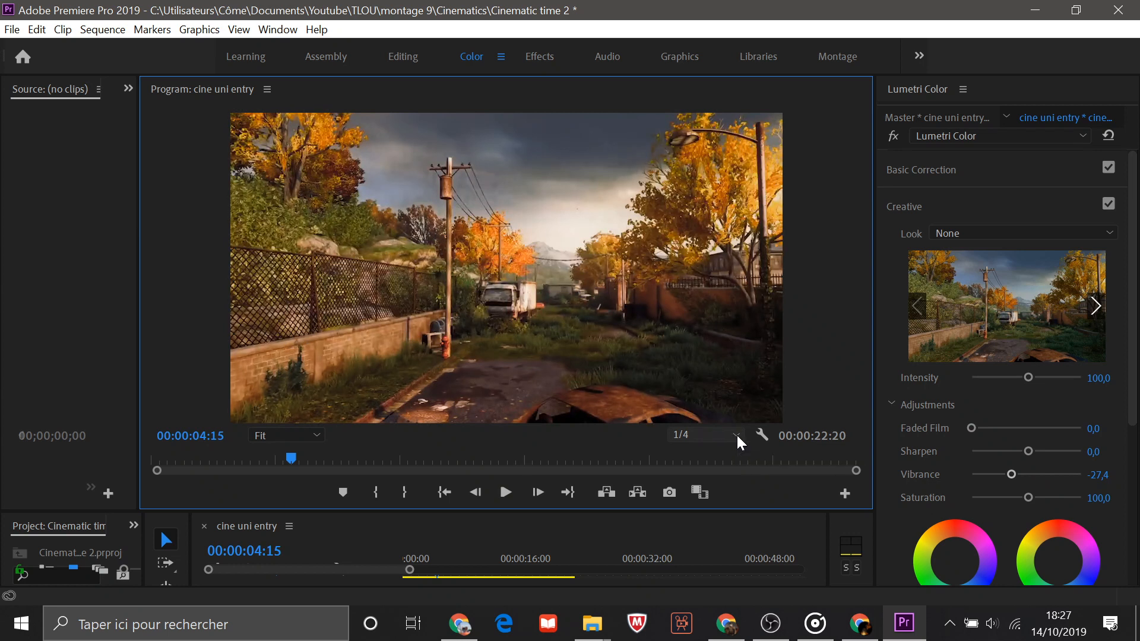
Step: Preview the clip at Full playback resolution and return the playback resolution to 1/4
click(736, 435)
click(707, 453)
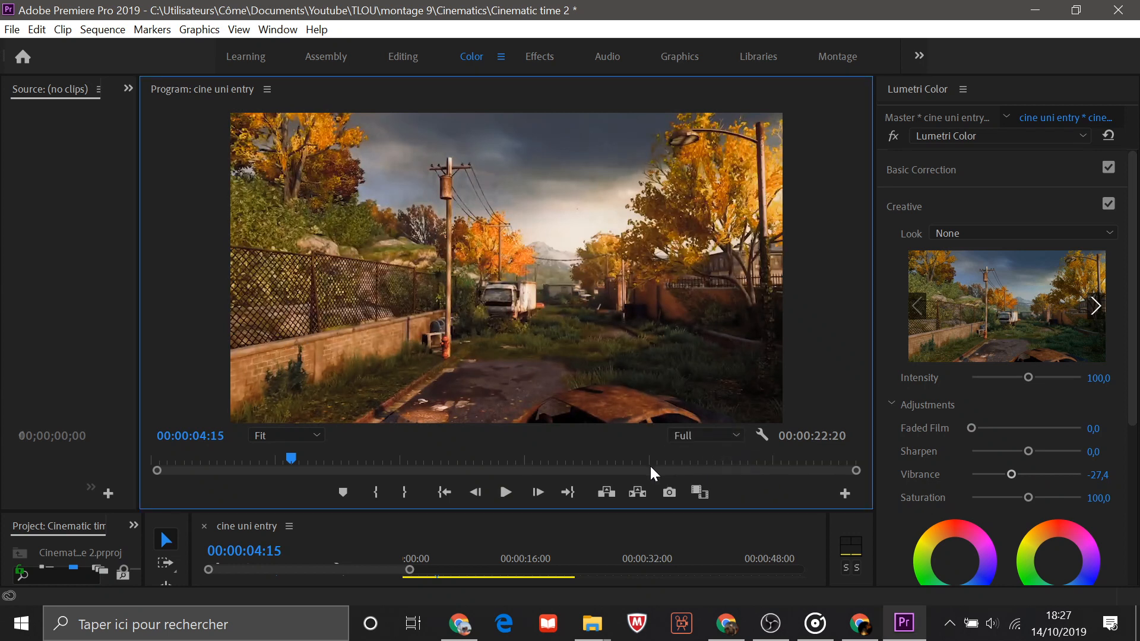
click(513, 494)
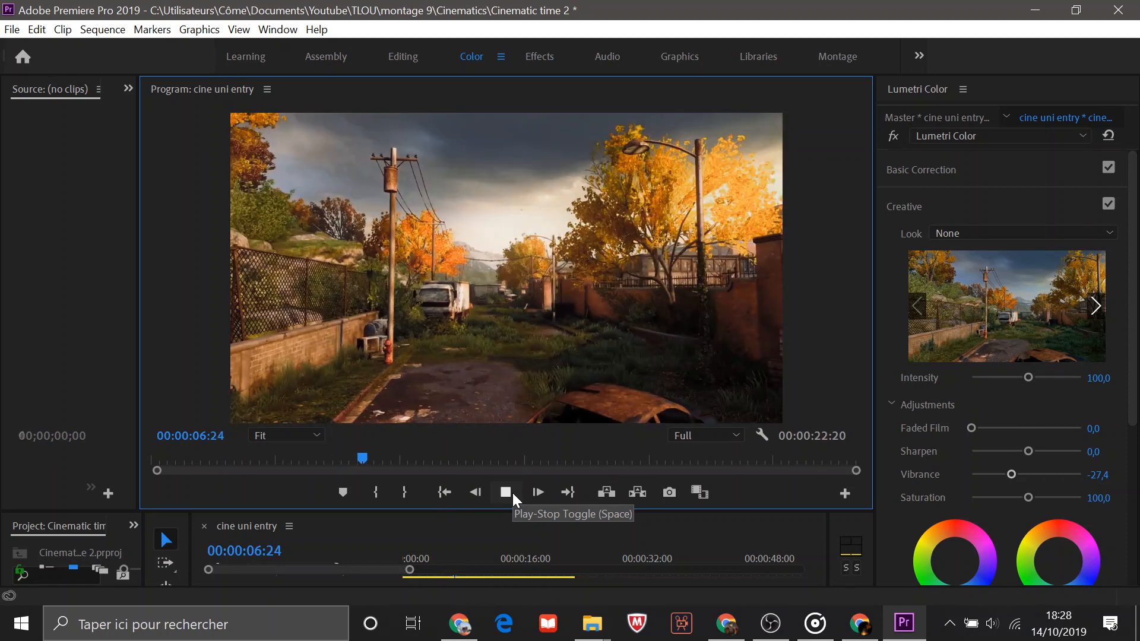
click(512, 493)
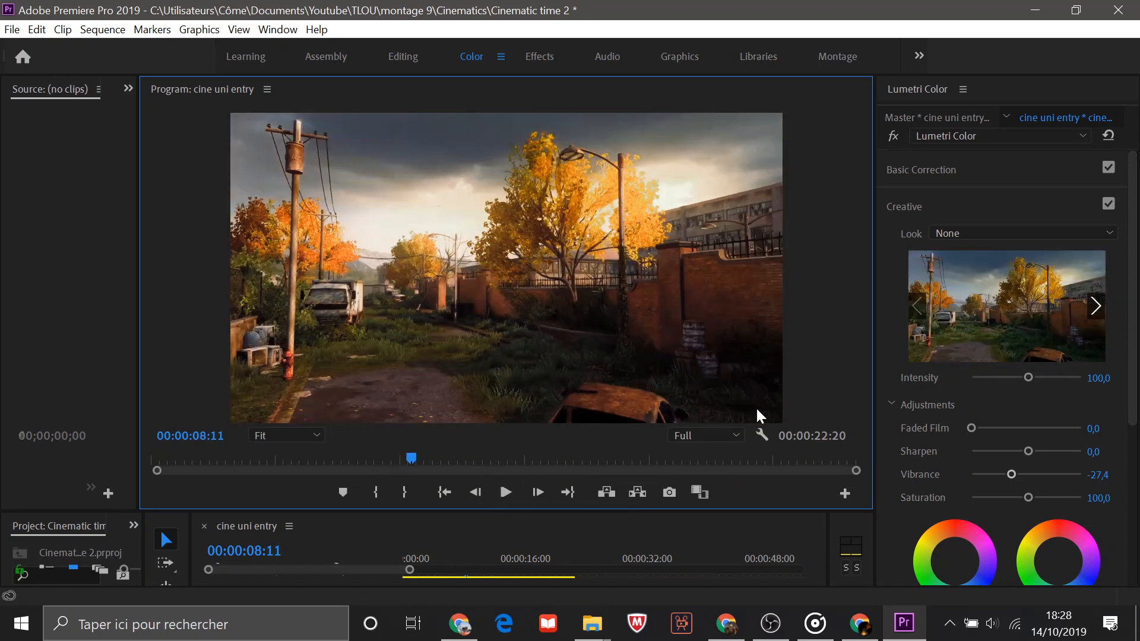
click(727, 437)
click(711, 474)
click(742, 440)
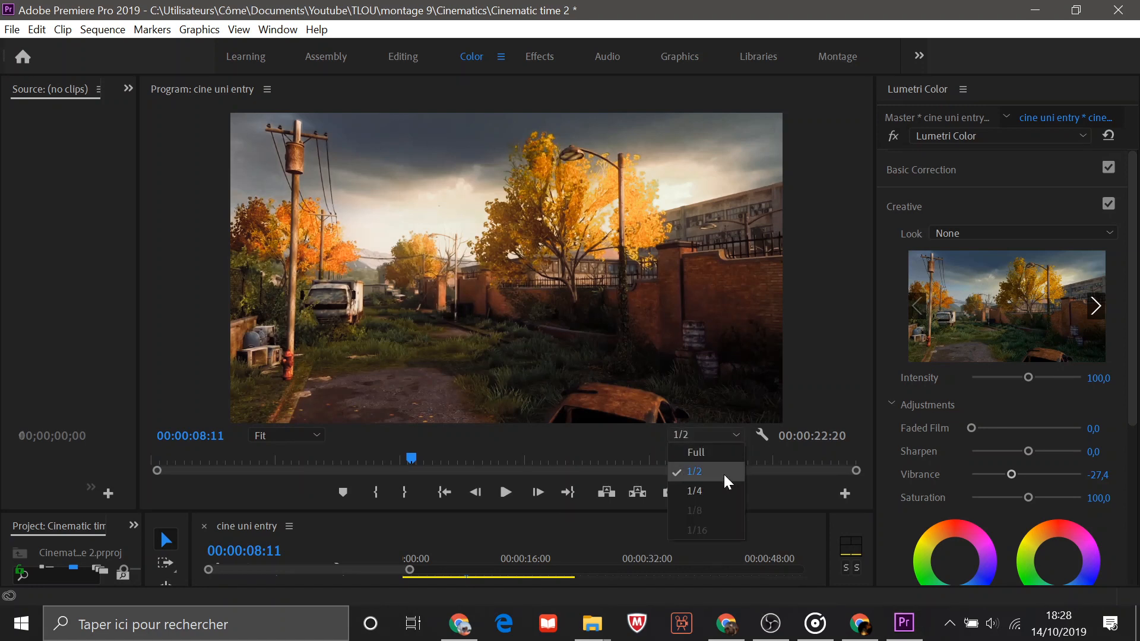
click(724, 491)
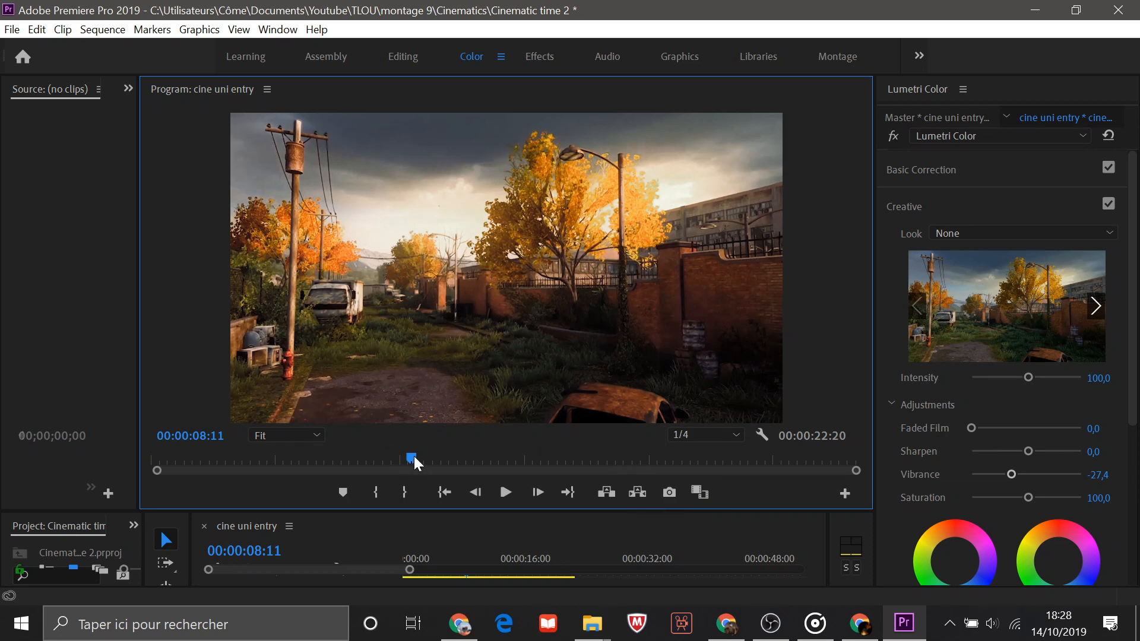
Step: Scrub back and forth through the graded clip up to 00:00:21:17 to examine the grade across the shot
drag(415, 456, 618, 462)
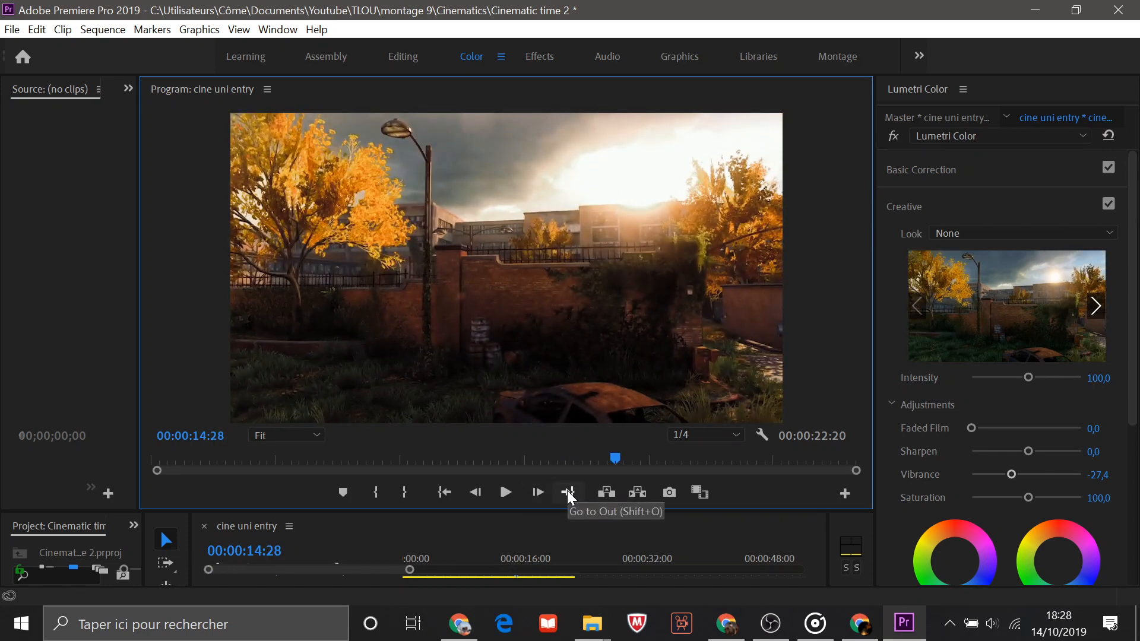
drag(614, 460, 351, 453)
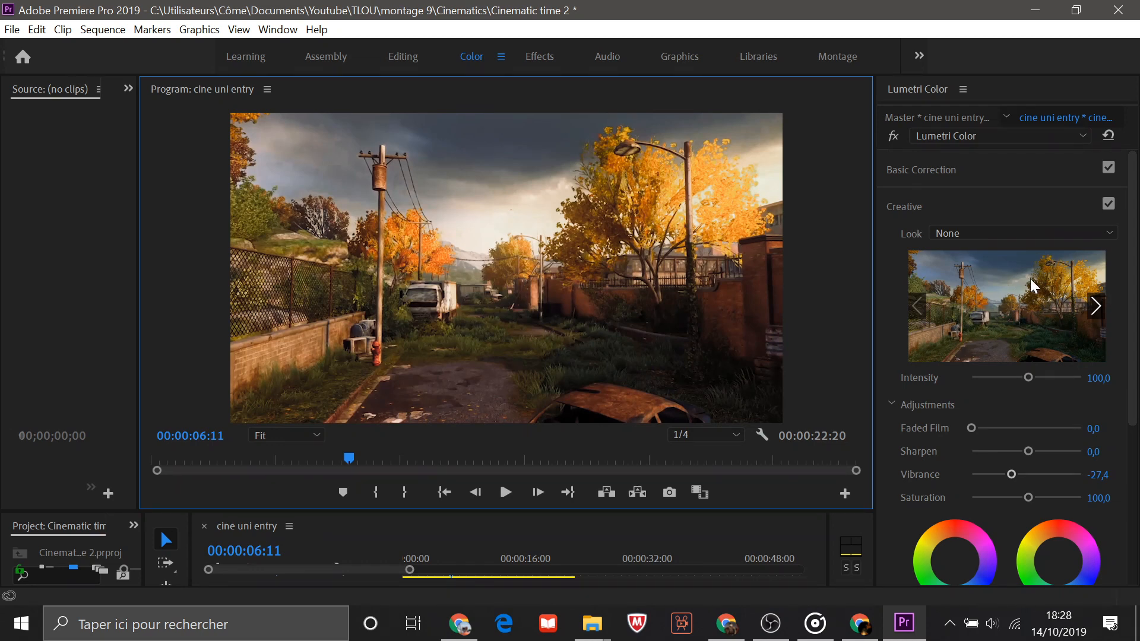
drag(342, 464, 287, 462)
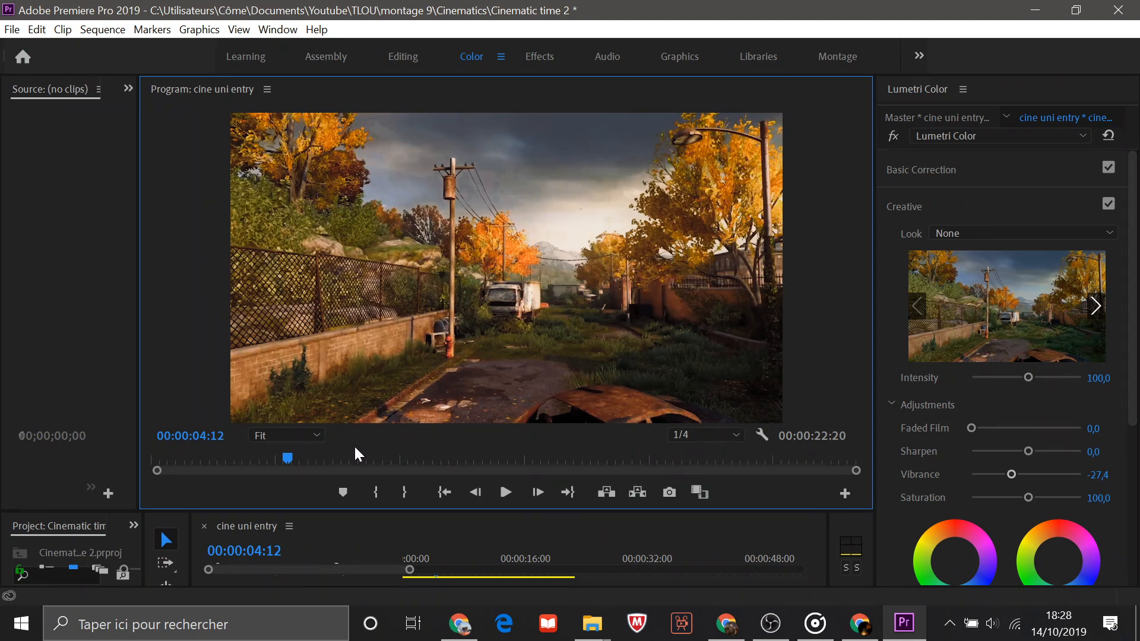
drag(292, 458, 506, 459)
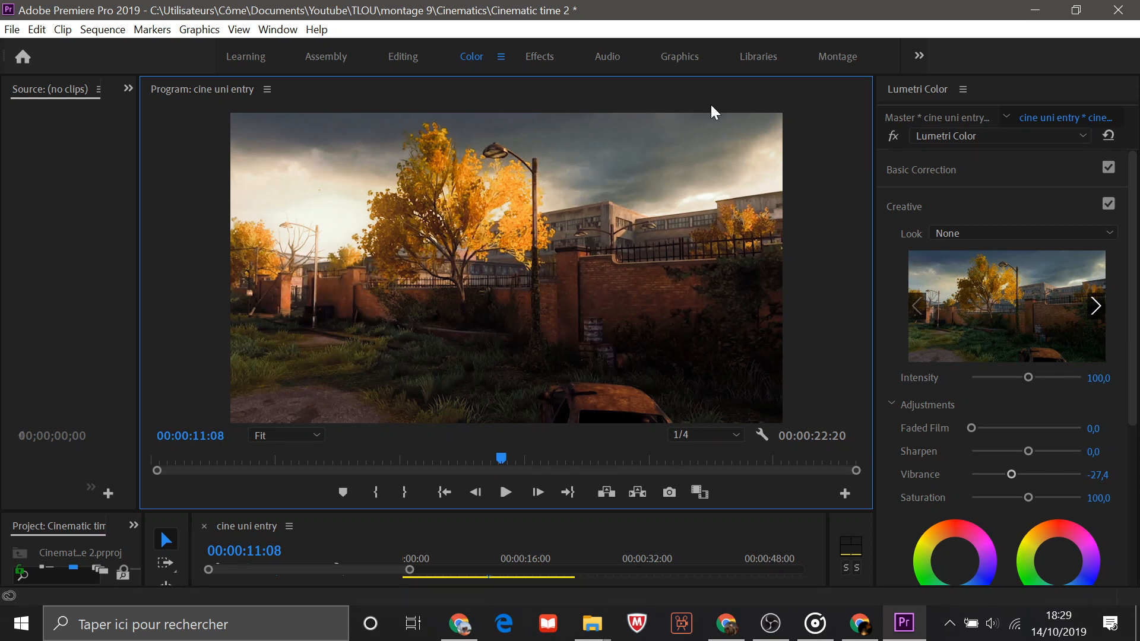
drag(504, 458, 660, 459)
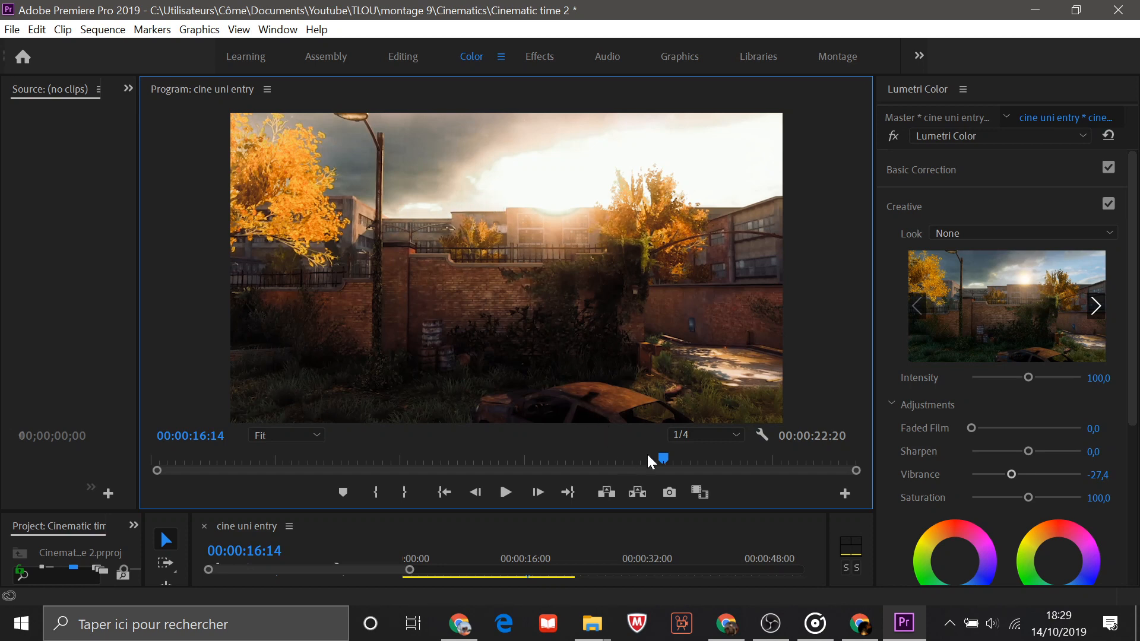
drag(669, 457, 805, 474)
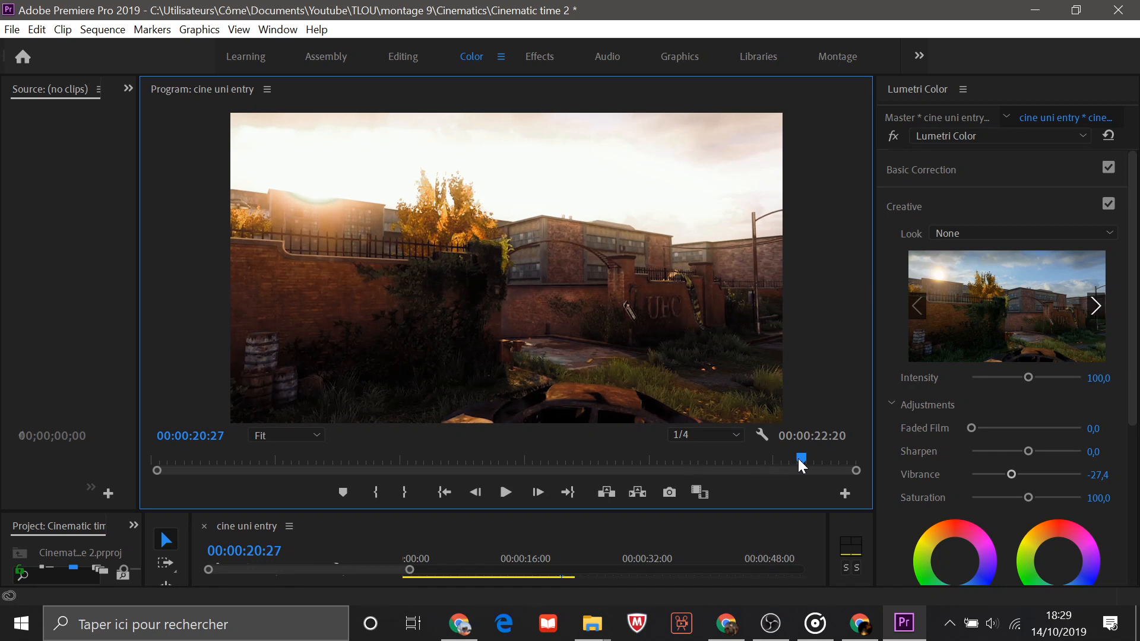
drag(801, 458, 824, 458)
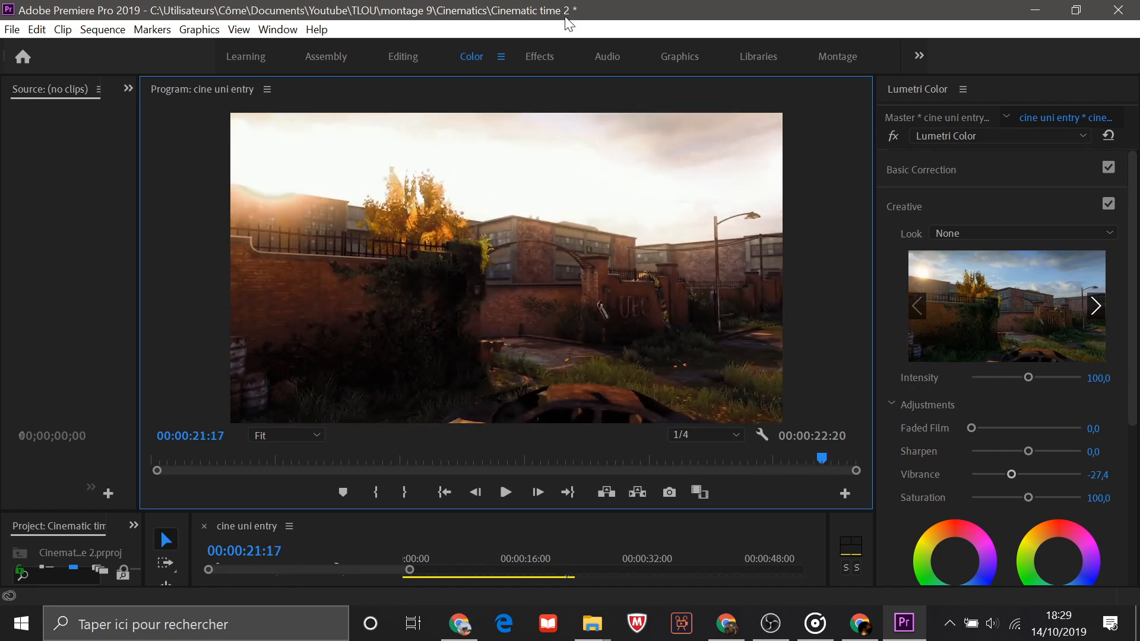
Step: Set the Glow Radius of the clip's first VR Glow effect to 90, judging it on the frame at 00:00:17:06
click(400, 58)
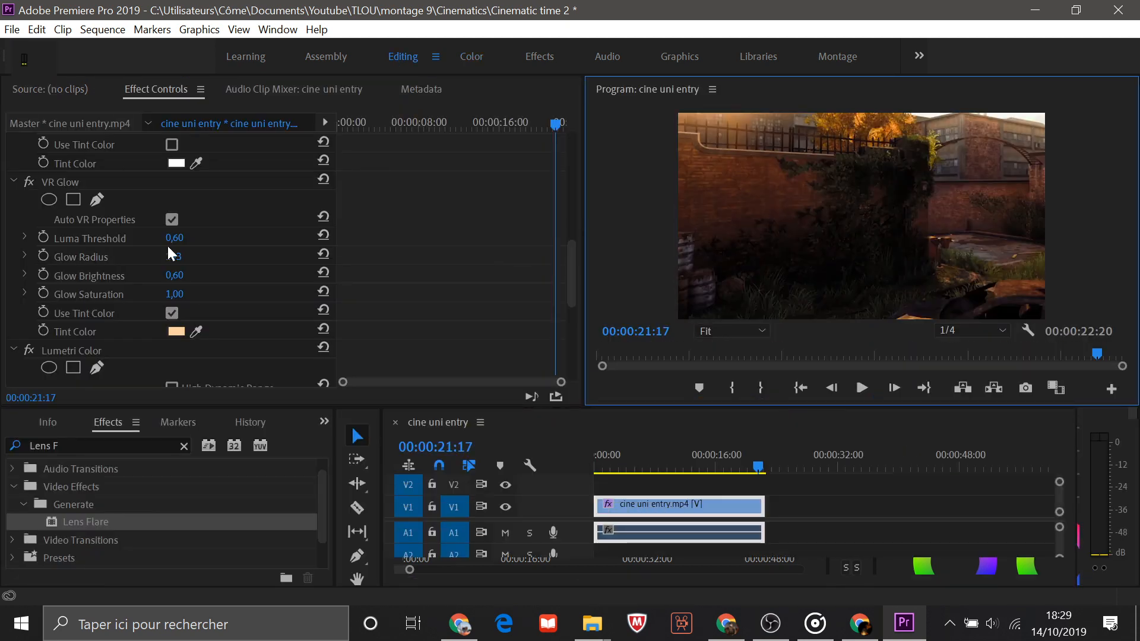
scroll(402, 319, up, 3)
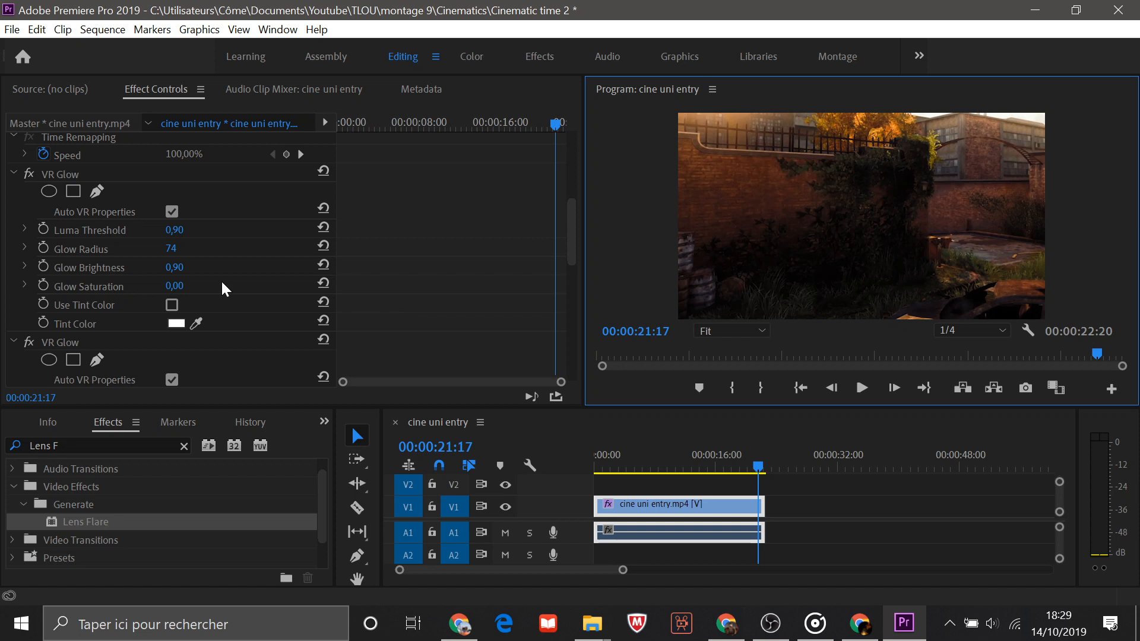
drag(171, 249, 172, 250)
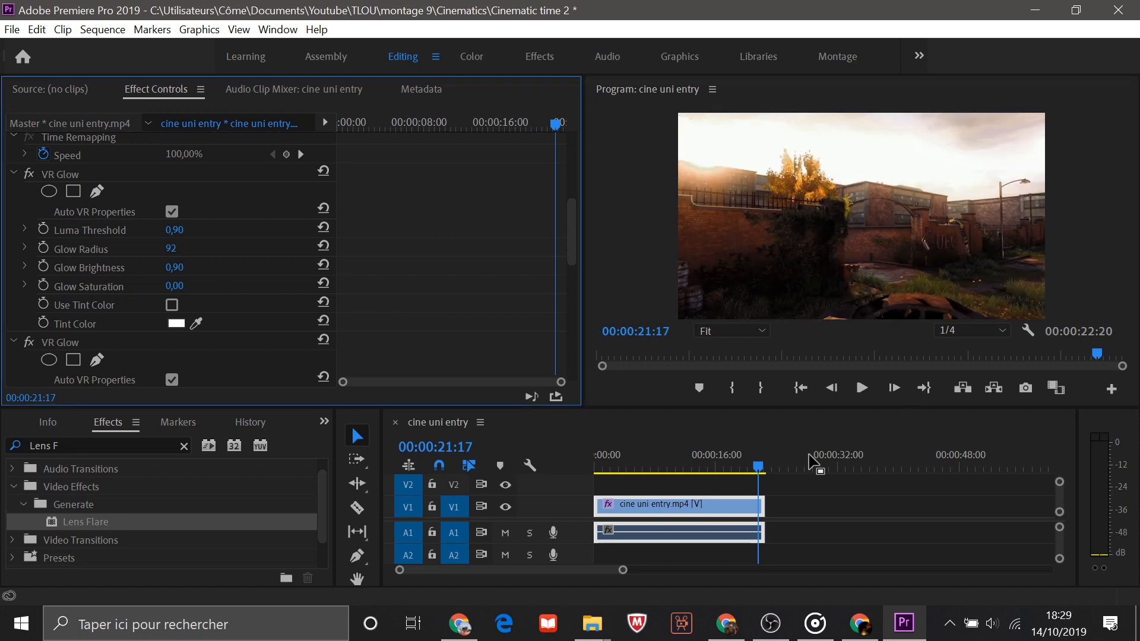
click(725, 467)
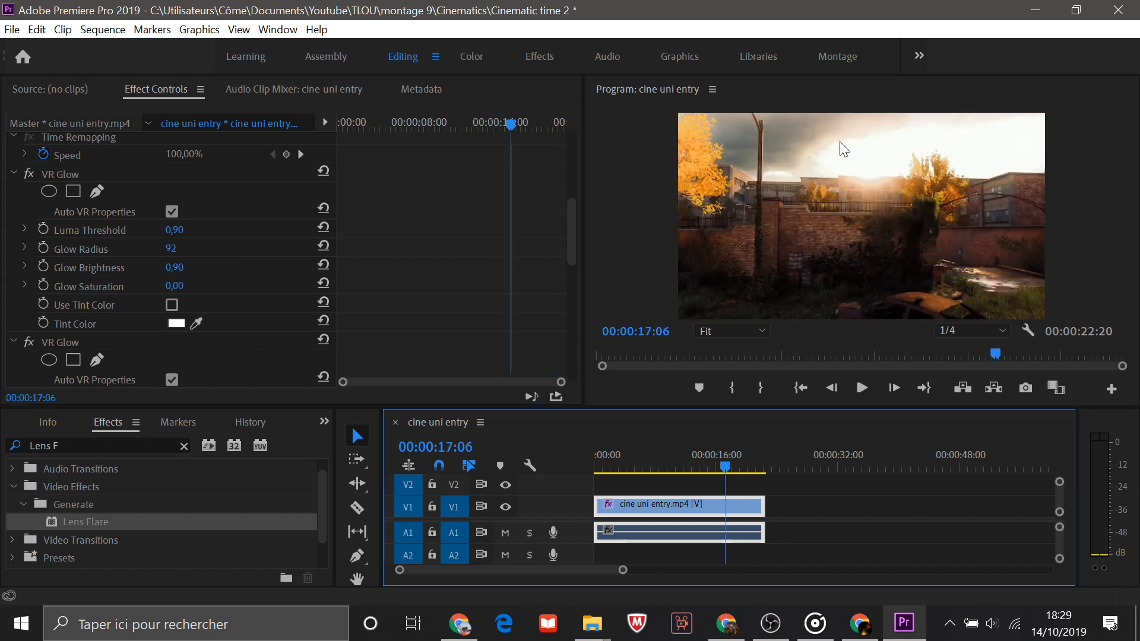
drag(172, 248, 191, 250)
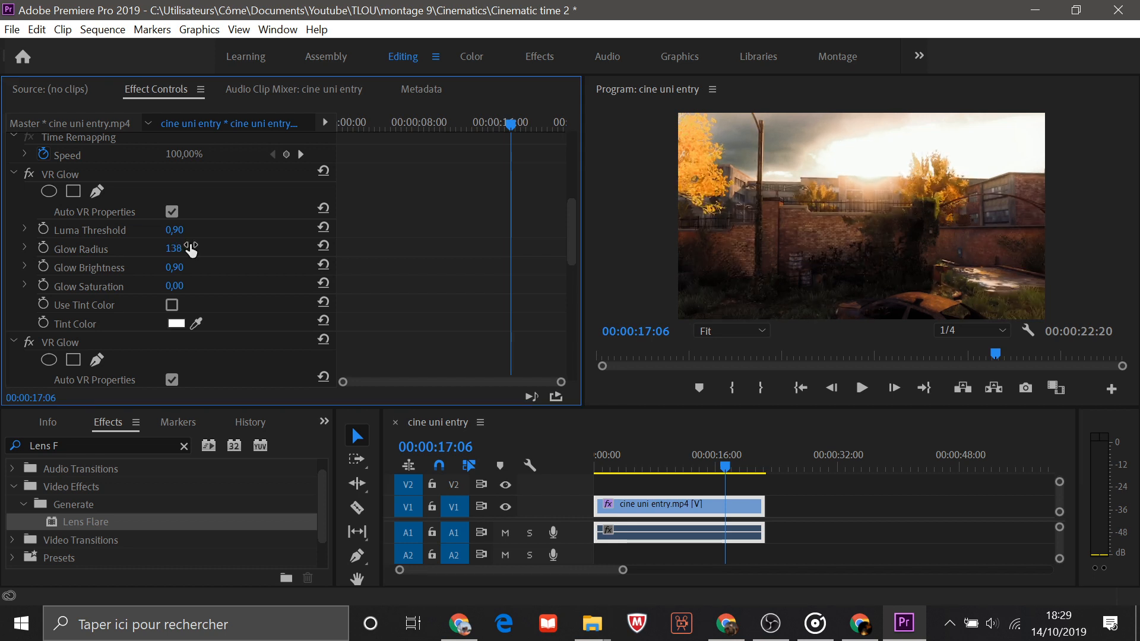
drag(191, 249, 166, 250)
drag(169, 248, 222, 248)
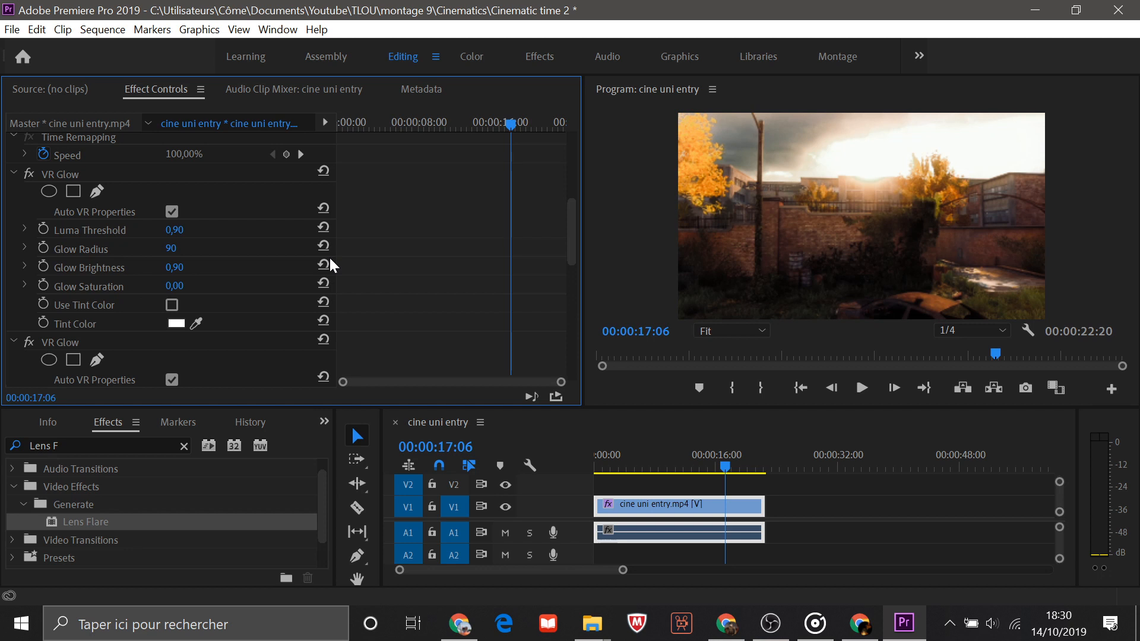
Step: Set the Glow Radius of the second, tinted VR Glow effect to 214
scroll(330, 261, down, 3)
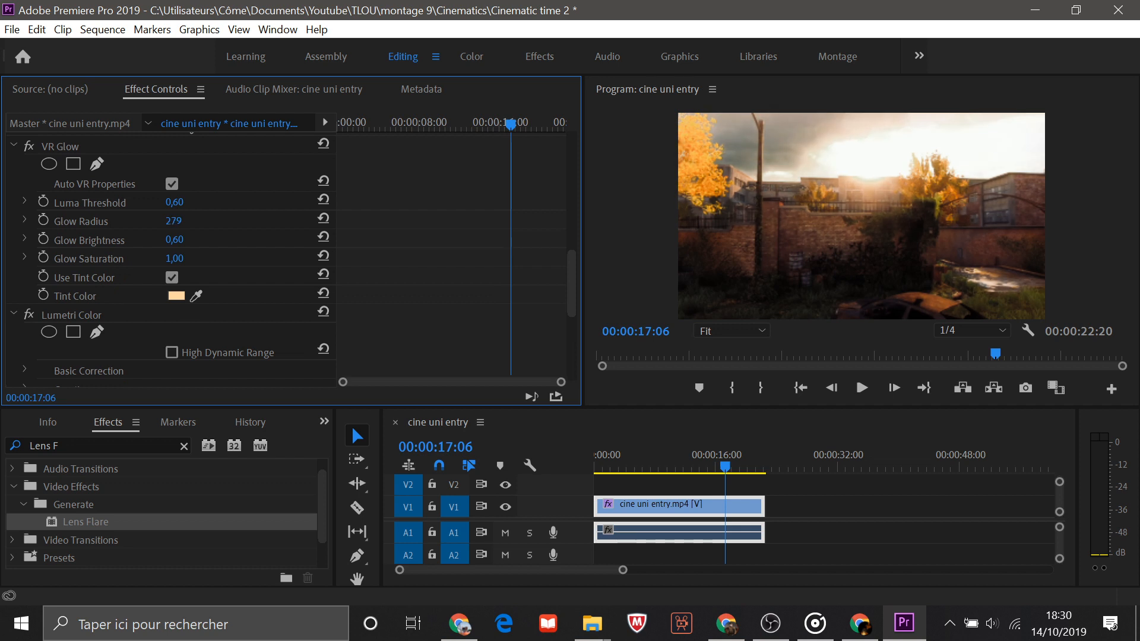
drag(173, 221, 135, 221)
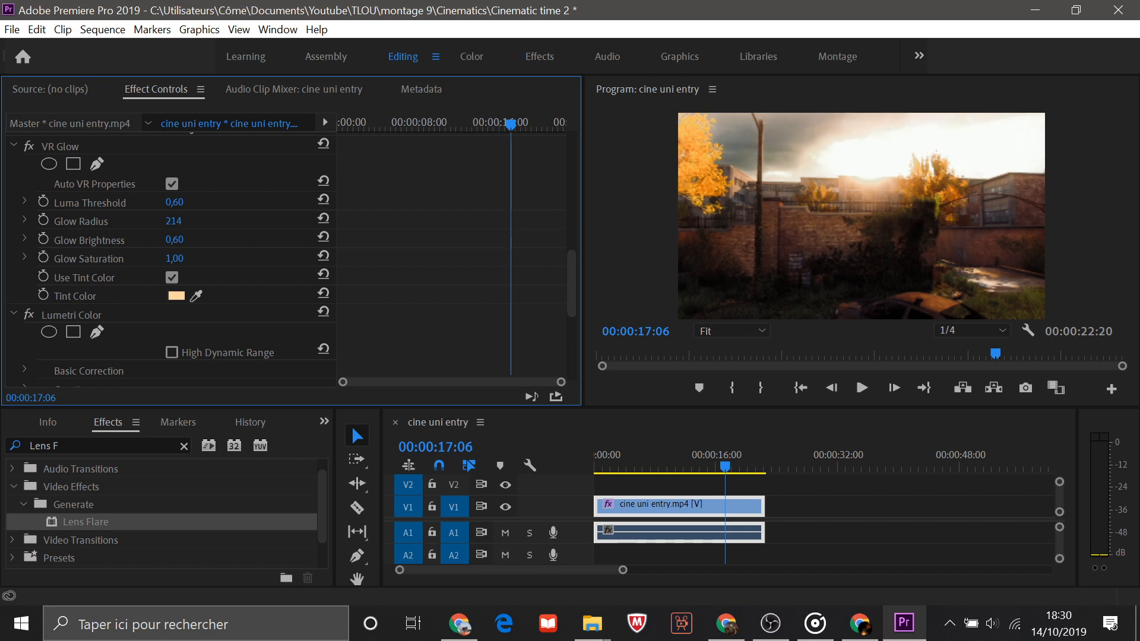
scroll(442, 320, up, 2)
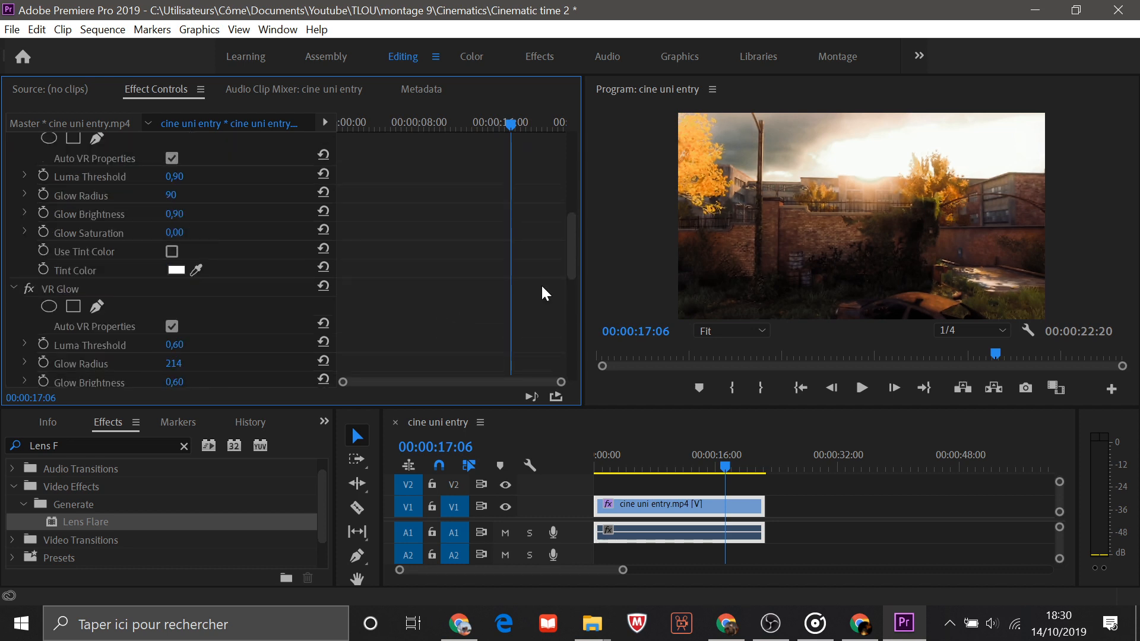
Step: Extend the upper falloff of the luma range in the Lumetri HSL Secondary key slightly toward the highlights
click(471, 56)
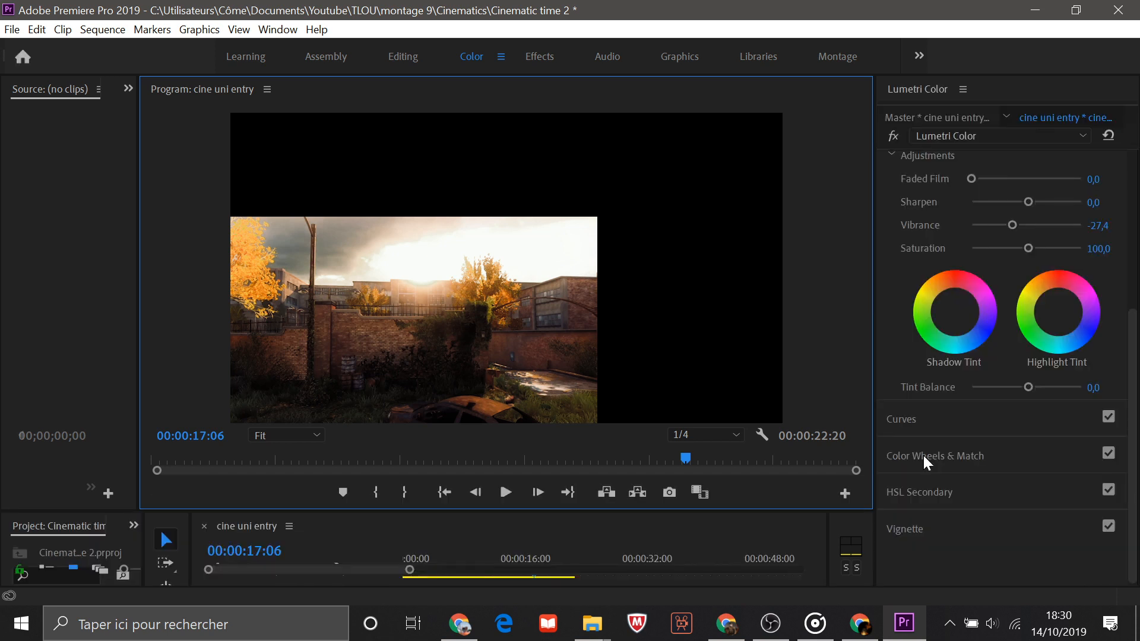
click(925, 488)
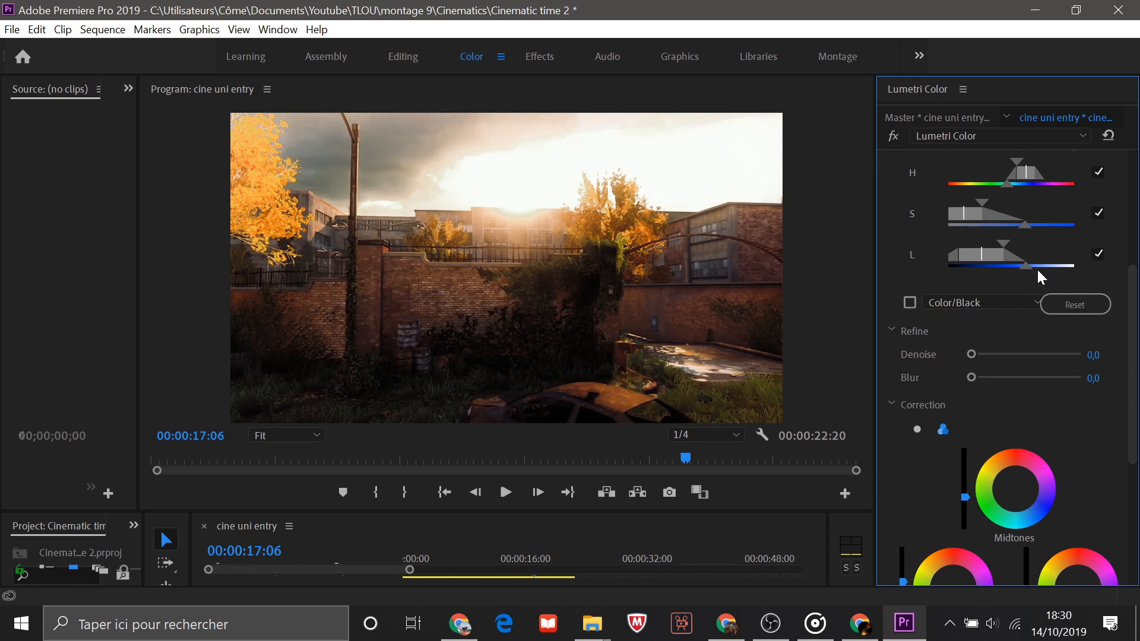
scroll(1034, 315, up, 2)
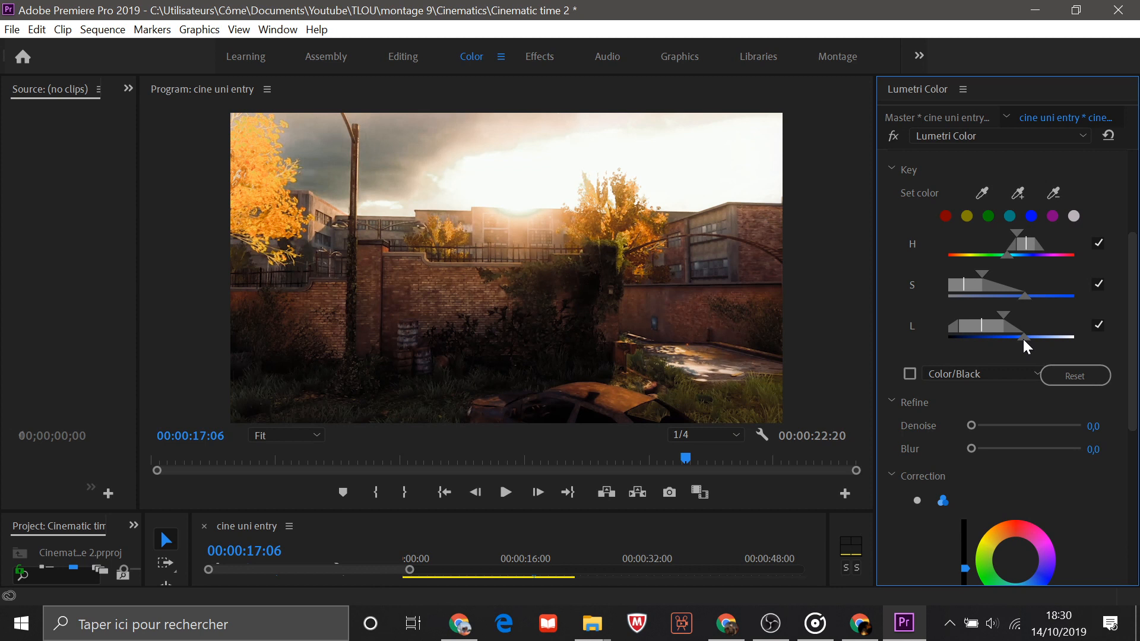
drag(1023, 340, 1035, 340)
Step: Try a slight blur of about 1.2 on the HSL Secondary key
scroll(1042, 471, down, 3)
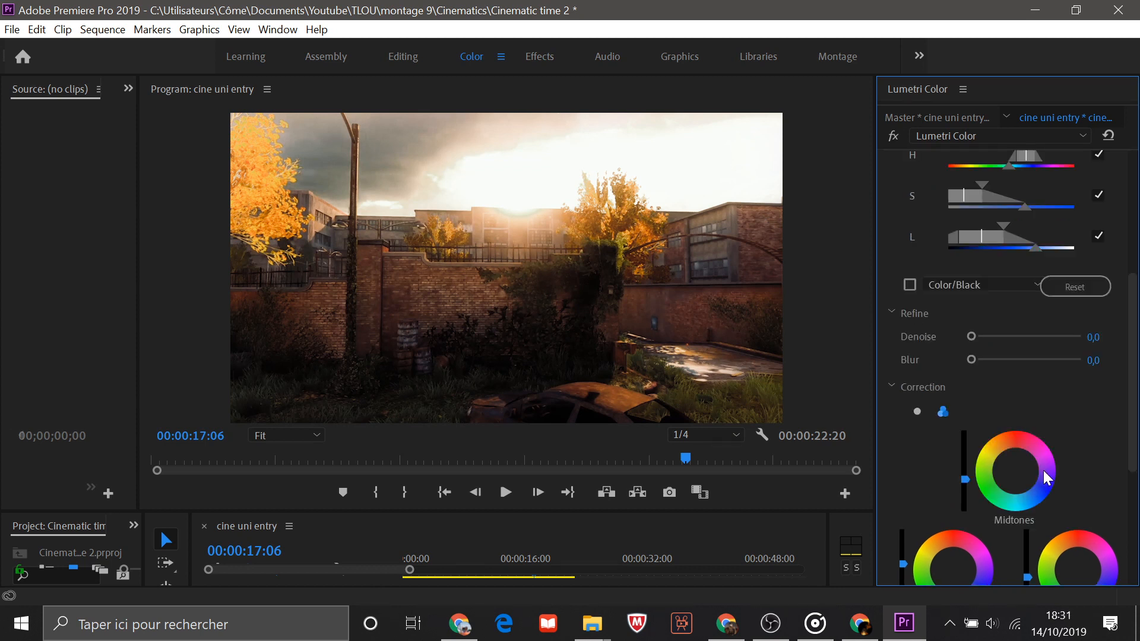
scroll(1043, 471, down, 3)
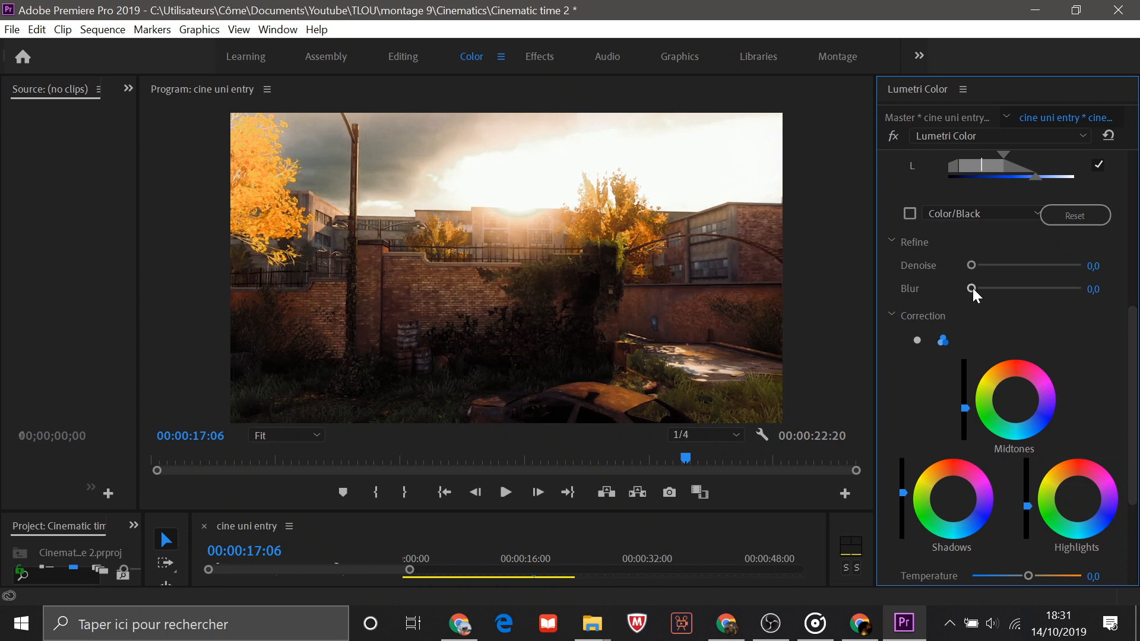
drag(972, 287, 973, 287)
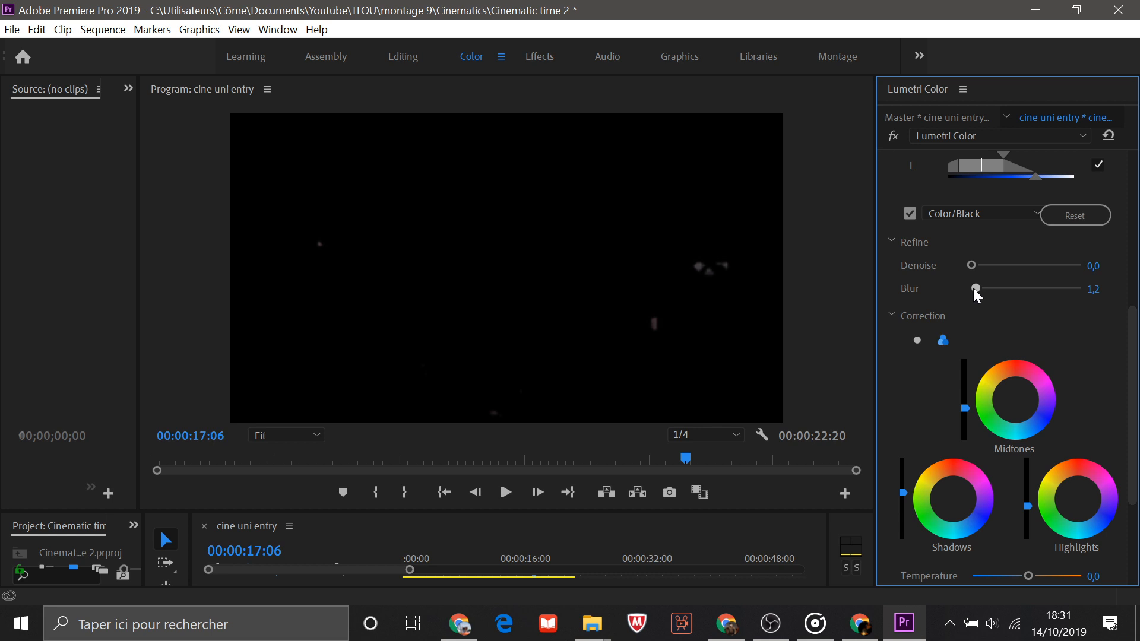
Step: Set the Sharpen value of the HSL Secondary correction to -79.0
scroll(978, 471, down, 3)
drag(979, 472, 1057, 479)
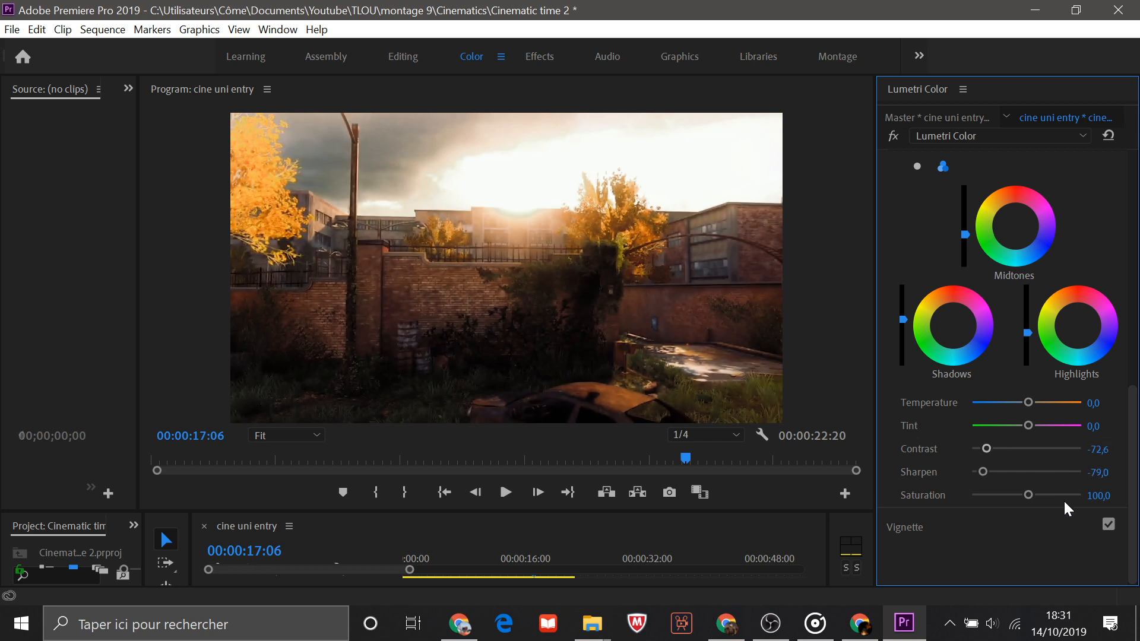
scroll(1063, 500, up, 4)
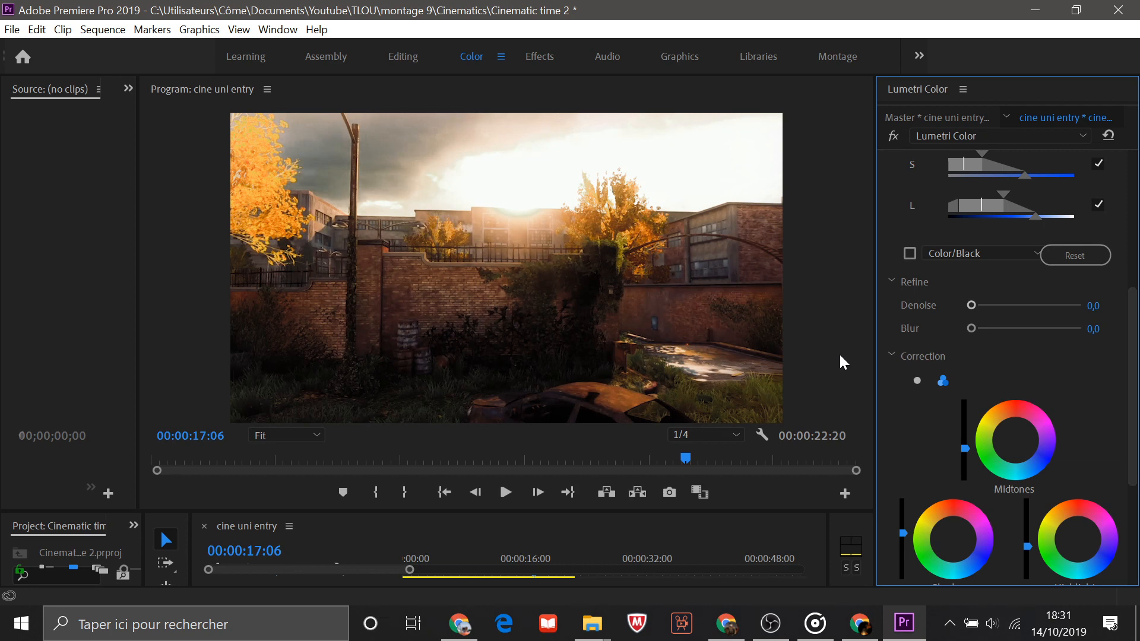
Step: Switch to the Editing workspace and review the graded cine uni entry clip between about 10 and 14 seconds
click(403, 56)
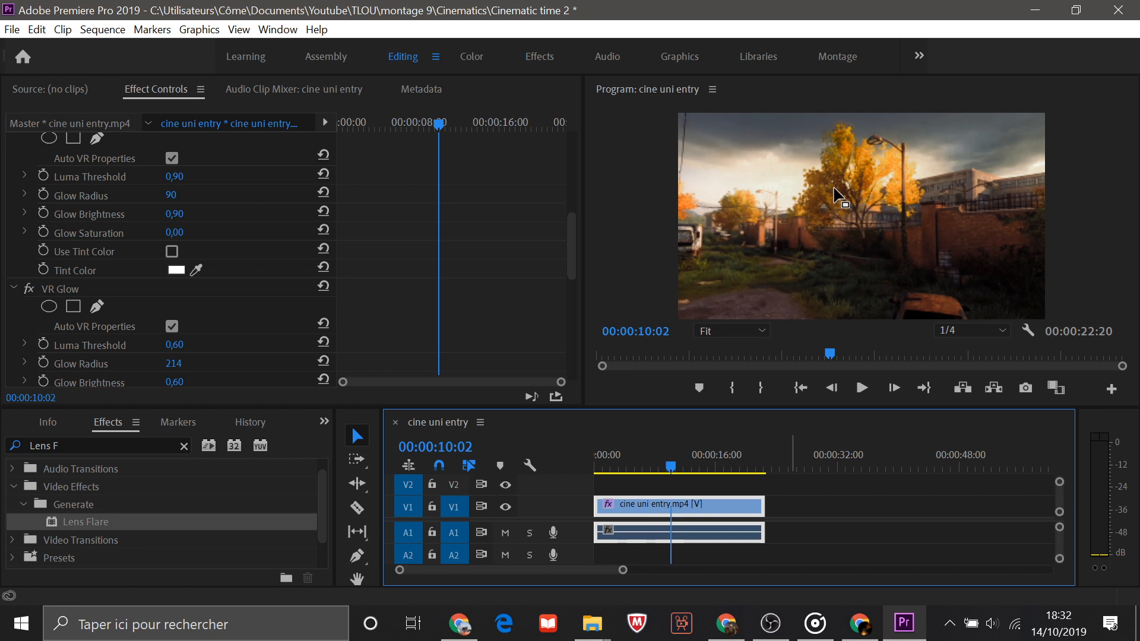
drag(672, 455, 682, 465)
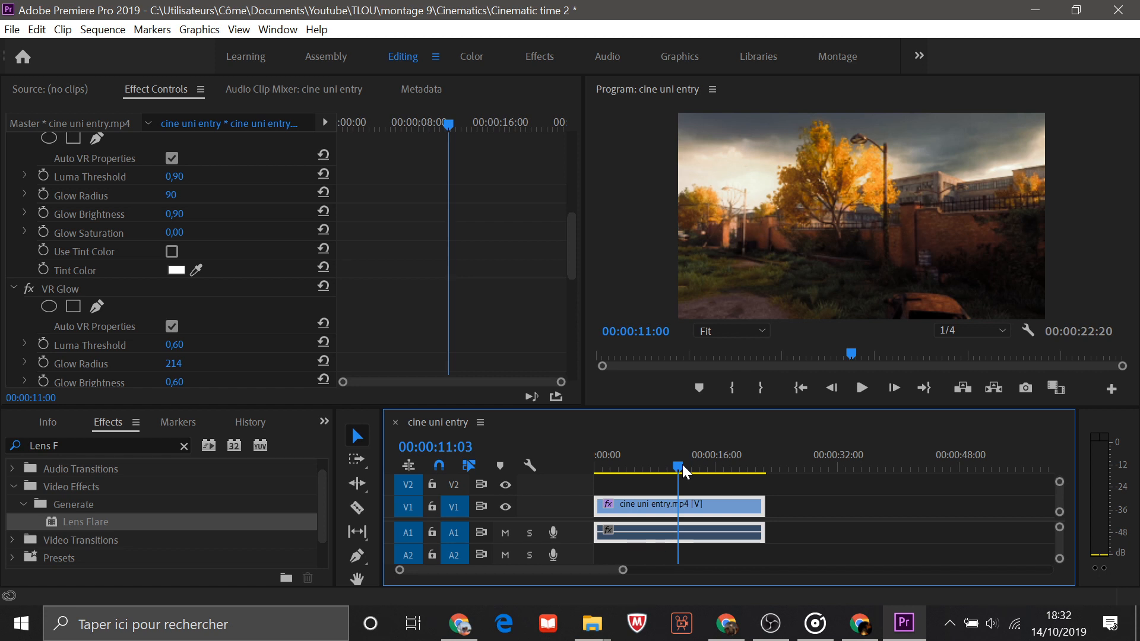
drag(682, 464, 787, 439)
click(668, 469)
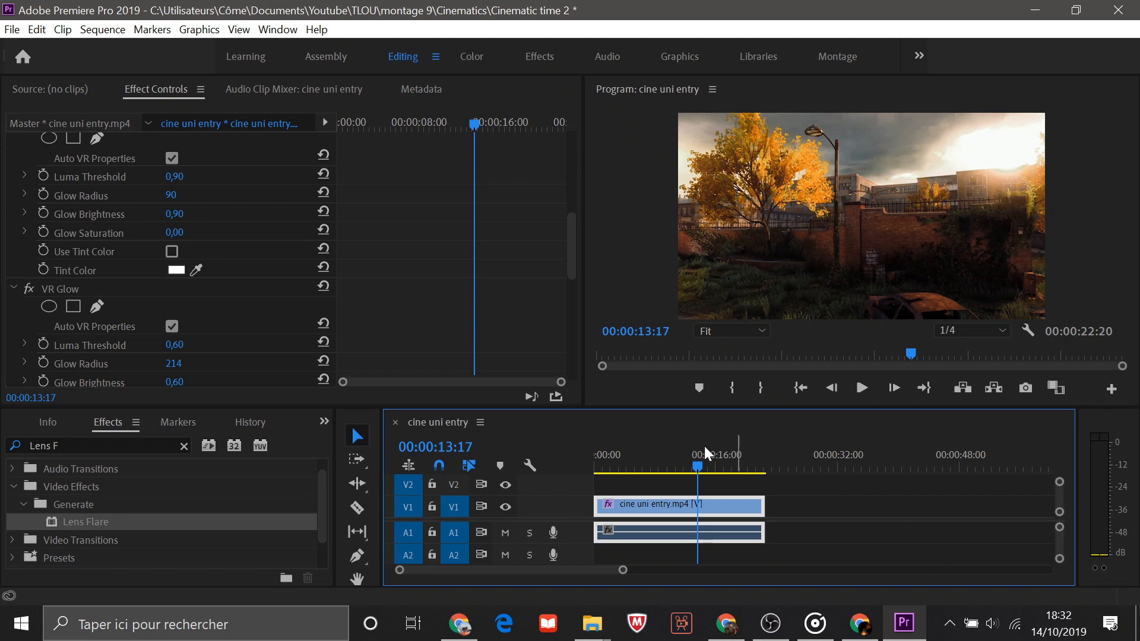
click(688, 469)
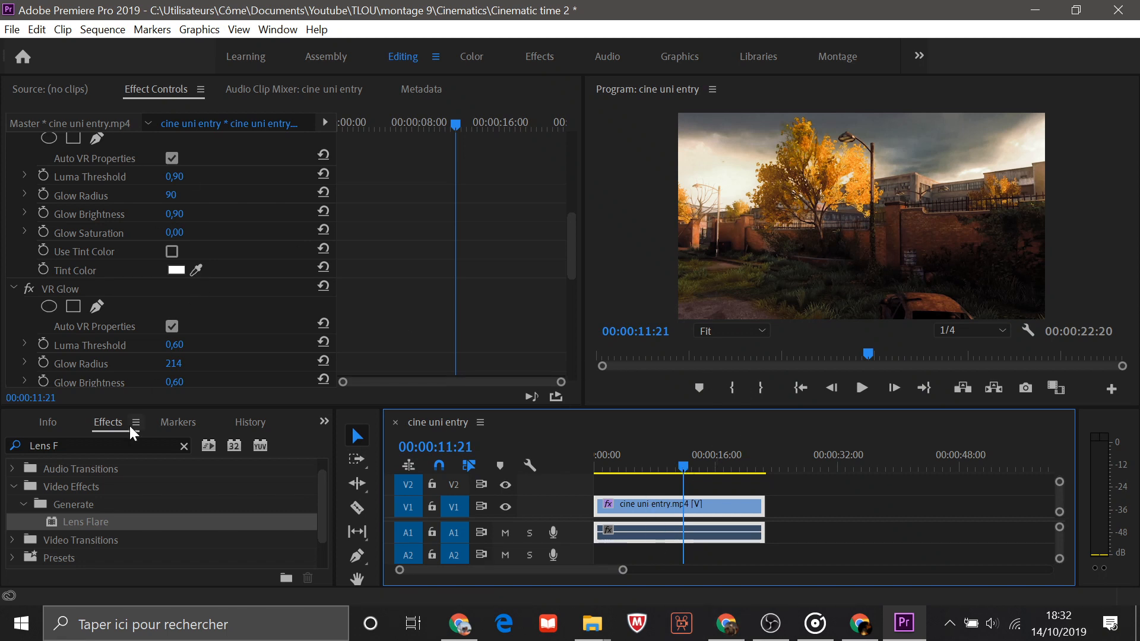
Step: Try the Lighting Effects video effect on the cine uni entry clip
click(3, 445)
text(light)
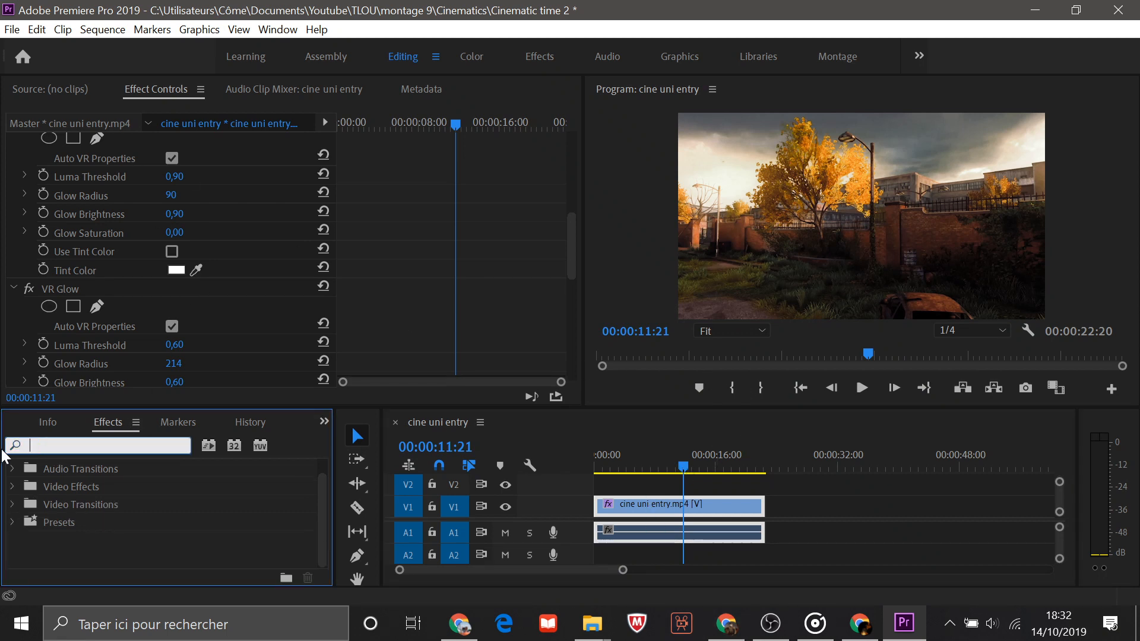
text(i)
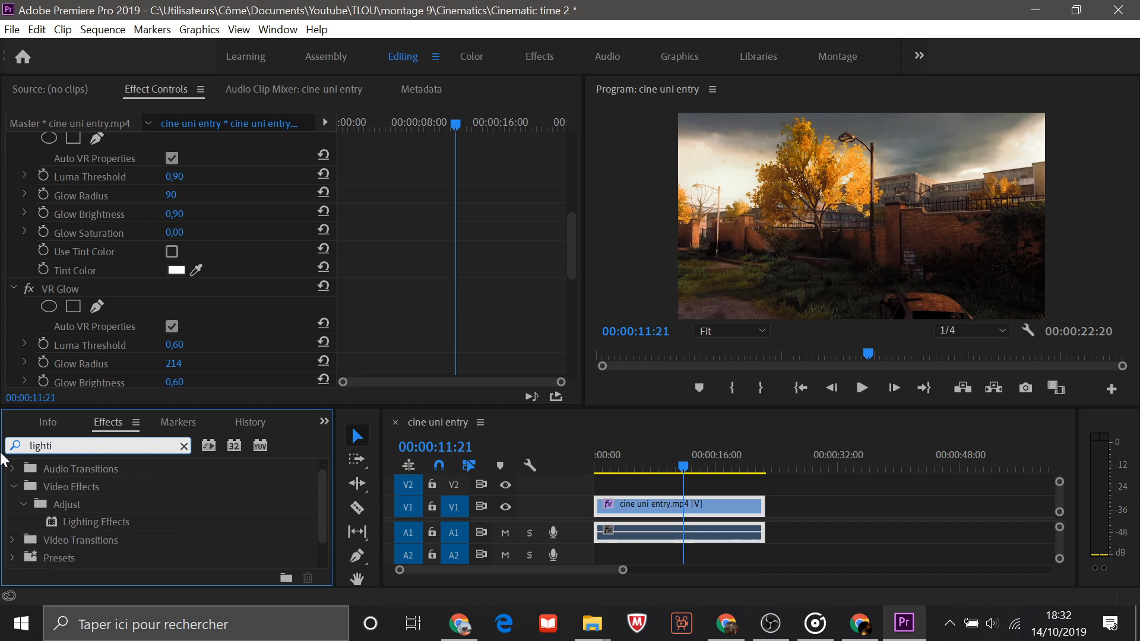
drag(88, 526, 653, 506)
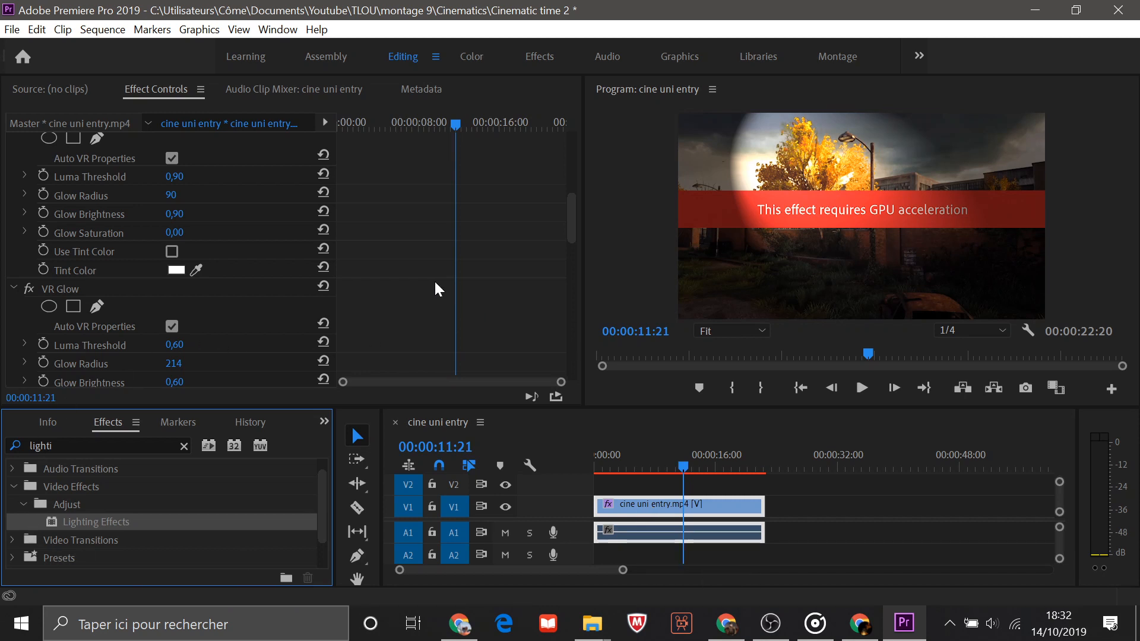
Step: Try Omni as the light type of Light 1 in Lighting Effects, with its horizontal center at 979
scroll(434, 280, down, 5)
scroll(411, 284, down, 2)
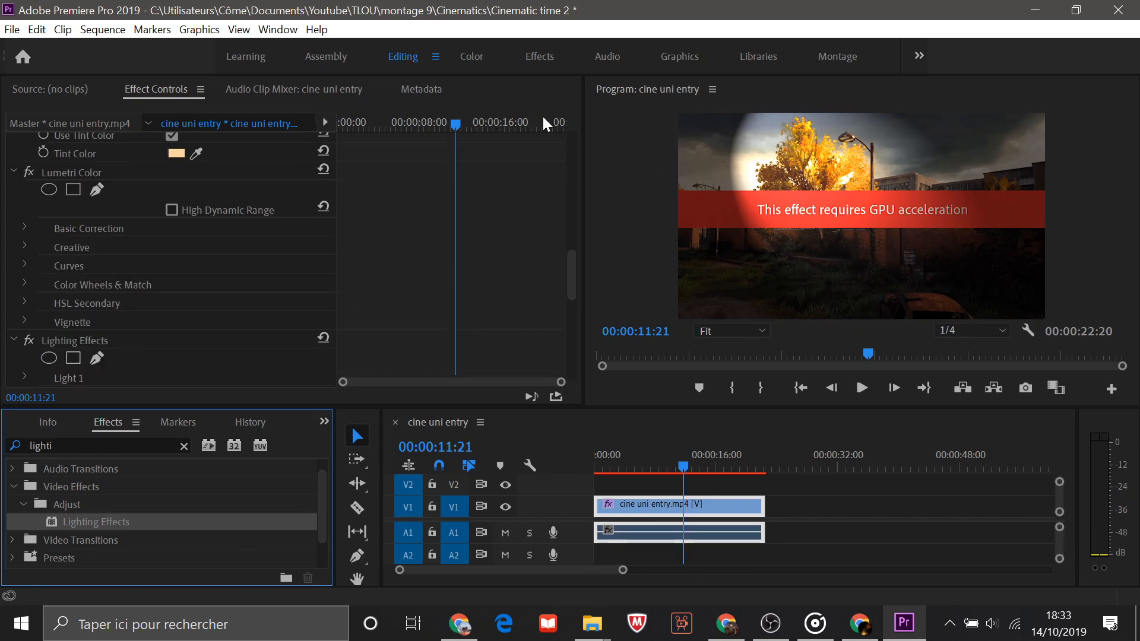
scroll(462, 294, down, 1)
scroll(464, 299, down, 1)
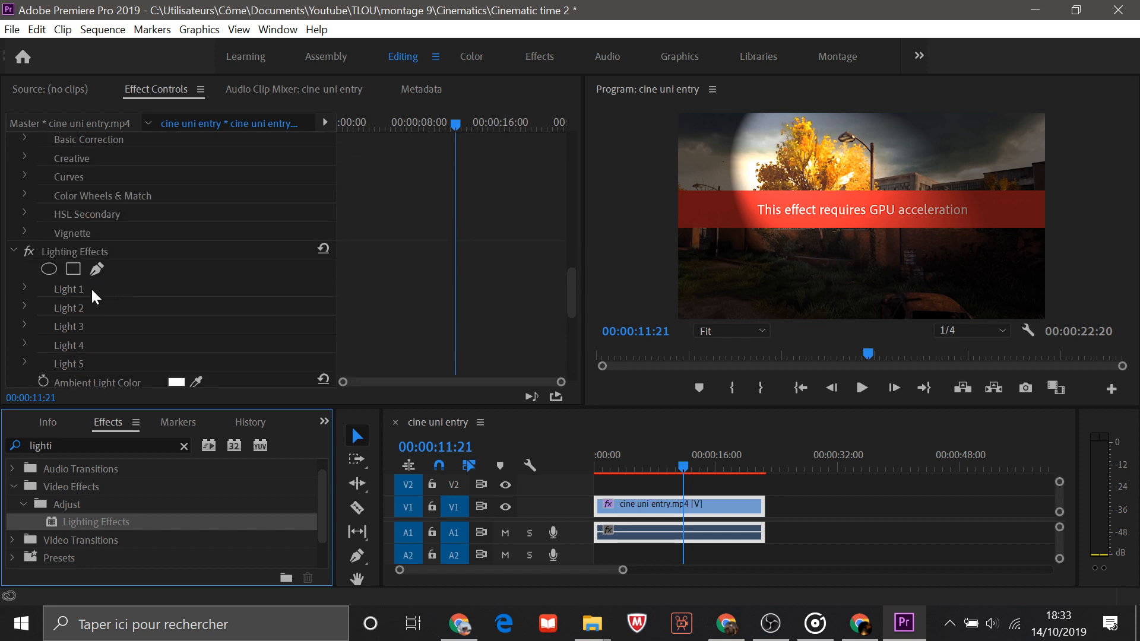
click(23, 287)
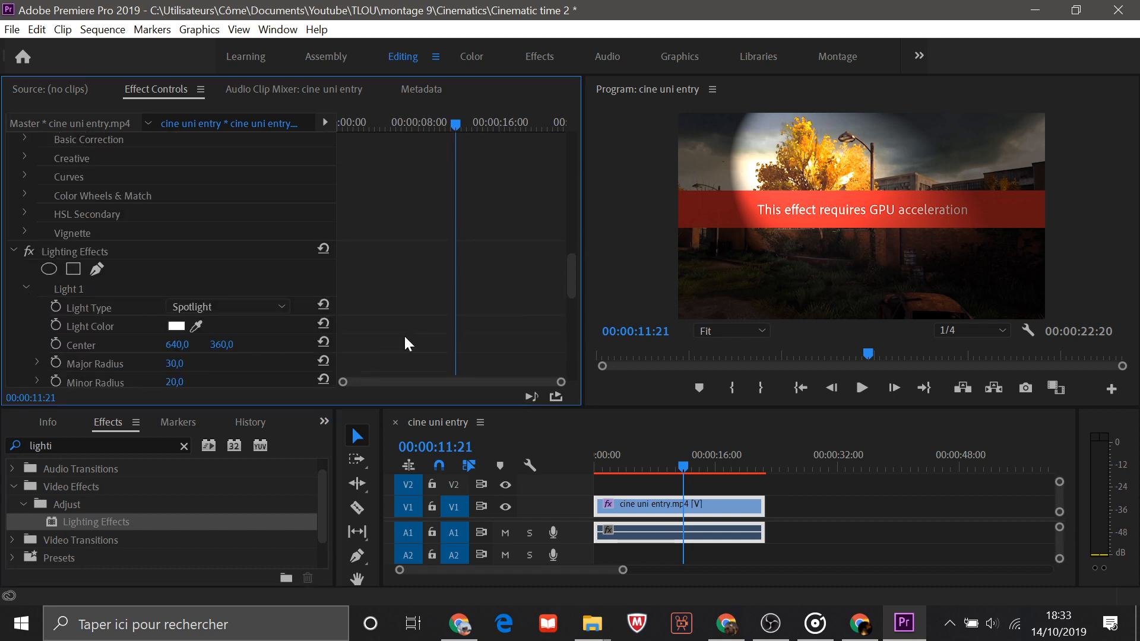
scroll(406, 344, down, 2)
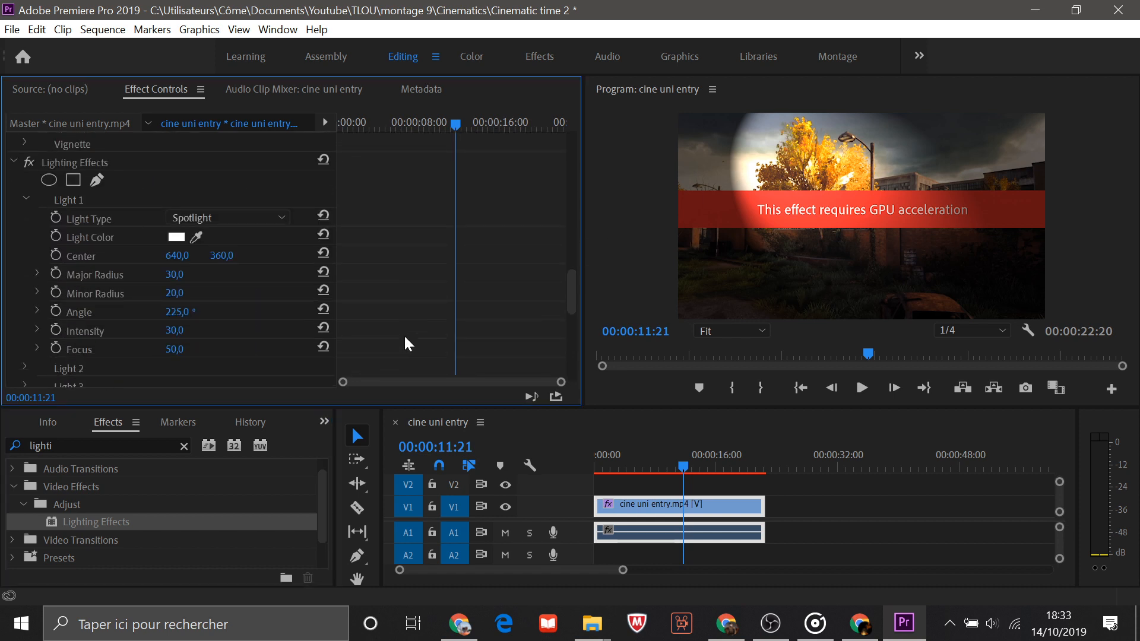
click(287, 215)
click(223, 269)
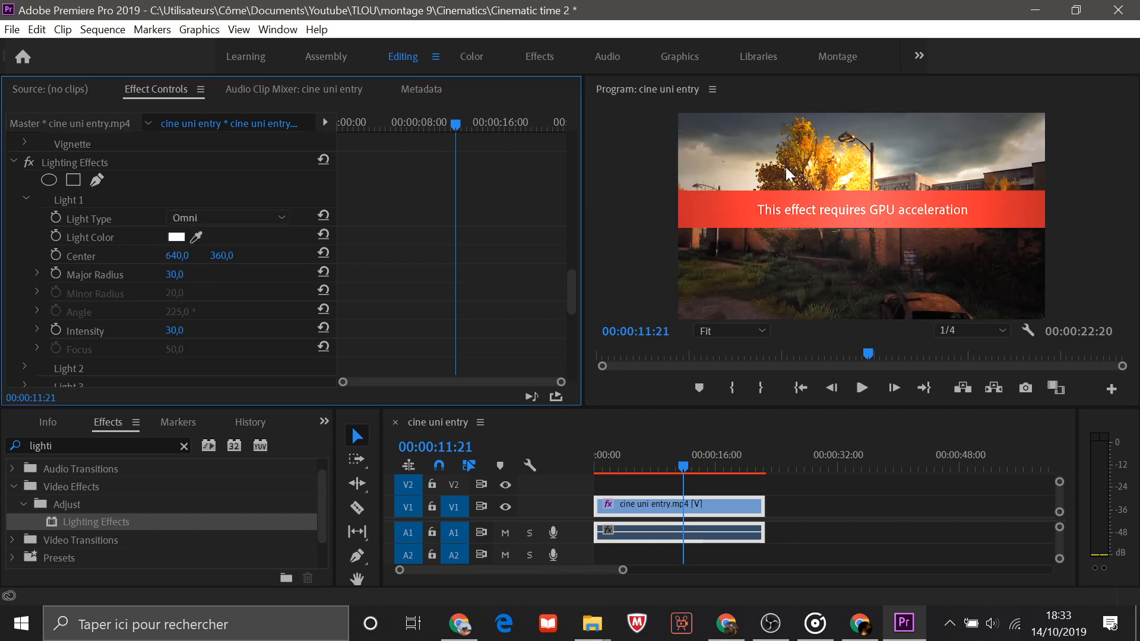
drag(177, 255, 379, 255)
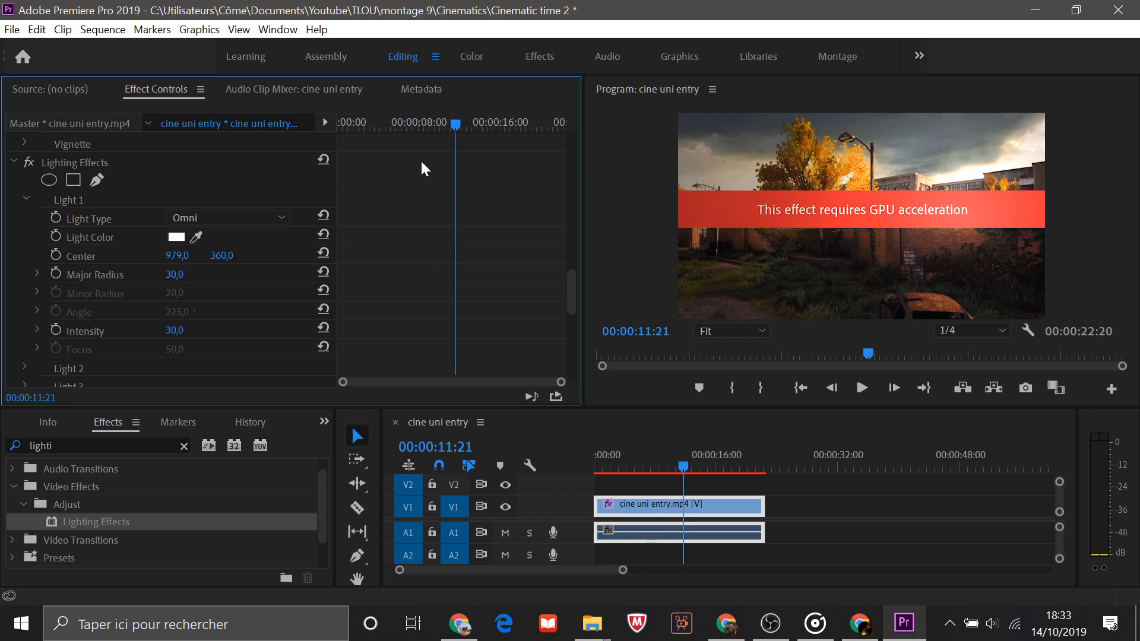
Step: Remove Lighting Effects from the cine uni entry clip and check the footage from its beginning to 00:00:03:26
scroll(95, 232, up, 3)
click(98, 217)
right_click(98, 217)
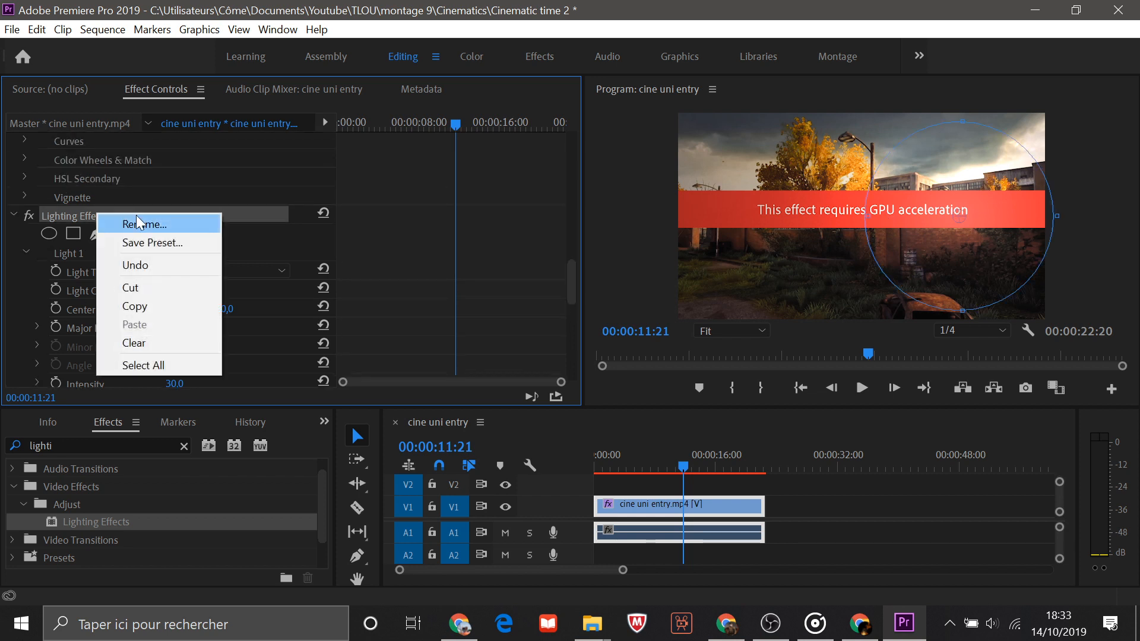
click(126, 338)
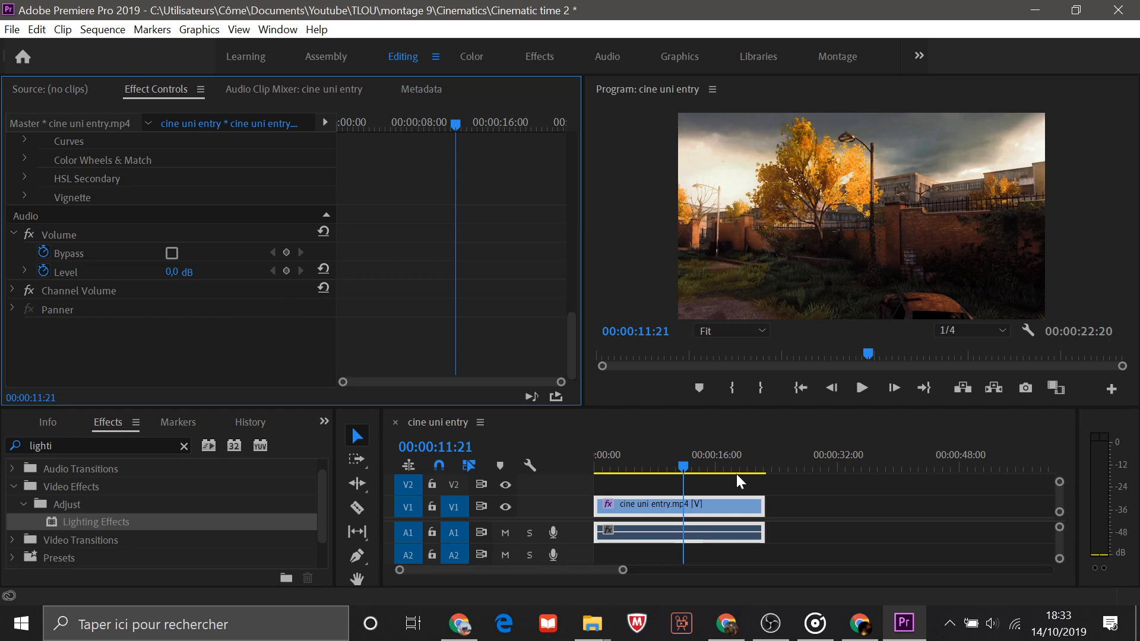
click(593, 474)
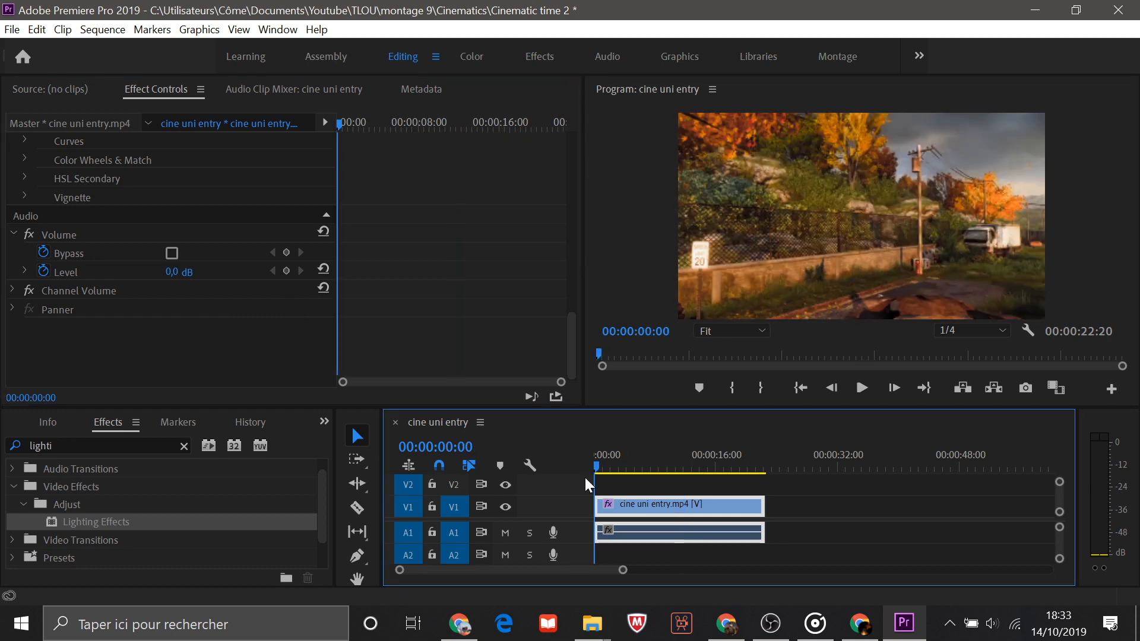
click(623, 468)
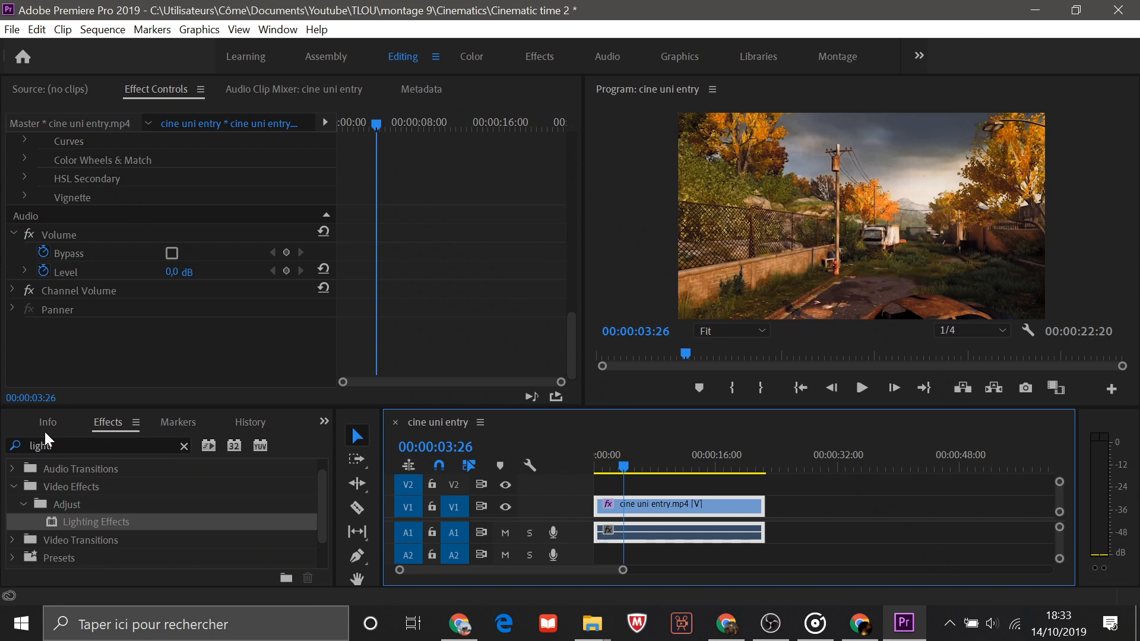
Step: Import the 'raw cine brick buildings uni' video and place it on track V1, a short gap after the cine uni entry clip
scroll(51, 428, up, 4)
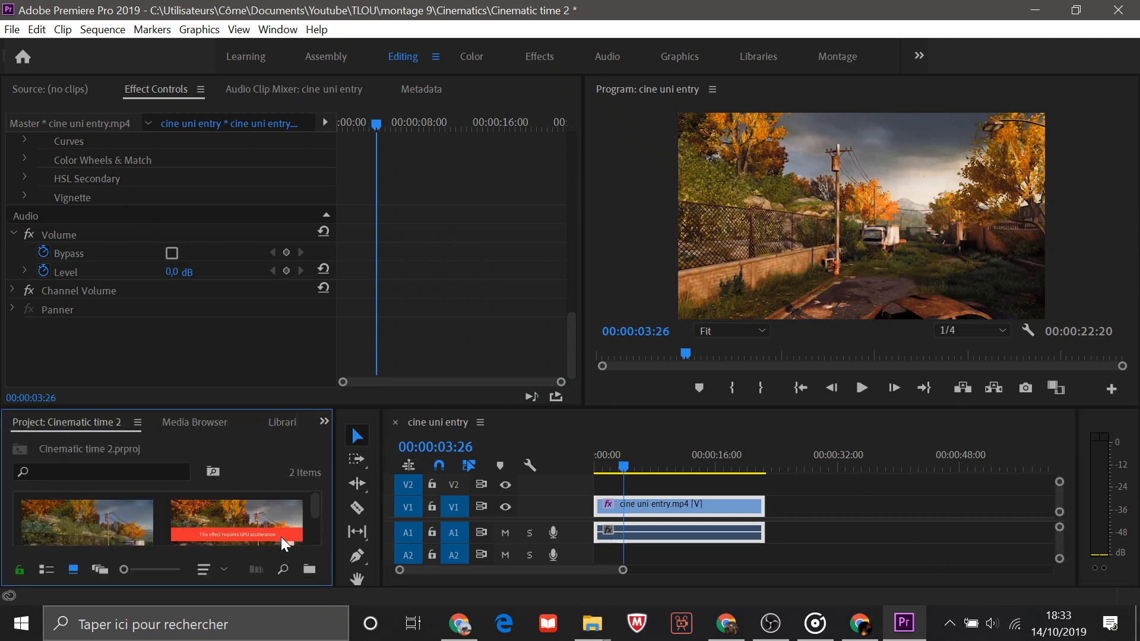
scroll(242, 525, down, 1)
double_click(159, 515)
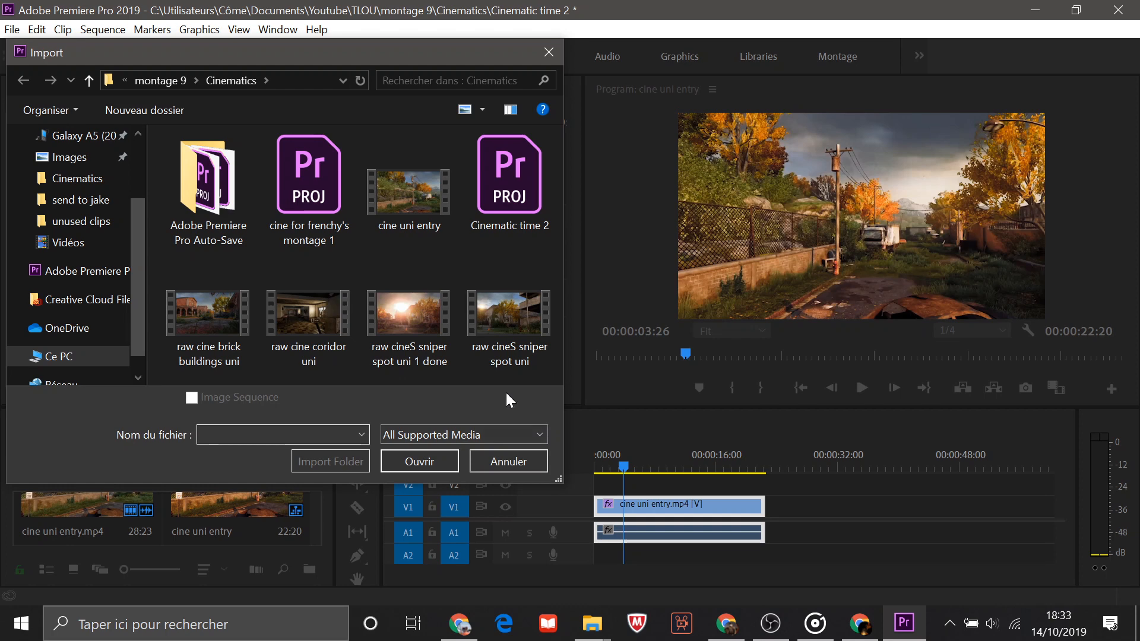
click(237, 311)
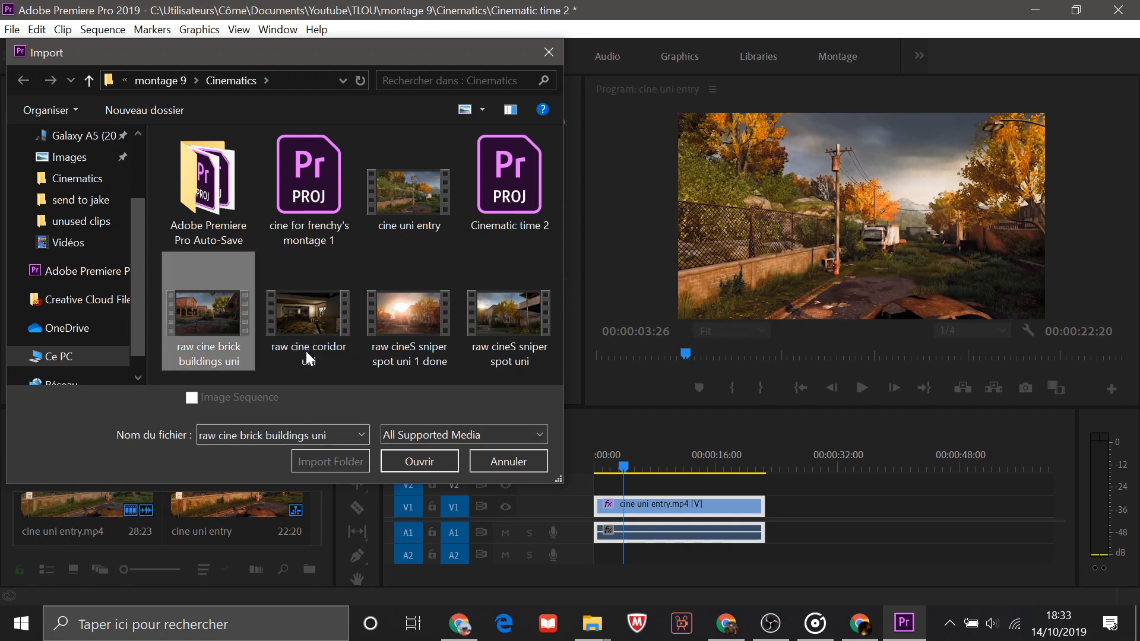
click(433, 457)
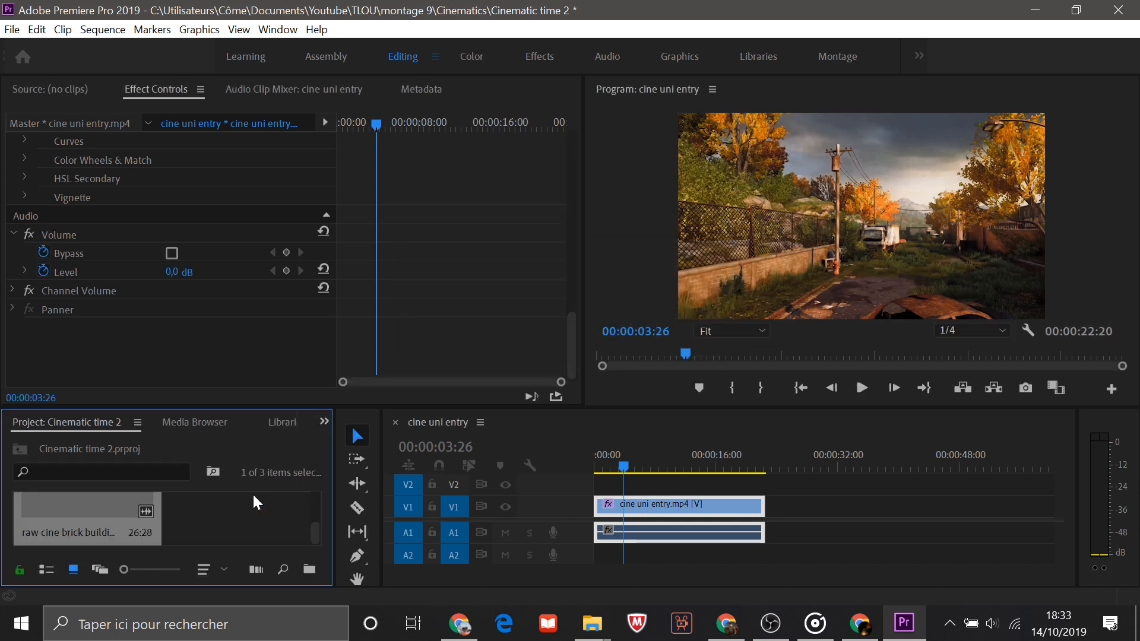
drag(143, 504, 792, 517)
Step: Play the opening of the raw cine brick buildings uni clip
click(784, 469)
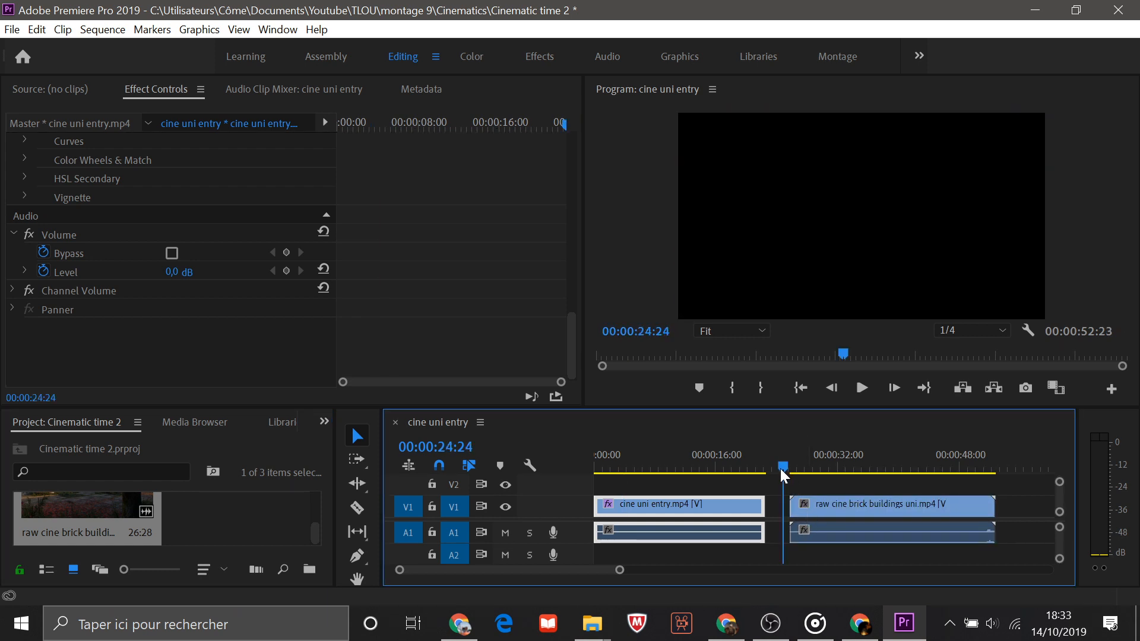
drag(787, 471, 794, 469)
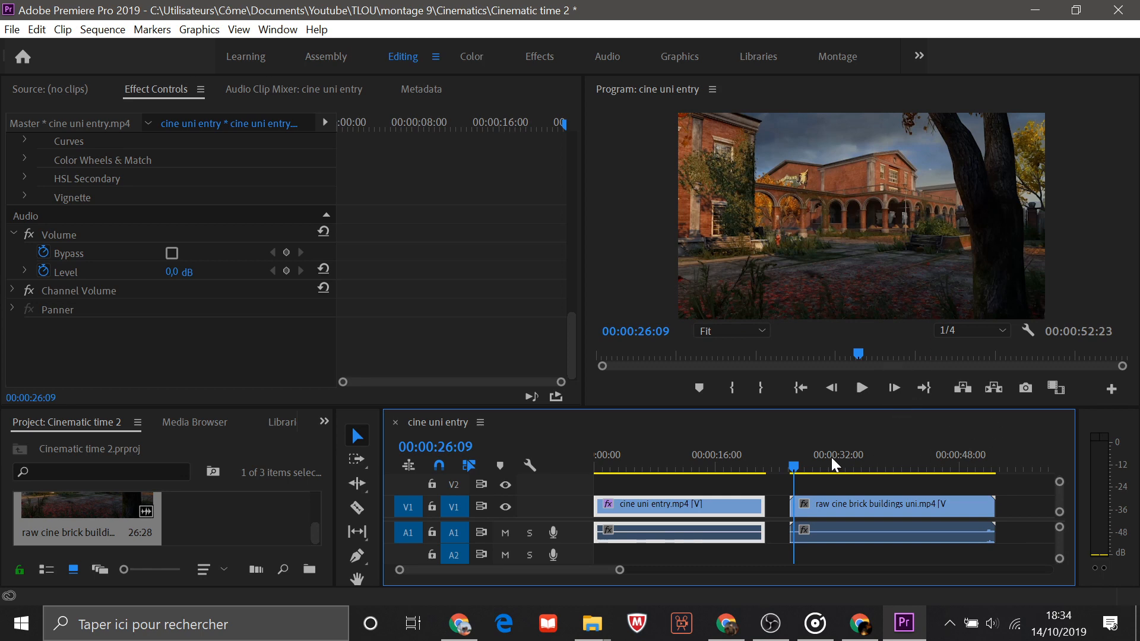
drag(797, 468, 793, 496)
click(864, 388)
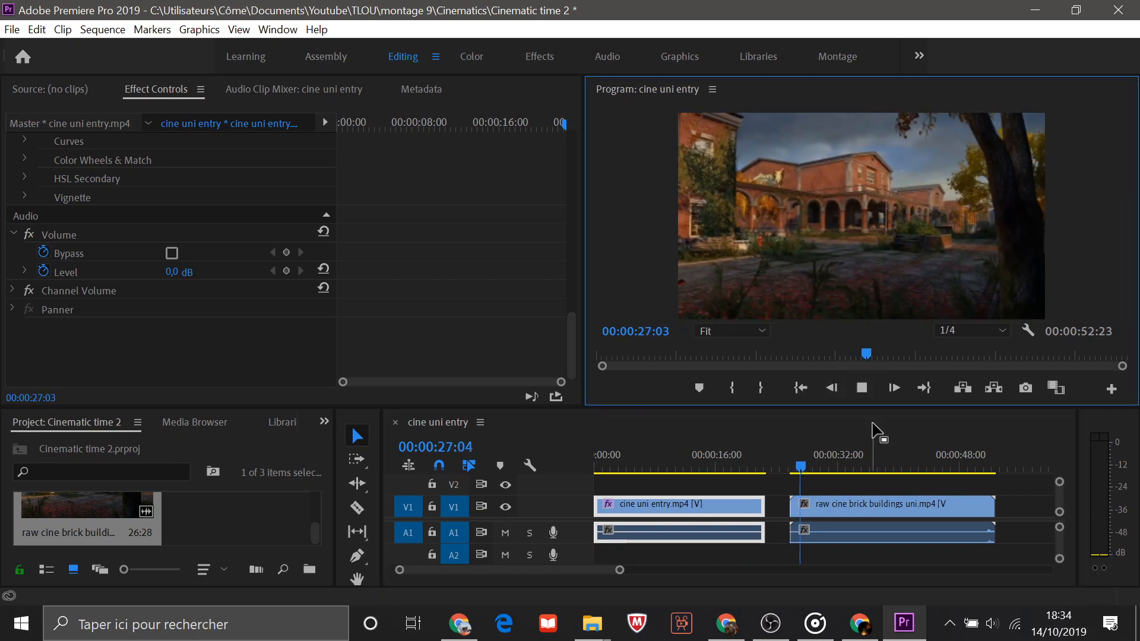
key(space)
Step: Split the raw cine brick buildings uni clip at 00:00:49:09, before the photo mode exit dialog, and delete the piece after the cut
click(975, 468)
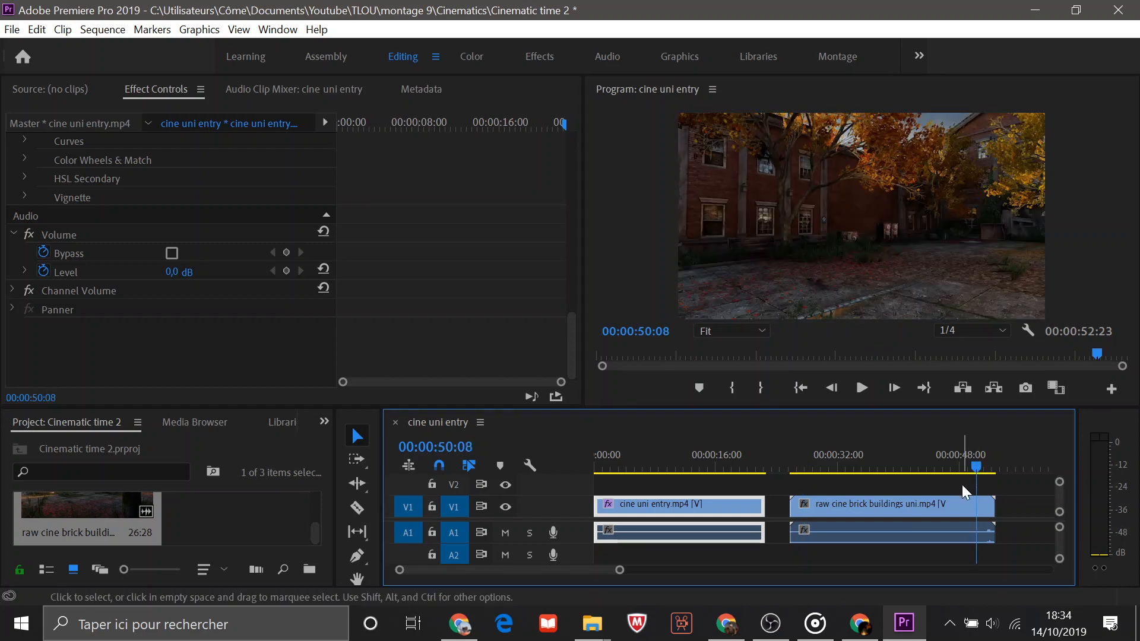
click(978, 468)
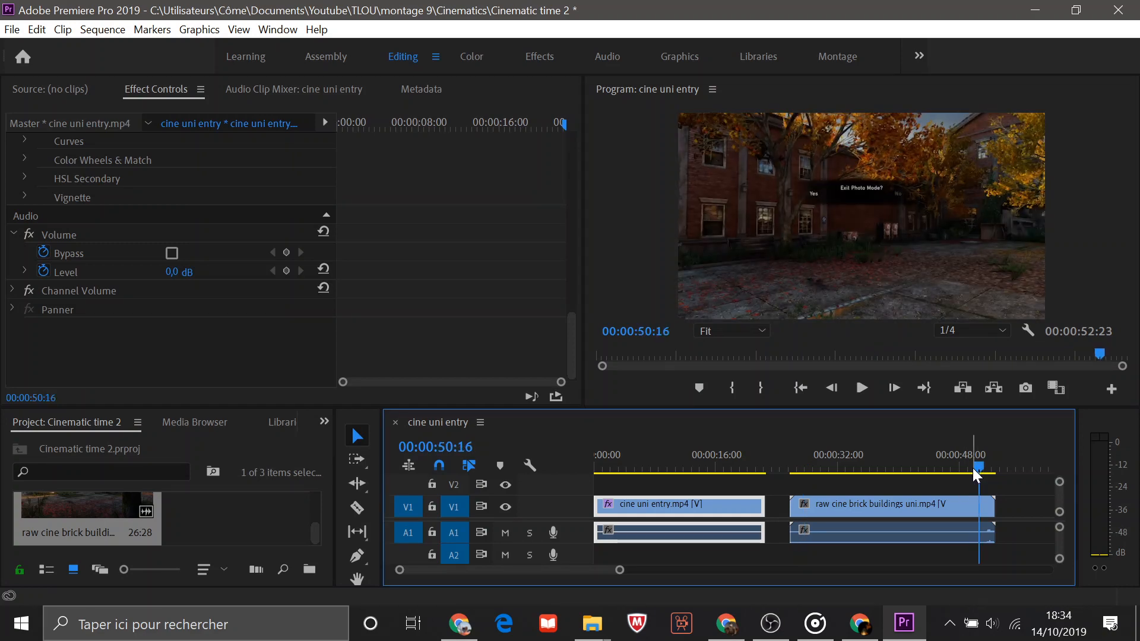
drag(974, 471, 974, 472)
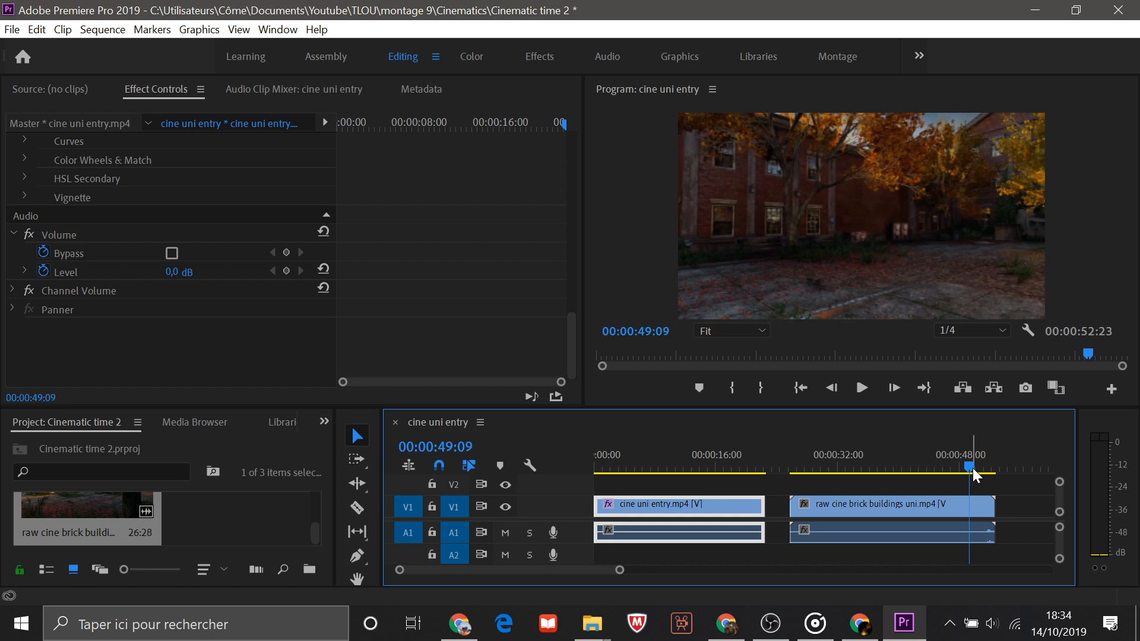
key(c)
click(974, 504)
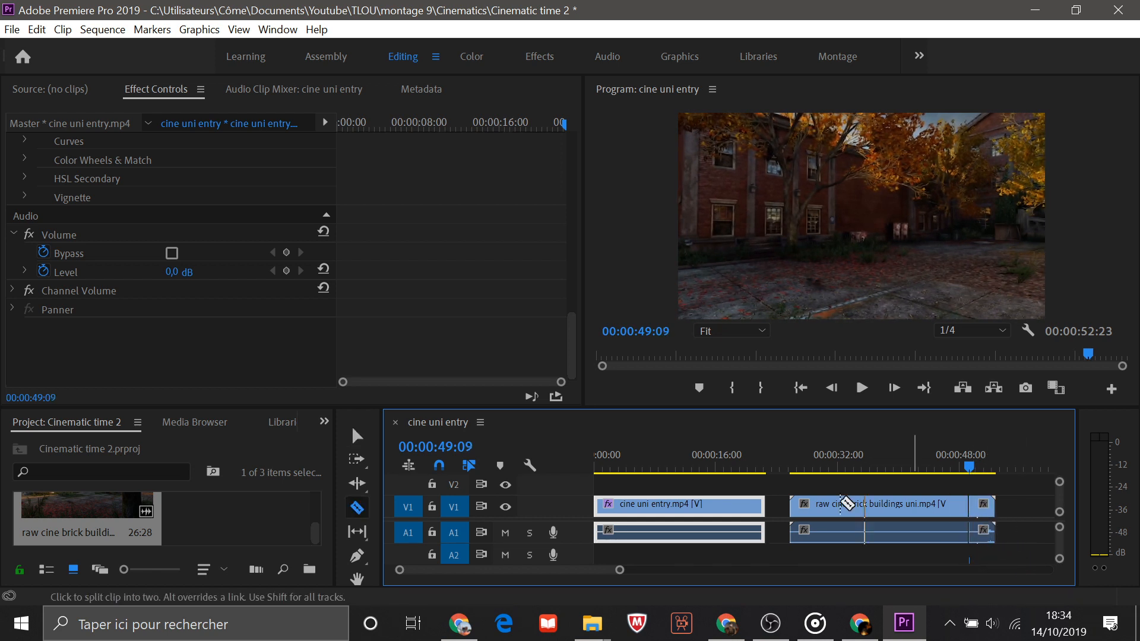
click(362, 440)
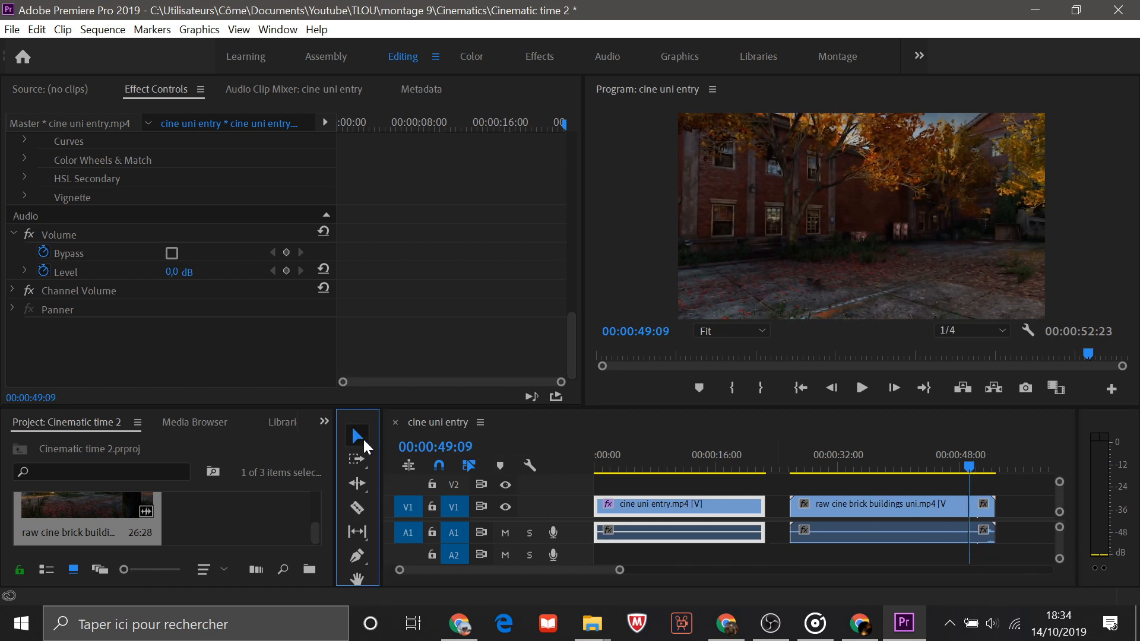
click(986, 515)
key(Delete)
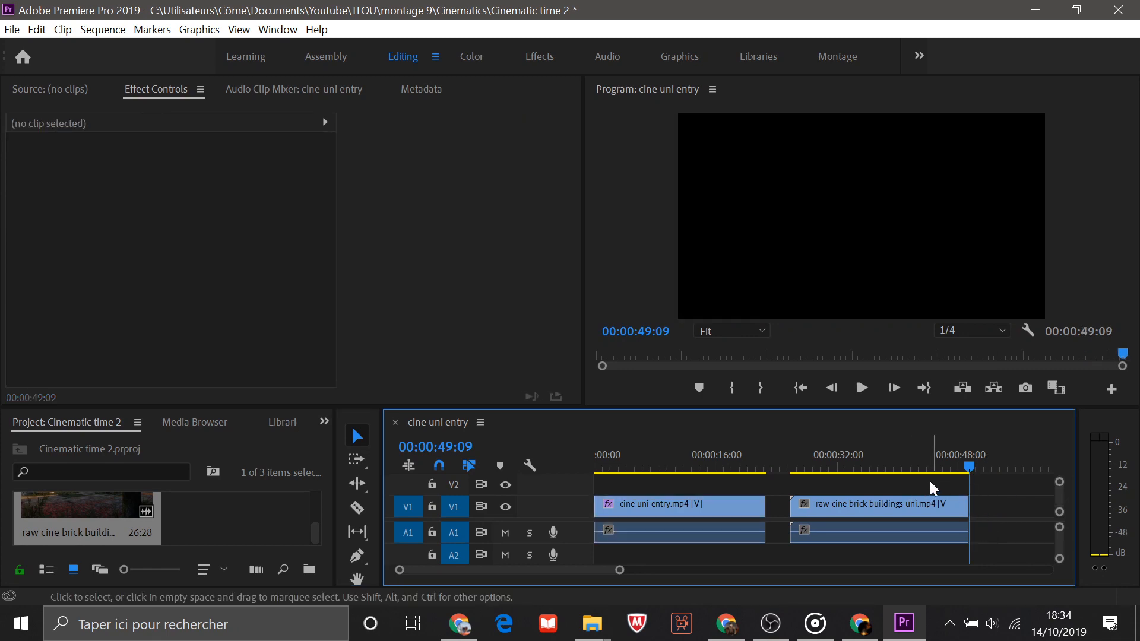
Step: Play the trimmed brick buildings clip from its start and set the playback resolution to Full
click(828, 473)
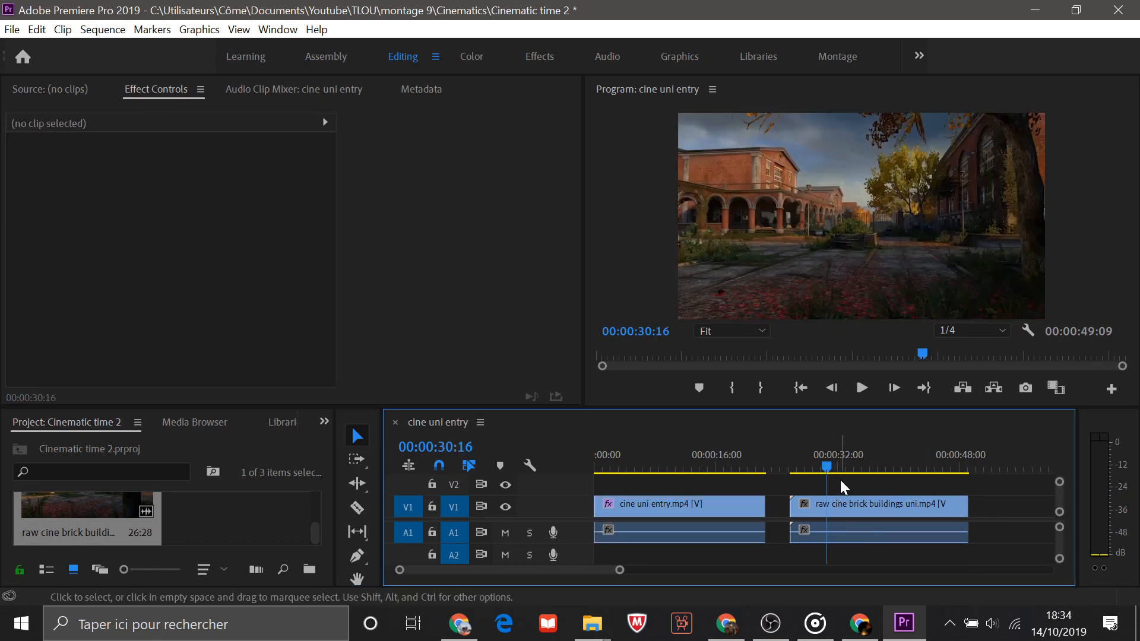
drag(827, 463, 790, 466)
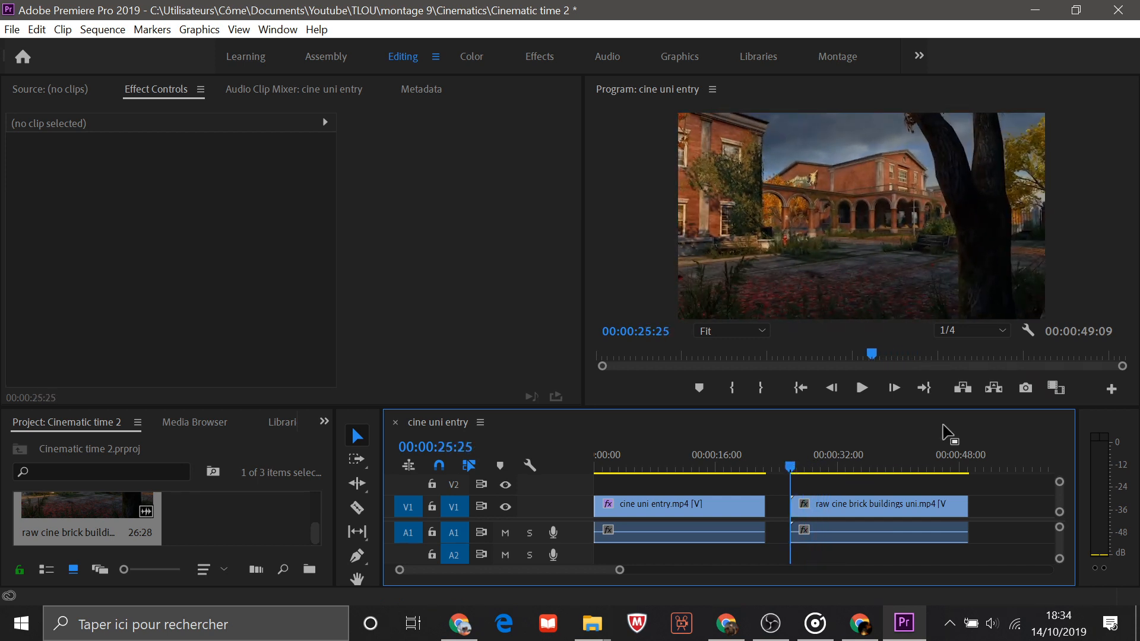
click(864, 387)
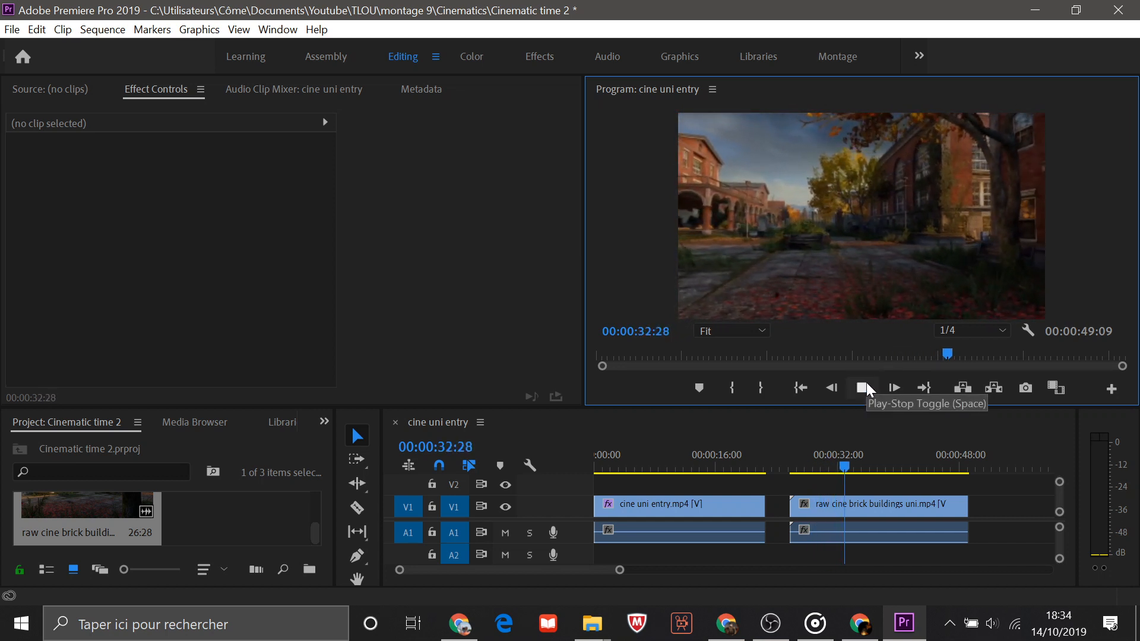
click(1001, 330)
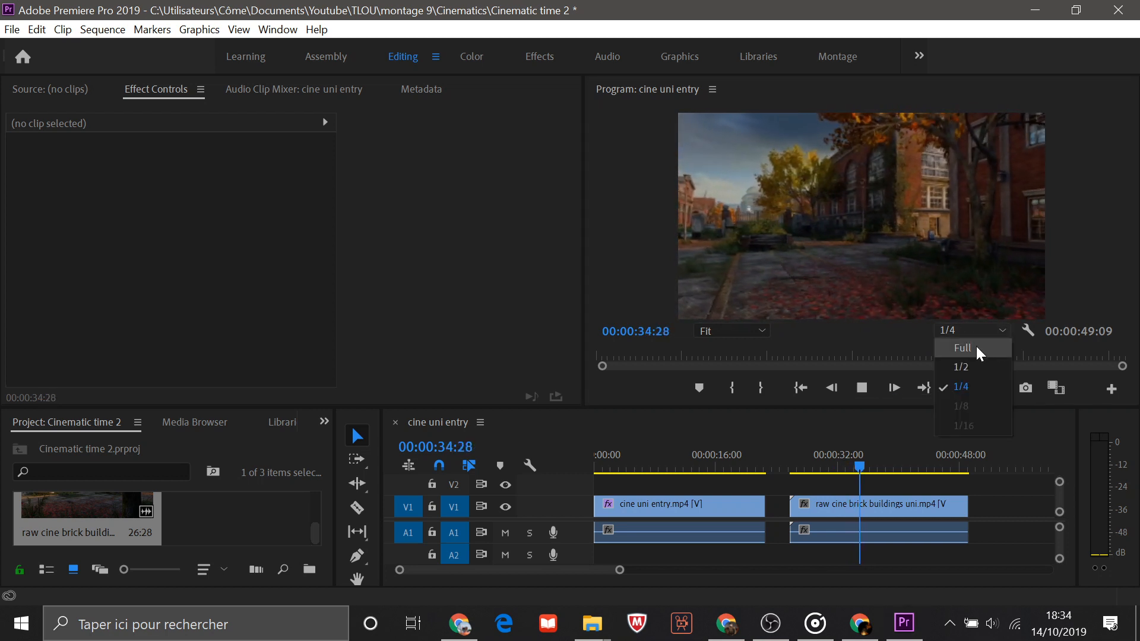
click(977, 349)
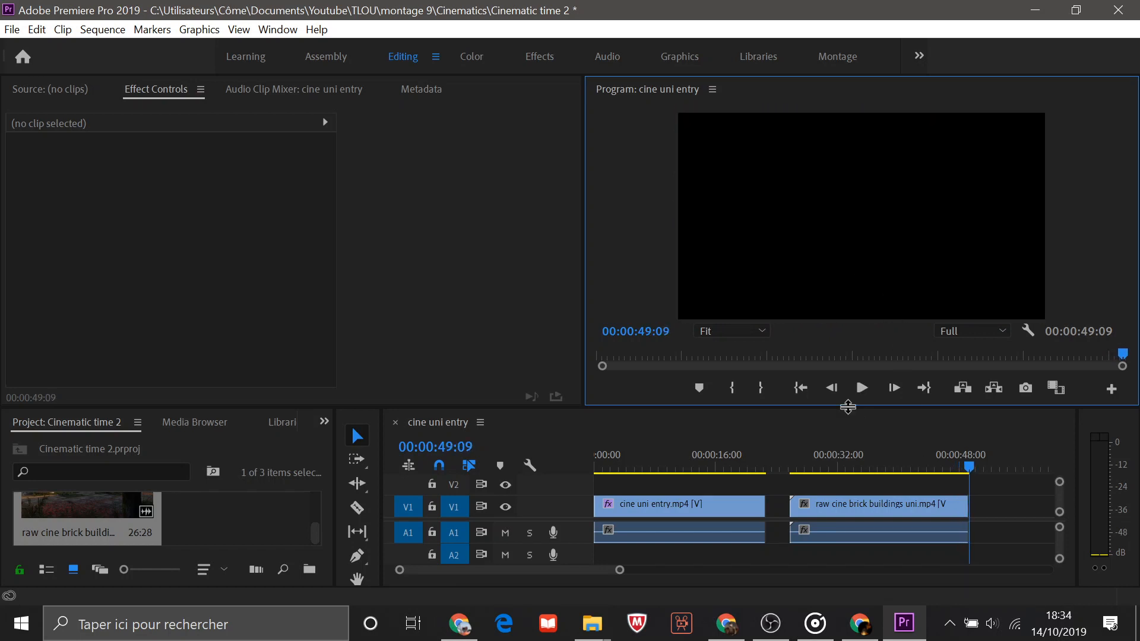
Step: Find the VR Glow effect and apply it to the raw cine brick buildings uni clip near its start
click(874, 468)
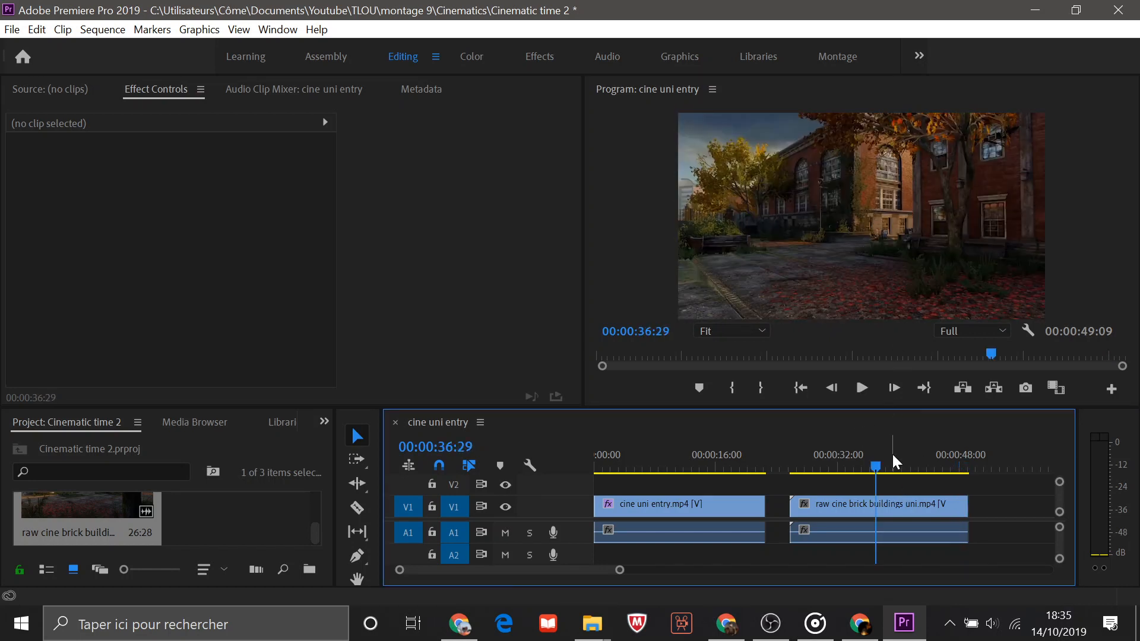
click(797, 468)
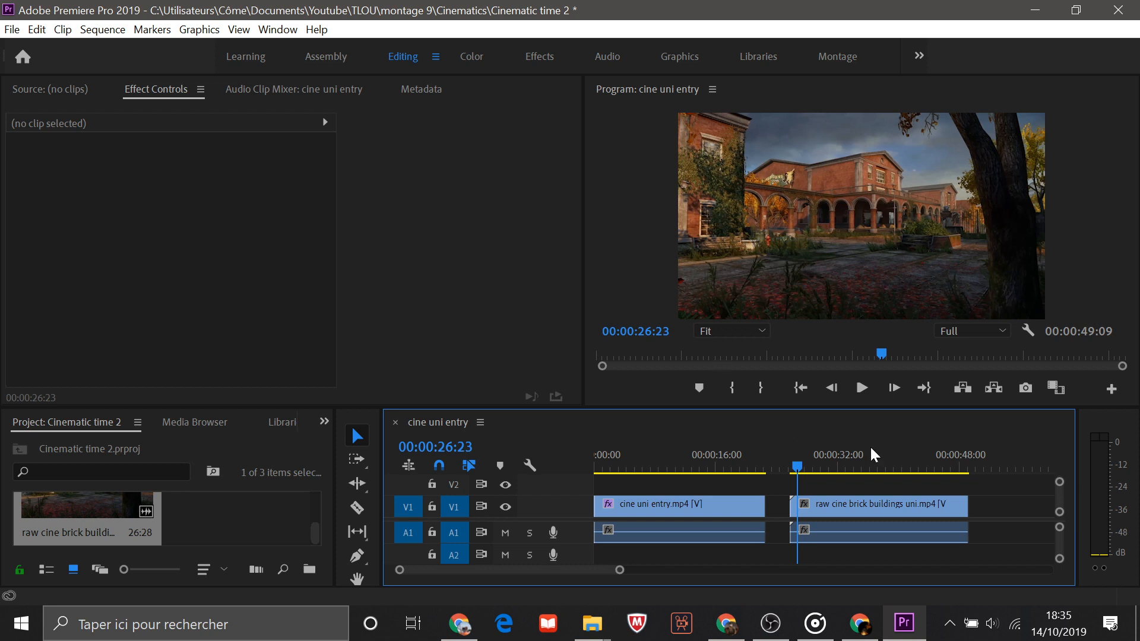
click(324, 422)
click(349, 517)
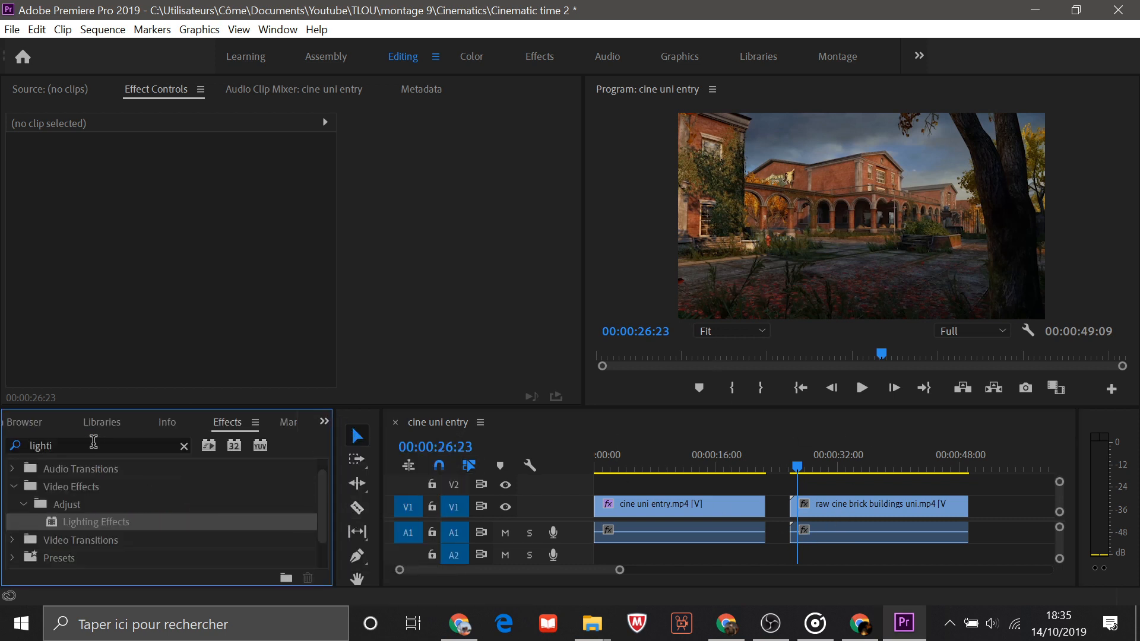
drag(77, 444, 4, 448)
key(BackSpace)
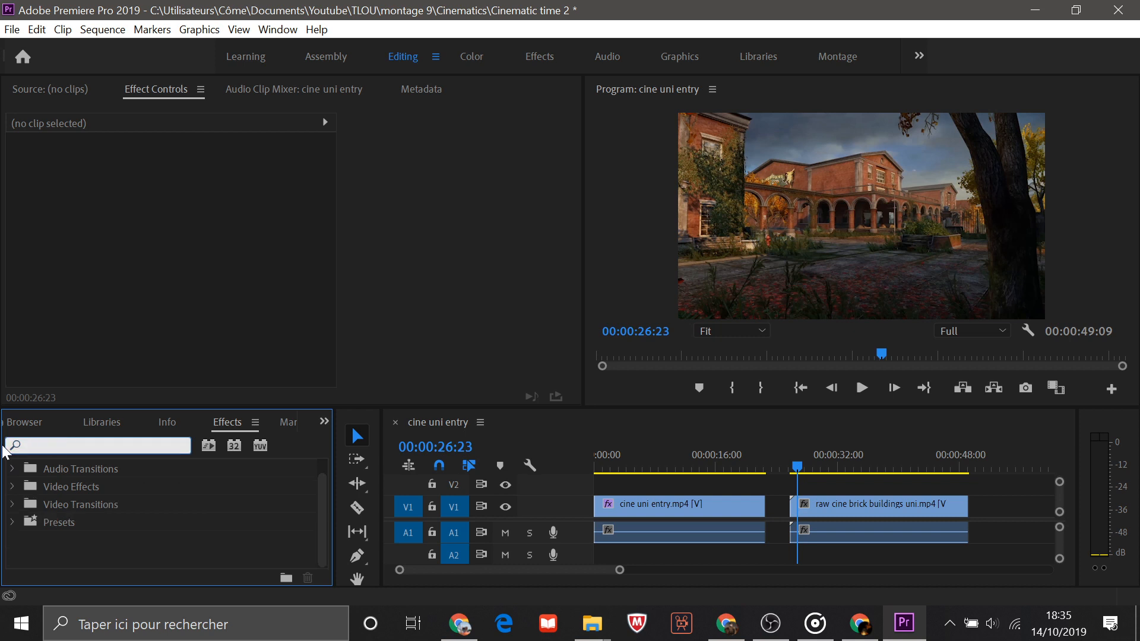
key(Caps_Lock)
text(VR GL)
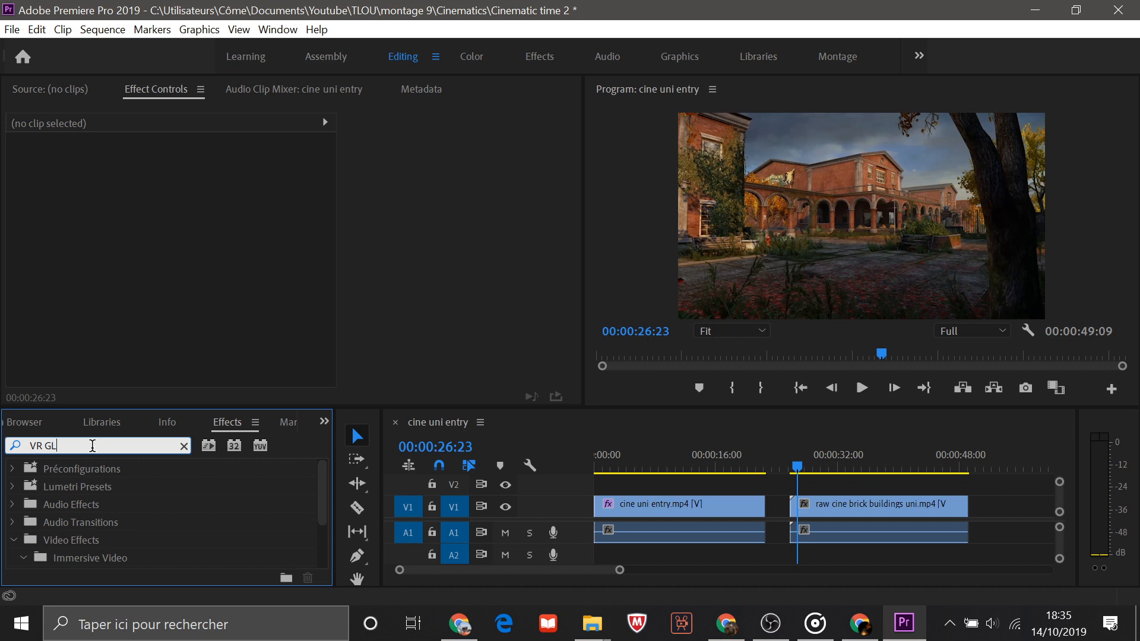
key(BackSpace)
scroll(140, 539, down, 3)
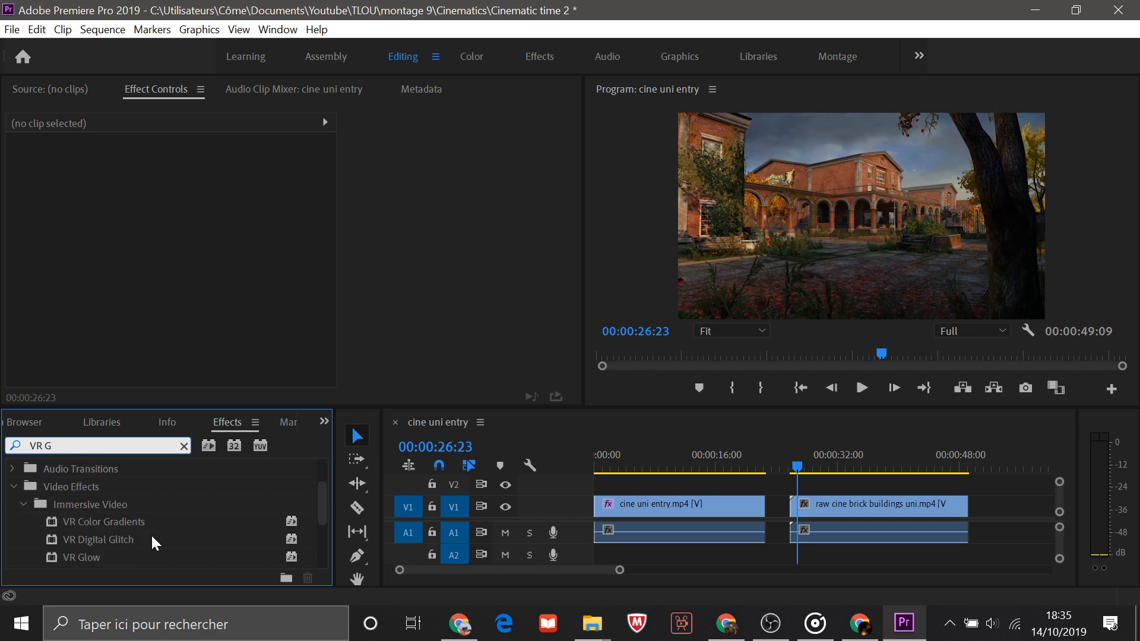
drag(81, 536, 874, 515)
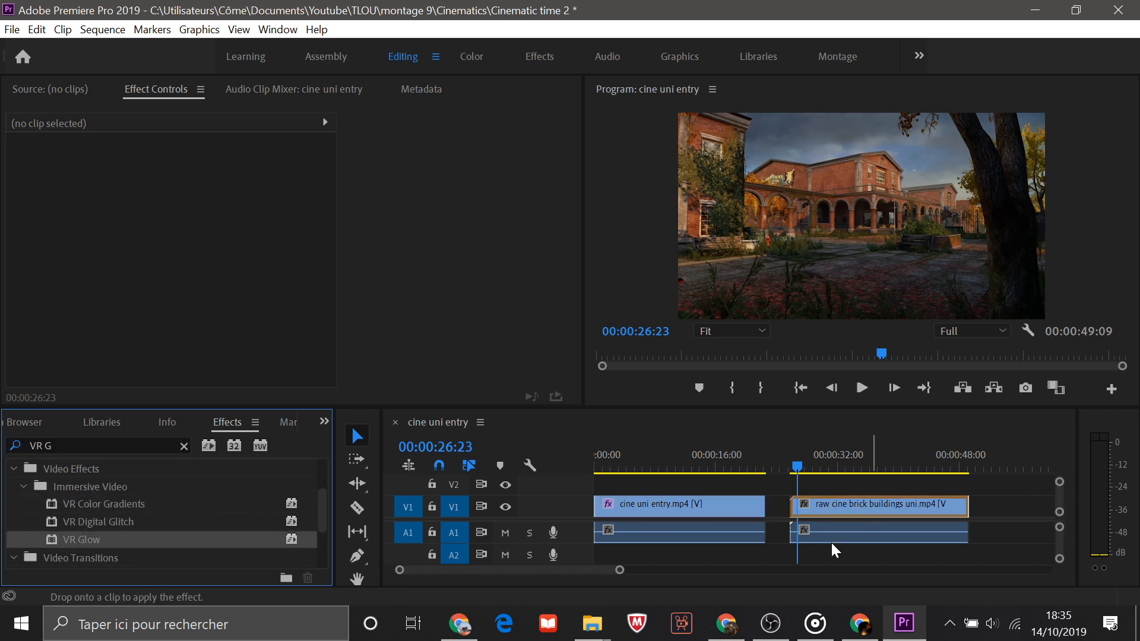
drag(89, 532, 891, 526)
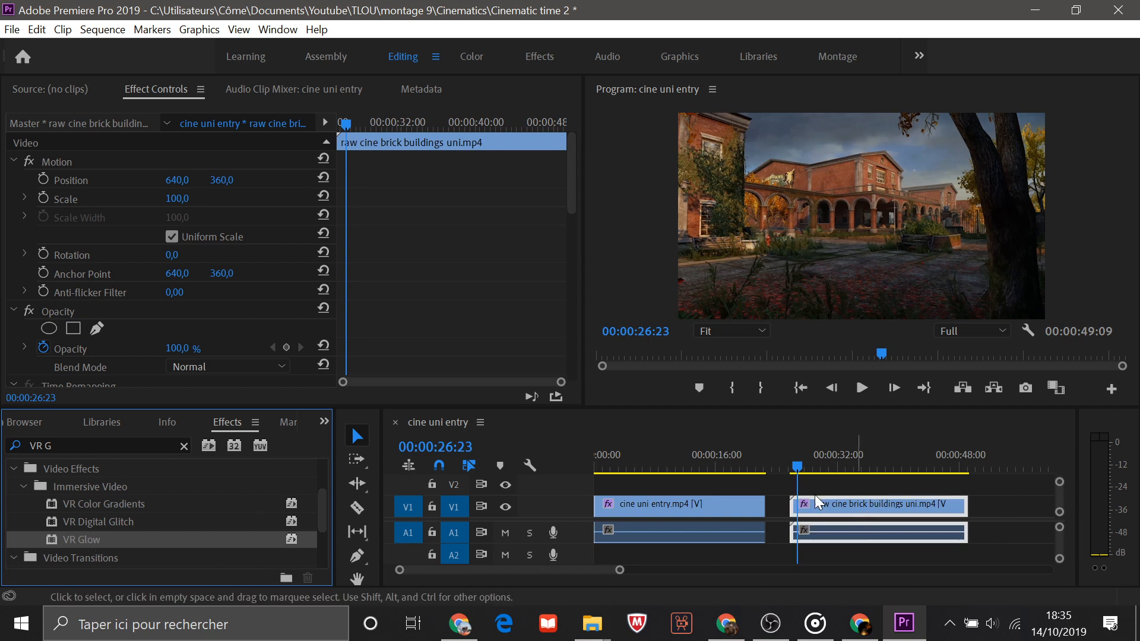
Step: Scrub through the brick buildings clip to preview the default glow, ending at 00:00:29:25
drag(797, 470, 958, 465)
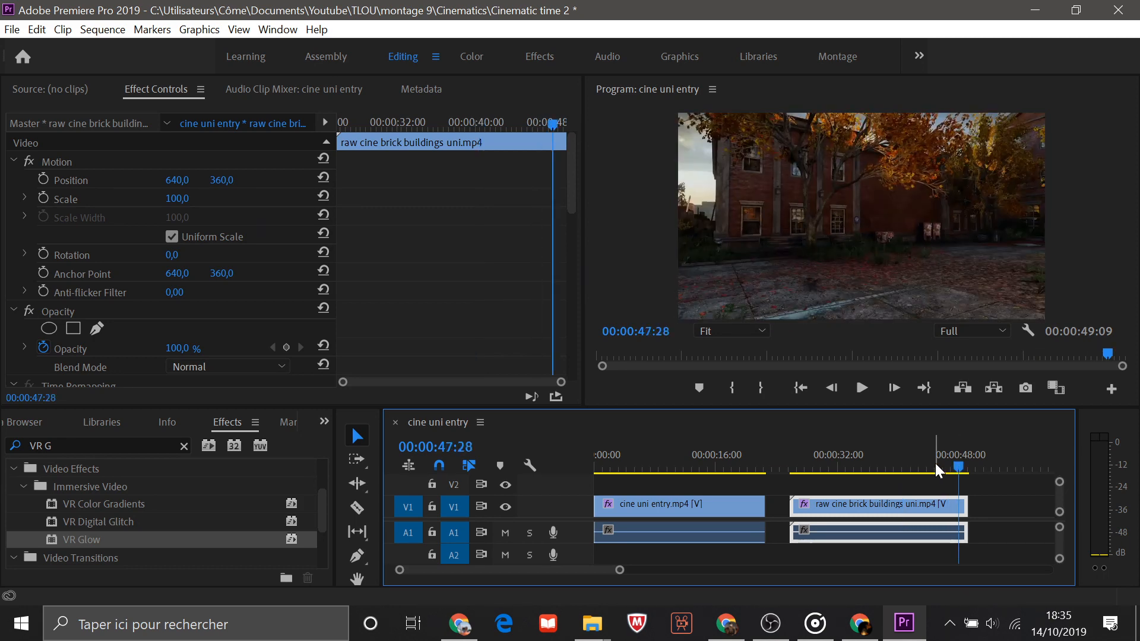
click(934, 464)
click(922, 465)
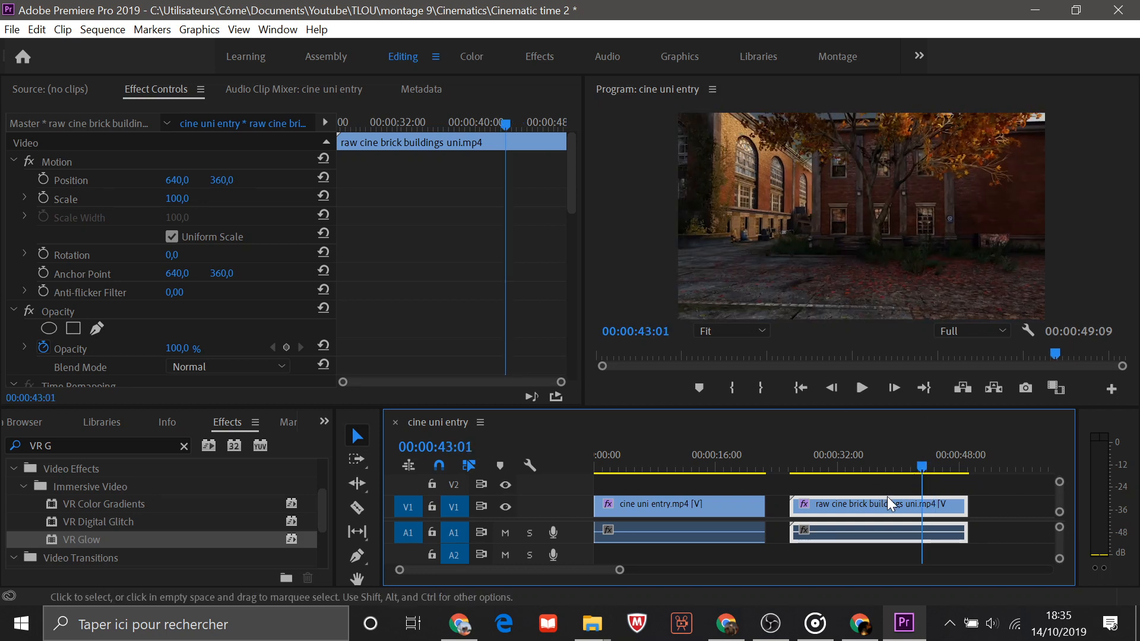
click(821, 462)
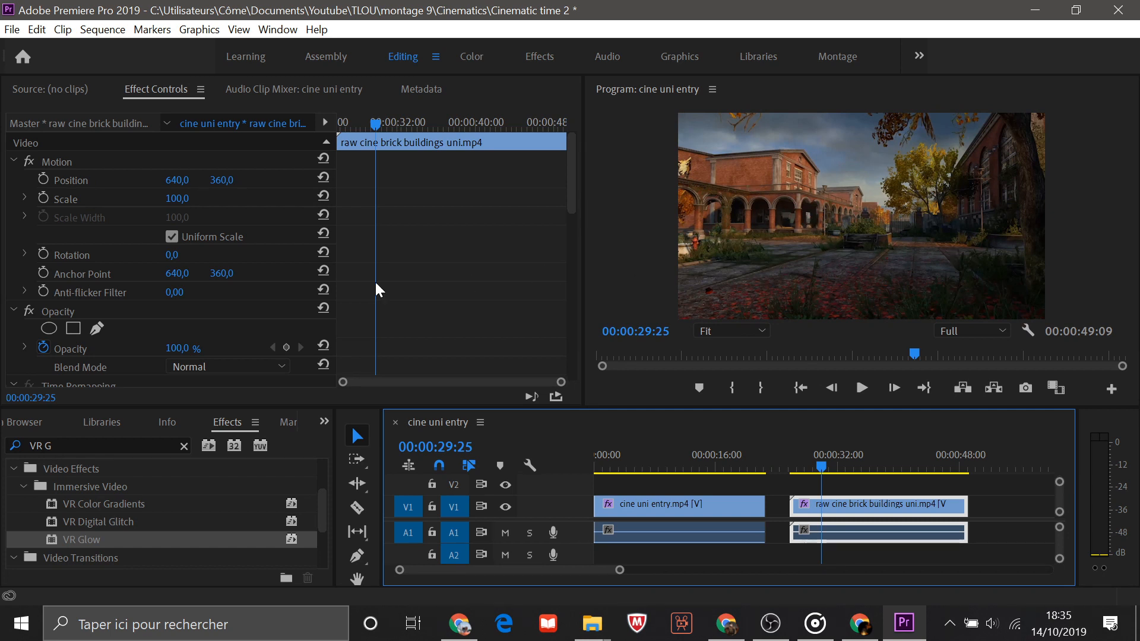
Step: Remove the duplicate VR Glow effect from the brick buildings clip
scroll(514, 290, down, 5)
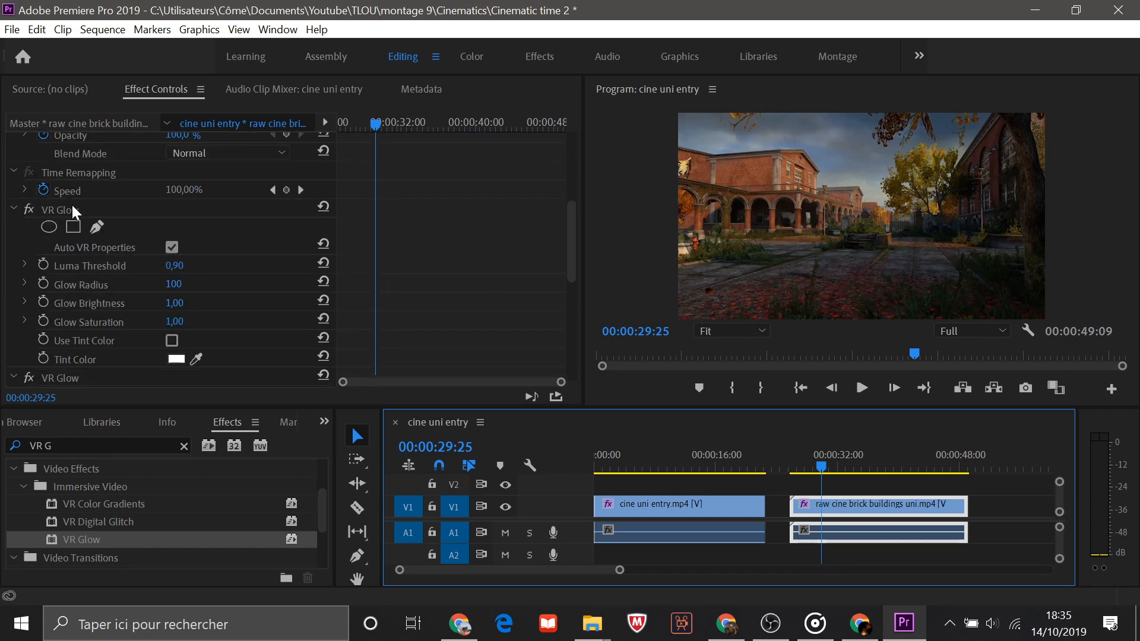
right_click(72, 208)
click(111, 331)
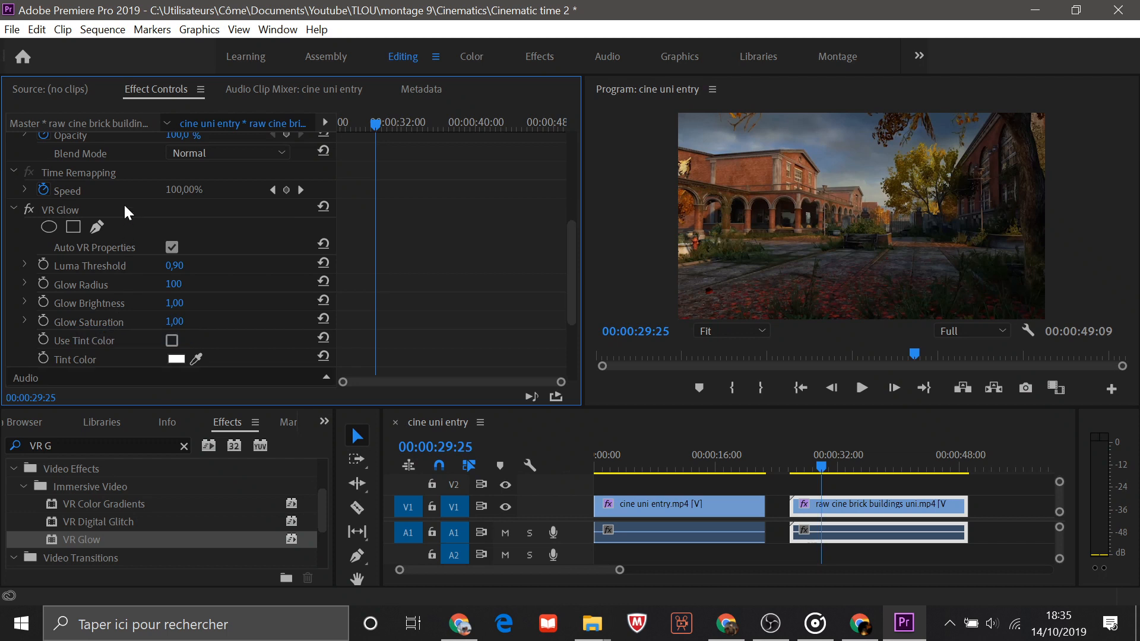
Step: Set the VR Glow Luma Threshold of the brick buildings clip to 0.70
scroll(454, 267, down, 3)
scroll(452, 267, up, 5)
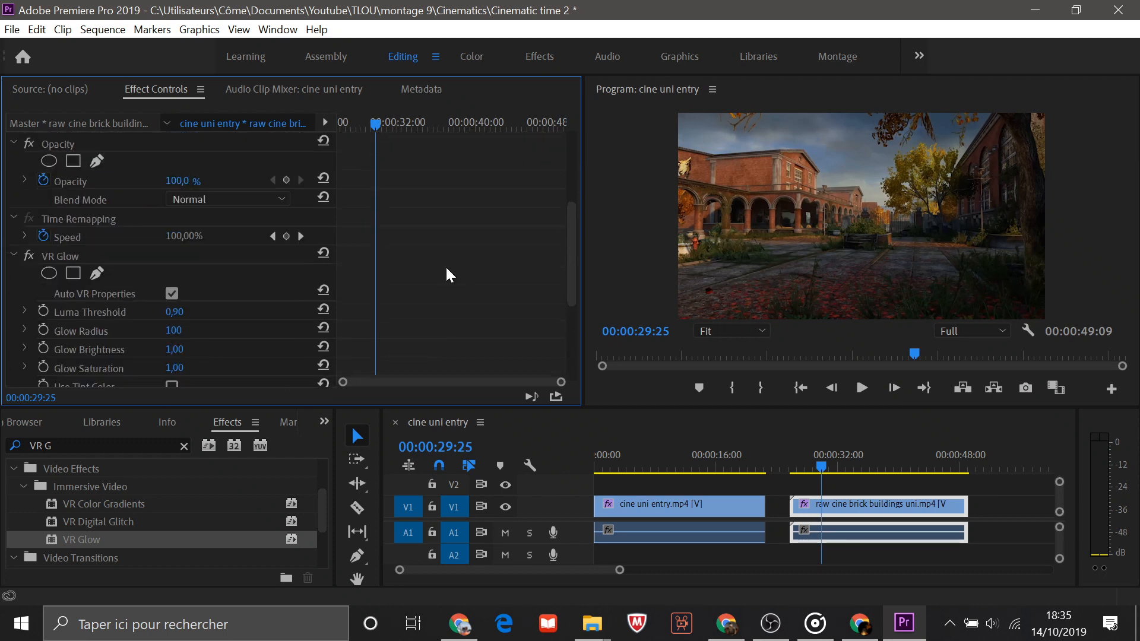
scroll(449, 275, down, 1)
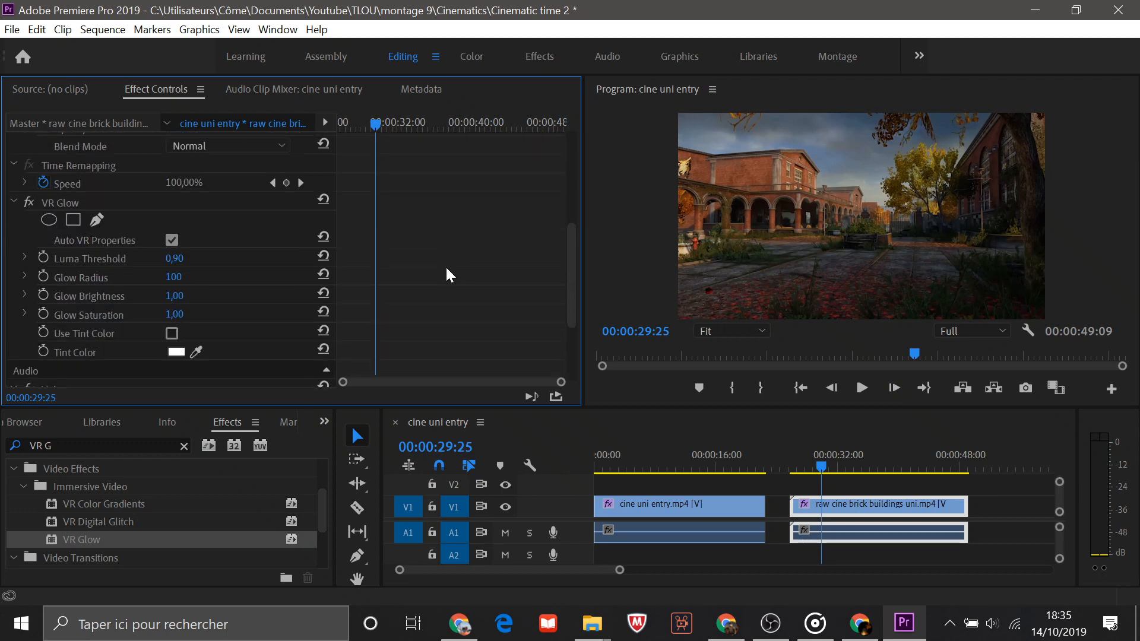
click(178, 258)
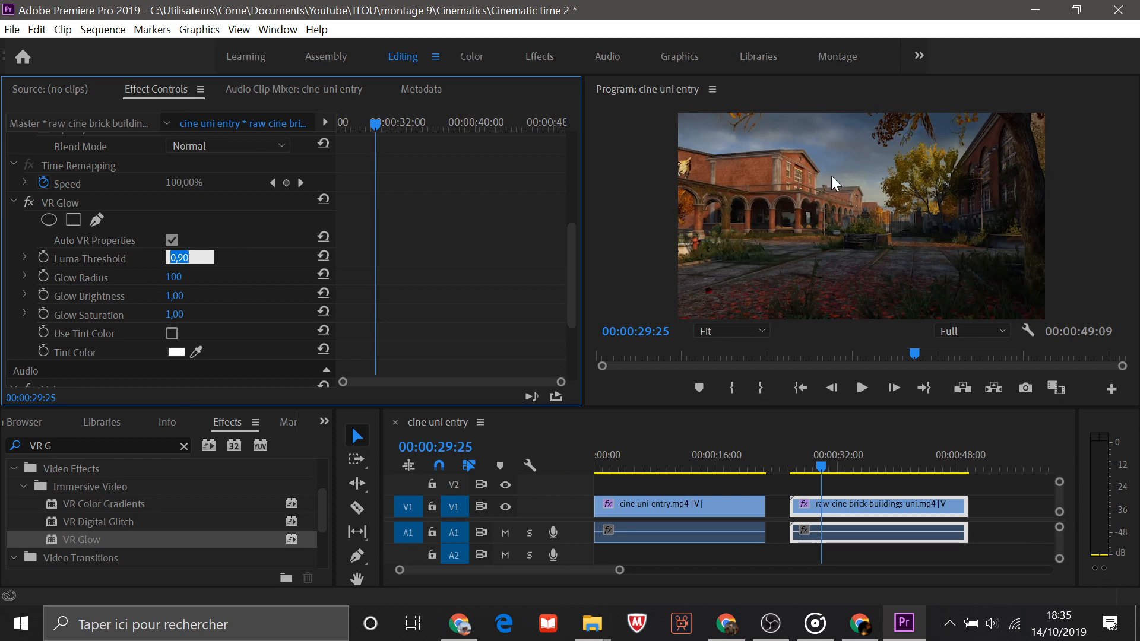
key(Caps_Lock)
text(0.7)
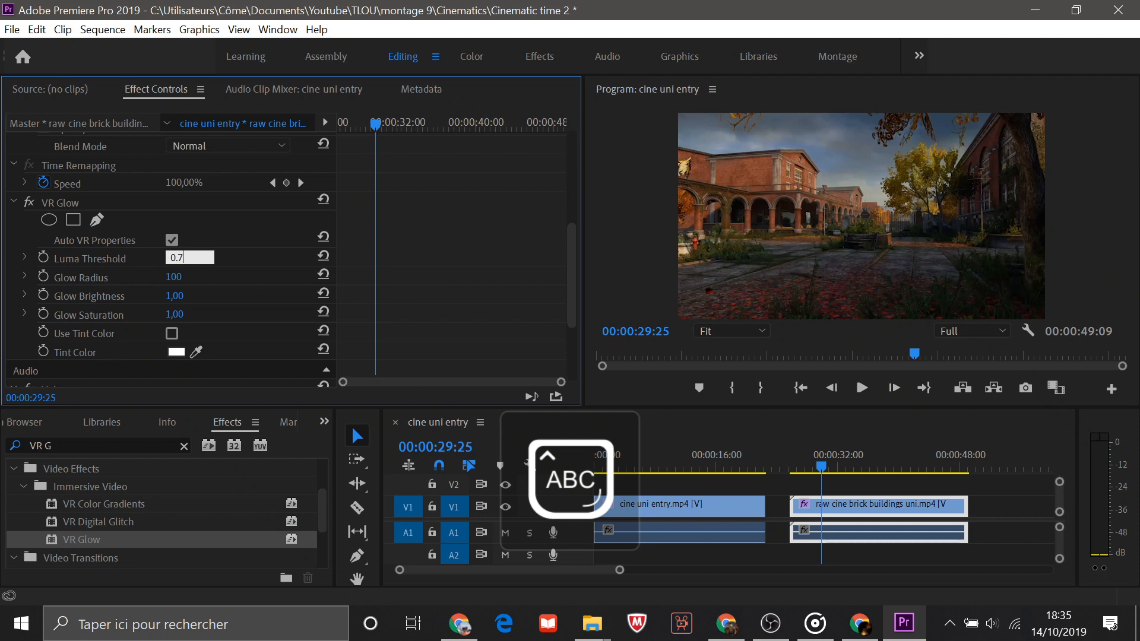
key(Return)
key(Caps_Lock)
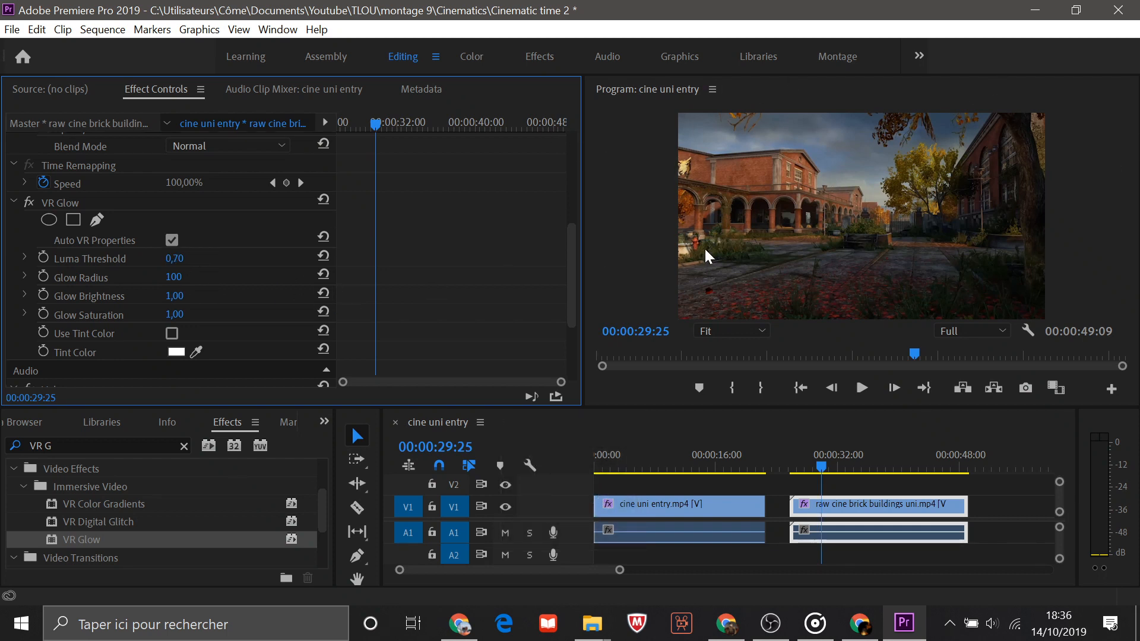
Step: Try a VR Glow Glow Brightness of 10 and scrub through the brick buildings clip to judge it
click(172, 300)
text(10)
key(Return)
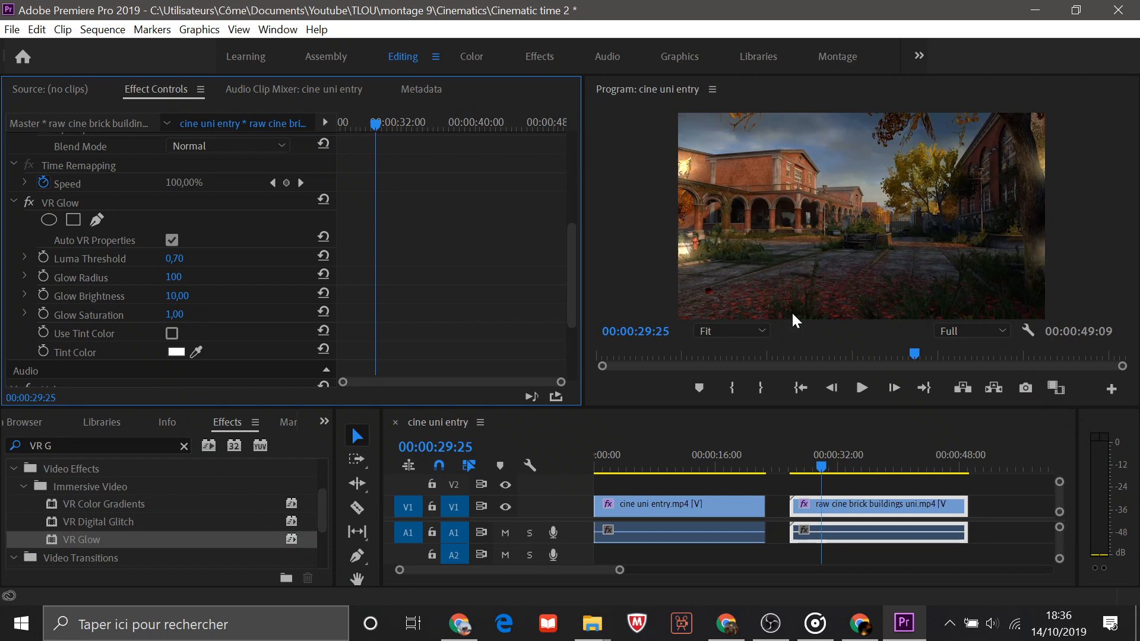
click(803, 468)
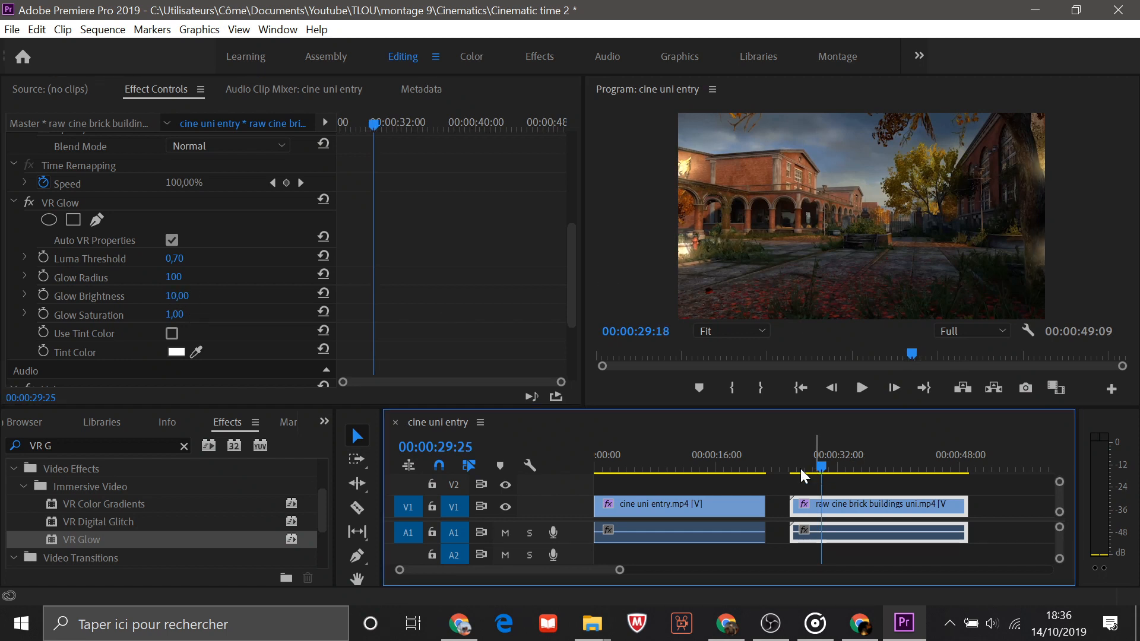
drag(817, 469, 932, 454)
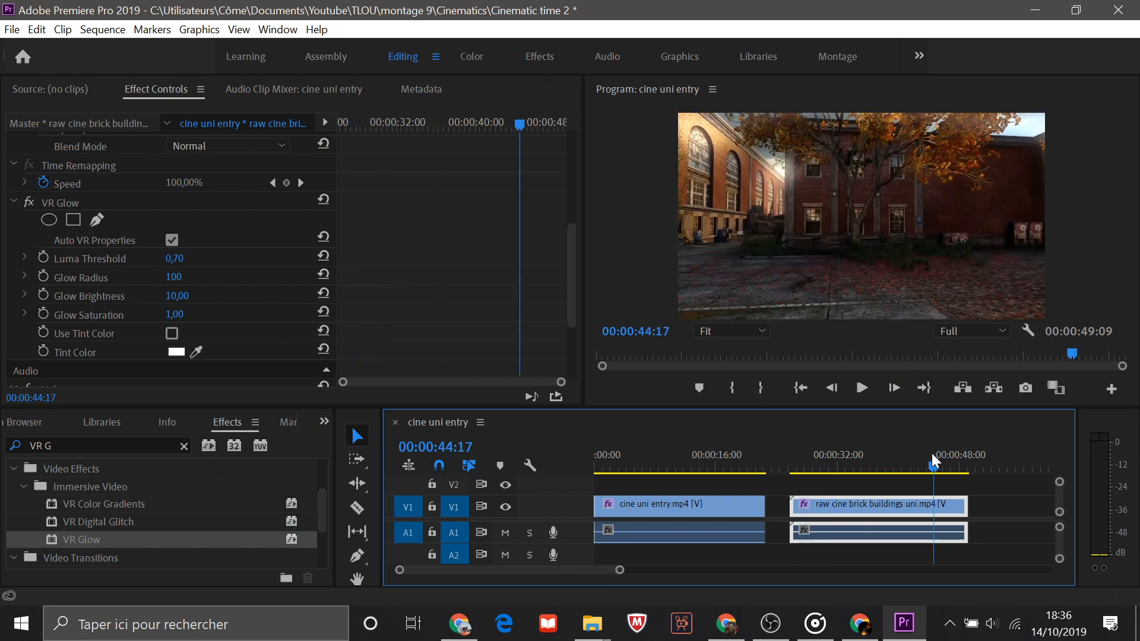
drag(852, 463, 809, 468)
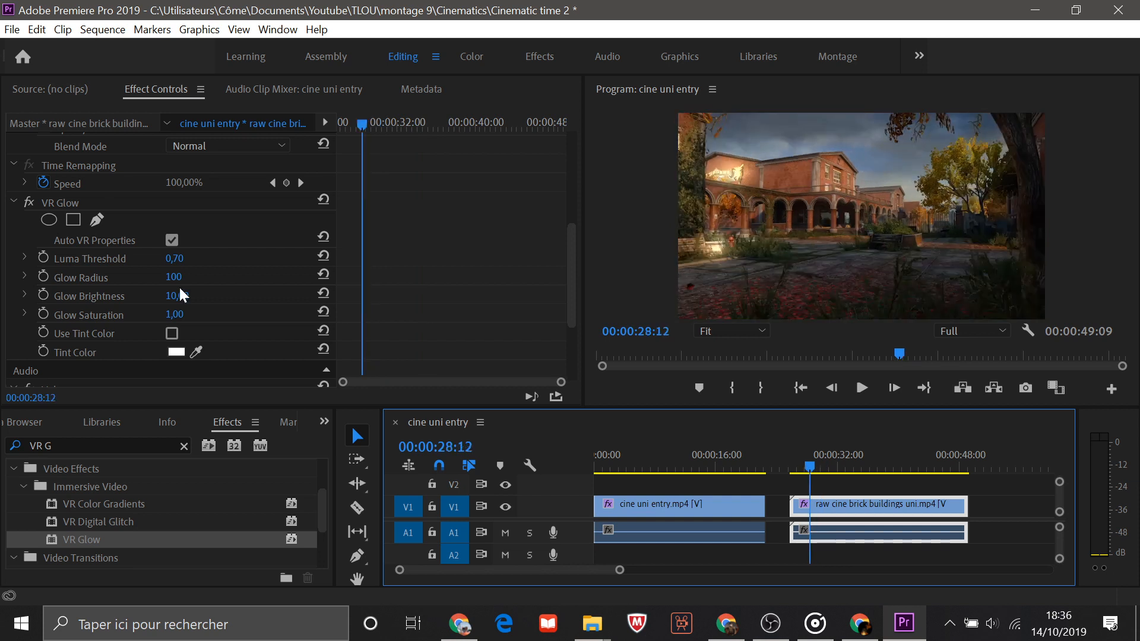
Step: Set the VR Glow Glow Brightness to 2.00 and its Glow Radius to 165
drag(180, 292, 134, 293)
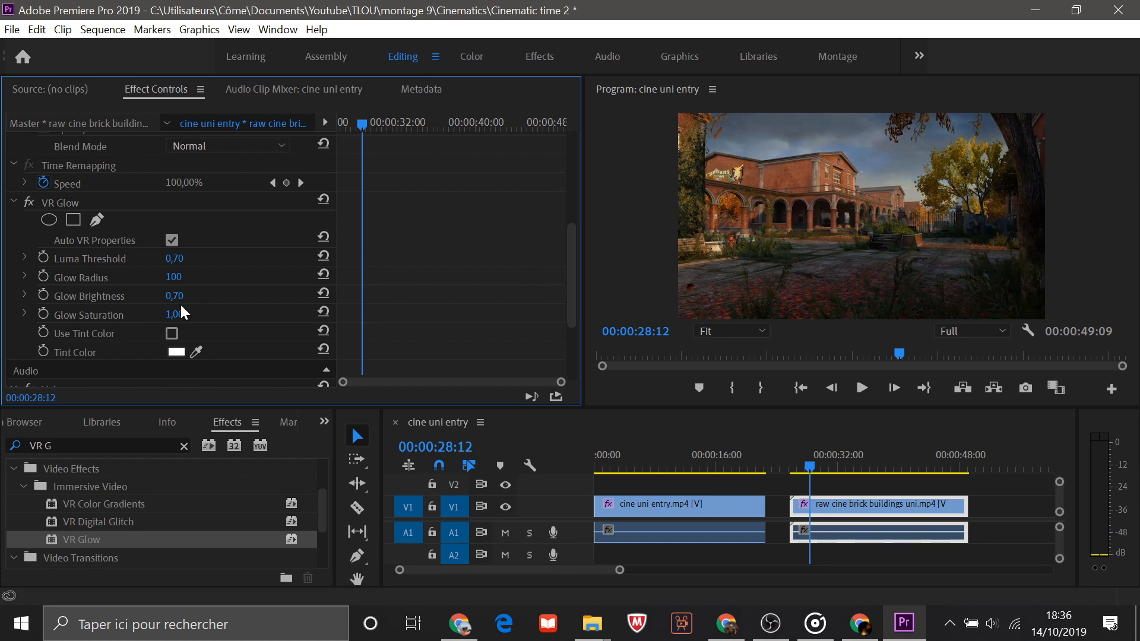
drag(175, 296, 378, 320)
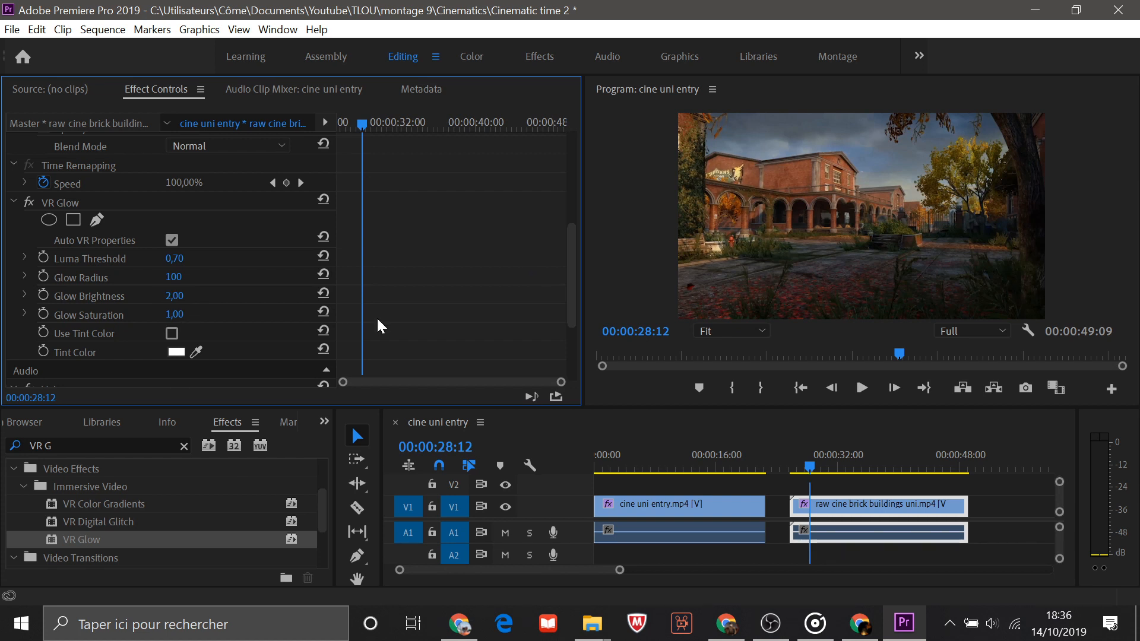
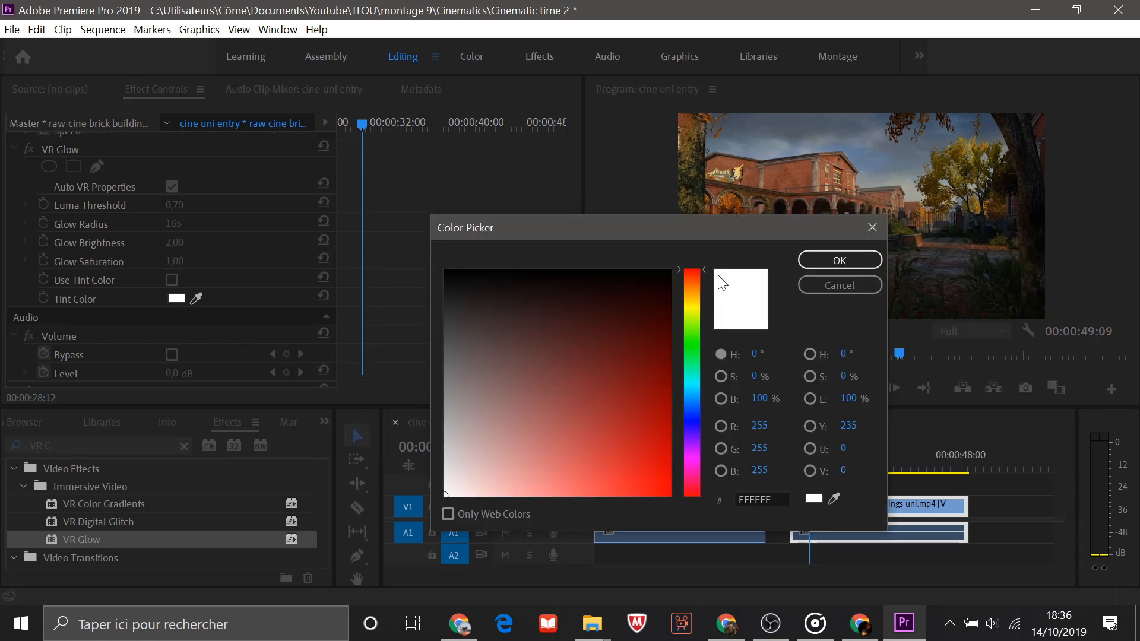
Step: Set the VR Glow Tint Color to the light orange FFD298 and enable Use Tint Color, toggling it to compare
click(692, 289)
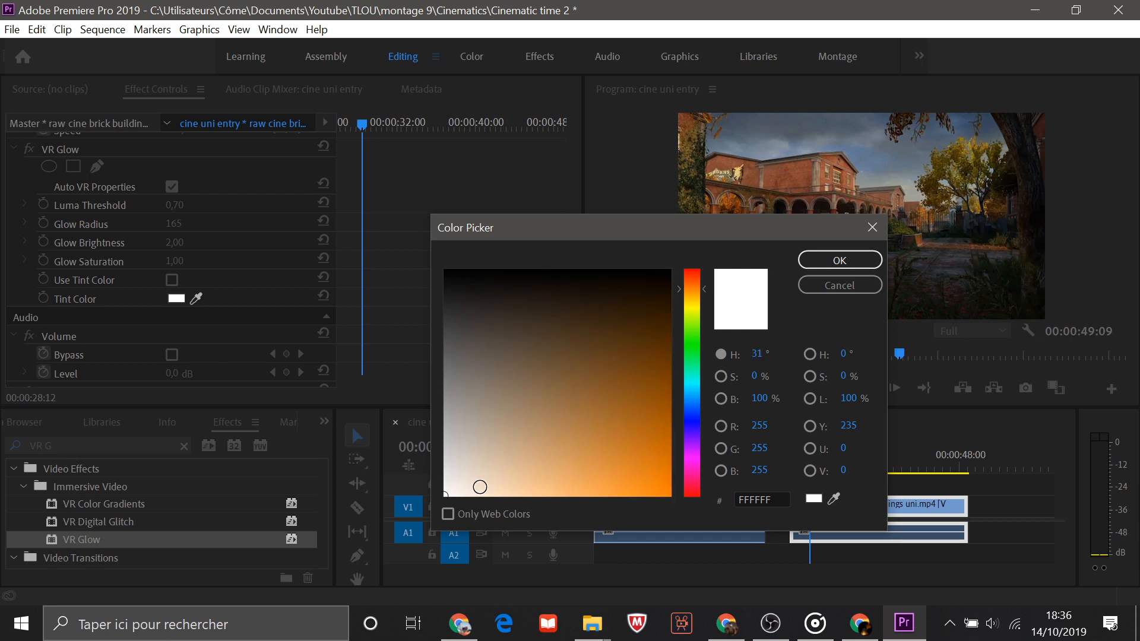
drag(480, 487, 539, 512)
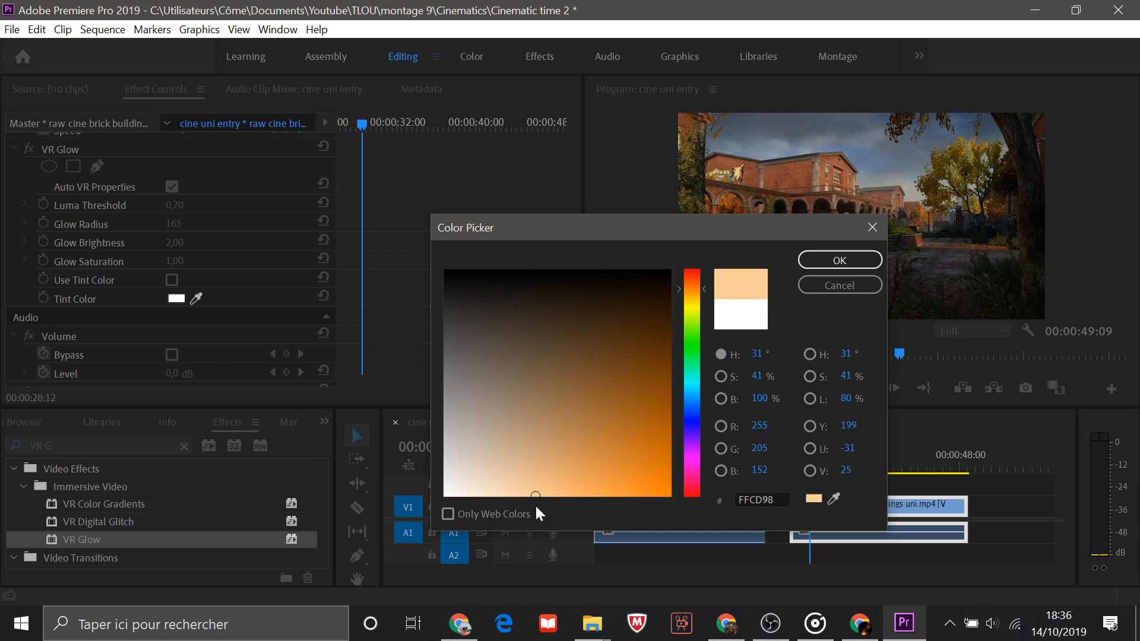
click(690, 290)
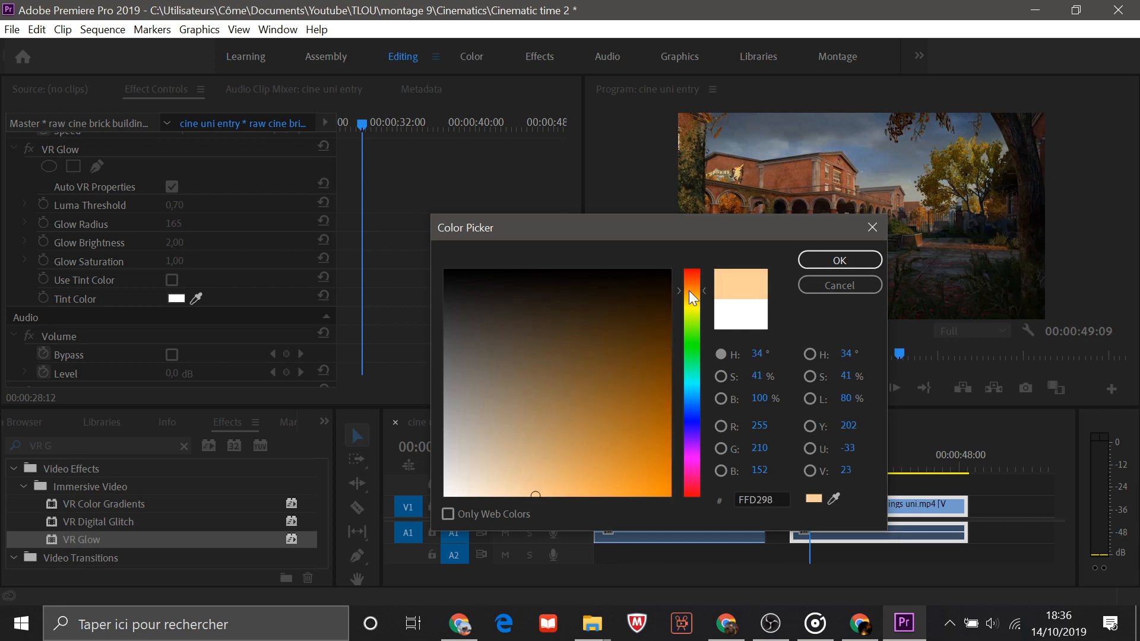
click(836, 268)
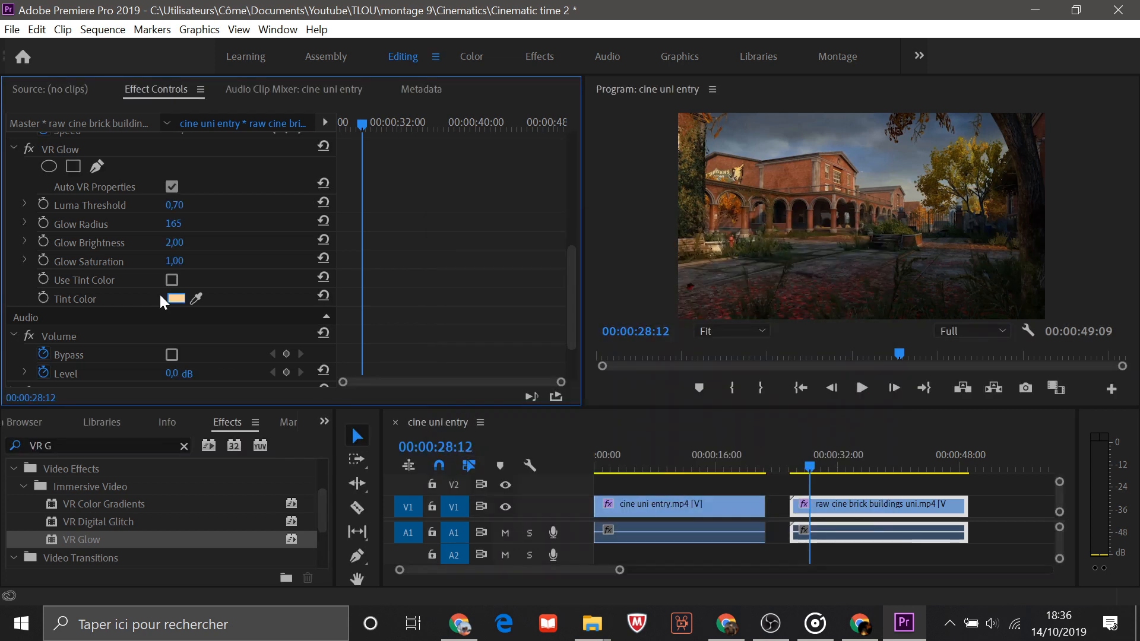
click(171, 279)
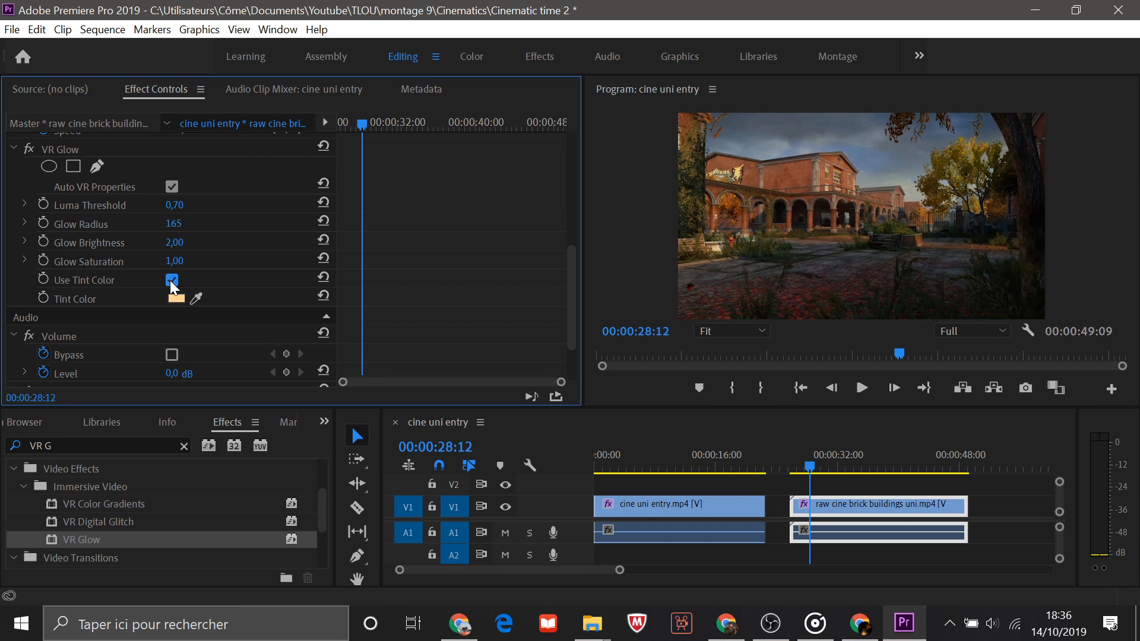
click(172, 283)
click(173, 285)
Step: Preview the clip at 00:00:37:13, apply the Lens Flare effect to the brick buildings clip and select it in the clip's effects
drag(807, 463, 877, 473)
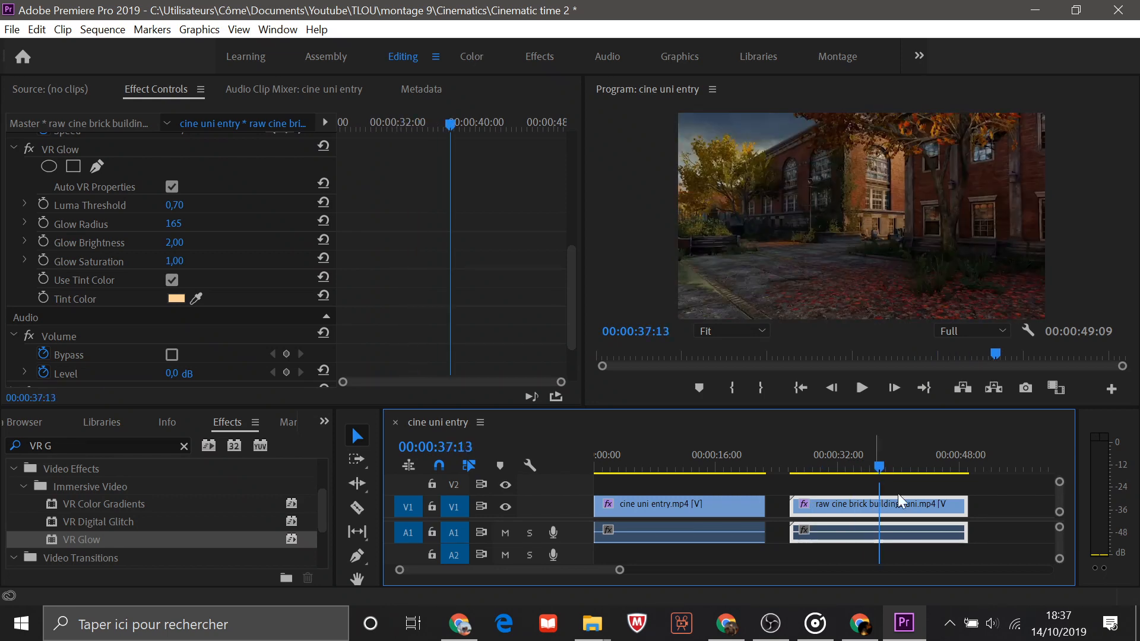
click(93, 445)
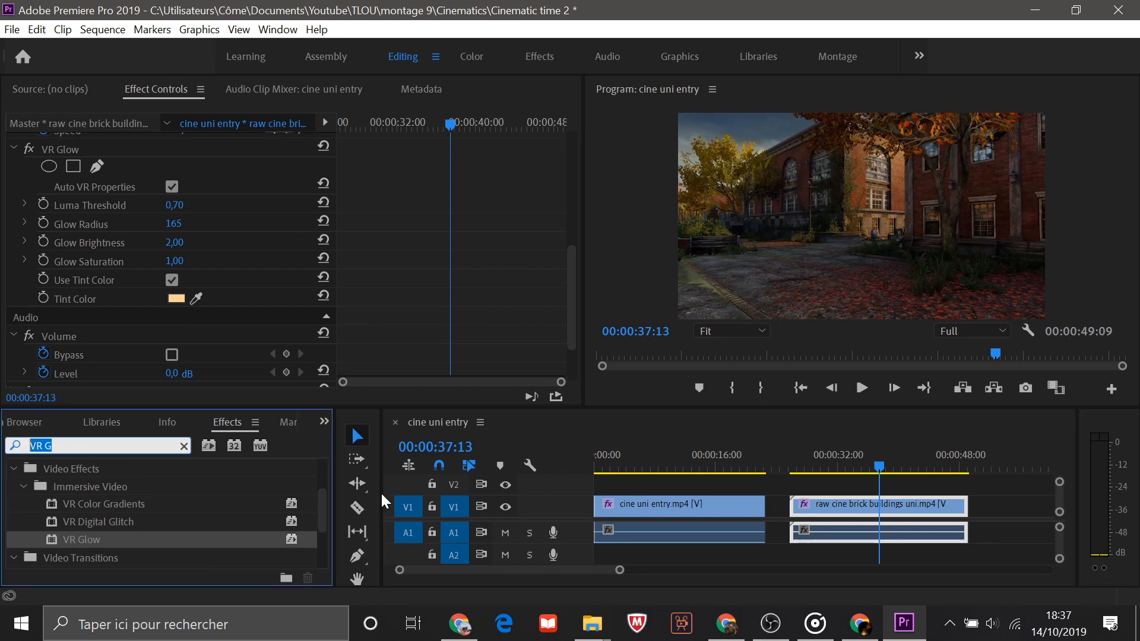
text(lens fla)
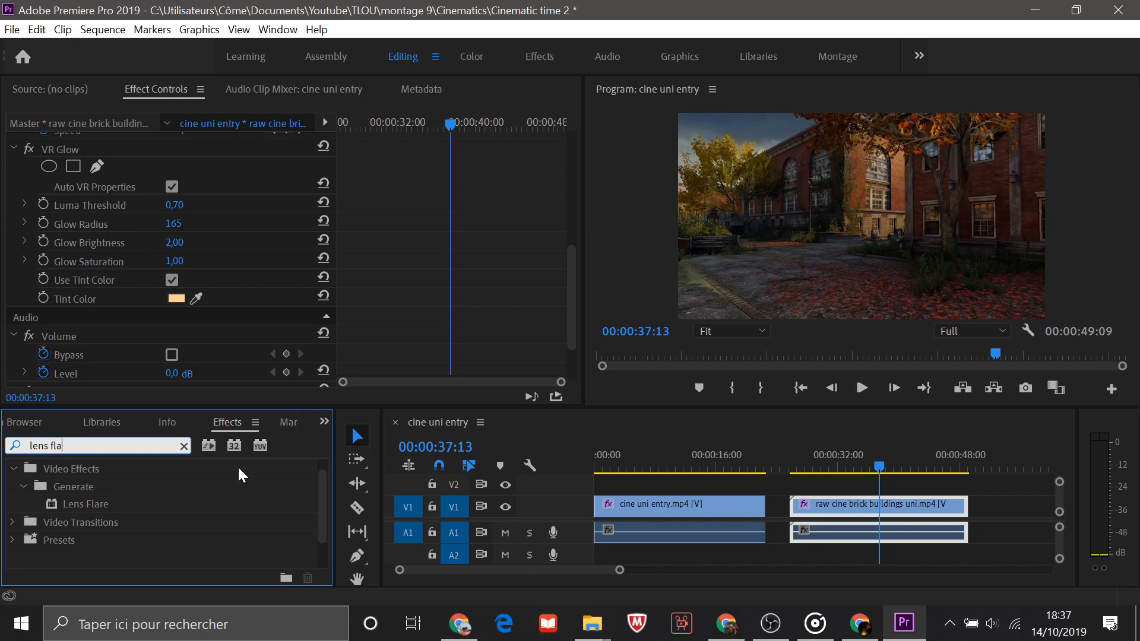
drag(83, 503, 868, 511)
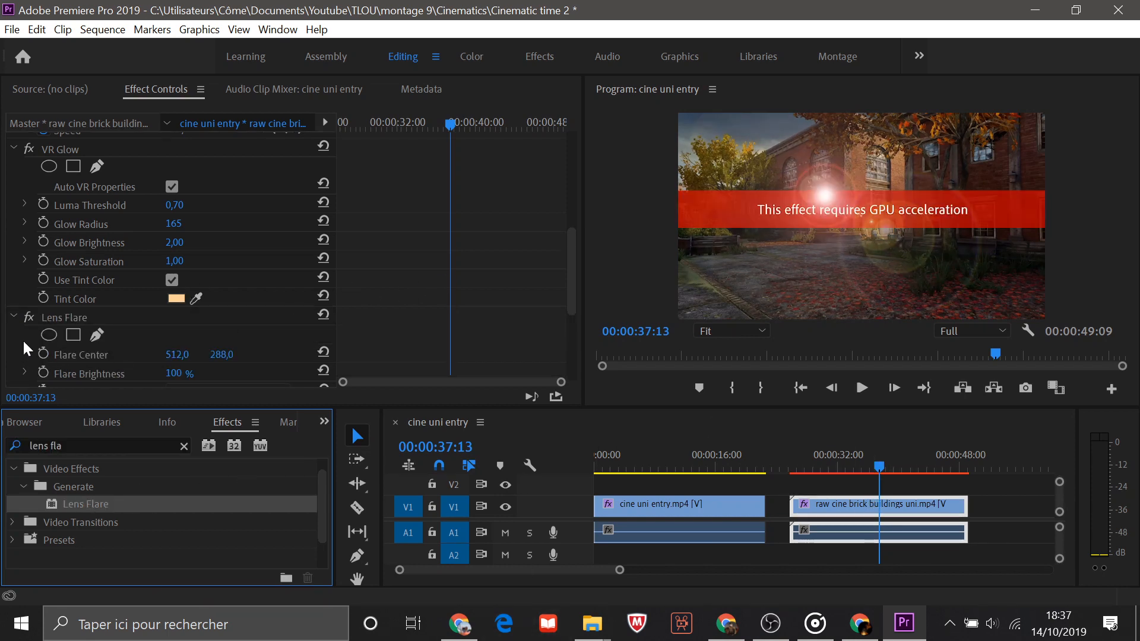
click(78, 317)
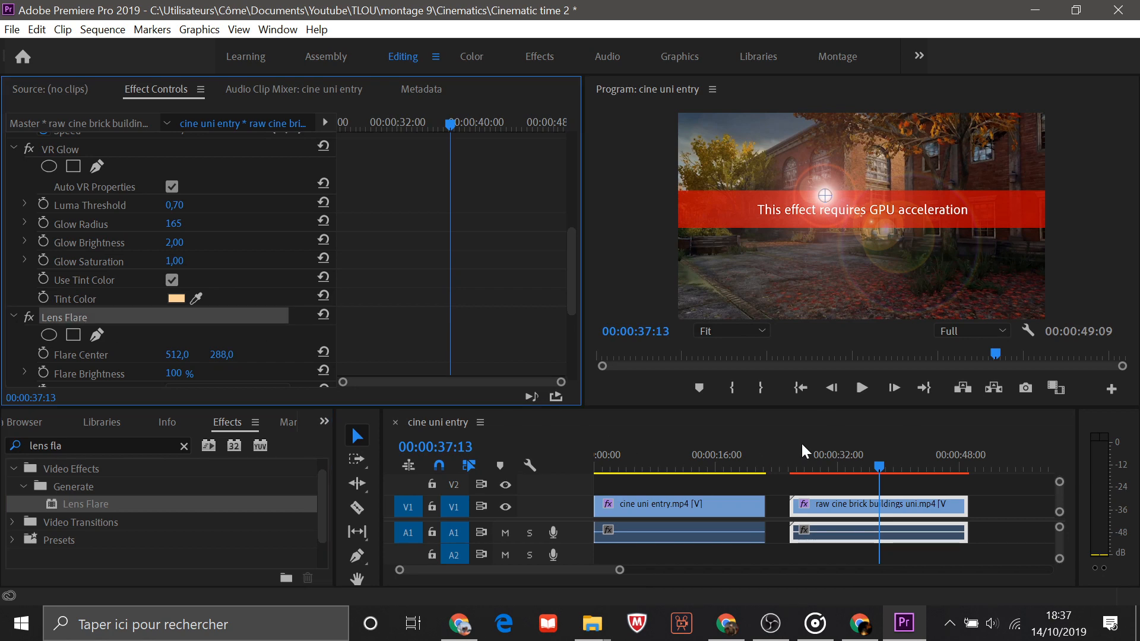
Step: Try a Lens Flare Flare Center of 637, 288 at 00:00:32:26, and remove the Lens Flare effect from the brick buildings clip
click(843, 469)
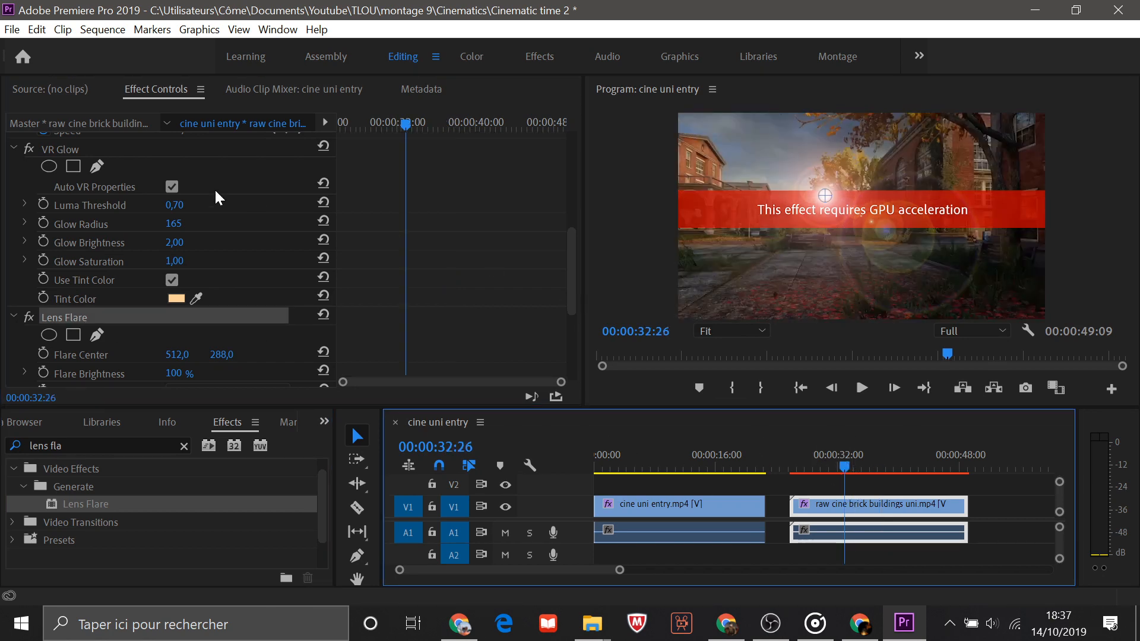
scroll(231, 347, down, 3)
drag(176, 283, 249, 283)
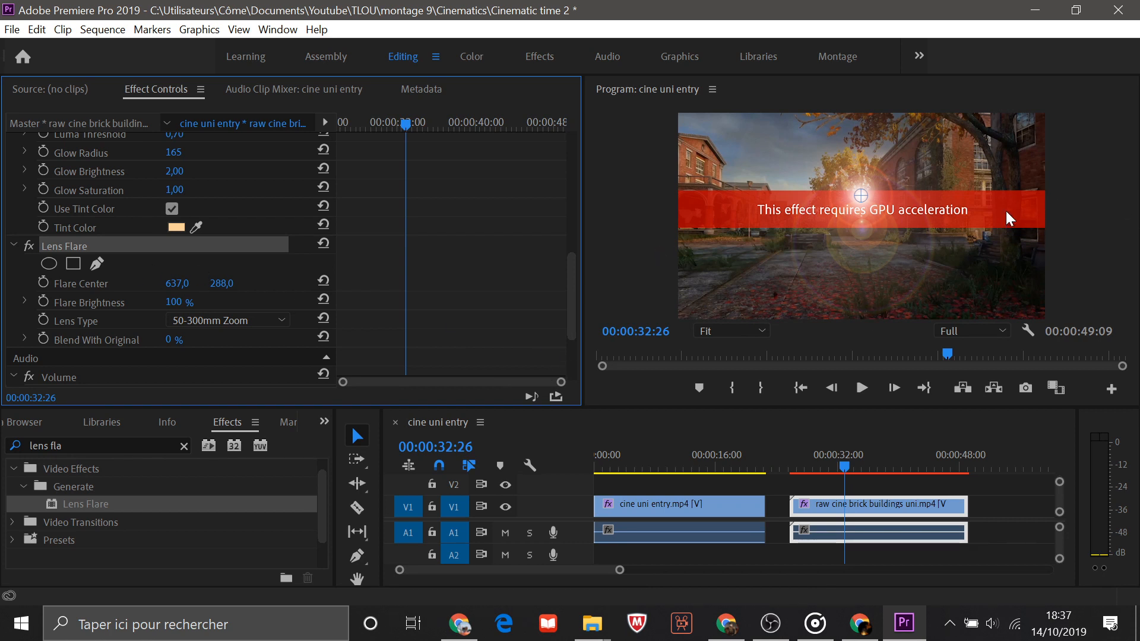
right_click(91, 244)
click(140, 373)
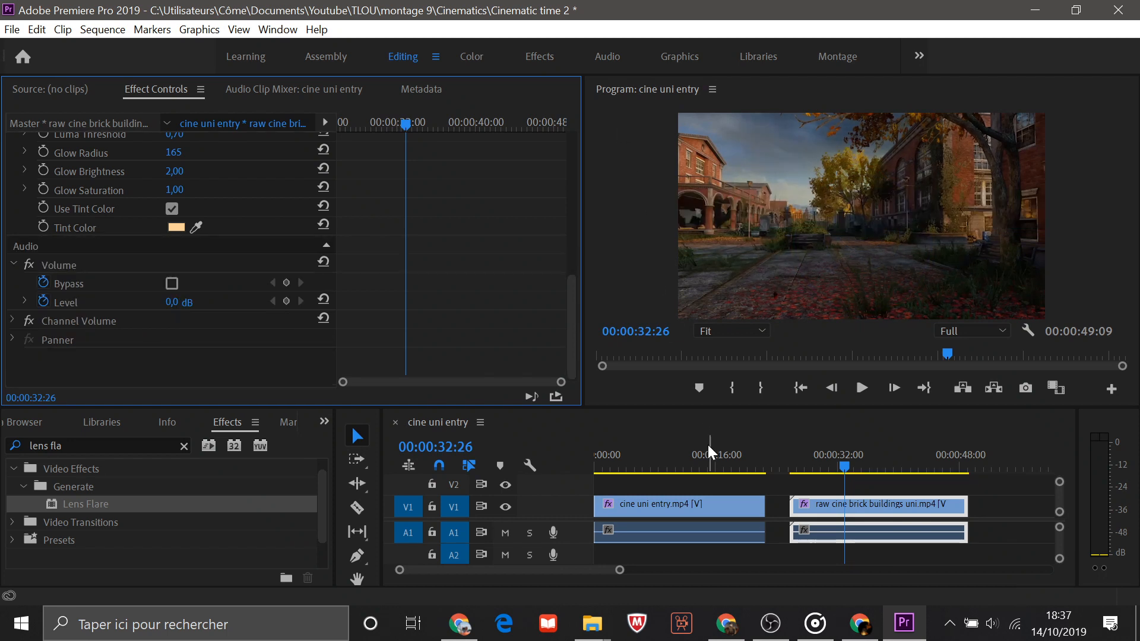
Step: Review the clip's VR Glow settings and scrub between 00:00:32:26 and 00:00:38:28 to judge the glow
scroll(464, 304, up, 10)
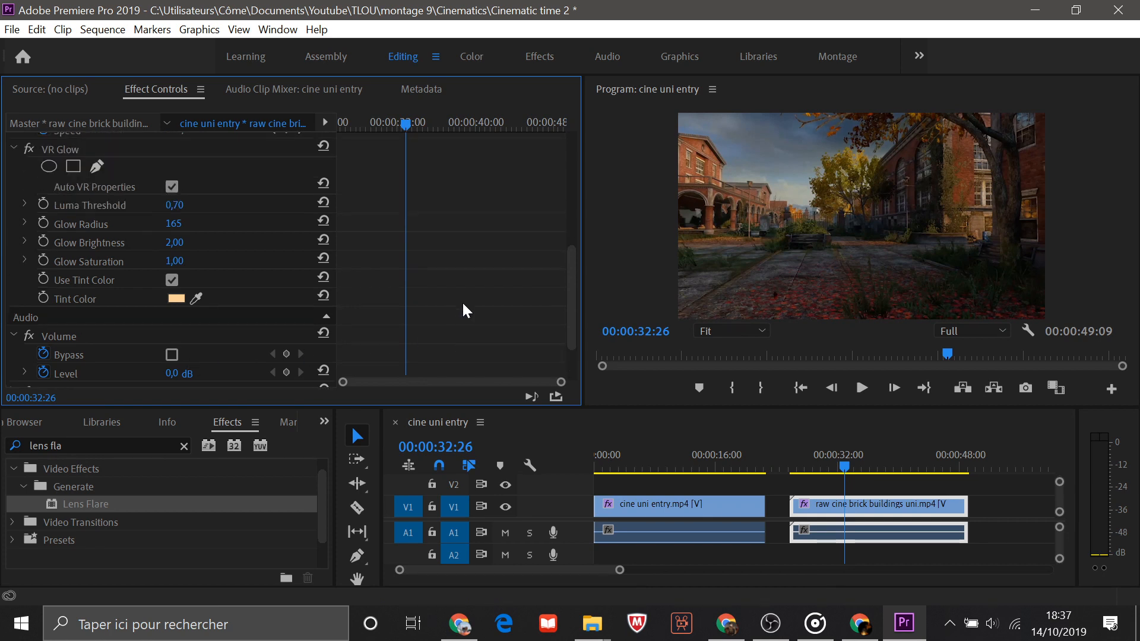
scroll(463, 304, up, 1)
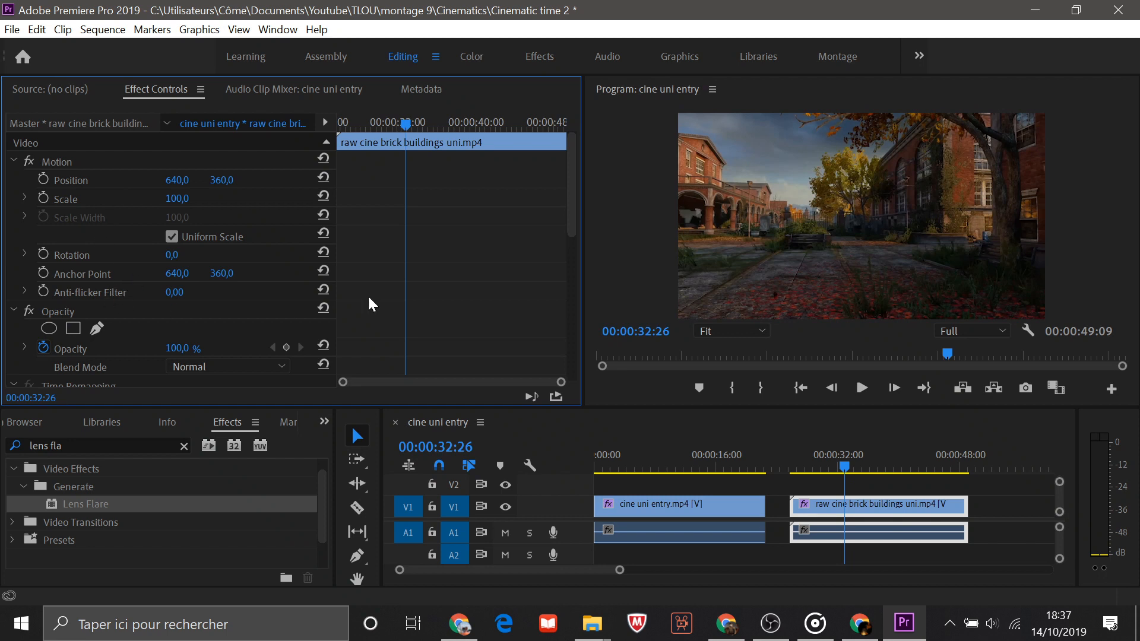
scroll(456, 270, down, 5)
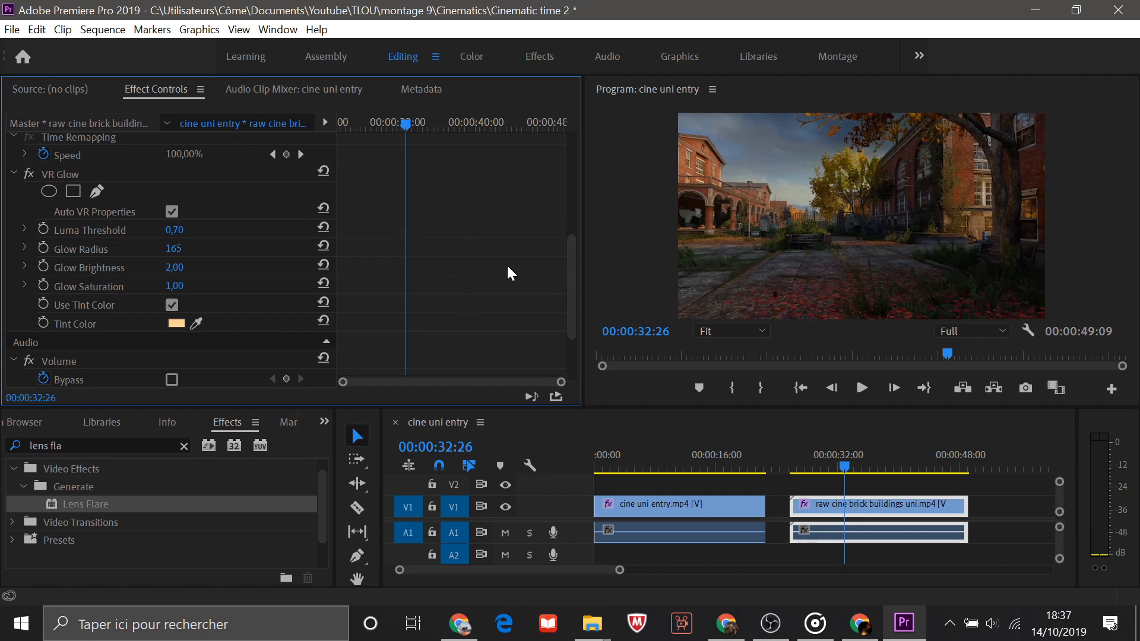
scroll(488, 283, up, 3)
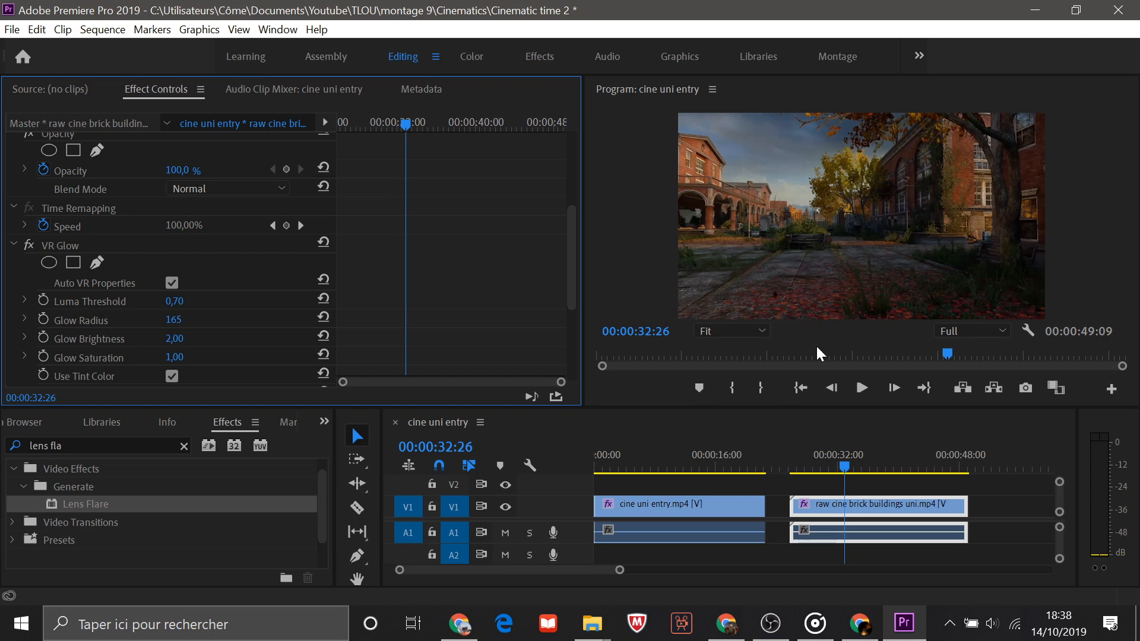
drag(828, 465, 900, 488)
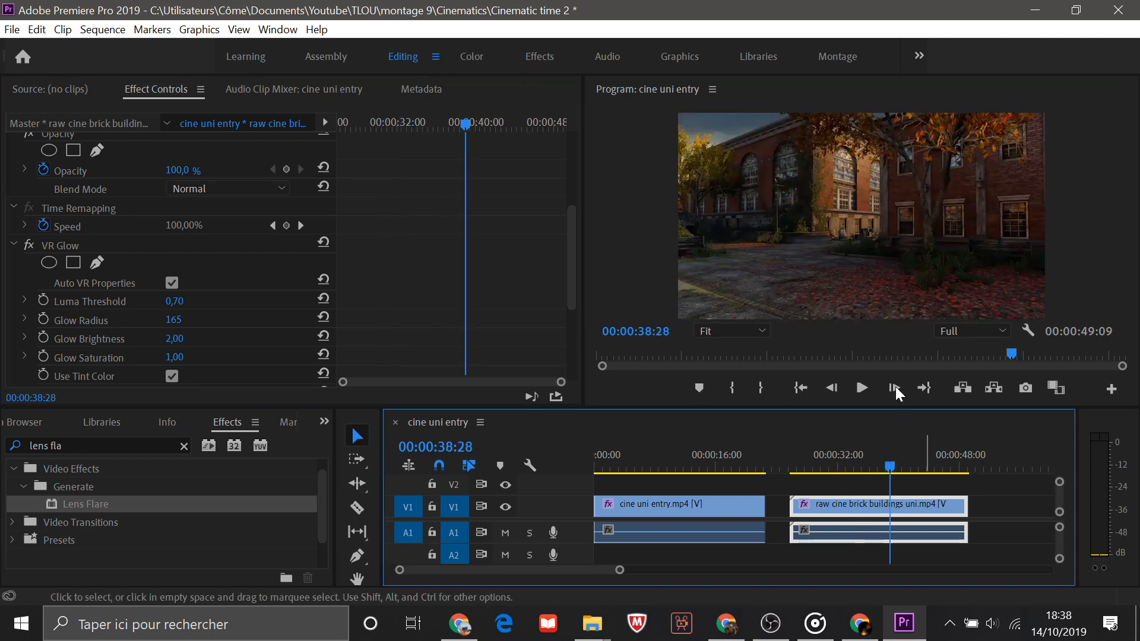
click(864, 467)
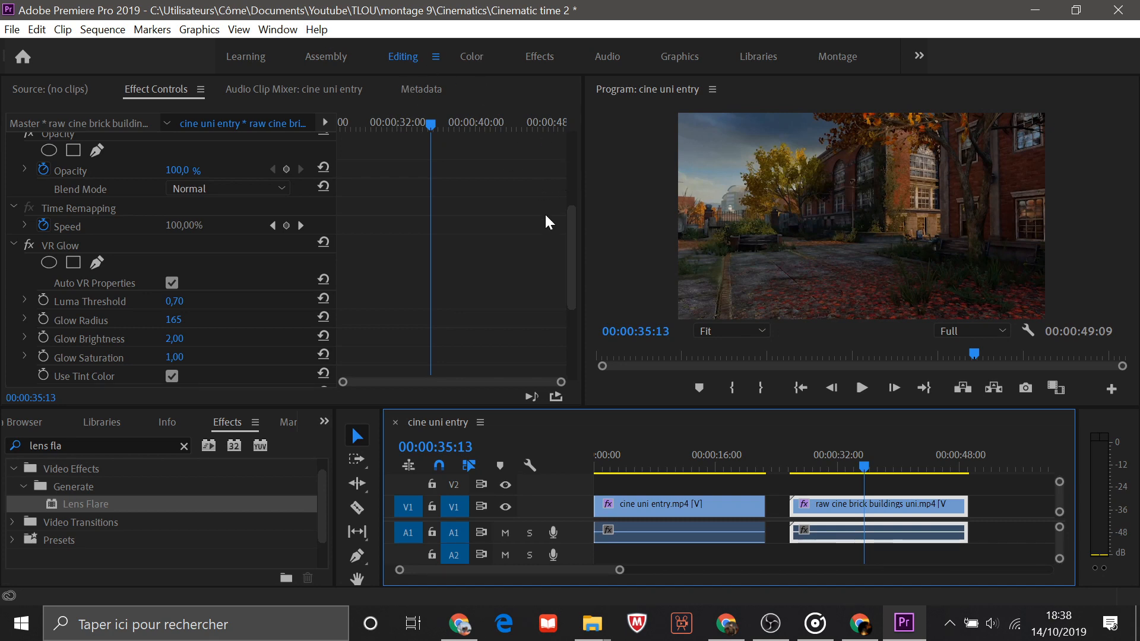
Step: Switch to the Color workspace, expand Lumetri Basic Correction and move the preview to 00:00:29:11
click(481, 59)
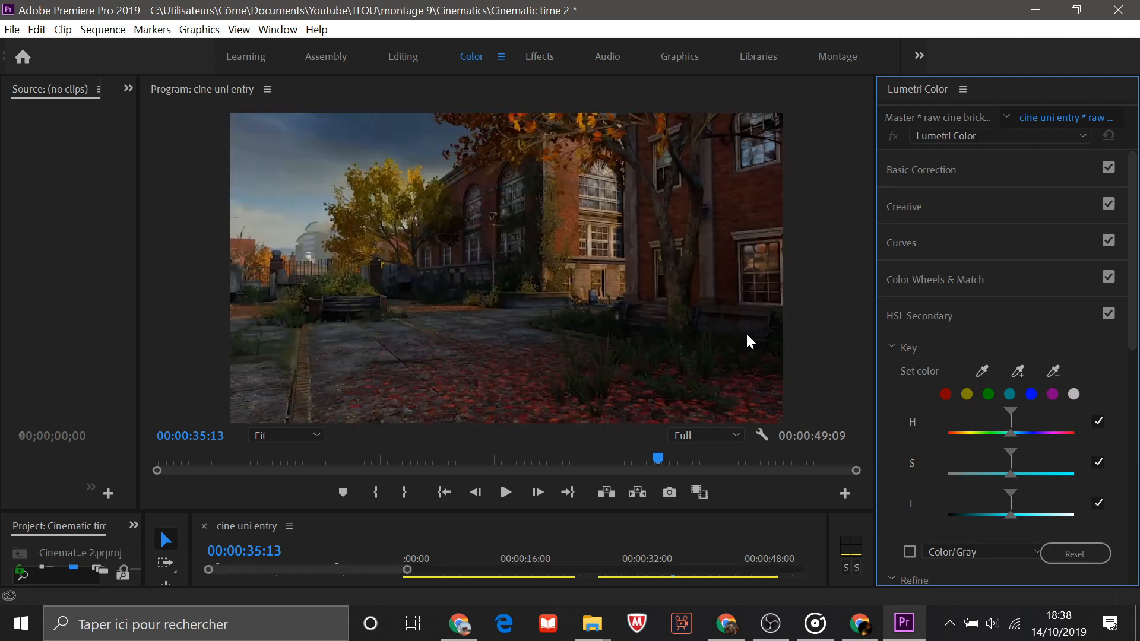
click(921, 170)
scroll(1010, 366, down, 2)
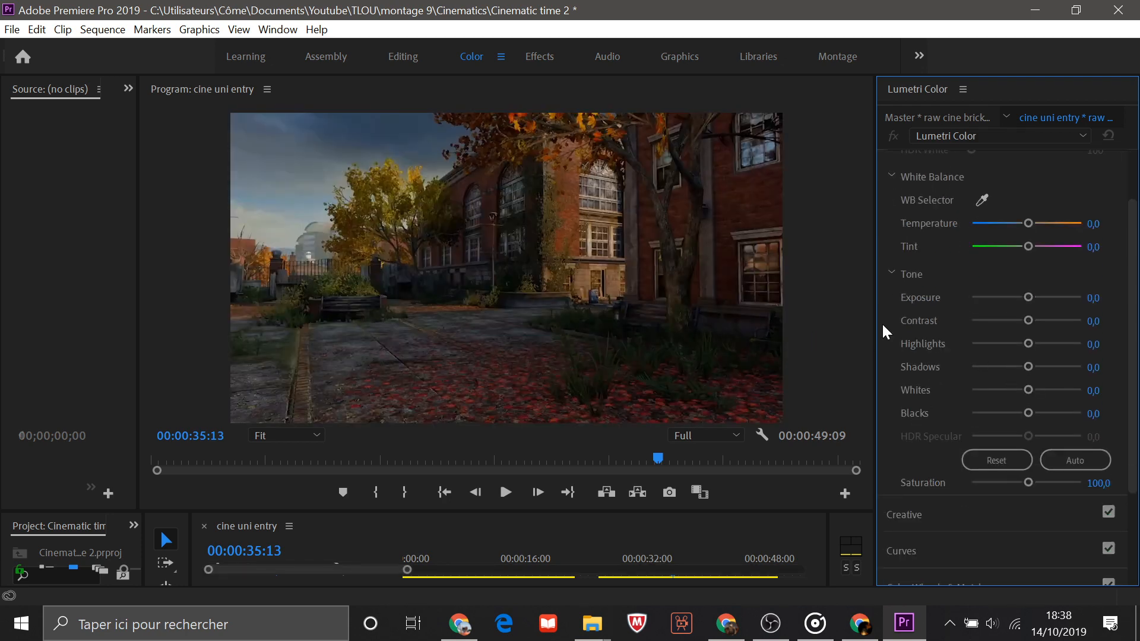
drag(659, 461, 572, 466)
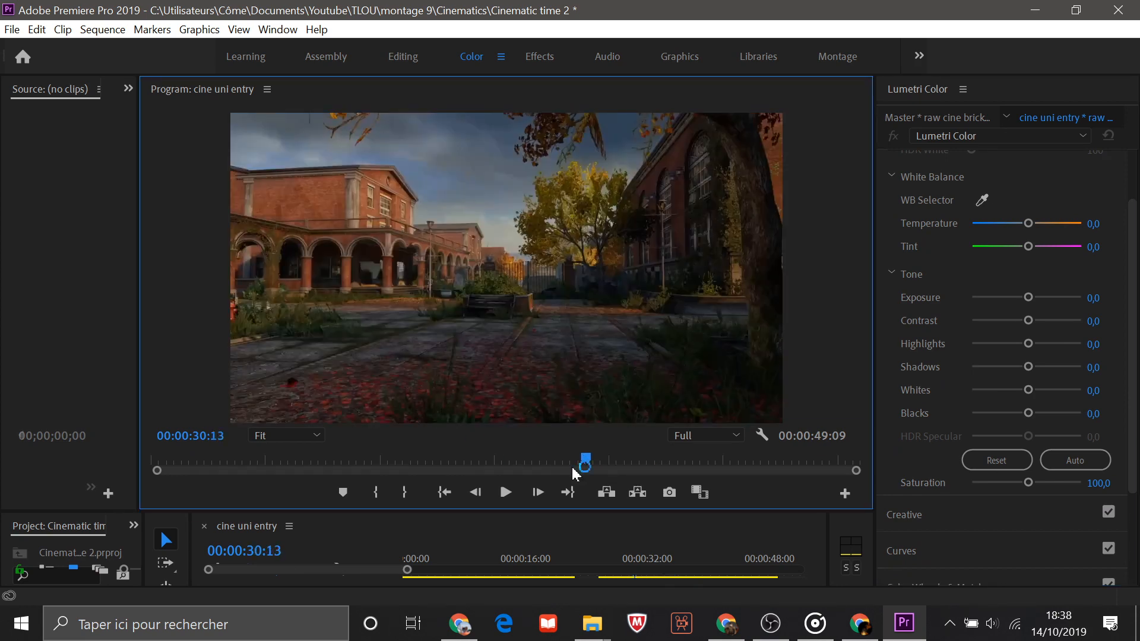
scroll(936, 285, down, 3)
scroll(982, 297, down, 1)
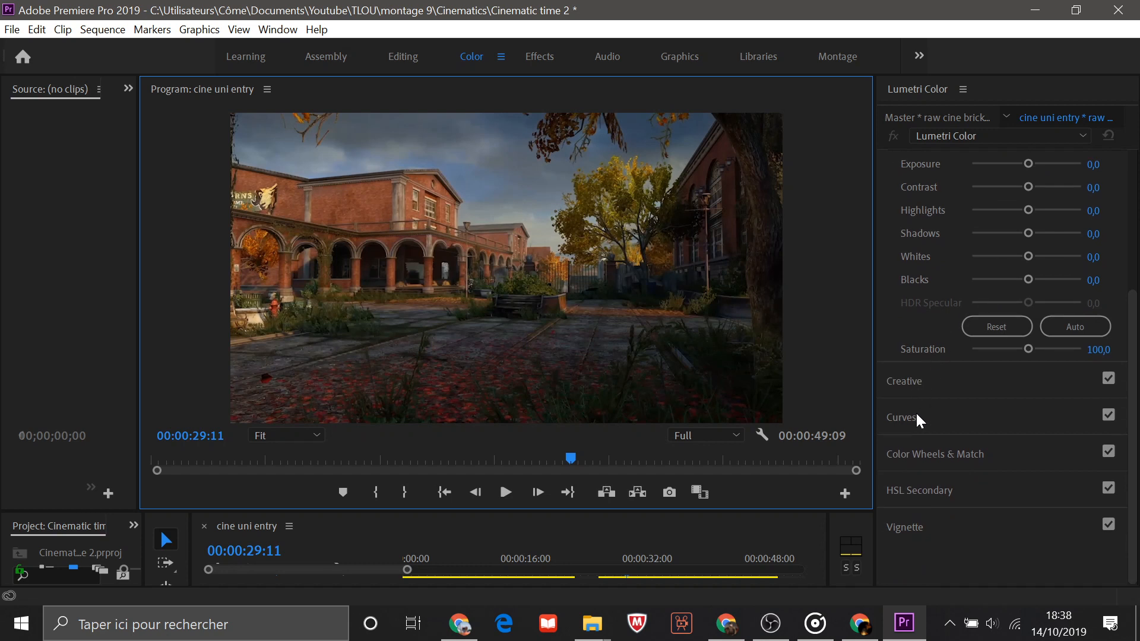
Step: Shape the white RGB curve into a slight S by lowering a shadow point and raising a highlight point
click(917, 412)
scroll(1022, 267, up, 1)
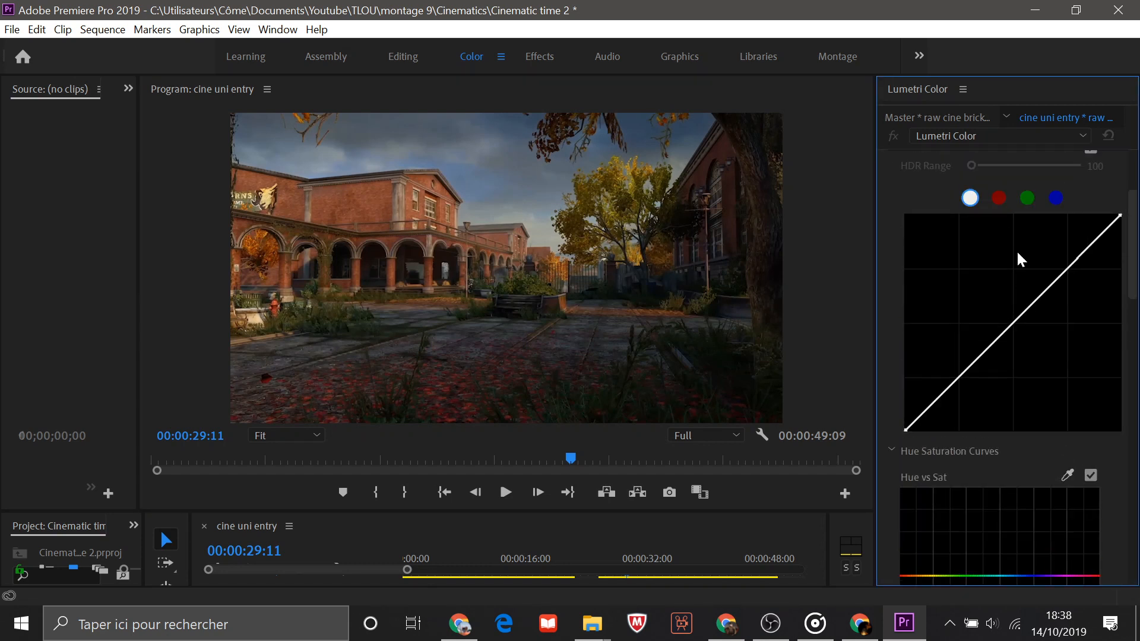
click(1064, 272)
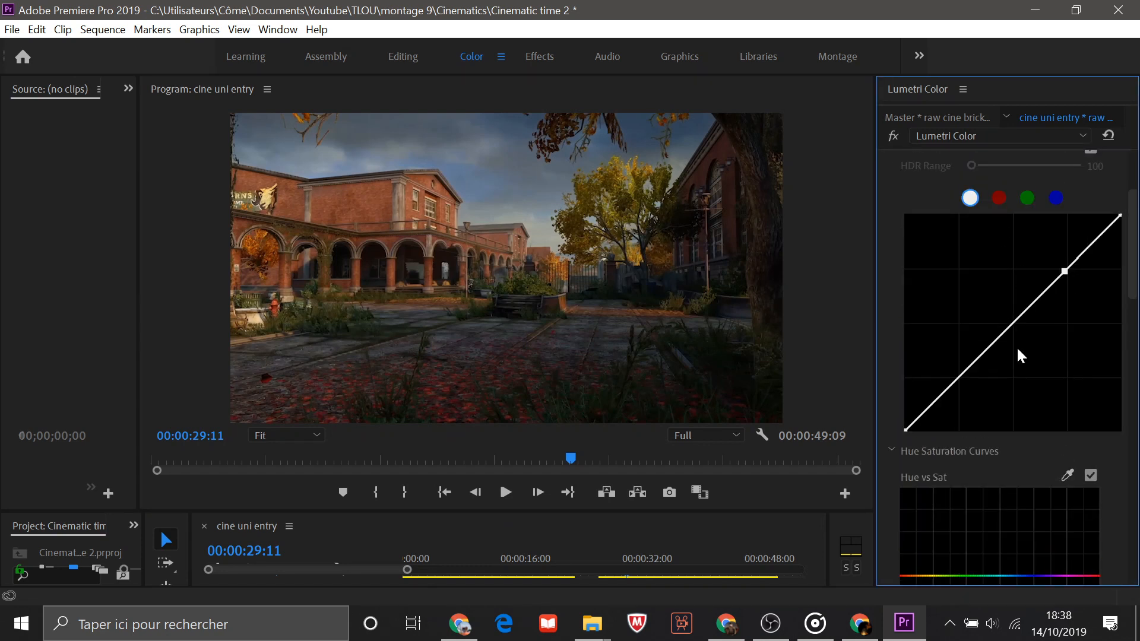
click(961, 379)
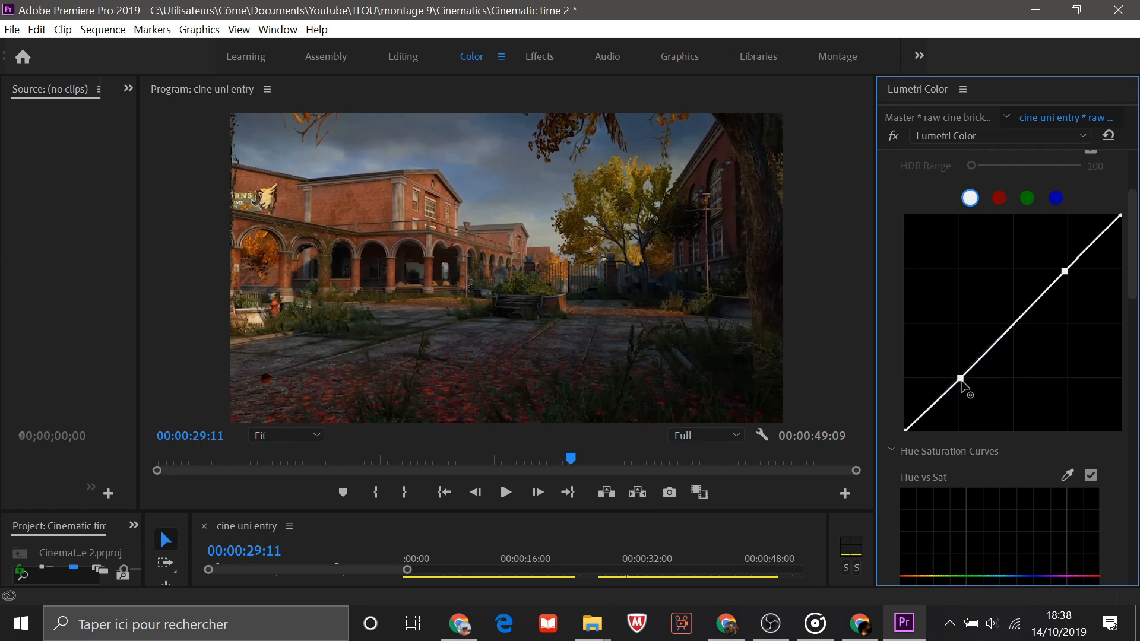
drag(960, 381, 962, 384)
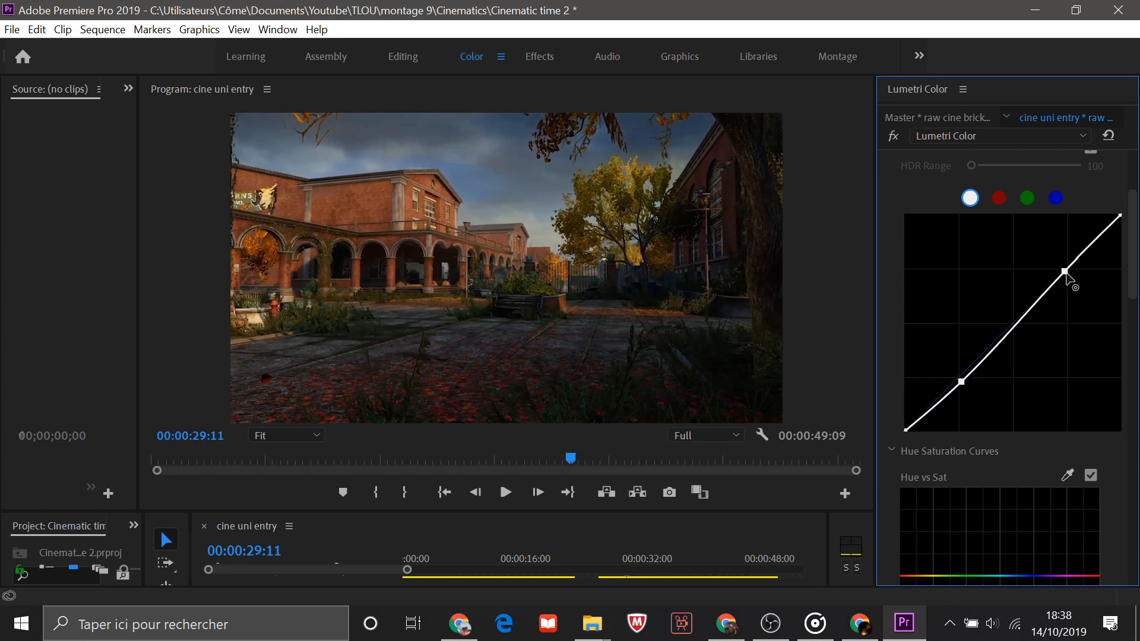
drag(1065, 273, 1061, 268)
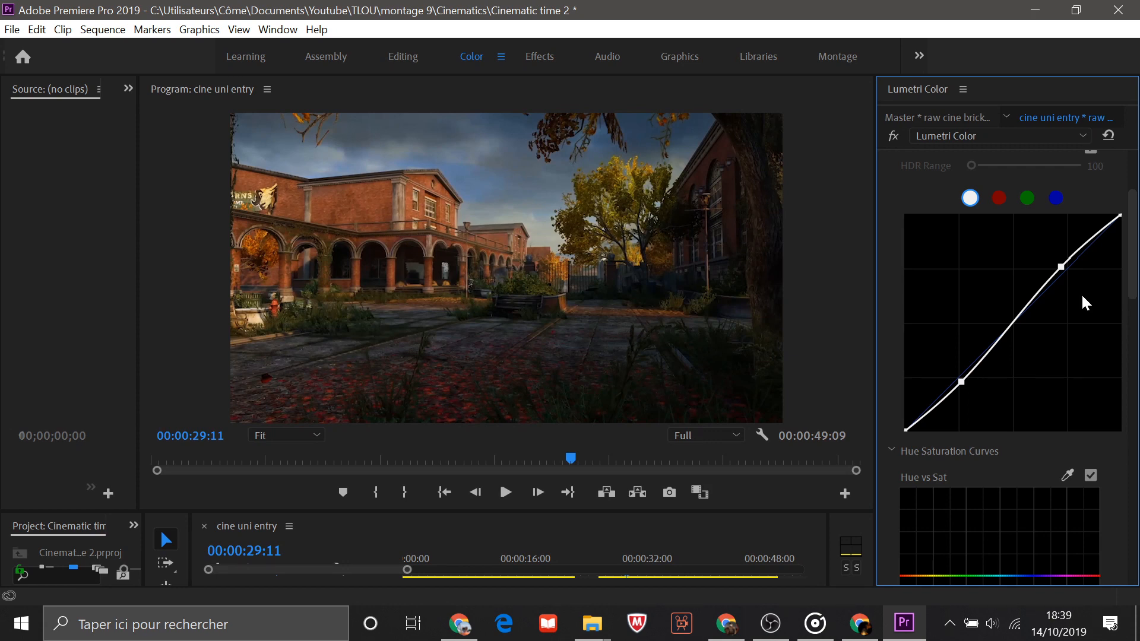
Step: Raise the white curve's shadow point slightly, toggling RGB Curves off and on to compare the image
scroll(1085, 238, up, 1)
click(1090, 183)
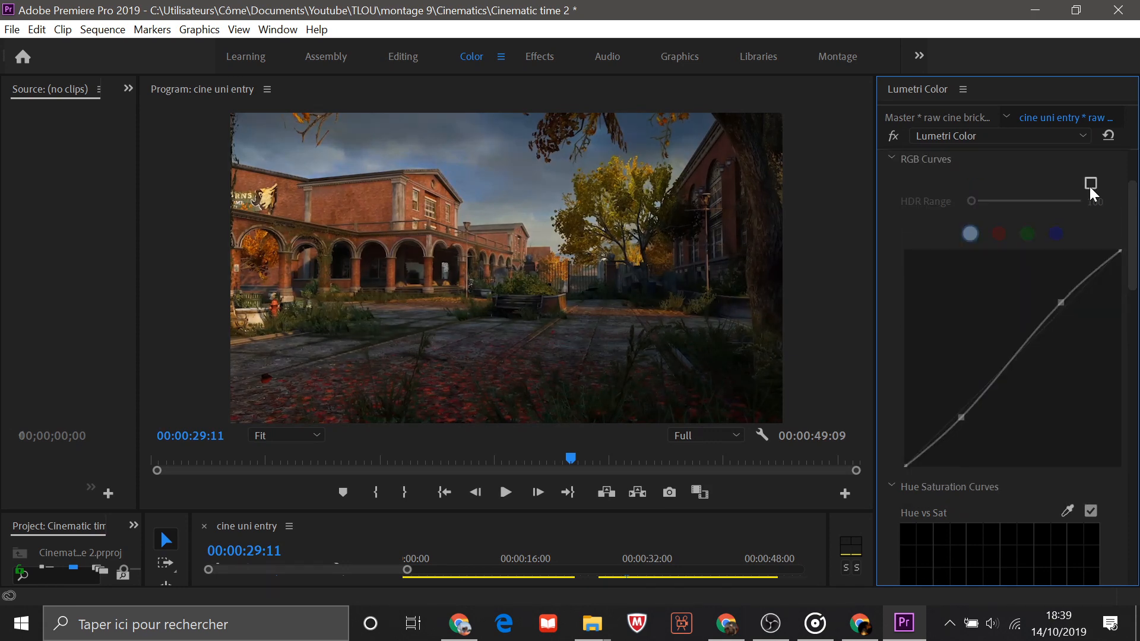
click(1090, 186)
click(1089, 184)
click(1089, 186)
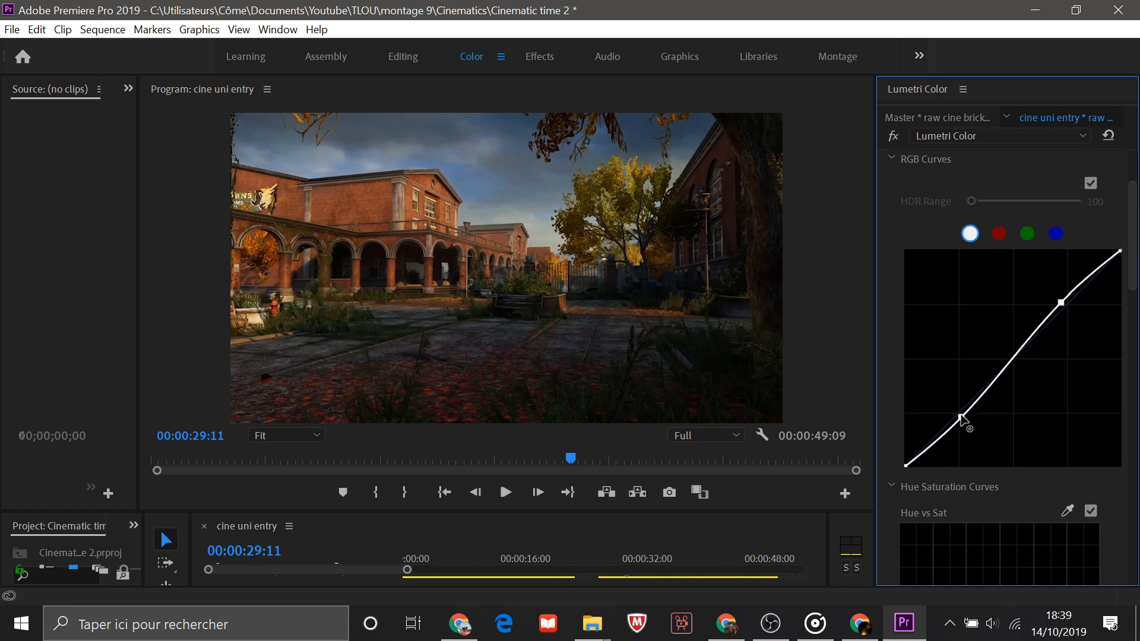
click(961, 415)
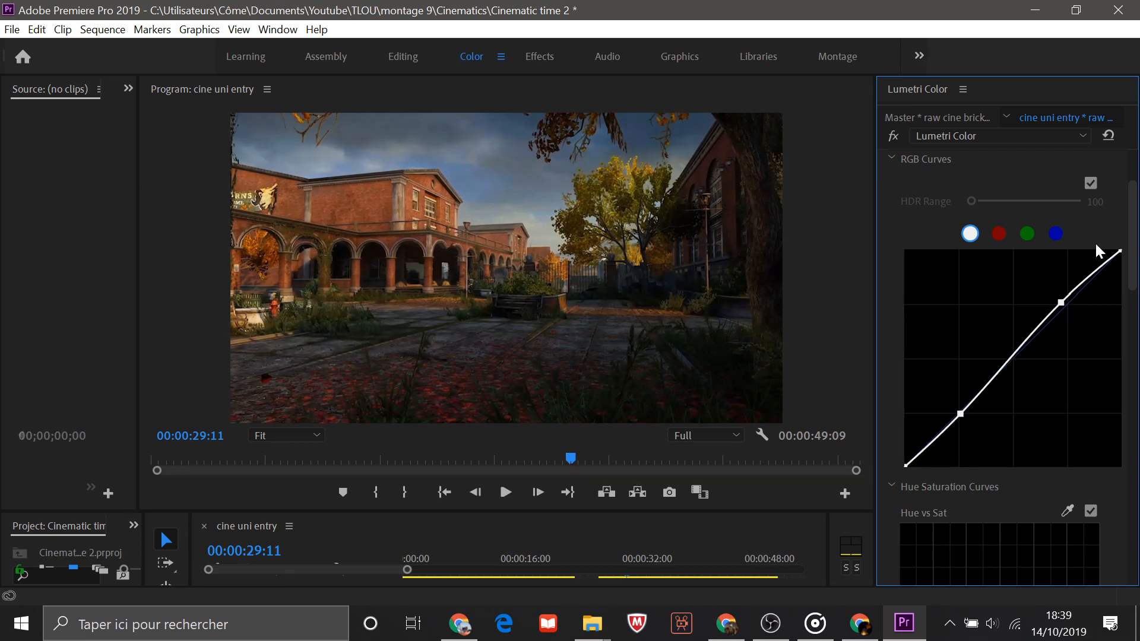
click(1090, 184)
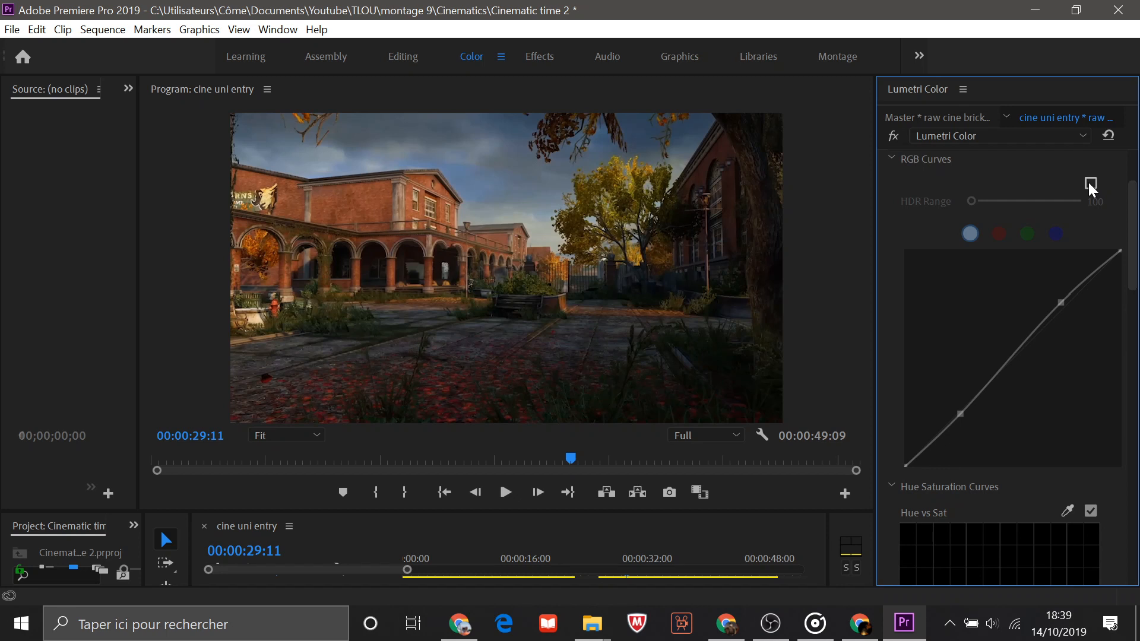
click(1091, 184)
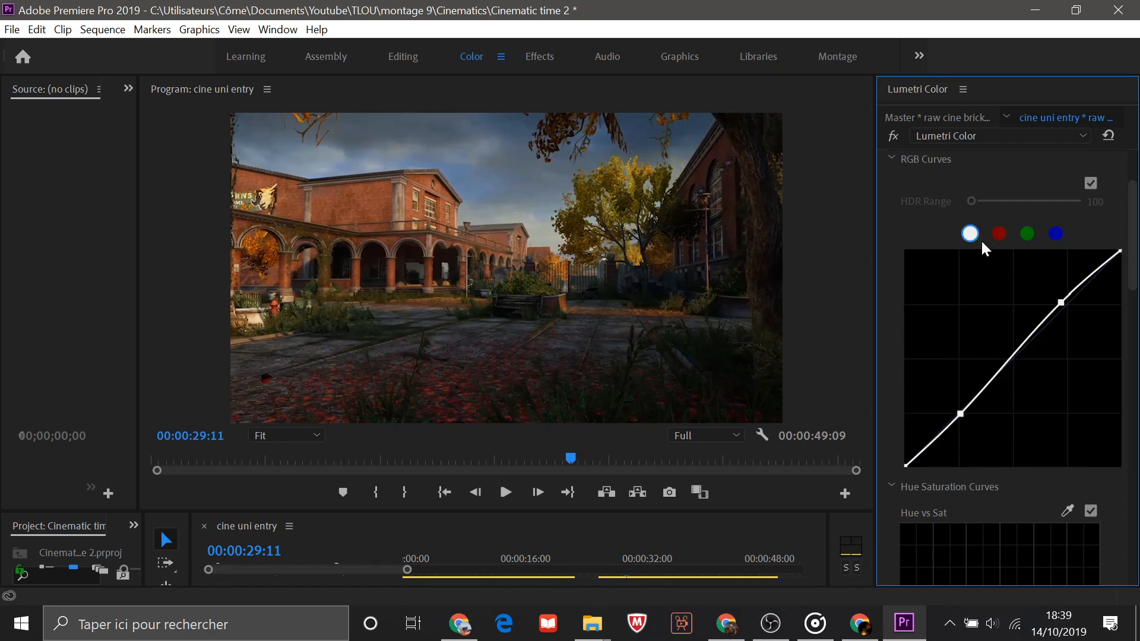
Step: Scrub towards the clip's end and shape the red curve with an anchored midpoint and a raised highlight point
click(998, 234)
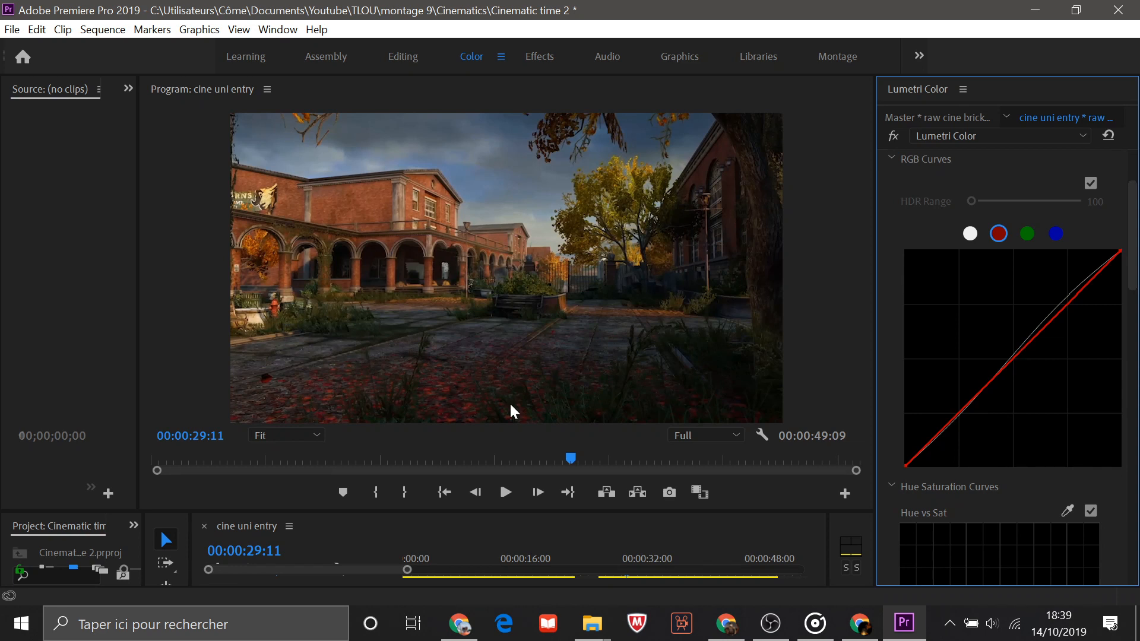
drag(570, 458, 703, 453)
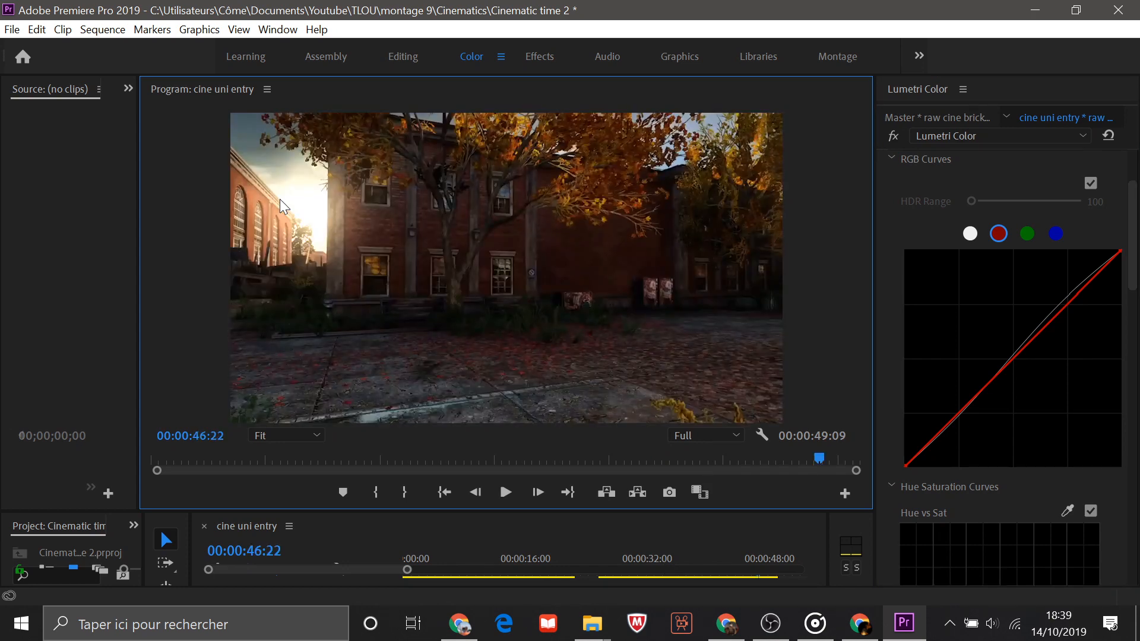
click(844, 459)
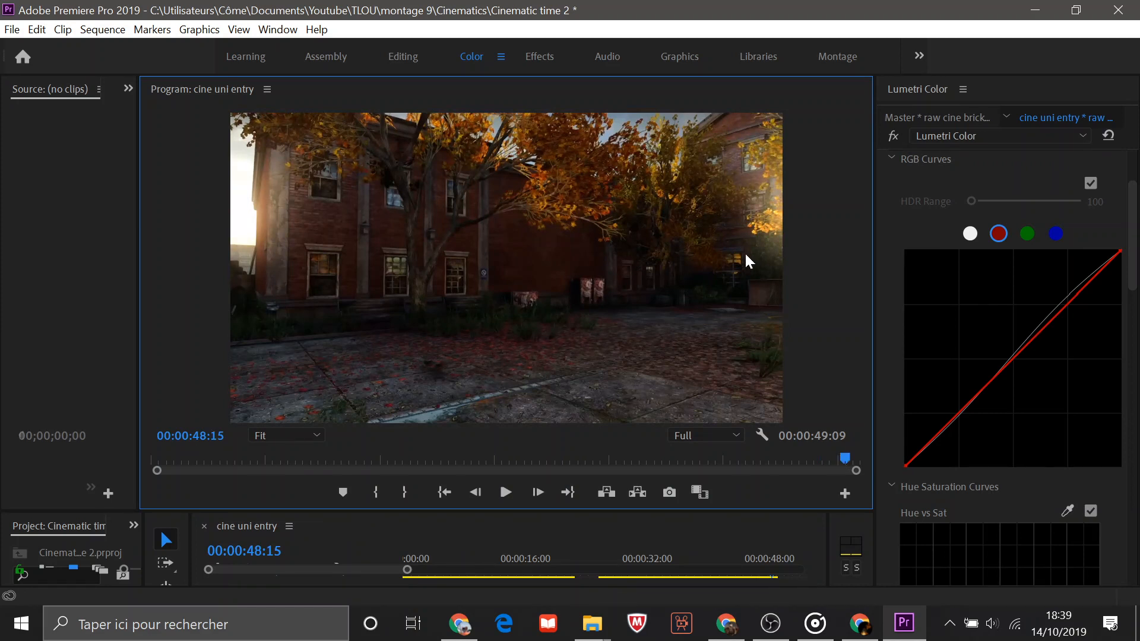
drag(805, 459, 694, 460)
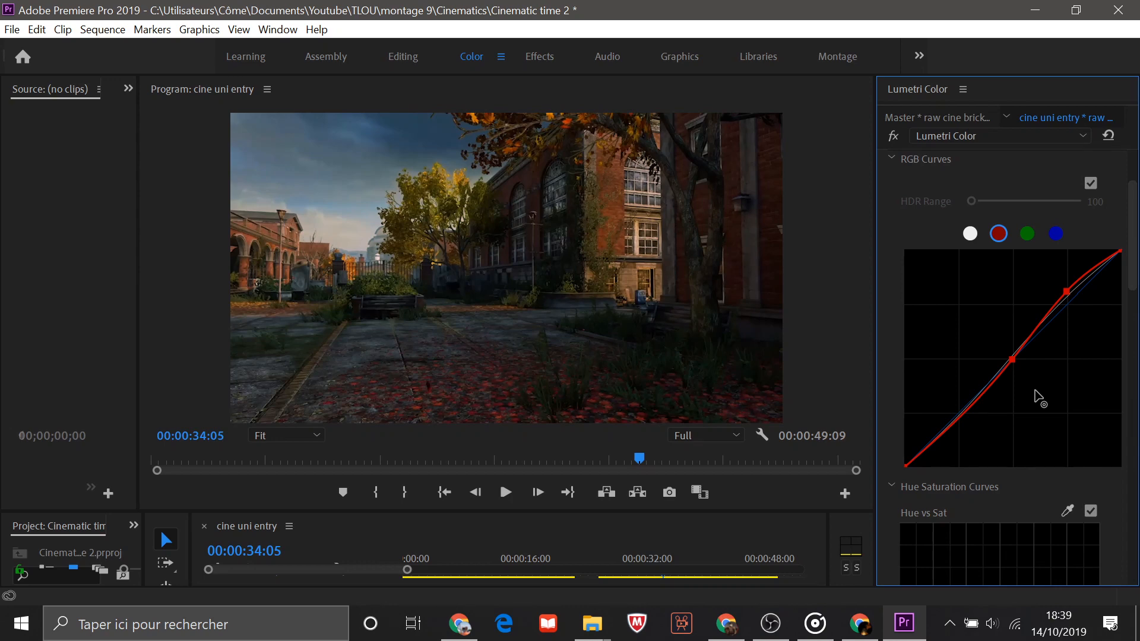
Step: Preview the brick buildings clip at 00:00:36:20, 00:00:29:28 and 00:00:46:02 to judge the red curve
drag(676, 458, 619, 458)
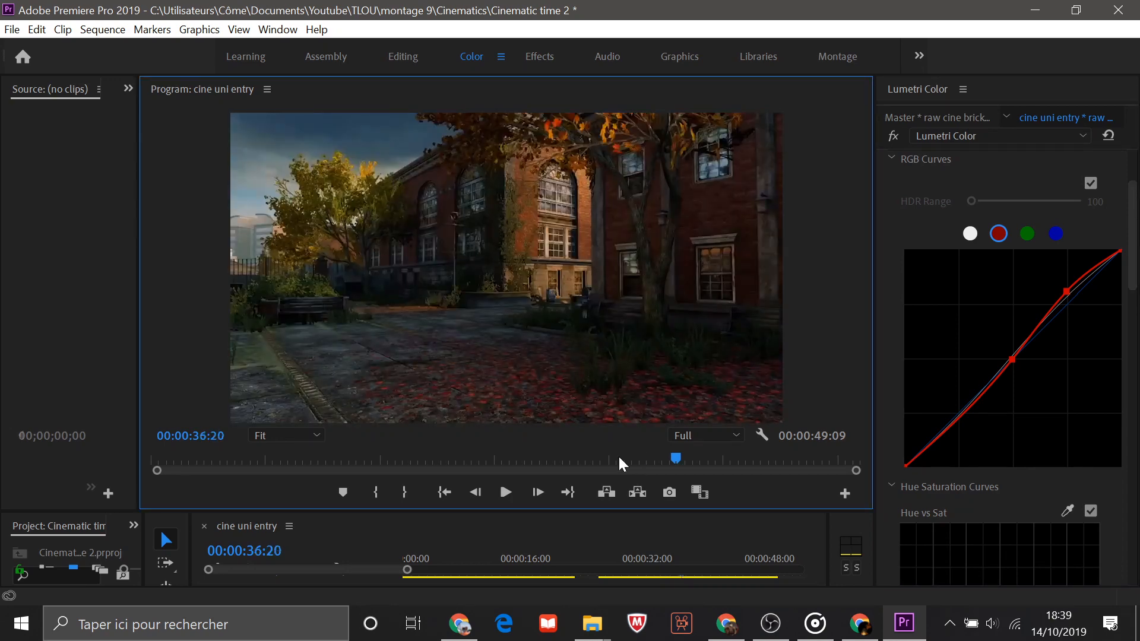
click(578, 456)
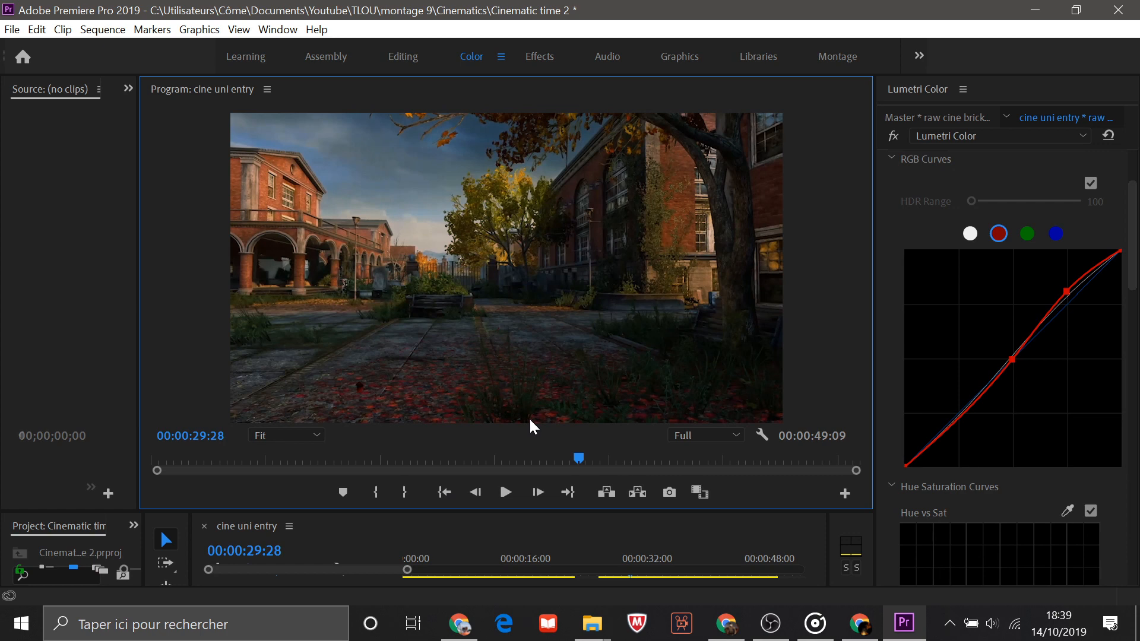
click(817, 462)
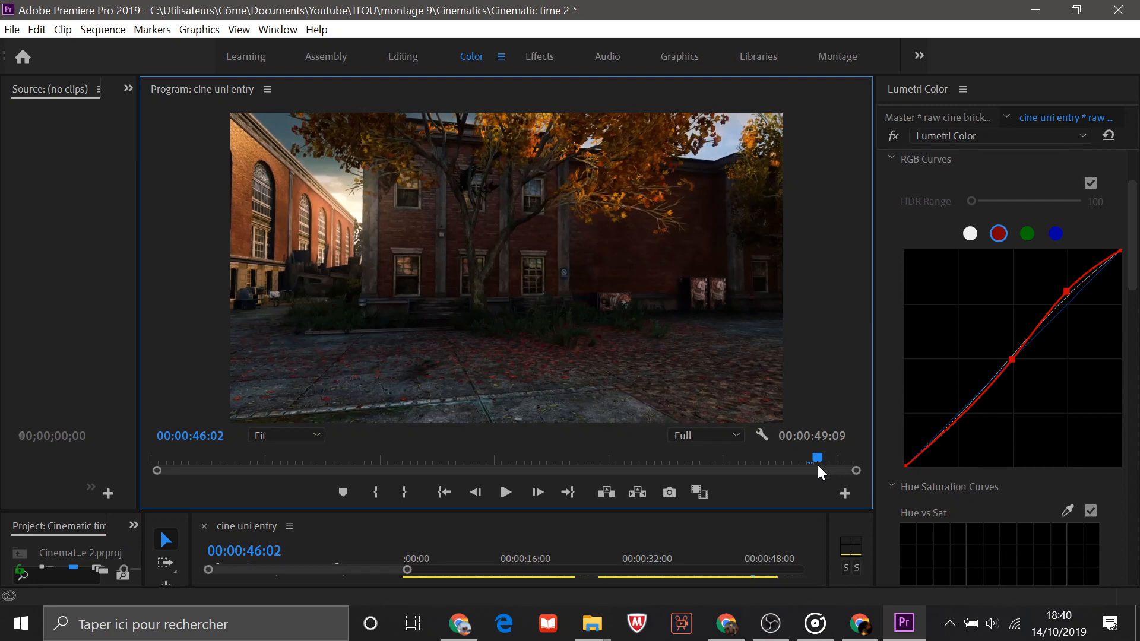
Step: Lower a shadow point on the blue curve beneath its anchor point and preview the clip at 00:00:29:10
click(943, 429)
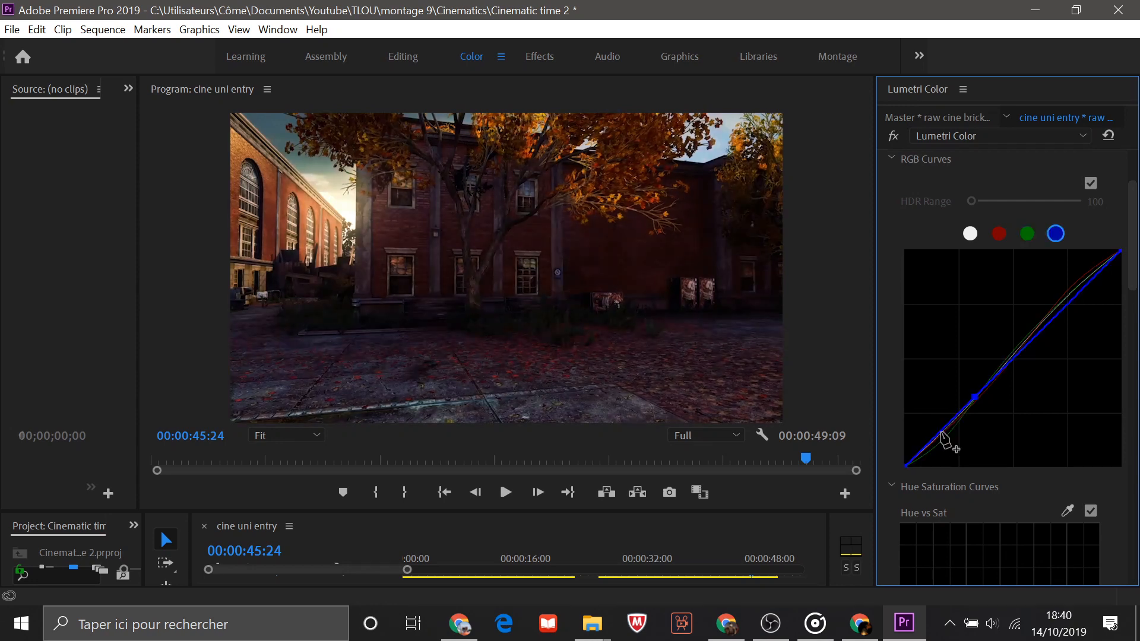
drag(941, 433, 944, 439)
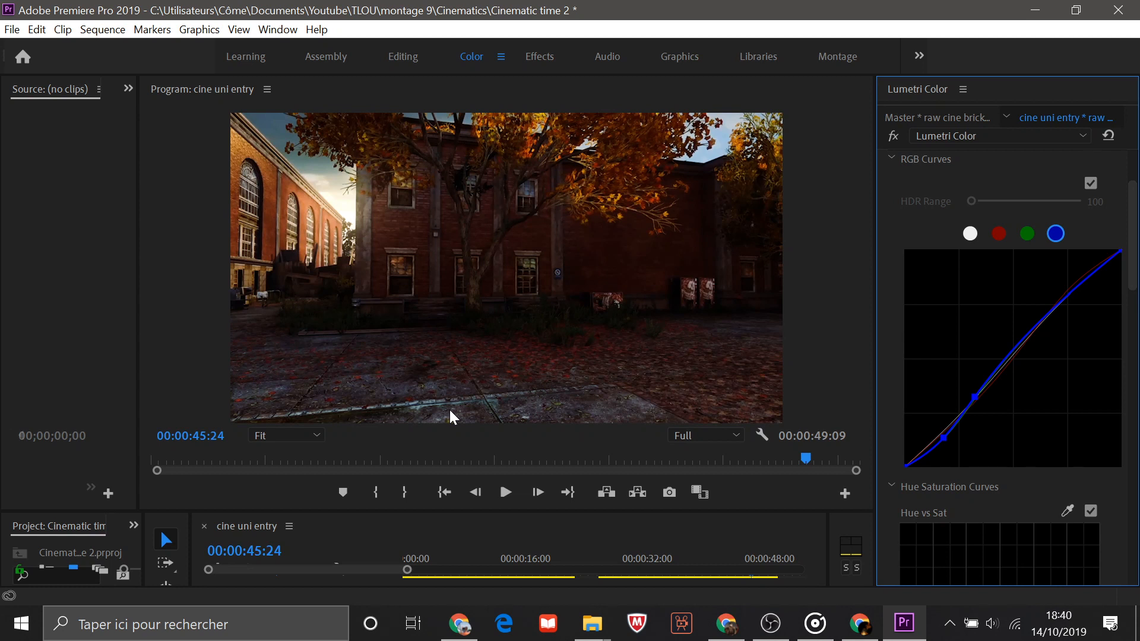
click(512, 461)
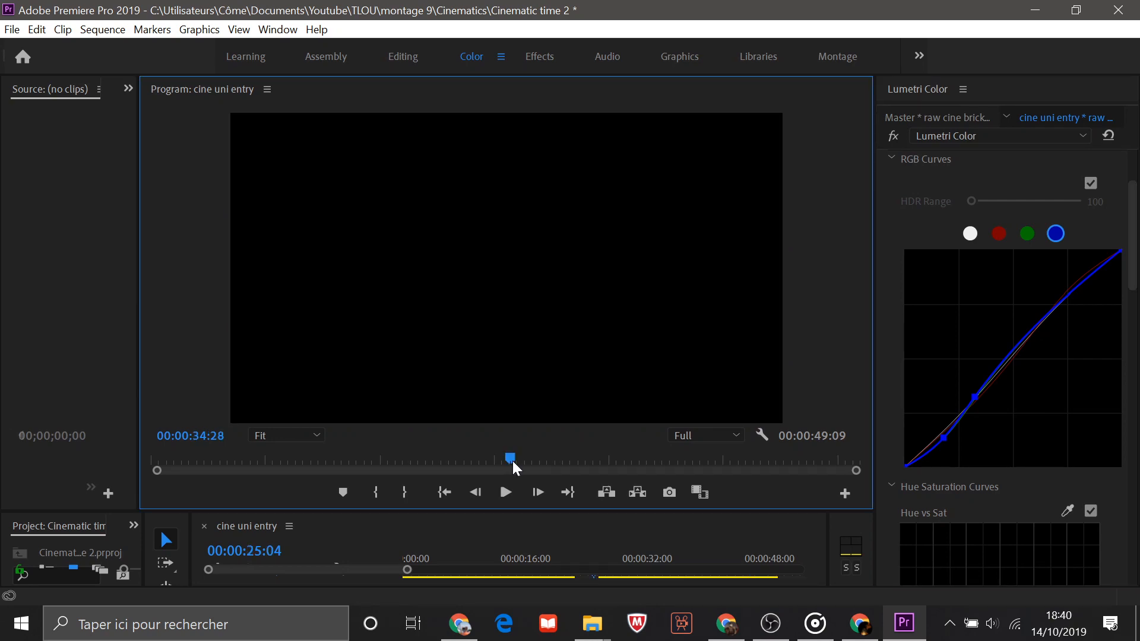
drag(512, 461, 570, 461)
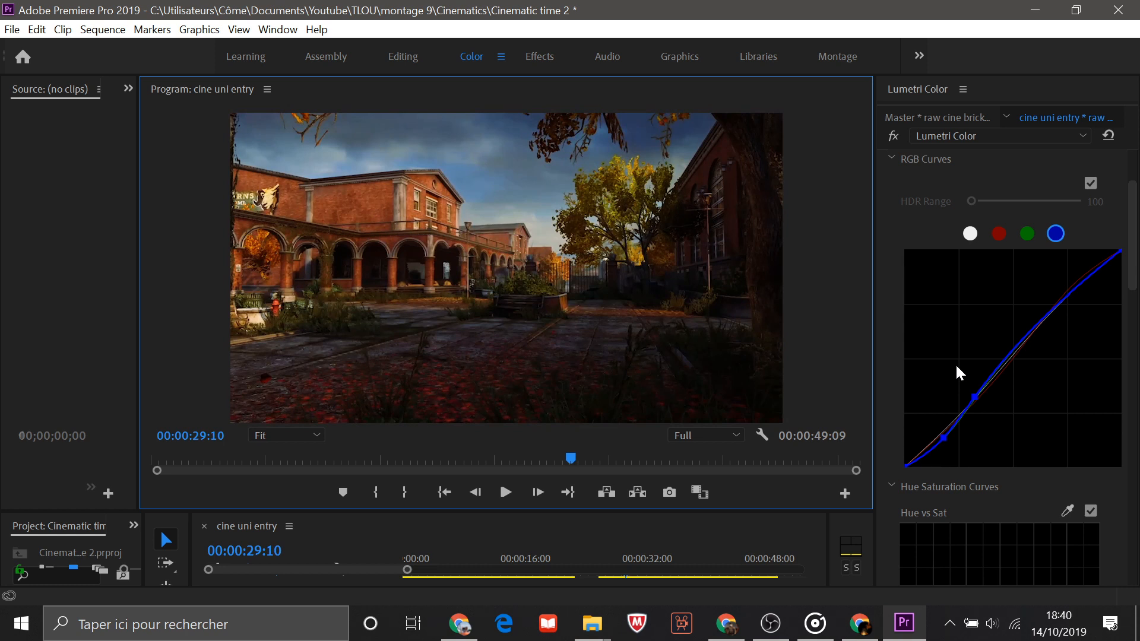
Step: Raise the green curve's shadow point slightly, and fine-tune the blue curve's shadow point beneath its anchor
click(1029, 236)
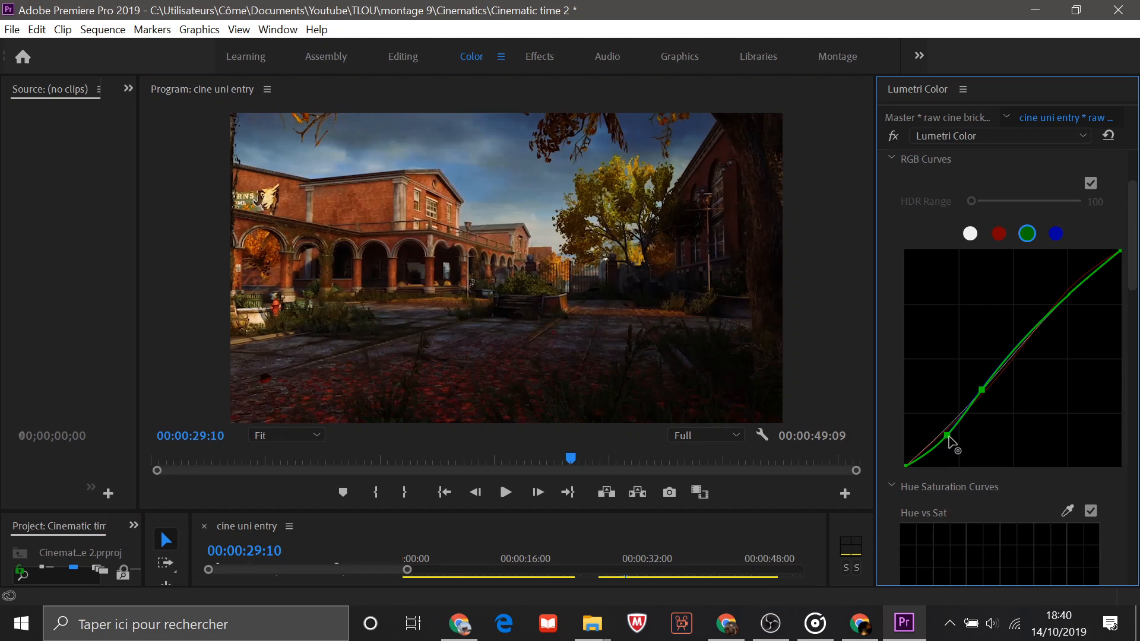
drag(948, 441, 944, 438)
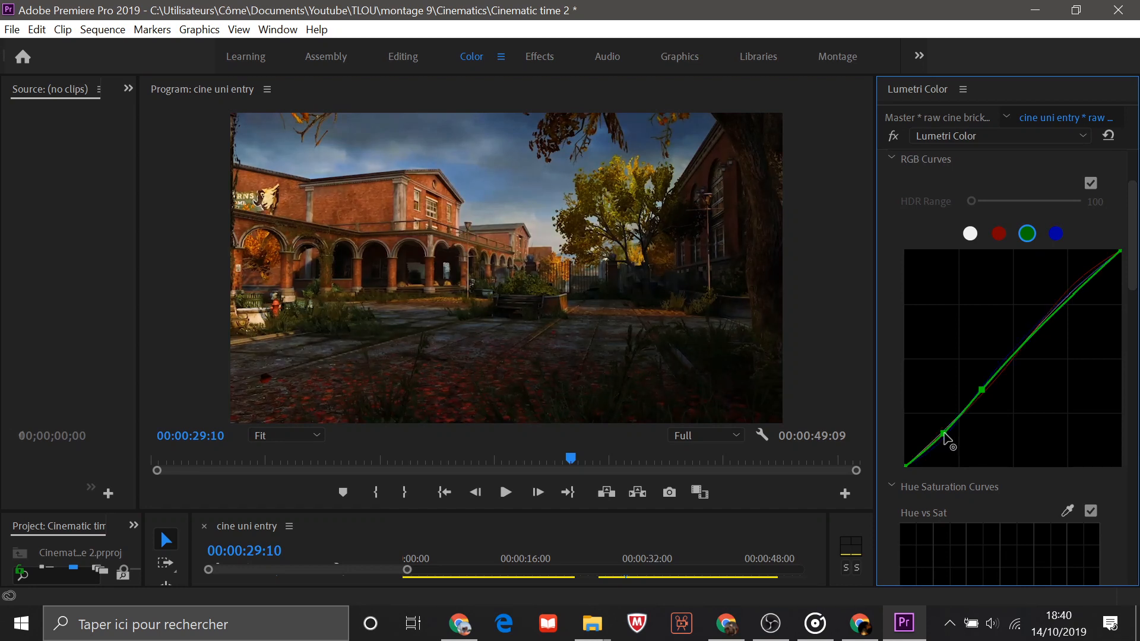
click(1055, 233)
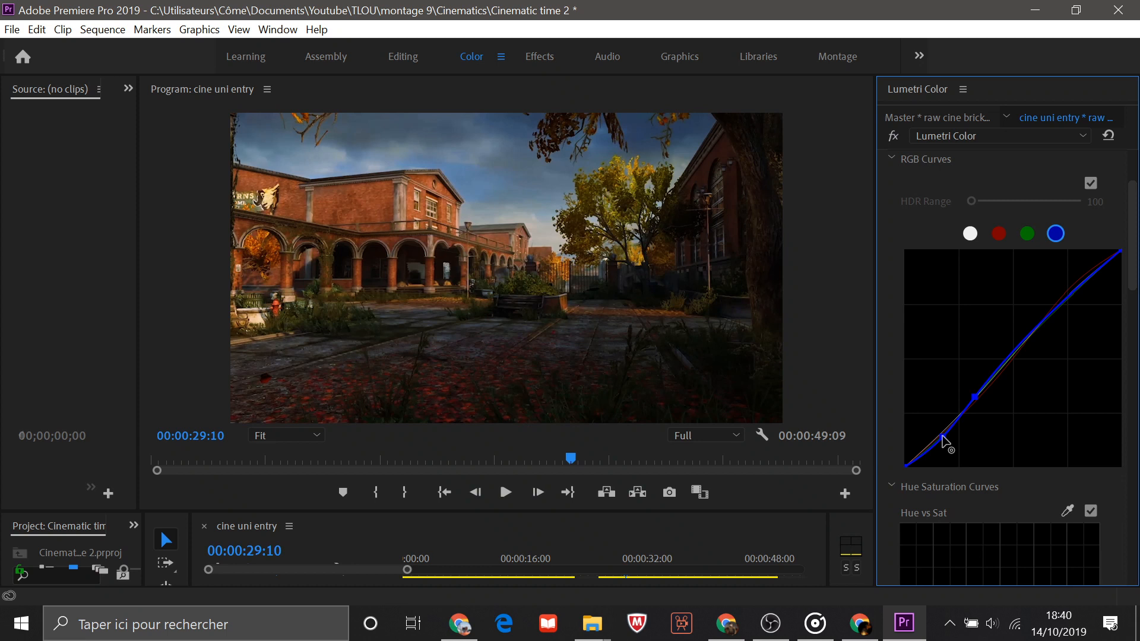
click(942, 437)
Step: Shape the Hue vs Sat curve with anchor points, lowering saturation for orange-red and green and raising it slightly for yellow
scroll(1043, 384, down, 3)
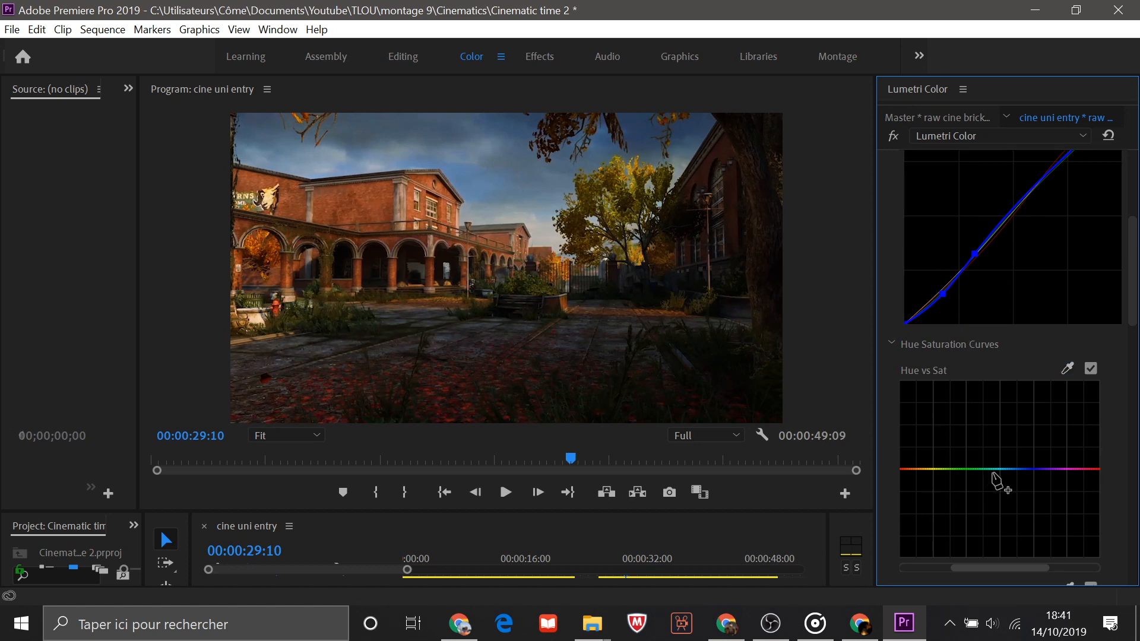
click(916, 469)
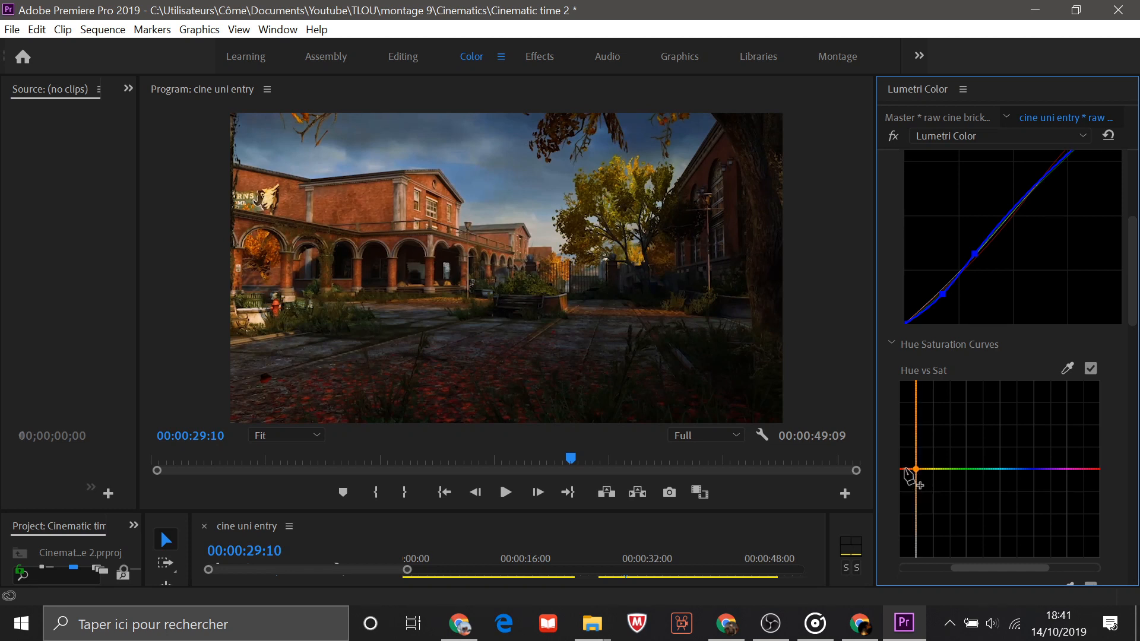
click(1093, 469)
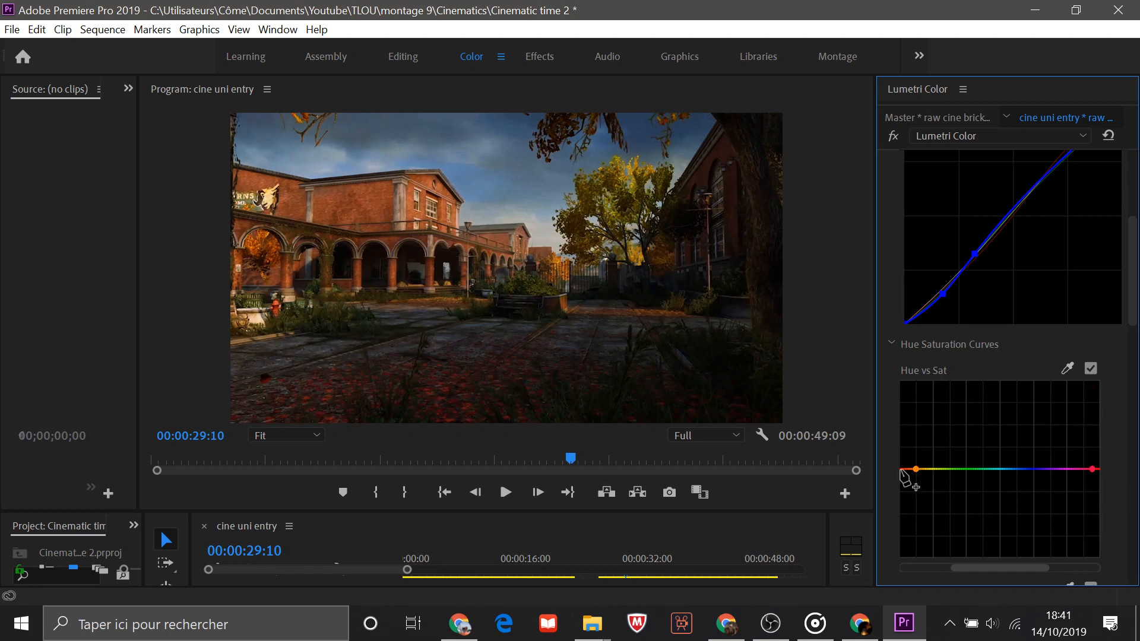
mouse_move(901, 470)
mouse_down()
mouse_move(915, 559)
mouse_move(901, 549)
mouse_move(906, 481)
mouse_up()
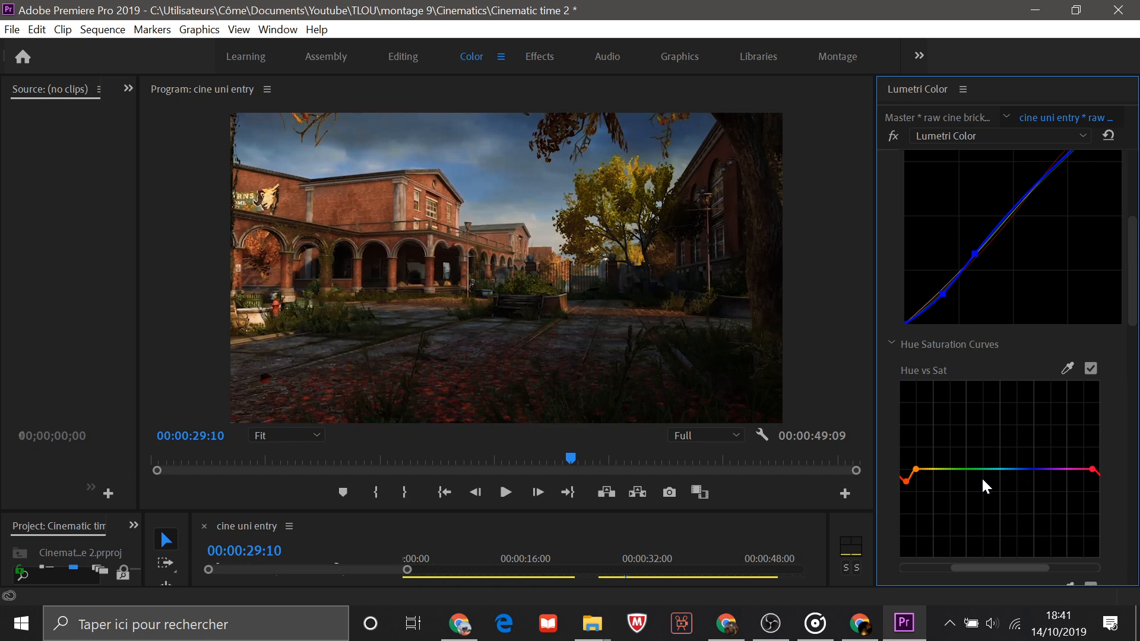
click(941, 469)
drag(961, 469, 929, 462)
Step: Preview the brick buildings clip between 00:00:34:16 and 00:00:46:24 to judge the Hue vs Sat changes, ending at 00:00:36:27
click(644, 465)
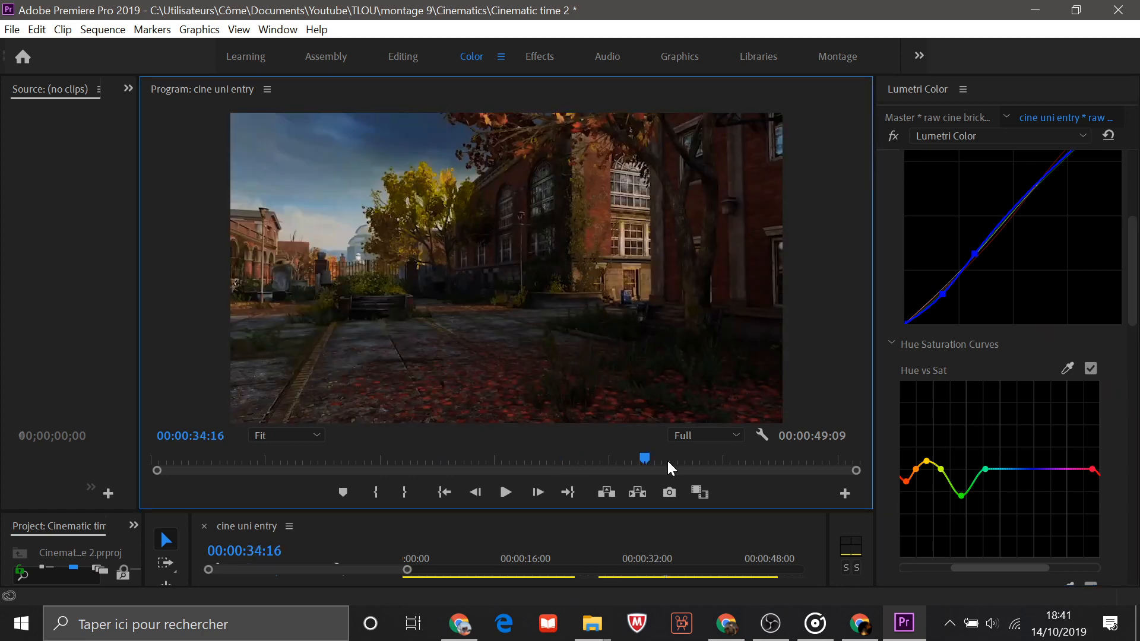
click(689, 461)
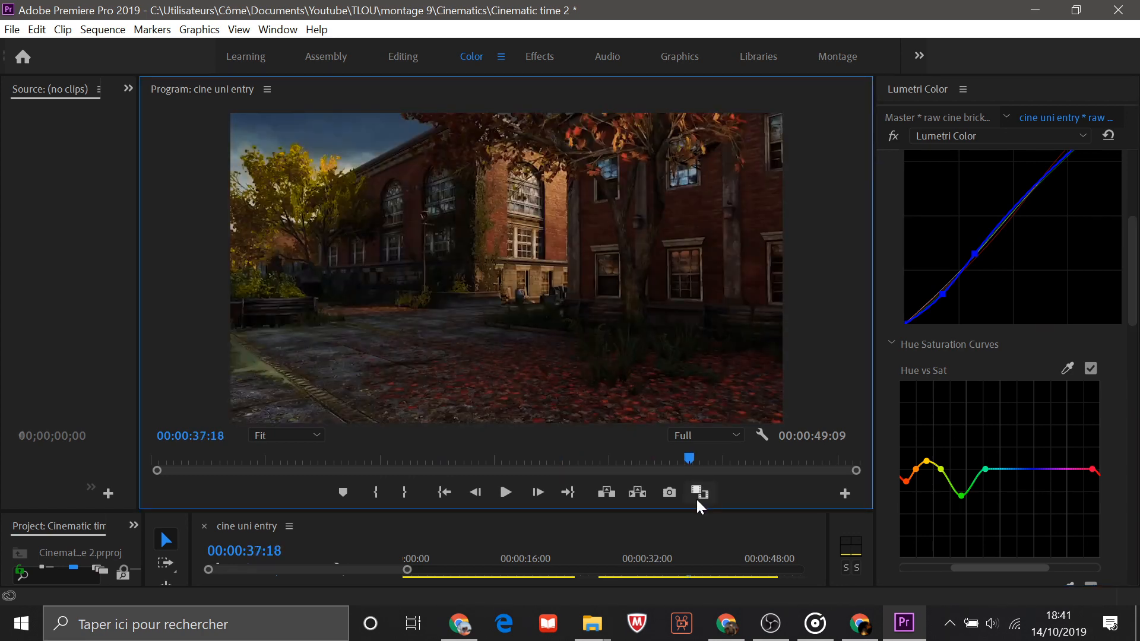
click(732, 461)
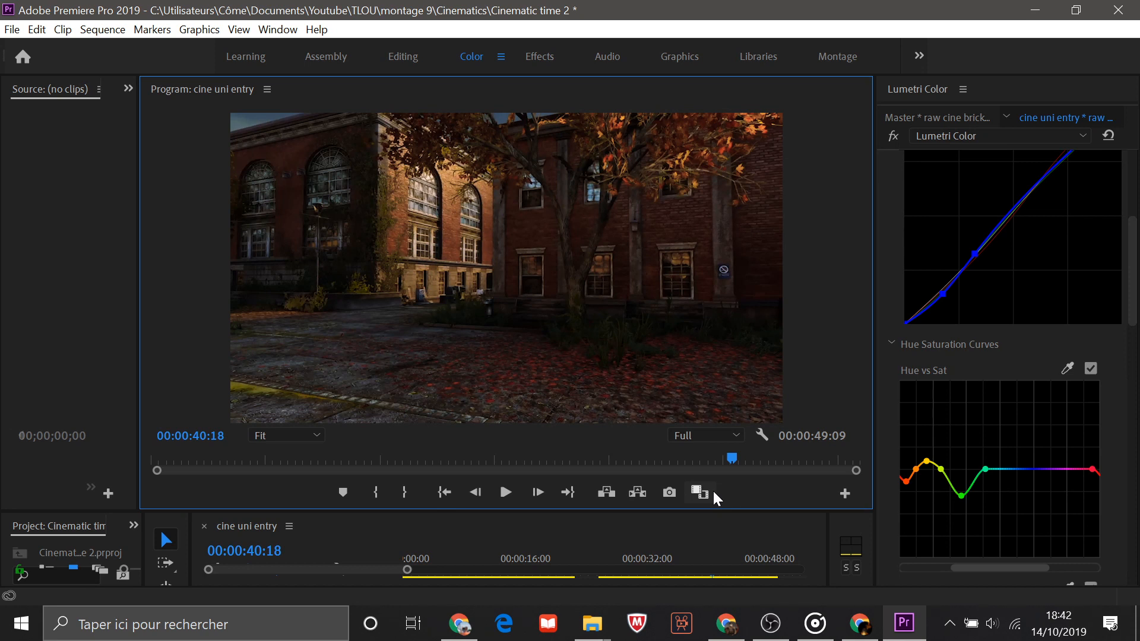
scroll(861, 400, down, 3)
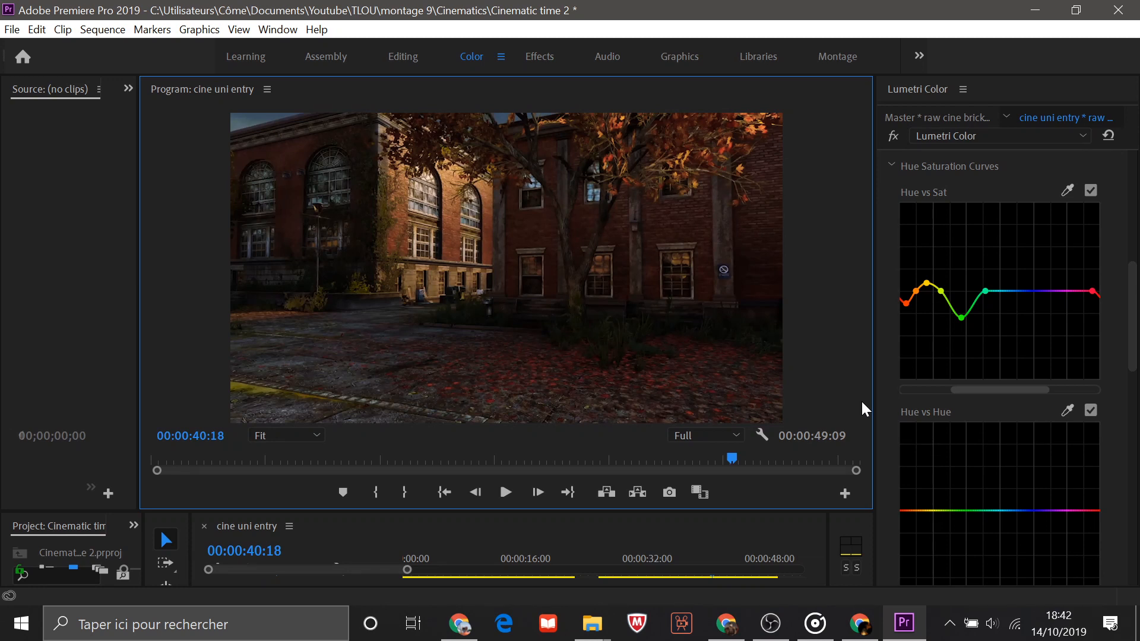
scroll(861, 400, down, 3)
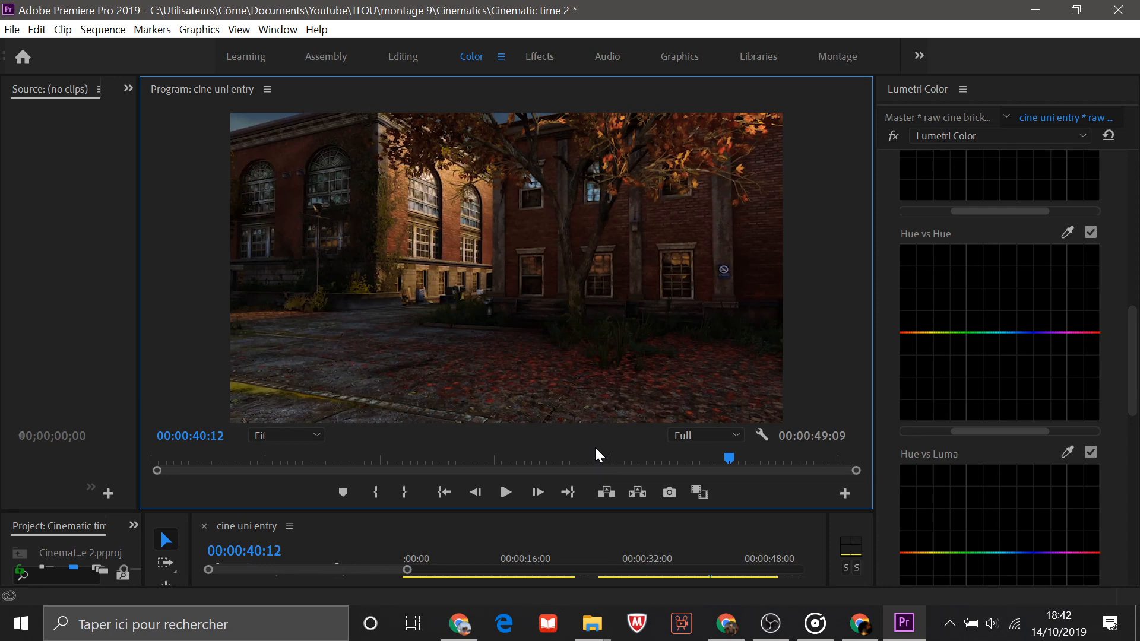
drag(595, 452, 757, 458)
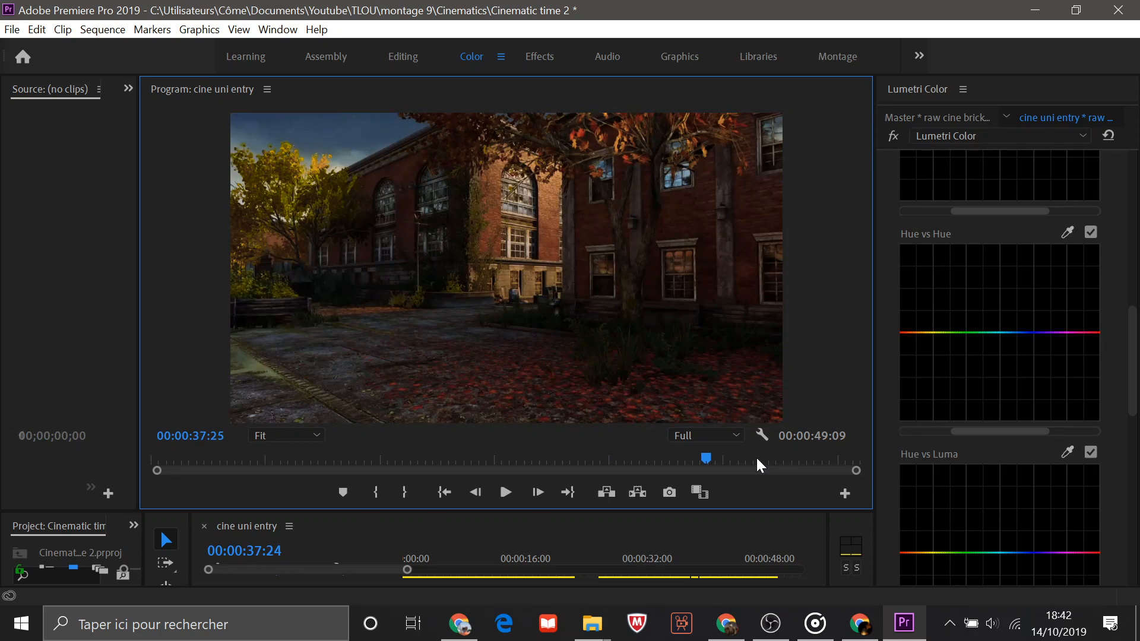
drag(757, 460, 797, 456)
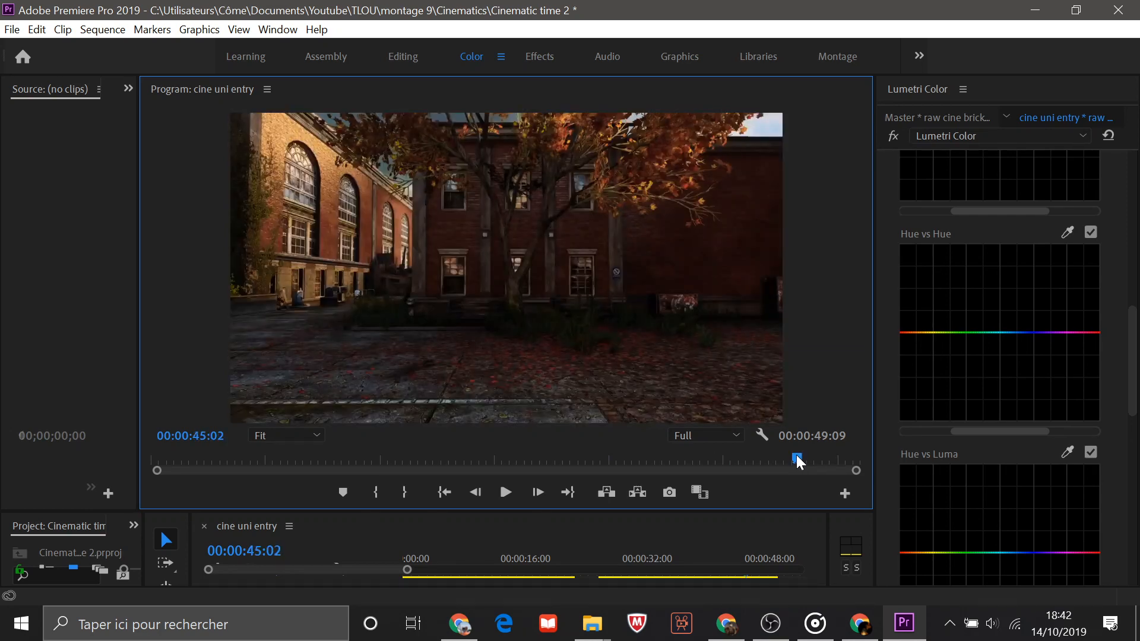
drag(796, 455, 817, 456)
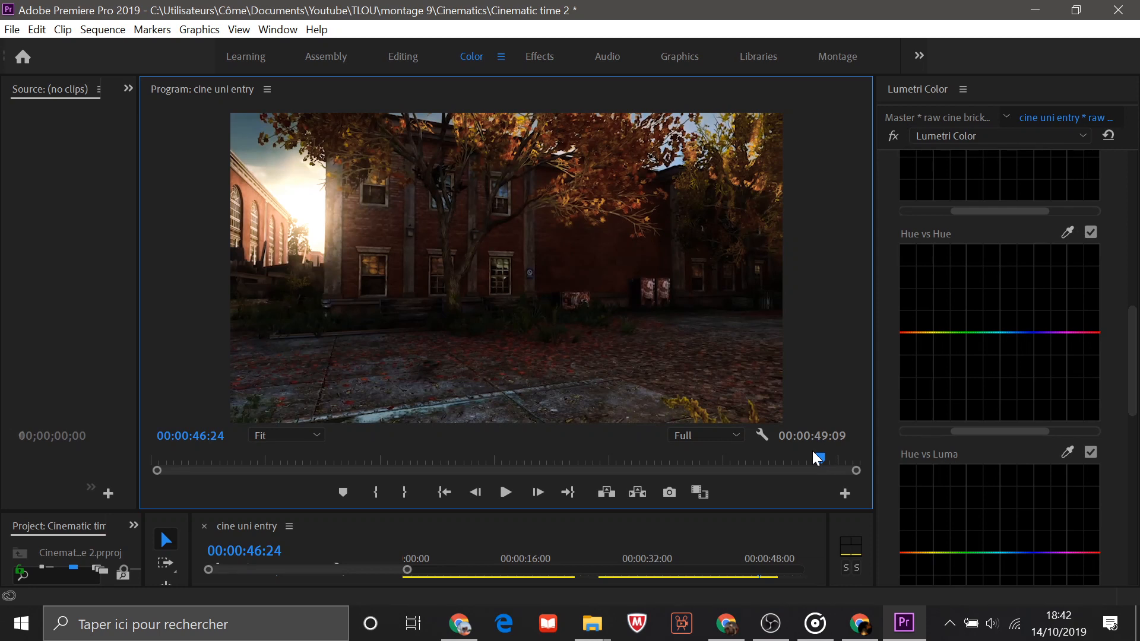
drag(818, 458, 679, 457)
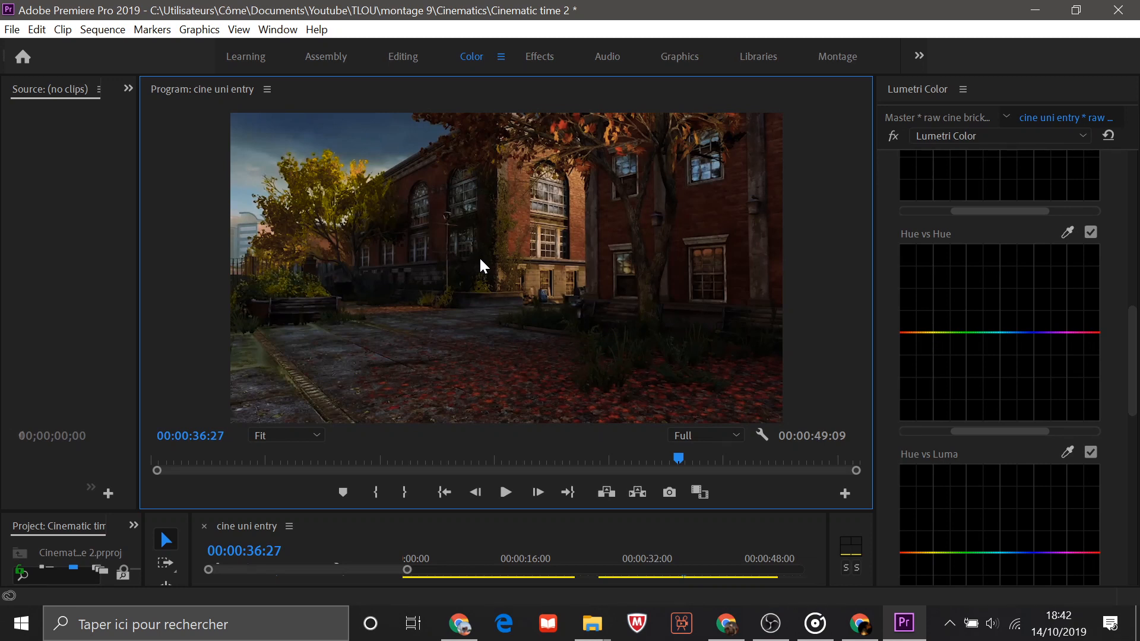
Step: Shape the Hue vs Luma curve with anchor points, brightening the orange-red hues and slightly darkening the greens
scroll(997, 386, down, 2)
click(907, 435)
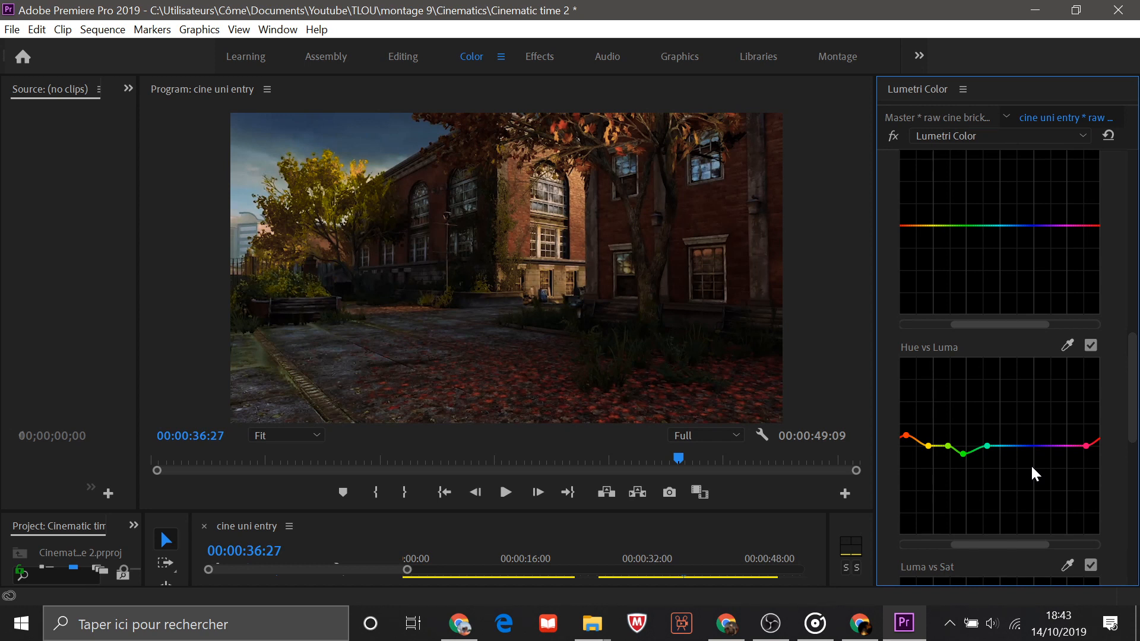
scroll(1032, 468, down, 3)
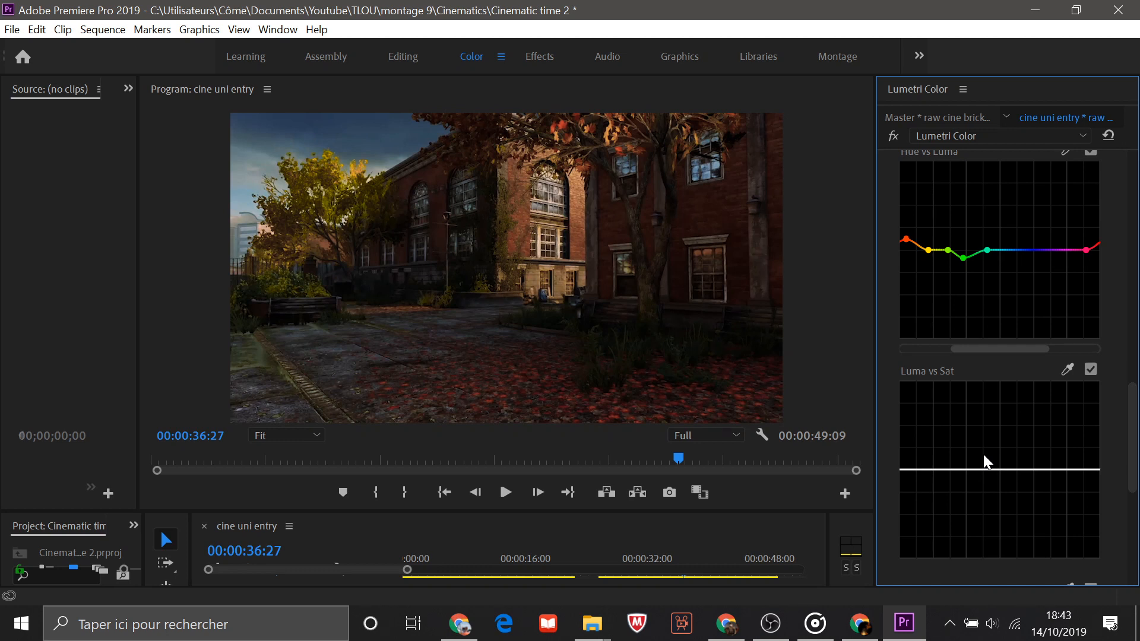
scroll(983, 454, down, 1)
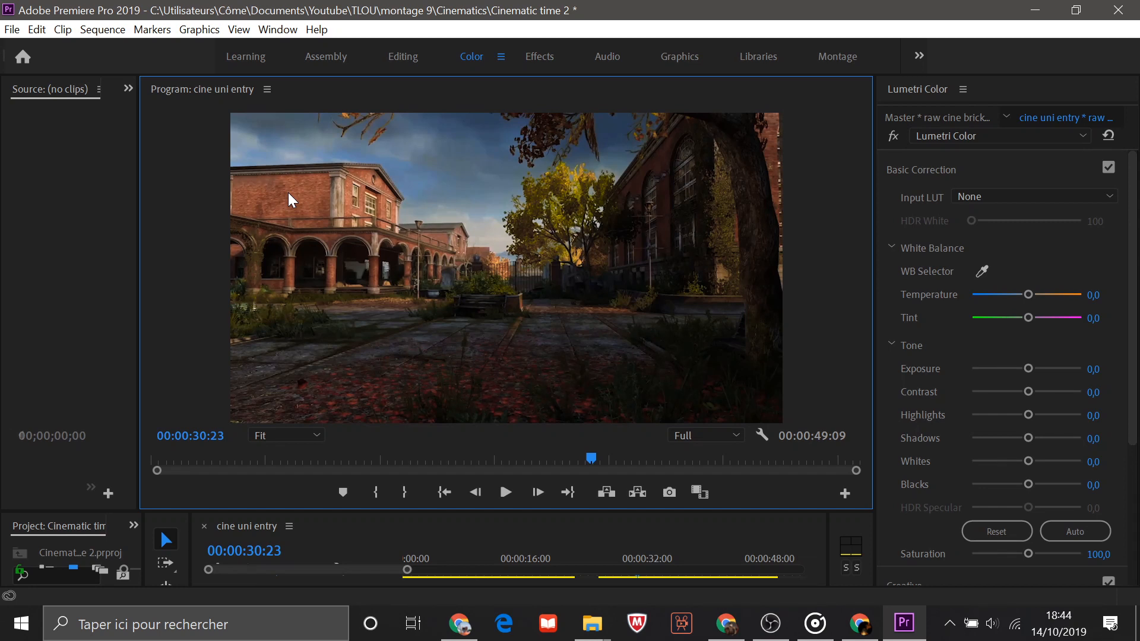
Step: Set the basic Exposure to 0,4 and the creative Vibrance to -17,7, previewing the clip around 00:00:31:15
scroll(891, 475, down, 10)
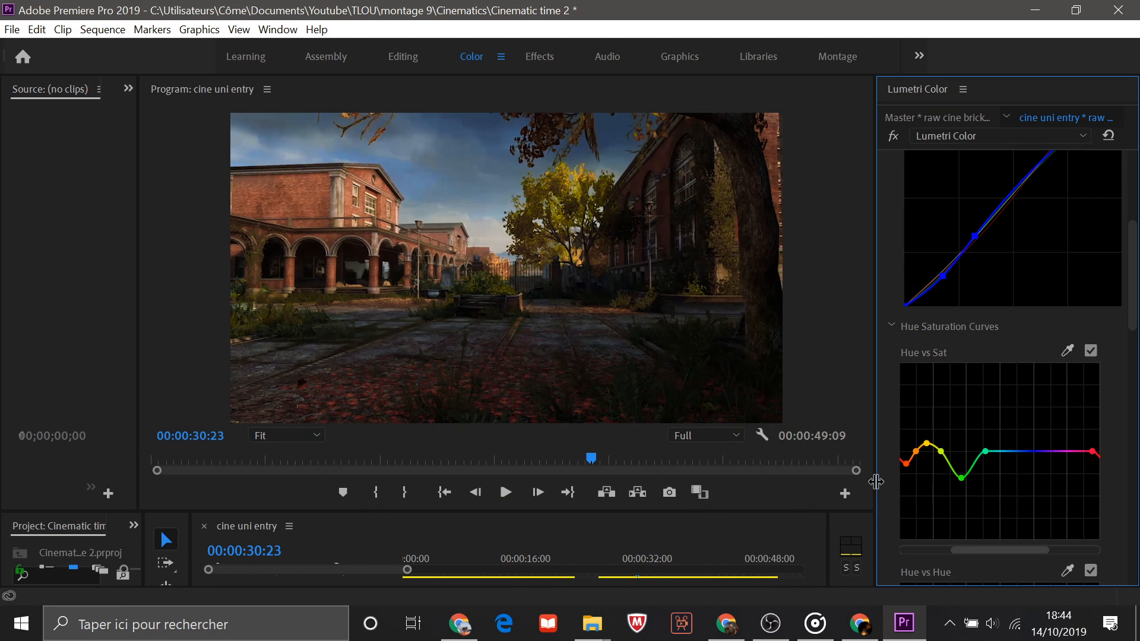
scroll(974, 186, up, 4)
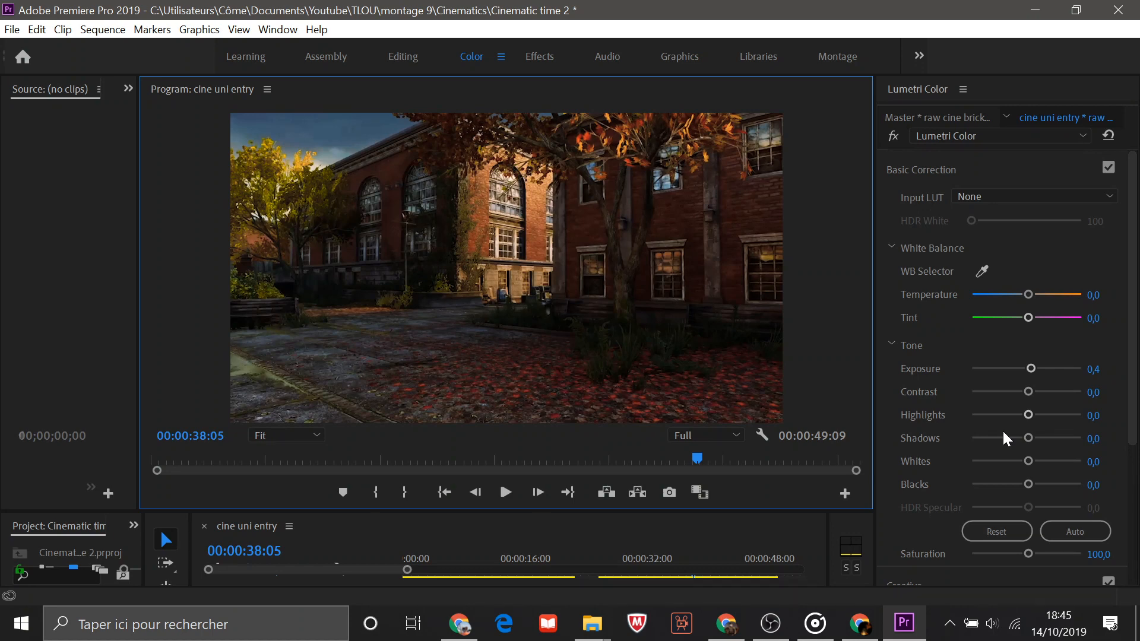
scroll(1002, 430, down, 10)
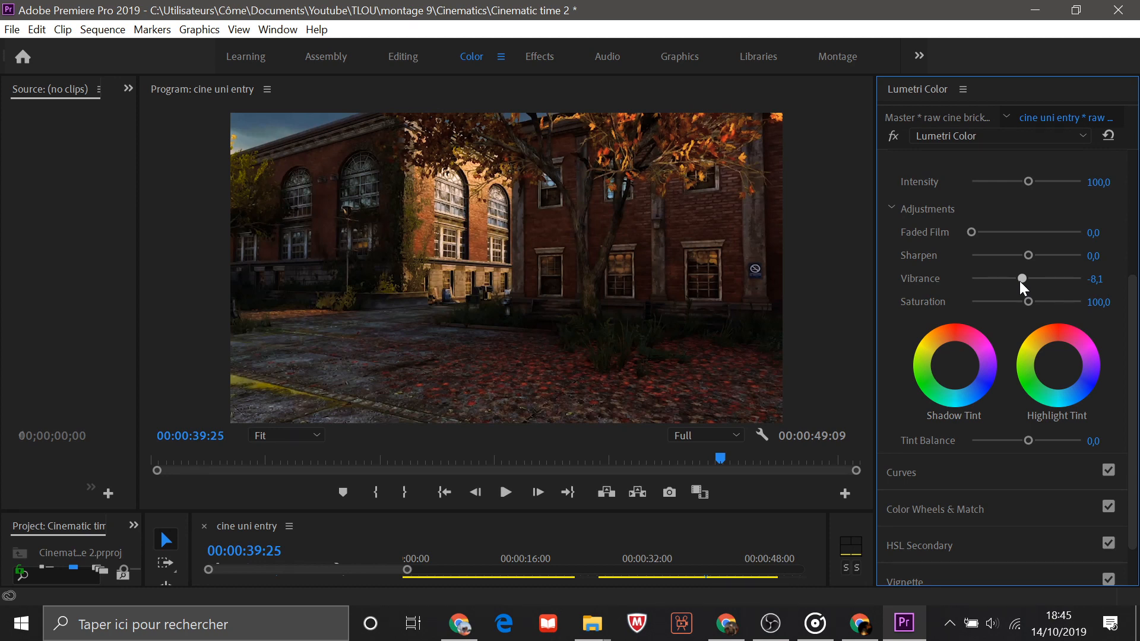
click(616, 460)
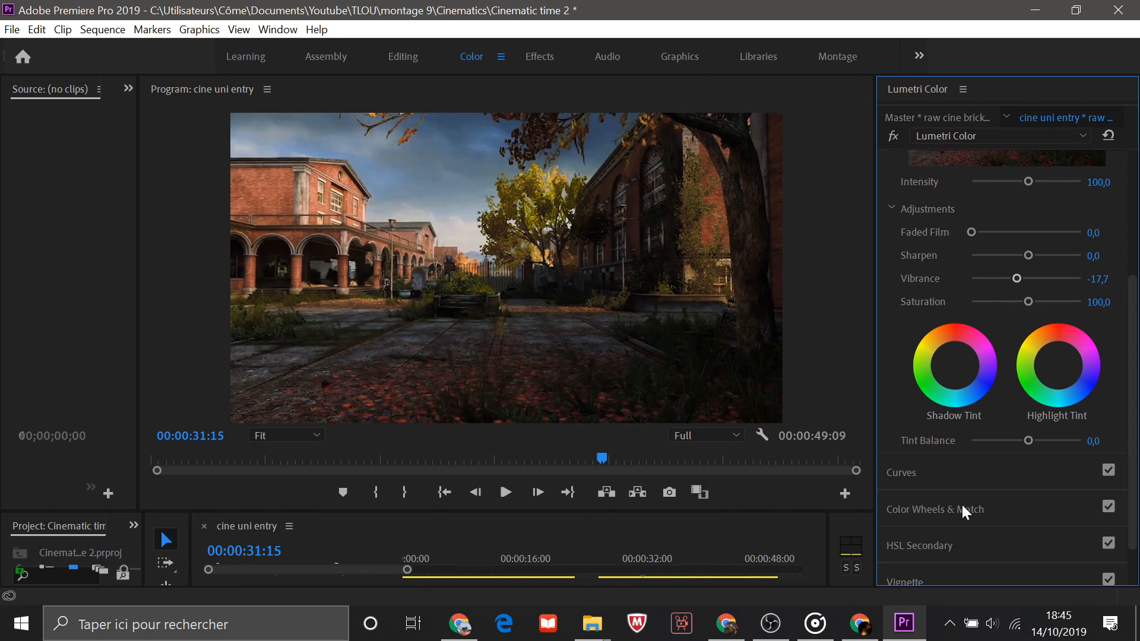
Step: Sample the blue sky at 00:00:30:19 as the HSL Secondary key colour
scroll(962, 504, down, 2)
click(666, 458)
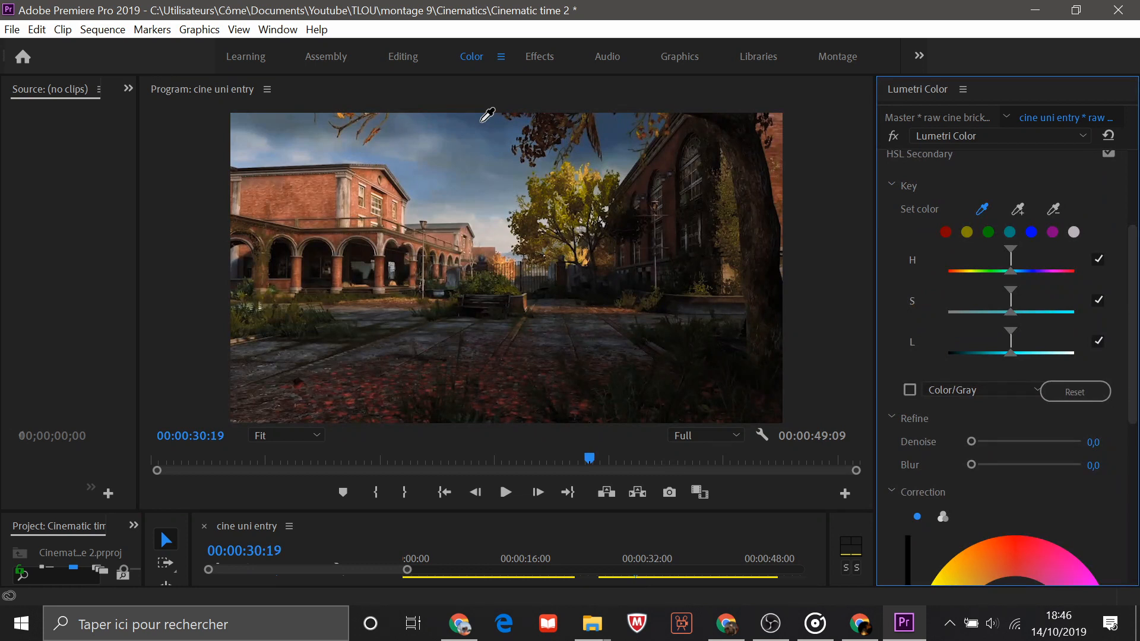
click(481, 121)
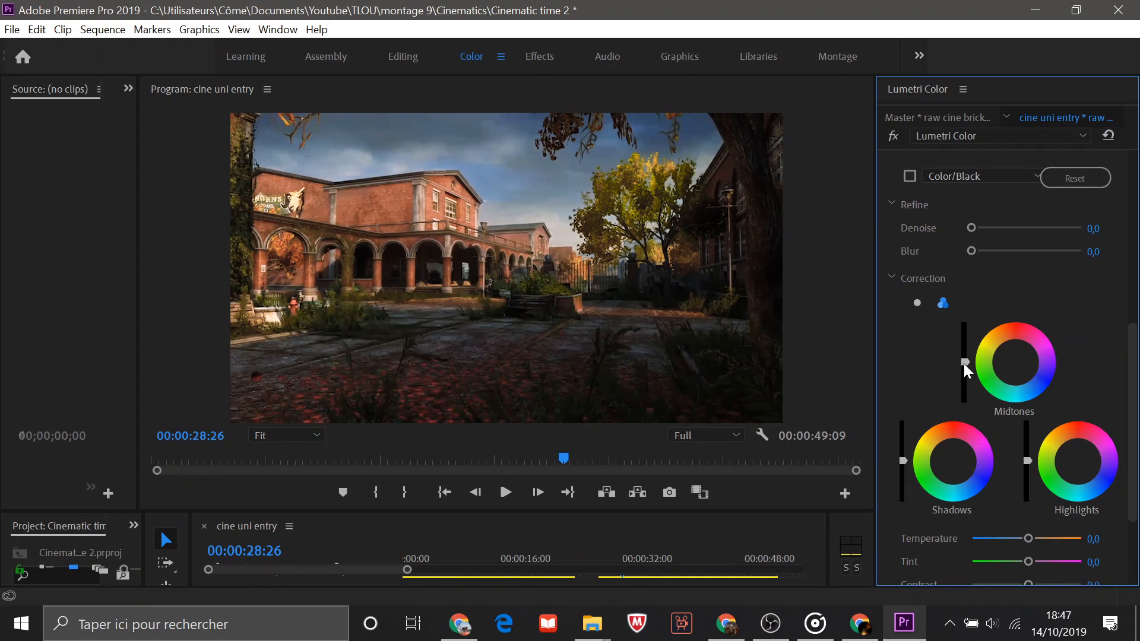
Step: Refine the sky key with Blur 22, lower its midtones and highlights, and set Temperature 48,4, Contrast -62,9, Sharpen -79 and Saturation 56,5
drag(964, 362, 964, 367)
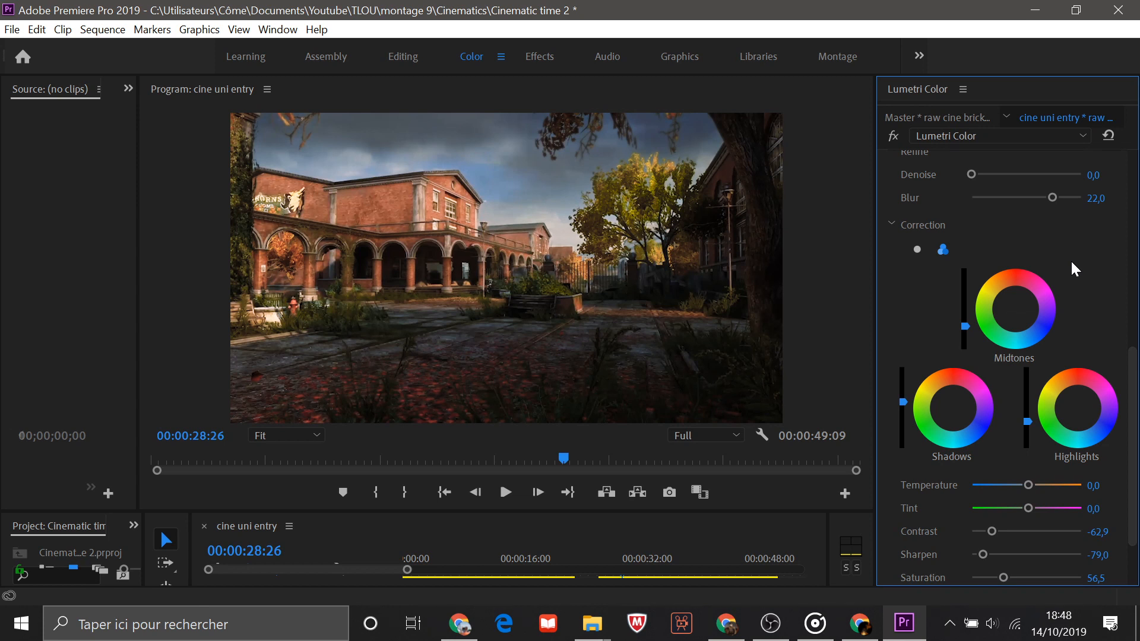
scroll(1071, 259, down, 3)
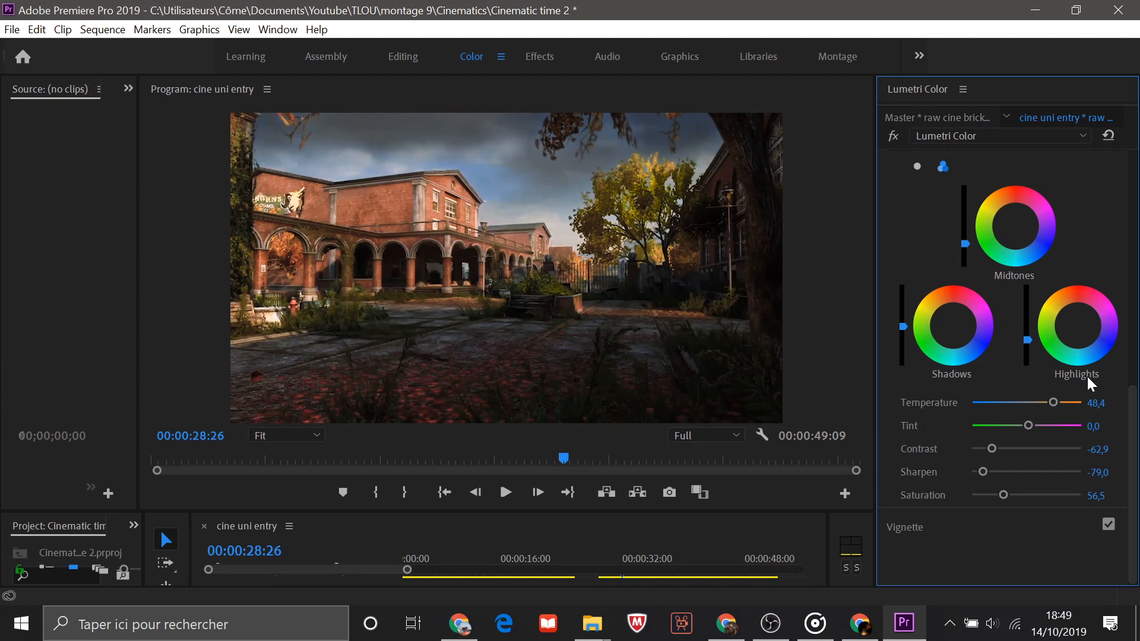
scroll(1089, 378, up, 10)
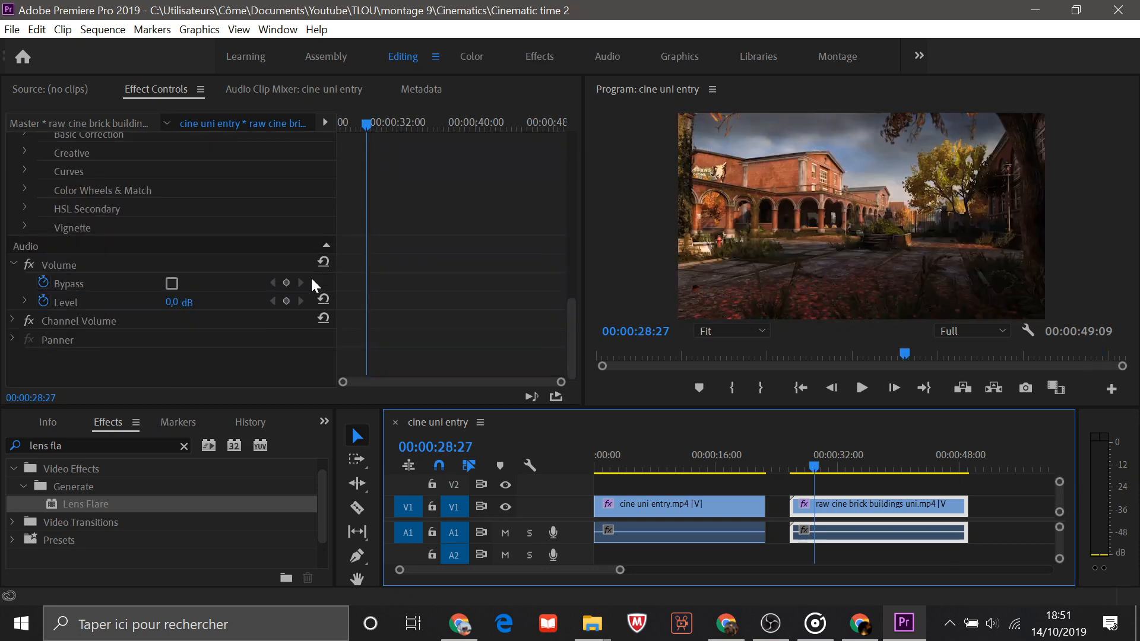
Step: Scrub through the 'cine uni entry' clip from its start to 00:00:18:14 to review its graded look
scroll(311, 277, up, 5)
click(622, 465)
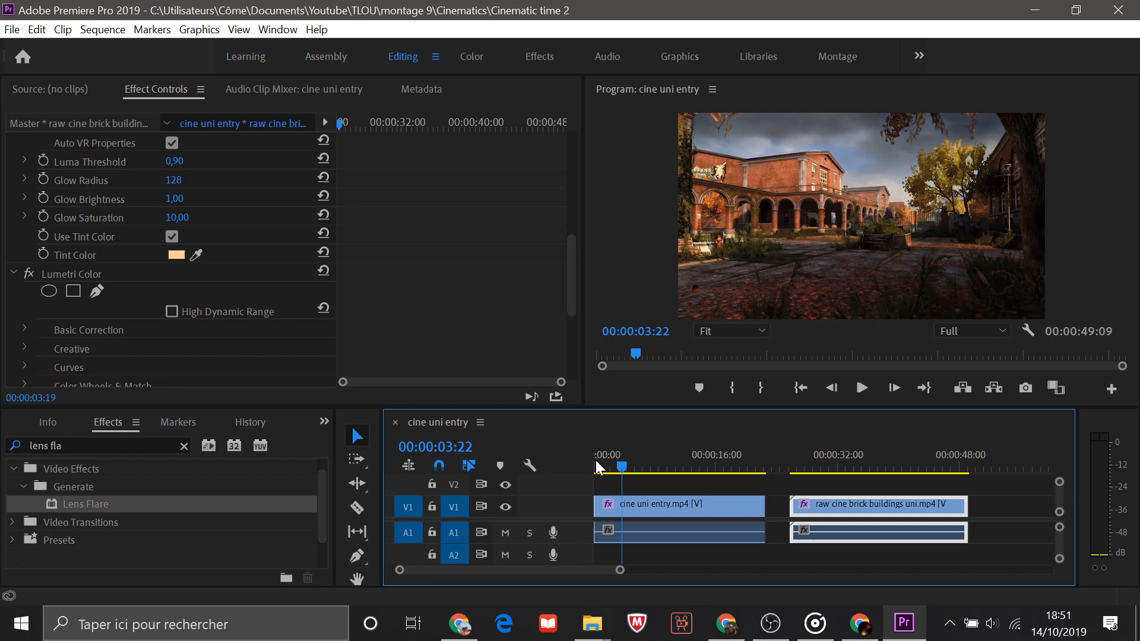
click(596, 463)
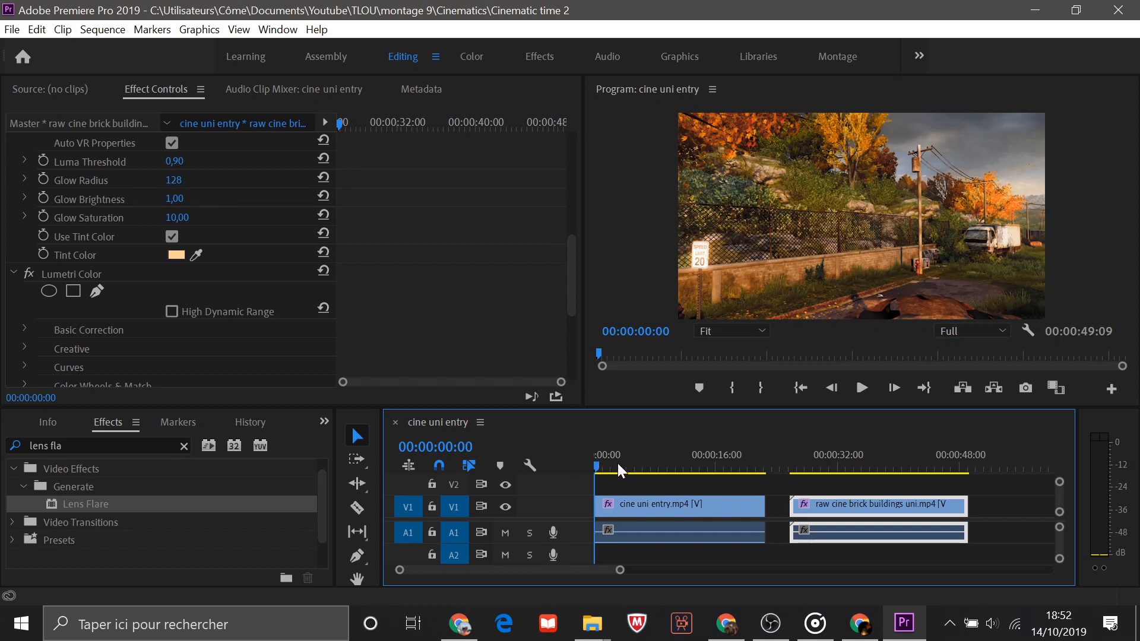
drag(600, 469, 668, 473)
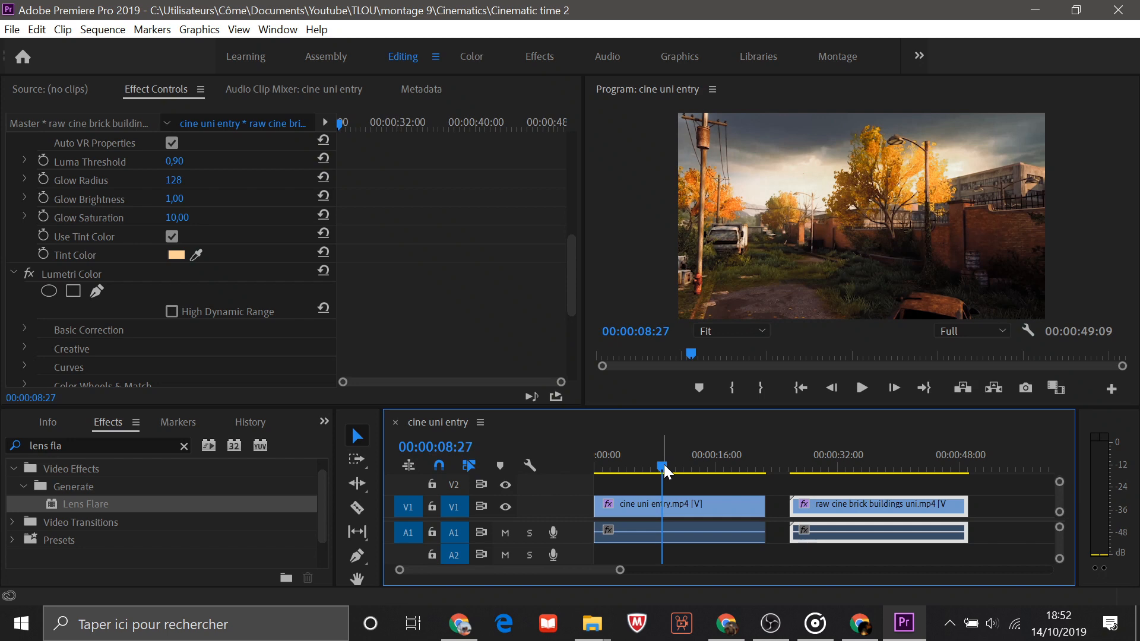
drag(666, 472, 738, 471)
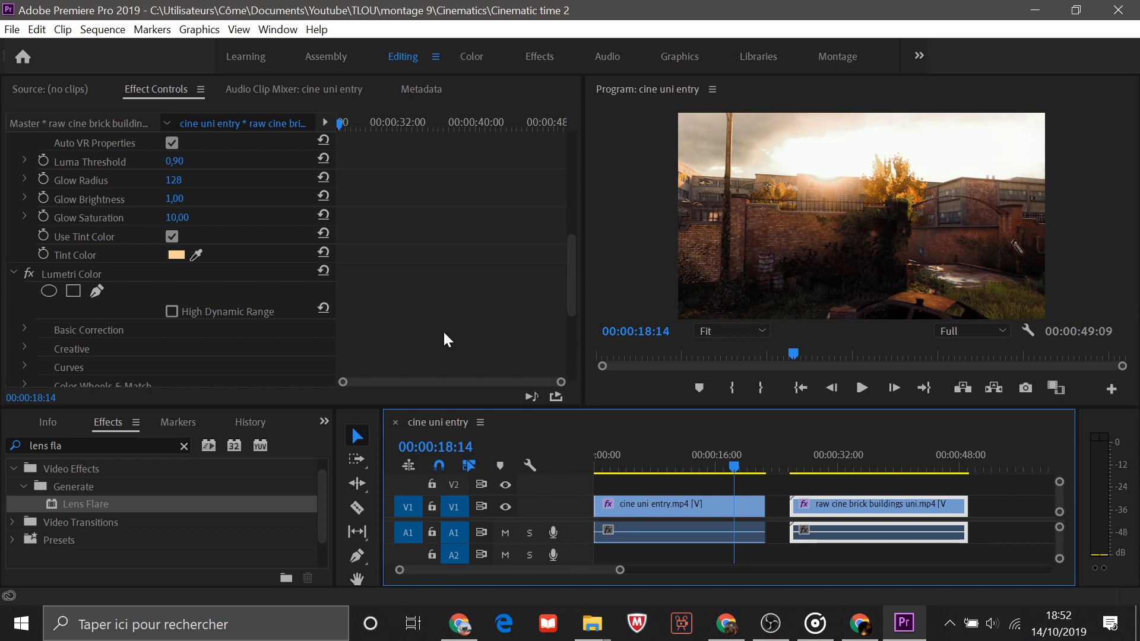
Step: On the 'cine uni entry' clip, set the Glow Brightness of the second VR Glow to 0,50
click(702, 511)
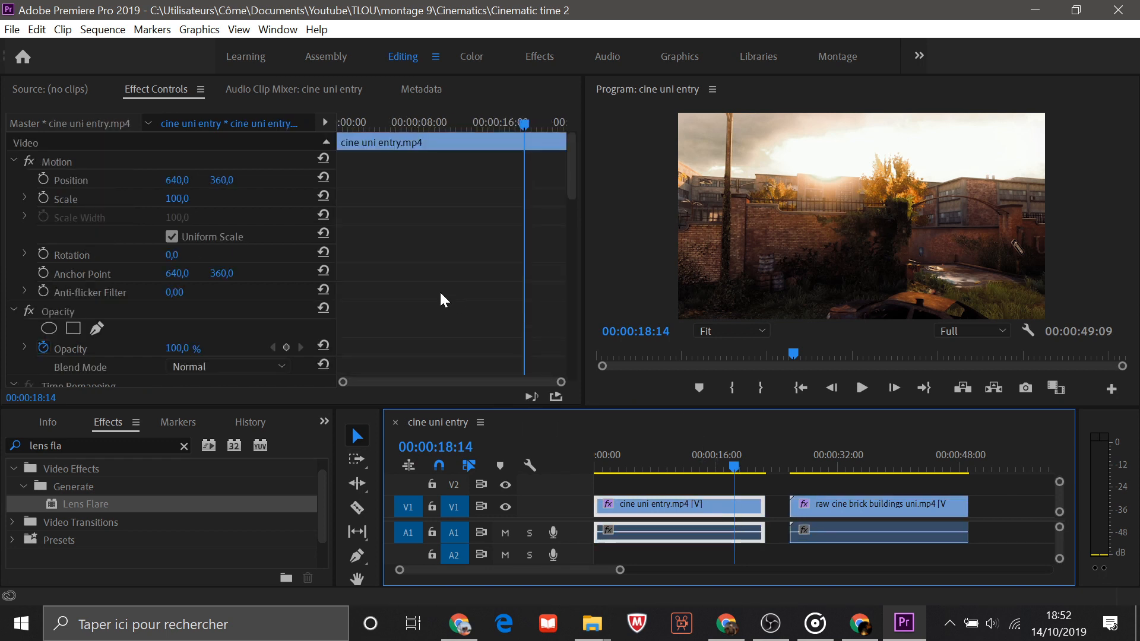
scroll(439, 294, down, 6)
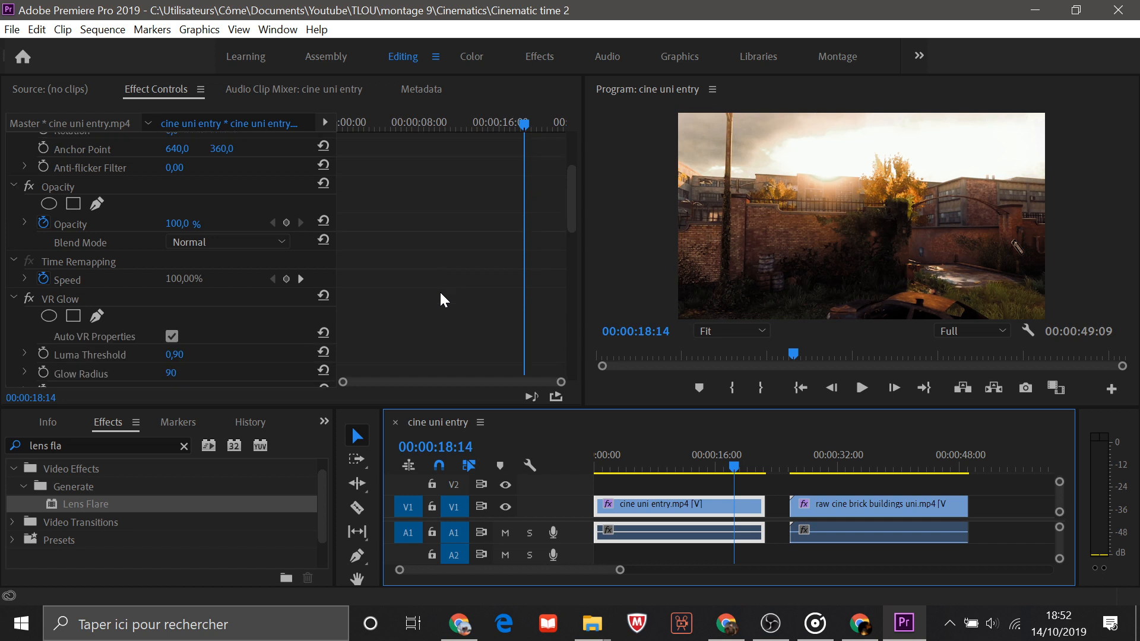
scroll(427, 297, down, 10)
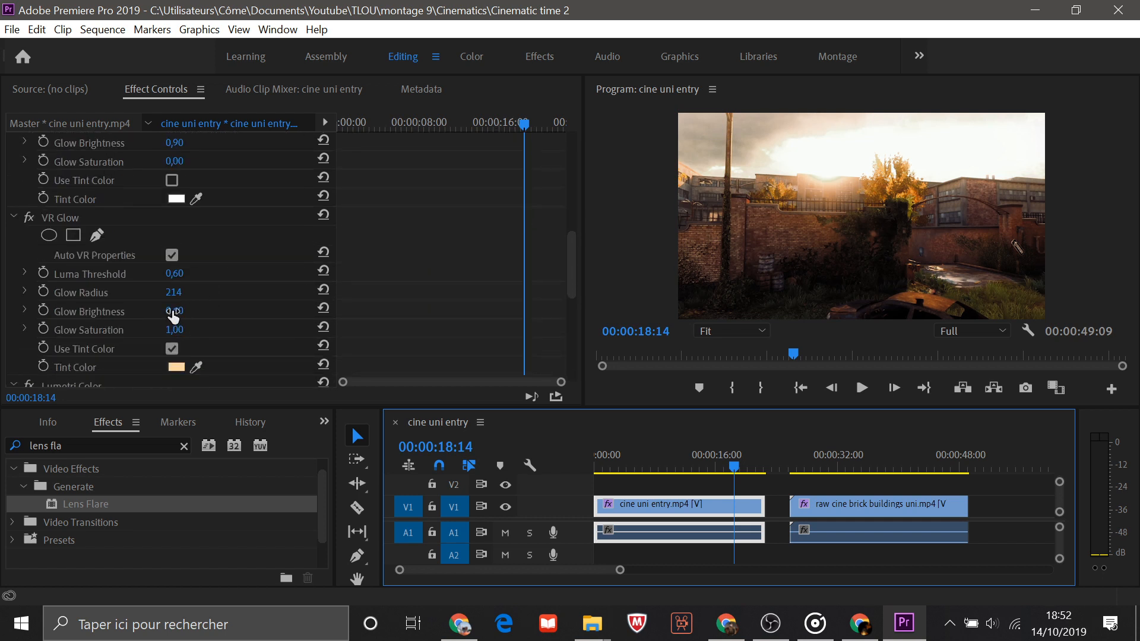
drag(174, 312, 168, 311)
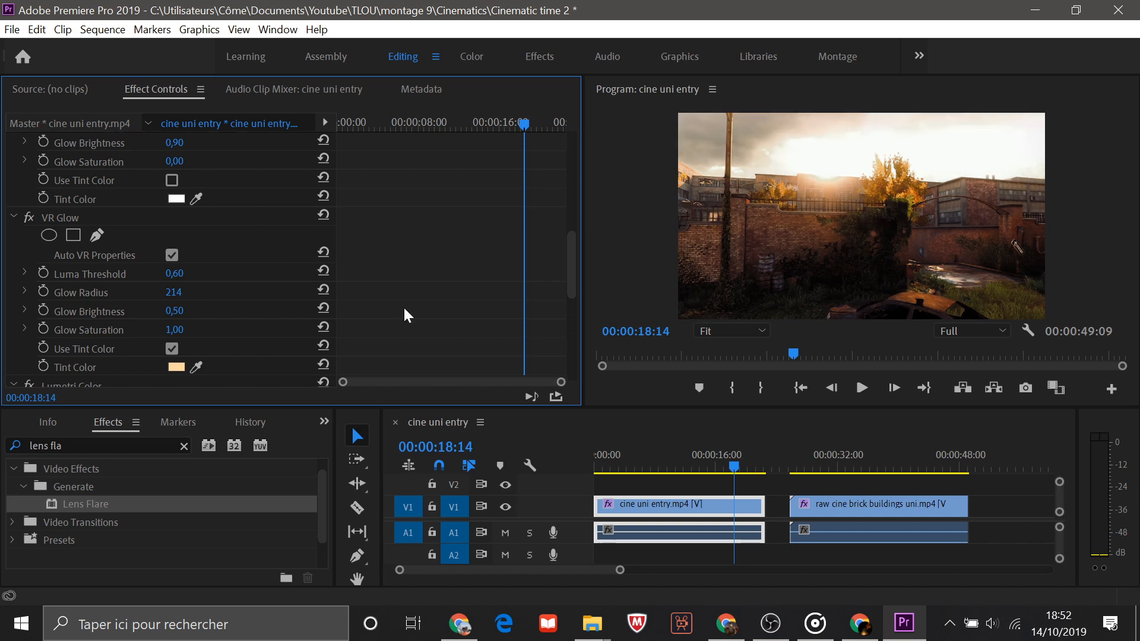
Step: Set the Glow Brightness of the clip's first VR Glow, with Luma Threshold 0,90, to 0,70
scroll(402, 309, up, 2)
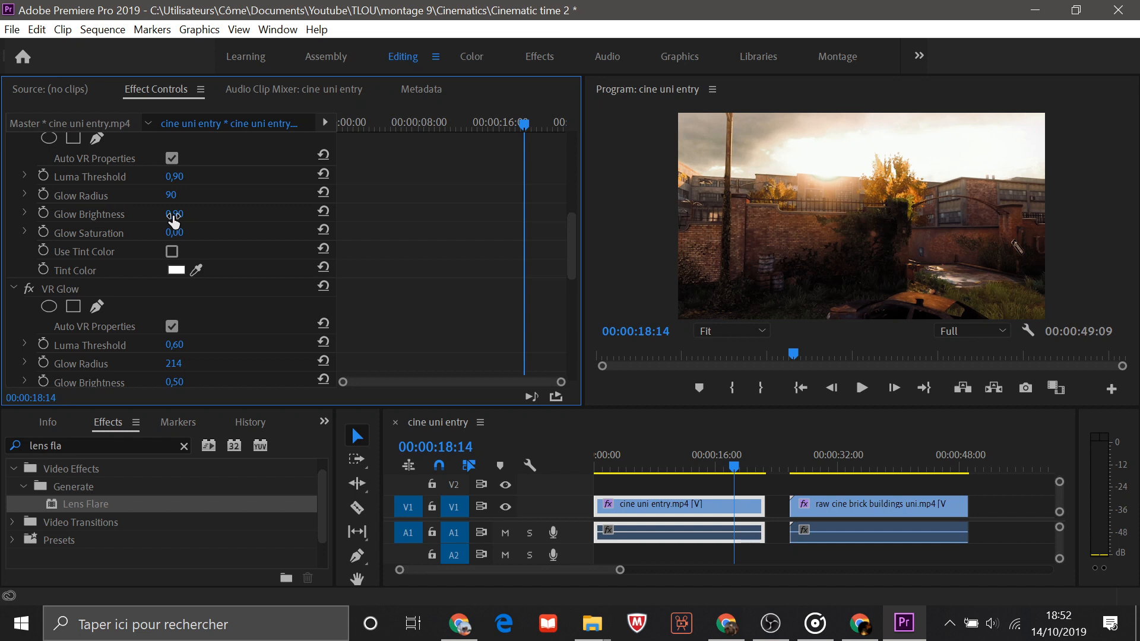
click(174, 218)
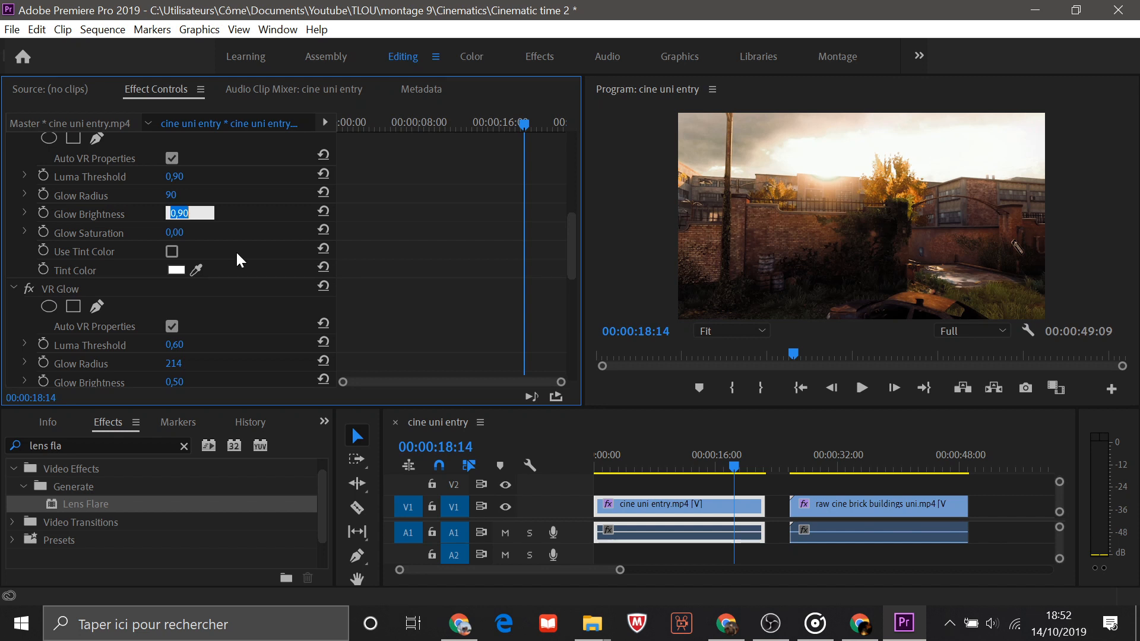
key(Caps_Lock)
text(0.7)
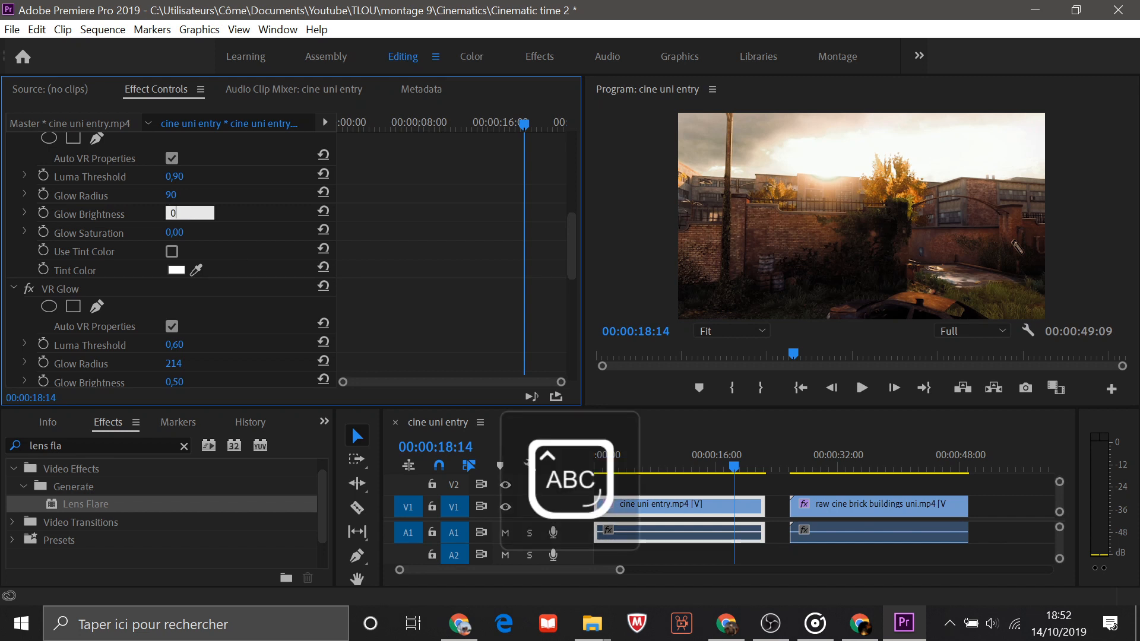
key(Caps_Lock)
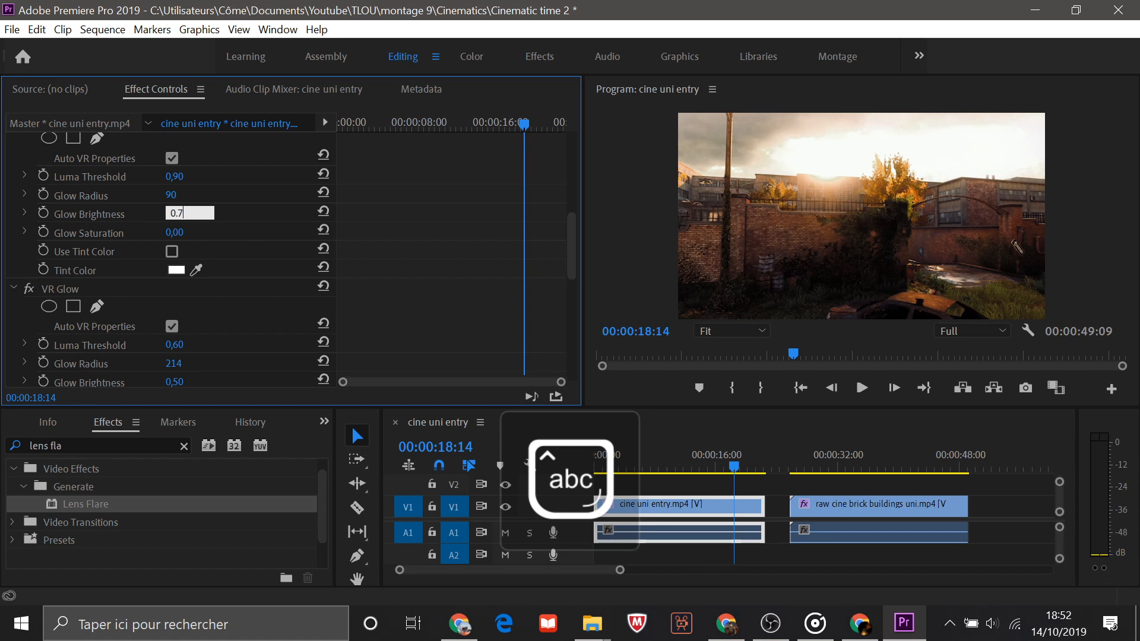
key(Return)
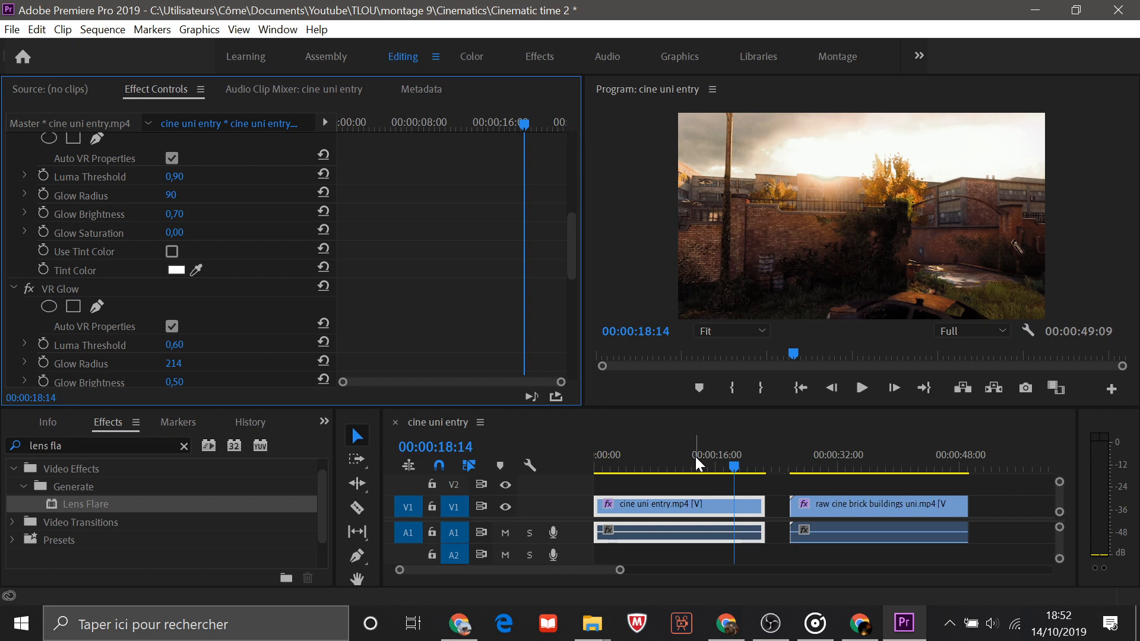
Step: Compare the graded look of 'cine uni entry' with 'raw cine brick buildings uni' at several points of both clips
click(667, 466)
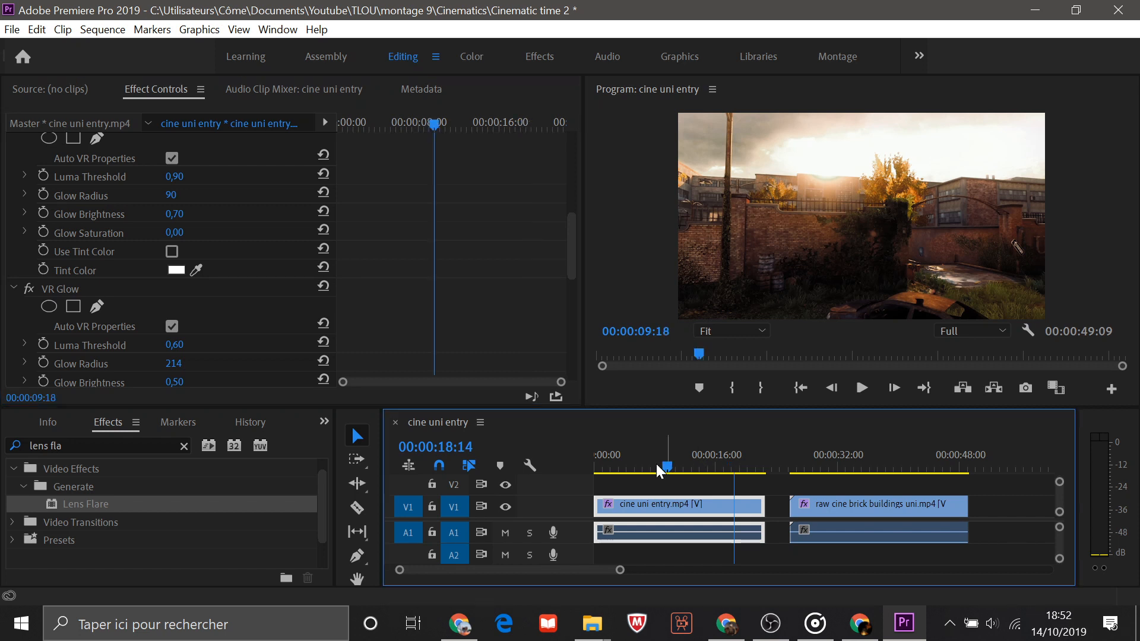
click(645, 466)
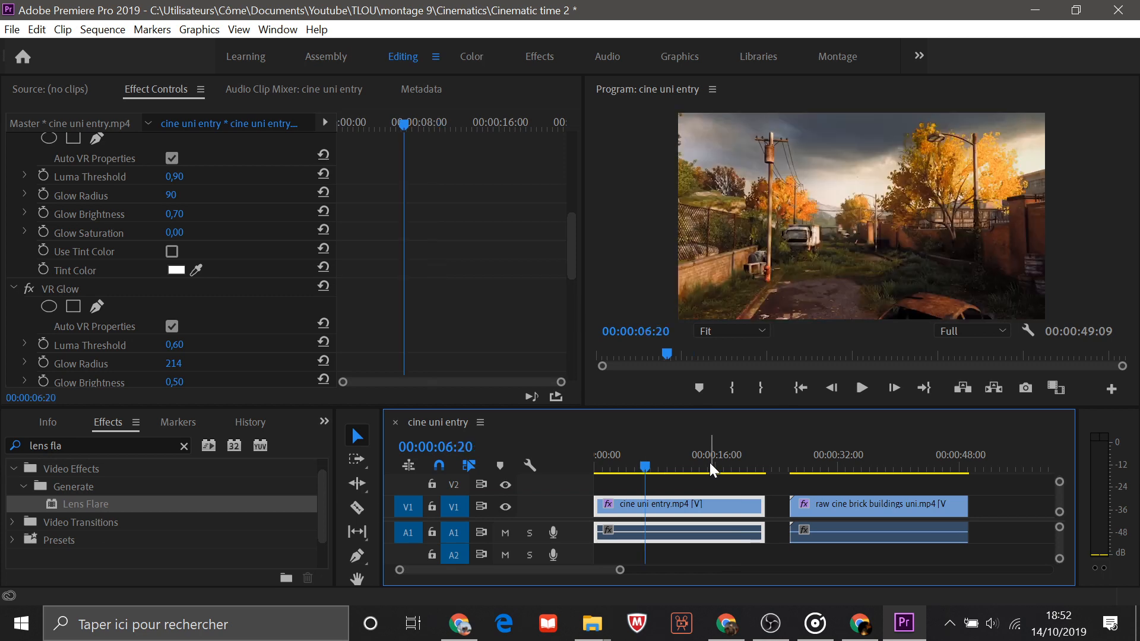
click(710, 465)
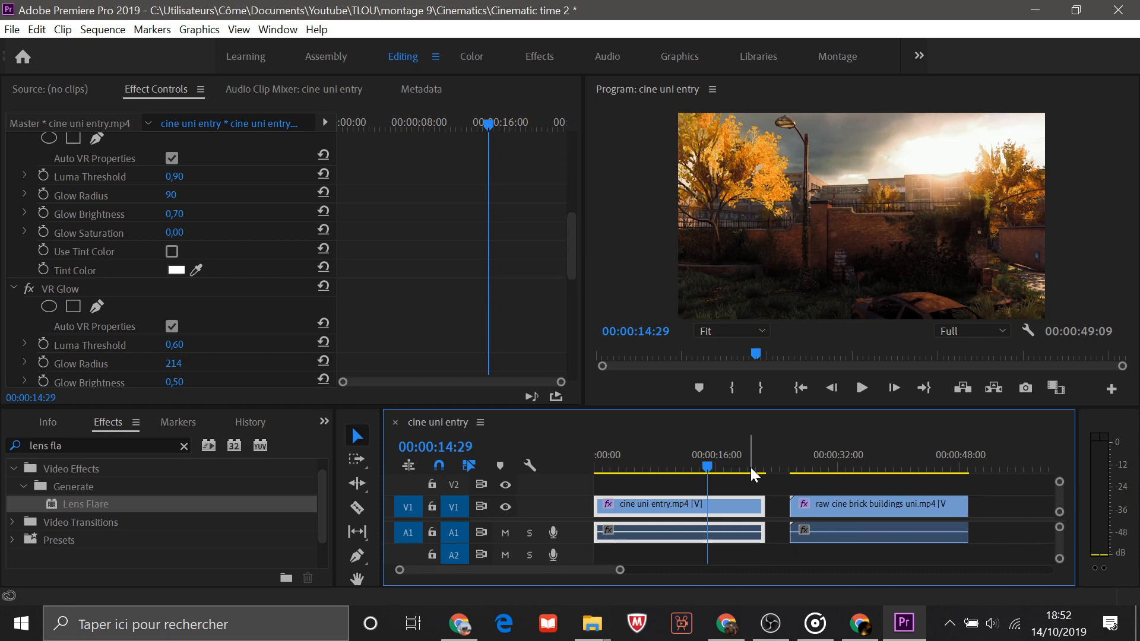
click(885, 468)
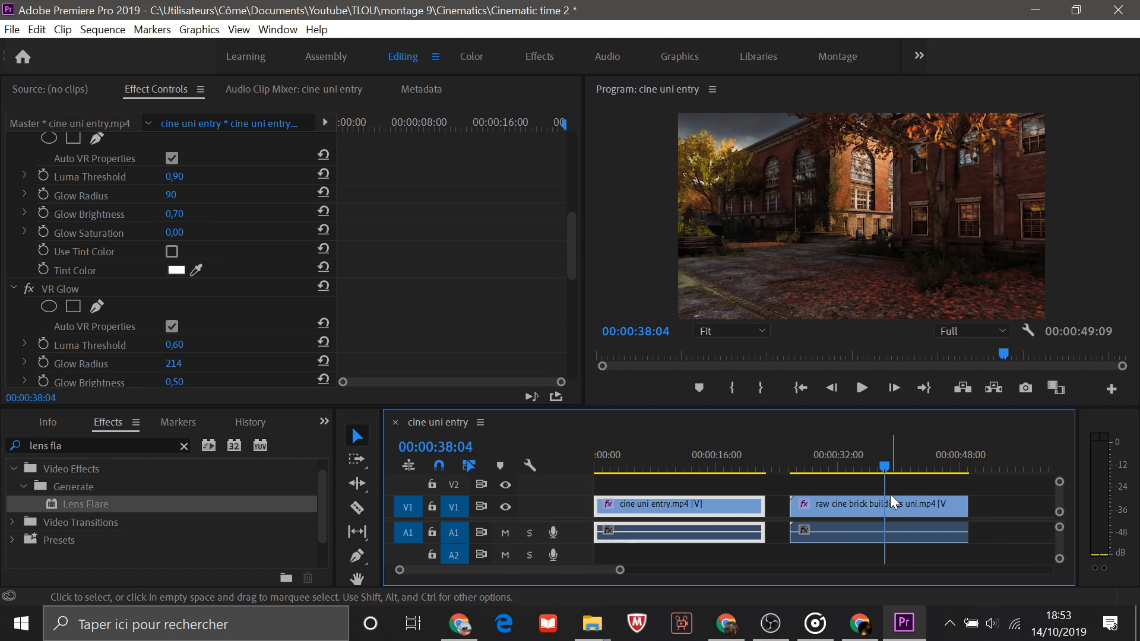
click(712, 467)
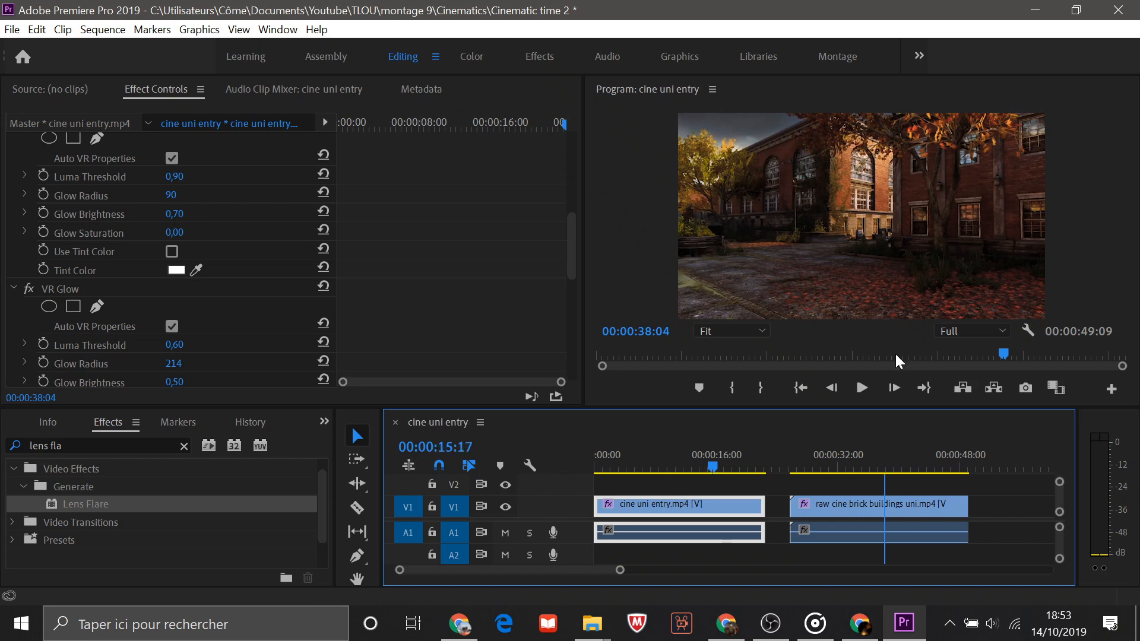
click(892, 472)
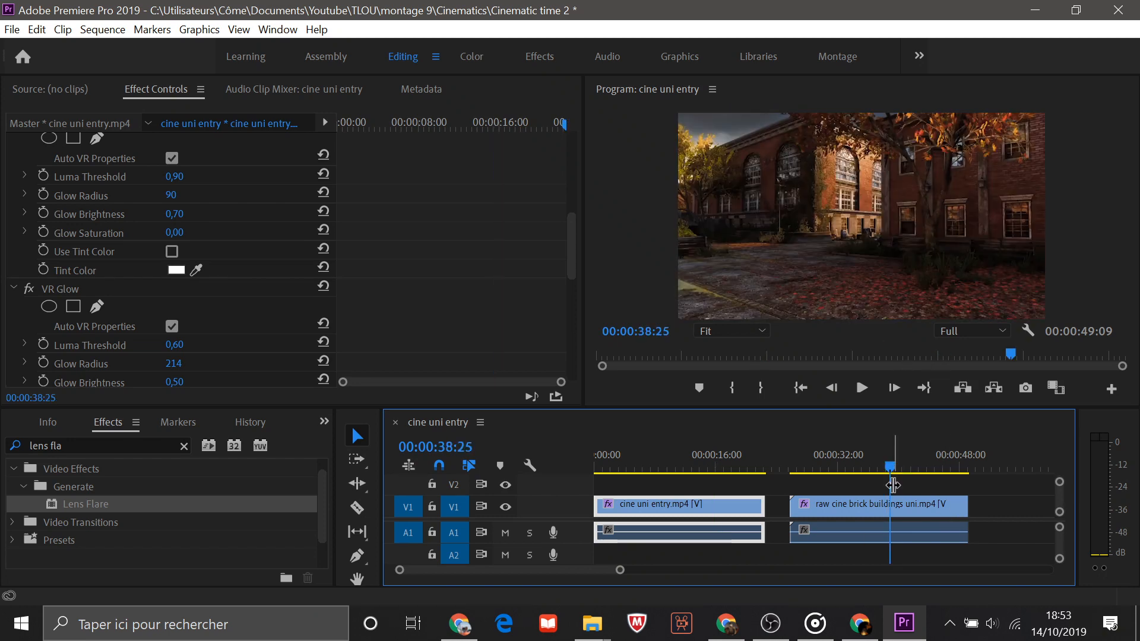
click(707, 469)
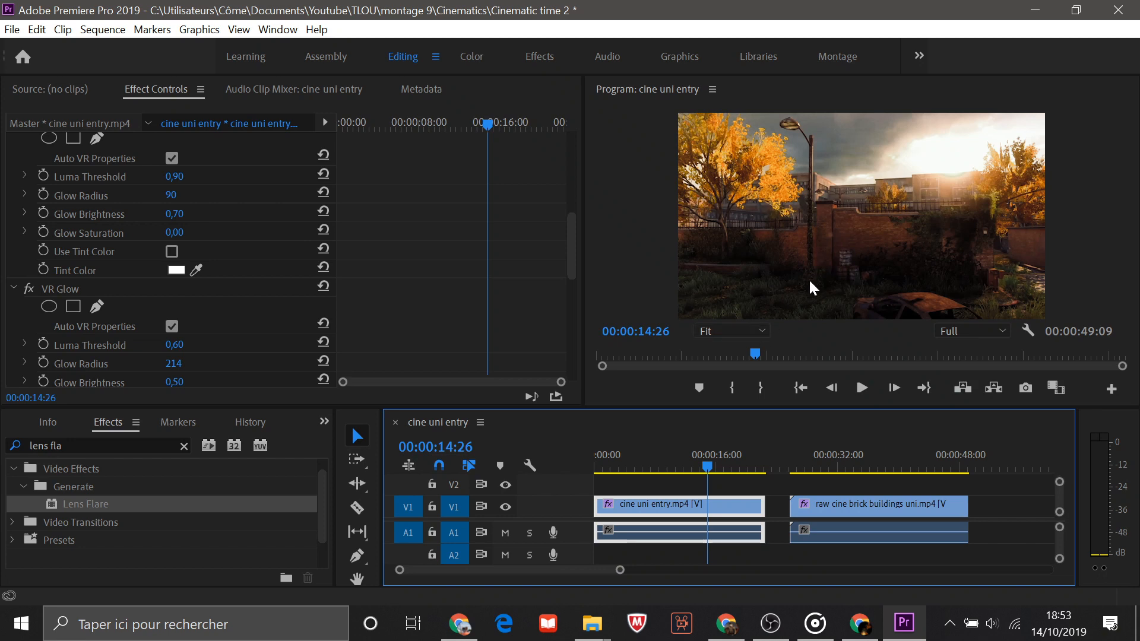
click(896, 468)
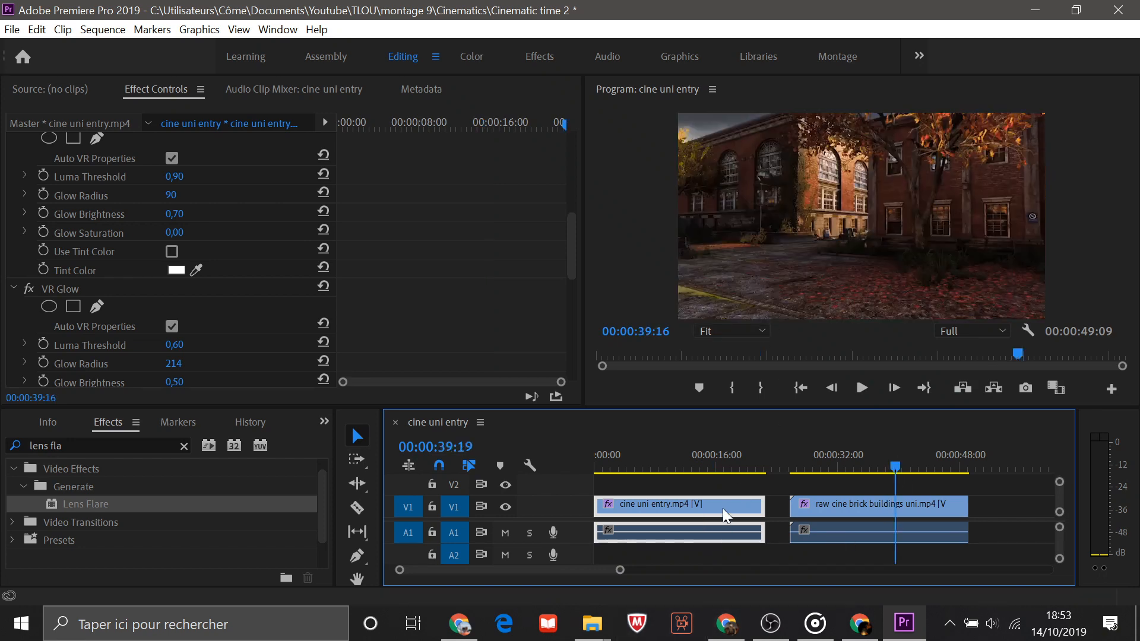
click(683, 472)
click(885, 473)
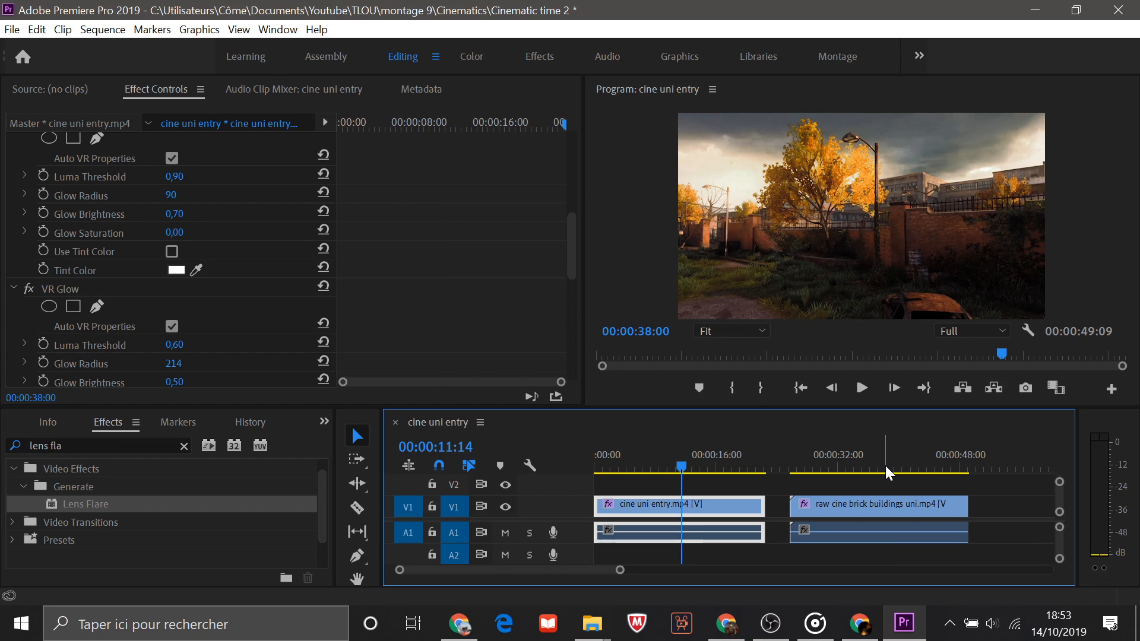
click(887, 472)
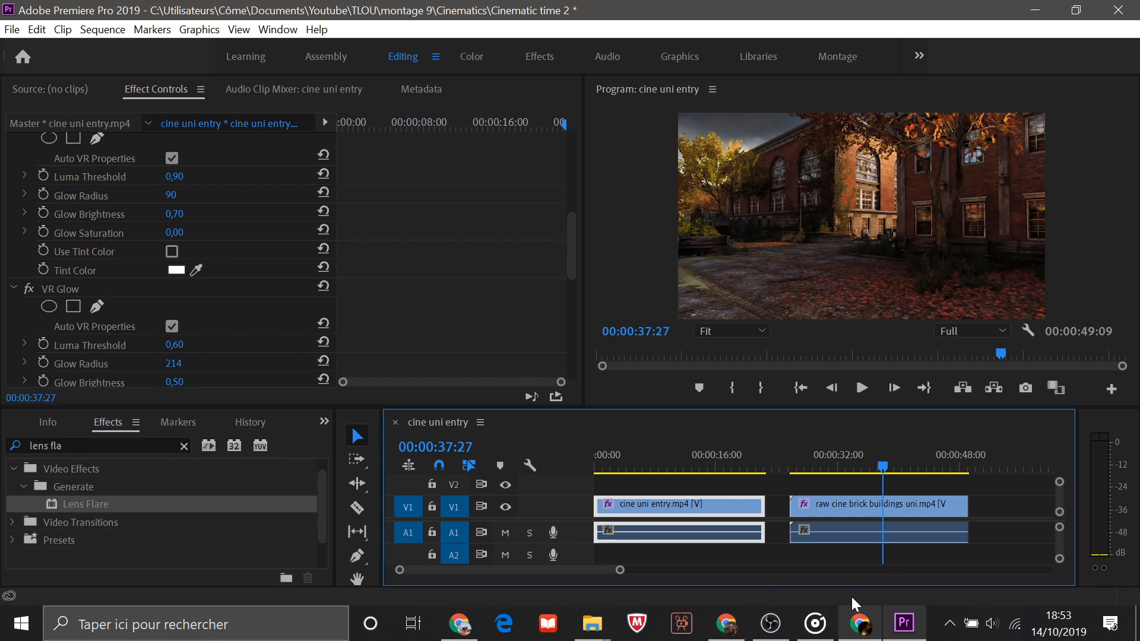
Step: Check the files in the Cinematics folder in File Explorer, then return to Premiere Pro
click(593, 626)
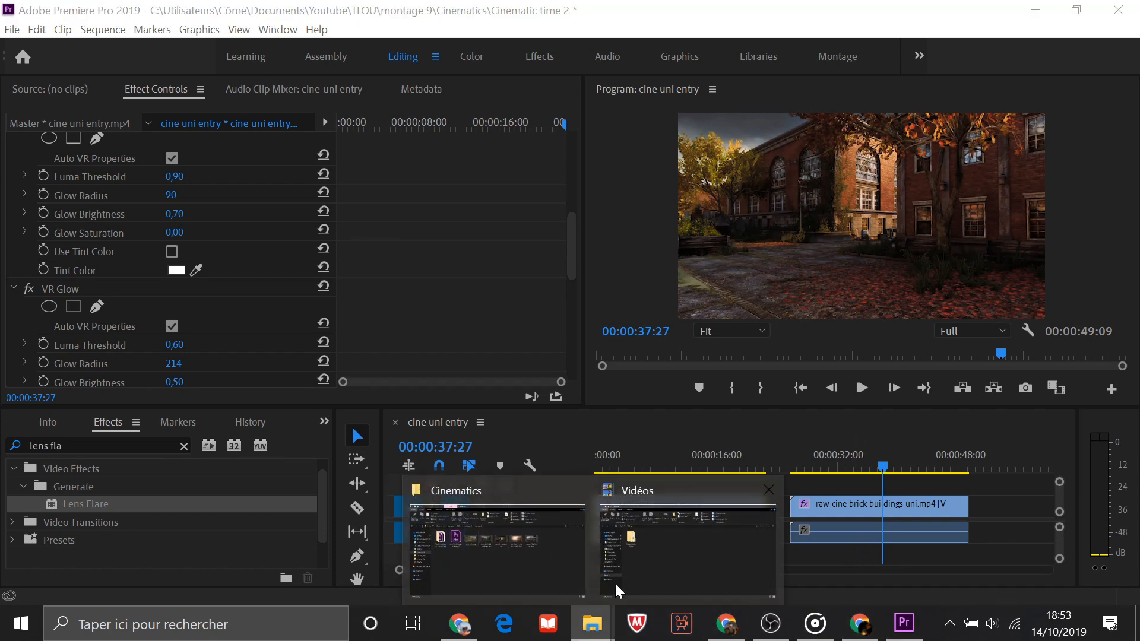
click(521, 545)
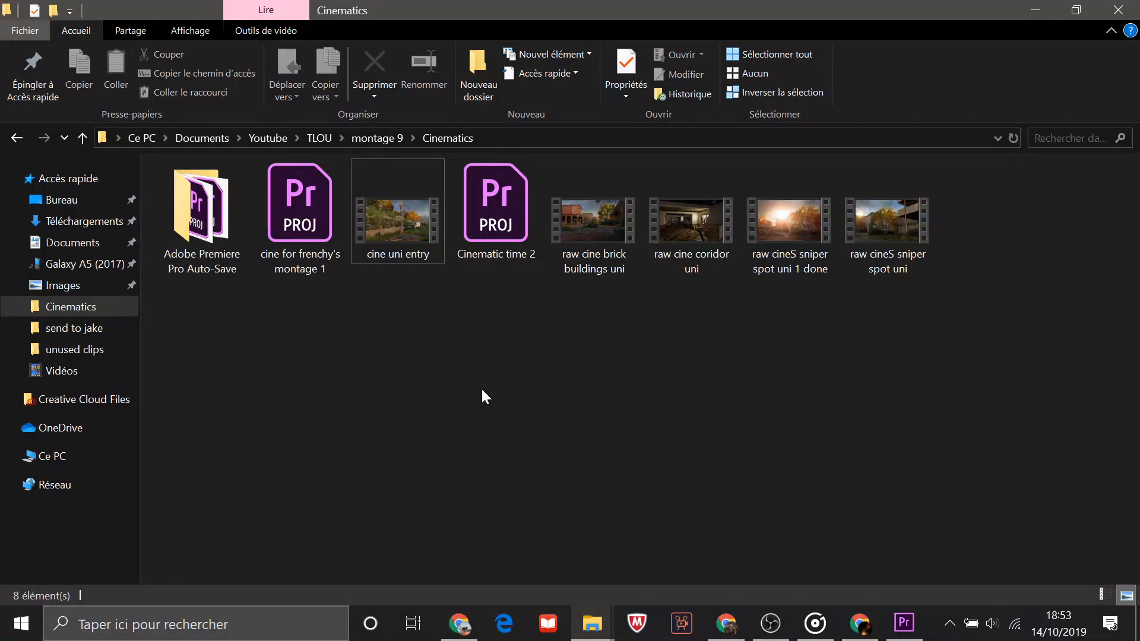
click(905, 624)
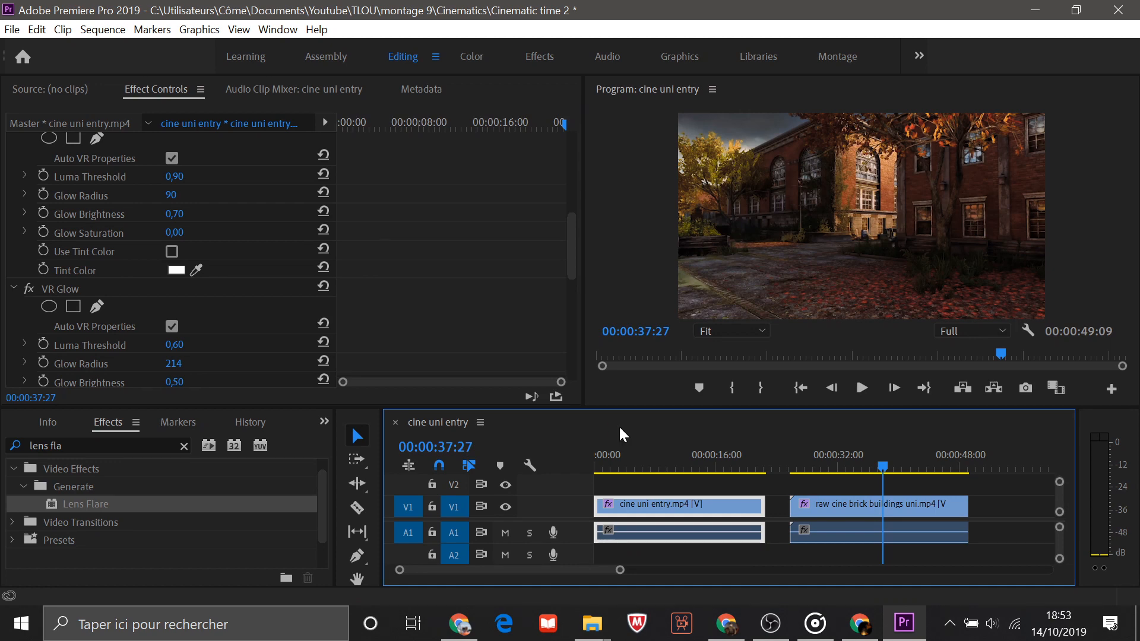
Step: Open the export settings for the sequence and end the export range at 00:00:22:20, just after the first clip
key(ctrl+m)
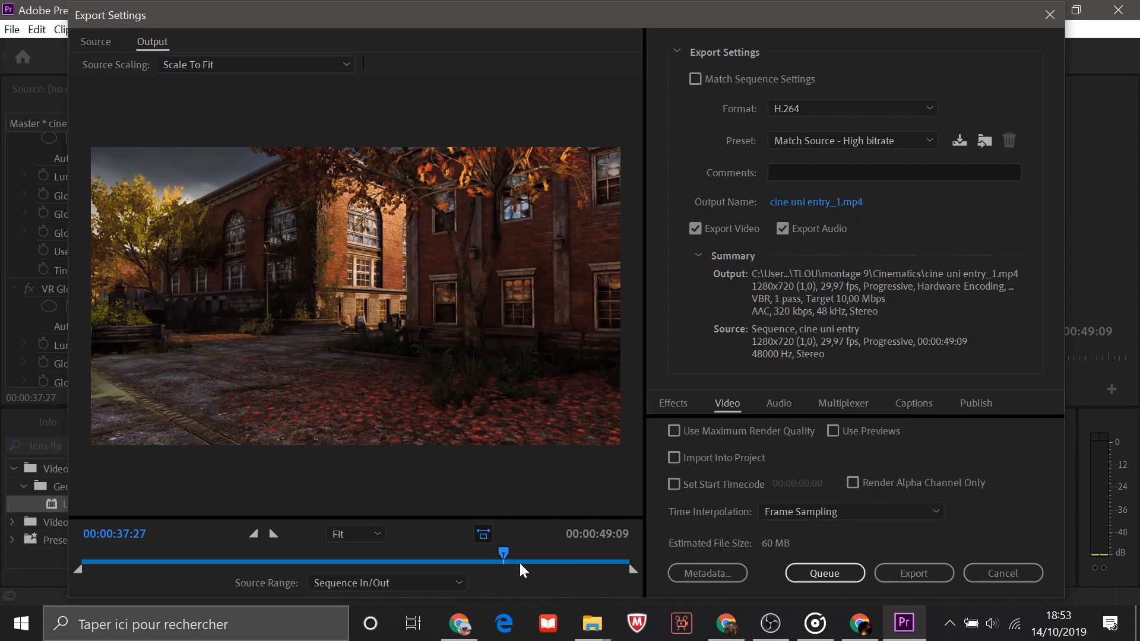
drag(503, 554, 326, 557)
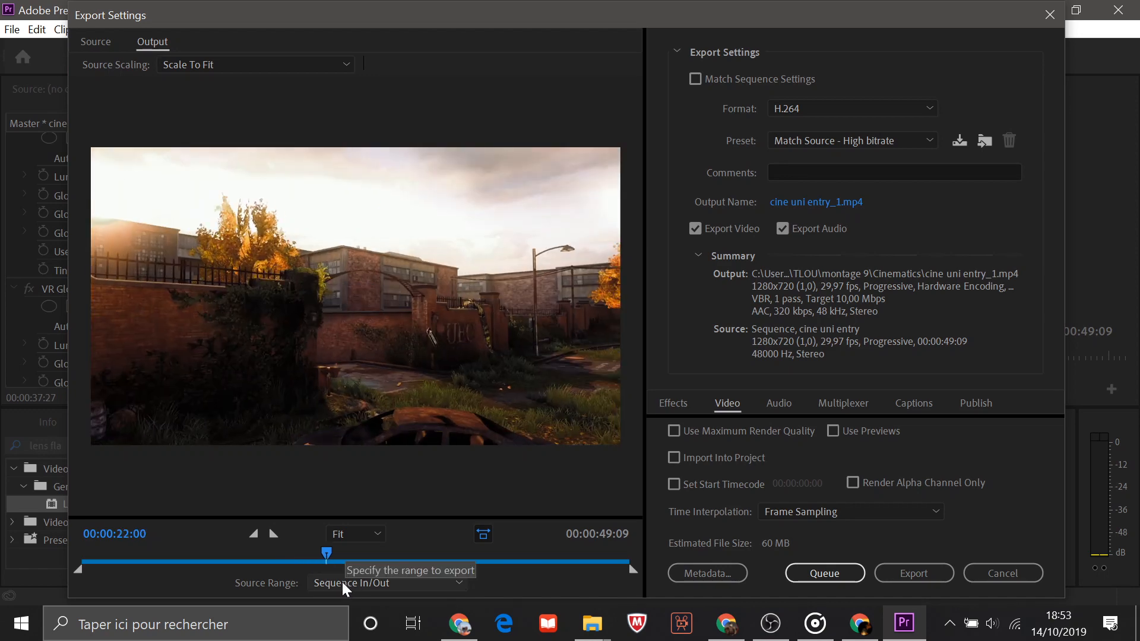
drag(324, 553, 334, 558)
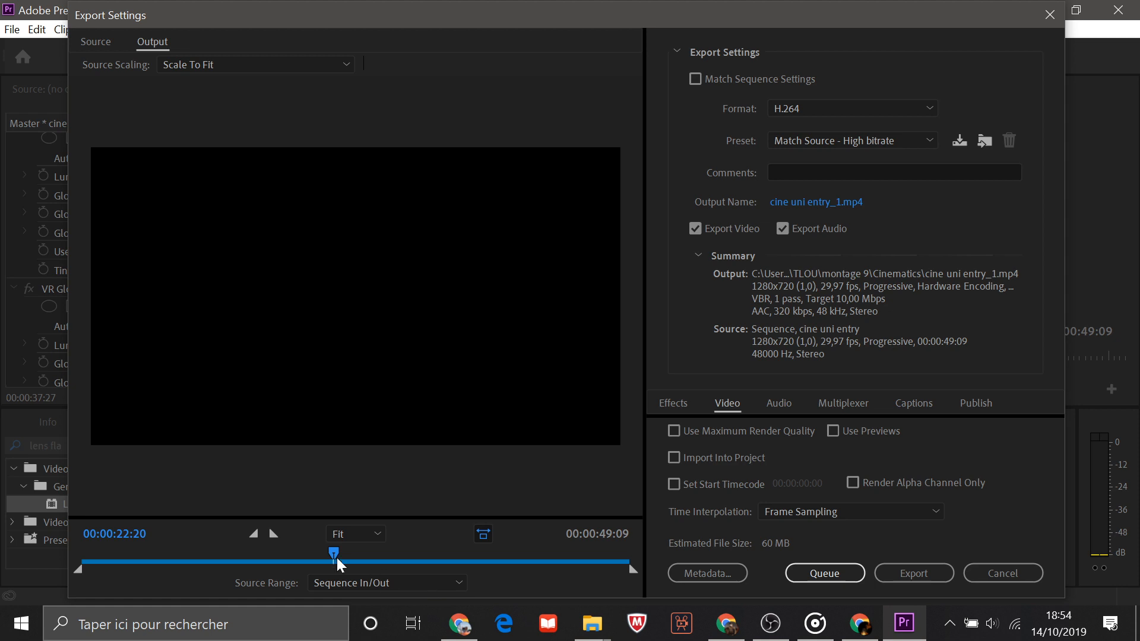
key(o)
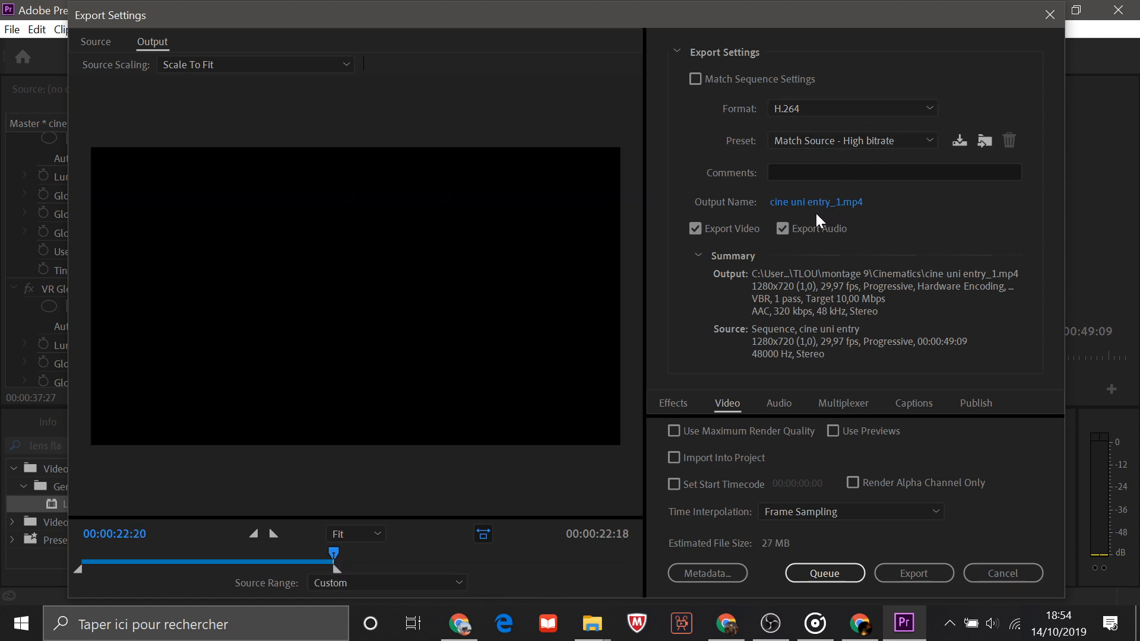
Step: Name the export file 'cine uni entry_1 first one done' in the Cinematics folder
click(811, 203)
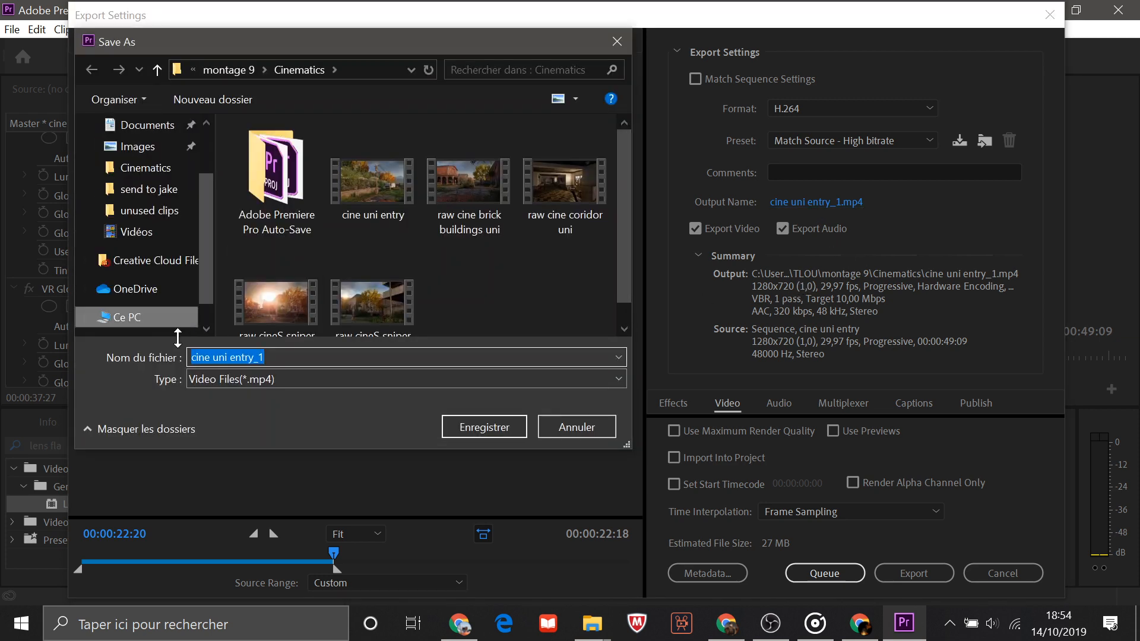
click(266, 357)
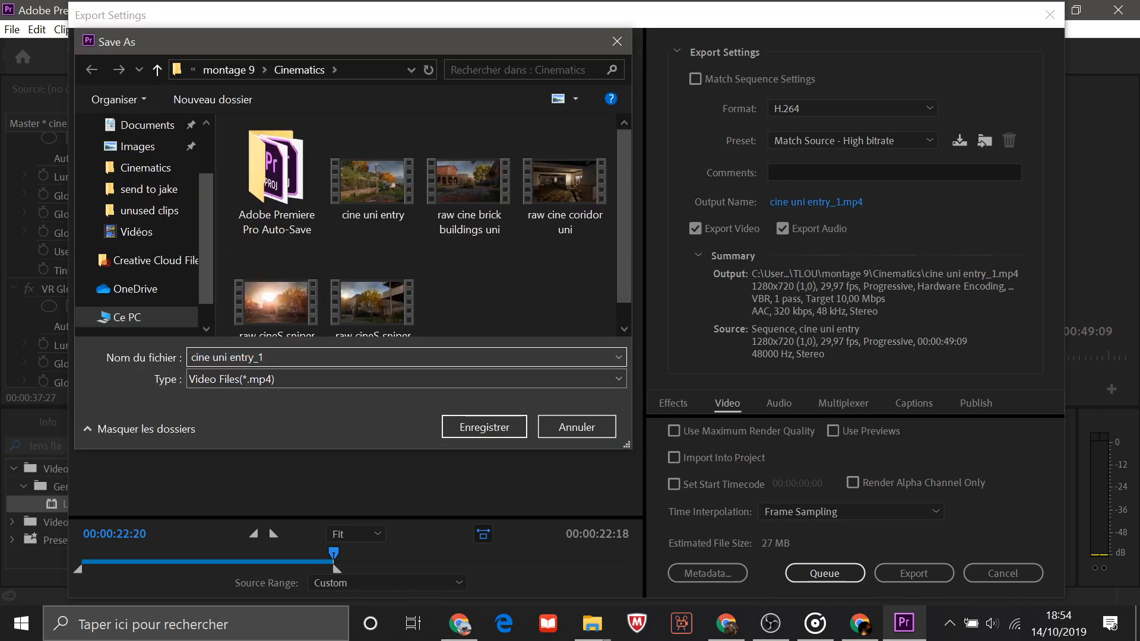
text(first one done)
click(514, 433)
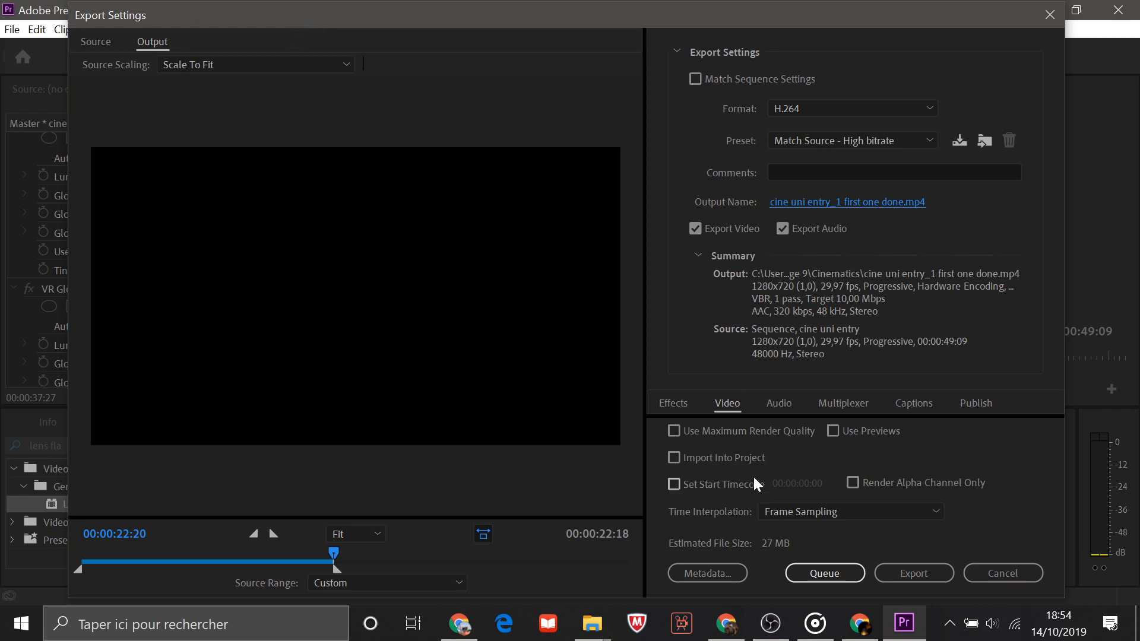
Step: Set the export's Time Interpolation to Optical Flow and preview the output frame at 00:00:12:05
click(941, 513)
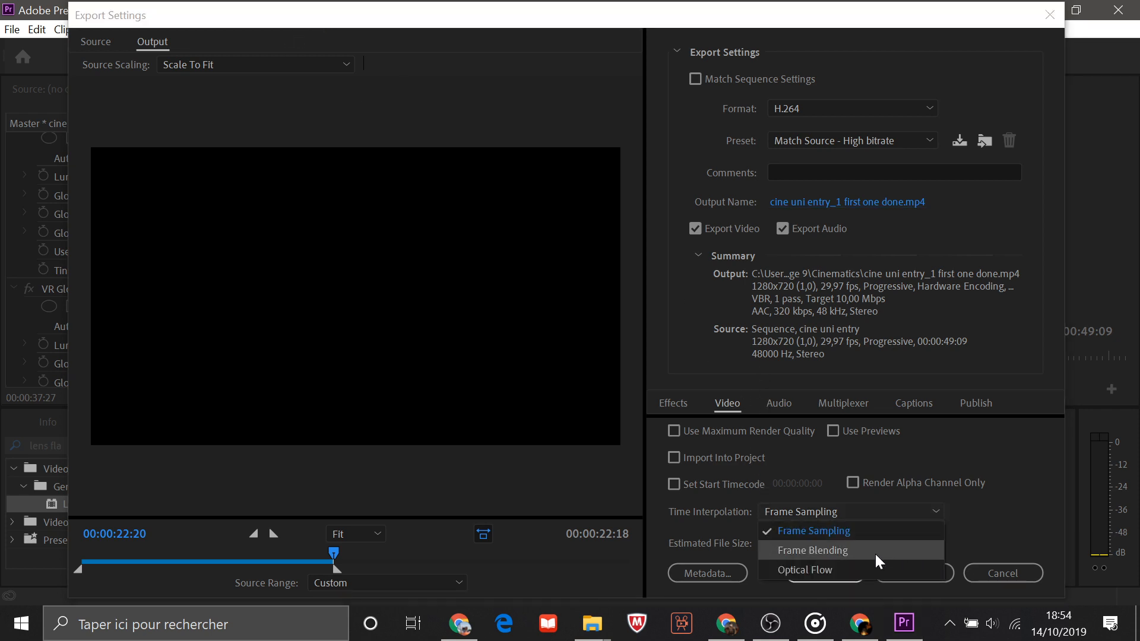
click(854, 570)
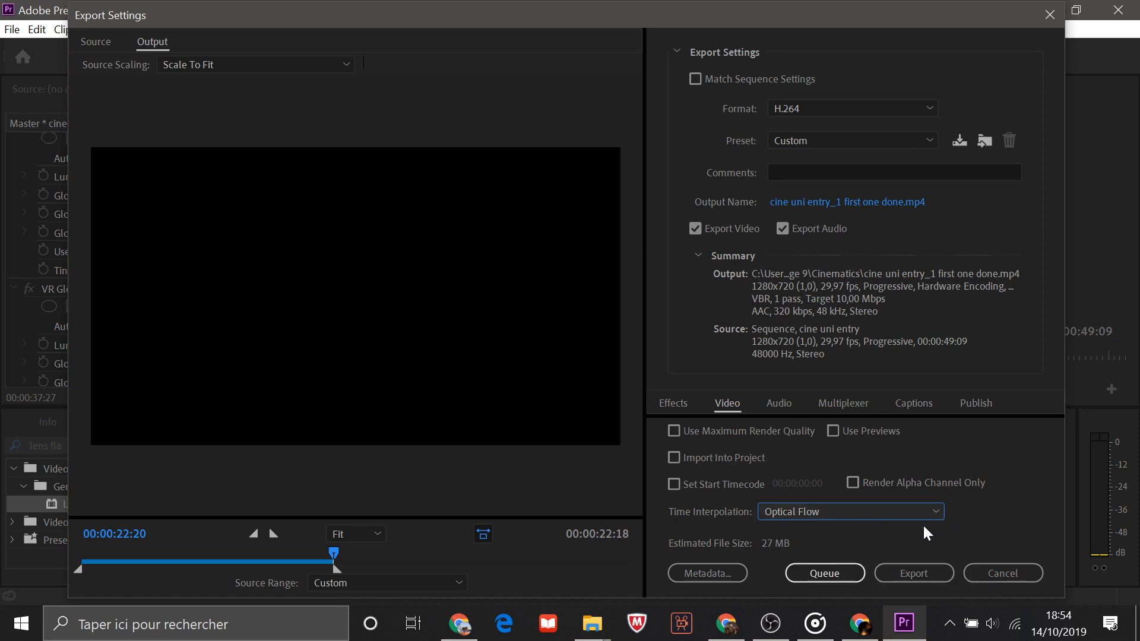
click(942, 518)
click(884, 532)
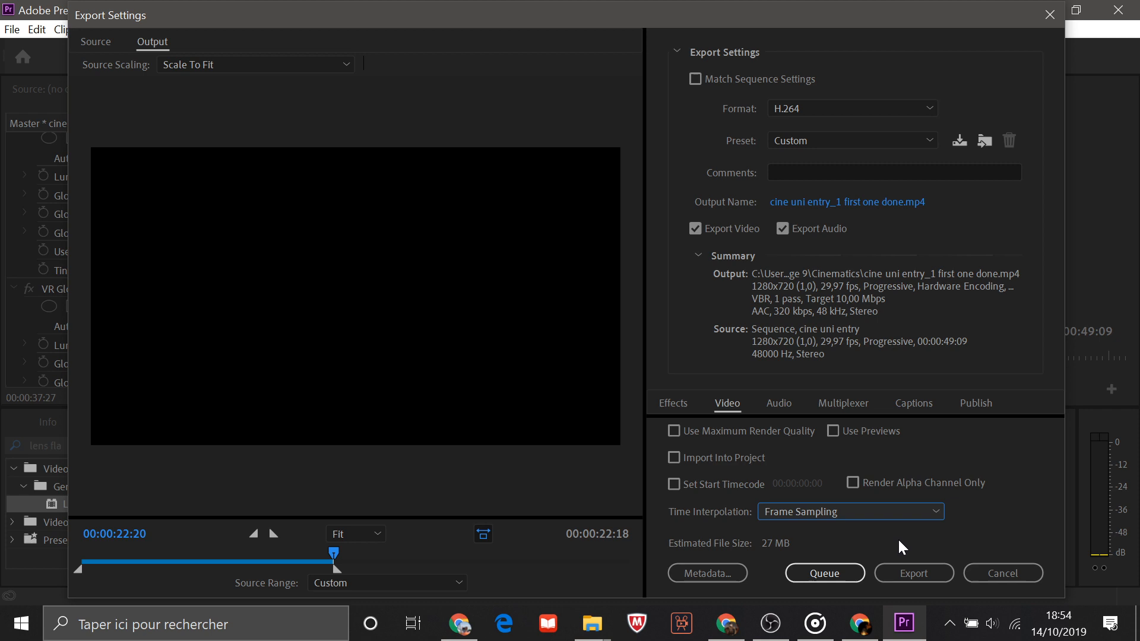
click(940, 514)
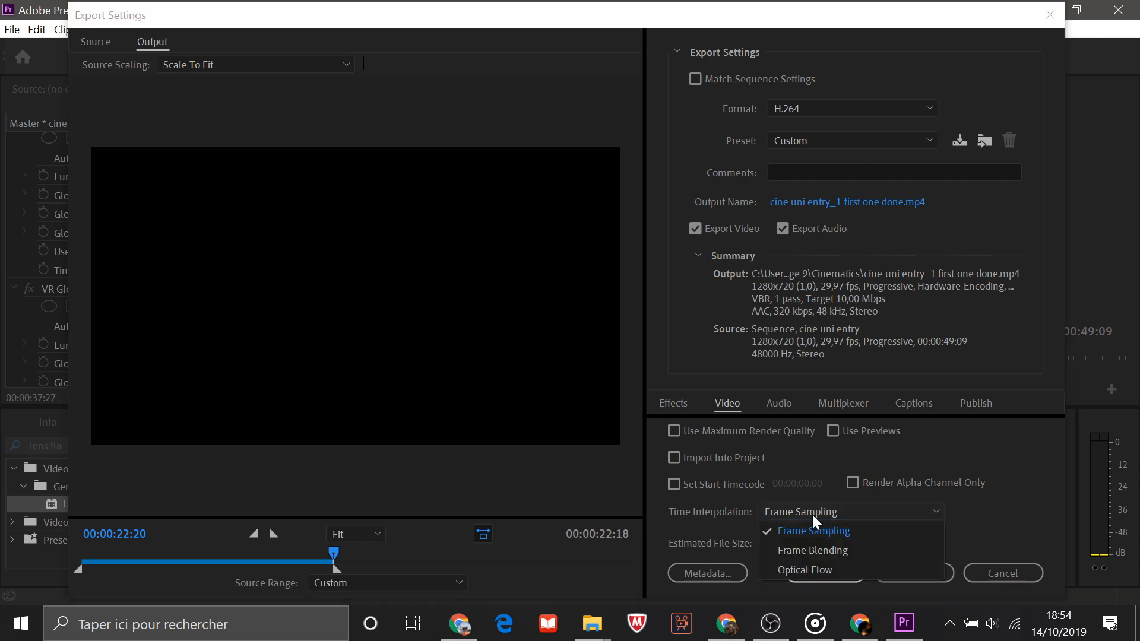
click(815, 568)
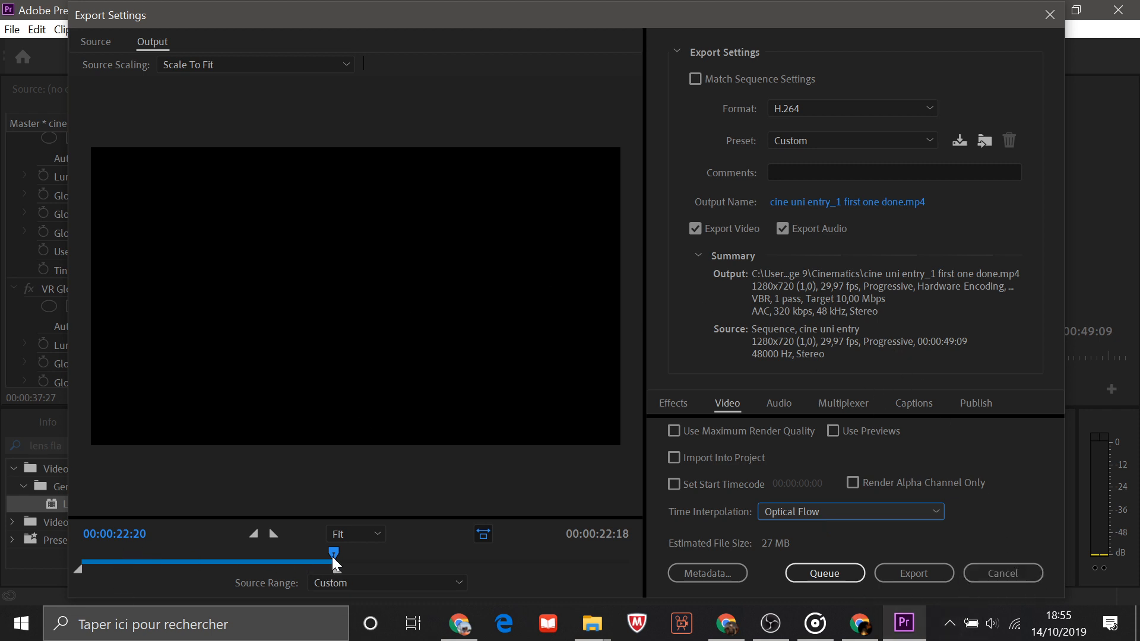
drag(333, 557, 216, 560)
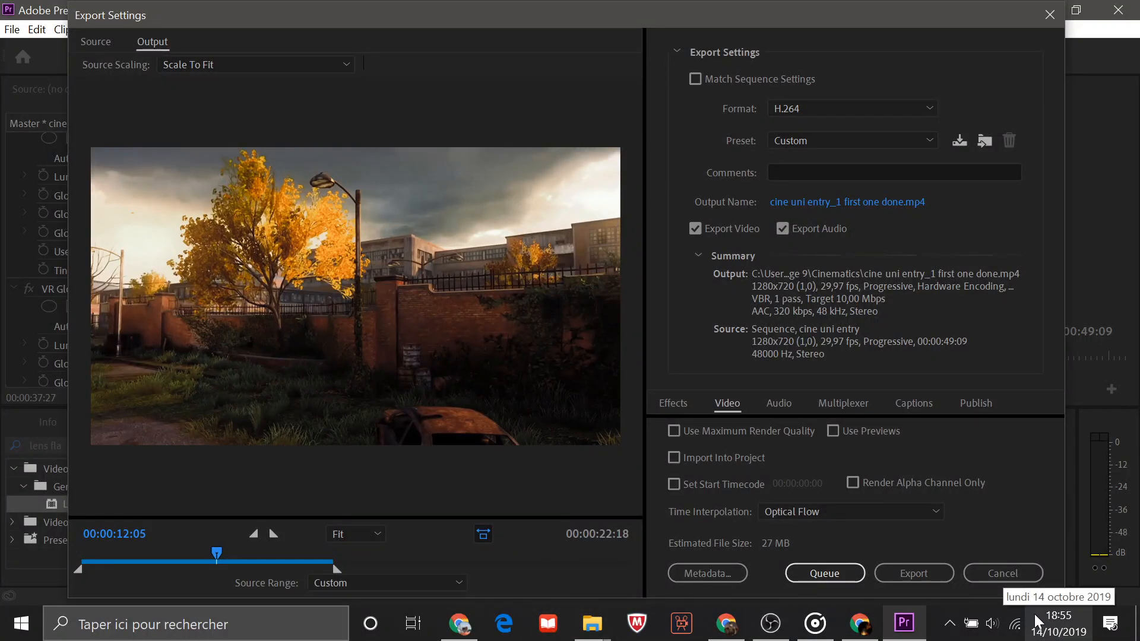
Step: Start the export and play the KUDOS hard choir rap beat video on YouTube in Chrome while it encodes
click(913, 576)
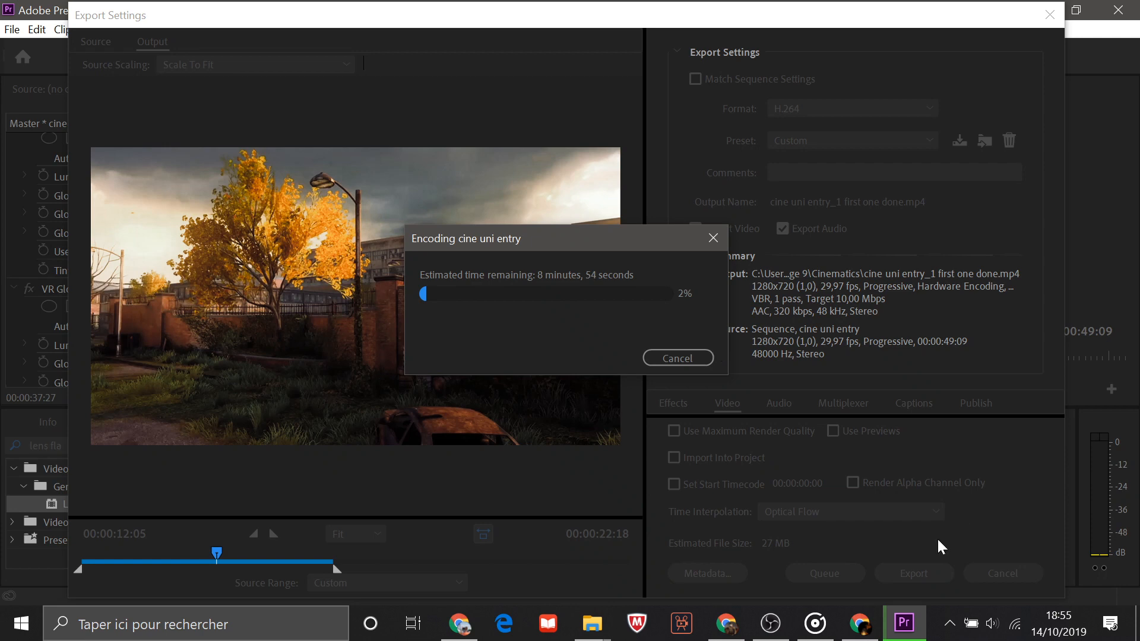
click(726, 624)
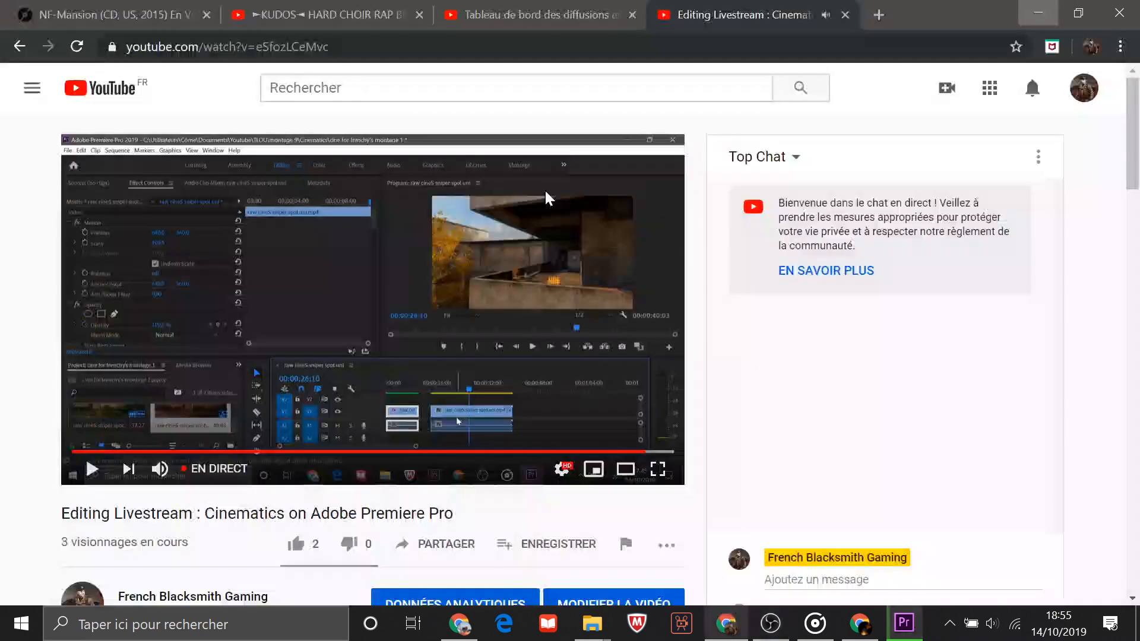
click(300, 11)
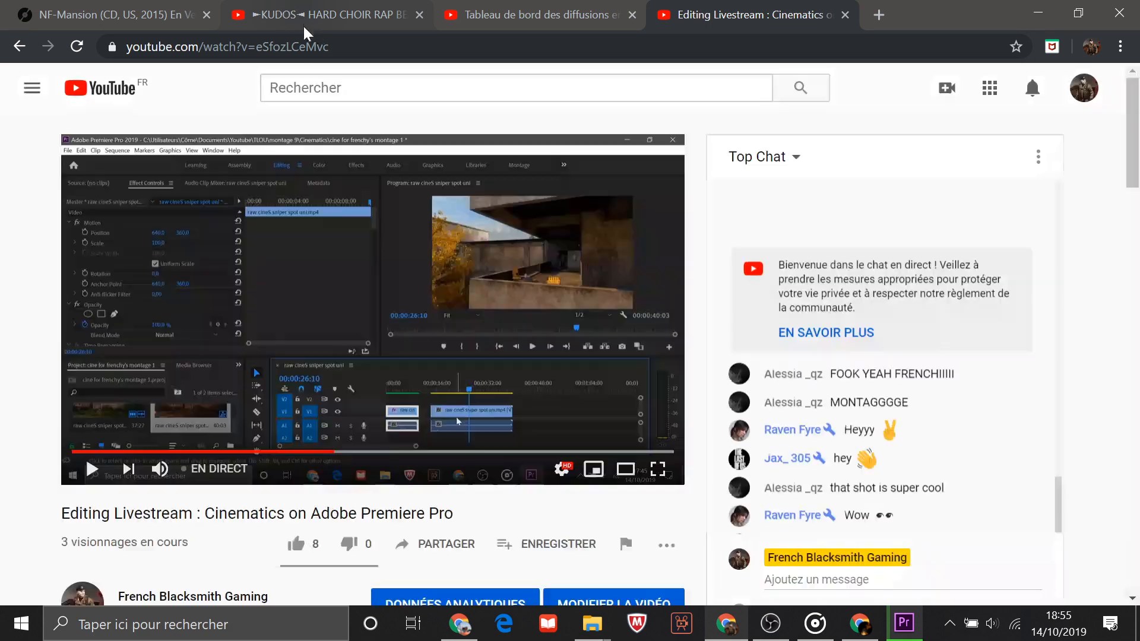
click(302, 24)
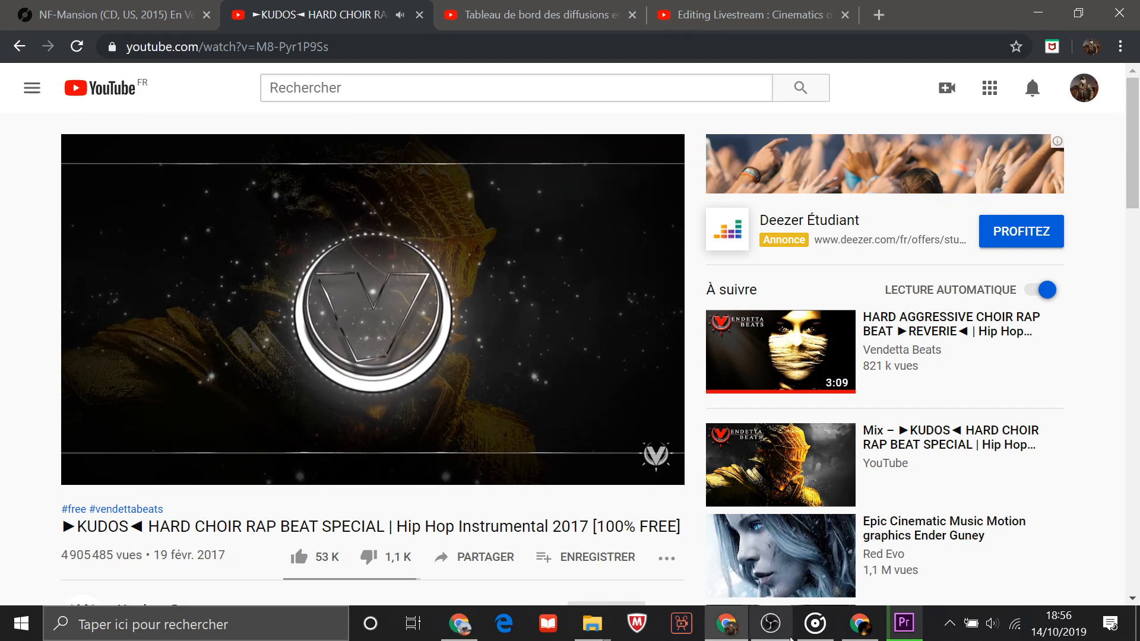
click(904, 634)
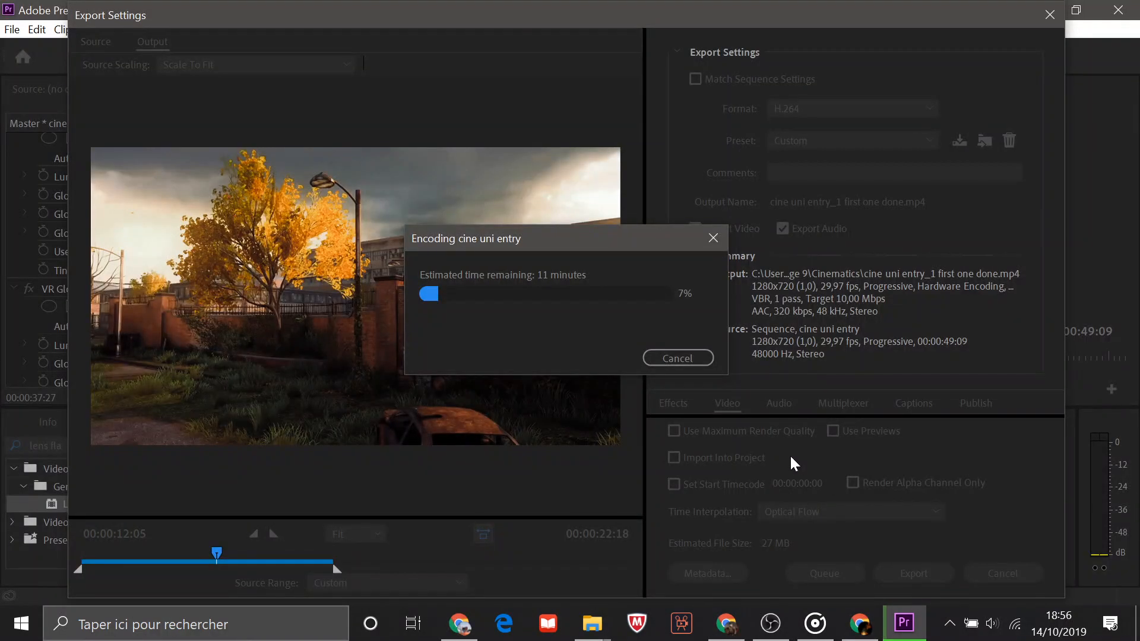
Step: Read the full description of the KUDOS video in Chrome, including its download links, and return to Premiere Pro
click(724, 628)
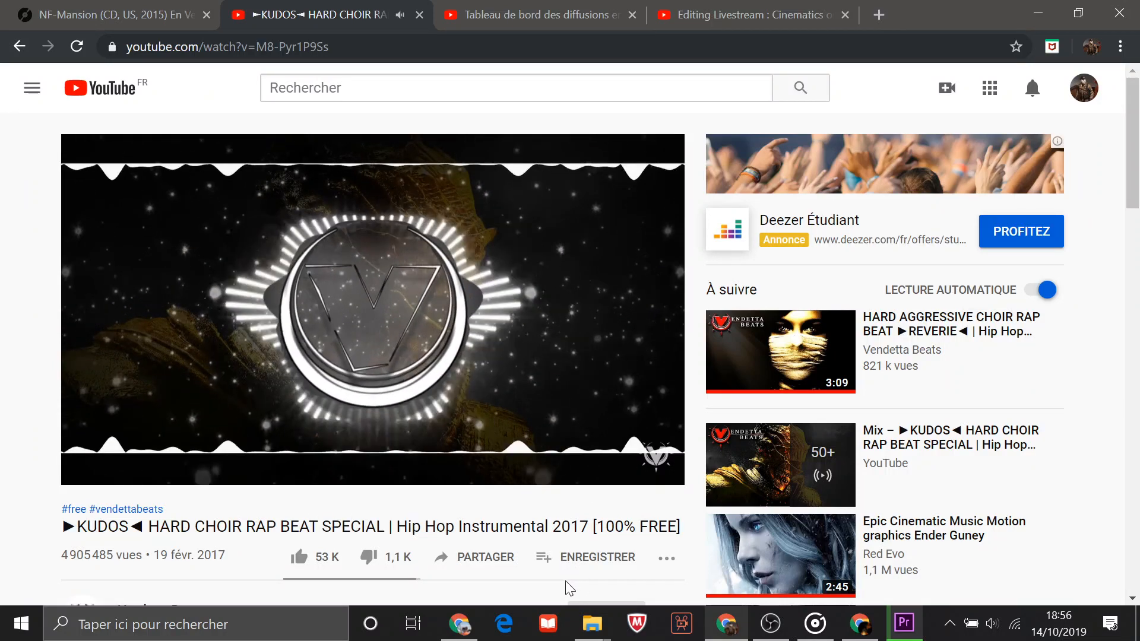
scroll(570, 547, down, 3)
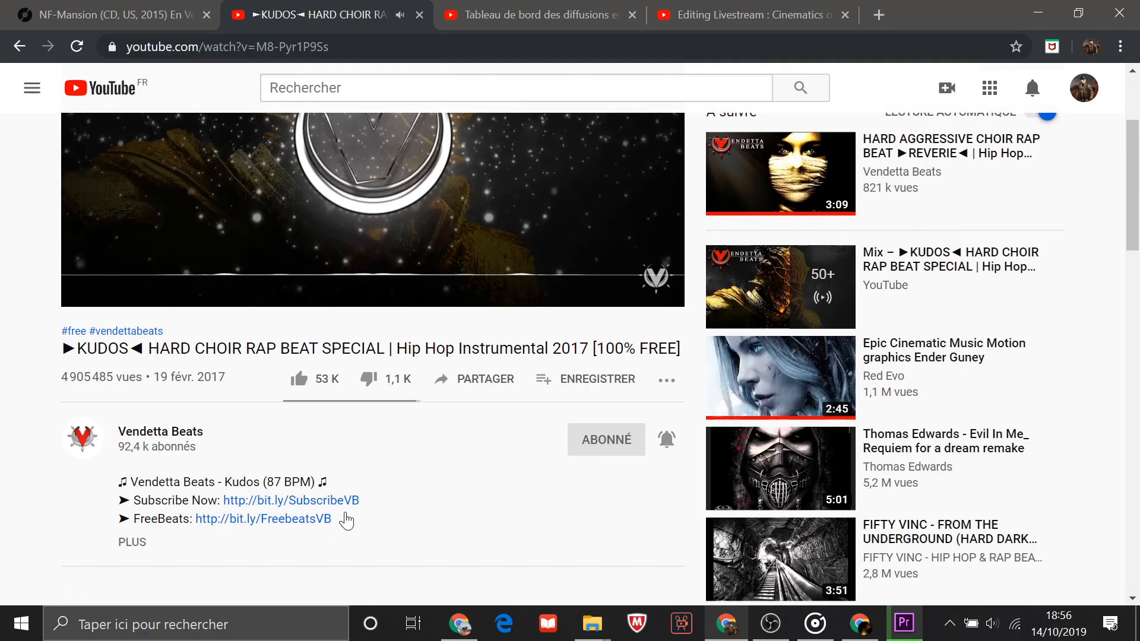
click(399, 514)
scroll(440, 507, down, 7)
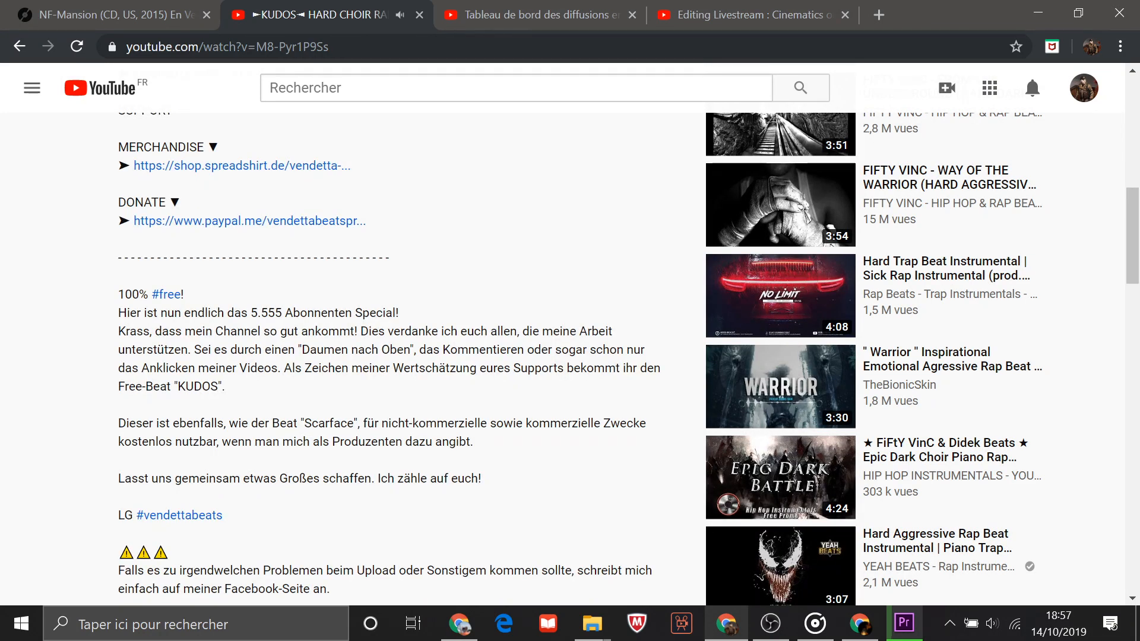
scroll(277, 394, down, 6)
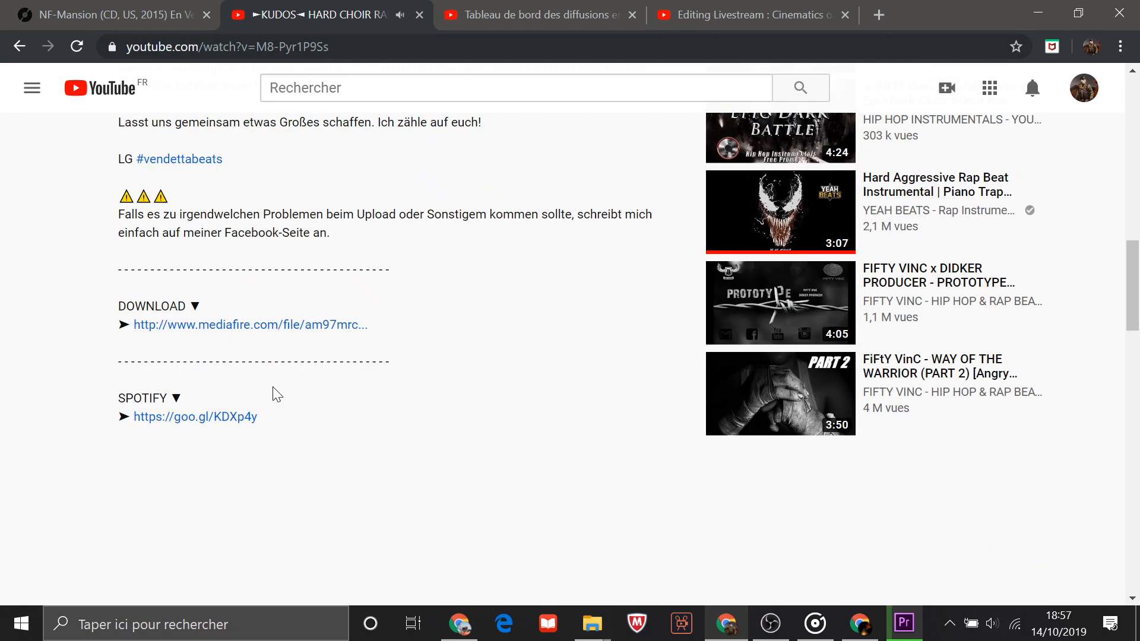
scroll(277, 394, up, 13)
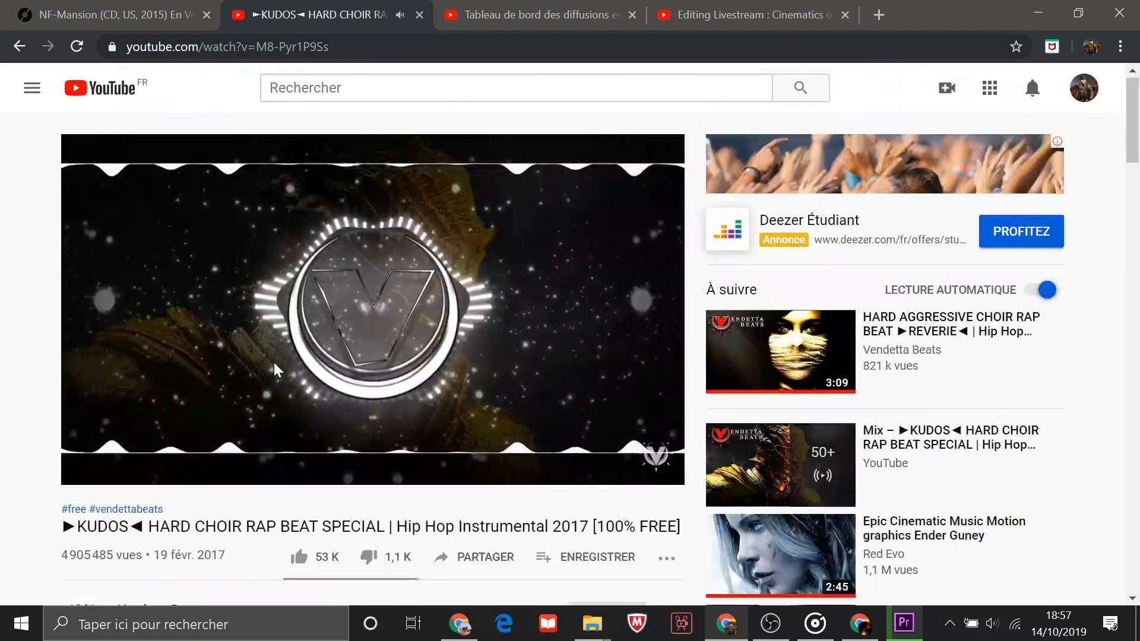
click(912, 625)
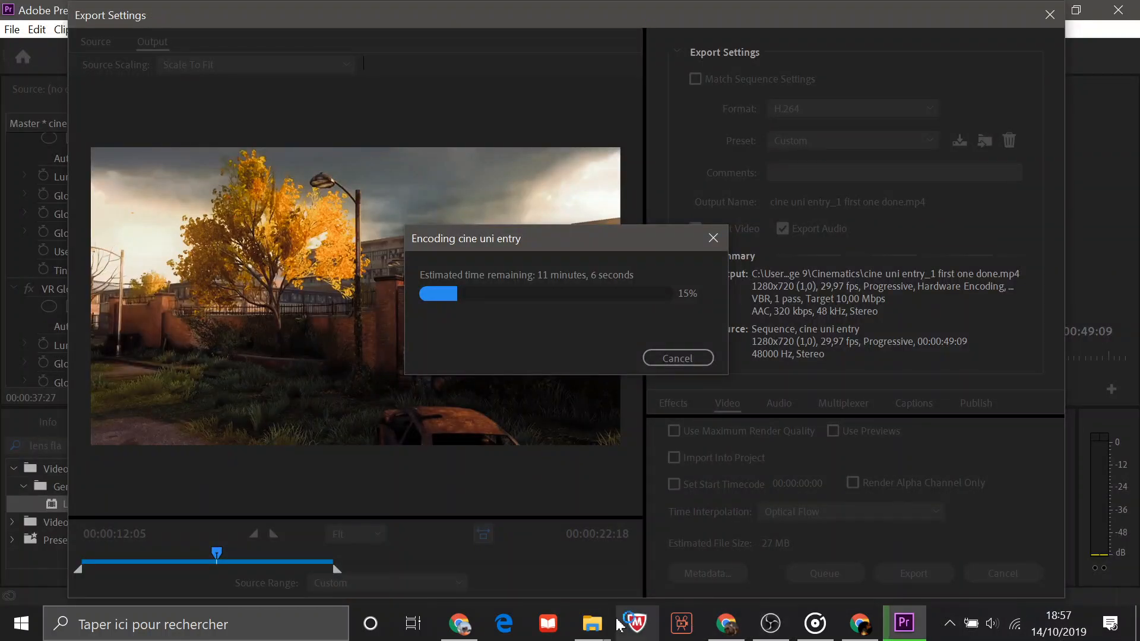
Step: Play the exported clip 'raw cineS sniper spot uni 1 done' from the Cinematics folder in File Explorer
mouse_move(594, 624)
mouse_move(651, 543)
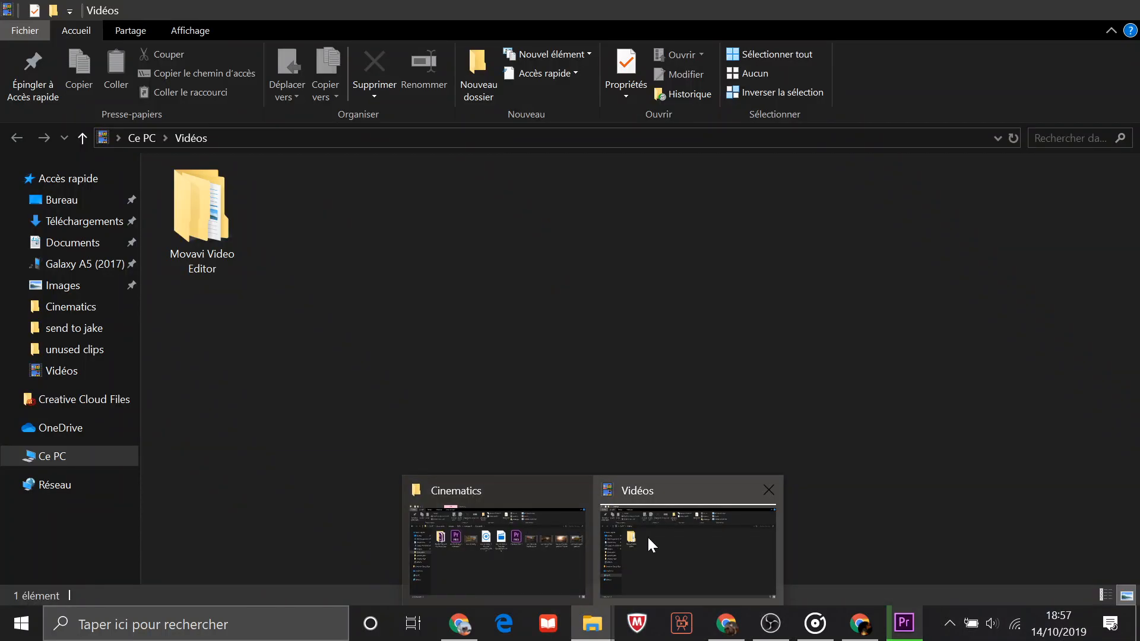
click(564, 544)
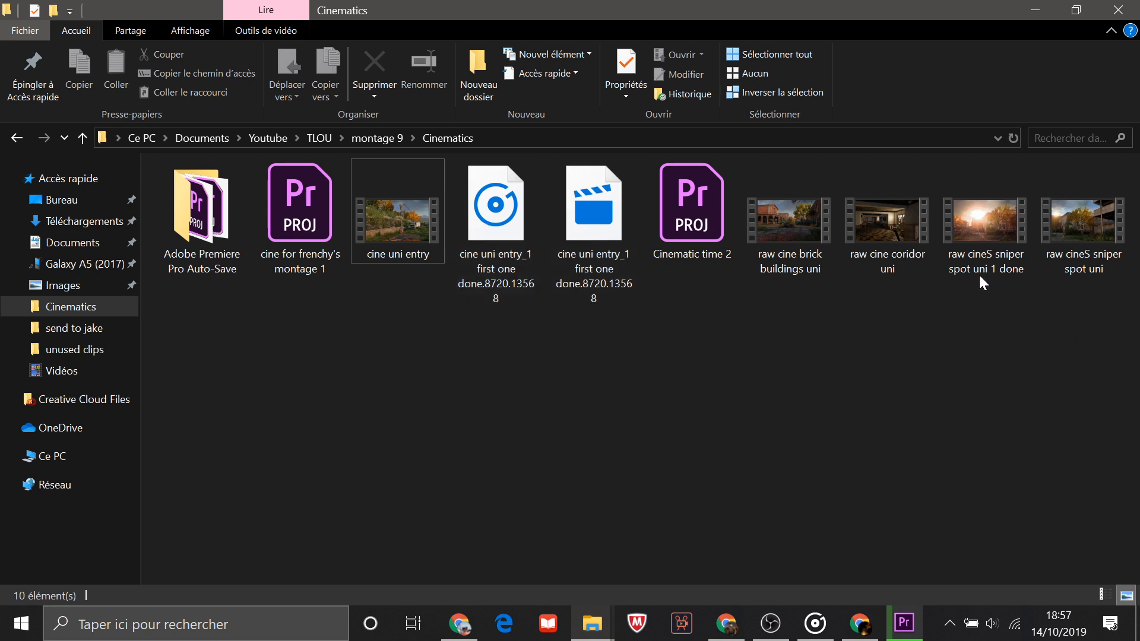
click(983, 248)
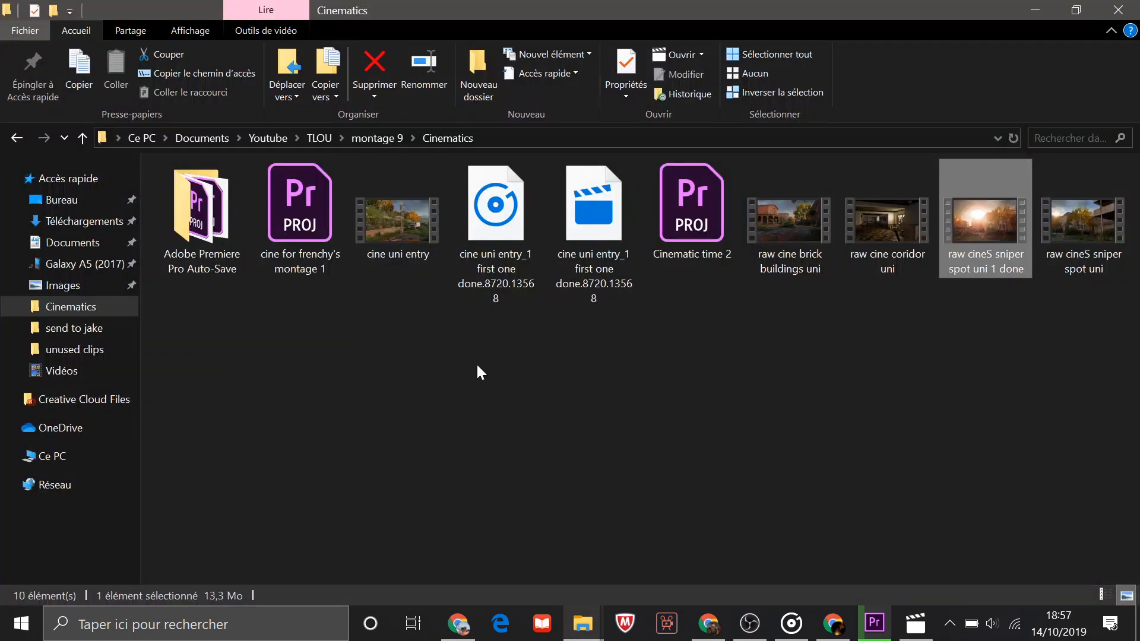
Step: Pause the KUDOS video in Chrome and close the clip's video player, returning to the export in Premiere Pro
click(705, 623)
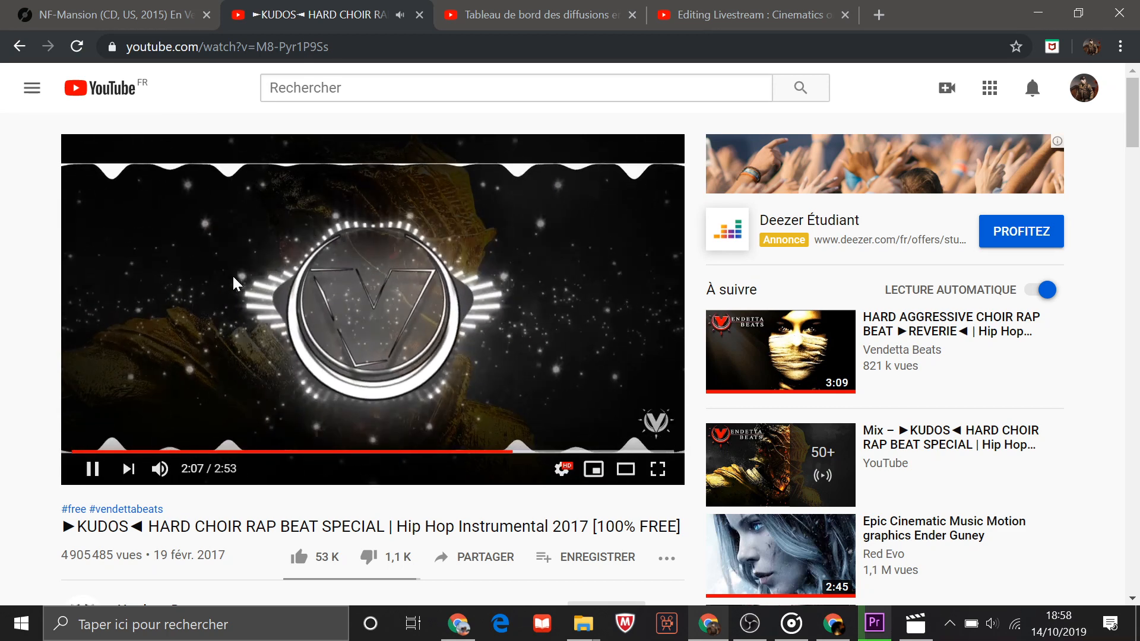
click(227, 297)
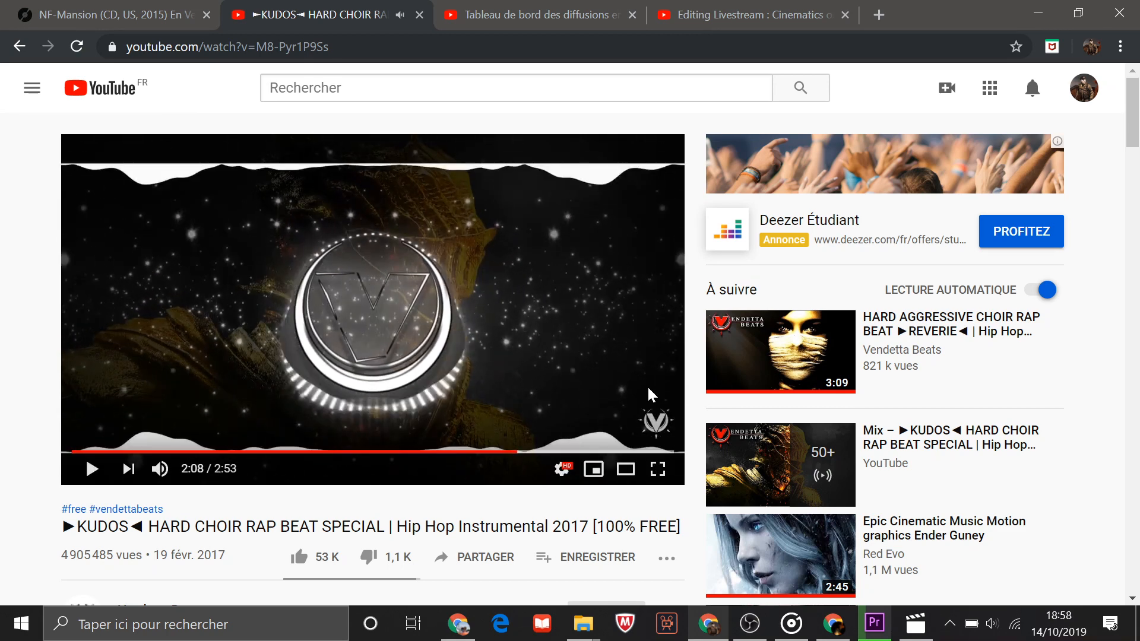
click(913, 624)
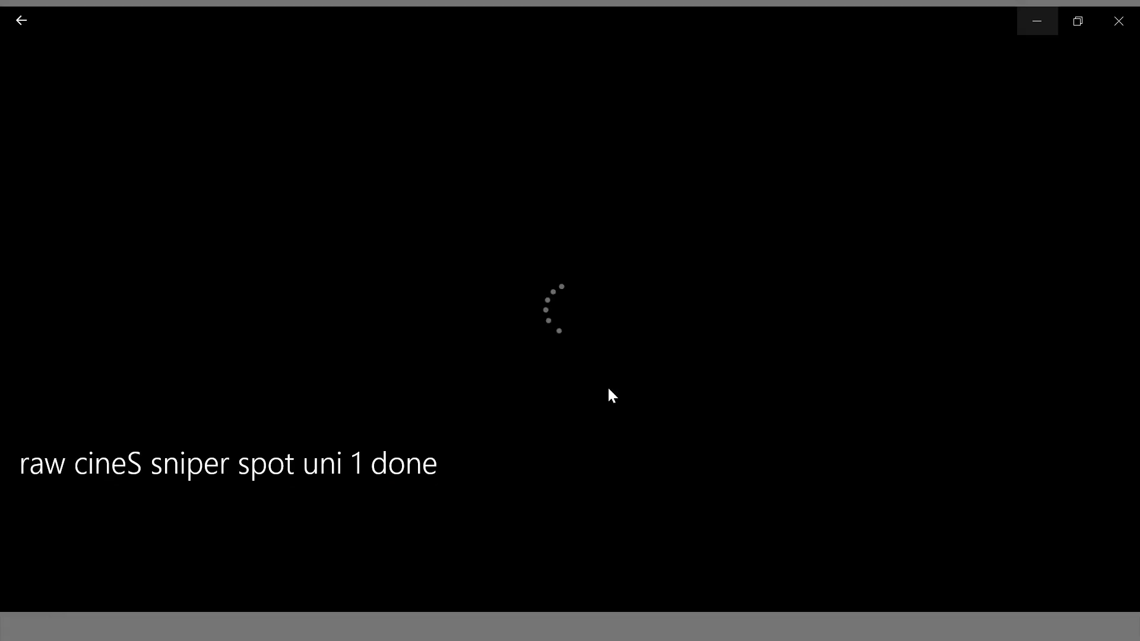
click(1119, 18)
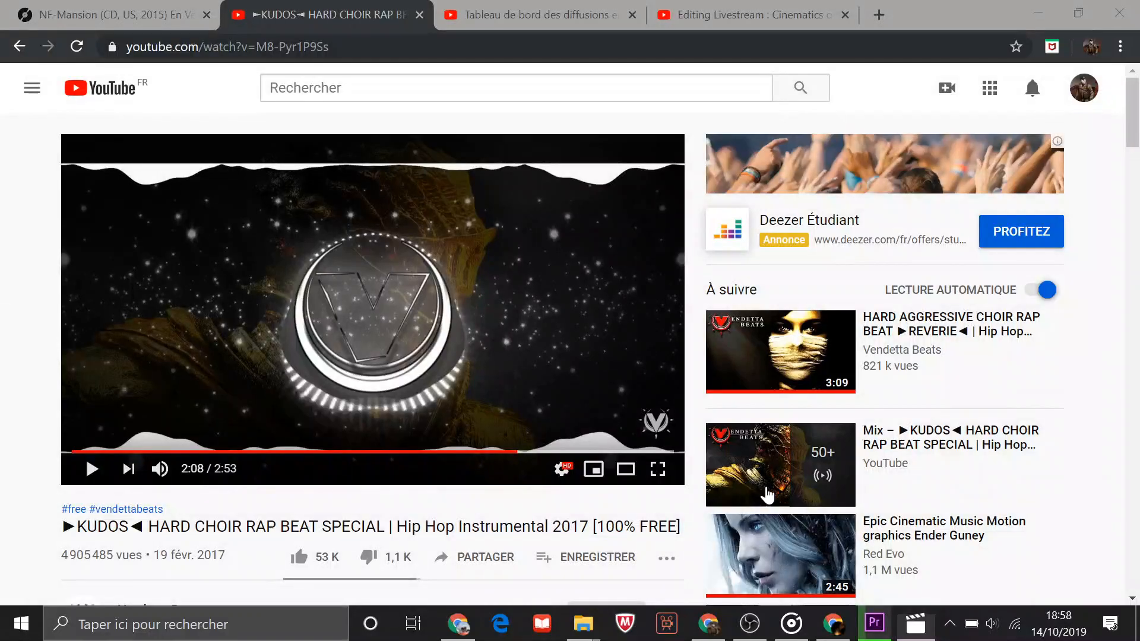
click(904, 622)
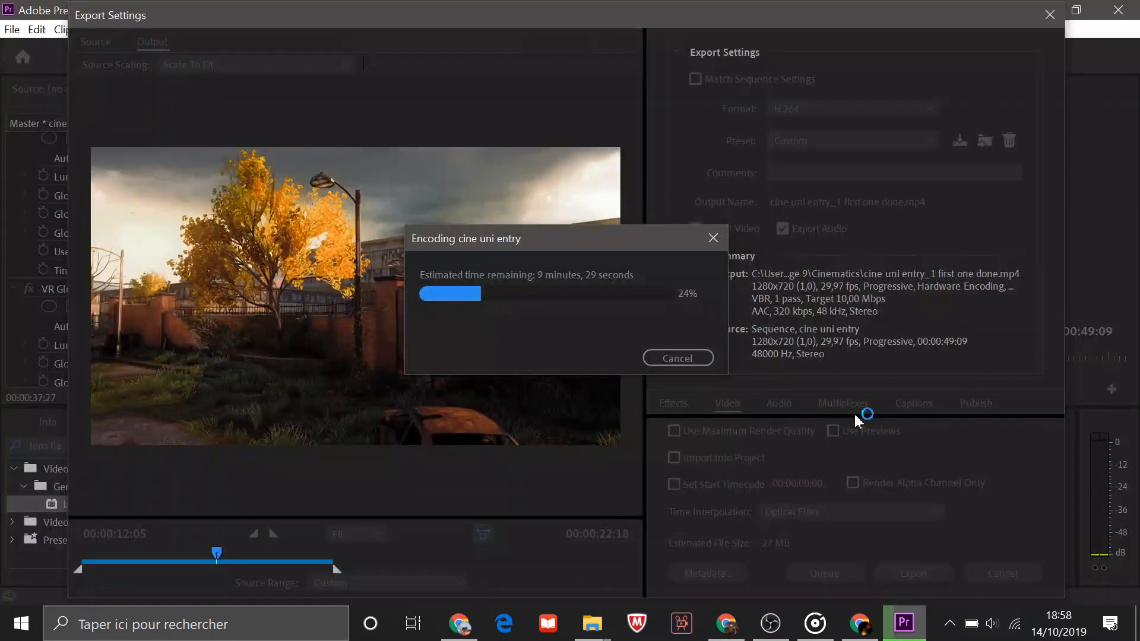